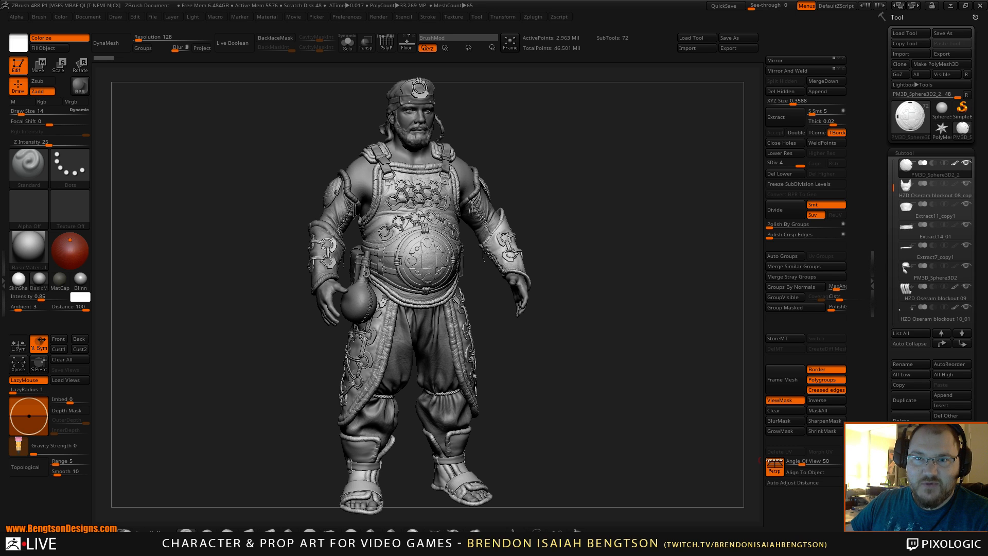
Review the Horizon: Zero Dawn concept art in Firefox with its full description expanded, and compare the bearded warrior reference with the sculpt.
{"action": "left_click_drag", "start_coordinate": [0, 61], "coordinate": [510, 40]}
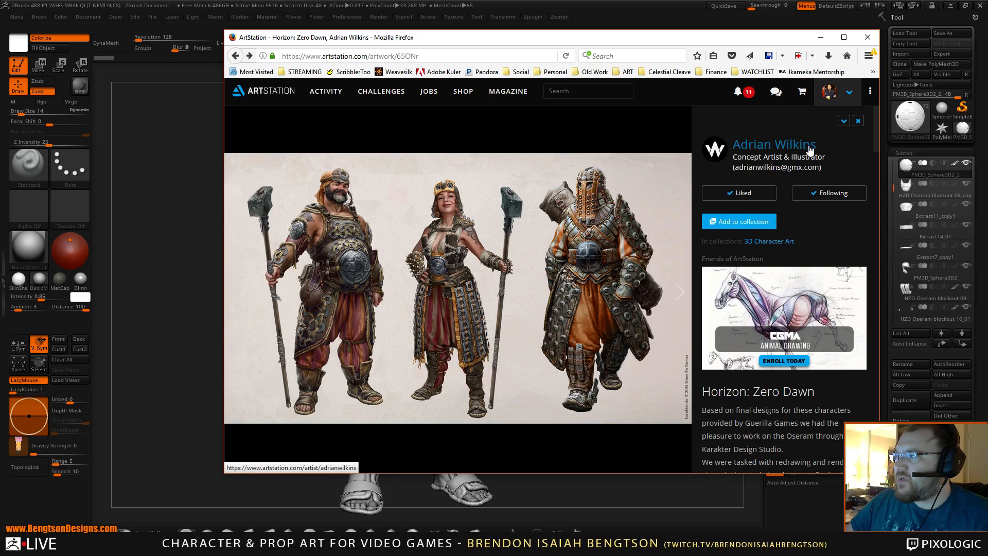
{"action": "scroll", "coordinate": [801, 161], "scroll_direction": "down", "scroll_amount": 3}
{"action": "scroll", "coordinate": [801, 162], "scroll_direction": "down", "scroll_amount": 2}
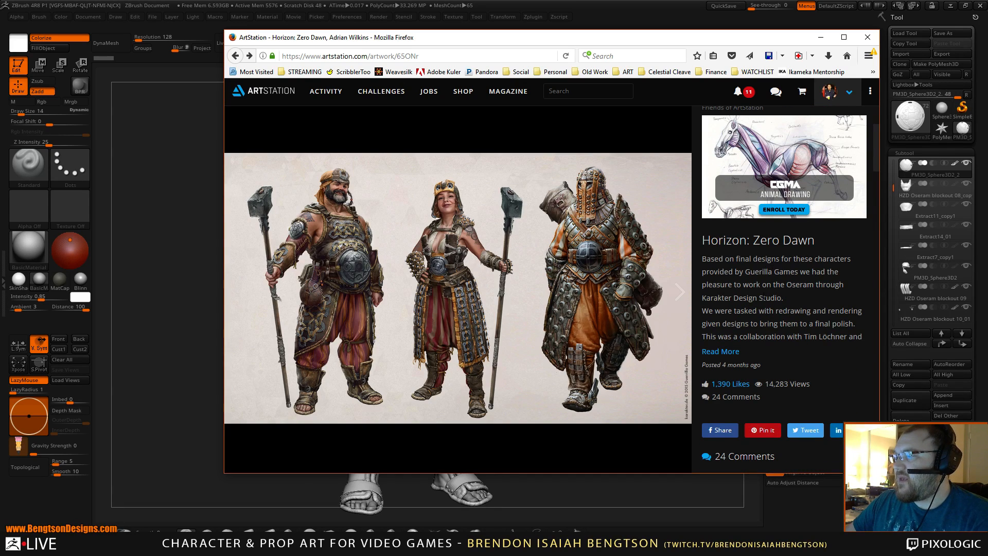
{"action": "left_click", "coordinate": [730, 352]}
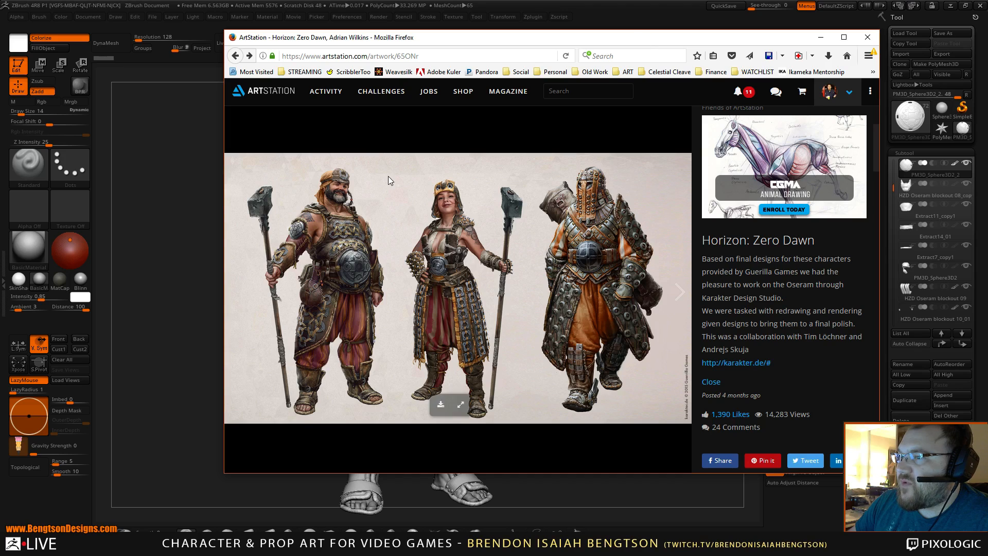
{"action": "left_click_drag", "start_coordinate": [524, 46], "coordinate": [0, 46]}
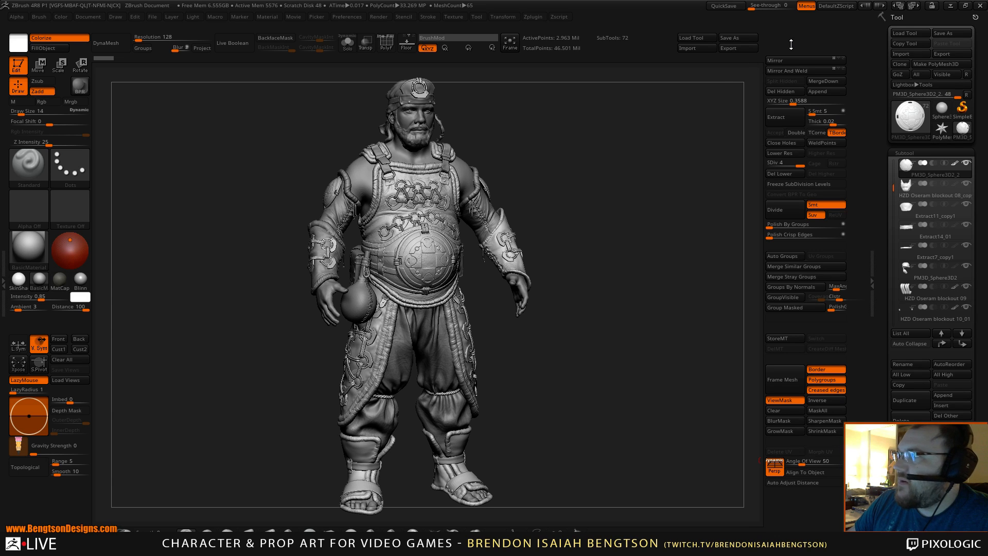
{"action": "right_click_drag", "start_coordinate": [0, 187], "coordinate": [666, 218]}
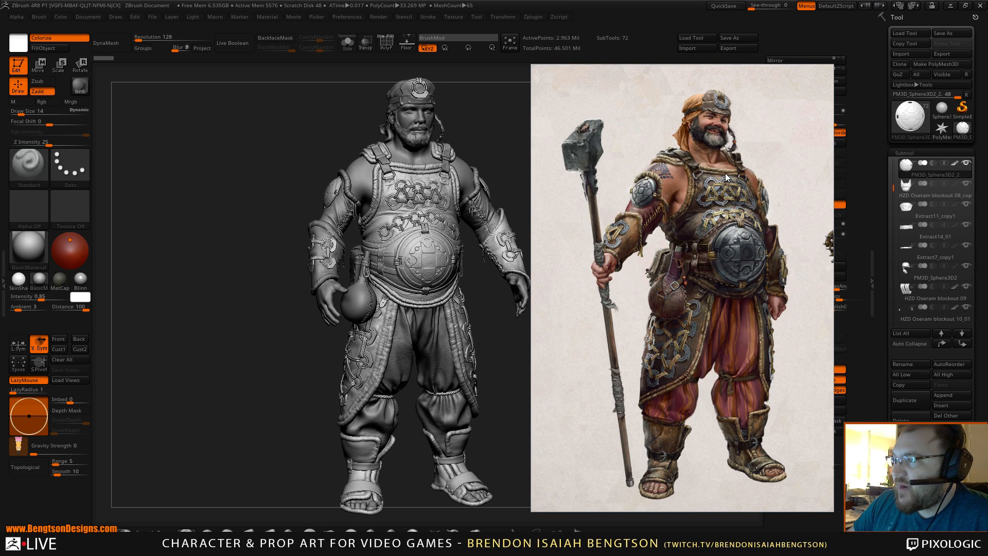
{"action": "right_click_drag", "start_coordinate": [720, 215], "coordinate": [0, 226]}
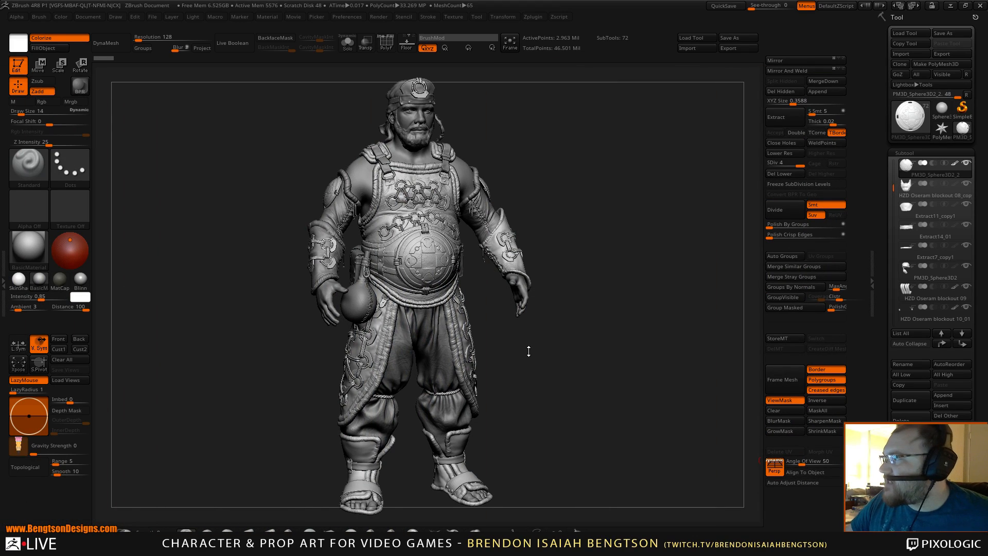
Examine the front and sides of the sculpt, covering the chest armour, belly plate, bracers and laced leg panels.
{"action": "left_click_drag", "start_coordinate": [528, 351], "coordinate": [491, 297]}
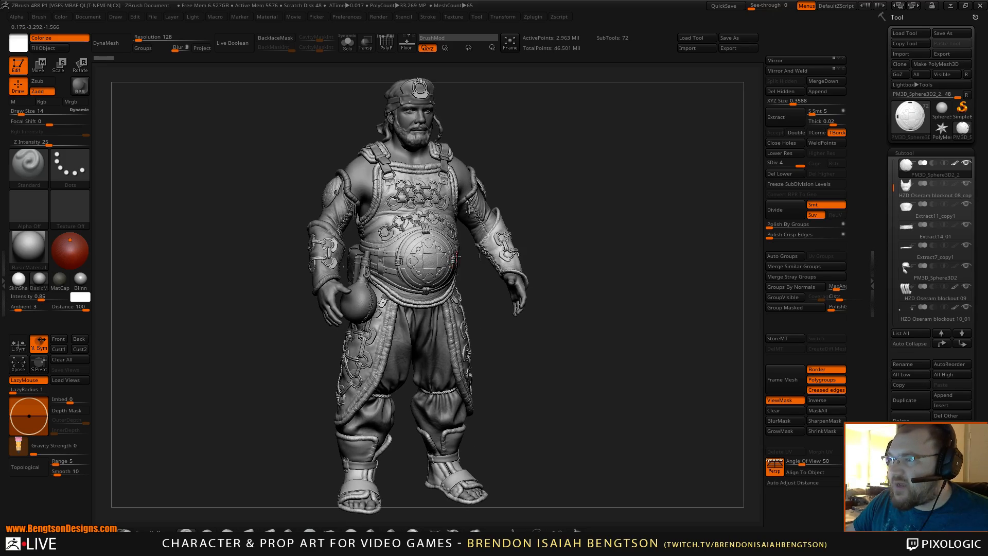
{"action": "right_click_drag", "start_coordinate": [457, 256], "coordinate": [459, 321], "text": "alt"}
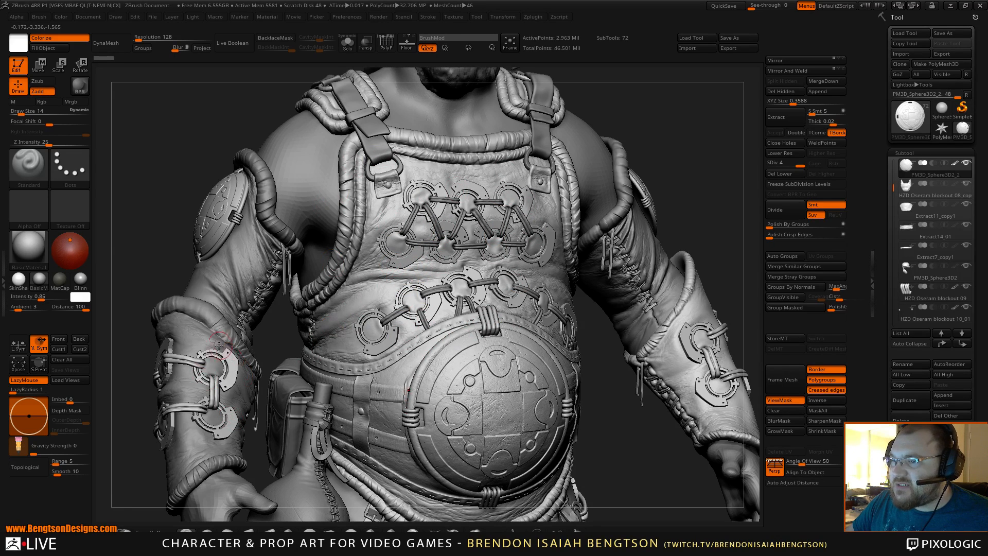
{"action": "mouse_move", "coordinate": [265, 359]}
{"action": "left_mouse_down"}
{"action": "mouse_move", "coordinate": [345, 341]}
{"action": "mouse_move", "coordinate": [369, 359]}
{"action": "left_mouse_up"}
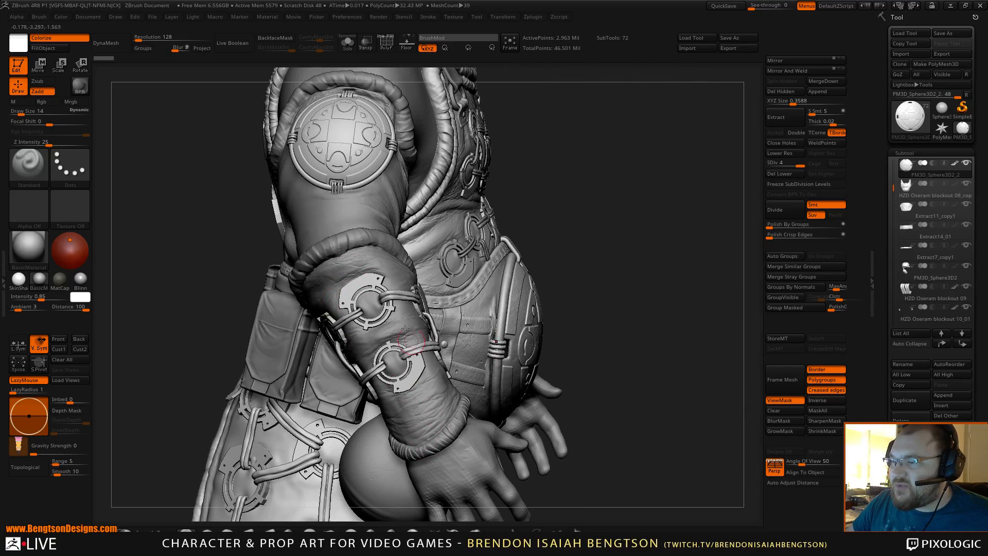
{"action": "mouse_move", "coordinate": [580, 327]}
{"action": "left_mouse_down"}
{"action": "mouse_move", "coordinate": [659, 291]}
{"action": "mouse_move", "coordinate": [606, 313]}
{"action": "mouse_move", "coordinate": [523, 432]}
{"action": "left_mouse_up"}
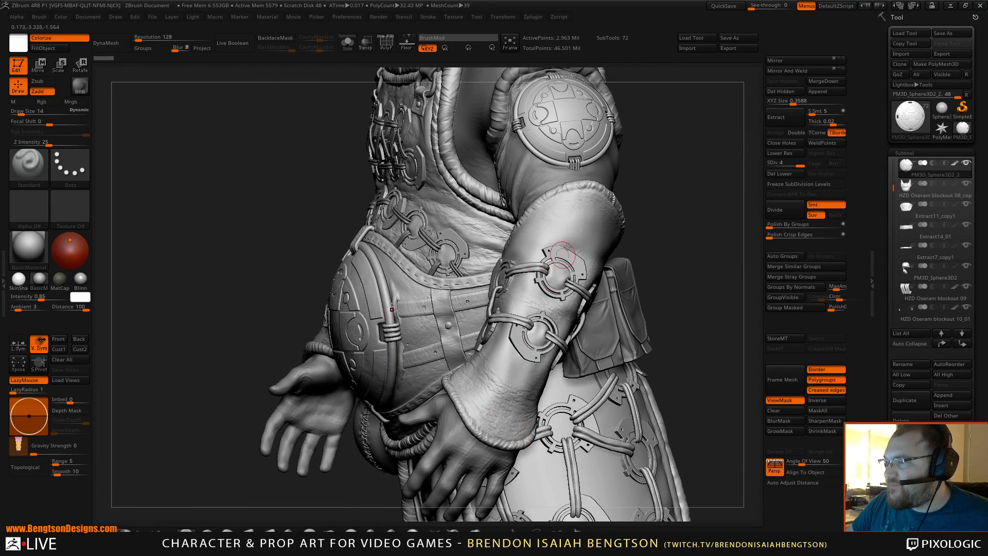
{"action": "left_click", "coordinate": [587, 204]}
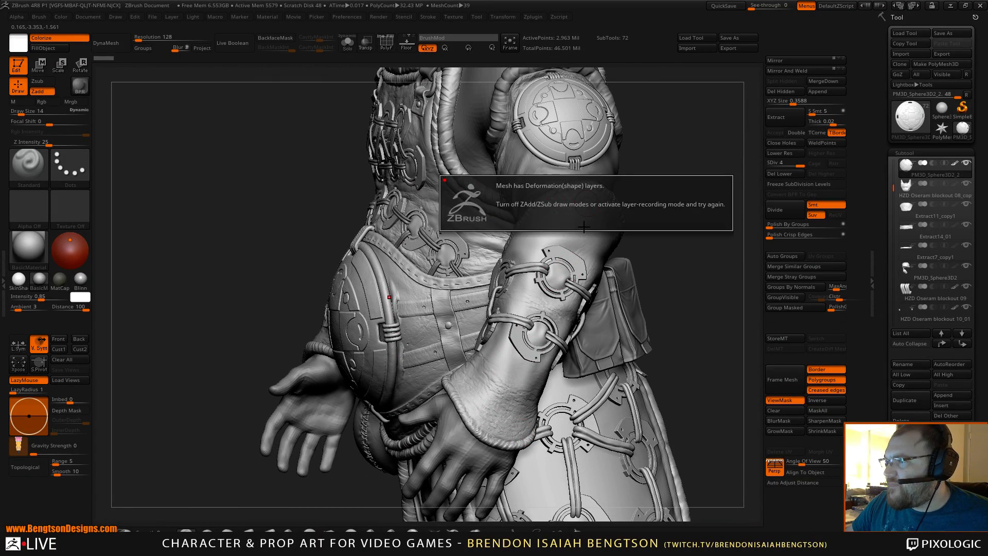
{"action": "mouse_move", "coordinate": [664, 249]}
{"action": "left_mouse_down"}
{"action": "mouse_move", "coordinate": [679, 249]}
{"action": "mouse_move", "coordinate": [567, 184]}
{"action": "left_mouse_up"}
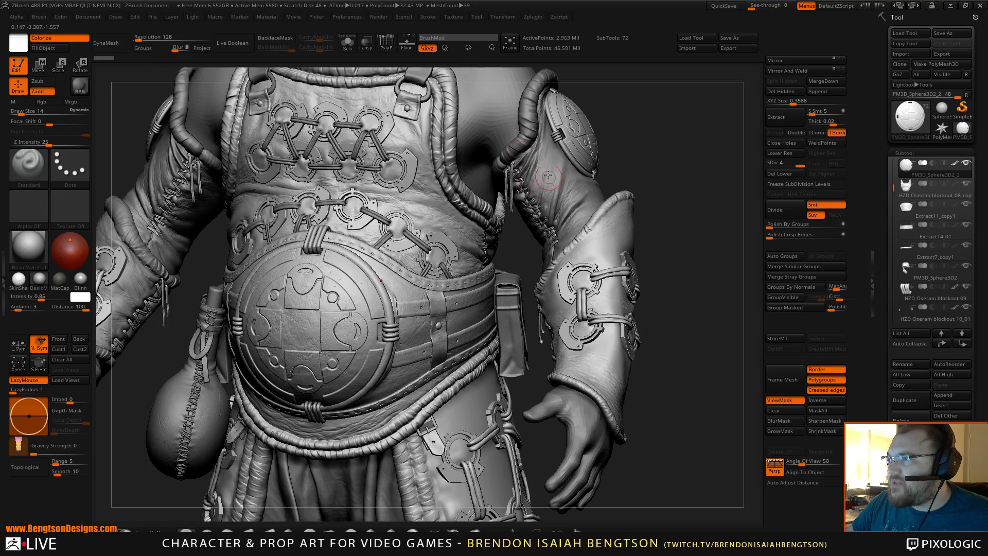
{"action": "mouse_move", "coordinate": [416, 279]}
{"action": "left_mouse_down", "text": "alt"}
{"action": "mouse_move", "coordinate": [516, 213]}
{"action": "mouse_move", "coordinate": [519, 198]}
{"action": "left_mouse_up", "text": "alt"}
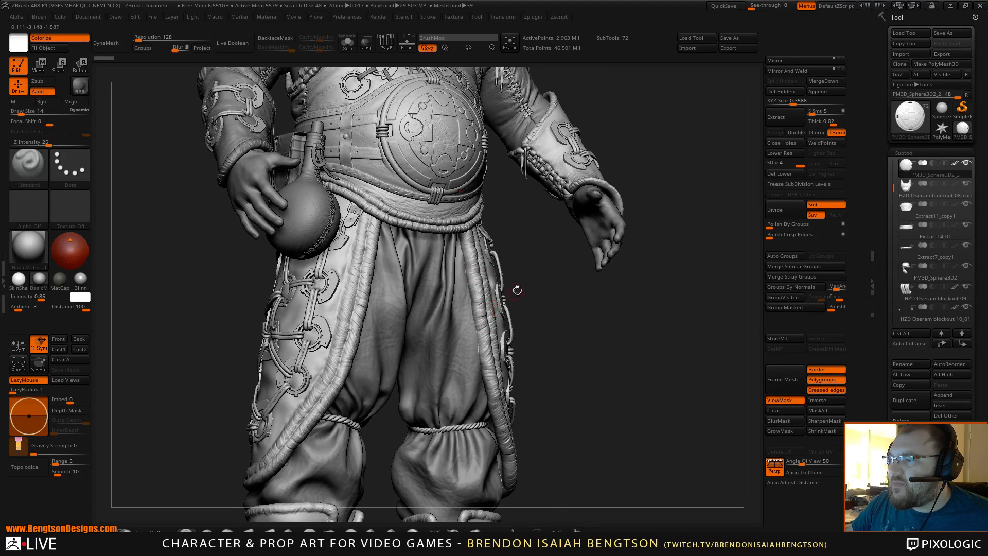
{"action": "left_click_drag", "start_coordinate": [517, 290], "coordinate": [521, 314], "text": "shift"}
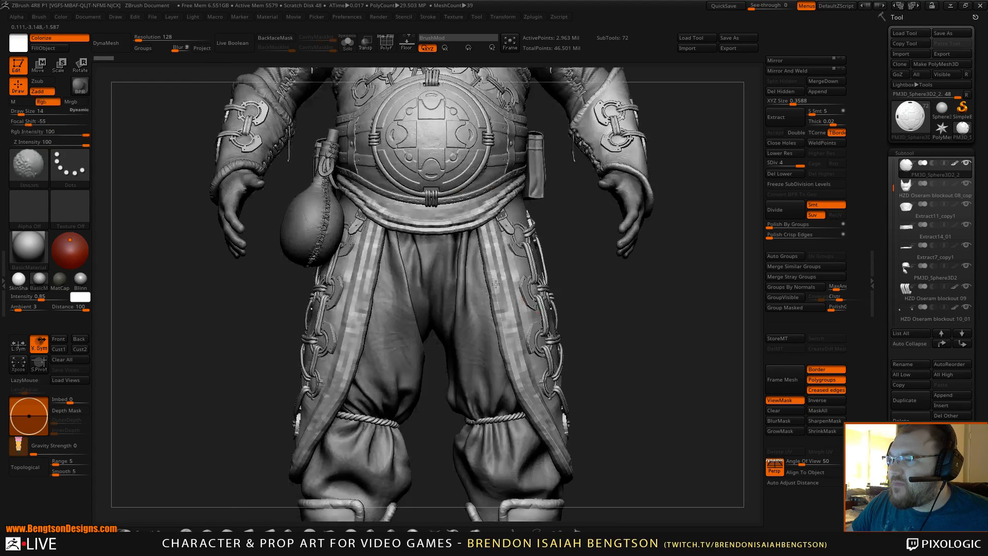
{"action": "left_click_drag", "start_coordinate": [607, 322], "coordinate": [576, 332]}
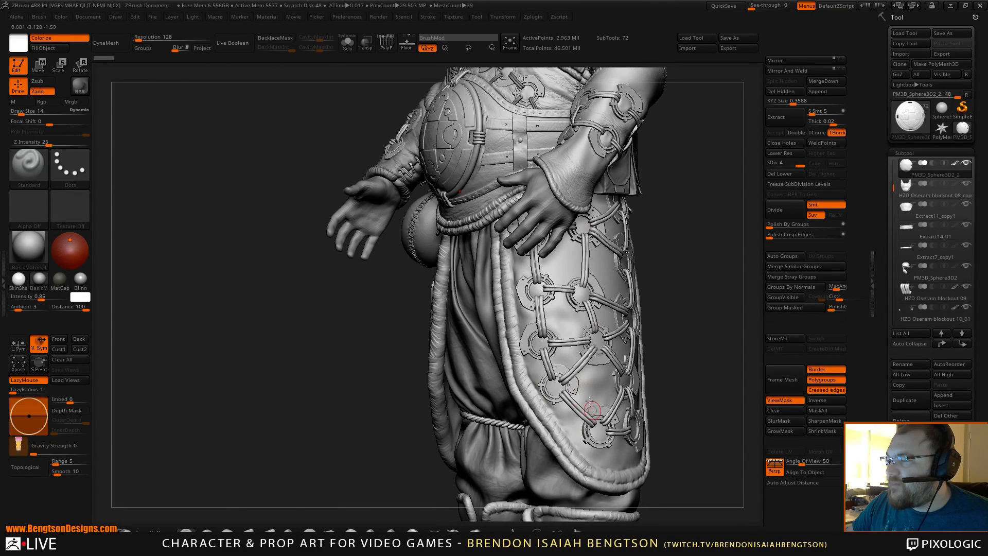
{"action": "mouse_move", "coordinate": [584, 379]}
{"action": "left_mouse_down"}
{"action": "mouse_move", "coordinate": [609, 385]}
{"action": "mouse_move", "coordinate": [597, 335]}
{"action": "mouse_move", "coordinate": [545, 317]}
{"action": "left_mouse_up"}
{"action": "left_click_drag", "start_coordinate": [545, 372], "coordinate": [411, 364]}
{"action": "mouse_move", "coordinate": [434, 201]}
{"action": "left_mouse_down"}
{"action": "mouse_move", "coordinate": [423, 241]}
{"action": "mouse_move", "coordinate": [437, 255]}
{"action": "mouse_move", "coordinate": [445, 231]}
{"action": "left_mouse_up"}
{"action": "mouse_move", "coordinate": [530, 300]}
{"action": "left_mouse_down"}
{"action": "mouse_move", "coordinate": [582, 304]}
{"action": "mouse_move", "coordinate": [572, 307]}
{"action": "left_mouse_up"}
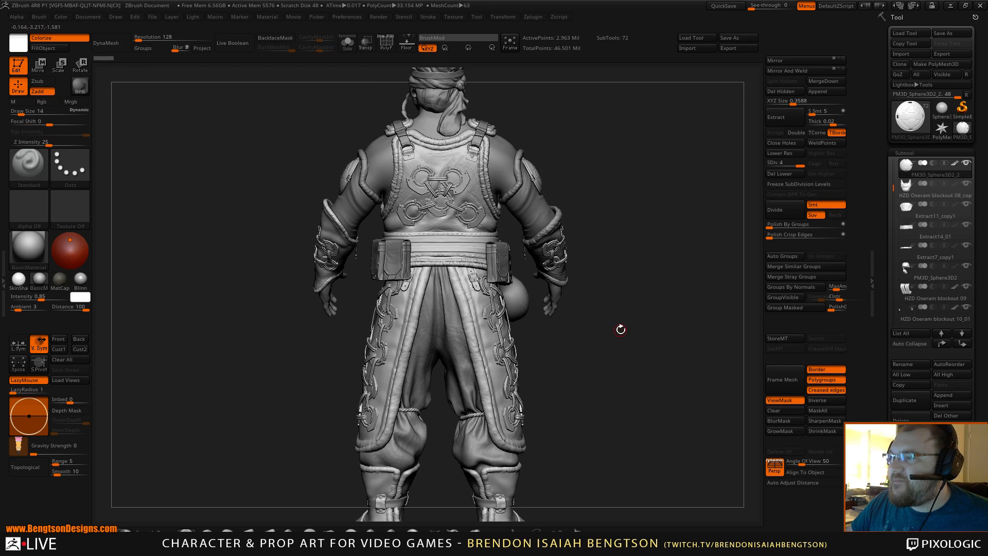
Examine the back of the sculpt, covering the headscarf, ringed back armour, belt pouches and rear leg panels.
{"action": "left_click_drag", "start_coordinate": [619, 330], "coordinate": [613, 407], "text": "alt"}
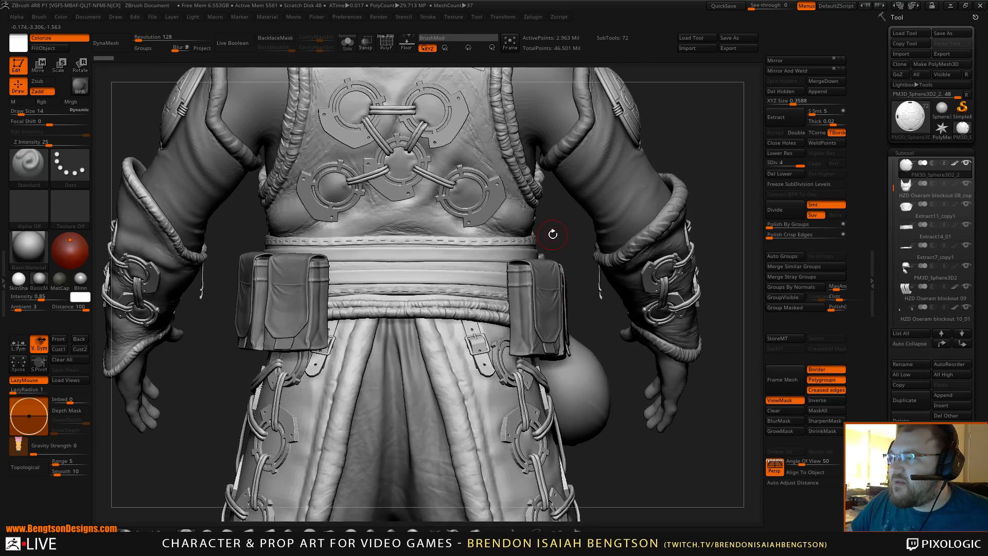
{"action": "mouse_move", "coordinate": [552, 233]}
{"action": "left_mouse_down", "text": "alt"}
{"action": "mouse_move", "coordinate": [549, 284]}
{"action": "mouse_move", "coordinate": [459, 344]}
{"action": "left_mouse_up", "text": "alt"}
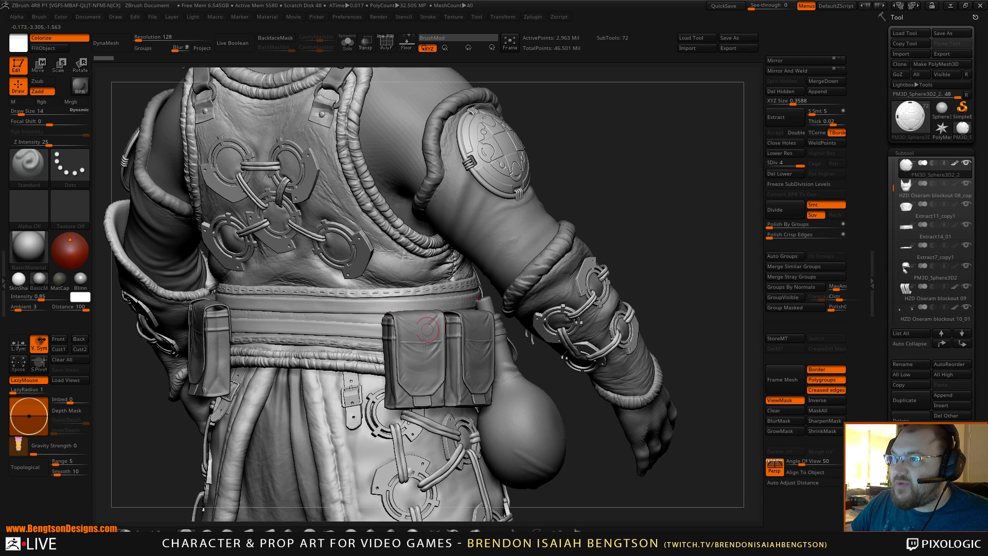
{"action": "right_click_drag", "start_coordinate": [274, 217], "coordinate": [346, 395], "text": "alt"}
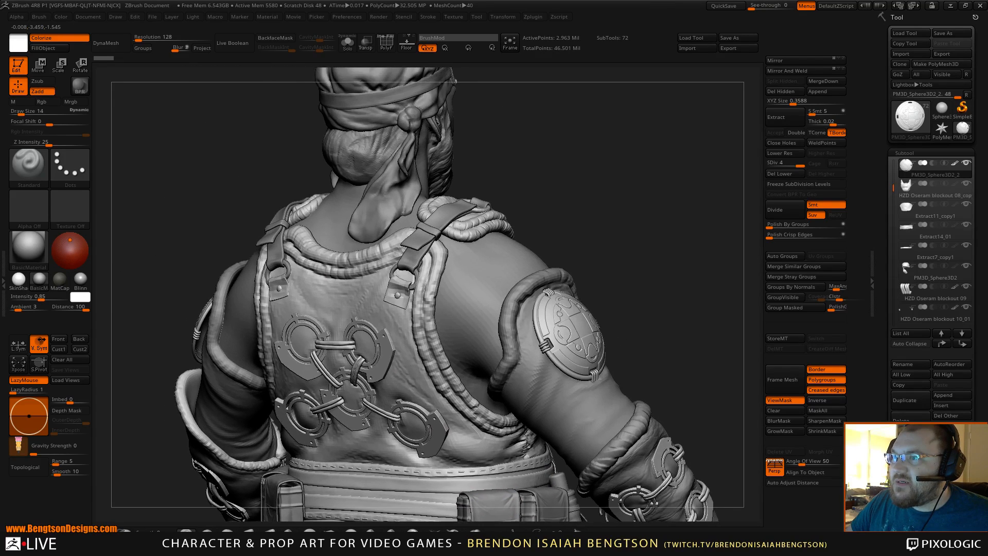
{"action": "right_click_drag", "start_coordinate": [375, 321], "coordinate": [396, 405], "text": "alt"}
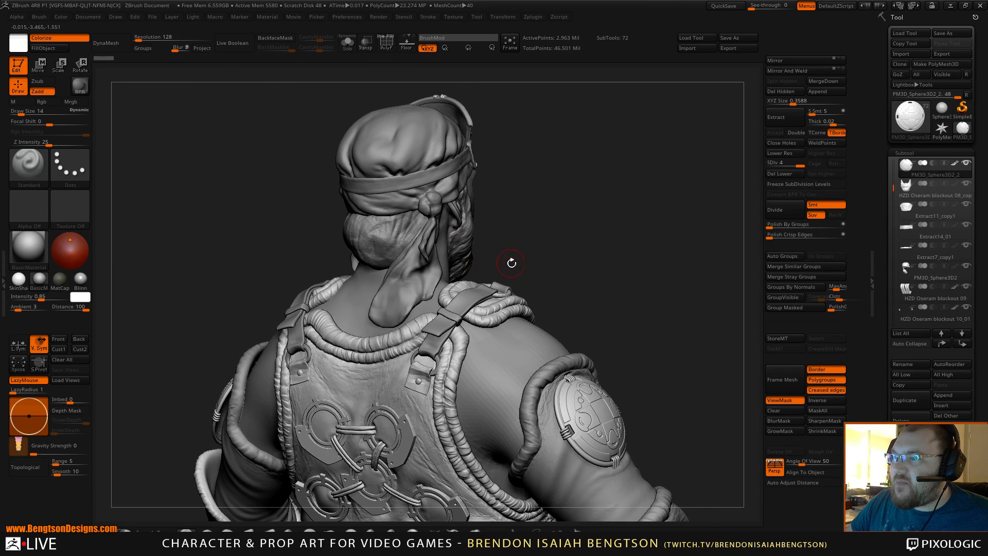
{"action": "right_click_drag", "start_coordinate": [511, 263], "coordinate": [524, 287]}
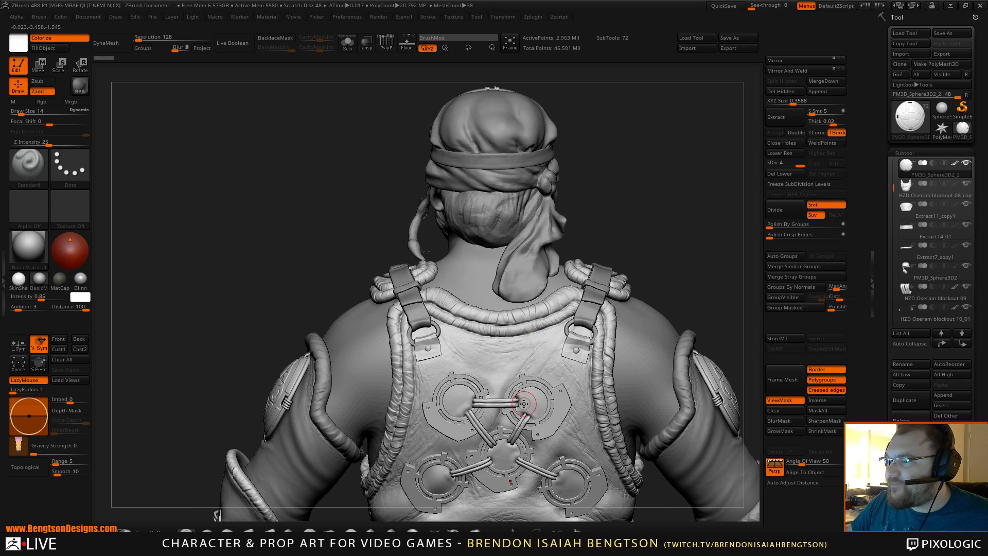
{"action": "right_click_drag", "start_coordinate": [530, 419], "coordinate": [521, 396], "text": "alt"}
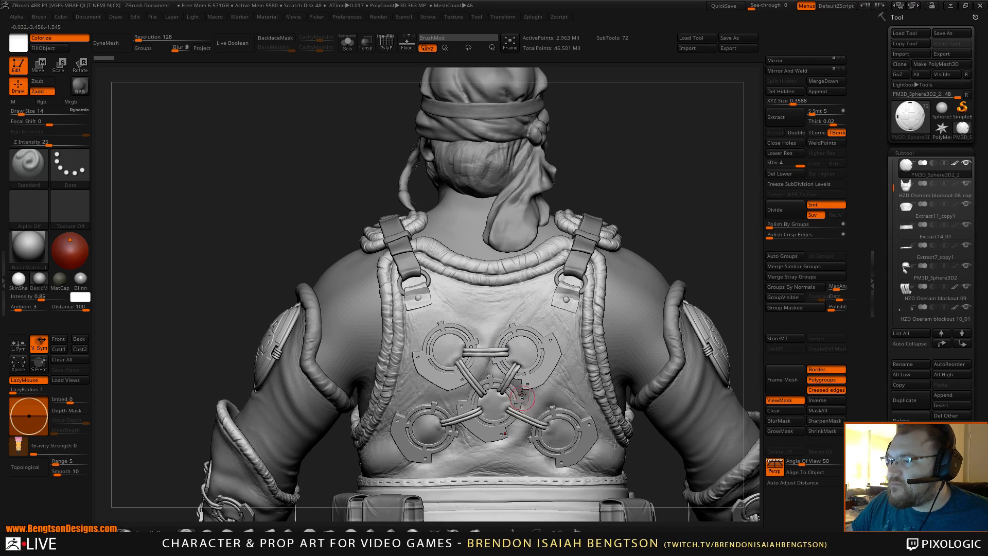
{"action": "right_click_drag", "start_coordinate": [530, 436], "coordinate": [534, 374], "text": "alt"}
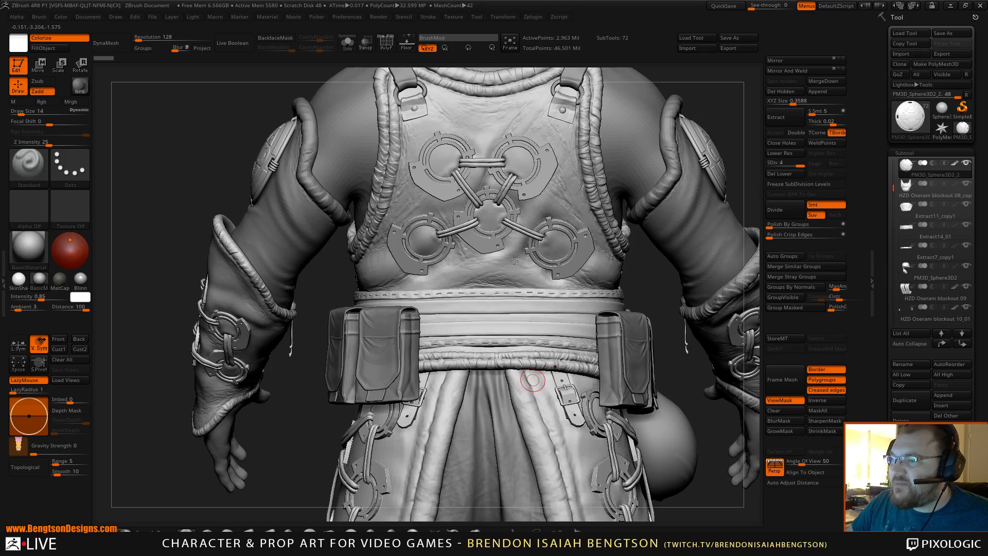
{"action": "right_click_drag", "start_coordinate": [514, 261], "coordinate": [462, 139], "text": "alt"}
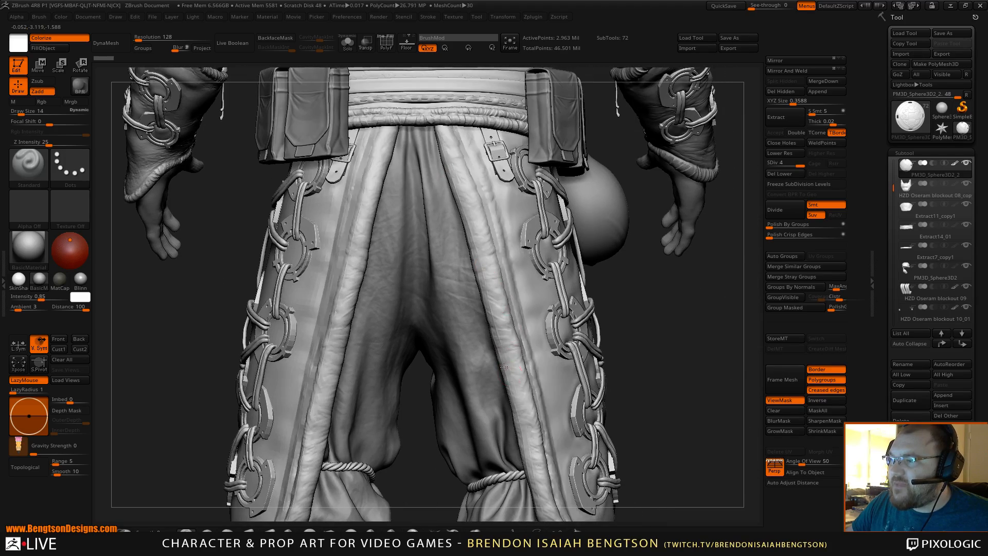
{"action": "right_click_drag", "start_coordinate": [504, 367], "coordinate": [456, 392], "text": "alt"}
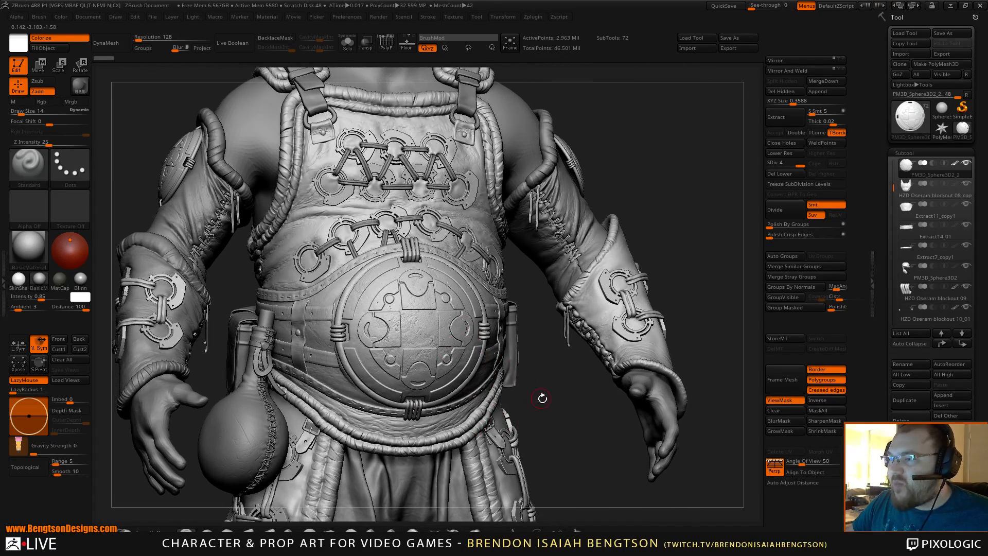
Make the sandal-boot leg wrap subtool Extract29 active and display its polygroups with PolyFrame.
{"action": "right_click_drag", "start_coordinate": [542, 398], "coordinate": [526, 412]}
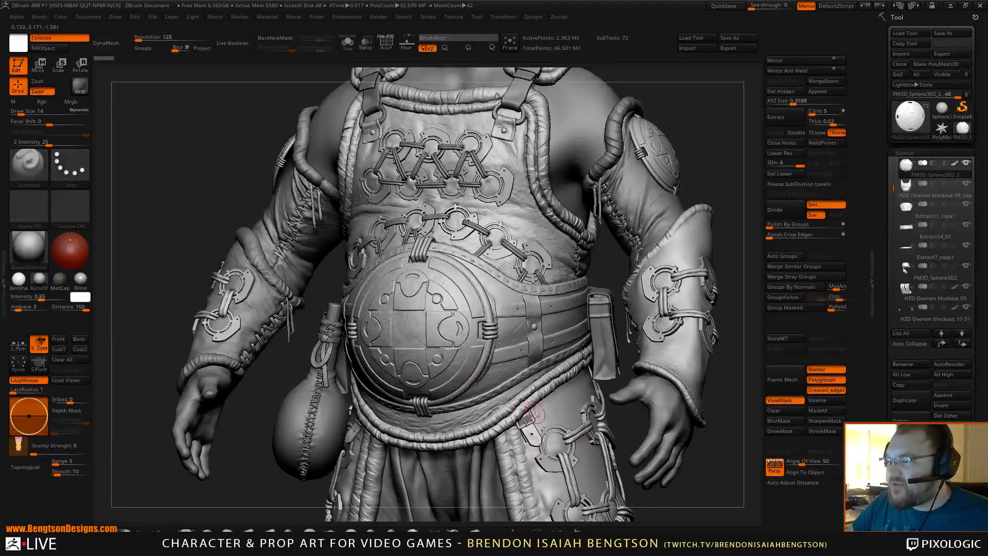
{"action": "right_click_drag", "start_coordinate": [542, 451], "coordinate": [456, 73], "text": "alt"}
{"action": "right_click_drag", "start_coordinate": [525, 412], "coordinate": [479, 189], "text": "alt"}
{"action": "mouse_move", "coordinate": [535, 242]}
{"action": "right_mouse_down"}
{"action": "mouse_move", "coordinate": [526, 260]}
{"action": "mouse_move", "coordinate": [502, 267]}
{"action": "mouse_move", "coordinate": [524, 257]}
{"action": "right_mouse_up"}
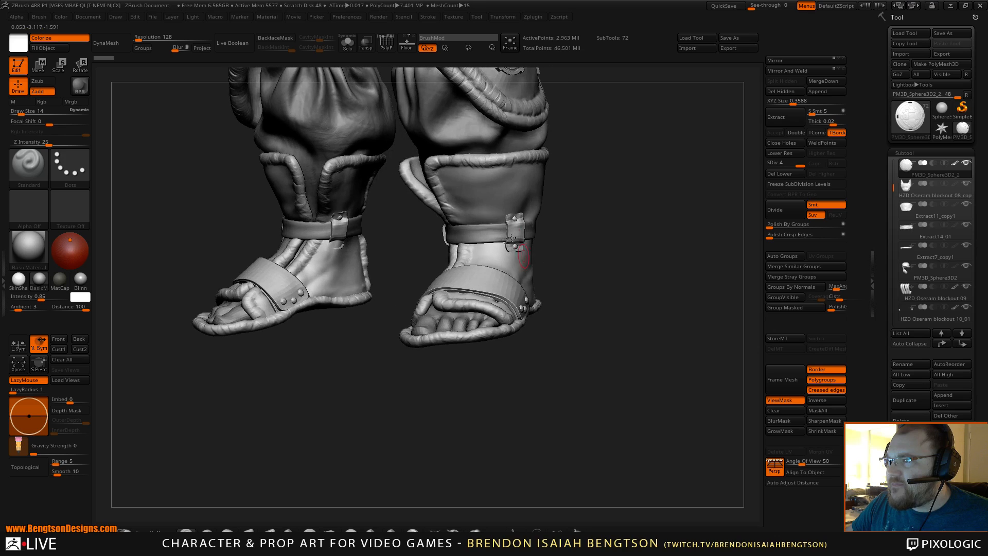
{"action": "scroll", "coordinate": [498, 214], "scroll_direction": "down", "scroll_amount": 1}
{"action": "left_click", "coordinate": [495, 174], "text": "alt"}
{"action": "left_click", "coordinate": [500, 205], "text": "alt"}
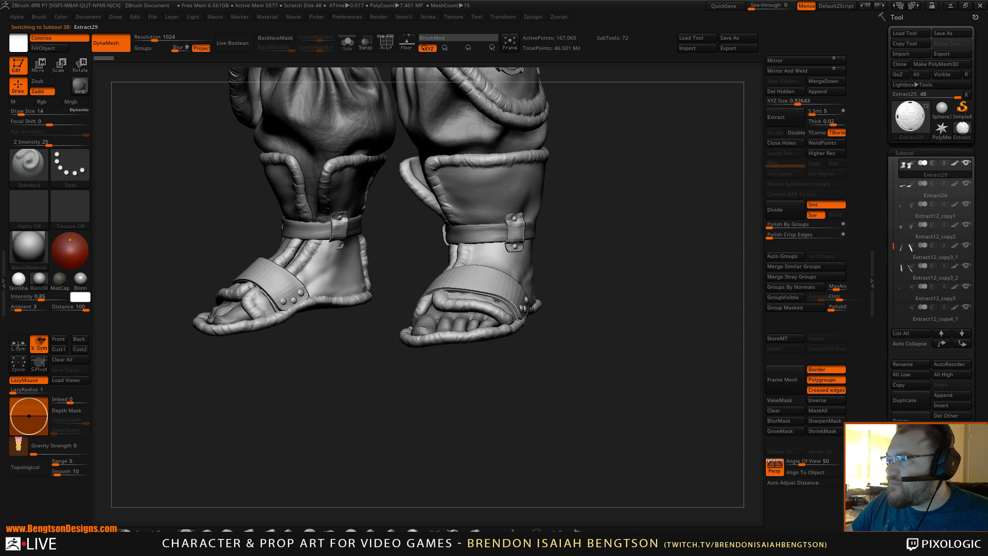
{"action": "right_click_drag", "start_coordinate": [557, 238], "coordinate": [627, 340], "text": "alt"}
{"action": "key", "text": "shift+f"}
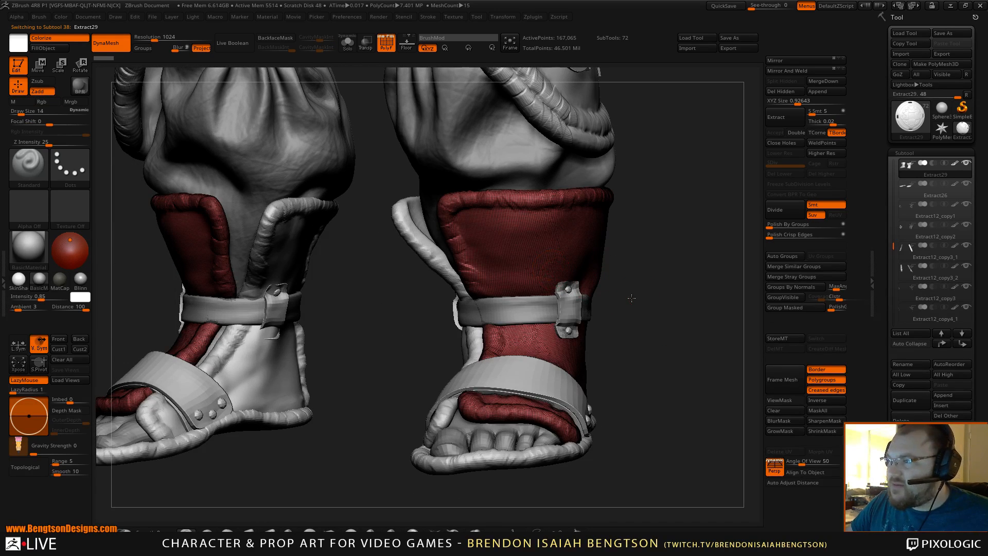
Examine the polygroups of the boots, straps and buckles from several sides, and turn the PolyFrame display off.
{"action": "right_click_drag", "start_coordinate": [631, 298], "coordinate": [430, 273]}
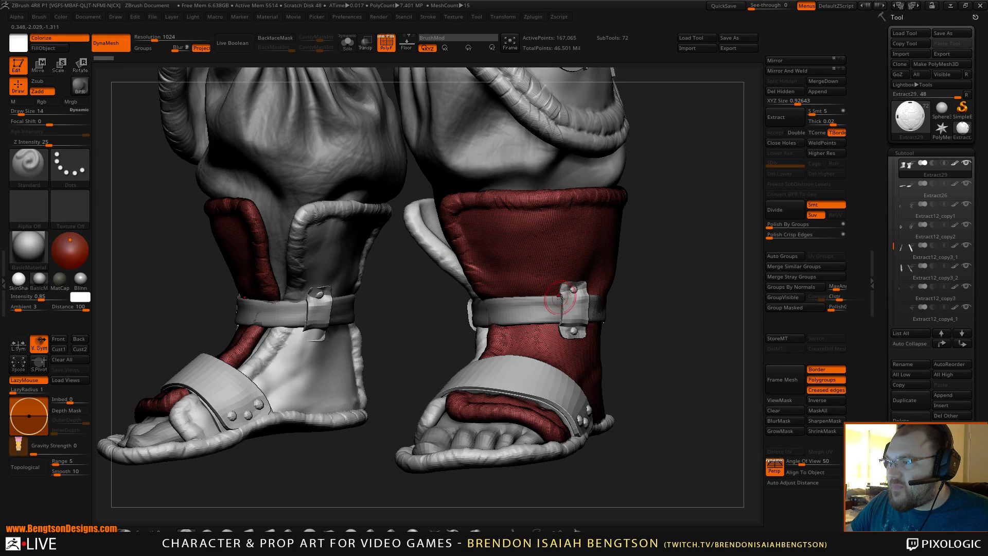
{"action": "right_click_drag", "start_coordinate": [658, 292], "coordinate": [592, 268]}
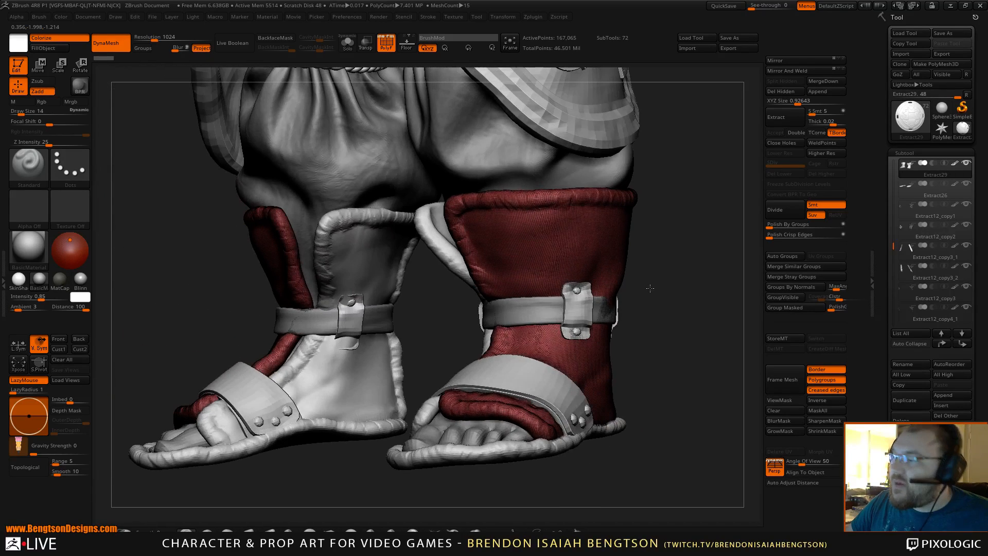
{"action": "right_click_drag", "start_coordinate": [671, 294], "coordinate": [581, 303]}
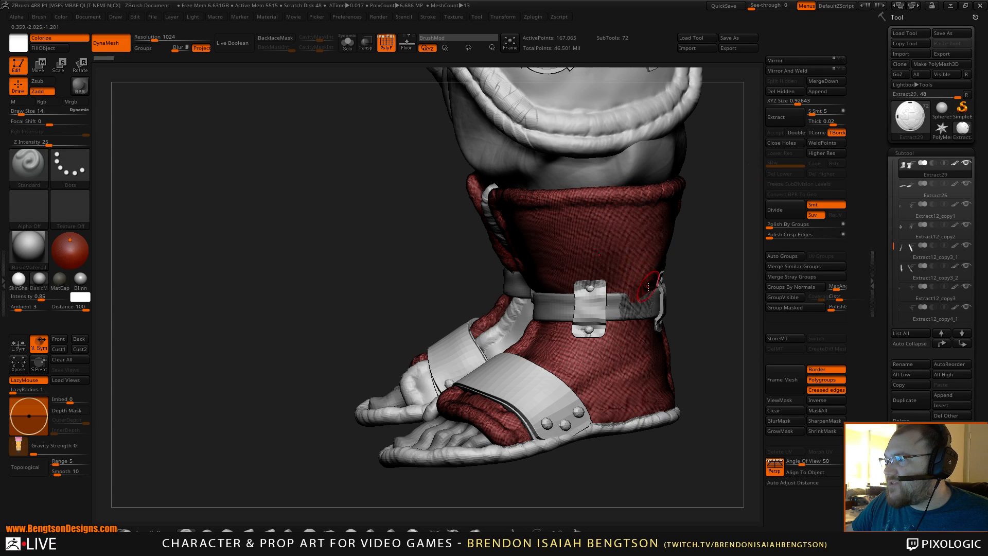
{"action": "left_click_drag", "start_coordinate": [690, 289], "coordinate": [609, 296], "text": "alt"}
{"action": "mouse_move", "coordinate": [666, 324]}
{"action": "left_mouse_down"}
{"action": "mouse_move", "coordinate": [576, 301]}
{"action": "mouse_move", "coordinate": [533, 272]}
{"action": "left_mouse_up"}
{"action": "right_click_drag", "start_coordinate": [489, 353], "coordinate": [534, 358]}
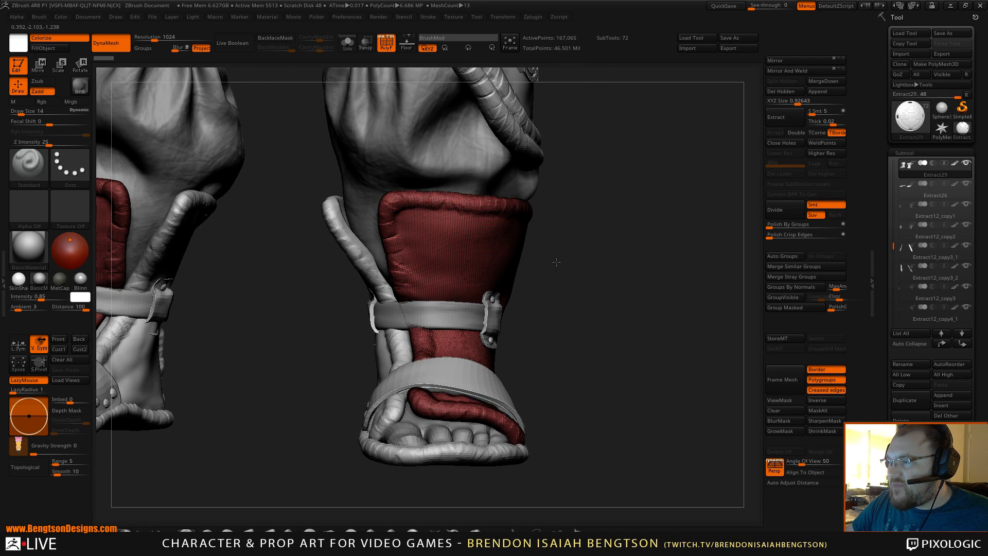
{"action": "left_click_drag", "start_coordinate": [559, 261], "coordinate": [598, 440]}
{"action": "key", "text": "shift+f"}
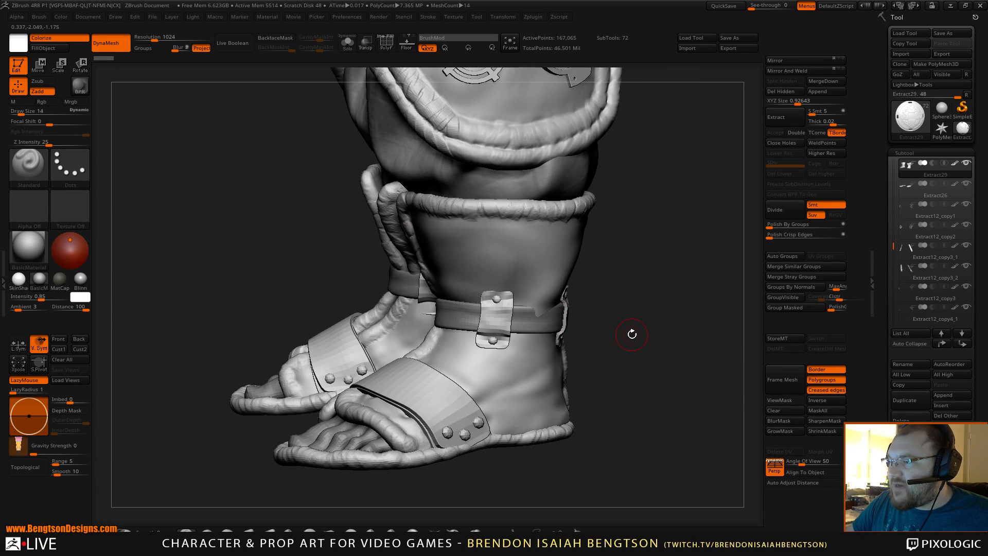
{"action": "left_click_drag", "start_coordinate": [633, 335], "coordinate": [633, 100]}
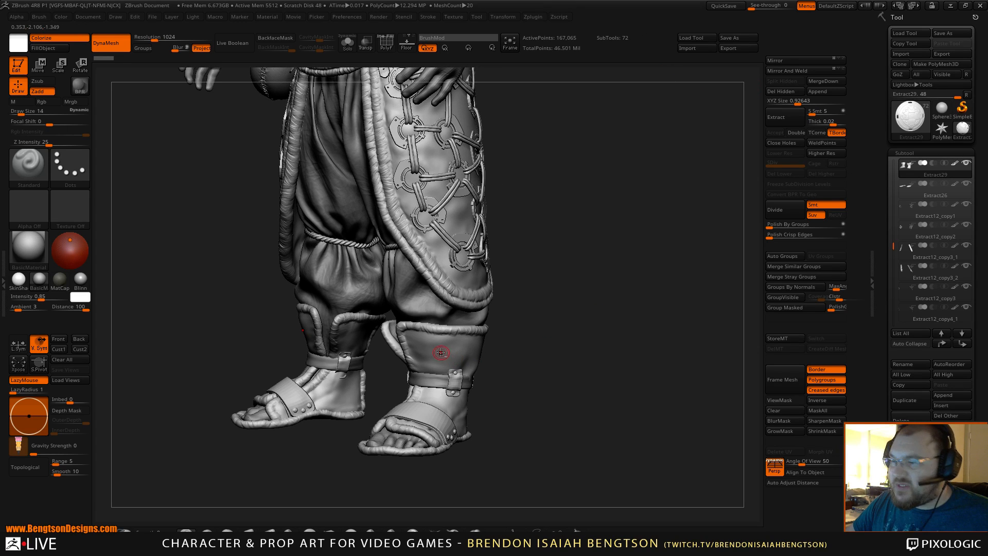
Isolate the Extract29 leg wrap with Solo and PolyFrame enabled, and duplicate the subtool.
{"action": "key", "text": "shift"}
{"action": "key", "text": "shift+f"}
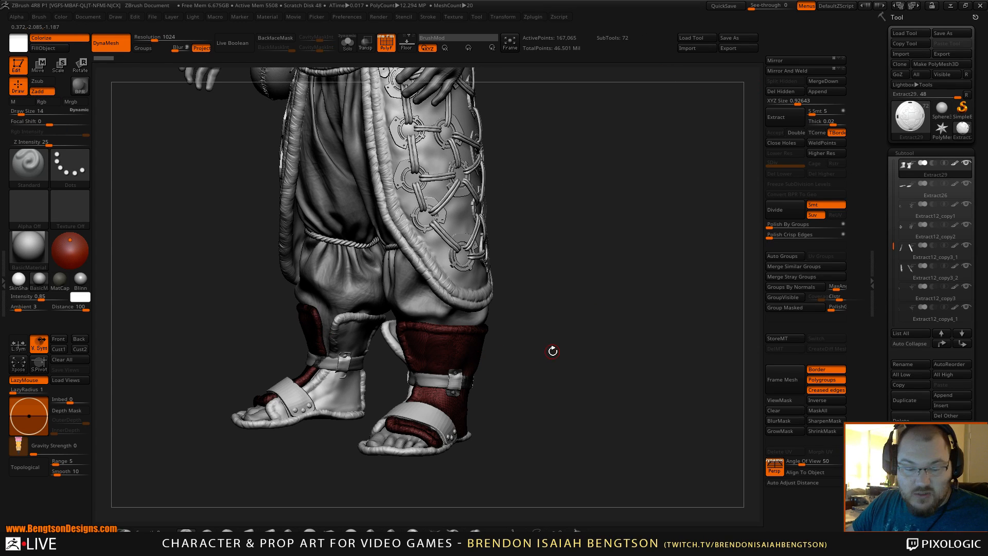
{"action": "key", "text": "alt+s"}
{"action": "left_click_drag", "start_coordinate": [552, 350], "coordinate": [483, 311]}
{"action": "left_click_drag", "start_coordinate": [593, 238], "coordinate": [674, 437], "text": "alt"}
{"action": "left_click_drag", "start_coordinate": [674, 437], "coordinate": [715, 350], "text": "alt"}
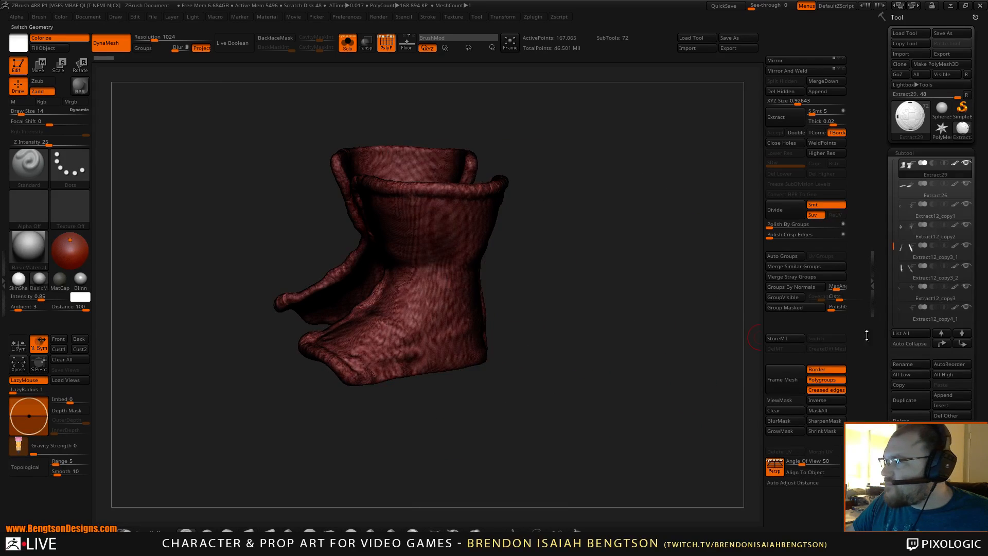
{"action": "left_click", "coordinate": [921, 398]}
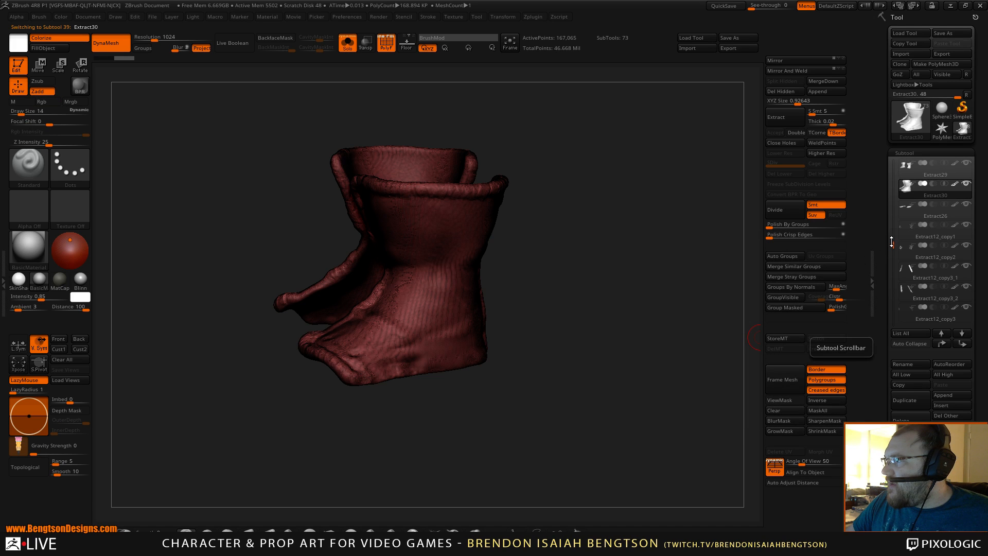
Move the Extract3 subtool to the end of the subtool list.
{"action": "left_click_drag", "start_coordinate": [893, 243], "coordinate": [900, 278]}
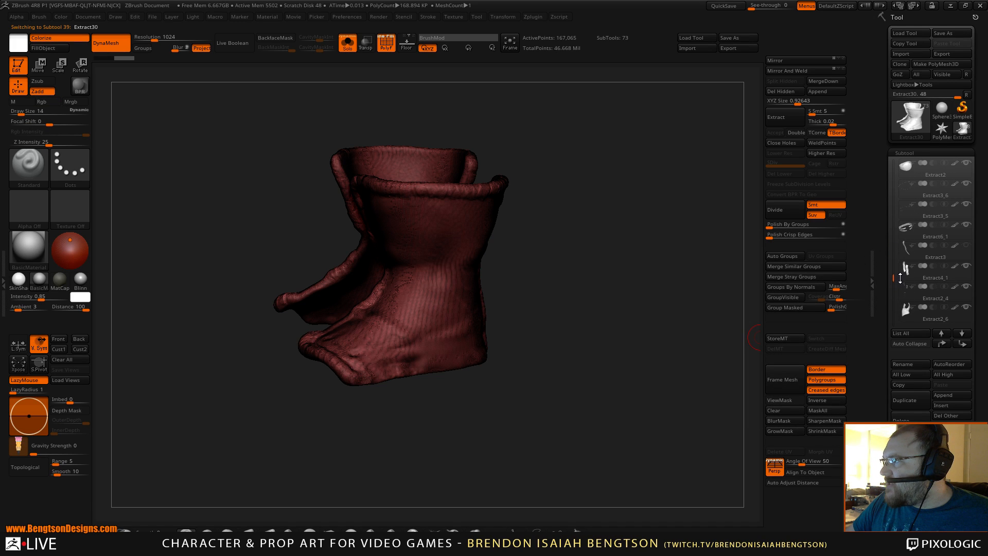
{"action": "mouse_move", "coordinate": [912, 248]}
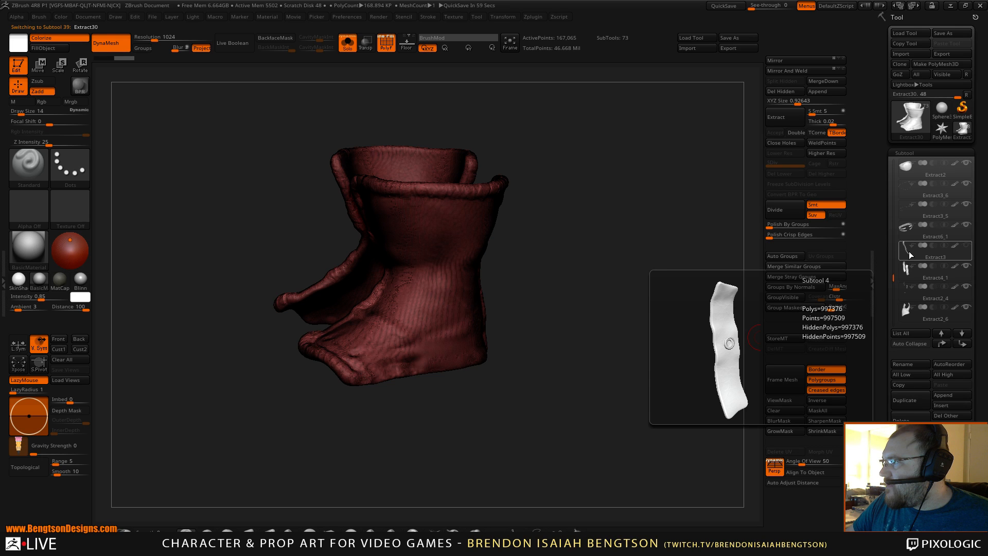
{"action": "left_click", "coordinate": [908, 251]}
{"action": "left_click", "coordinate": [961, 344], "text": "shift"}
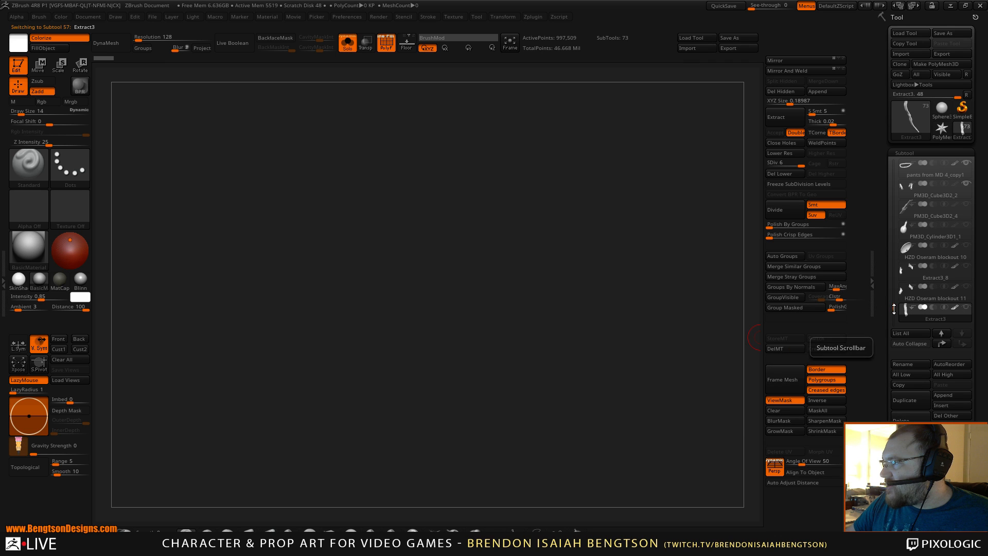
Turn Solo off and make the original leg wrap subtool Extract29 active again.
{"action": "left_click_drag", "start_coordinate": [894, 307], "coordinate": [894, 294]}
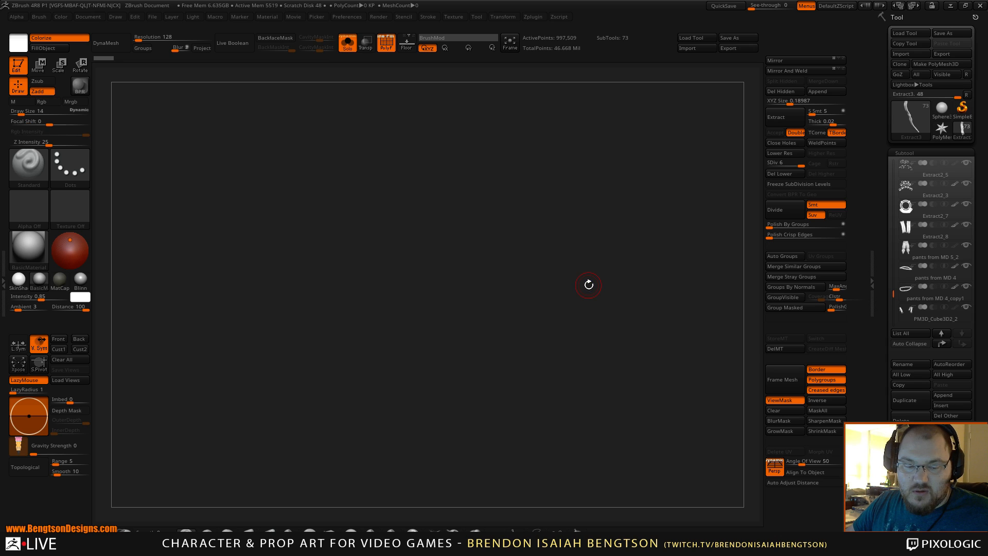
{"action": "left_click", "coordinate": [589, 285]}
{"action": "left_click", "coordinate": [476, 250], "text": "alt"}
{"action": "key", "text": "ctrl+shift+d"}
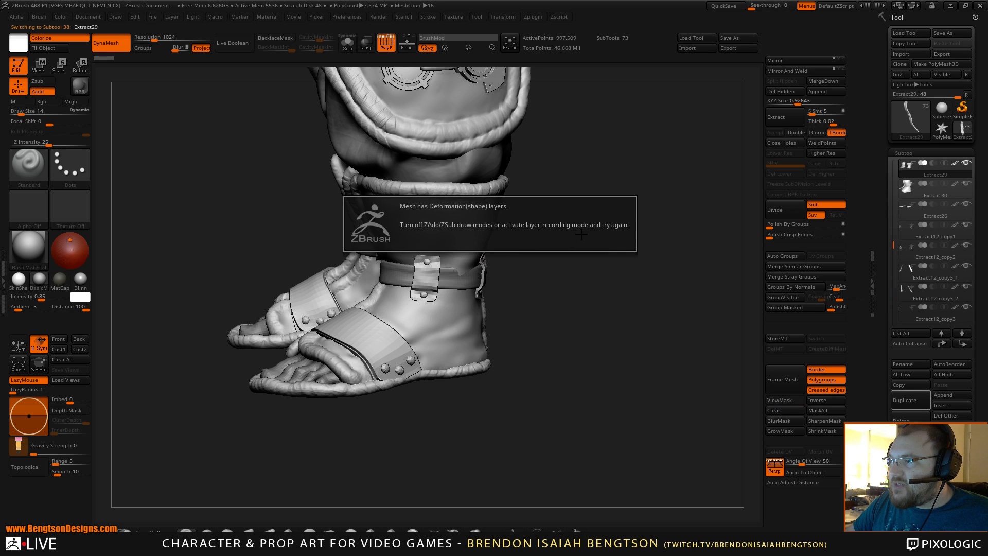
Hide every subtool except the leg wrap Extract29 and its duplicate Extract30.
{"action": "mouse_move", "coordinate": [966, 168]}
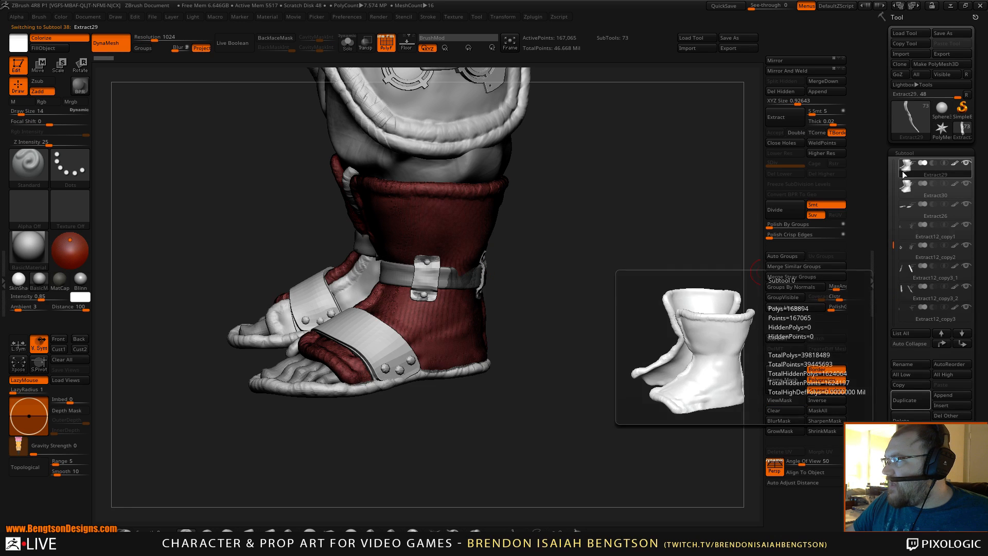
{"action": "key", "text": "shift"}
{"action": "left_click", "coordinate": [966, 164], "text": "shift"}
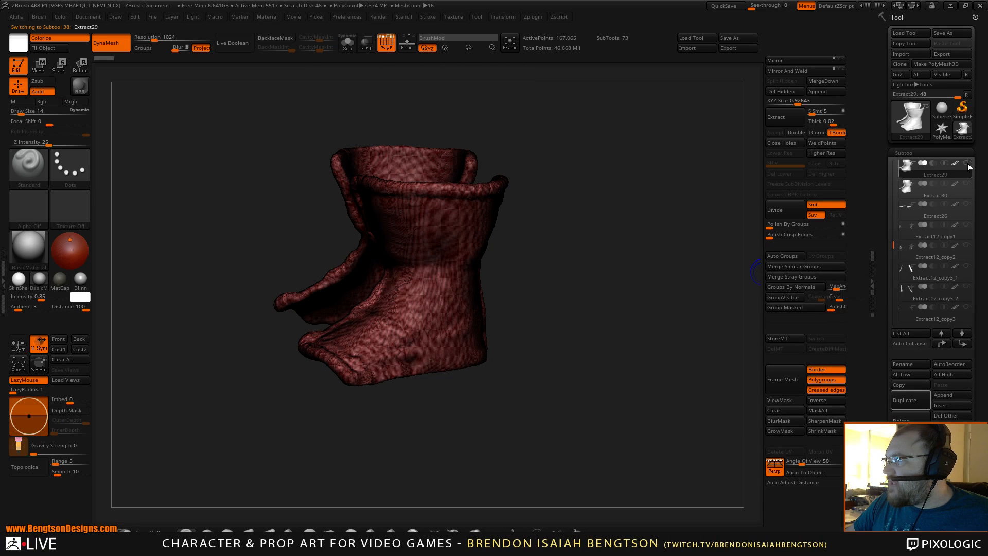
{"action": "mouse_move", "coordinate": [964, 166]}
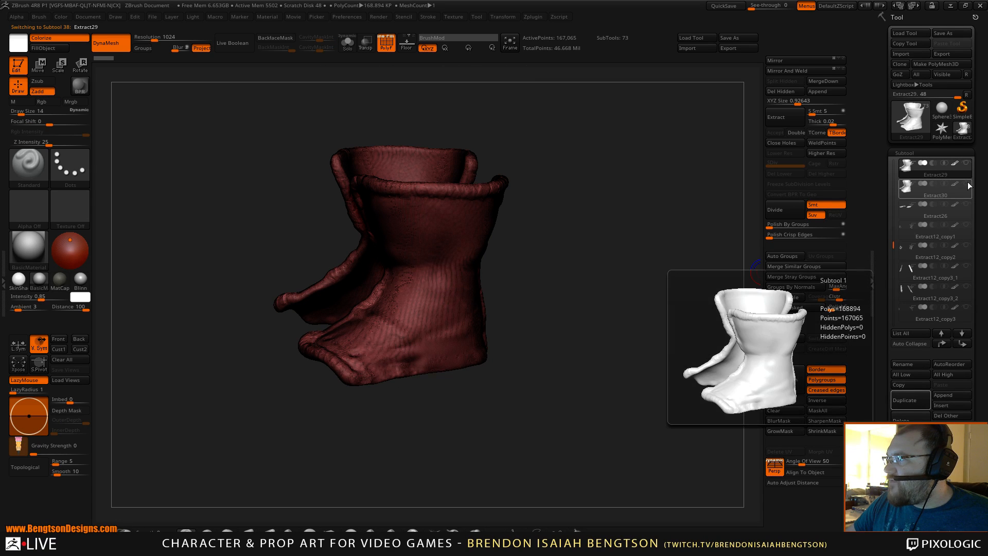
{"action": "left_click_drag", "start_coordinate": [578, 258], "coordinate": [733, 230]}
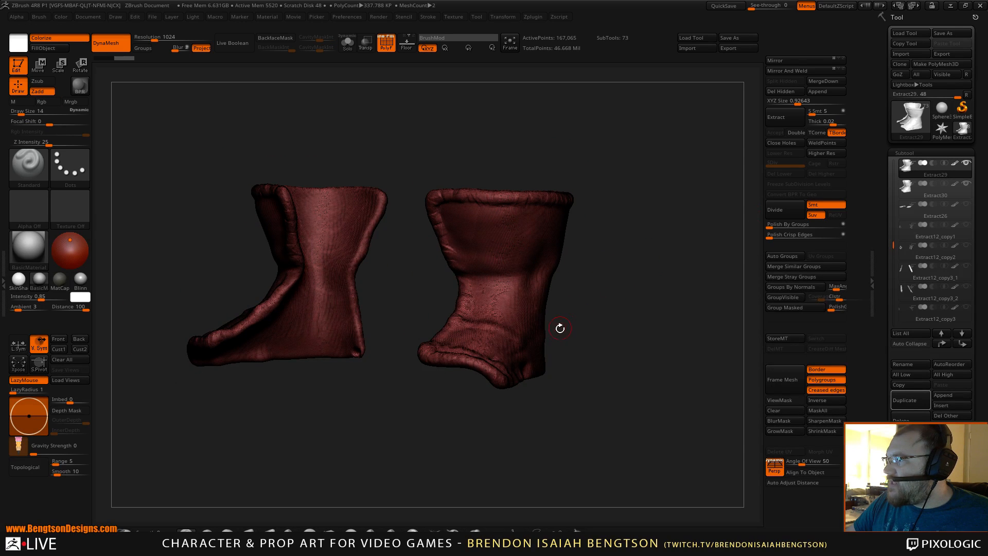
Set ZRemesher for the leg wrap to the Half polygon target with AdaptiveSize 20 and Curves Strength 20.
{"action": "left_click_drag", "start_coordinate": [558, 326], "coordinate": [598, 315]}
{"action": "right_click", "coordinate": [598, 315]}
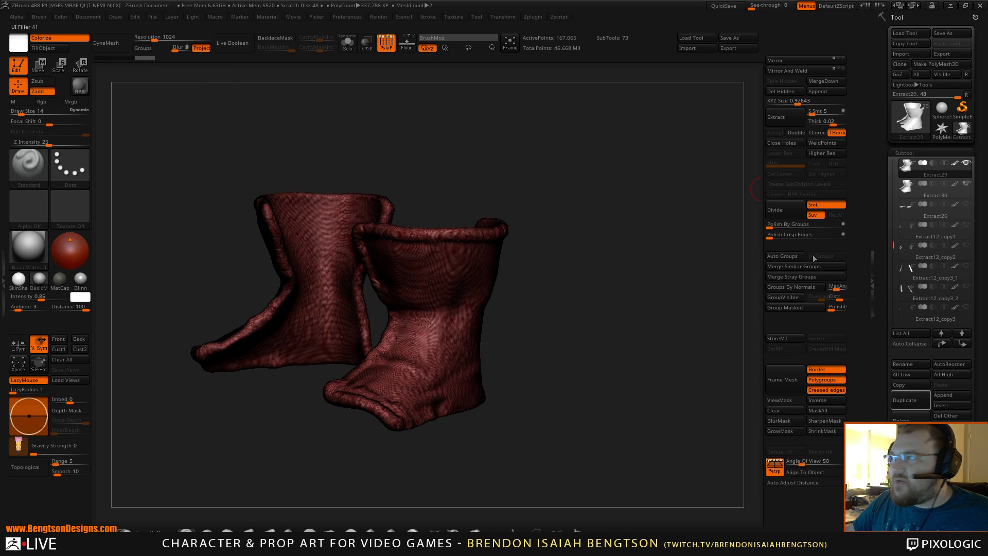
{"action": "scroll", "coordinate": [859, 281], "scroll_direction": "down", "scroll_amount": 5}
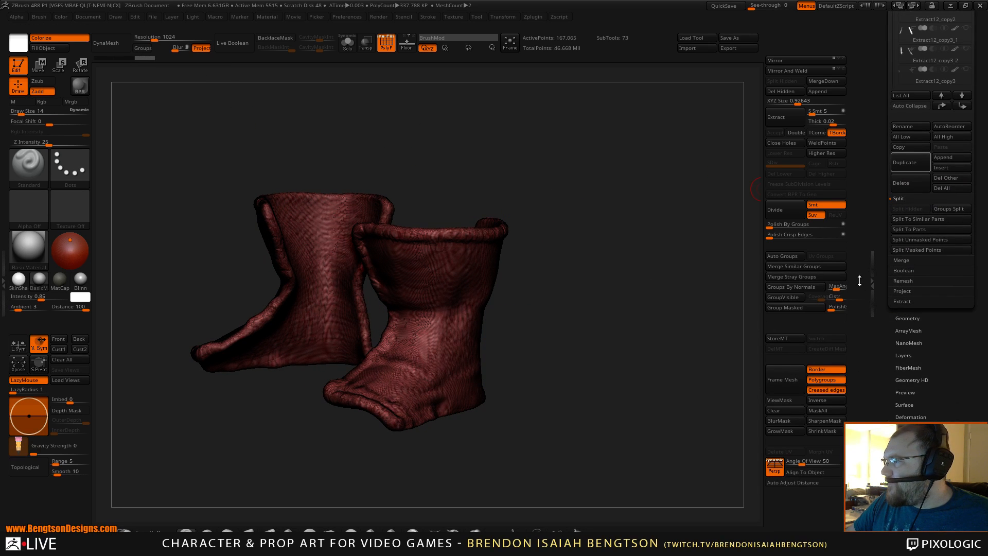
{"action": "left_click", "coordinate": [910, 317]}
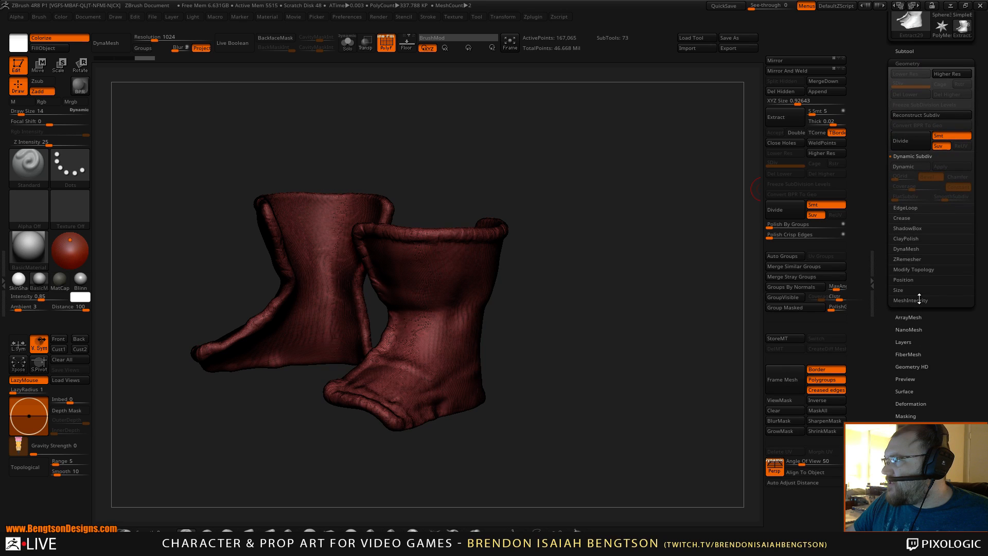
{"action": "left_click", "coordinate": [911, 259]}
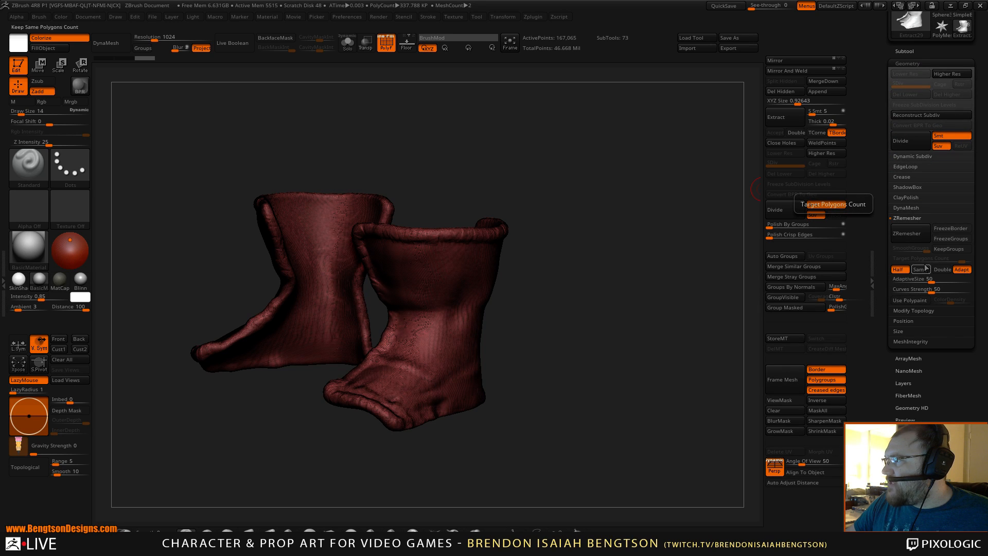
{"action": "left_click", "coordinate": [898, 269]}
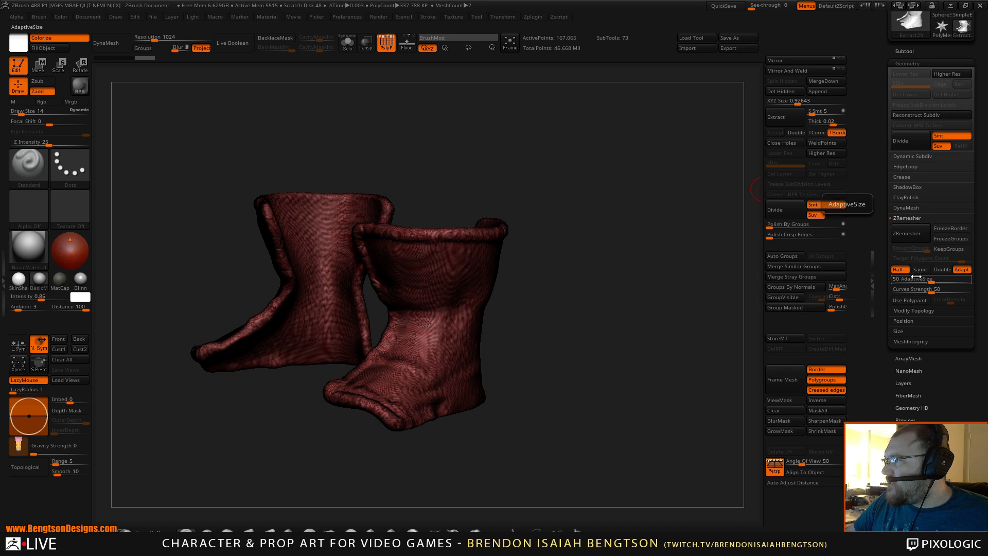
{"action": "left_click", "coordinate": [909, 282]}
{"action": "type", "text": "16"}
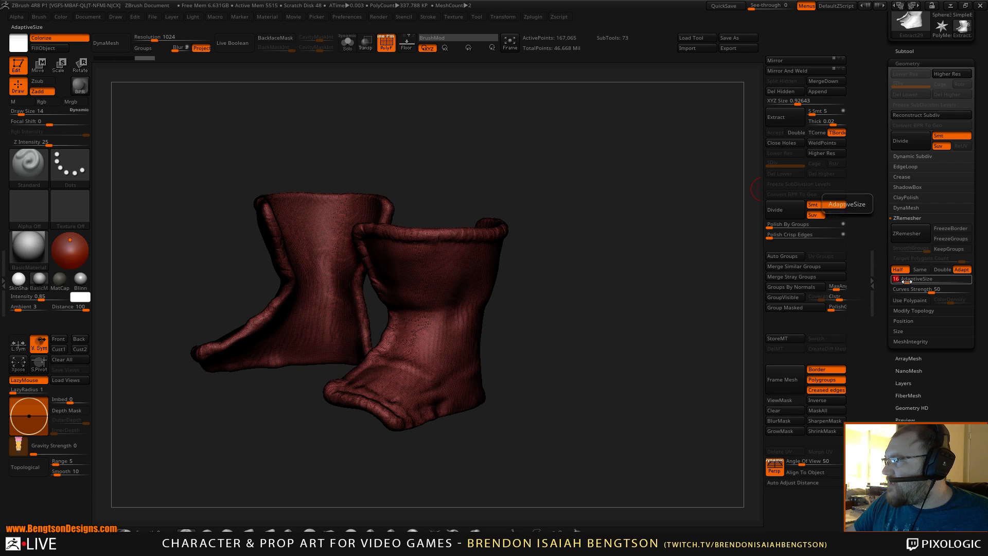
{"action": "type", "text": "0"}
{"action": "left_click", "coordinate": [912, 291]}
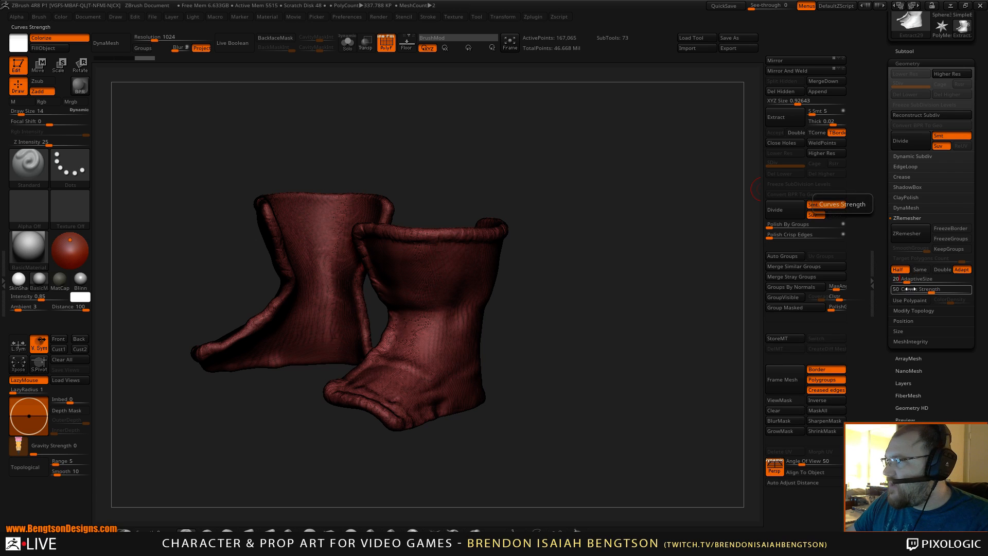
{"action": "type", "text": "20"}
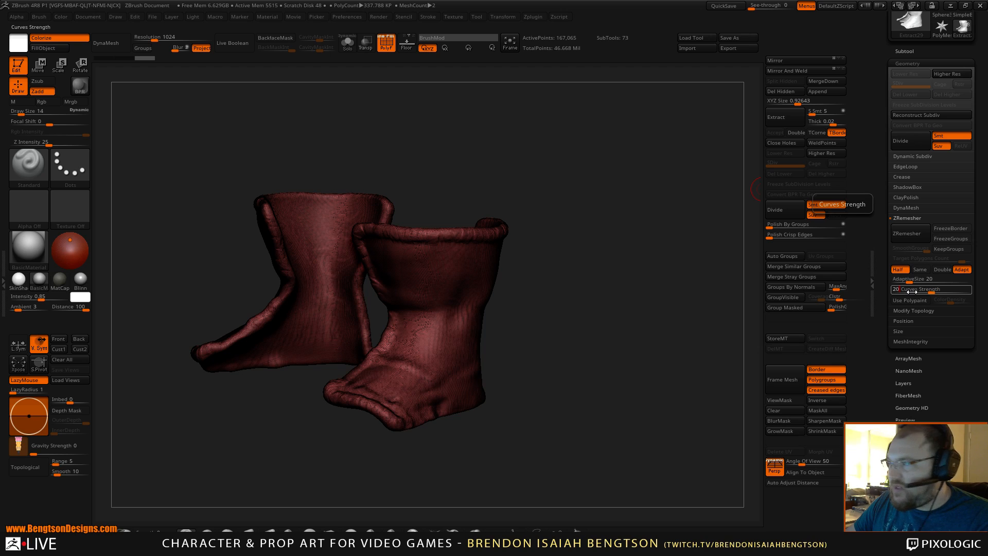
Run ZRemesher on the leg wrap, and isolate the mesh with Solo to inspect its topology from several sides.
{"action": "left_click", "coordinate": [905, 236]}
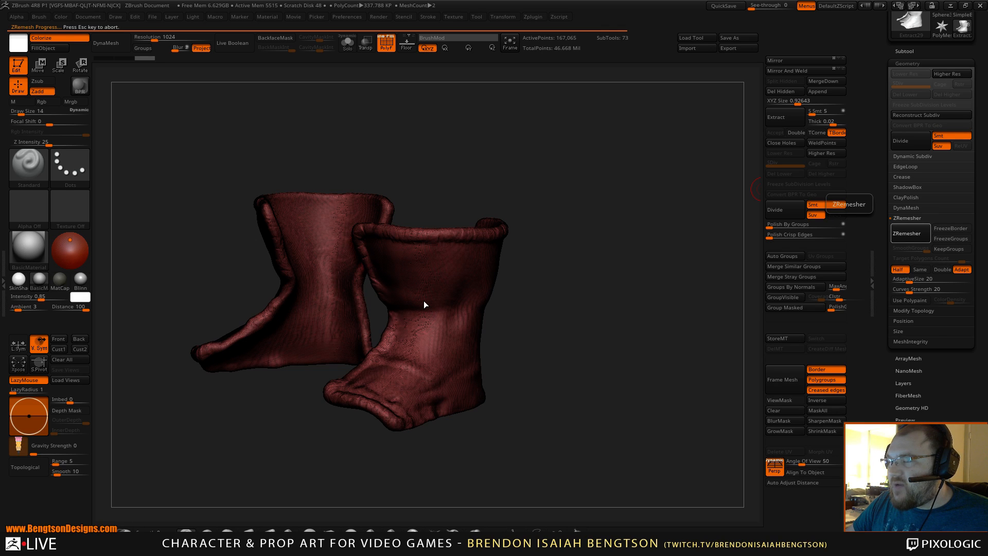
{"action": "left_click_drag", "start_coordinate": [526, 309], "coordinate": [461, 333]}
{"action": "mouse_move", "coordinate": [511, 268]}
{"action": "right_mouse_down", "text": "alt"}
{"action": "mouse_move", "coordinate": [482, 321]}
{"action": "mouse_move", "coordinate": [558, 330]}
{"action": "mouse_move", "coordinate": [529, 332]}
{"action": "mouse_move", "coordinate": [452, 243]}
{"action": "right_mouse_up", "text": "alt"}
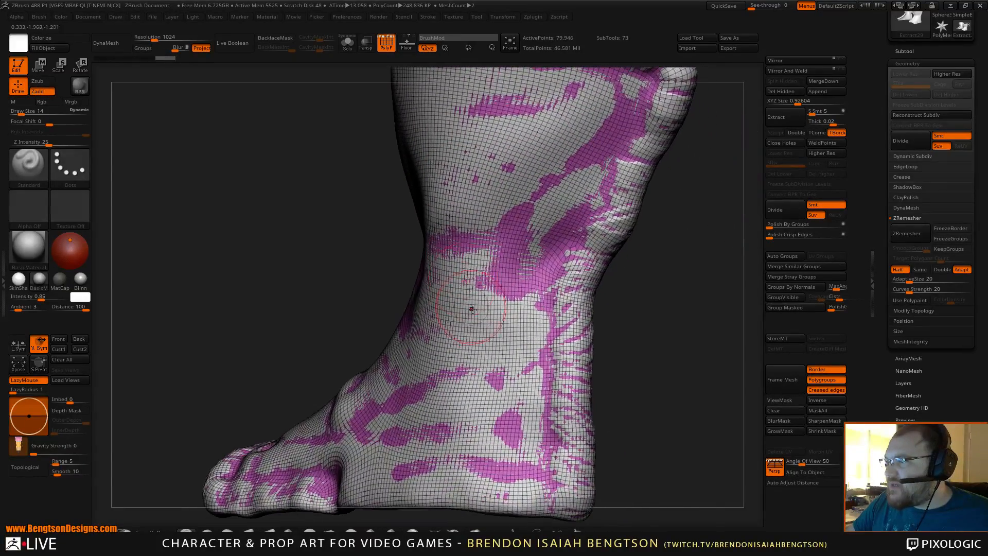
{"action": "key", "text": "alt+s"}
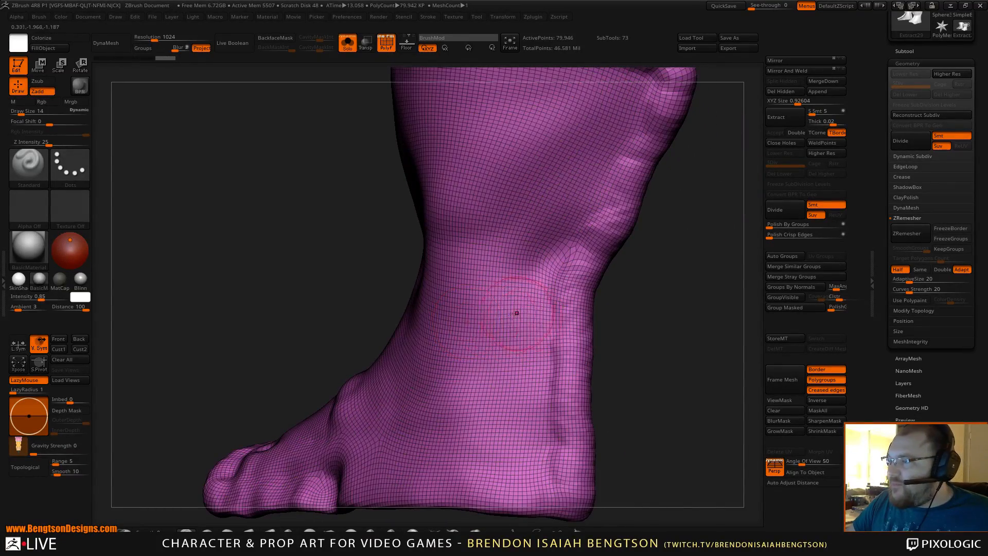
{"action": "mouse_move", "coordinate": [512, 315]}
{"action": "right_mouse_down"}
{"action": "mouse_move", "coordinate": [473, 312]}
{"action": "mouse_move", "coordinate": [478, 289]}
{"action": "mouse_move", "coordinate": [512, 316]}
{"action": "right_mouse_up"}
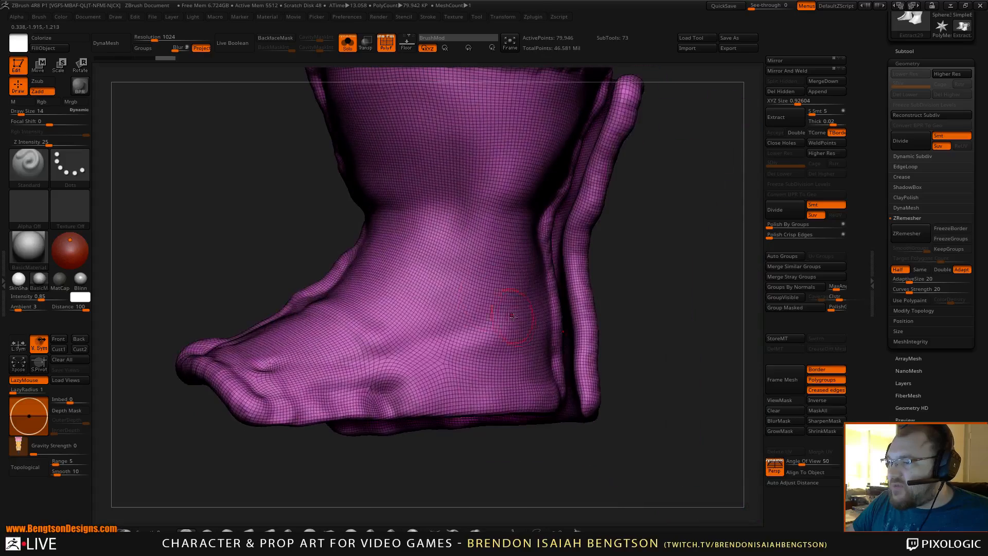
{"action": "right_click_drag", "start_coordinate": [453, 346], "coordinate": [566, 293]}
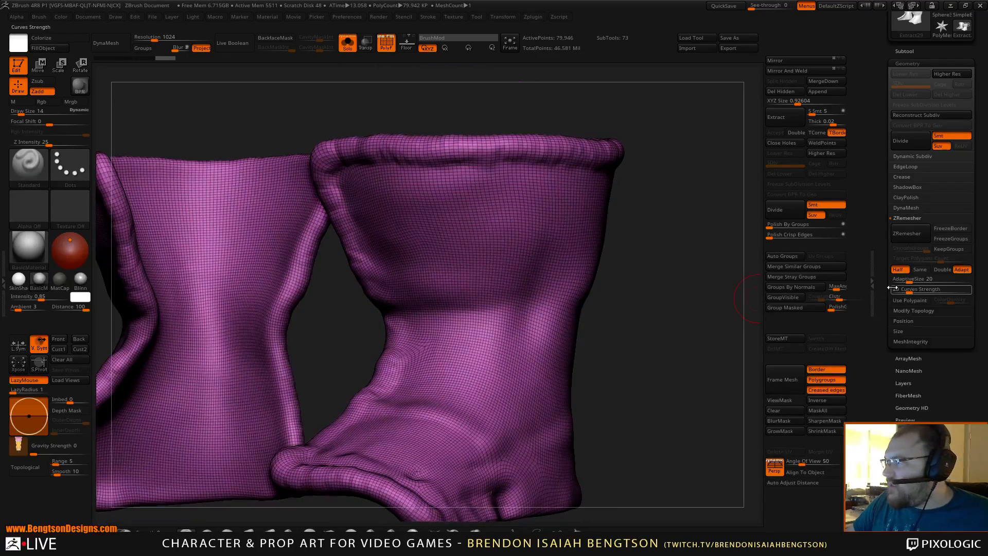
Undo the remesh and run ZRemesher on the leg wrap again with AdaptiveSize set to 10.
{"action": "left_click", "coordinate": [904, 280]}
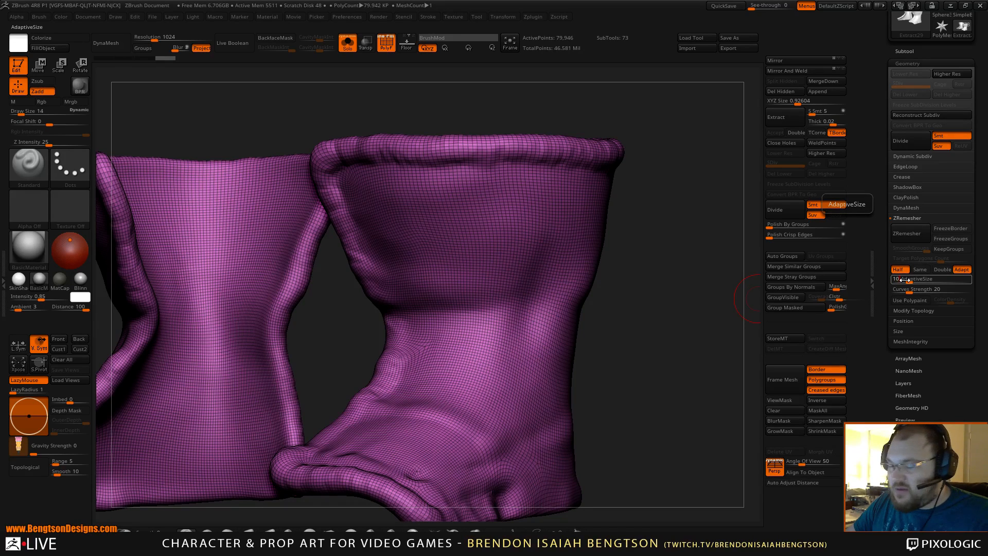
{"action": "key", "text": "ctrl"}
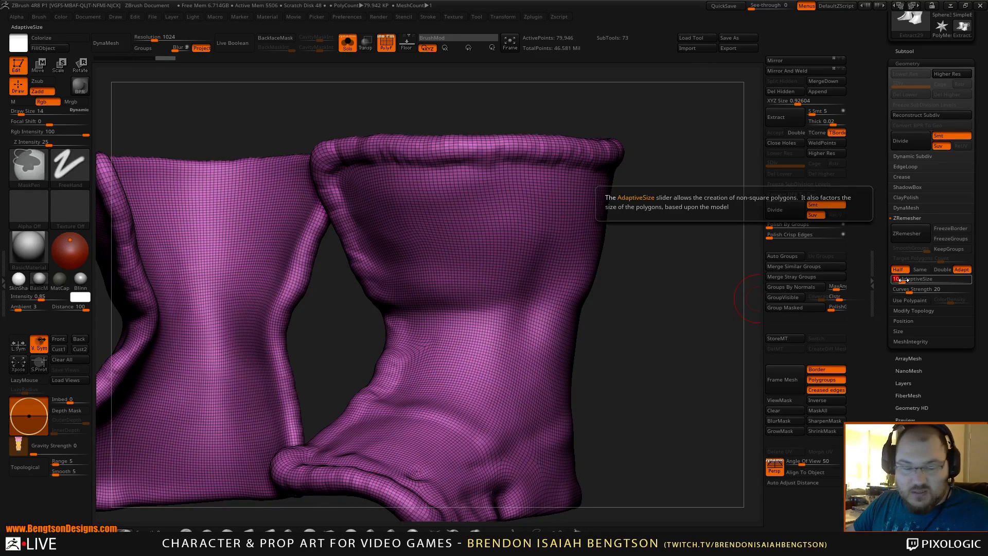
{"action": "key", "text": "ctrl+z"}
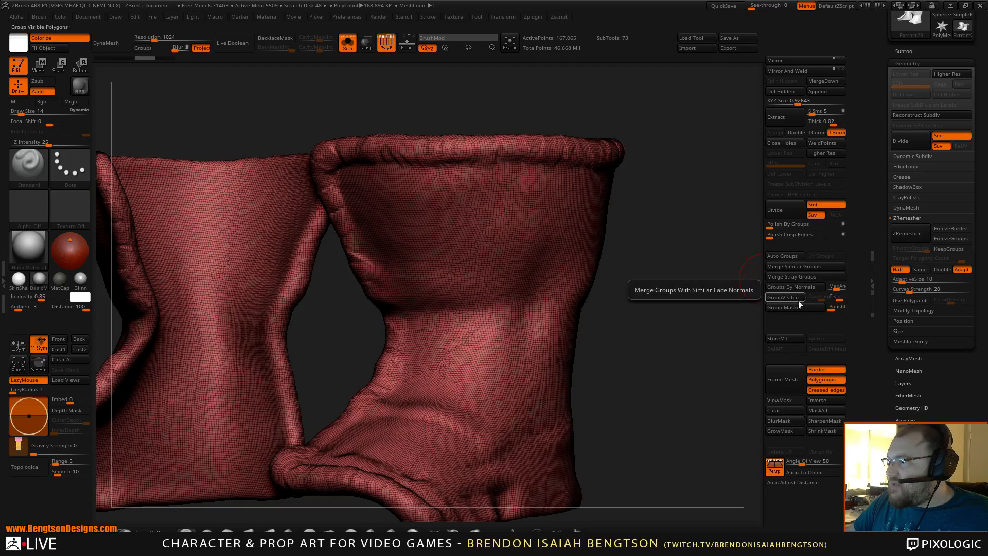
{"action": "left_click", "coordinate": [910, 235]}
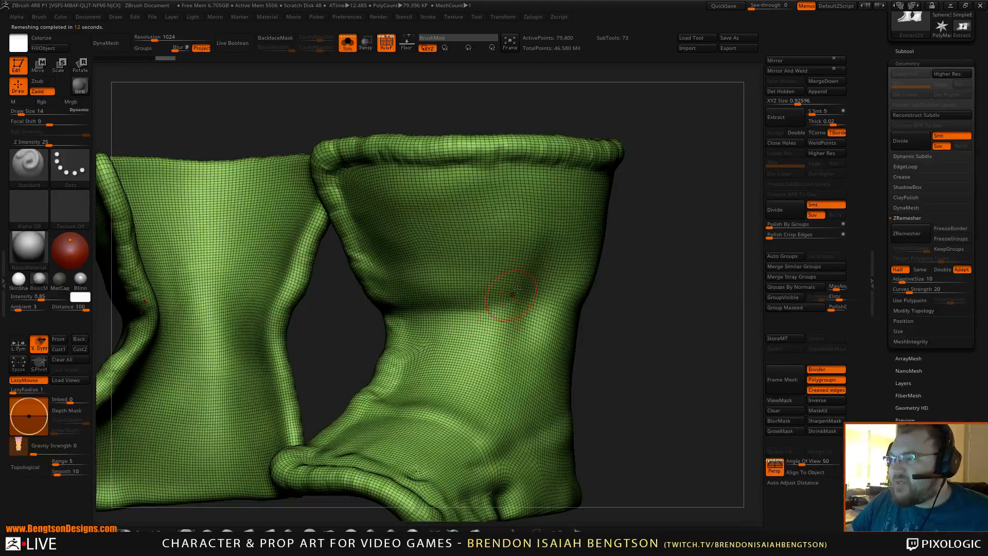
Inspect the remeshed cuff, ankle and foot topology of the leg wraps from several sides, and undo the remesh.
{"action": "left_click_drag", "start_coordinate": [643, 342], "coordinate": [584, 344]}
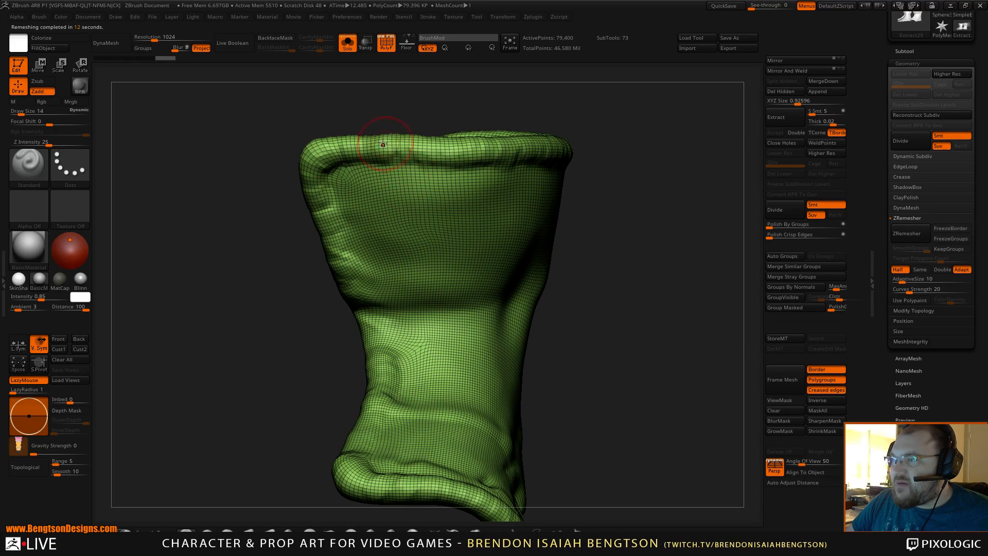
{"action": "mouse_move", "coordinate": [608, 318]}
{"action": "left_mouse_down"}
{"action": "mouse_move", "coordinate": [587, 321]}
{"action": "mouse_move", "coordinate": [606, 329]}
{"action": "mouse_move", "coordinate": [559, 311]}
{"action": "mouse_move", "coordinate": [412, 332]}
{"action": "left_mouse_up"}
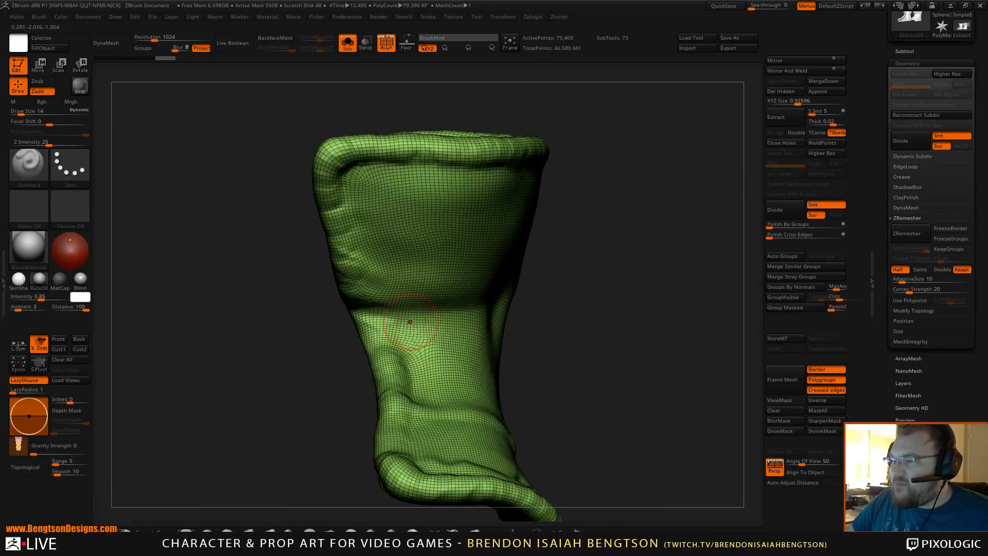
{"action": "left_click_drag", "start_coordinate": [590, 342], "coordinate": [501, 169]}
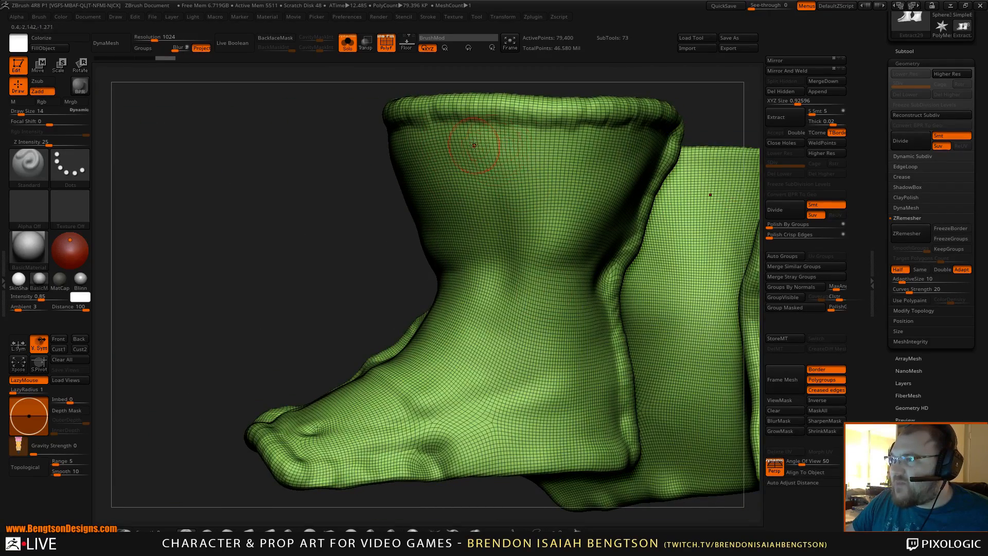
{"action": "left_click_drag", "start_coordinate": [331, 267], "coordinate": [400, 309]}
{"action": "left_click_drag", "start_coordinate": [535, 304], "coordinate": [392, 297]}
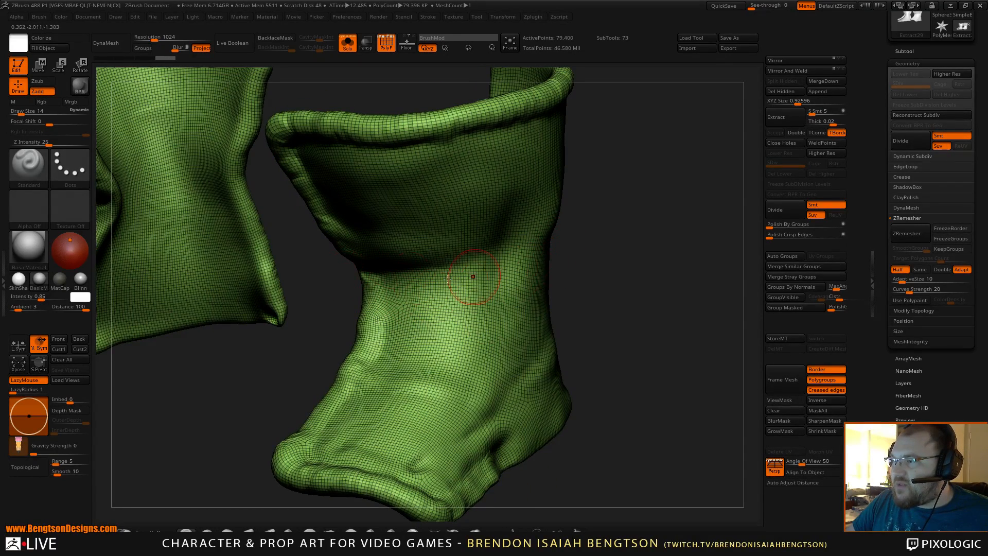
{"action": "left_click_drag", "start_coordinate": [652, 336], "coordinate": [617, 201]}
{"action": "key", "text": "ctrl+z"}
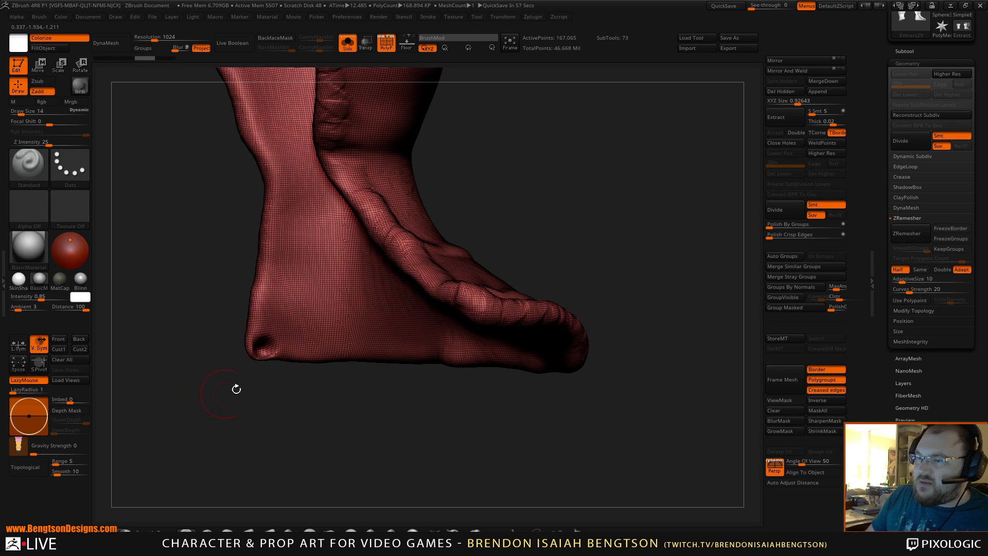
Set the draw size to 11 and smooth out the pit at the heel corner of the leg wrap, with the wireframe hidden.
{"action": "key", "text": "space"}
{"action": "left_click_drag", "start_coordinate": [264, 335], "coordinate": [272, 338]}
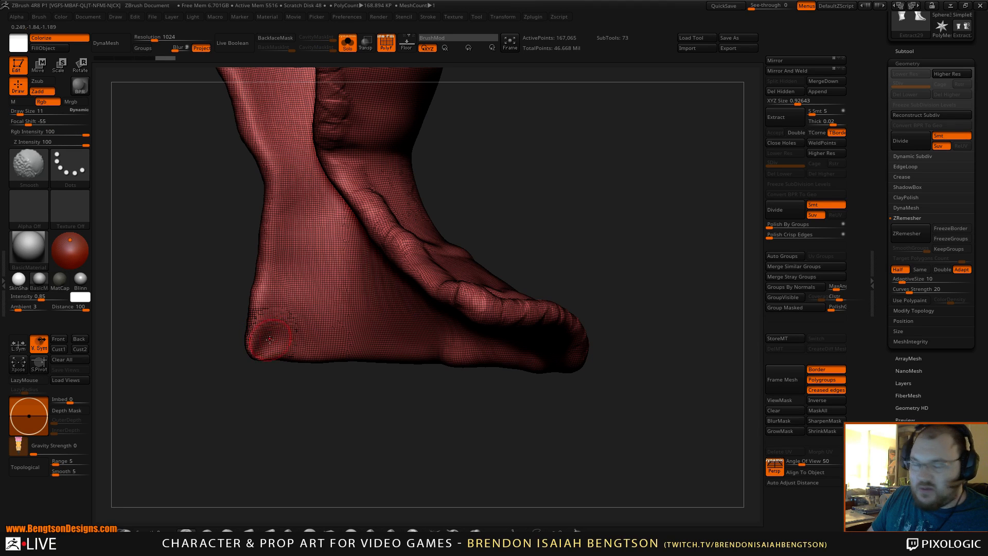
{"action": "key", "text": "shift+f"}
{"action": "left_click_drag", "start_coordinate": [278, 399], "coordinate": [309, 392]}
{"action": "mouse_move", "coordinate": [274, 348]}
{"action": "left_mouse_down", "text": "shift"}
{"action": "mouse_move", "coordinate": [270, 338]}
{"action": "mouse_move", "coordinate": [278, 345]}
{"action": "left_mouse_up", "text": "shift"}
Smooth the rough creases on the foot and ankle area of the leg wrap.
{"action": "mouse_move", "coordinate": [356, 413]}
{"action": "left_mouse_down", "text": "alt"}
{"action": "mouse_move", "coordinate": [370, 418]}
{"action": "mouse_move", "coordinate": [364, 280]}
{"action": "mouse_move", "coordinate": [560, 293]}
{"action": "left_mouse_up", "text": "alt"}
{"action": "left_click_drag", "start_coordinate": [595, 235], "coordinate": [597, 257]}
{"action": "left_click_drag", "start_coordinate": [396, 311], "coordinate": [411, 282], "text": "shift"}
{"action": "left_click_drag", "start_coordinate": [401, 334], "coordinate": [402, 330], "text": "shift"}
{"action": "mouse_move", "coordinate": [618, 355]}
{"action": "left_mouse_down", "text": "alt"}
{"action": "mouse_move", "coordinate": [616, 322]}
{"action": "mouse_move", "coordinate": [598, 309]}
{"action": "mouse_move", "coordinate": [570, 227]}
{"action": "mouse_move", "coordinate": [352, 401]}
{"action": "left_mouse_up", "text": "alt"}
{"action": "key", "text": "shift"}
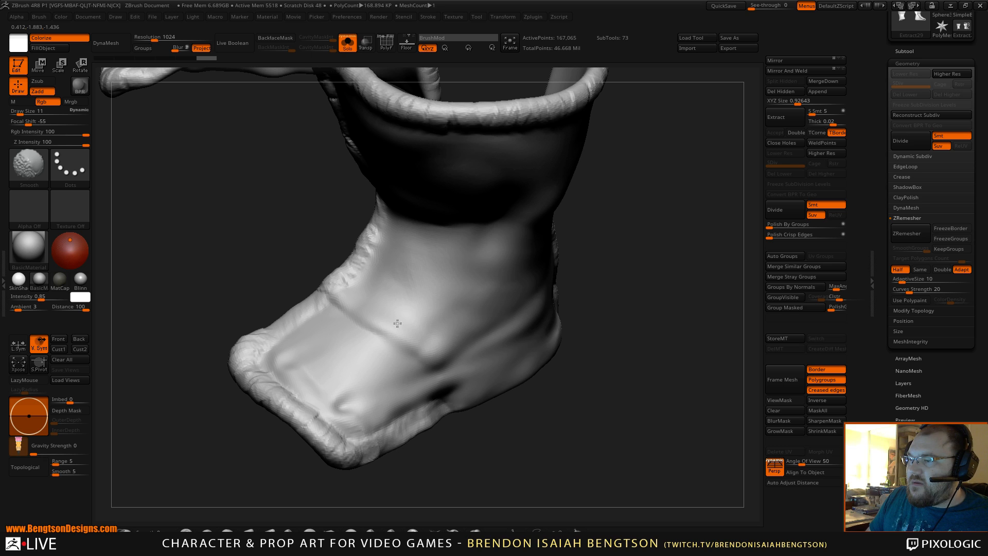
Check the smoothed foot and ankle from other sides and turn the PolyFrame wireframe back on.
{"action": "left_click_drag", "start_coordinate": [622, 363], "coordinate": [619, 293]}
{"action": "left_click_drag", "start_coordinate": [714, 335], "coordinate": [686, 331]}
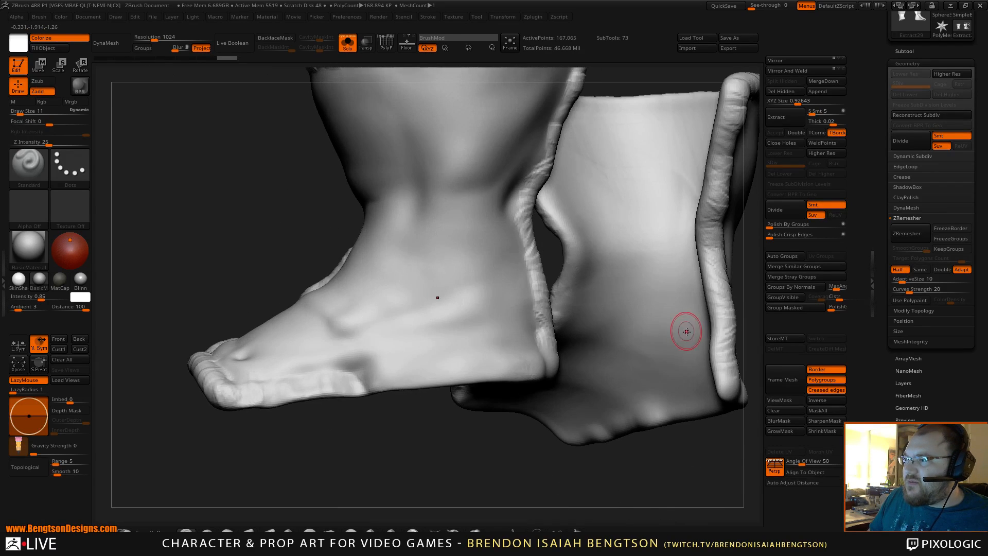
{"action": "left_click_drag", "start_coordinate": [649, 472], "coordinate": [647, 475]}
{"action": "left_click_drag", "start_coordinate": [615, 406], "coordinate": [636, 409]}
{"action": "key", "text": "shift+f"}
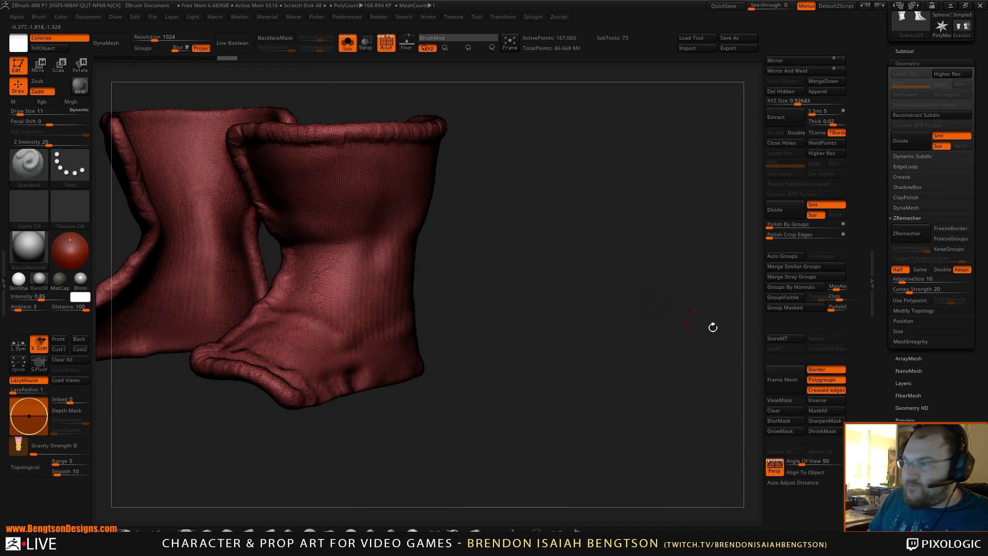
Try ZRemesher twice on the smoothed leg wraps, checking the topology and undoing each result.
{"action": "left_click", "coordinate": [914, 232]}
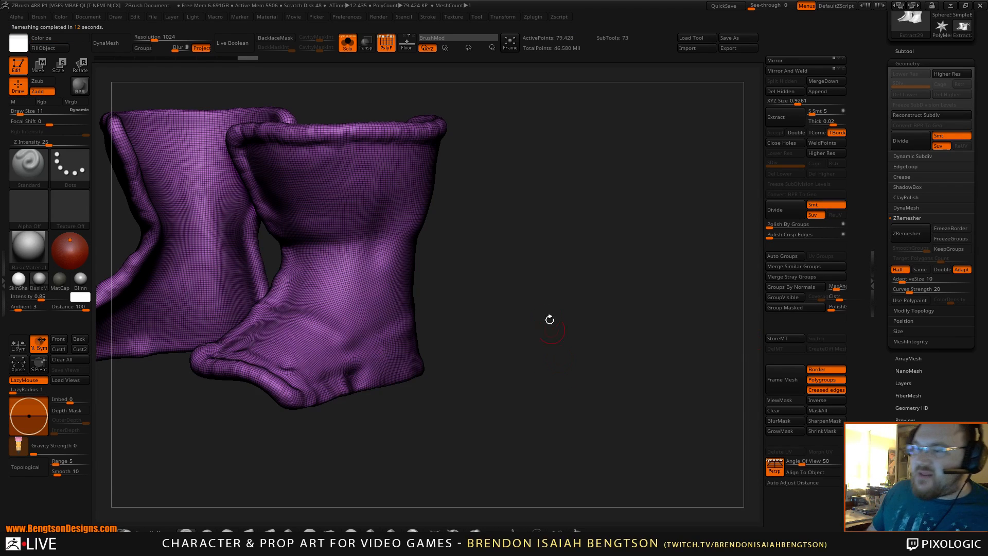
{"action": "left_click_drag", "start_coordinate": [569, 278], "coordinate": [600, 278]}
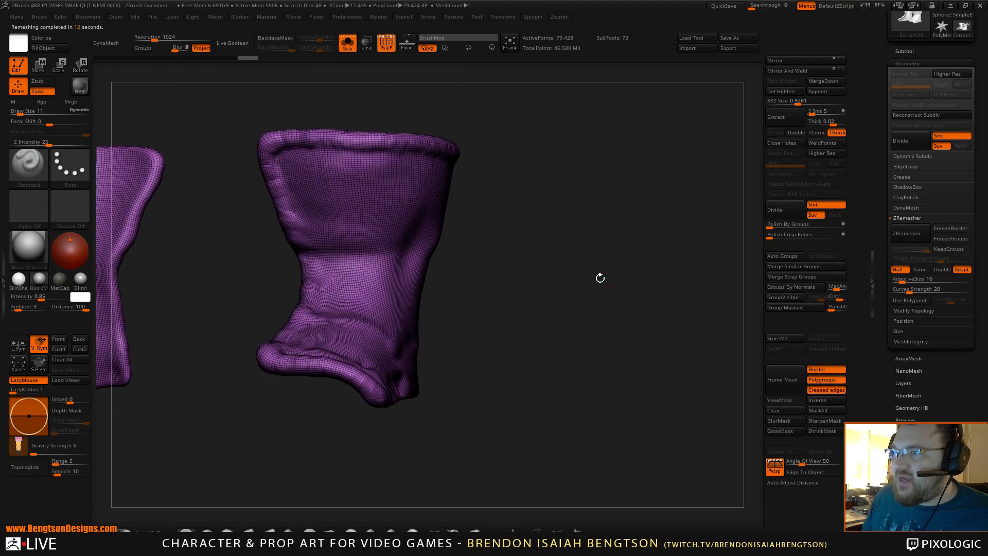
{"action": "key", "text": "ctrl+z"}
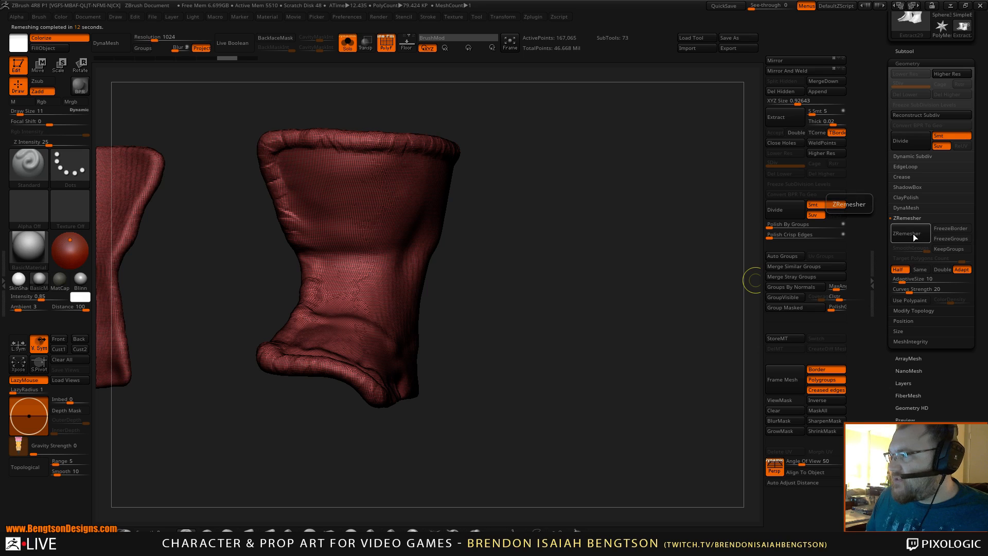
{"action": "left_click", "coordinate": [910, 235]}
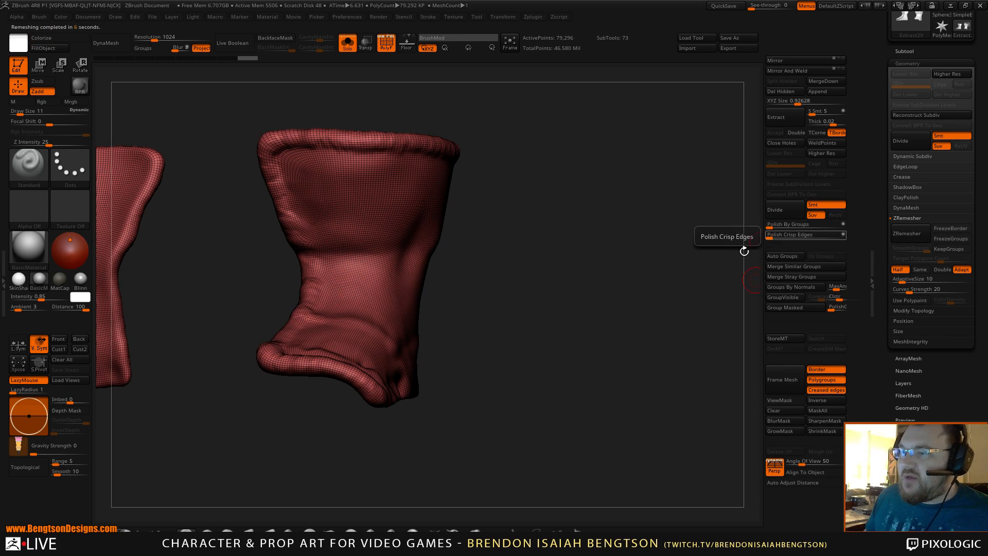
{"action": "left_click_drag", "start_coordinate": [594, 281], "coordinate": [619, 274]}
{"action": "left_click_drag", "start_coordinate": [628, 359], "coordinate": [623, 315], "text": "alt"}
{"action": "key", "text": "ctrl+z"}
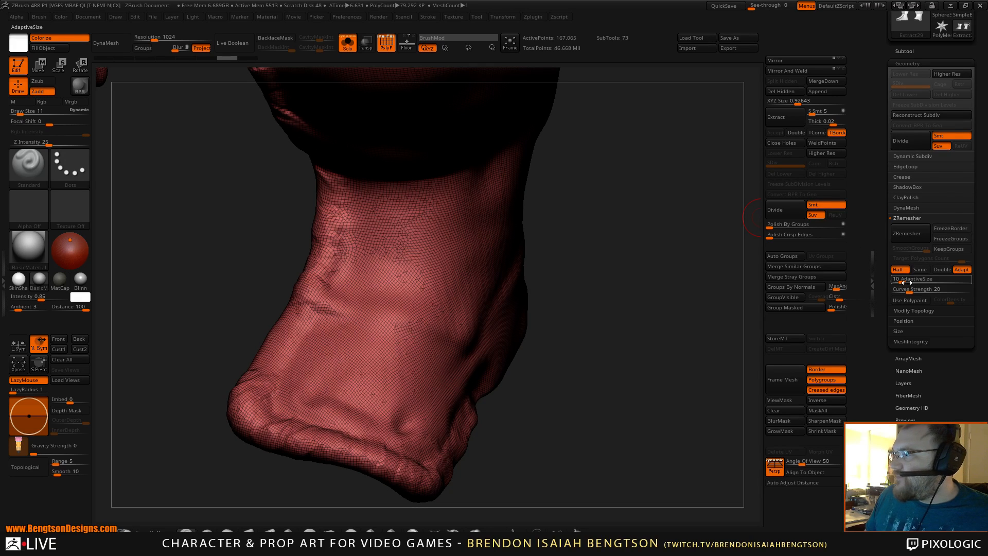
Run ZRemesher on the leg wraps at the Half target with AdaptiveSize 10, and check the cuff and ankle topology.
{"action": "left_click", "coordinate": [907, 233]}
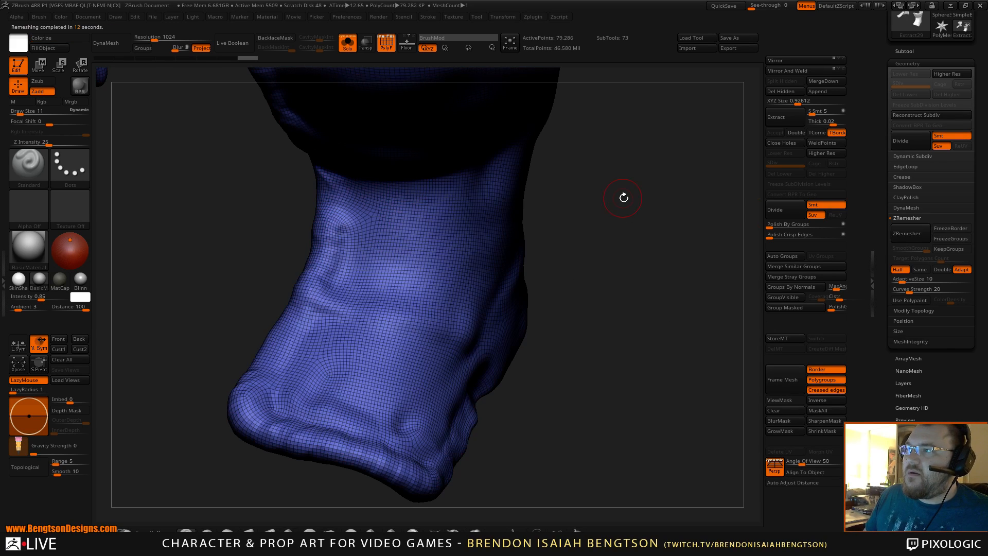
{"action": "left_click_drag", "start_coordinate": [624, 196], "coordinate": [645, 180]}
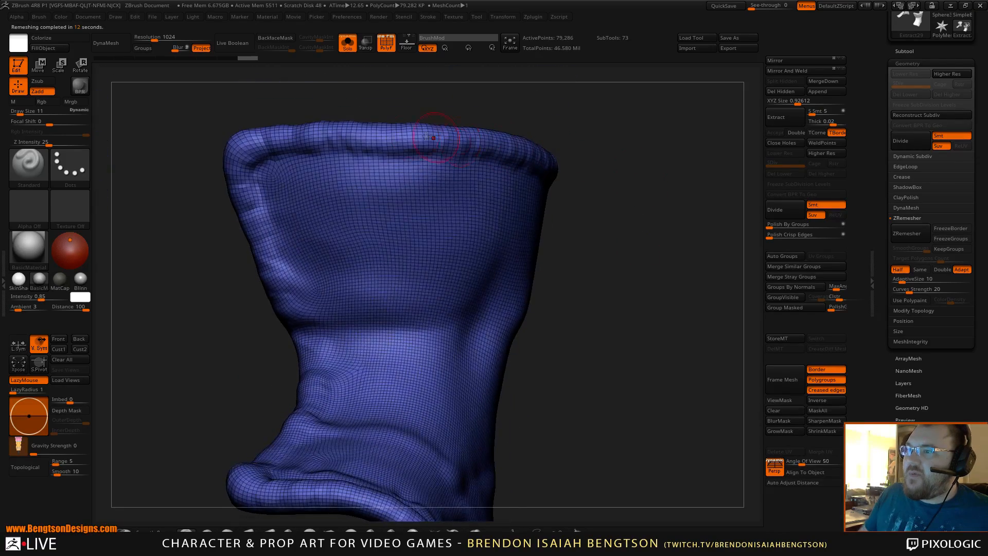
{"action": "left_click_drag", "start_coordinate": [637, 254], "coordinate": [672, 254]}
Divide the remeshed leg wraps three times up to subdivision level 4, and step back down to level 3.
{"action": "left_click", "coordinate": [776, 209]}
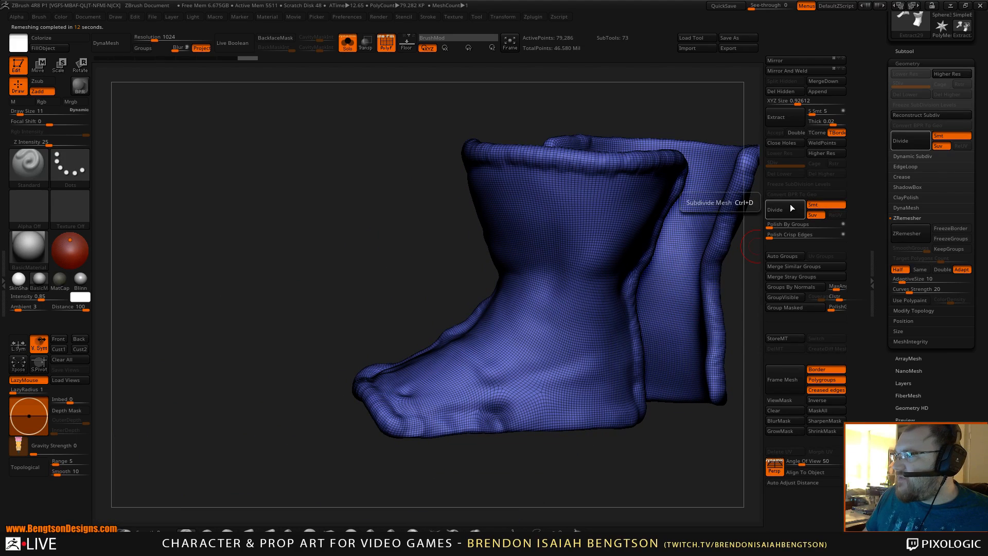
{"action": "left_click", "coordinate": [779, 213]}
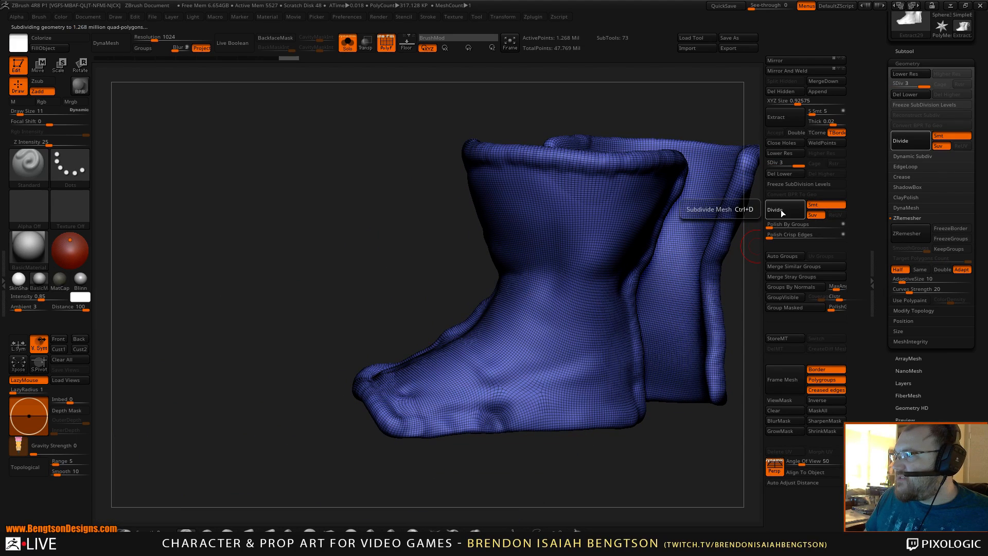
{"action": "left_click", "coordinate": [780, 210]}
{"action": "left_click", "coordinate": [904, 52]}
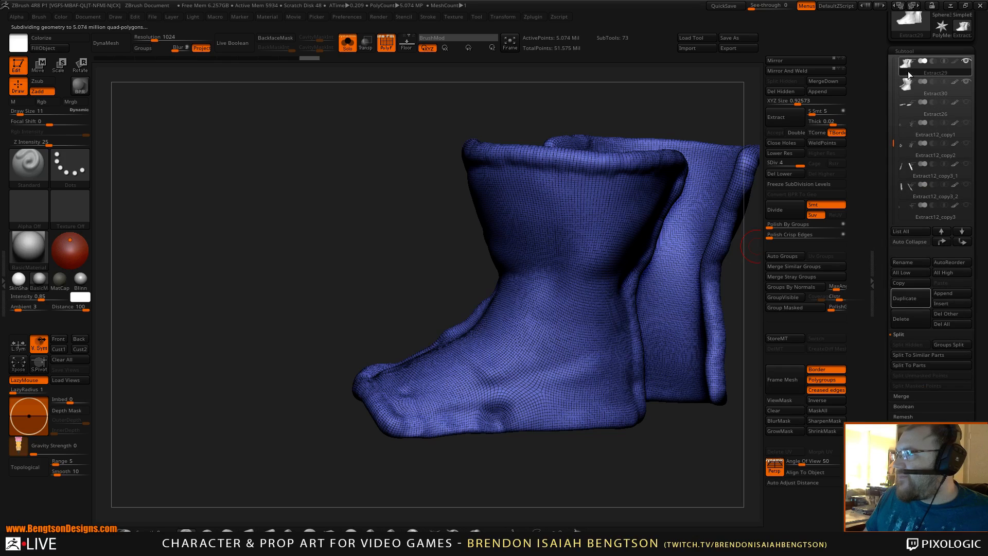
{"action": "mouse_move", "coordinate": [908, 67]}
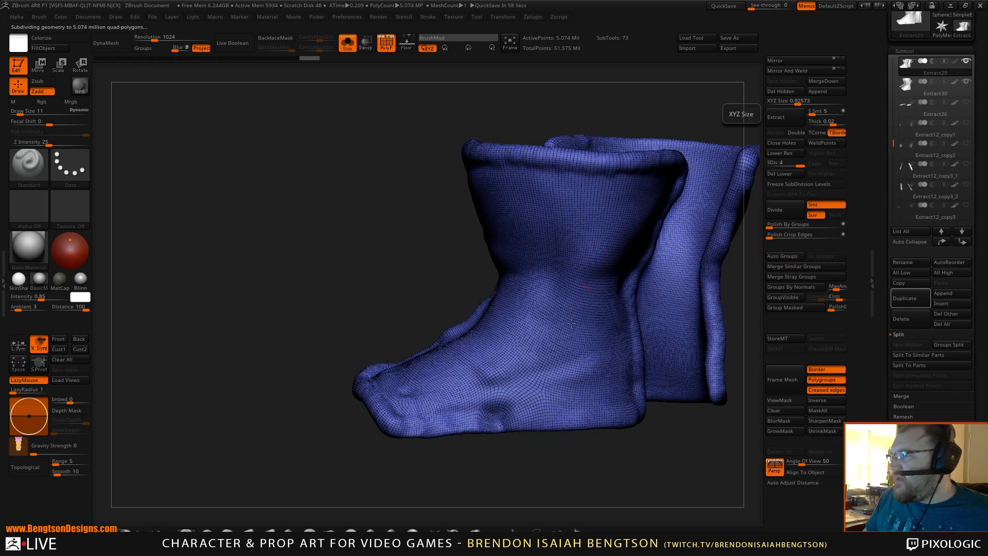
{"action": "left_click_drag", "start_coordinate": [530, 447], "coordinate": [582, 386]}
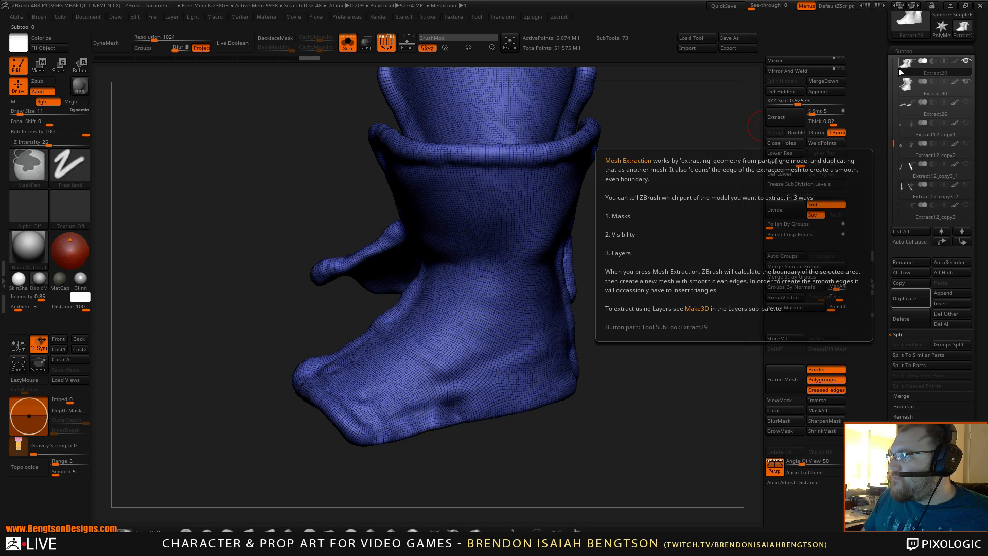
{"action": "key", "text": "shift+d"}
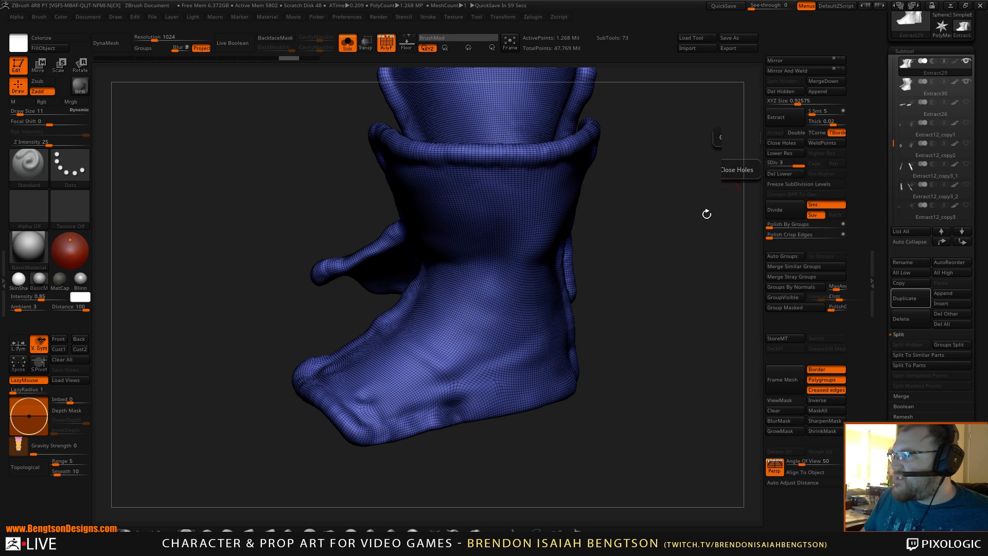
Hide the PolyFrame wireframe and view the subdivided leg wraps from the side.
{"action": "key", "text": "shift"}
{"action": "key", "text": "shift+f"}
{"action": "key", "text": "shift+f"}
{"action": "key", "text": "shift+f"}
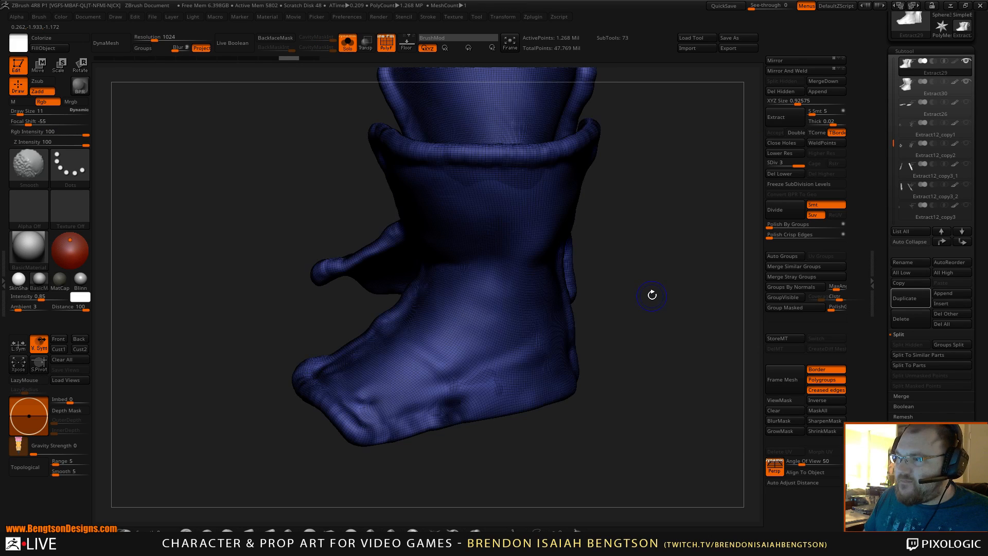
{"action": "left_click_drag", "start_coordinate": [641, 263], "coordinate": [591, 201]}
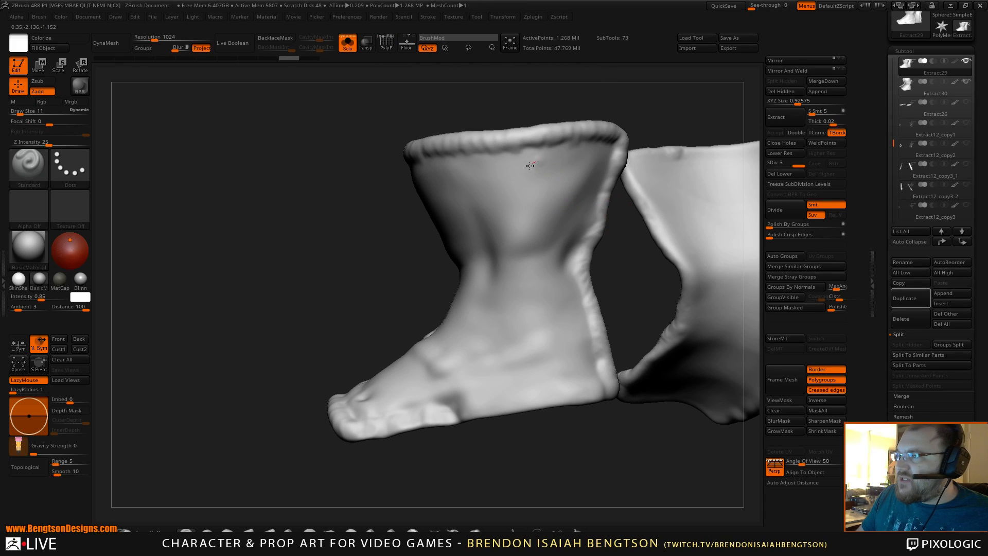
{"action": "key", "text": "shift"}
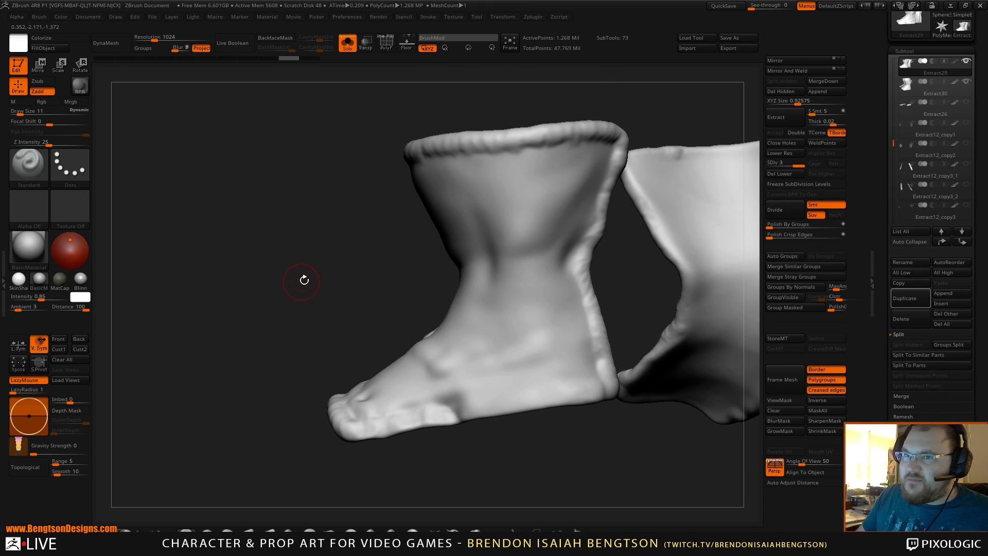
Test ClayBuildup strokes at draw size 4 on the upper cuff of the leg wrap, and undo them.
{"action": "key", "text": "b"}
{"action": "key", "text": "c"}
{"action": "key", "text": "b"}
{"action": "key", "text": "space"}
{"action": "mouse_move", "coordinate": [494, 178]}
{"action": "left_mouse_down"}
{"action": "mouse_move", "coordinate": [540, 157]}
{"action": "mouse_move", "coordinate": [549, 166]}
{"action": "mouse_move", "coordinate": [494, 195]}
{"action": "mouse_move", "coordinate": [551, 195]}
{"action": "mouse_move", "coordinate": [497, 222]}
{"action": "mouse_move", "coordinate": [536, 228]}
{"action": "left_mouse_up"}
{"action": "right_click_drag", "start_coordinate": [613, 255], "coordinate": [595, 324], "text": "ctrl"}
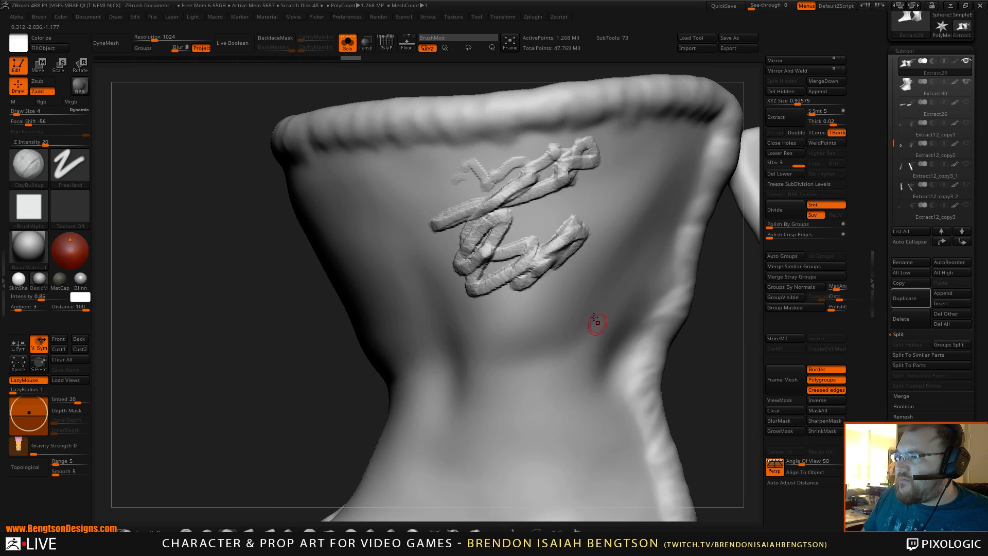
{"action": "right_click_drag", "start_coordinate": [543, 260], "coordinate": [565, 255]}
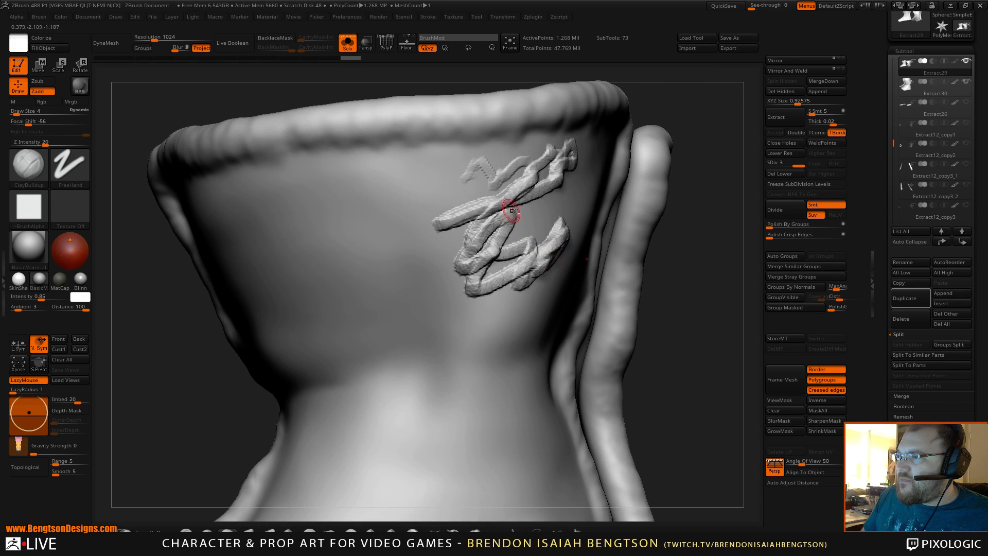
{"action": "right_click_drag", "start_coordinate": [508, 210], "coordinate": [569, 183], "text": "alt"}
{"action": "key", "text": "ctrl+z"}
{"action": "key", "text": "ctrl+z"}
{"action": "key", "text": "ctrl+z"}
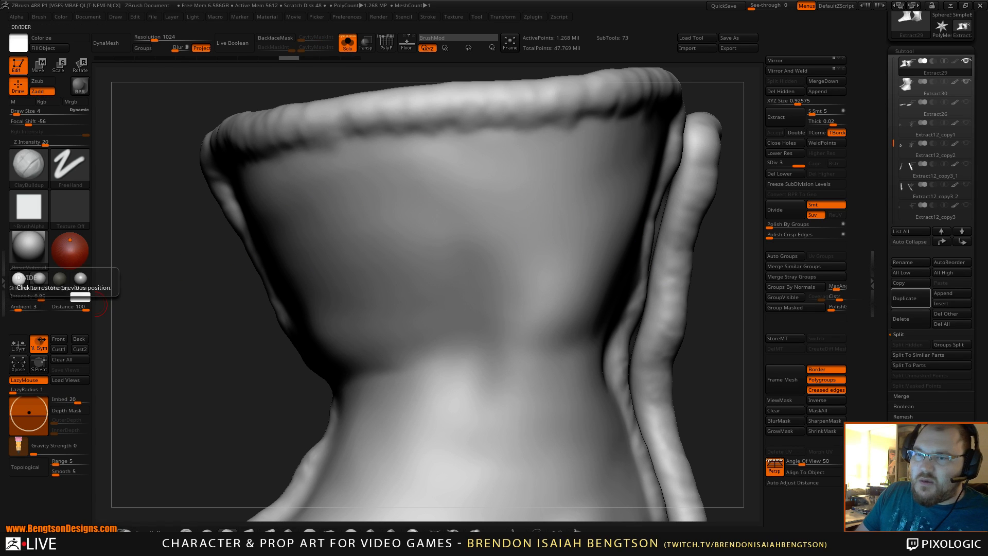
Import the Bag_OrangeLeatherSoft leather images as alphas.
{"action": "left_click", "coordinate": [4, 281]}
{"action": "mouse_move", "coordinate": [96, 371]}
{"action": "left_mouse_down"}
{"action": "mouse_move", "coordinate": [103, 251]}
{"action": "mouse_move", "coordinate": [96, 261]}
{"action": "left_mouse_up"}
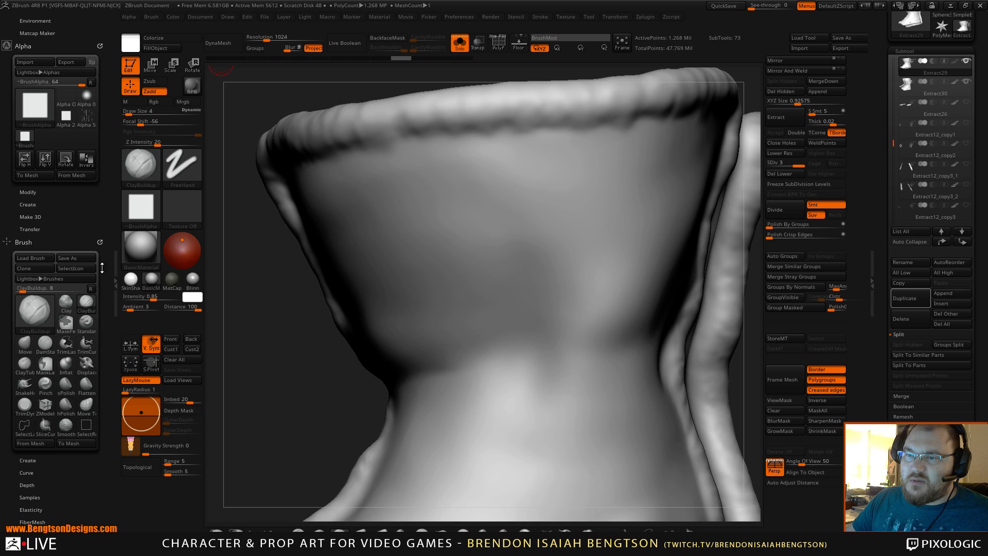
{"action": "left_click_drag", "start_coordinate": [91, 211], "coordinate": [91, 333]}
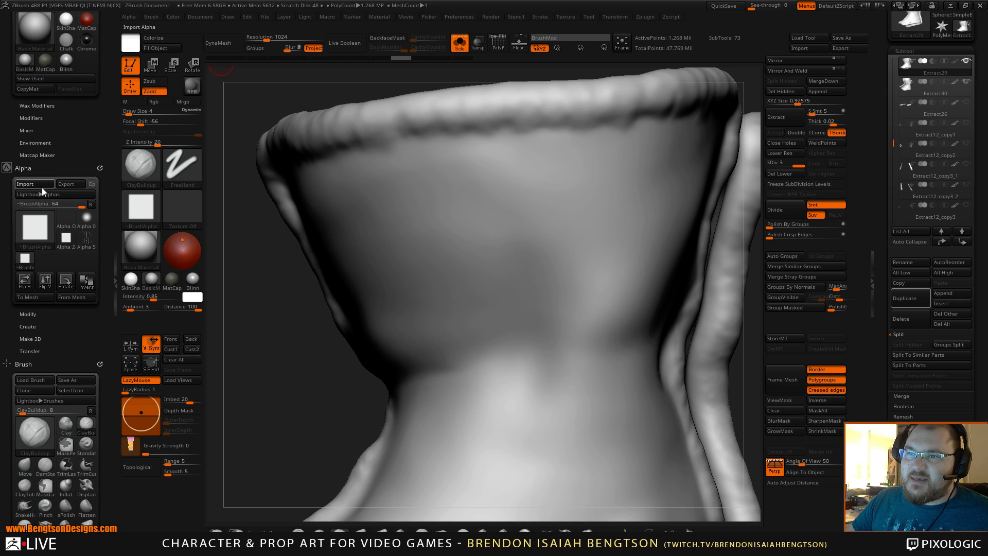
{"action": "left_click", "coordinate": [42, 185]}
{"action": "left_click_drag", "start_coordinate": [418, 84], "coordinate": [0, 103]}
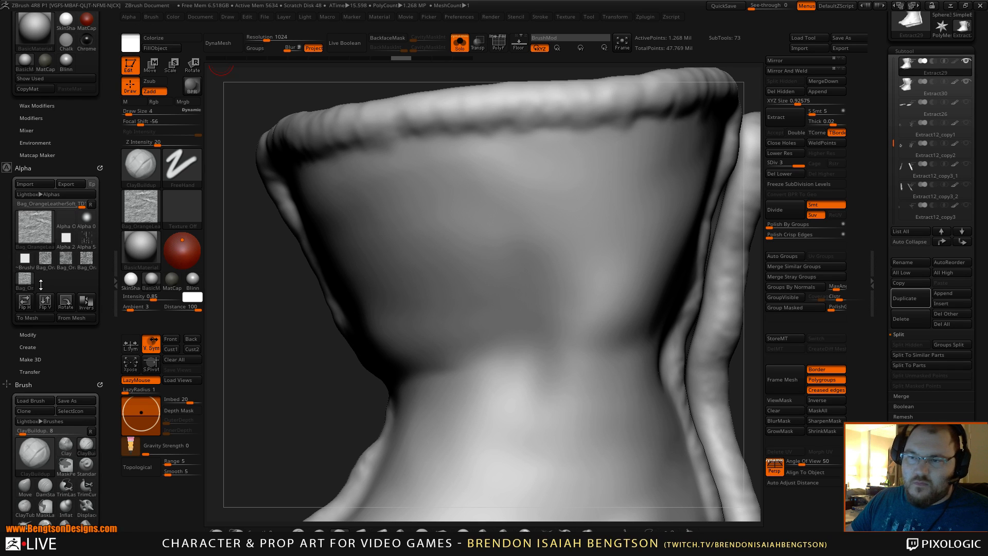
Set the ClayBuildup alpha to Alpha 28, and switch to the Standard brush with the DragRect stroke.
{"action": "mouse_move", "coordinate": [145, 201]}
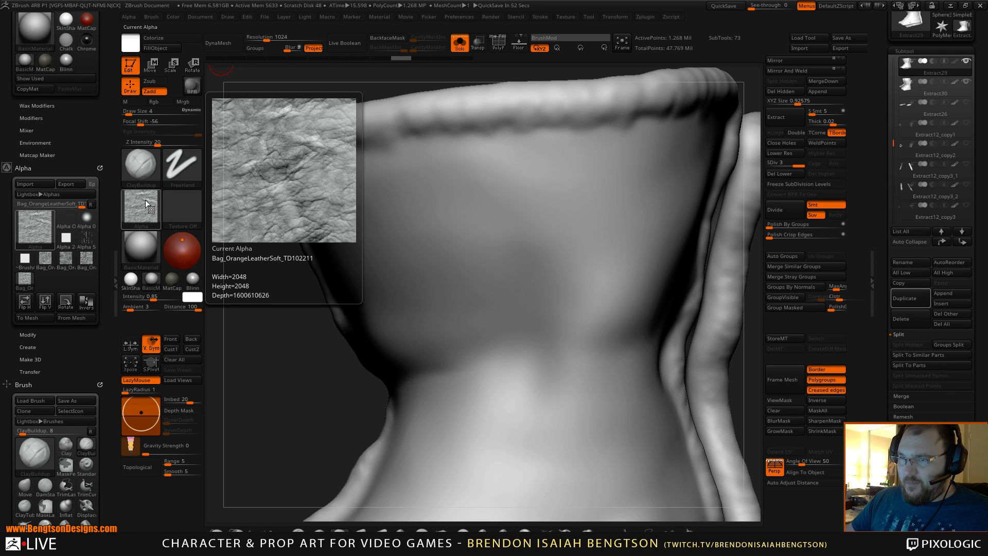
{"action": "left_click", "coordinate": [145, 200]}
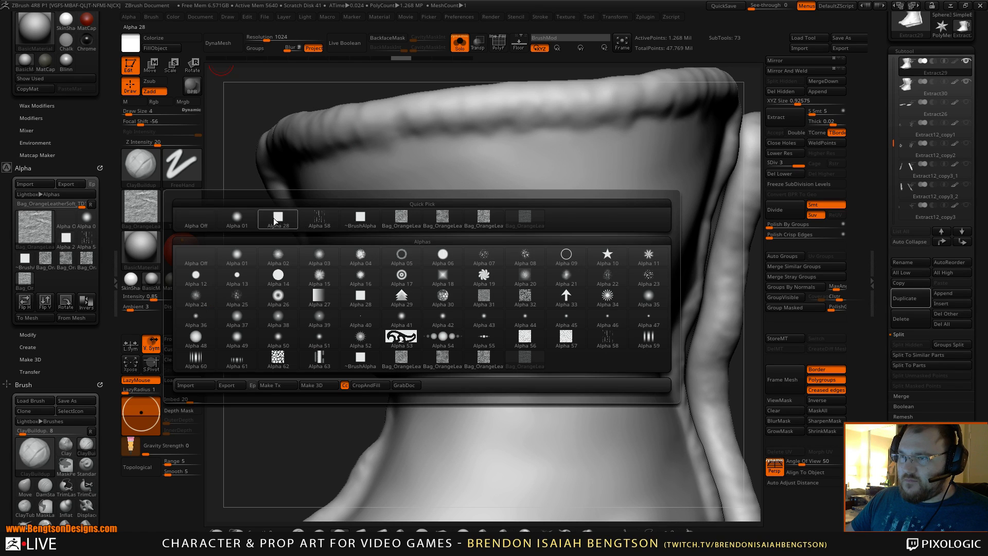
{"action": "left_click", "coordinate": [274, 219]}
{"action": "left_click", "coordinate": [298, 531]}
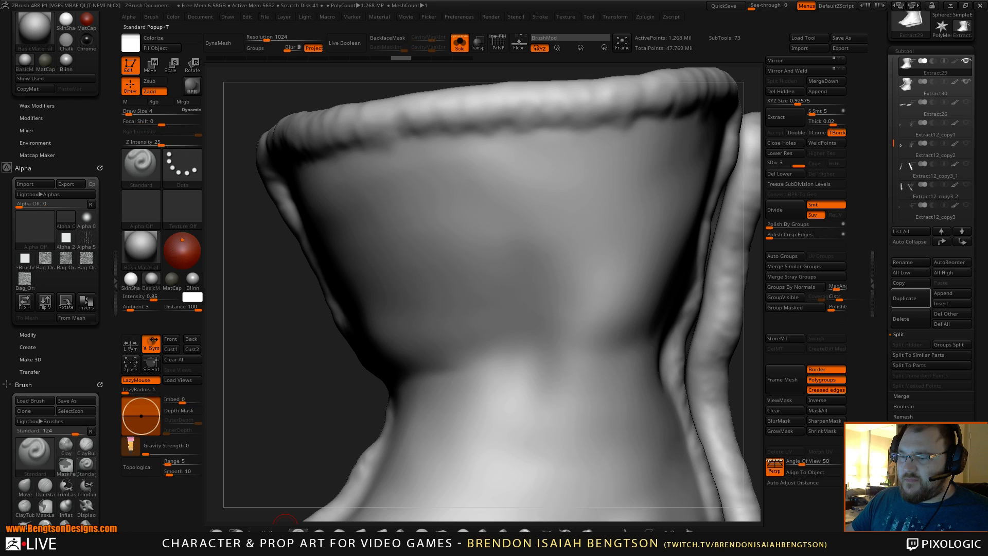
{"action": "left_click", "coordinate": [182, 166]}
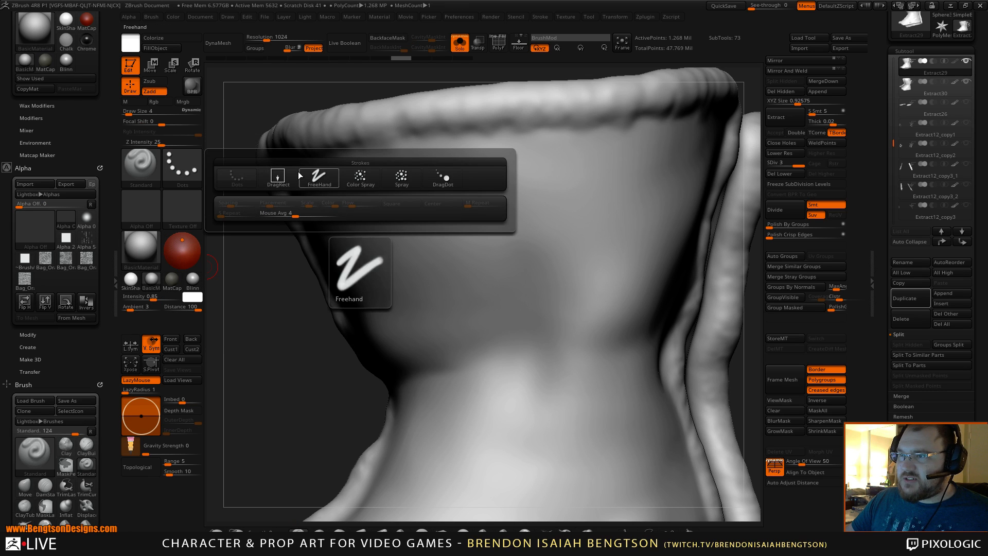
{"action": "left_click", "coordinate": [275, 180]}
Assign the last imported Bag_OrangeLeatherSoft alpha to the Standard brush and stamp the leather texture across the upper cuff.
{"action": "left_click", "coordinate": [27, 226]}
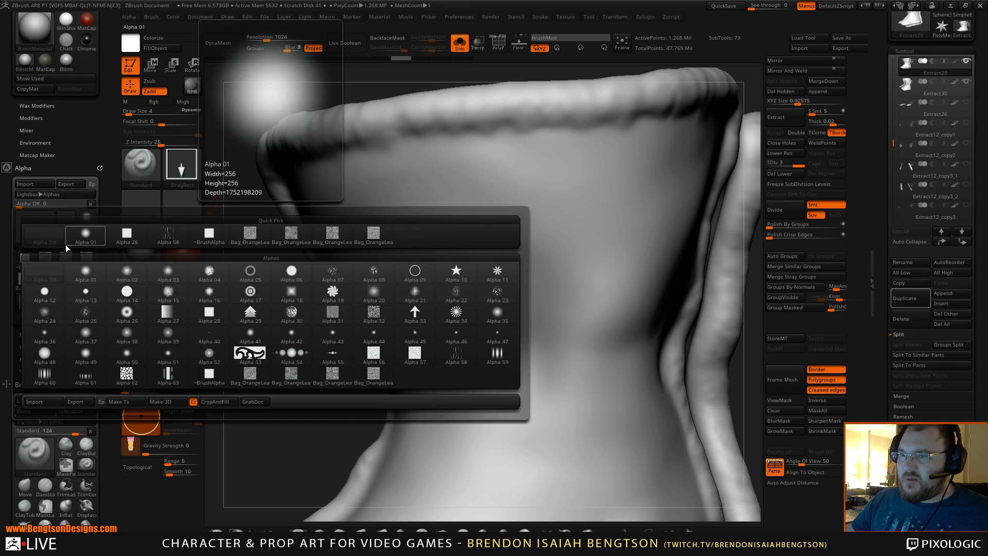
{"action": "left_click", "coordinate": [44, 228]}
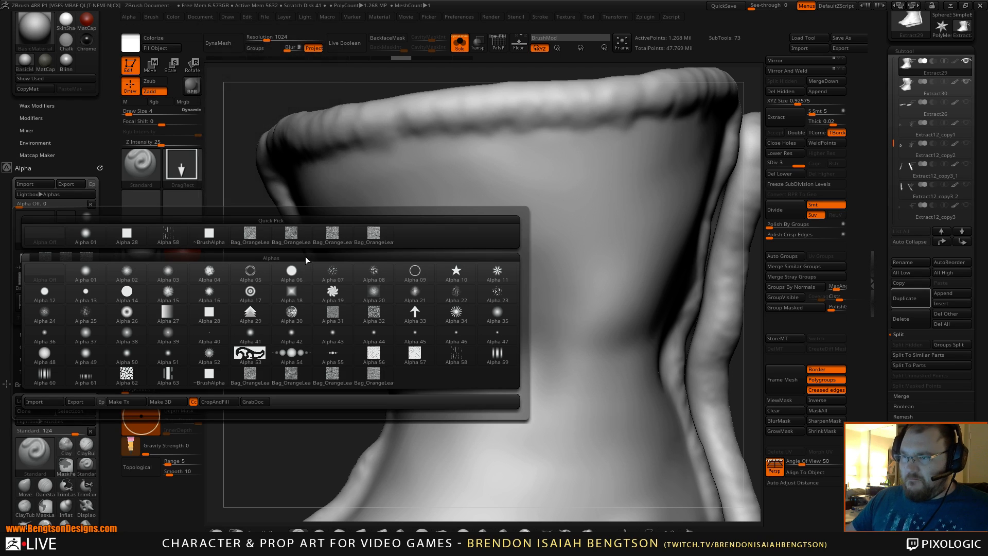
{"action": "left_click", "coordinate": [370, 238]}
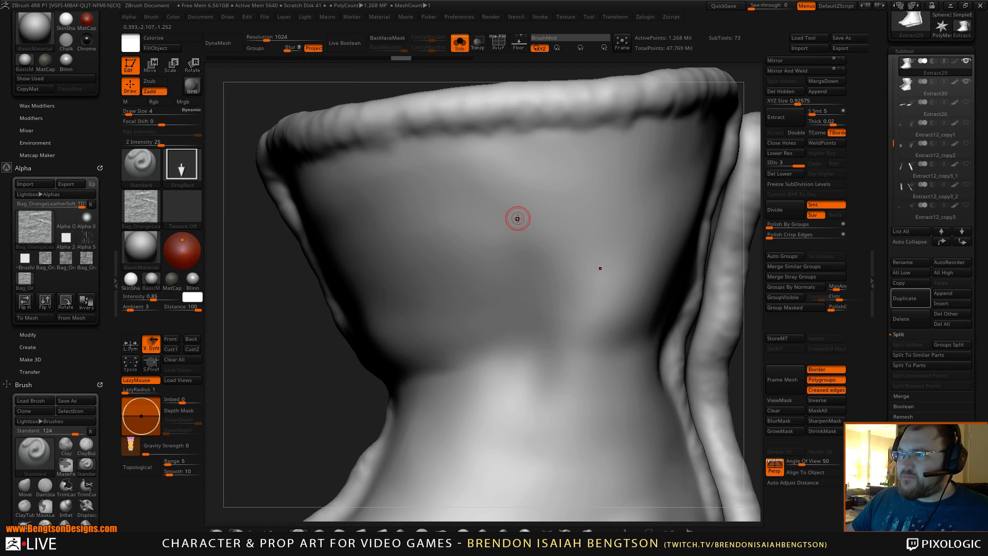
{"action": "left_click_drag", "start_coordinate": [505, 228], "coordinate": [499, 389]}
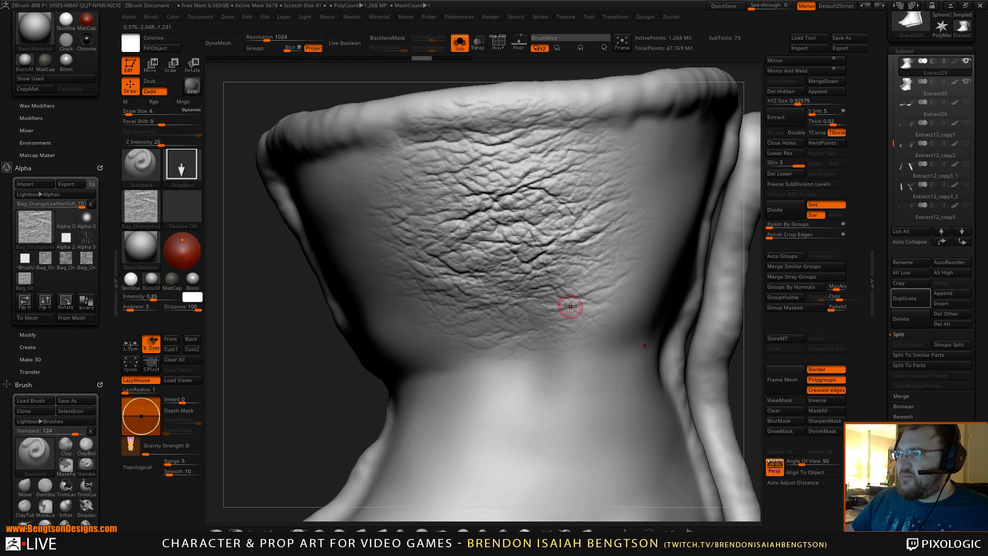
{"action": "mouse_move", "coordinate": [570, 307]}
{"action": "right_mouse_down", "text": "ctrl"}
{"action": "mouse_move", "coordinate": [579, 276]}
{"action": "mouse_move", "coordinate": [539, 307]}
{"action": "mouse_move", "coordinate": [496, 269]}
{"action": "right_mouse_up", "text": "ctrl"}
{"action": "mouse_move", "coordinate": [677, 223]}
{"action": "right_mouse_down"}
{"action": "mouse_move", "coordinate": [622, 205]}
{"action": "mouse_move", "coordinate": [557, 303]}
{"action": "mouse_move", "coordinate": [600, 278]}
{"action": "mouse_move", "coordinate": [634, 301]}
{"action": "mouse_move", "coordinate": [636, 258]}
{"action": "right_mouse_up"}
{"action": "right_click_drag", "start_coordinate": [636, 257], "coordinate": [628, 305]}
{"action": "right_click_drag", "start_coordinate": [678, 326], "coordinate": [677, 400], "text": "ctrl"}
{"action": "mouse_move", "coordinate": [686, 344]}
{"action": "right_mouse_down", "text": "alt"}
{"action": "mouse_move", "coordinate": [685, 307]}
{"action": "mouse_move", "coordinate": [657, 311]}
{"action": "mouse_move", "coordinate": [673, 316]}
{"action": "mouse_move", "coordinate": [671, 338]}
{"action": "right_mouse_up", "text": "alt"}
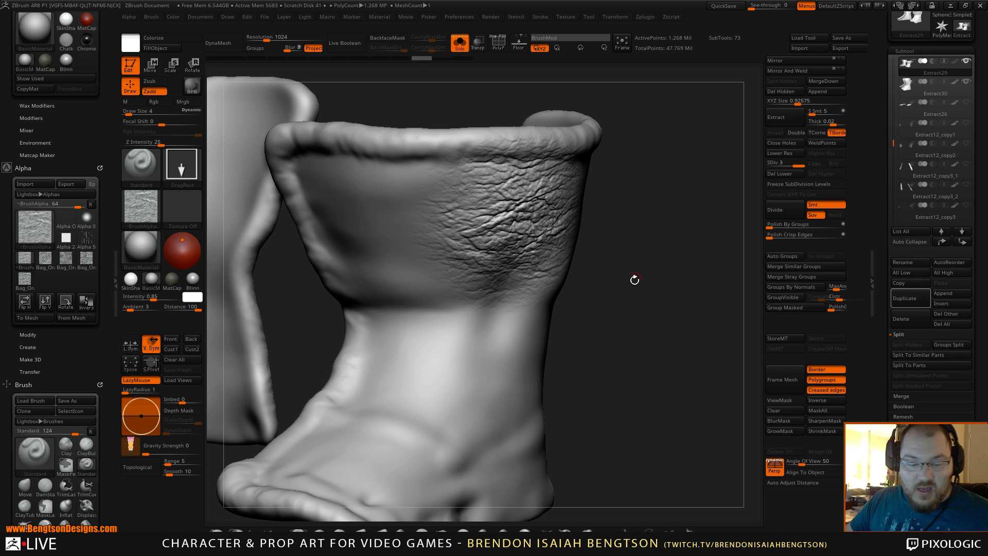
Undo the leather stamps on the upper cuff and collapse the tray holding the alpha and brush palettes.
{"action": "left_click_drag", "start_coordinate": [664, 324], "coordinate": [655, 159], "text": "alt"}
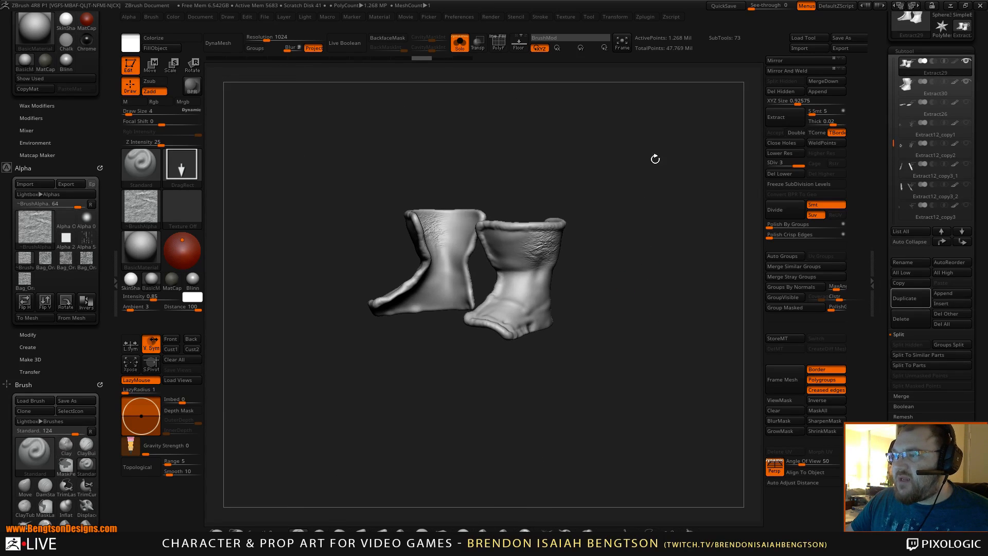
{"action": "key", "text": "ctrl"}
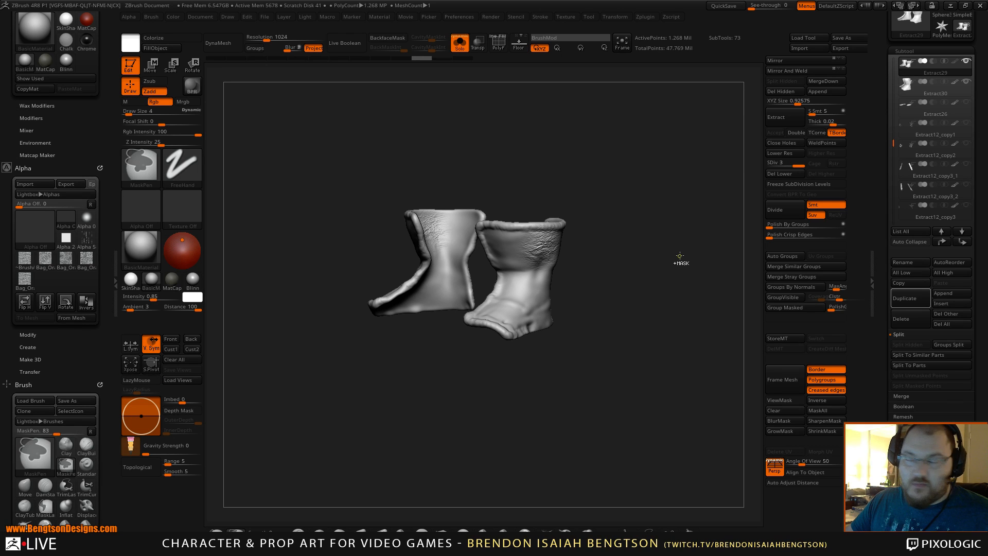
{"action": "key", "text": "ctrl+z"}
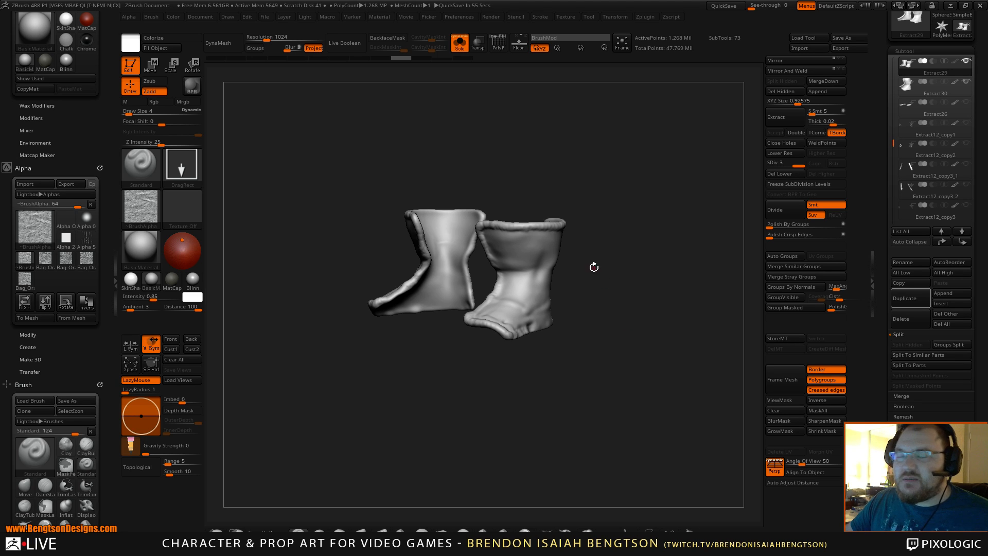
{"action": "left_click_drag", "start_coordinate": [610, 268], "coordinate": [626, 360], "text": "alt"}
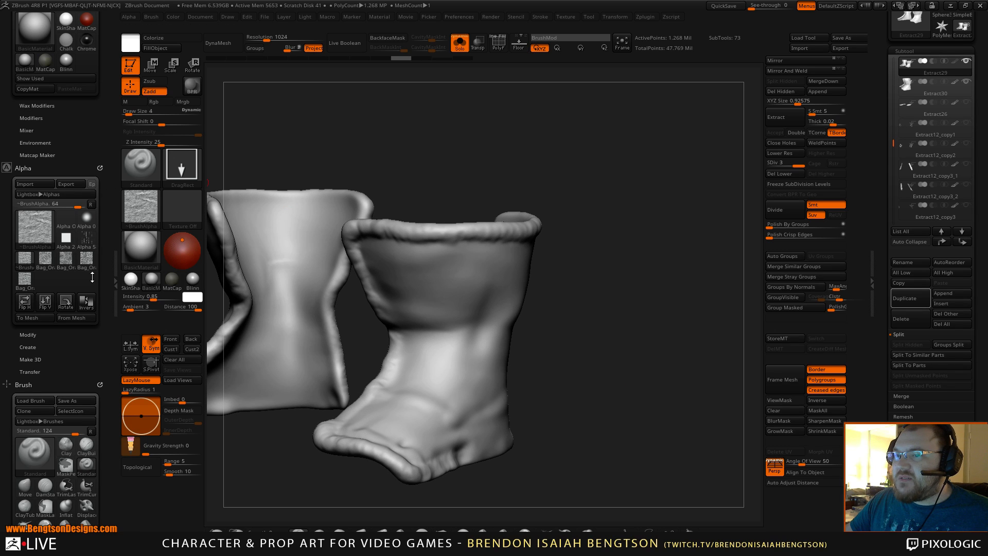
{"action": "left_click", "coordinate": [115, 296]}
{"action": "left_click_drag", "start_coordinate": [429, 296], "coordinate": [621, 297], "text": "alt"}
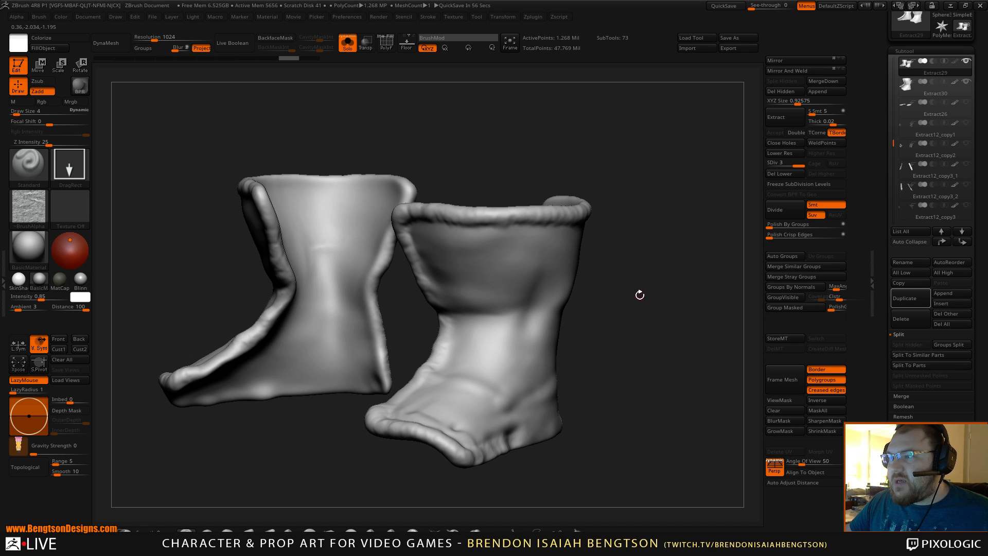
{"action": "left_click_drag", "start_coordinate": [639, 293], "coordinate": [684, 296], "text": "alt"}
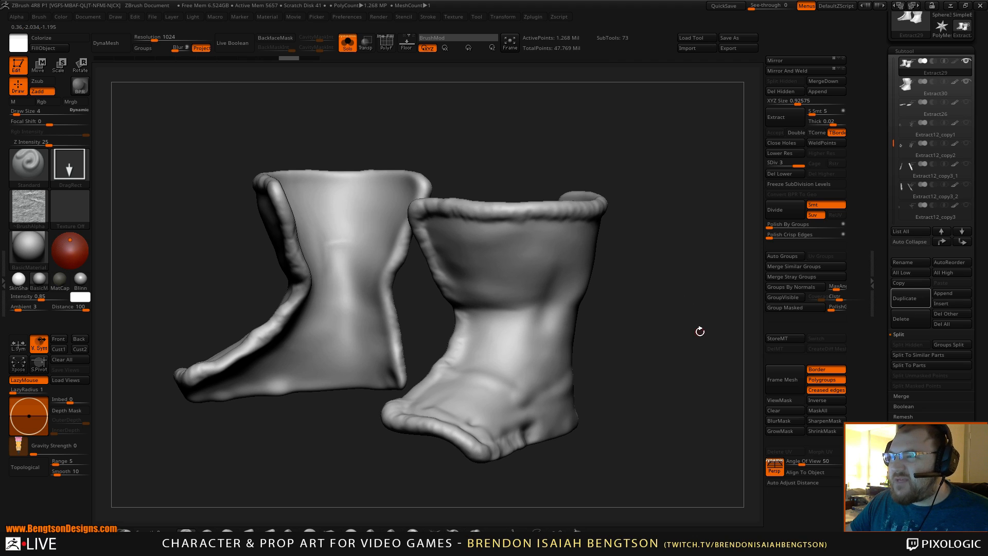
Try stamping the leather alpha over a larger area, across the leg wrap's upper cuff and ankle.
{"action": "mouse_move", "coordinate": [690, 350]}
{"action": "left_mouse_down"}
{"action": "mouse_move", "coordinate": [674, 346]}
{"action": "mouse_move", "coordinate": [694, 351]}
{"action": "left_mouse_up"}
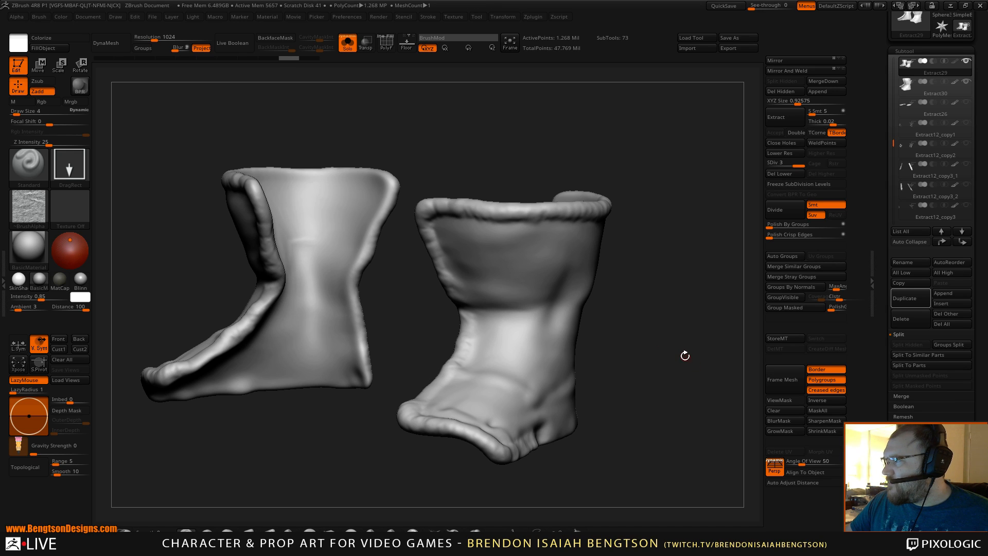
{"action": "left_click_drag", "start_coordinate": [639, 338], "coordinate": [629, 333]}
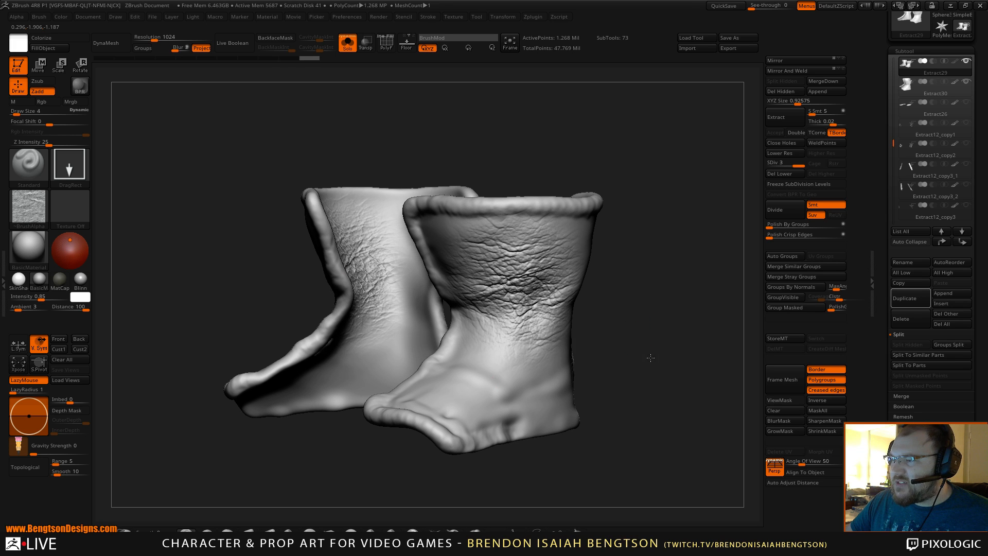
{"action": "left_click_drag", "start_coordinate": [656, 358], "coordinate": [688, 345]}
{"action": "mouse_move", "coordinate": [912, 71]}
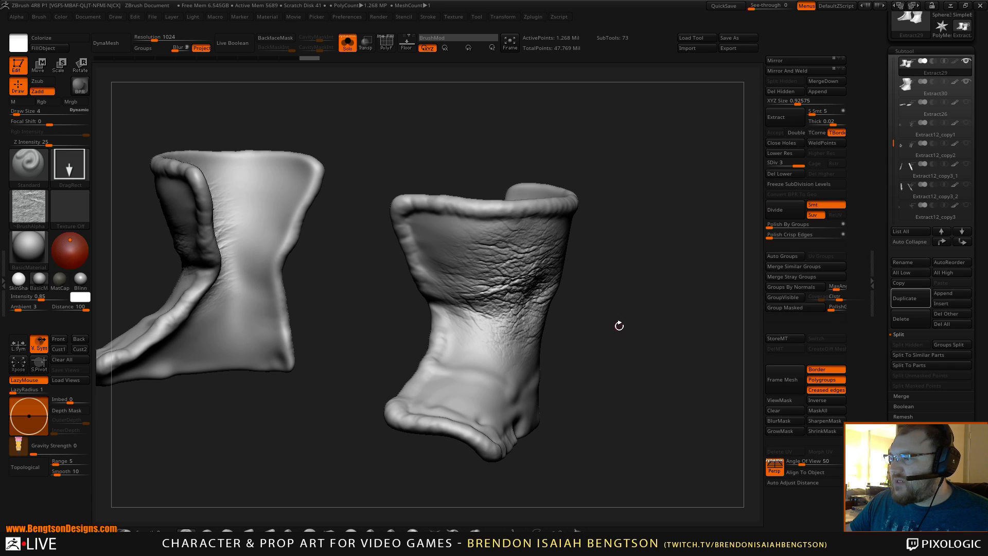
{"action": "left_click_drag", "start_coordinate": [637, 328], "coordinate": [582, 323]}
Turn Solo off, frame the leg wraps, and compare them with the boots in the character reference image.
{"action": "key", "text": "ctrl+shift+f"}
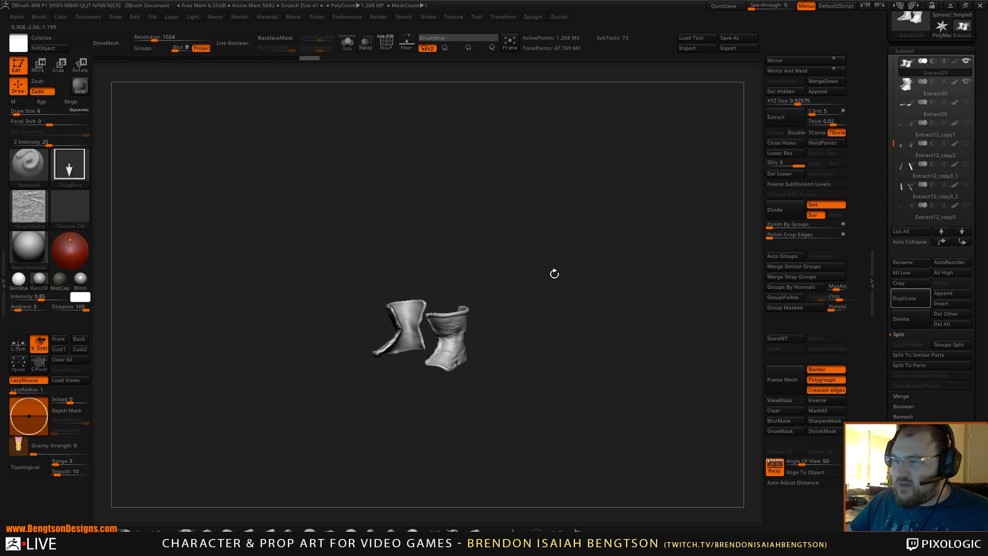
{"action": "left_click_drag", "start_coordinate": [554, 273], "coordinate": [585, 256]}
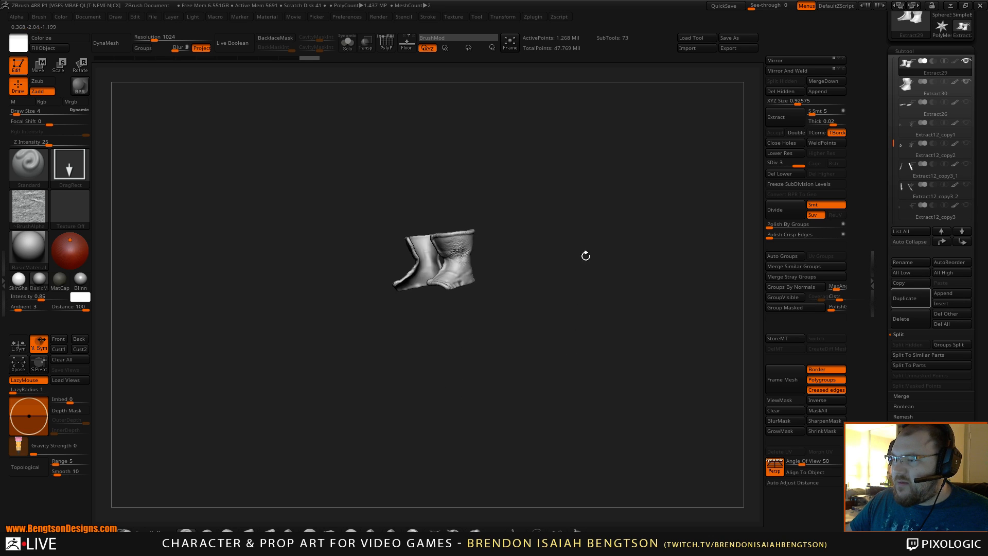
{"action": "key", "text": "f"}
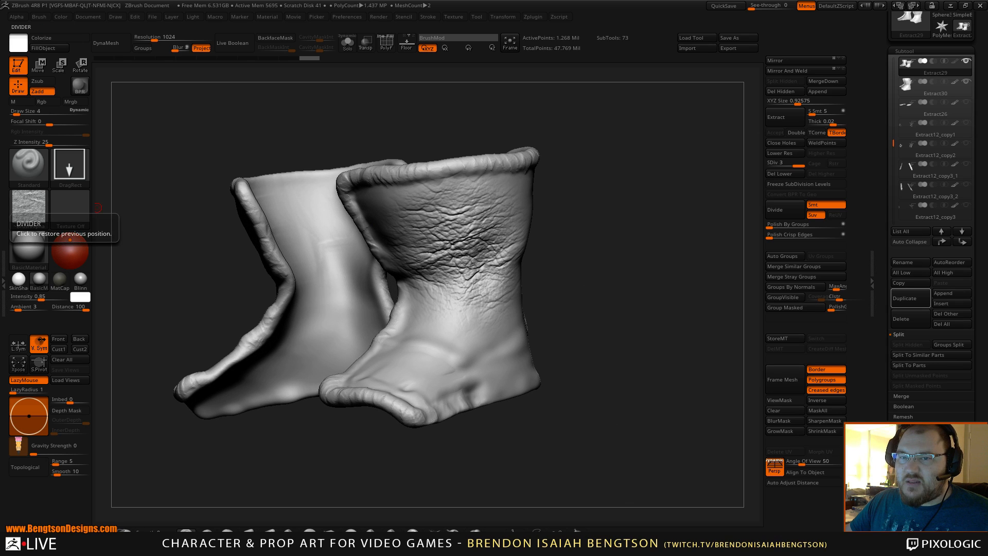
{"action": "left_click_drag", "start_coordinate": [0, 156], "coordinate": [351, 159]}
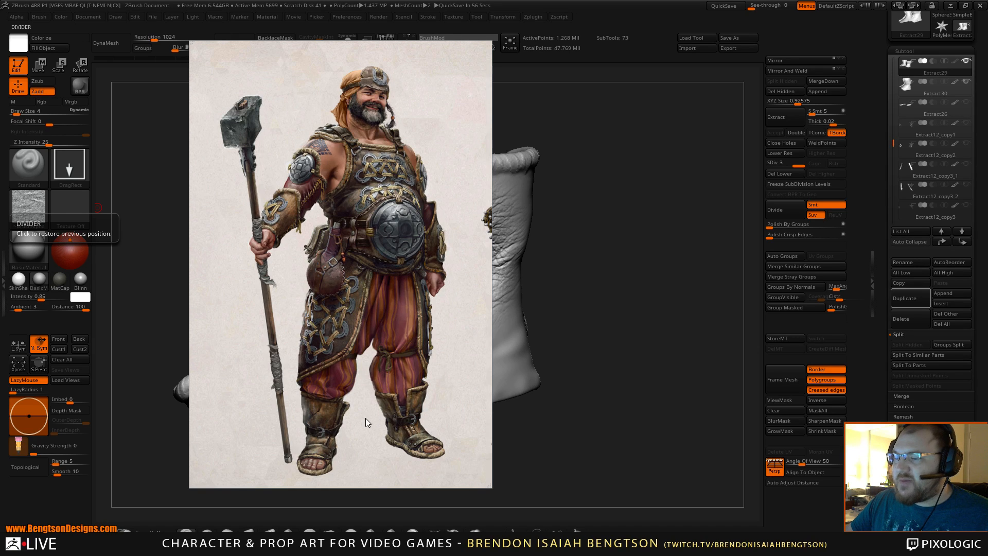
{"action": "left_click_drag", "start_coordinate": [445, 280], "coordinate": [0, 322]}
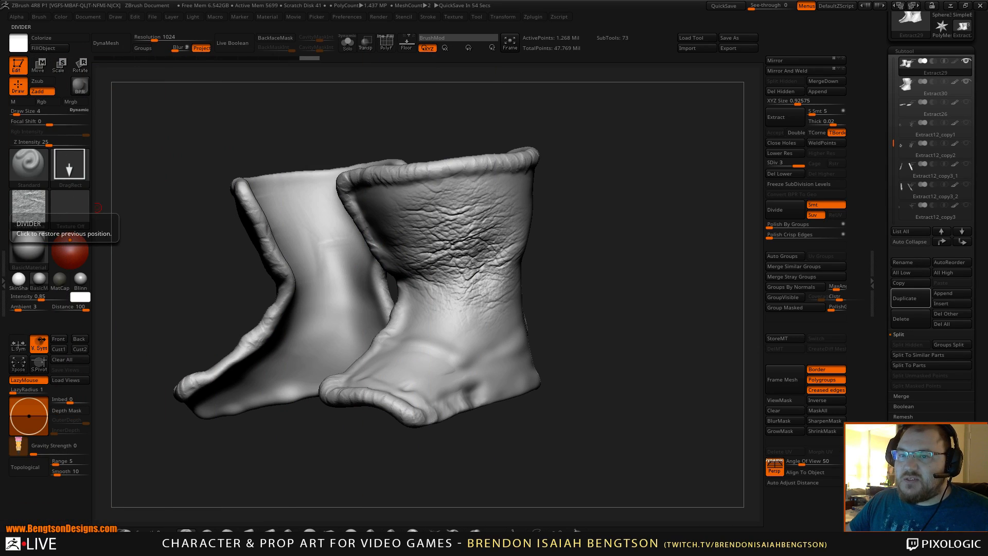
Compare the overlapping Extract29 and Extract30 leg wraps using Solo, ghost transparency and PolyFrame.
{"action": "left_click_drag", "start_coordinate": [599, 262], "coordinate": [670, 299]}
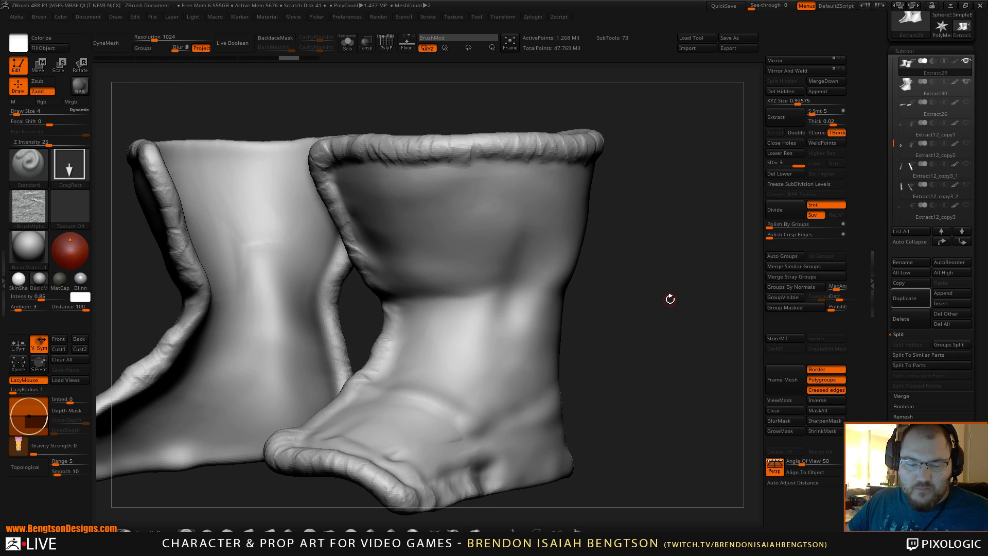
{"action": "key", "text": "alt+s"}
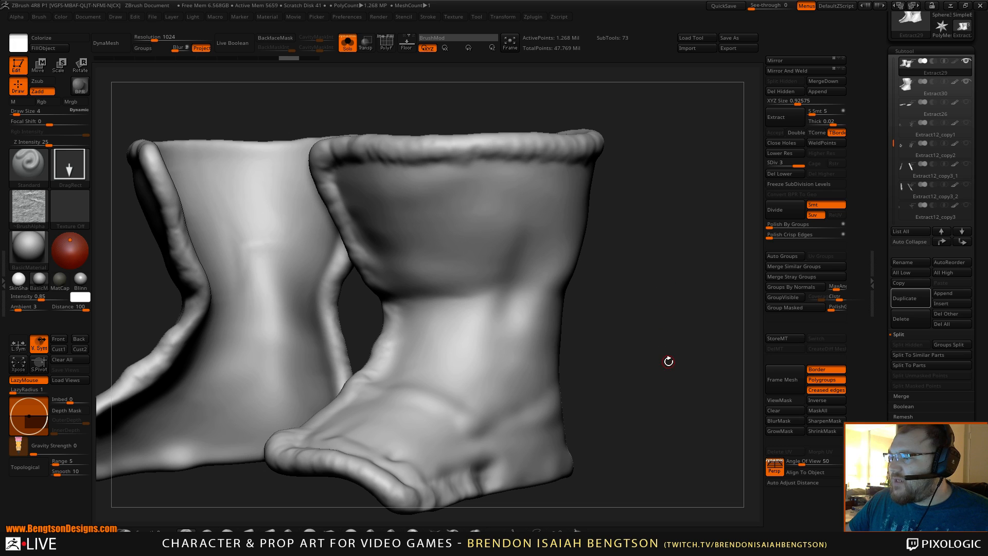
{"action": "left_click_drag", "start_coordinate": [675, 370], "coordinate": [663, 327]}
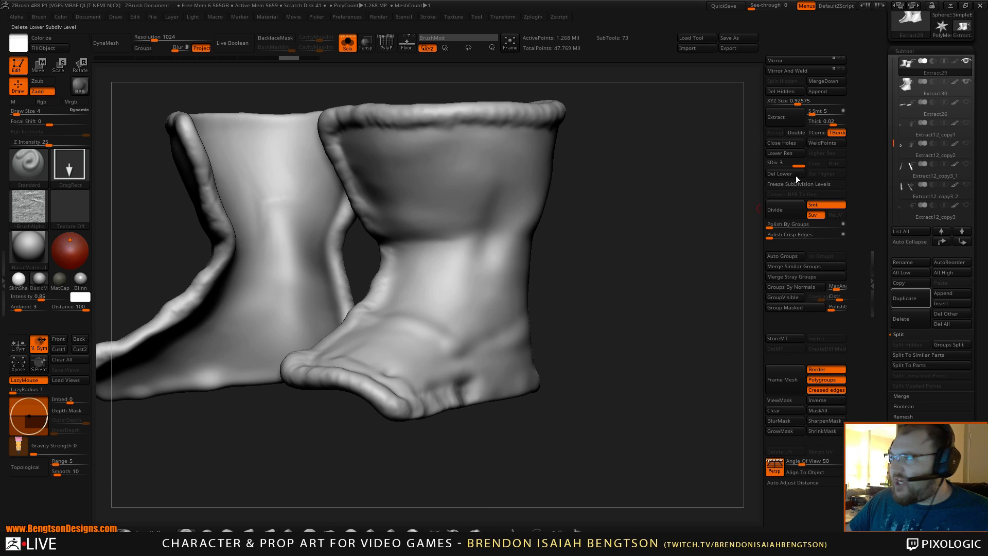
{"action": "key", "text": "shift+t"}
{"action": "key", "text": "alt+s"}
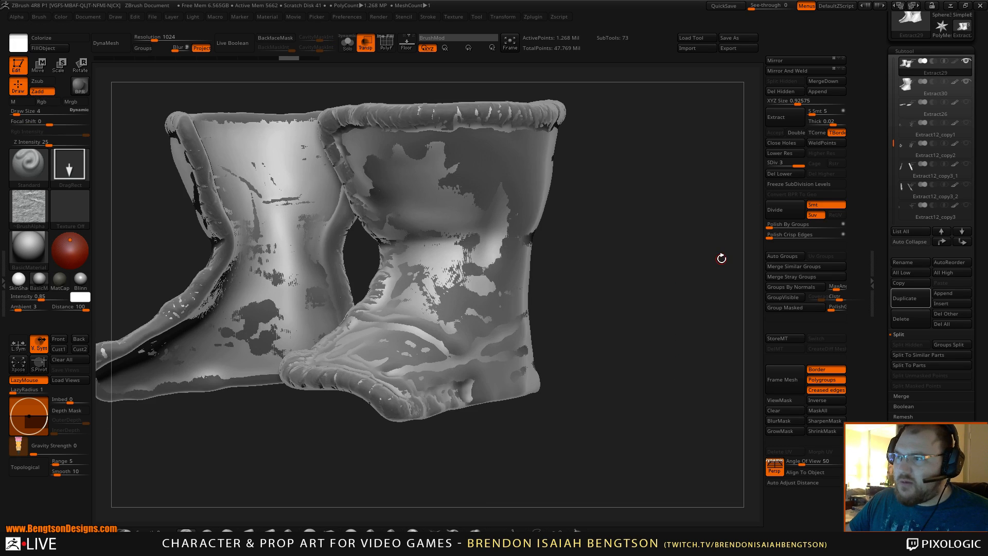
{"action": "key", "text": "shift+t"}
{"action": "key", "text": "shift+f"}
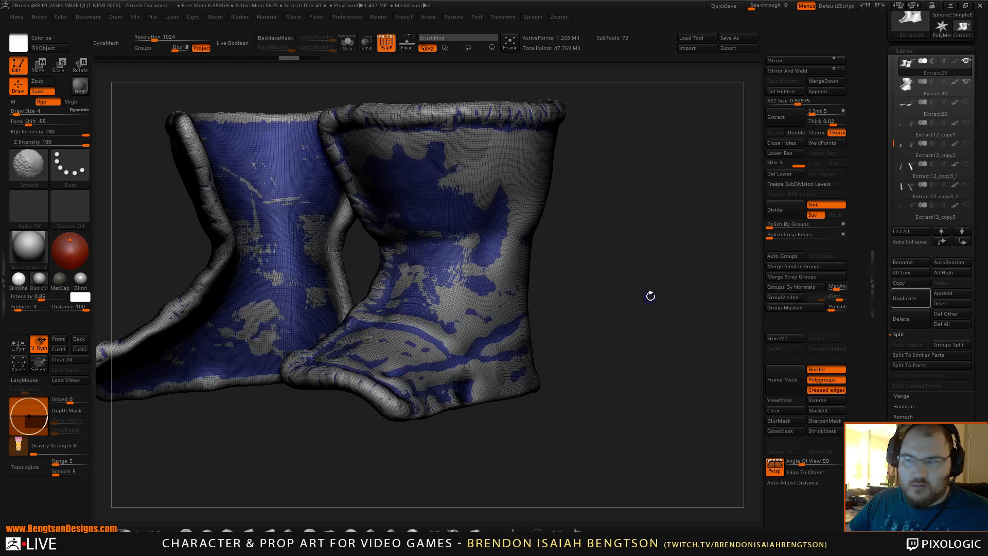
{"action": "left_click_drag", "start_coordinate": [620, 307], "coordinate": [547, 250]}
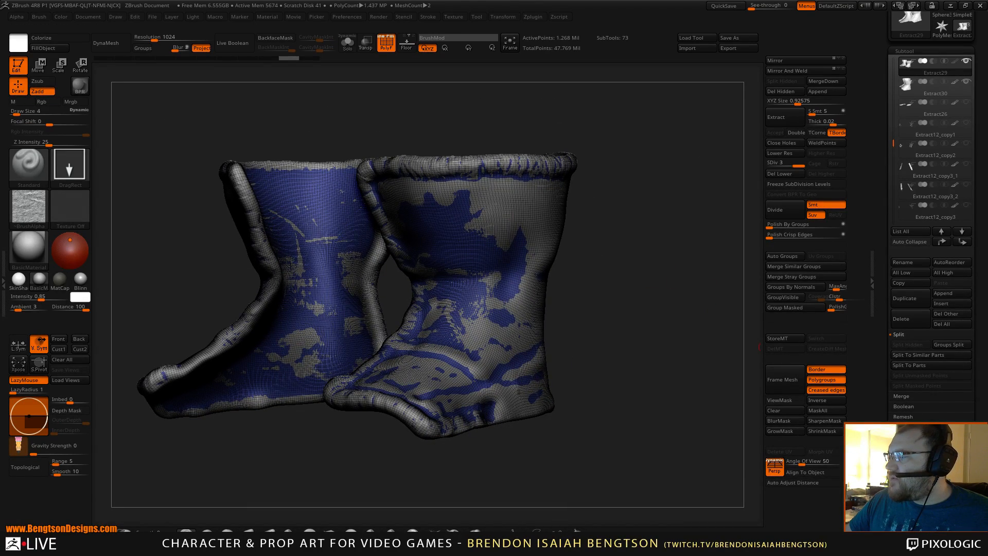
Project the details of Extract30 onto the Extract29 leg wraps with ProjectAll, declining the polypaint projection.
{"action": "left_click", "coordinate": [902, 427]}
{"action": "mouse_move", "coordinate": [593, 218]}
{"action": "left_mouse_down"}
{"action": "mouse_move", "coordinate": [669, 267]}
{"action": "mouse_move", "coordinate": [646, 264]}
{"action": "left_mouse_up"}
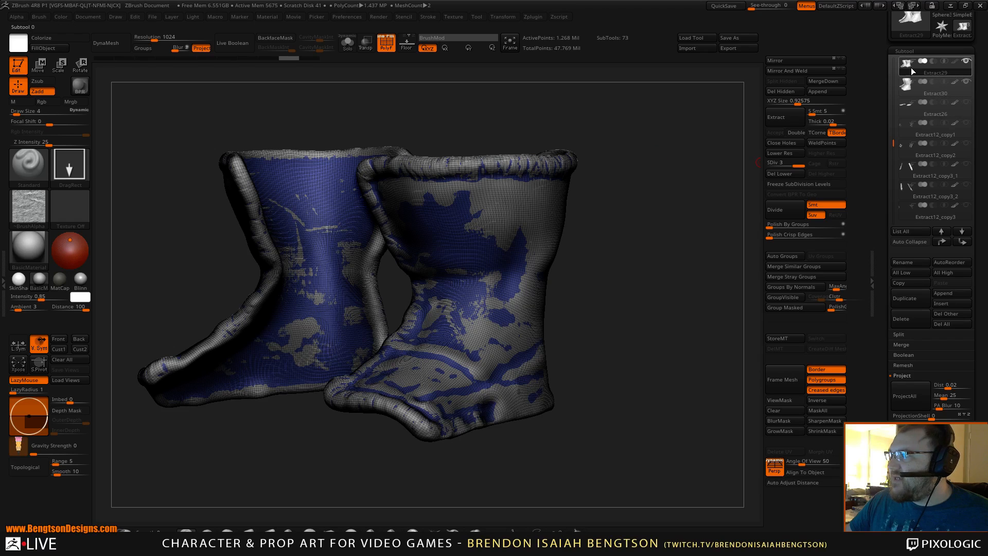
{"action": "mouse_move", "coordinate": [909, 70]}
{"action": "mouse_move", "coordinate": [910, 87]}
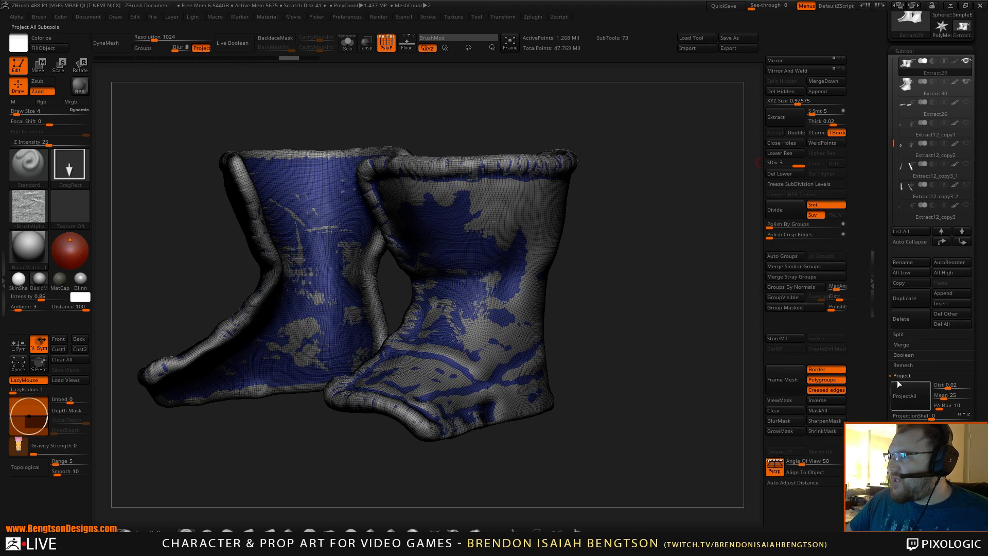
{"action": "left_click", "coordinate": [913, 397]}
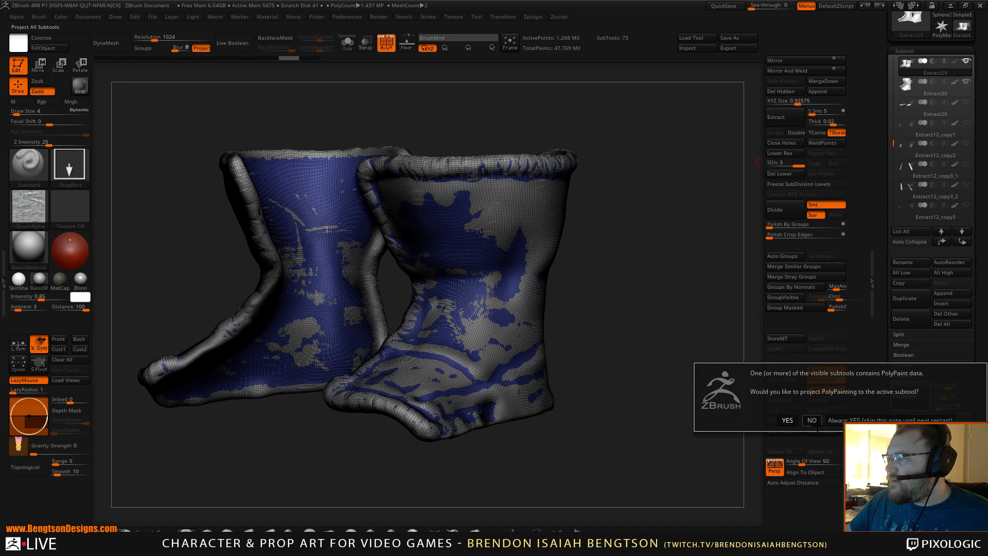
{"action": "left_click", "coordinate": [813, 421]}
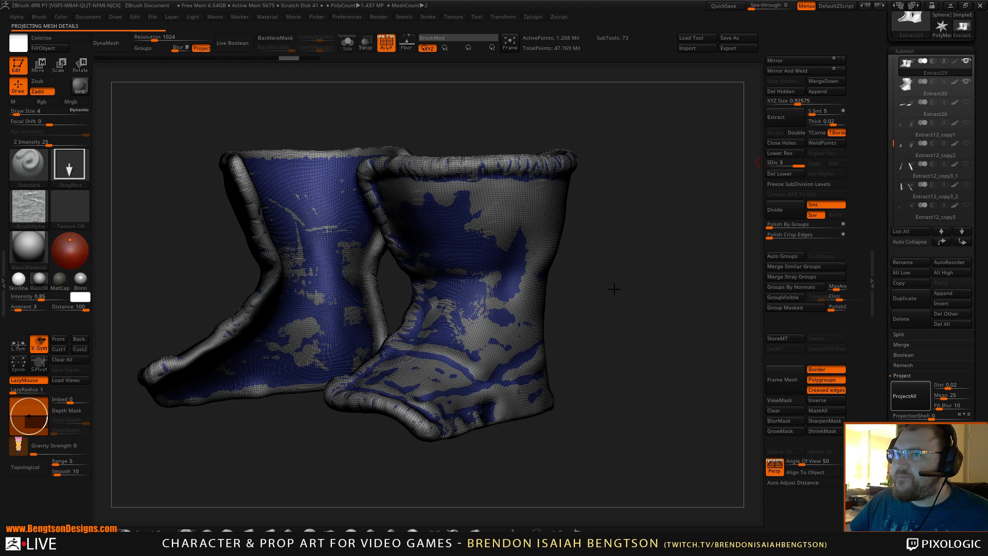
Turn PolyFrame off and inspect the projected leg wraps from several angles at the lowest and highest subdivision levels.
{"action": "left_click_drag", "start_coordinate": [638, 316], "coordinate": [617, 306]}
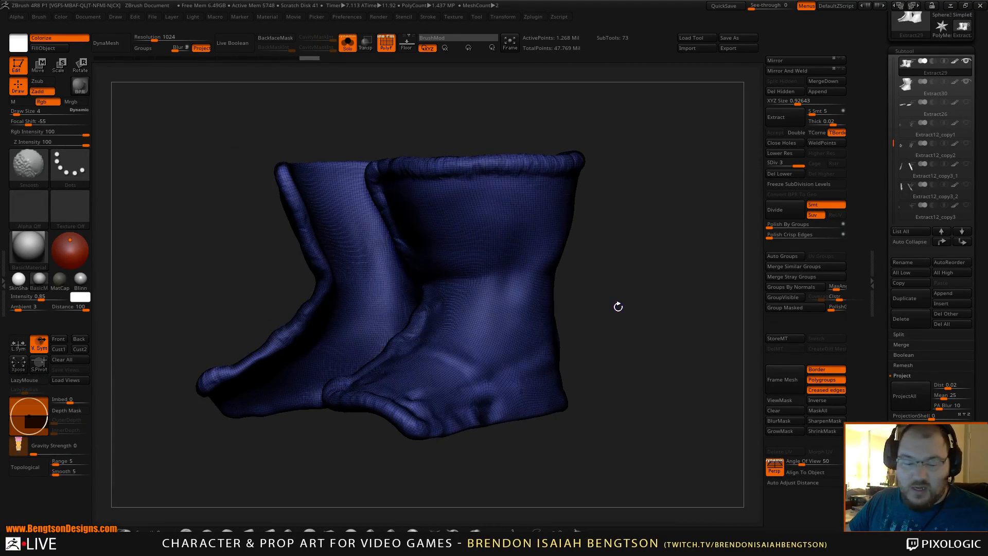
{"action": "key", "text": "shift+f"}
{"action": "key", "text": "space"}
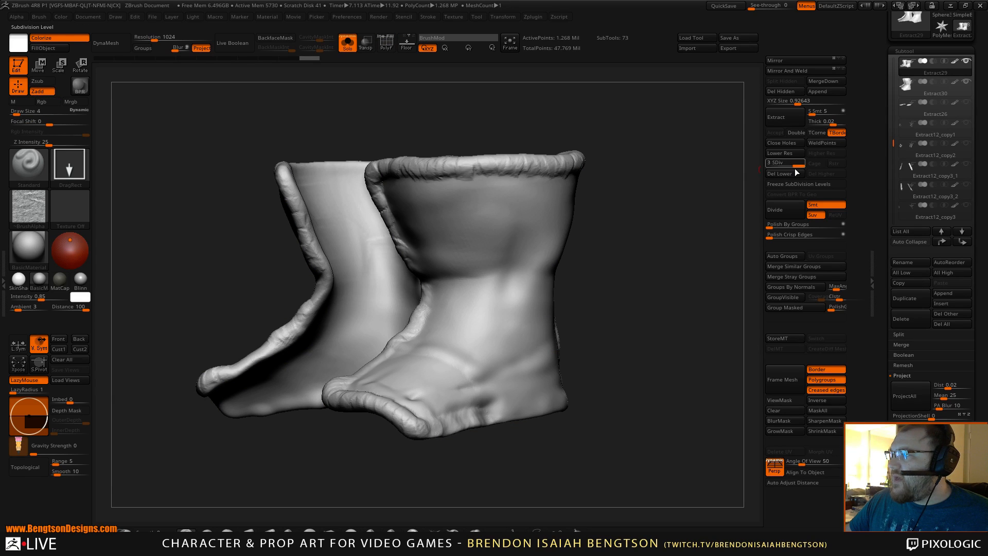
{"action": "left_click_drag", "start_coordinate": [694, 249], "coordinate": [666, 368], "text": "alt"}
{"action": "key", "text": "space"}
{"action": "left_click_drag", "start_coordinate": [607, 336], "coordinate": [710, 249]}
{"action": "left_click_drag", "start_coordinate": [797, 165], "coordinate": [770, 165]}
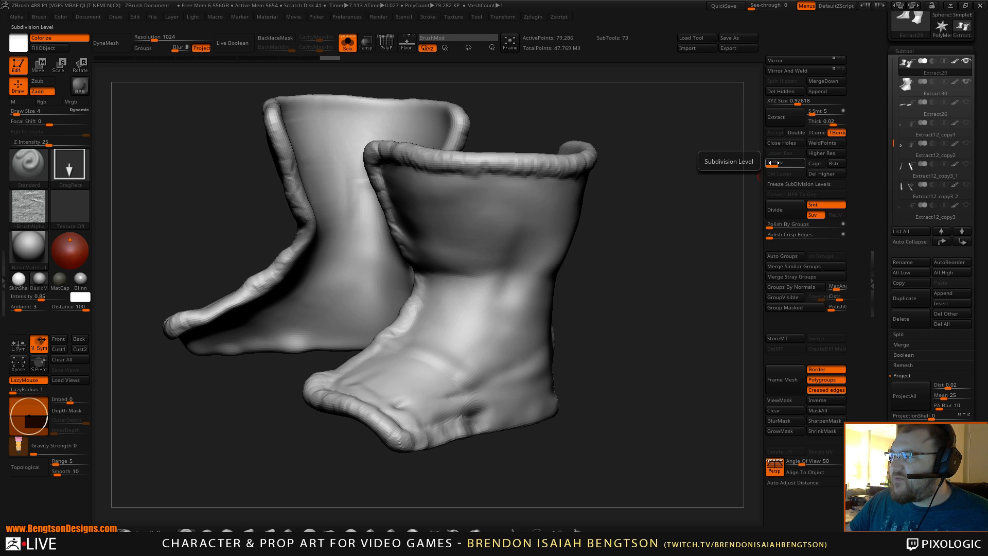
{"action": "left_click_drag", "start_coordinate": [773, 164], "coordinate": [799, 165]}
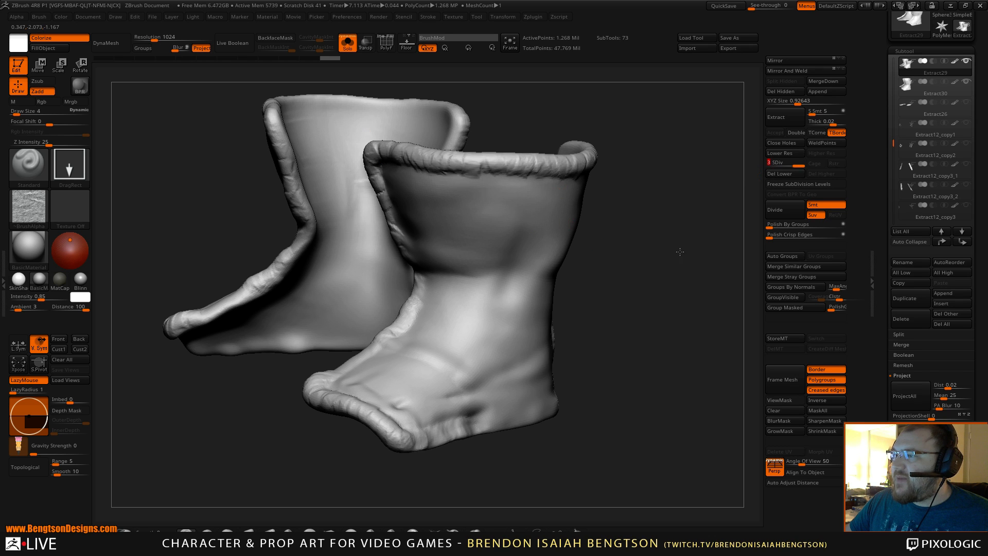
{"action": "left_click_drag", "start_coordinate": [680, 252], "coordinate": [654, 316]}
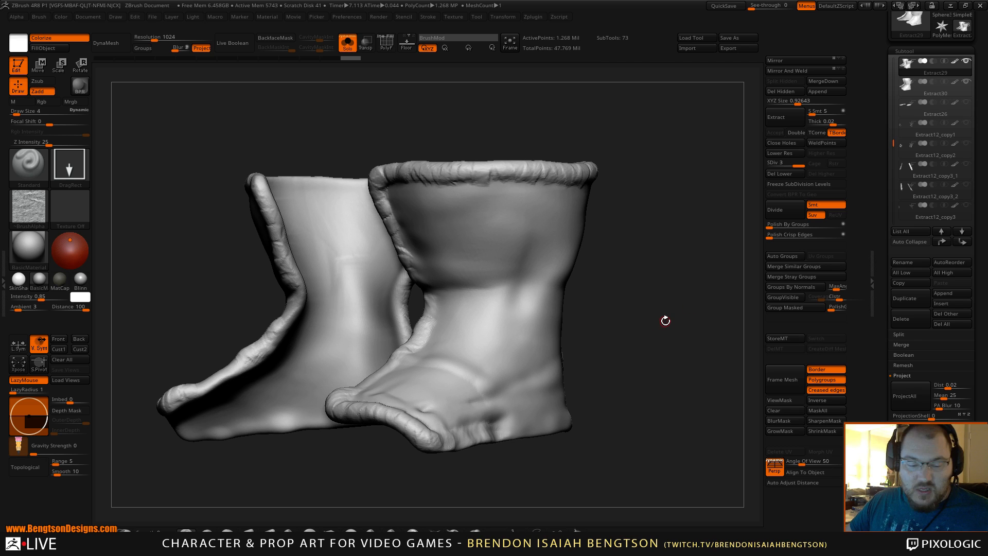
Select the Extract30 subtool and move it to the end of the subtool list.
{"action": "left_click", "coordinate": [905, 91]}
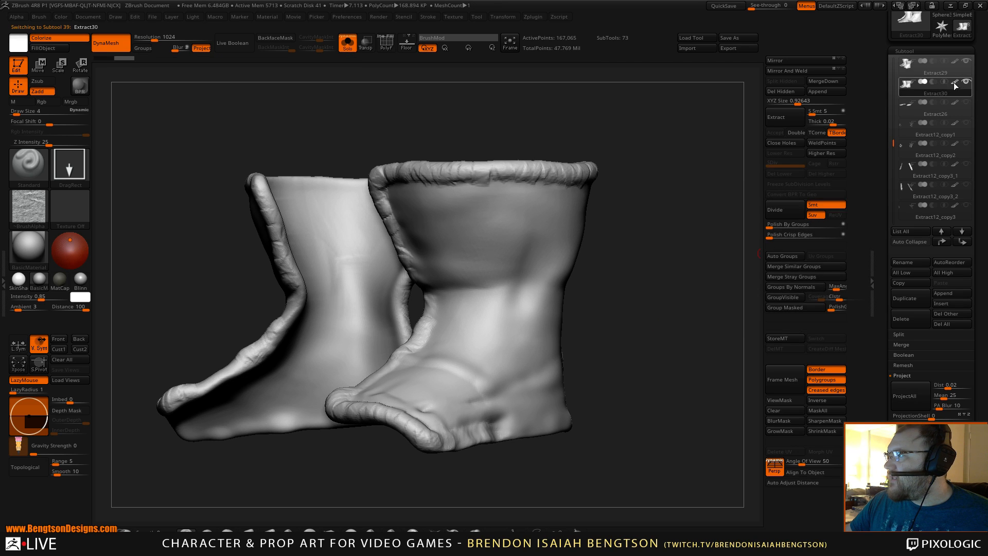
{"action": "left_click", "coordinate": [966, 233], "text": "shift"}
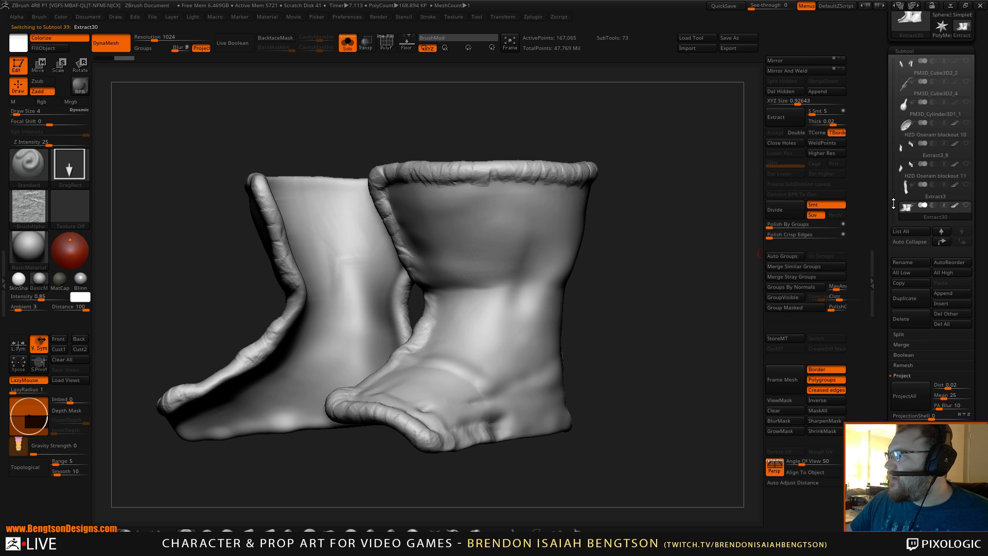
Make all subtools visible, select the beard subtool, and turn Solo off to display the full character.
{"action": "left_click_drag", "start_coordinate": [893, 204], "coordinate": [899, 74]}
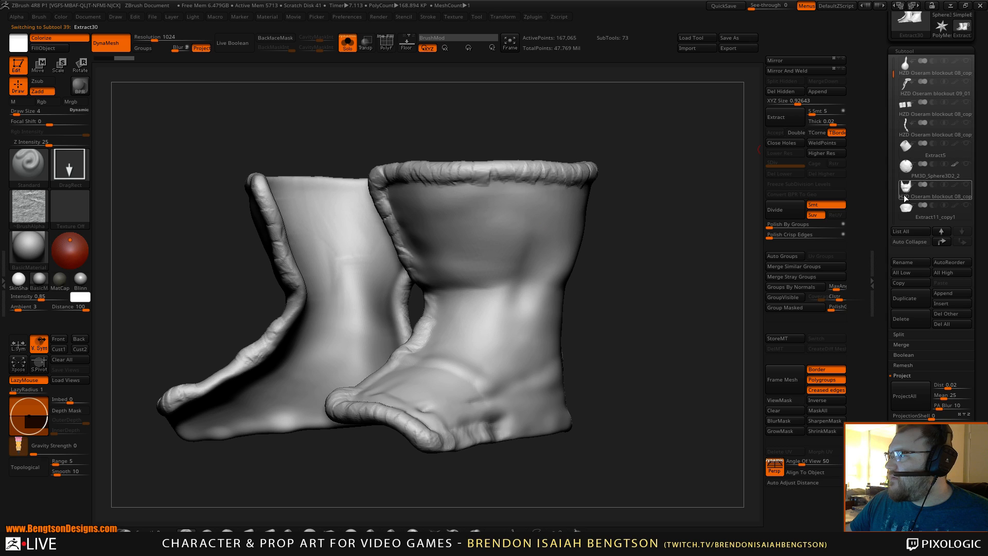
{"action": "mouse_move", "coordinate": [906, 190]}
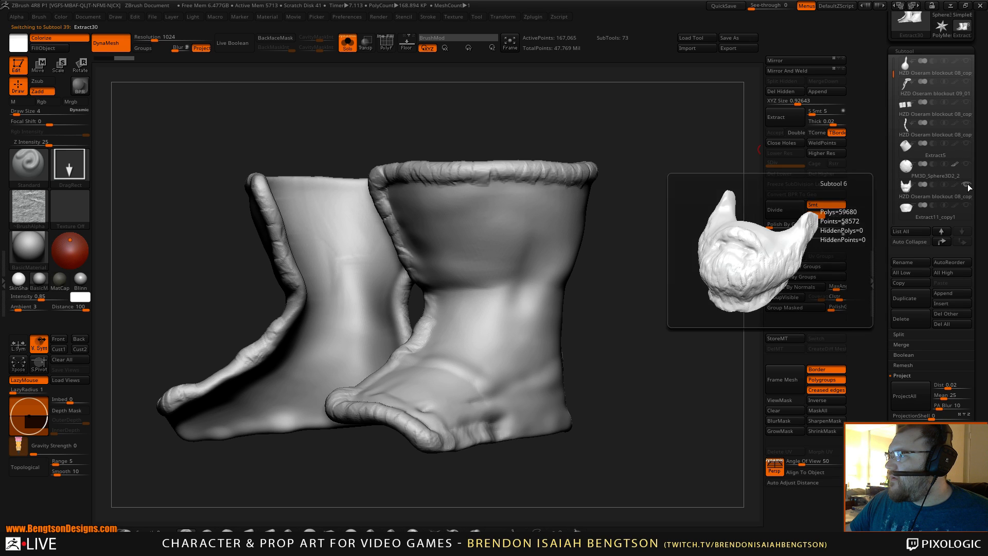
{"action": "key", "text": "shift"}
{"action": "left_click", "coordinate": [900, 189]}
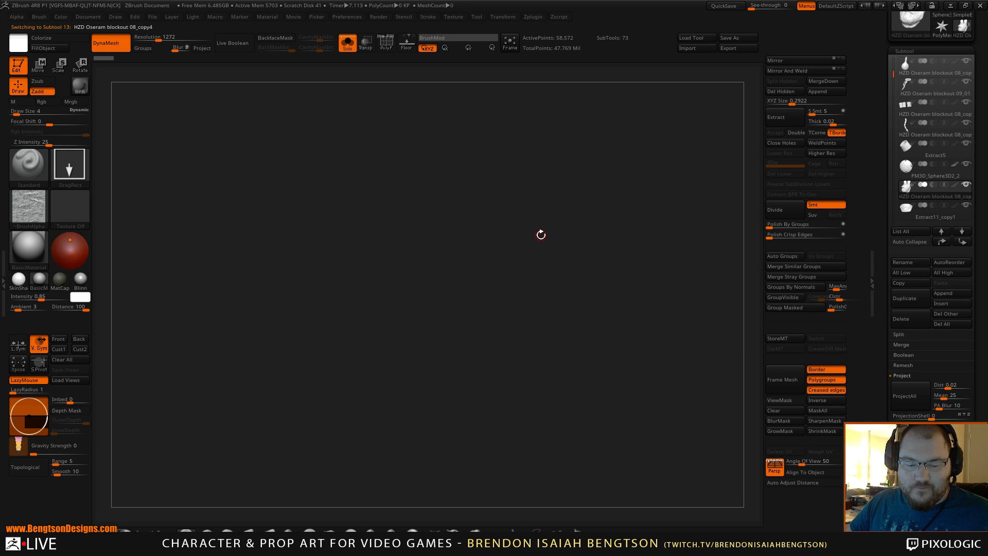
{"action": "key", "text": "alt+s"}
{"action": "left_click_drag", "start_coordinate": [662, 282], "coordinate": [607, 295], "text": "alt"}
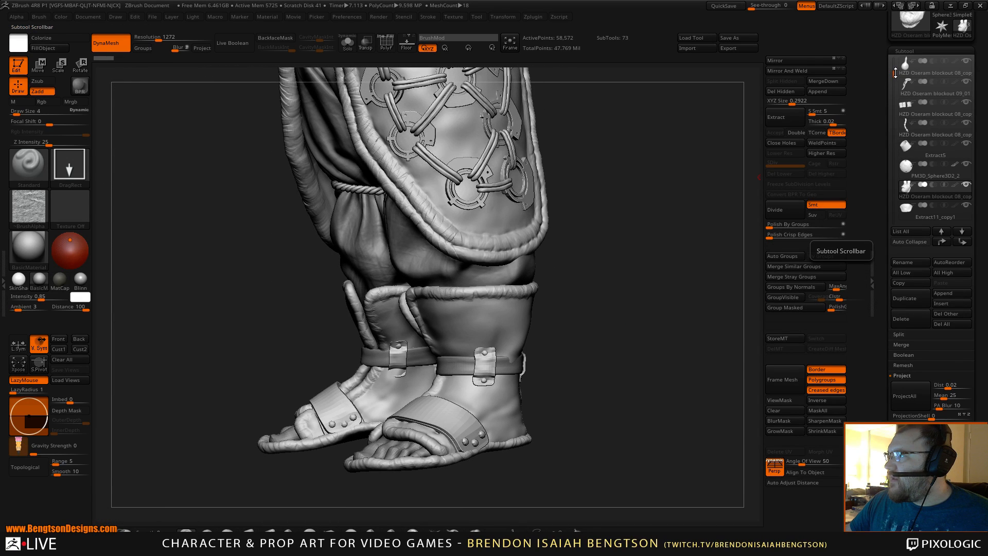
Select the Extract29 leg wraps and hide Extract30 and the unneeded subtools at the end of the subtool list.
{"action": "left_click", "coordinate": [519, 326], "text": "alt"}
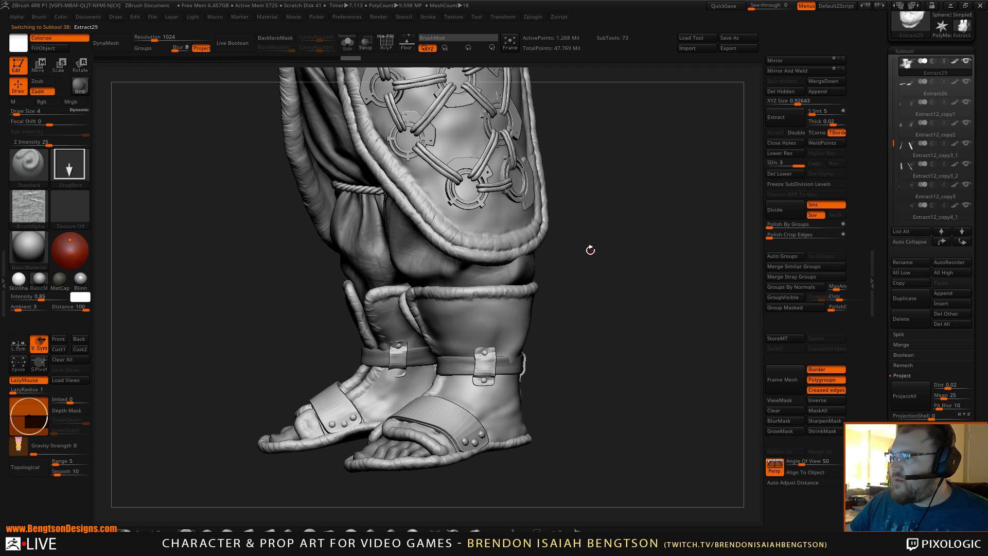
{"action": "left_click_drag", "start_coordinate": [894, 140], "coordinate": [901, 205]}
{"action": "mouse_move", "coordinate": [949, 198]}
{"action": "left_click", "coordinate": [967, 185]}
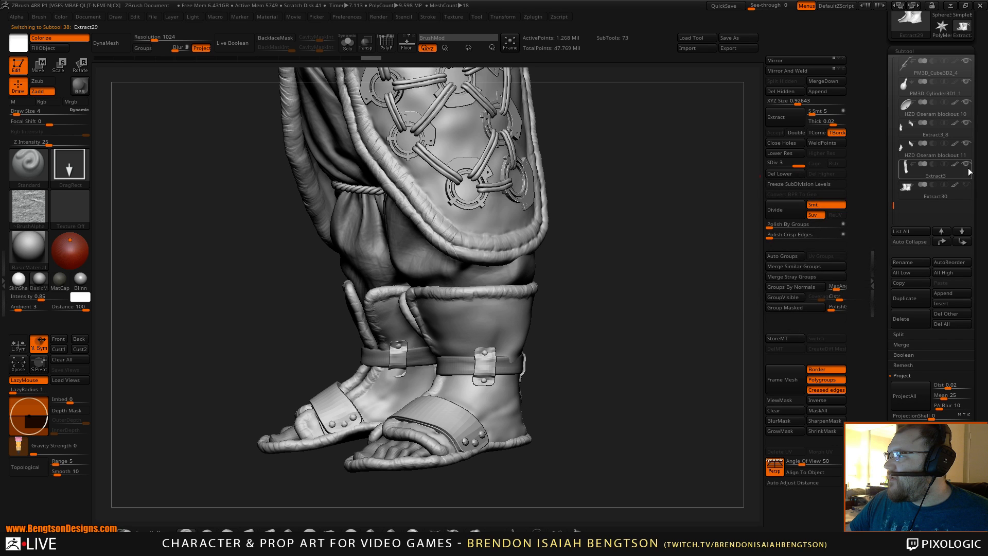
{"action": "mouse_move", "coordinate": [968, 128]}
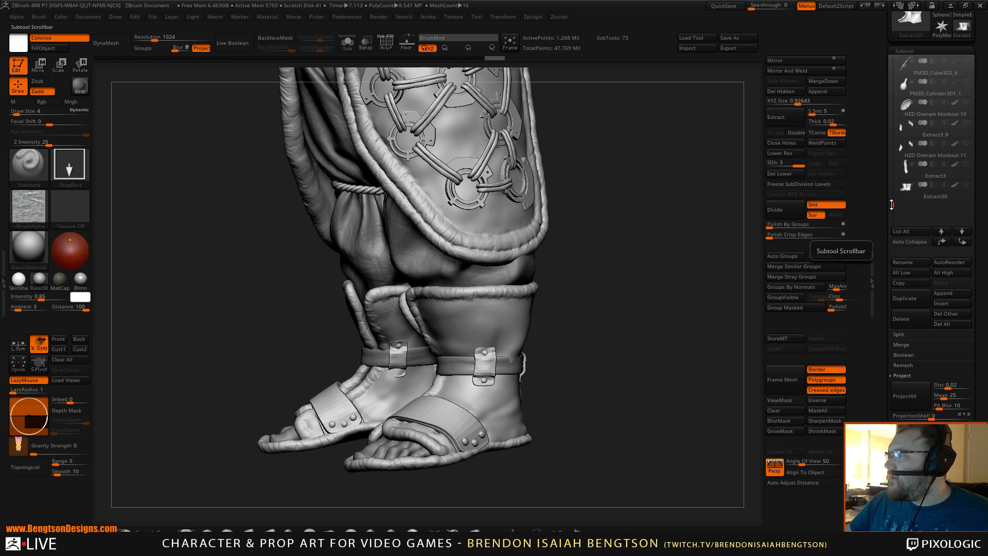
{"action": "left_click_drag", "start_coordinate": [892, 204], "coordinate": [893, 194]}
{"action": "mouse_move", "coordinate": [906, 153]}
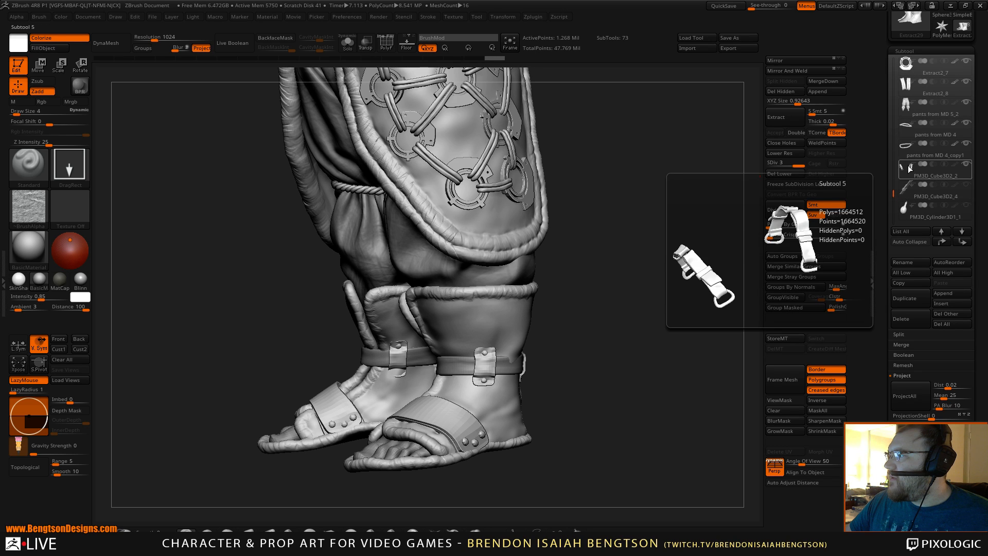
{"action": "mouse_move", "coordinate": [634, 309]}
{"action": "left_mouse_down"}
{"action": "mouse_move", "coordinate": [680, 291]}
{"action": "mouse_move", "coordinate": [662, 286]}
{"action": "mouse_move", "coordinate": [672, 302]}
{"action": "mouse_move", "coordinate": [697, 304]}
{"action": "mouse_move", "coordinate": [657, 290]}
{"action": "mouse_move", "coordinate": [655, 276]}
{"action": "mouse_move", "coordinate": [635, 280]}
{"action": "mouse_move", "coordinate": [636, 374]}
{"action": "left_mouse_up"}
{"action": "left_click_drag", "start_coordinate": [657, 247], "coordinate": [687, 180], "text": "alt"}
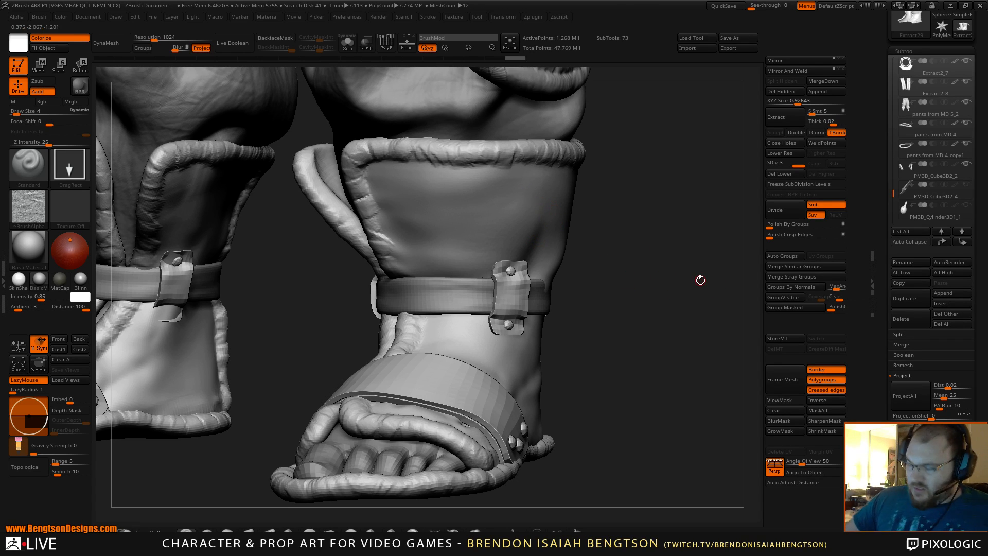
Choose the Move Topological brush with draw size 32 and focal shift -15, and adjust the leg wrap just above the ankle strap.
{"action": "key", "text": "b"}
{"action": "key", "text": "m"}
{"action": "key", "text": "t"}
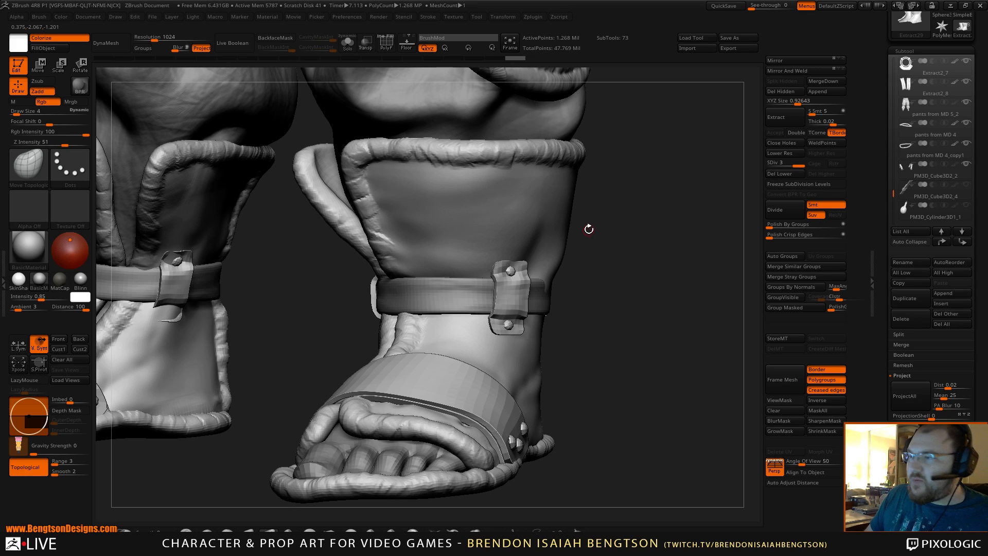
{"action": "key", "text": "shift"}
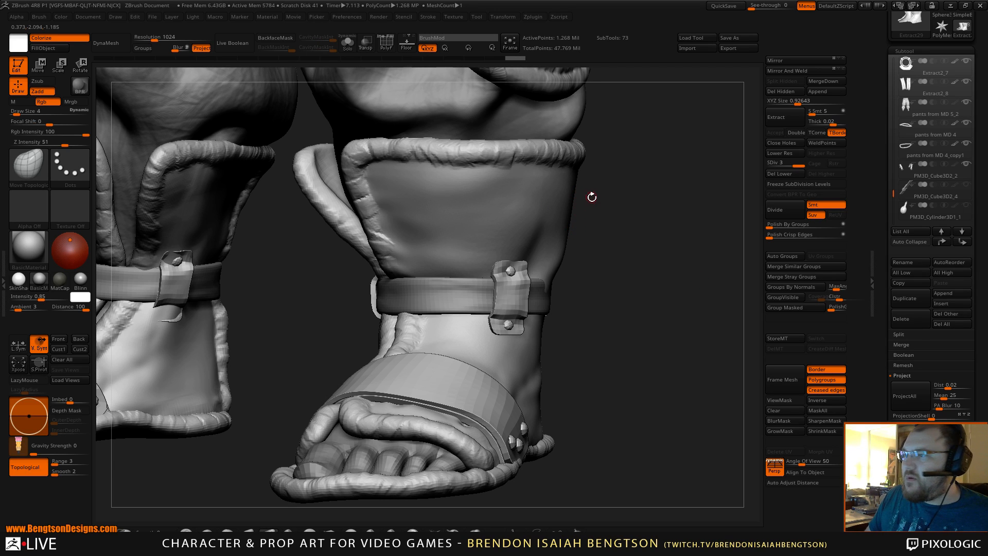
{"action": "key", "text": "space"}
{"action": "left_click", "coordinate": [599, 206]}
{"action": "mouse_move", "coordinate": [610, 207]}
{"action": "left_mouse_down"}
{"action": "mouse_move", "coordinate": [619, 208]}
{"action": "mouse_move", "coordinate": [601, 202]}
{"action": "left_mouse_up"}
{"action": "left_click", "coordinate": [625, 240]}
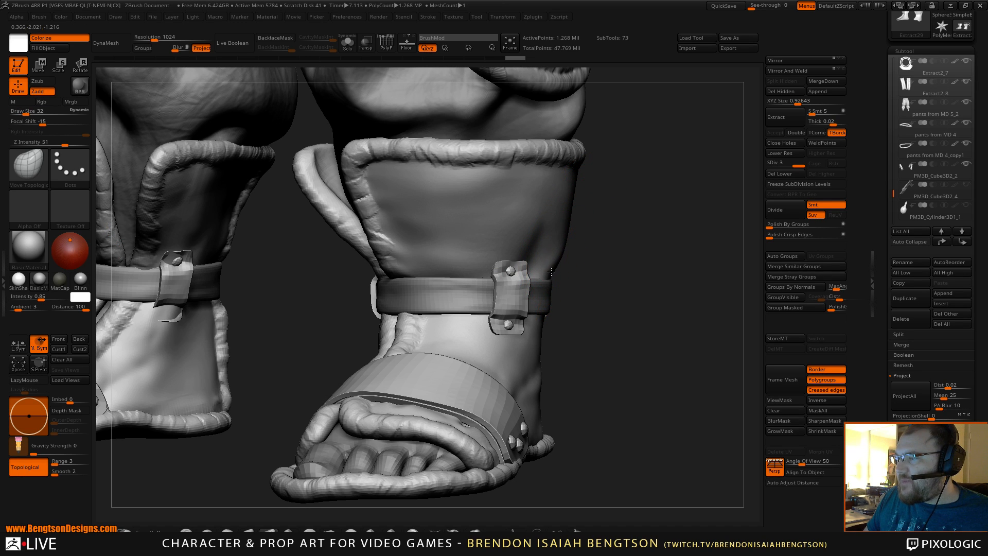
{"action": "left_click_drag", "start_coordinate": [550, 277], "coordinate": [606, 309]}
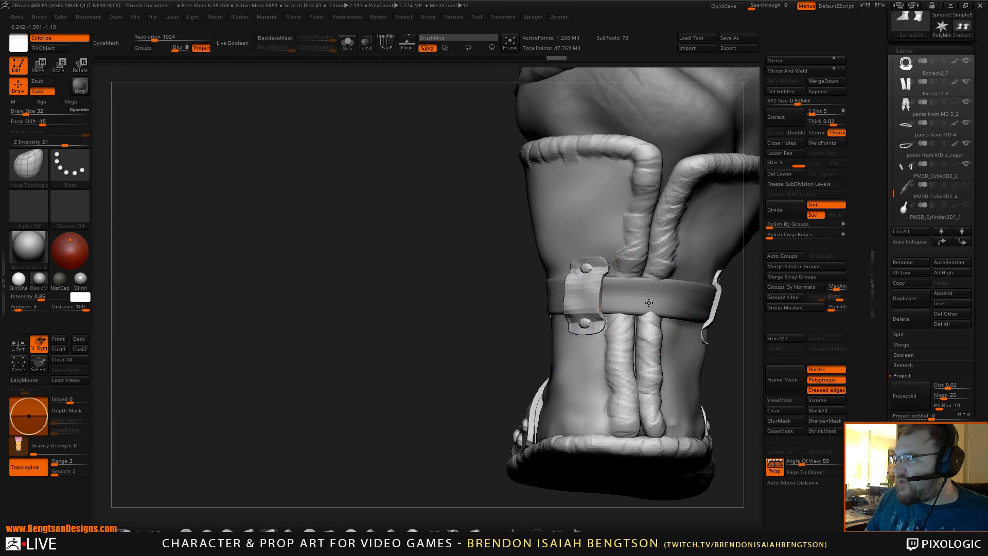
Reduce the draw size to 23 and nudge the rear edge of the leg wrap where it meets the ankle strap.
{"action": "mouse_move", "coordinate": [611, 270]}
{"action": "right_mouse_down"}
{"action": "mouse_move", "coordinate": [661, 290]}
{"action": "mouse_move", "coordinate": [646, 279]}
{"action": "right_mouse_up"}
{"action": "key", "text": "space"}
{"action": "left_click_drag", "start_coordinate": [629, 272], "coordinate": [625, 276]}
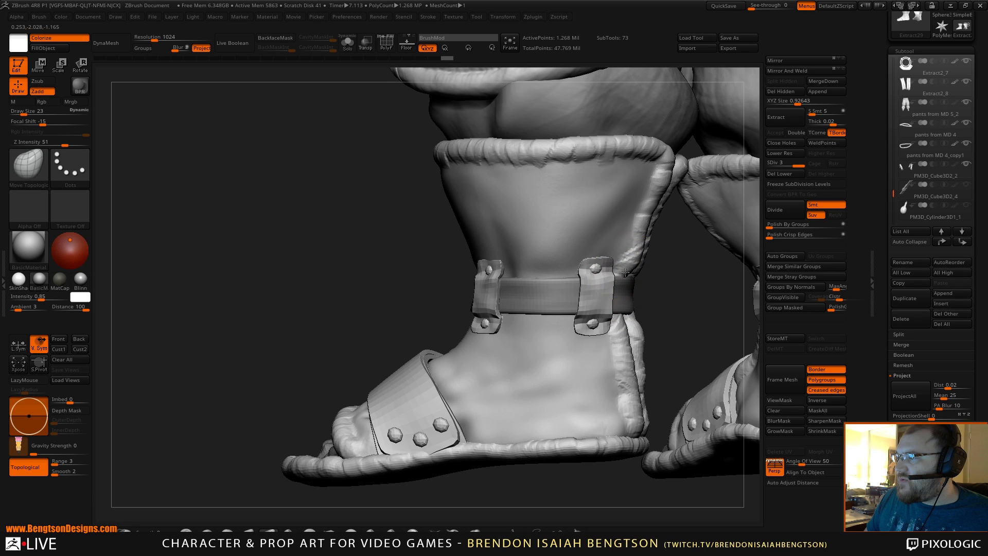
{"action": "mouse_move", "coordinate": [636, 272]}
{"action": "right_mouse_down"}
{"action": "mouse_move", "coordinate": [694, 307]}
{"action": "mouse_move", "coordinate": [691, 285]}
{"action": "mouse_move", "coordinate": [561, 243]}
{"action": "right_mouse_up"}
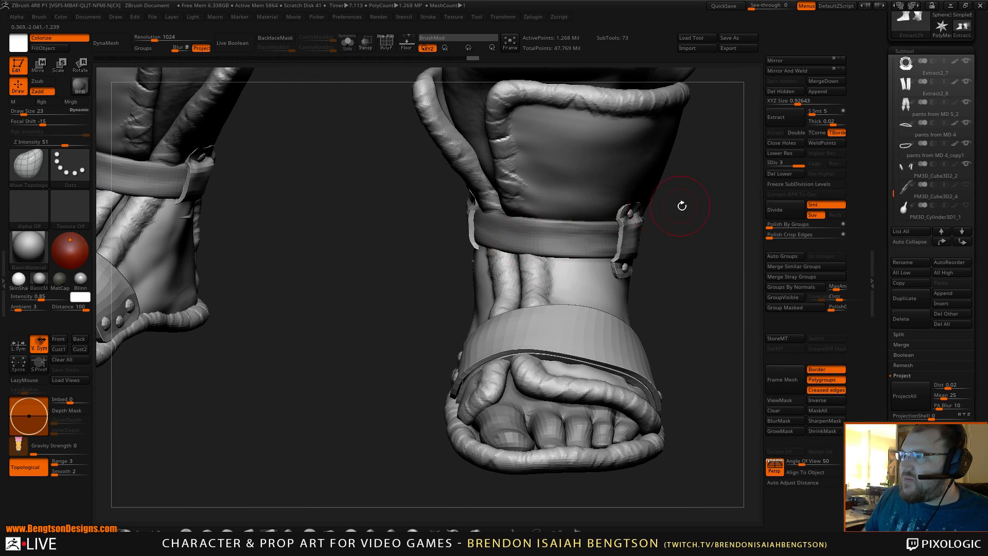
{"action": "right_click_drag", "start_coordinate": [681, 206], "coordinate": [687, 240]}
Create a new sculpting layer on the Extract29 leg wraps and name it "bas leath".
{"action": "scroll", "coordinate": [886, 406], "scroll_direction": "down", "scroll_amount": 5}
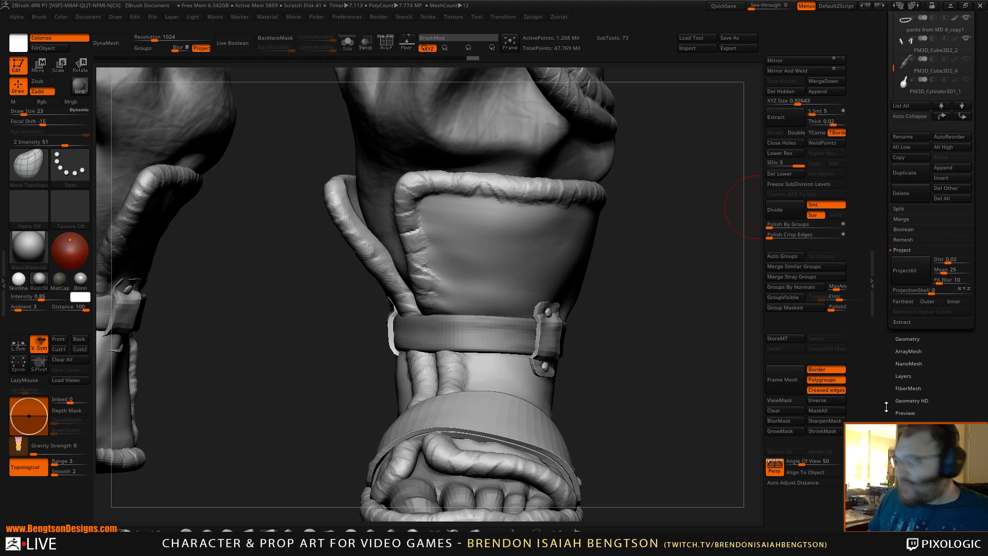
{"action": "left_click", "coordinate": [906, 376]}
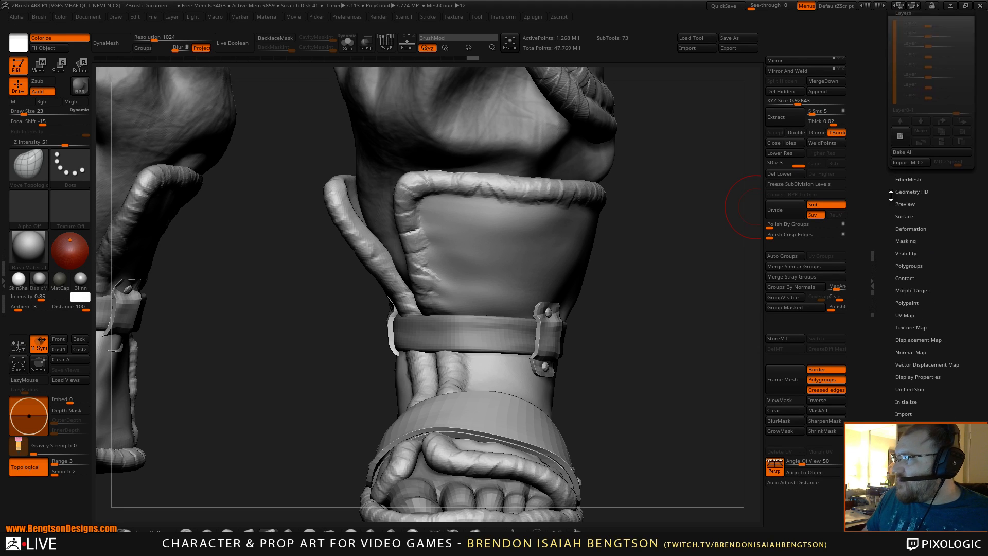
{"action": "mouse_move", "coordinate": [635, 289]}
{"action": "left_mouse_down"}
{"action": "mouse_move", "coordinate": [659, 317]}
{"action": "mouse_move", "coordinate": [648, 302]}
{"action": "mouse_move", "coordinate": [661, 291]}
{"action": "left_mouse_up"}
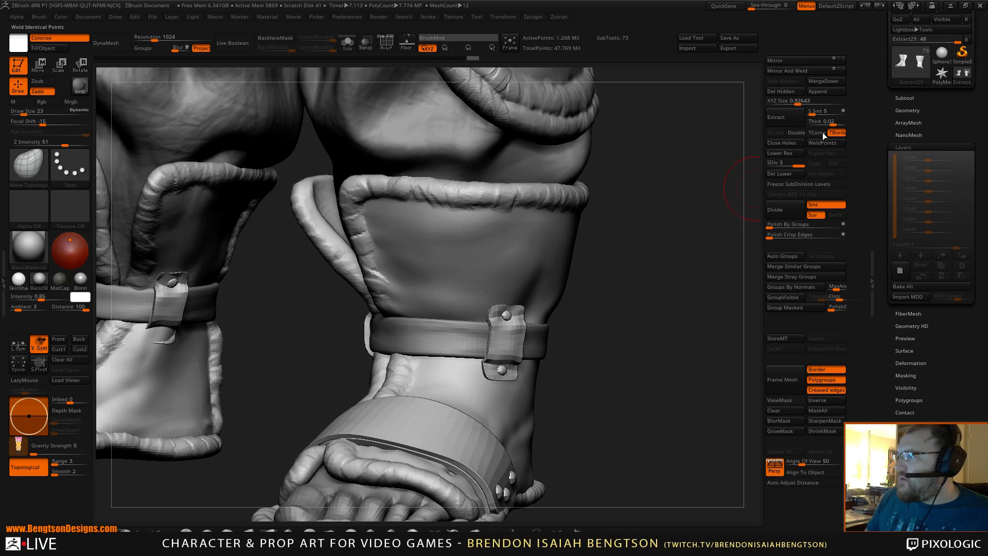
{"action": "left_click", "coordinate": [906, 272]}
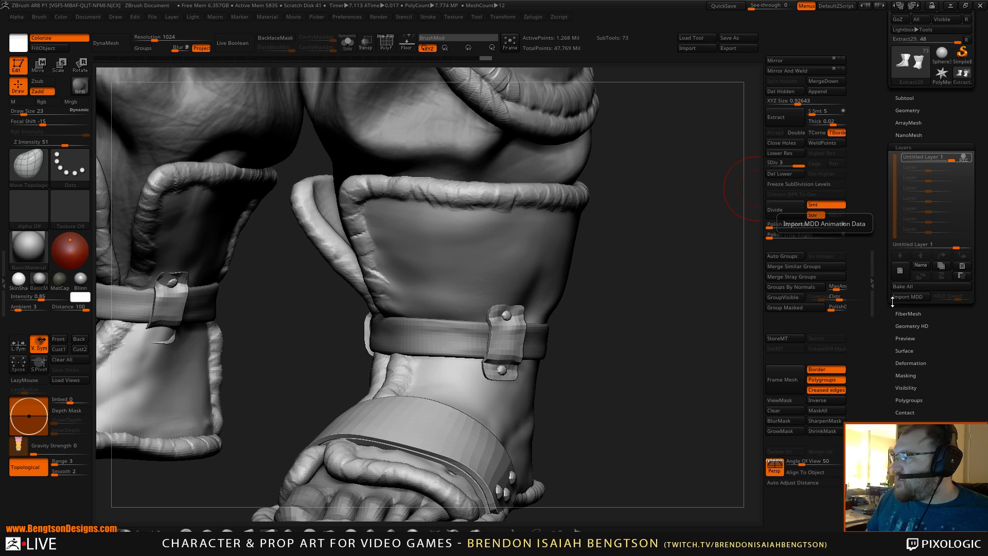
{"action": "left_click", "coordinate": [921, 265]}
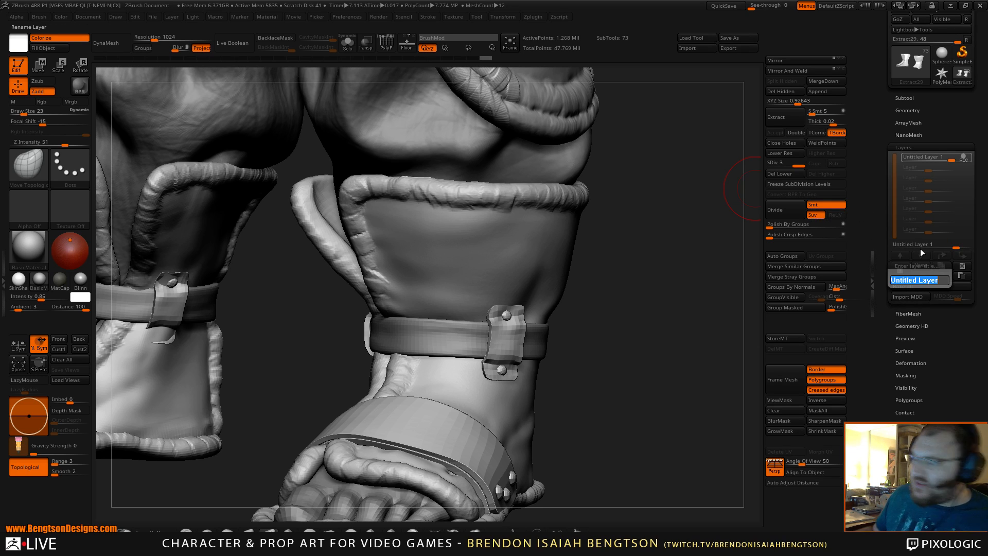
{"action": "type", "text": "b"}
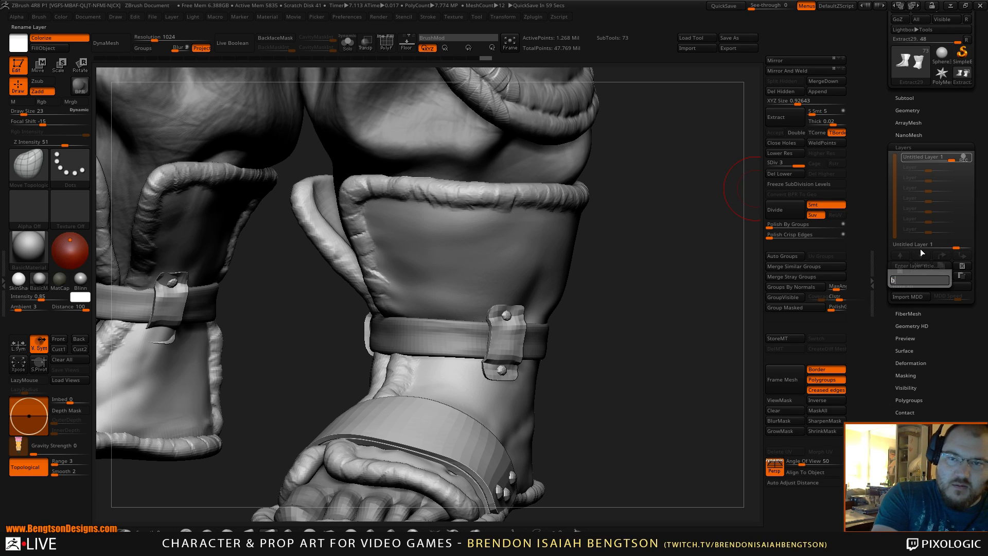
{"action": "type", "text": "as le"}
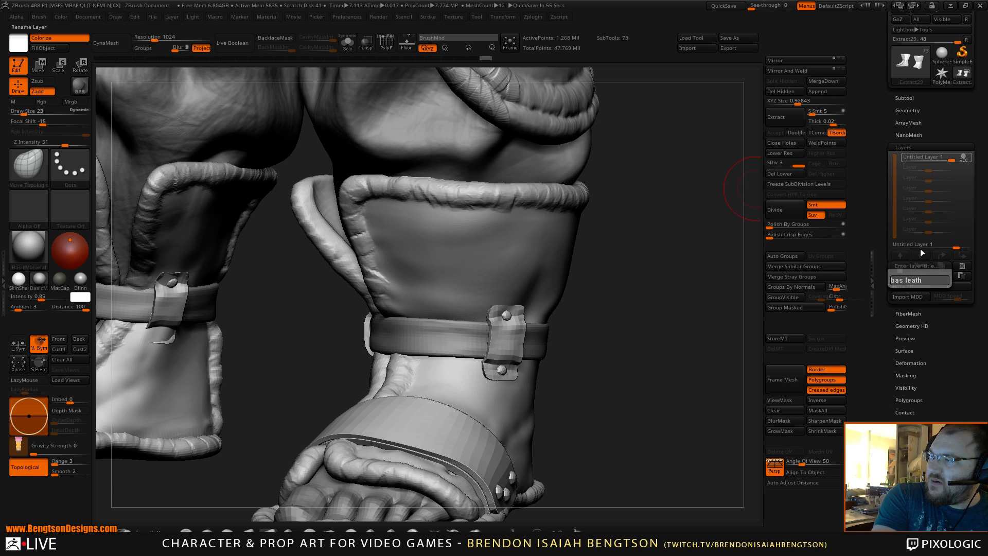
{"action": "type", "text": "ath"}
{"action": "key", "text": "Return"}
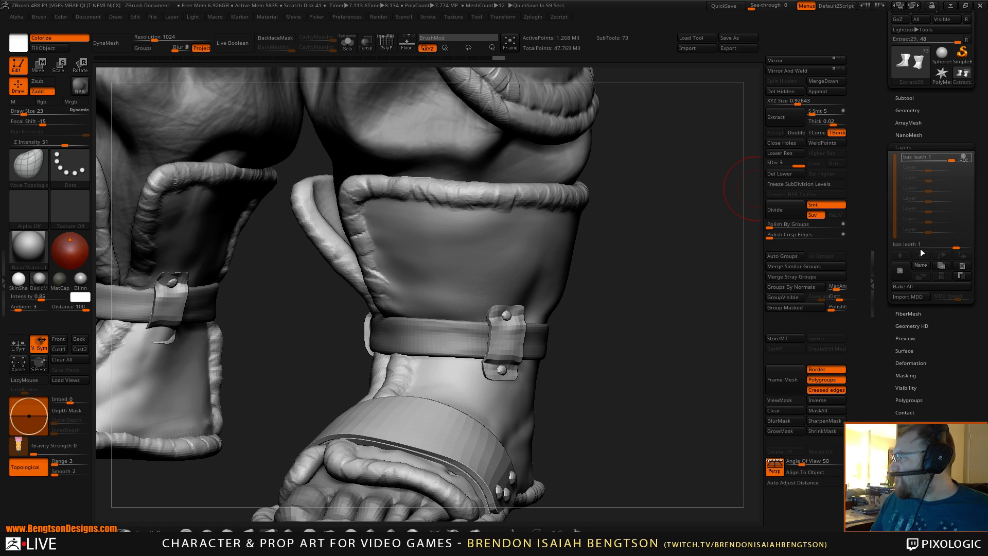
Switch to the Standard brush with the DragRect stroke and the rough leather alpha for surface detailing.
{"action": "left_click_drag", "start_coordinate": [690, 325], "coordinate": [469, 315]}
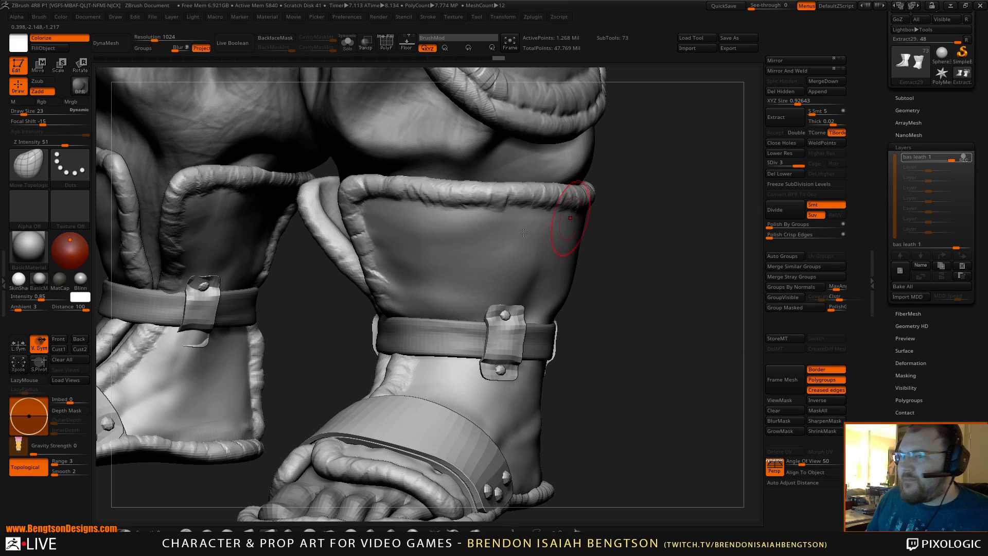
{"action": "key", "text": "b"}
{"action": "key", "text": "s"}
{"action": "key", "text": "t"}
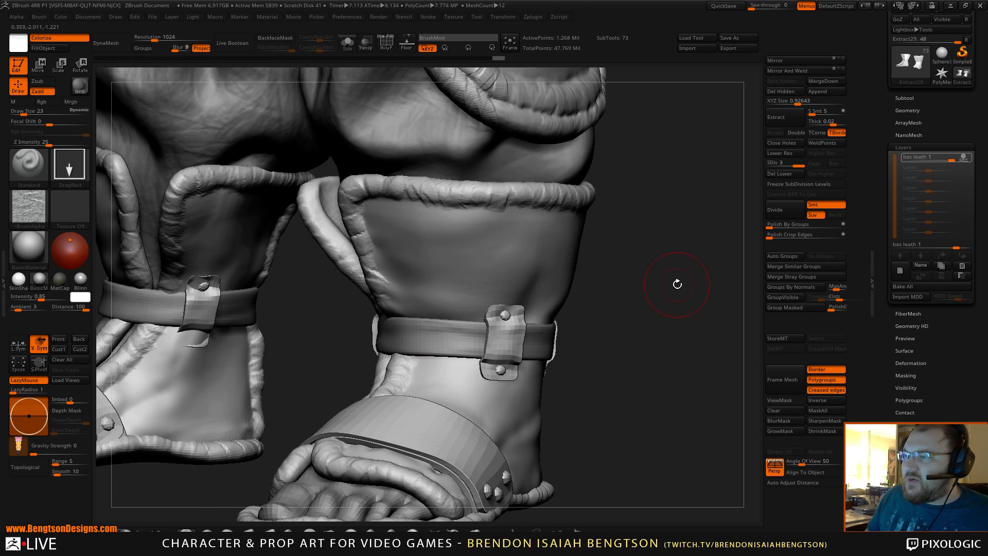
Examine the smooth leather surface of both leg wraps from the front, sides and back.
{"action": "mouse_move", "coordinate": [677, 283]}
{"action": "left_mouse_down"}
{"action": "mouse_move", "coordinate": [689, 289]}
{"action": "mouse_move", "coordinate": [662, 293]}
{"action": "mouse_move", "coordinate": [699, 315]}
{"action": "mouse_move", "coordinate": [679, 308]}
{"action": "mouse_move", "coordinate": [666, 285]}
{"action": "left_mouse_up"}
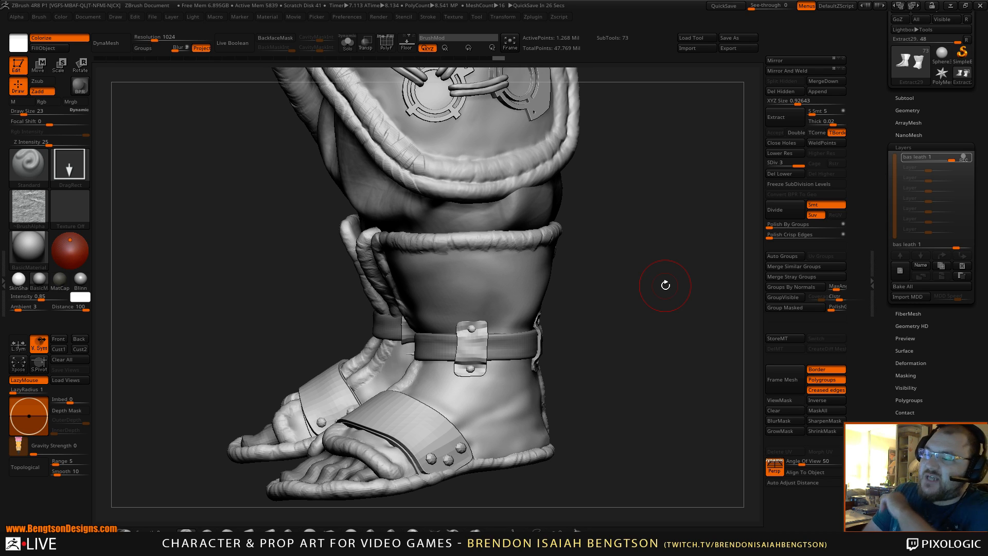
{"action": "left_click_drag", "start_coordinate": [636, 241], "coordinate": [468, 311]}
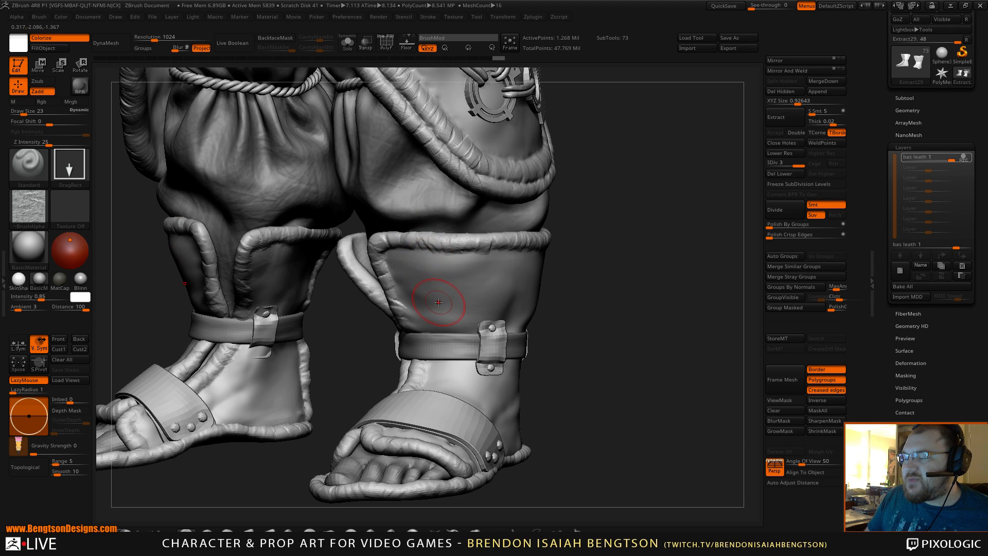
{"action": "mouse_move", "coordinate": [591, 313]}
{"action": "left_mouse_down"}
{"action": "mouse_move", "coordinate": [570, 320]}
{"action": "mouse_move", "coordinate": [471, 309]}
{"action": "left_mouse_up"}
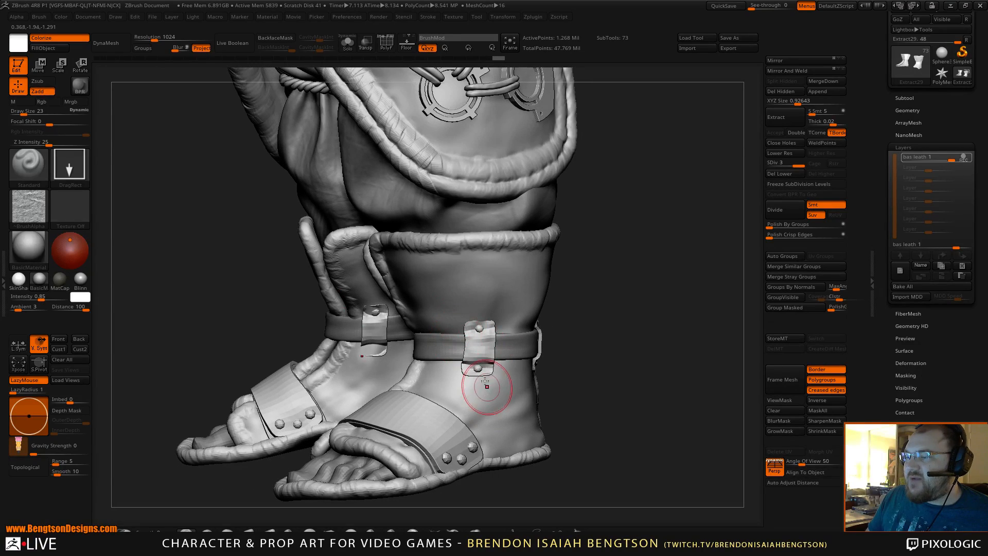
{"action": "mouse_move", "coordinate": [580, 371]}
{"action": "left_mouse_down"}
{"action": "mouse_move", "coordinate": [528, 352]}
{"action": "mouse_move", "coordinate": [578, 352]}
{"action": "left_mouse_up"}
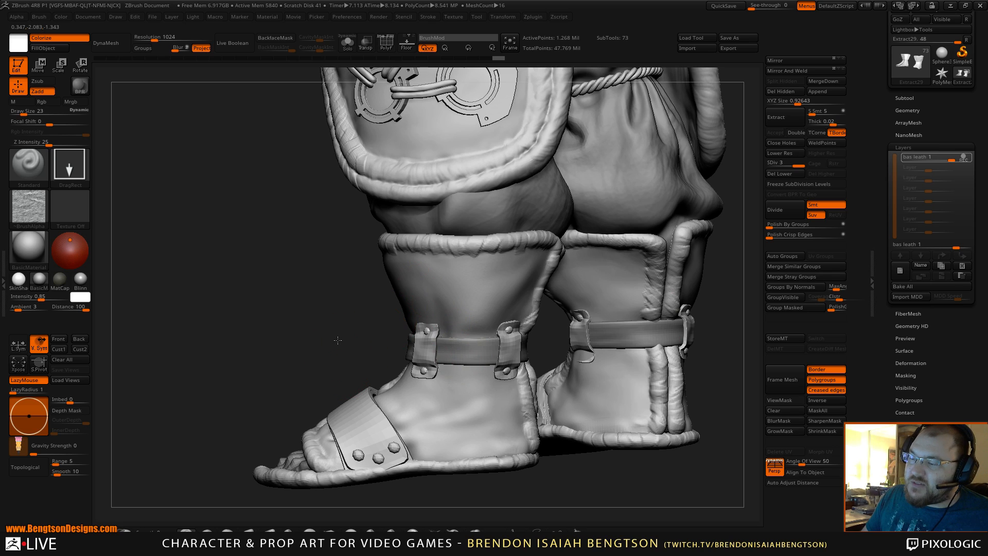
{"action": "mouse_move", "coordinate": [337, 362]}
{"action": "left_mouse_down"}
{"action": "mouse_move", "coordinate": [332, 339]}
{"action": "mouse_move", "coordinate": [387, 341]}
{"action": "left_mouse_up"}
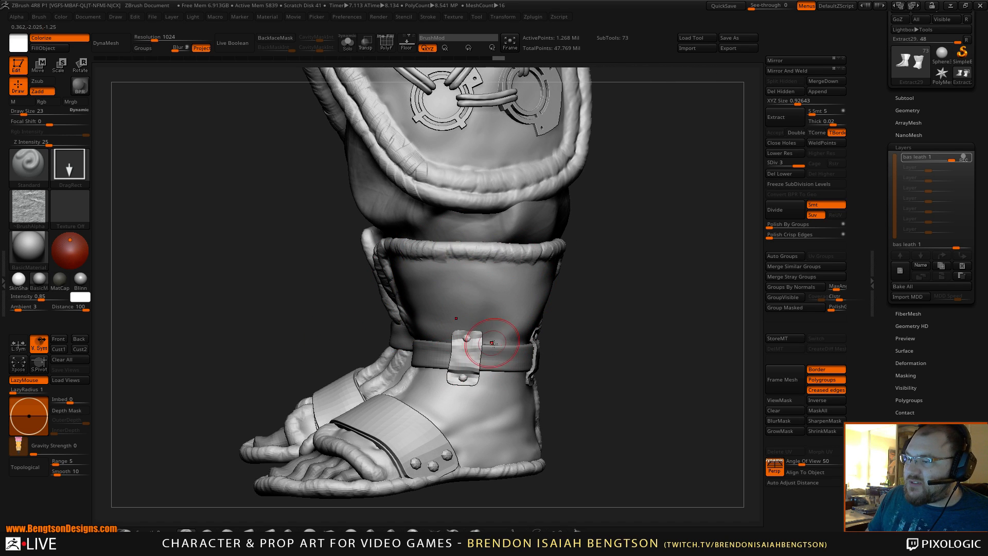
{"action": "mouse_move", "coordinate": [608, 326]}
{"action": "left_mouse_down"}
{"action": "mouse_move", "coordinate": [583, 317]}
{"action": "mouse_move", "coordinate": [588, 304]}
{"action": "mouse_move", "coordinate": [426, 335]}
{"action": "left_mouse_up"}
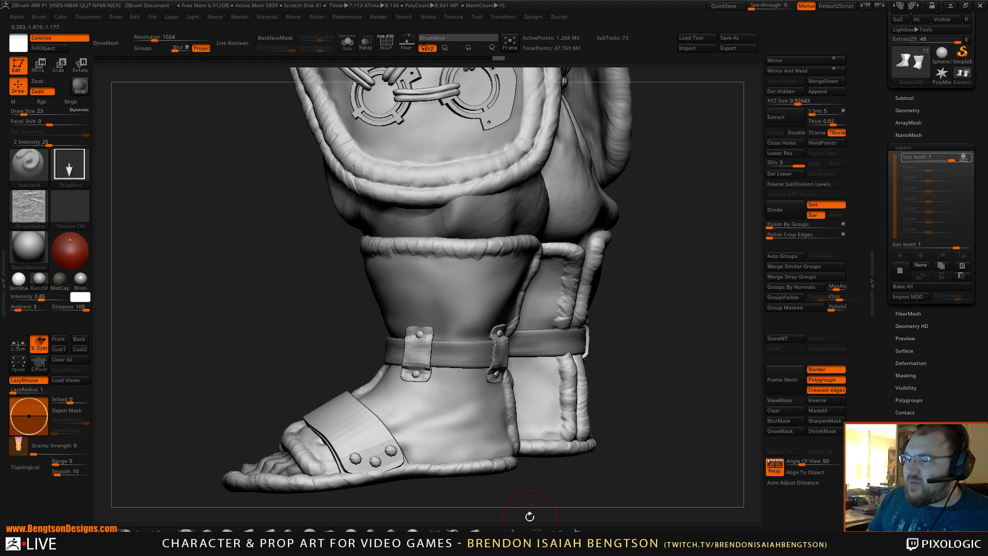
{"action": "left_click_drag", "start_coordinate": [529, 516], "coordinate": [463, 502]}
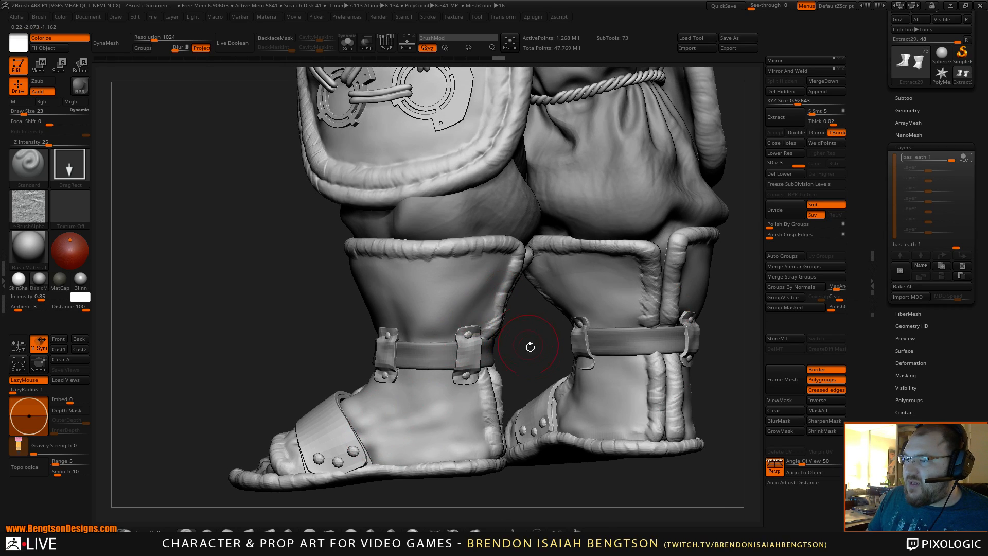
{"action": "left_click_drag", "start_coordinate": [530, 346], "coordinate": [346, 272]}
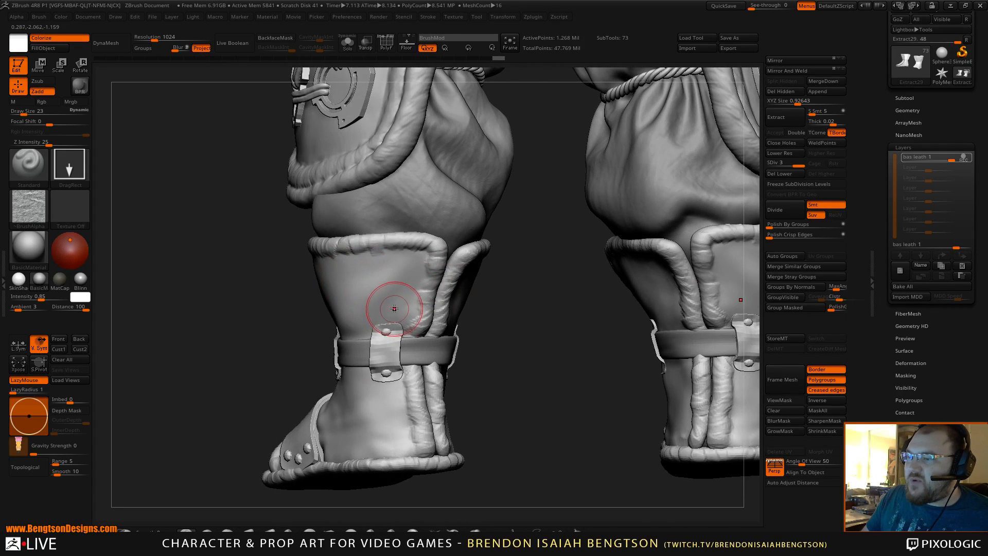
{"action": "left_click_drag", "start_coordinate": [503, 326], "coordinate": [558, 331]}
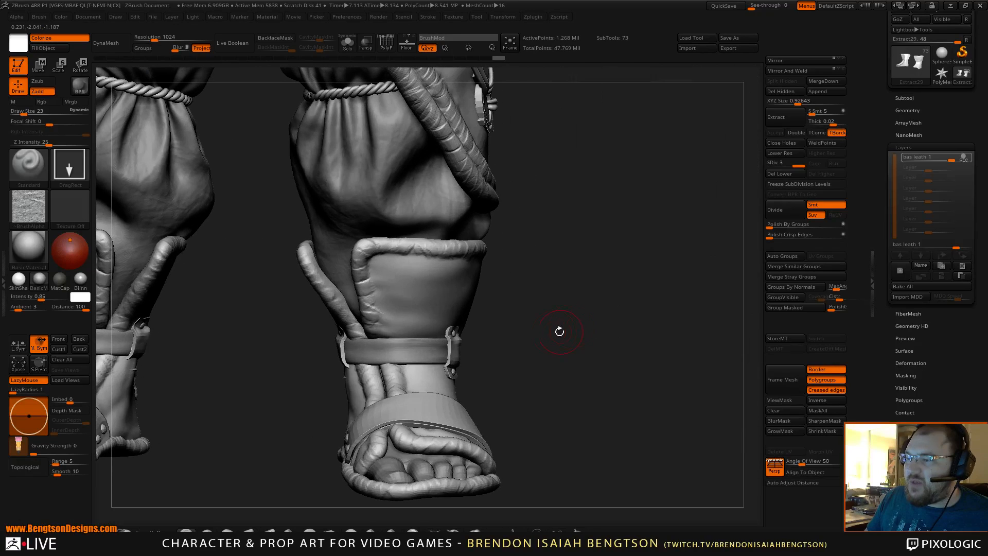
Try stamping the leather alpha onto the front of the leg wrap above the ankle strap at Z intensity 25.
{"action": "mouse_move", "coordinate": [511, 278]}
{"action": "left_mouse_down"}
{"action": "mouse_move", "coordinate": [548, 286]}
{"action": "mouse_move", "coordinate": [539, 259]}
{"action": "left_mouse_up"}
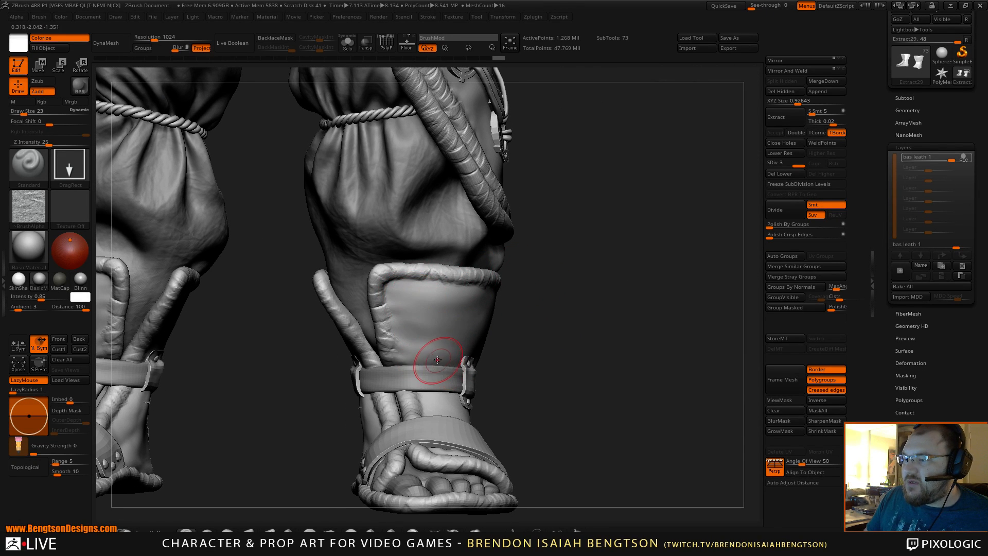
{"action": "left_click_drag", "start_coordinate": [412, 407], "coordinate": [406, 428]}
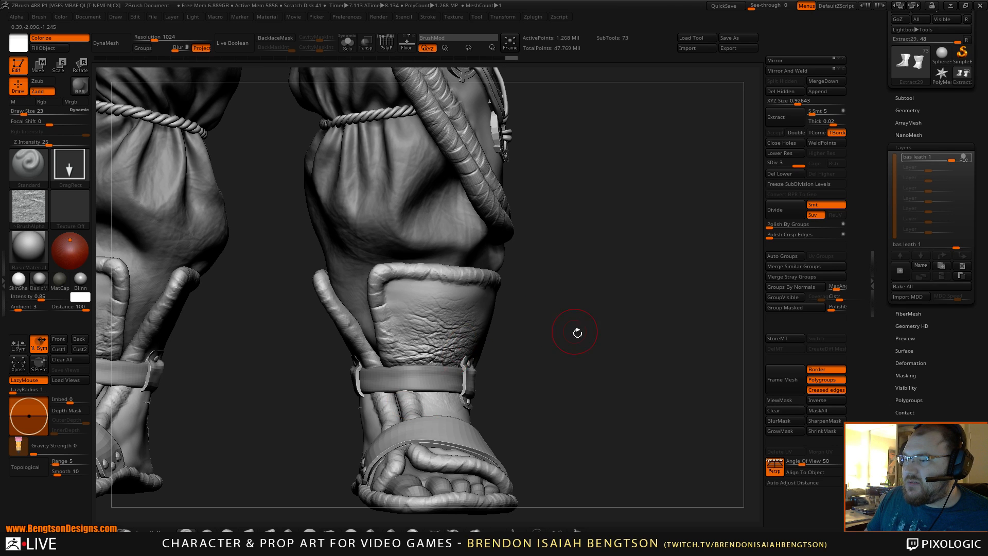
{"action": "left_click_drag", "start_coordinate": [578, 333], "coordinate": [582, 291], "text": "alt"}
{"action": "key", "text": "ctrl+z"}
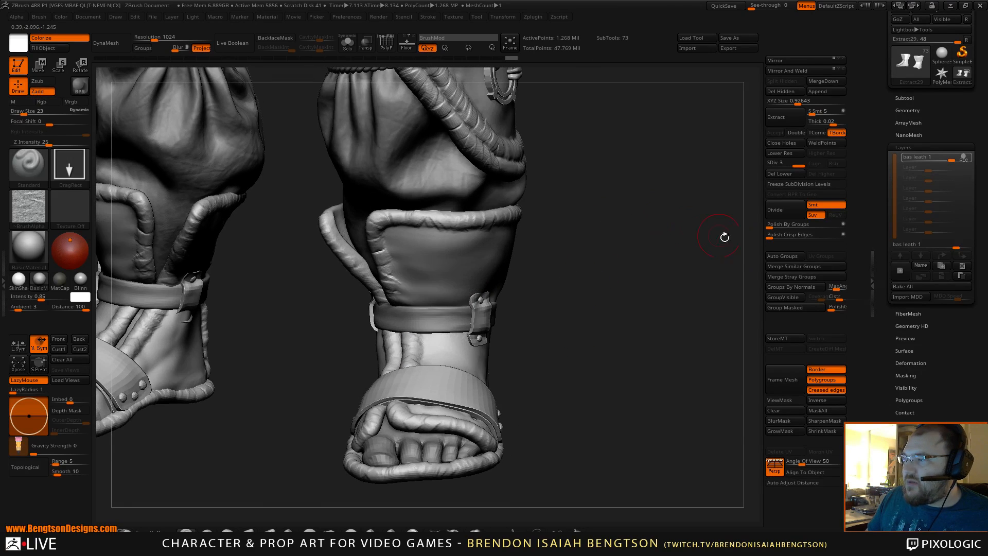
Store a morph target for the leg wraps and lower the Standard brush's Z intensity to 12.
{"action": "left_click", "coordinate": [779, 338]}
{"action": "left_click_drag", "start_coordinate": [570, 319], "coordinate": [580, 359], "text": "alt"}
{"action": "left_click_drag", "start_coordinate": [583, 314], "coordinate": [586, 293]}
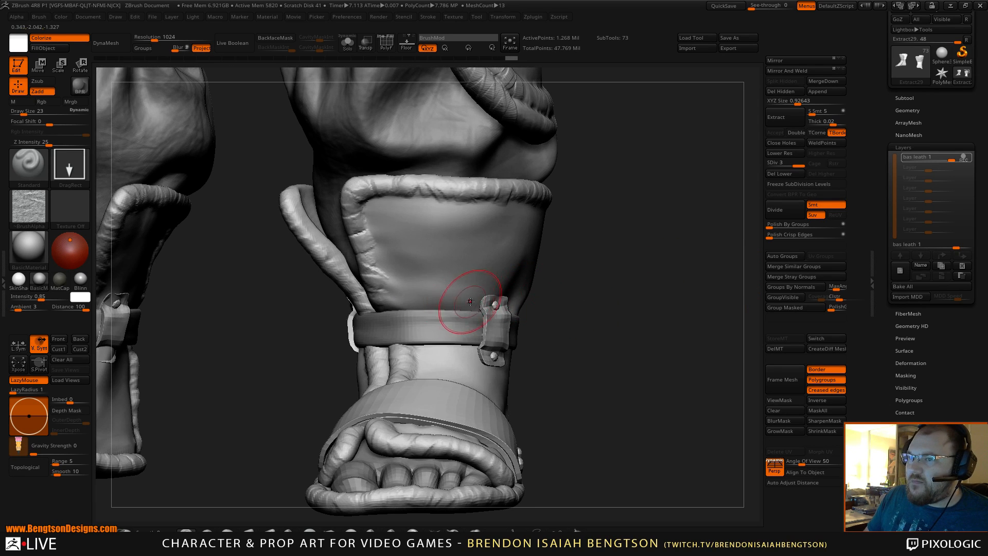
{"action": "key", "text": "space"}
{"action": "left_click_drag", "start_coordinate": [494, 333], "coordinate": [483, 335]}
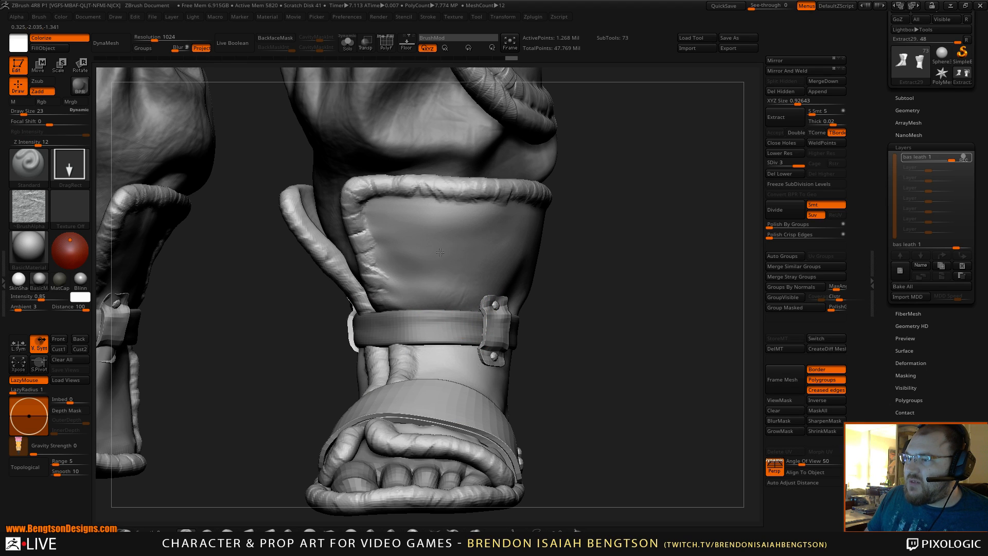
Stamp the rough leather alpha across the front and outer side of the leg wrap above the ankle strap at Z intensity 12.
{"action": "left_click_drag", "start_coordinate": [479, 220], "coordinate": [478, 221]}
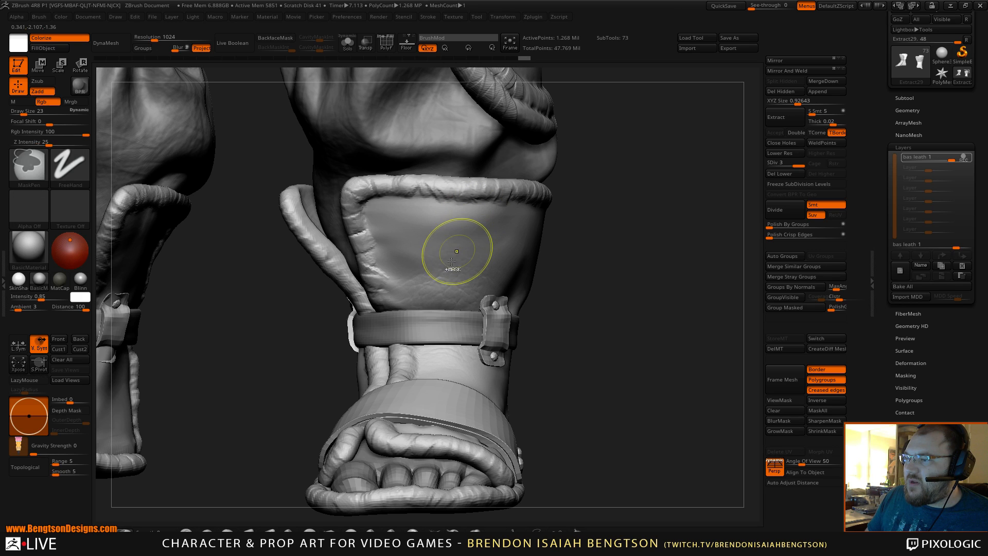
{"action": "key", "text": "ctrl+z"}
{"action": "mouse_move", "coordinate": [443, 292]}
{"action": "left_mouse_down"}
{"action": "mouse_move", "coordinate": [461, 196]}
{"action": "mouse_move", "coordinate": [493, 192]}
{"action": "left_mouse_up"}
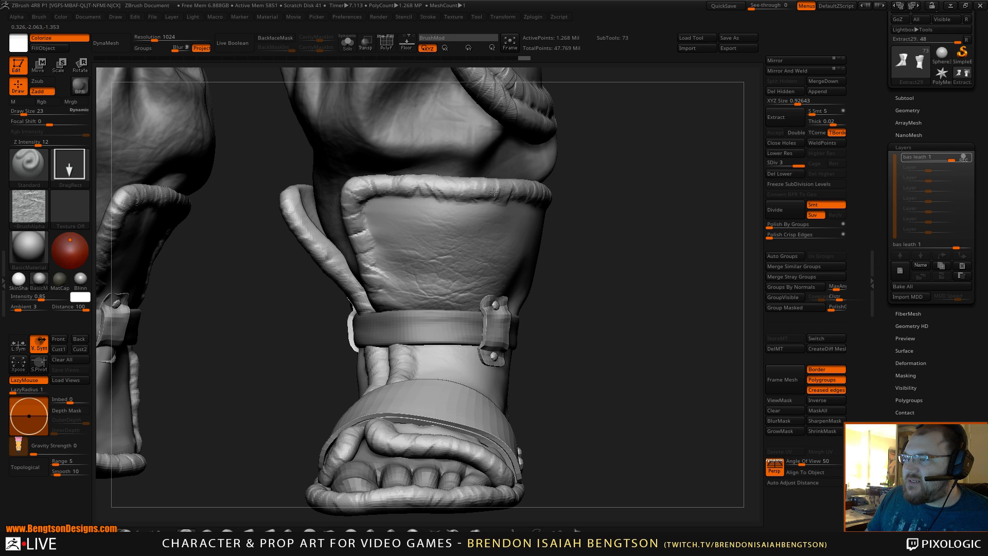
{"action": "left_click_drag", "start_coordinate": [620, 307], "coordinate": [536, 282]}
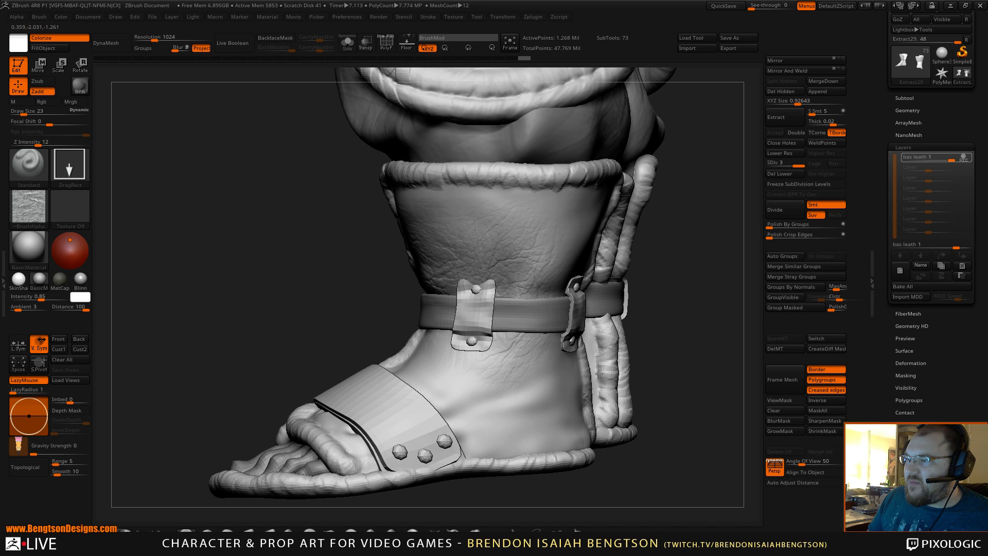
{"action": "left_click_drag", "start_coordinate": [682, 245], "coordinate": [659, 257]}
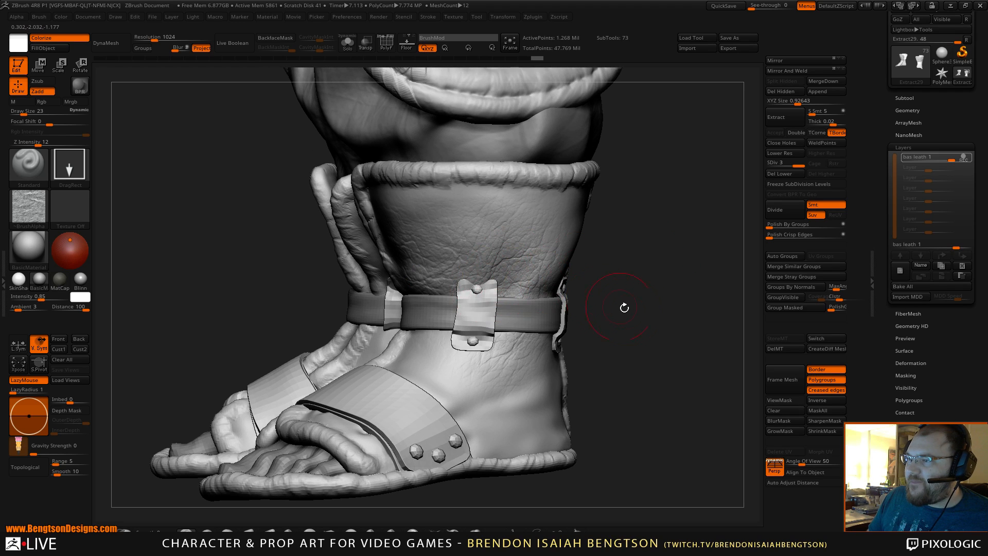
{"action": "left_click_drag", "start_coordinate": [624, 307], "coordinate": [486, 287]}
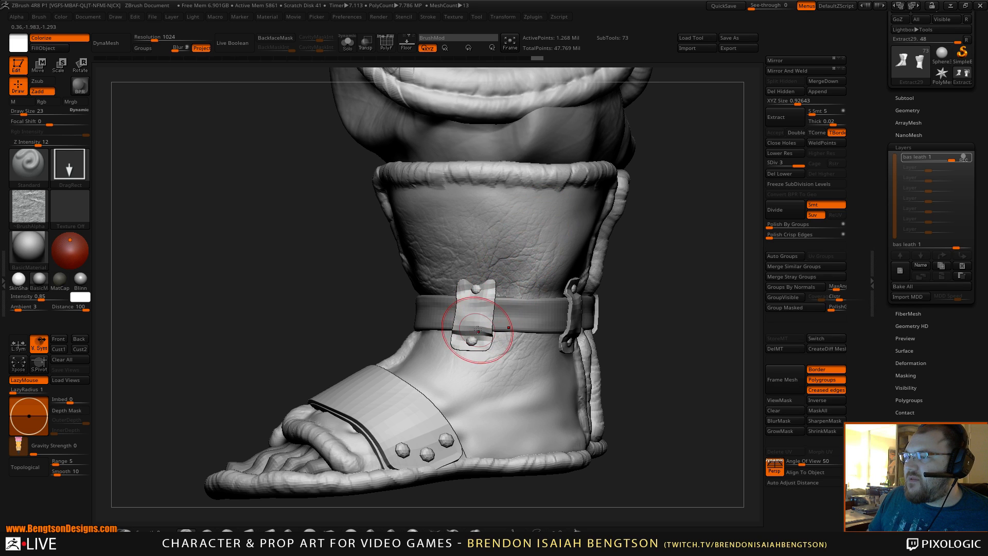
{"action": "mouse_move", "coordinate": [672, 277]}
{"action": "left_mouse_down"}
{"action": "mouse_move", "coordinate": [643, 246]}
{"action": "mouse_move", "coordinate": [600, 269]}
{"action": "mouse_move", "coordinate": [522, 264]}
{"action": "mouse_move", "coordinate": [550, 286]}
{"action": "left_mouse_up"}
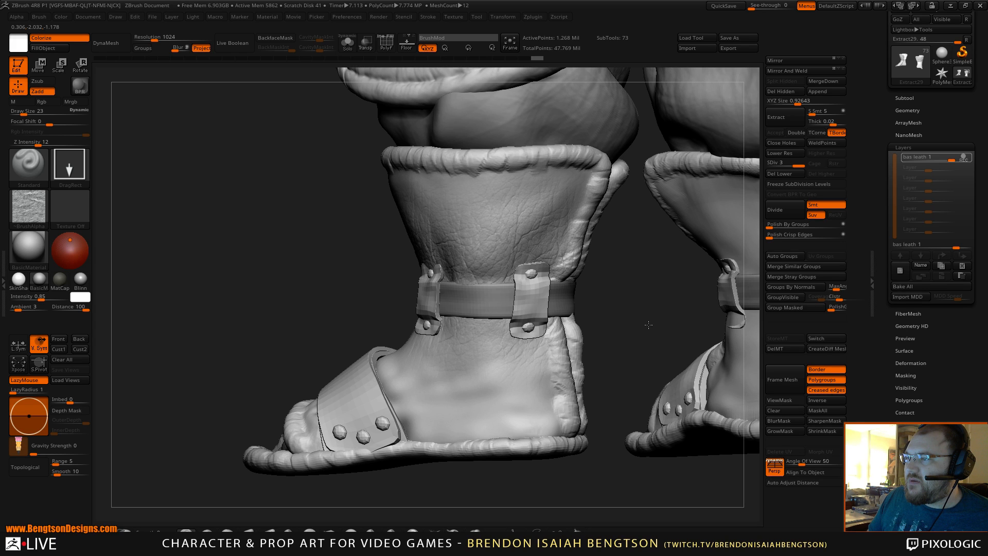
{"action": "mouse_move", "coordinate": [646, 323]}
{"action": "left_mouse_down"}
{"action": "mouse_move", "coordinate": [674, 319]}
{"action": "mouse_move", "coordinate": [636, 315]}
{"action": "mouse_move", "coordinate": [666, 264]}
{"action": "mouse_move", "coordinate": [645, 266]}
{"action": "mouse_move", "coordinate": [655, 273]}
{"action": "mouse_move", "coordinate": [660, 259]}
{"action": "left_mouse_up"}
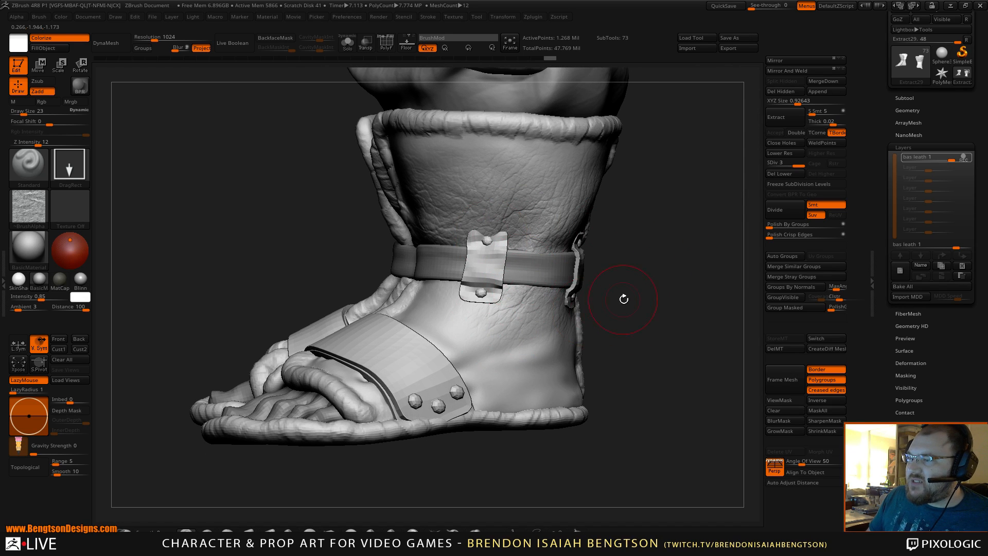
Stamp the leather alpha over the leg wrap below the ankle strap, covering the instep, ankle and heel side.
{"action": "mouse_move", "coordinate": [622, 298]}
{"action": "left_mouse_down"}
{"action": "mouse_move", "coordinate": [662, 249]}
{"action": "mouse_move", "coordinate": [655, 264]}
{"action": "mouse_move", "coordinate": [666, 283]}
{"action": "mouse_move", "coordinate": [628, 293]}
{"action": "mouse_move", "coordinate": [651, 304]}
{"action": "mouse_move", "coordinate": [666, 260]}
{"action": "mouse_move", "coordinate": [658, 233]}
{"action": "mouse_move", "coordinate": [674, 268]}
{"action": "mouse_move", "coordinate": [624, 246]}
{"action": "mouse_move", "coordinate": [463, 324]}
{"action": "left_mouse_up"}
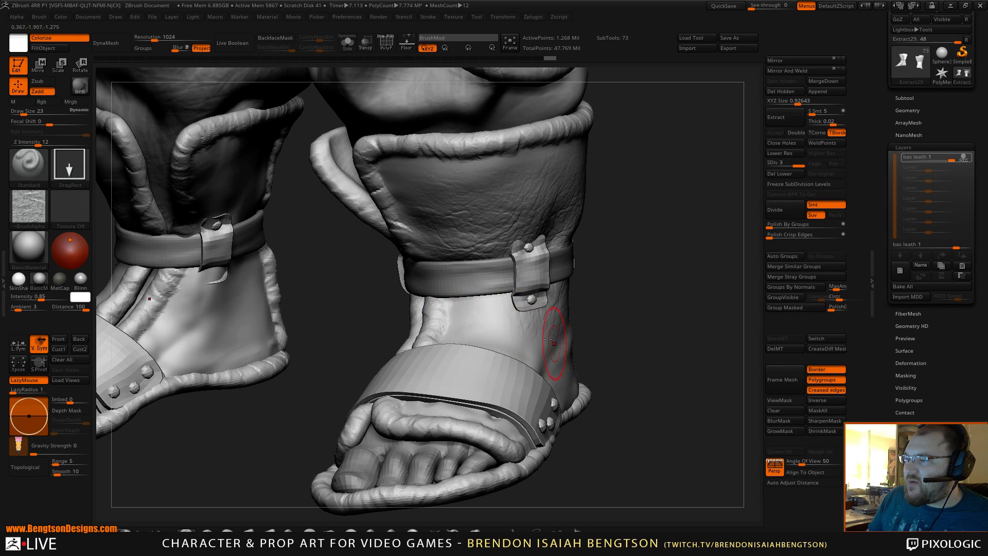
{"action": "mouse_move", "coordinate": [624, 280]}
{"action": "left_mouse_down"}
{"action": "mouse_move", "coordinate": [625, 294]}
{"action": "mouse_move", "coordinate": [474, 341]}
{"action": "left_mouse_up"}
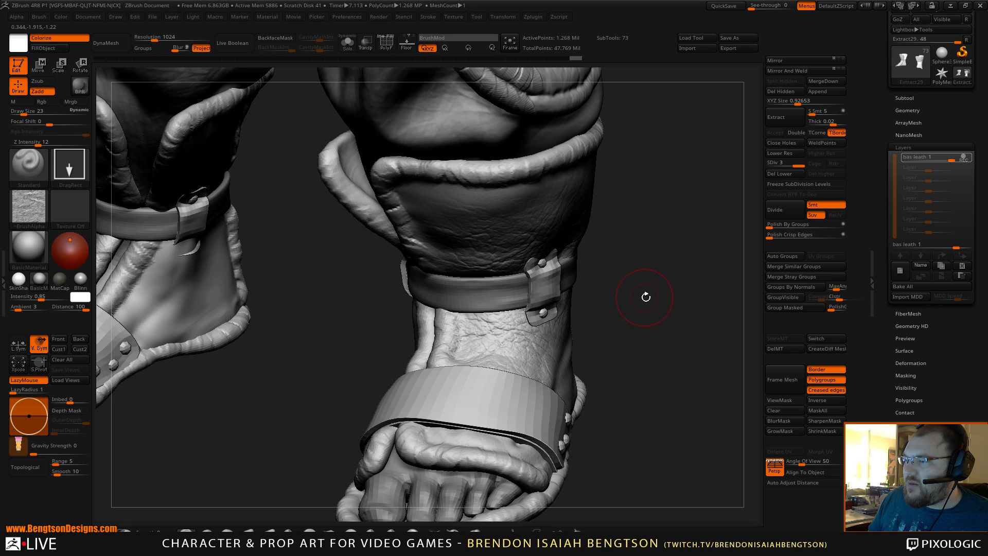
{"action": "left_click_drag", "start_coordinate": [647, 293], "coordinate": [576, 309]}
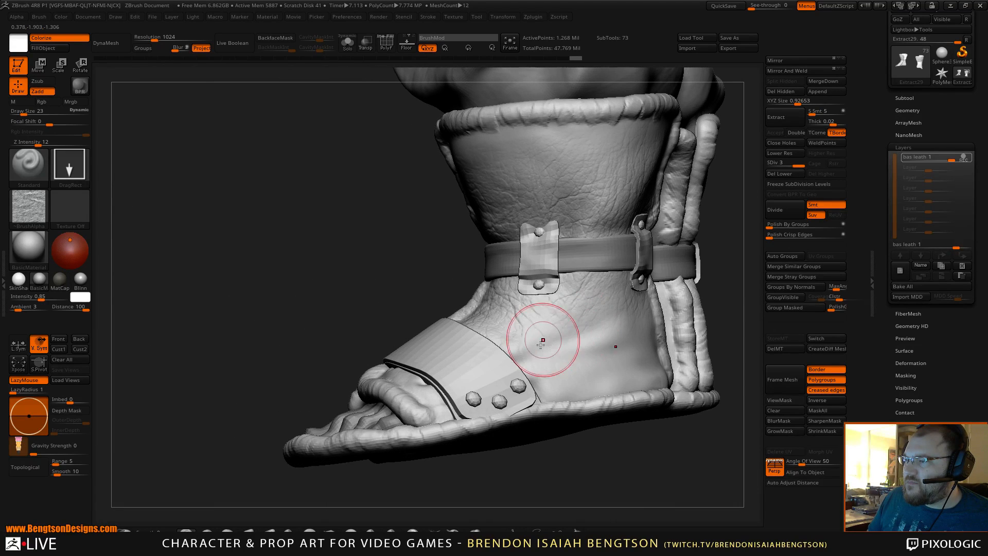
{"action": "left_click_drag", "start_coordinate": [542, 340], "coordinate": [575, 428]}
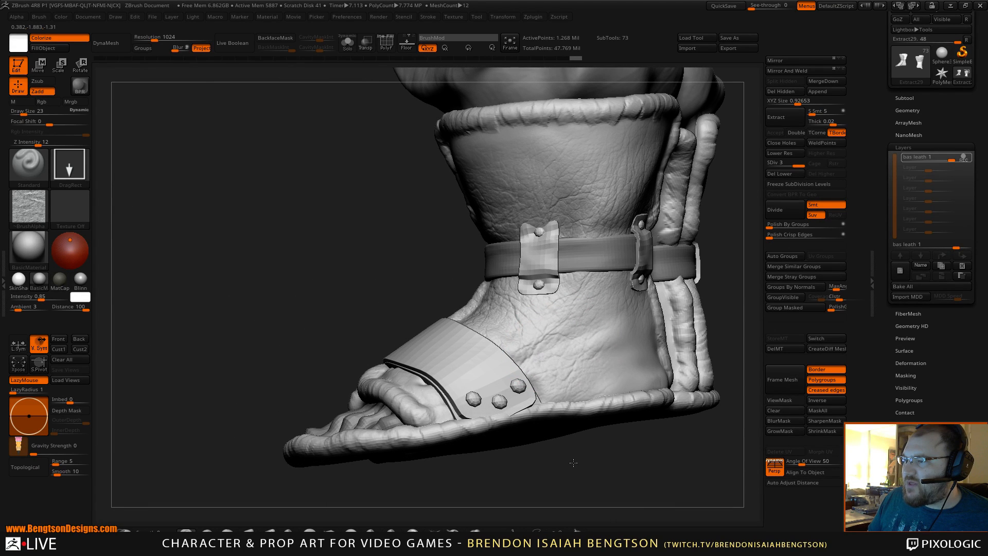
{"action": "key", "text": "ctrl"}
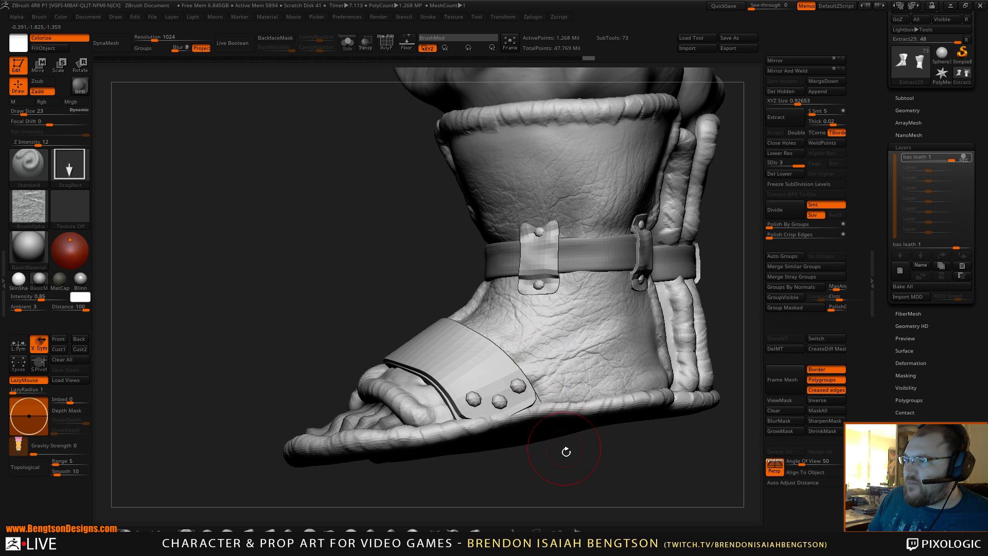
{"action": "left_click_drag", "start_coordinate": [575, 470], "coordinate": [526, 457]}
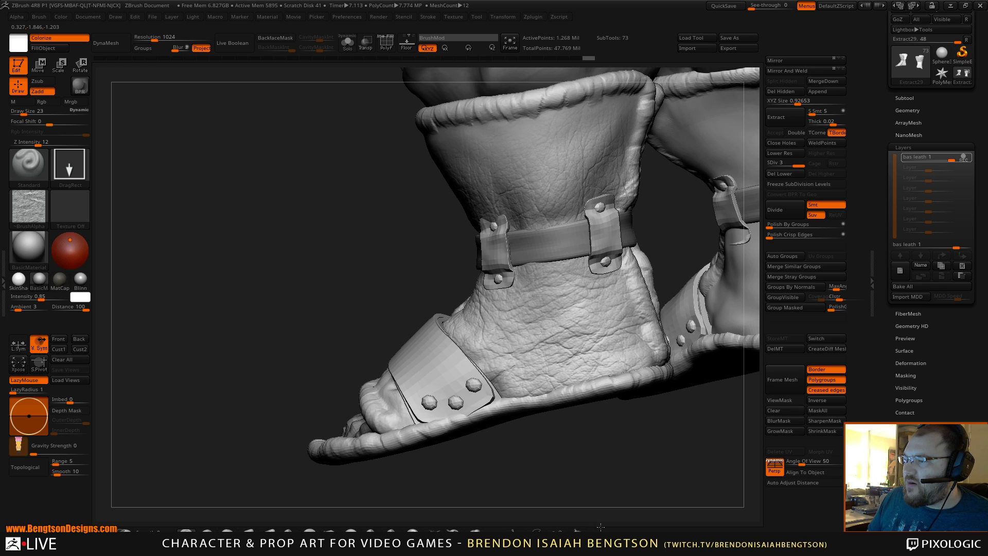
{"action": "left_click_drag", "start_coordinate": [553, 342], "coordinate": [585, 324], "text": "shift"}
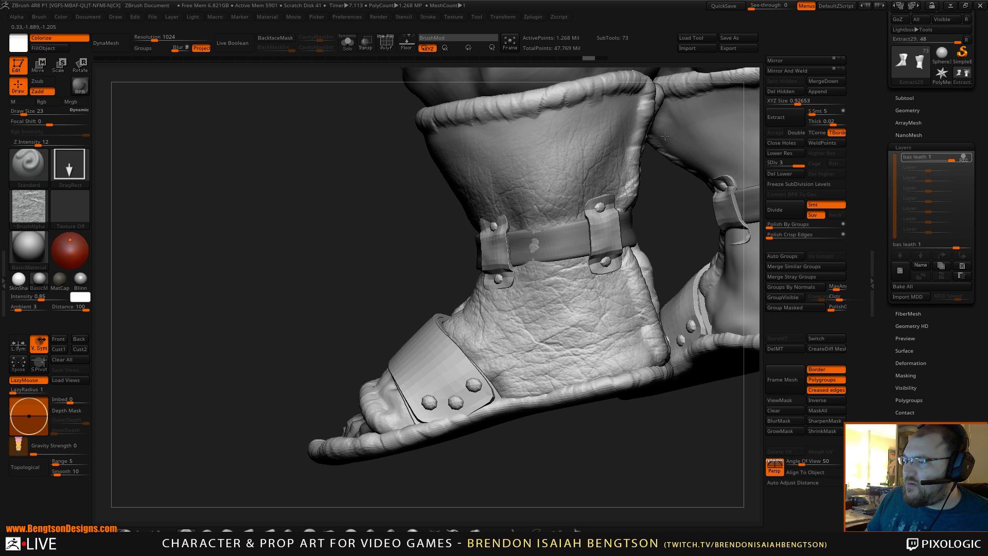
Examine the stamped leather detail on the boot's leg wrap from the front and outer side.
{"action": "left_click_drag", "start_coordinate": [565, 452], "coordinate": [676, 244]}
{"action": "left_click_drag", "start_coordinate": [669, 284], "coordinate": [643, 201], "text": "alt"}
{"action": "left_click_drag", "start_coordinate": [678, 253], "coordinate": [615, 282]}
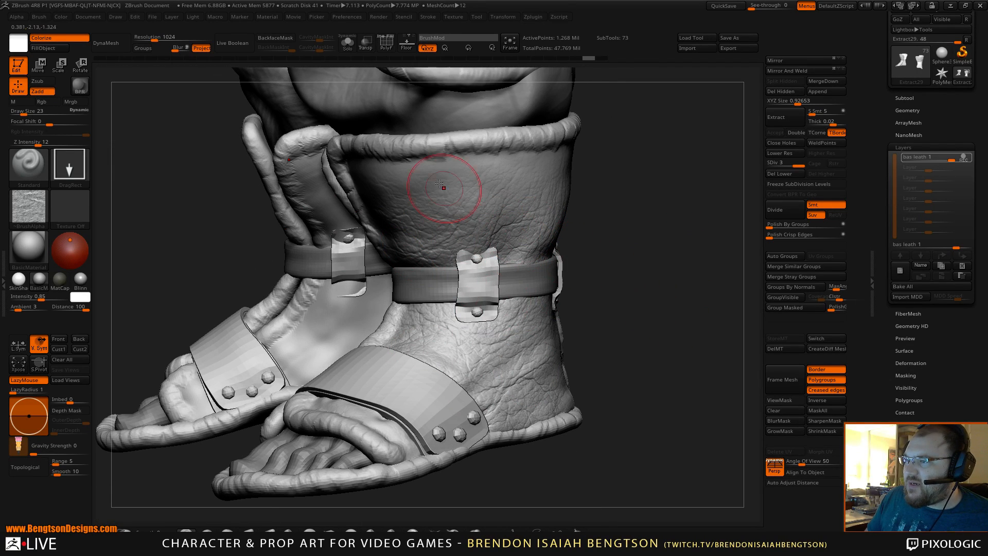
{"action": "mouse_move", "coordinate": [669, 305]}
{"action": "left_mouse_down", "text": "alt"}
{"action": "mouse_move", "coordinate": [643, 236]}
{"action": "mouse_move", "coordinate": [729, 339]}
{"action": "left_mouse_up", "text": "alt"}
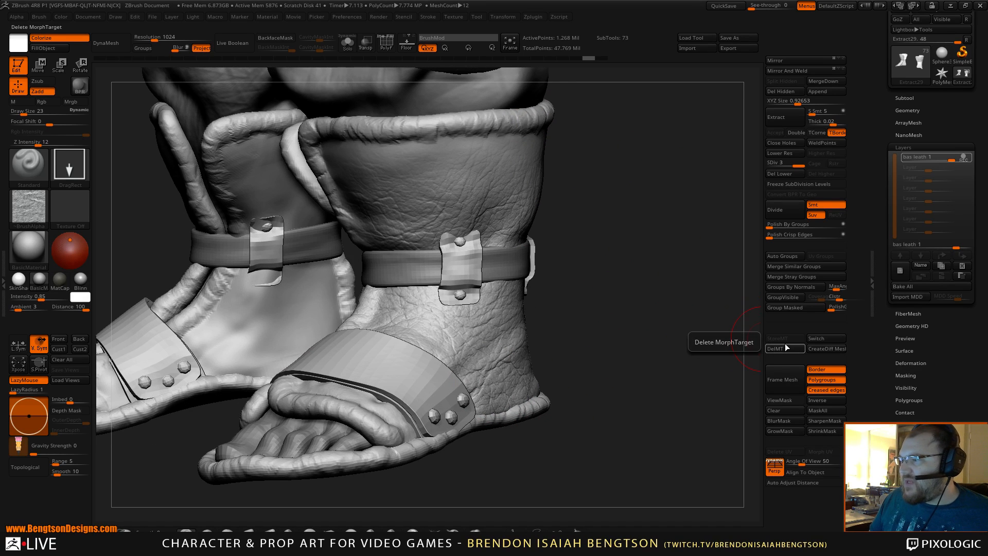
{"action": "left_click_drag", "start_coordinate": [635, 358], "coordinate": [636, 280]}
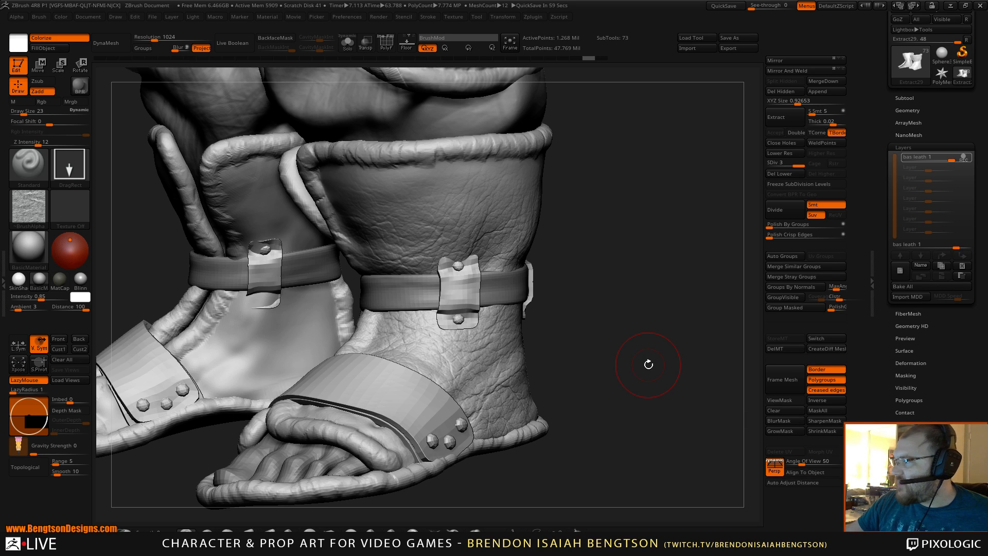
{"action": "left_click_drag", "start_coordinate": [562, 338], "coordinate": [639, 338]}
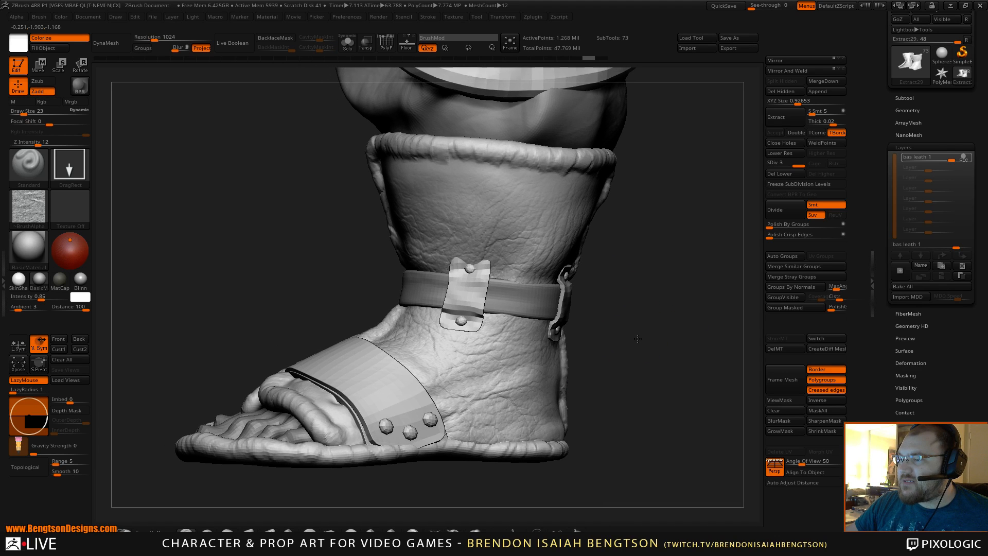
{"action": "left_click_drag", "start_coordinate": [635, 373], "coordinate": [621, 348]}
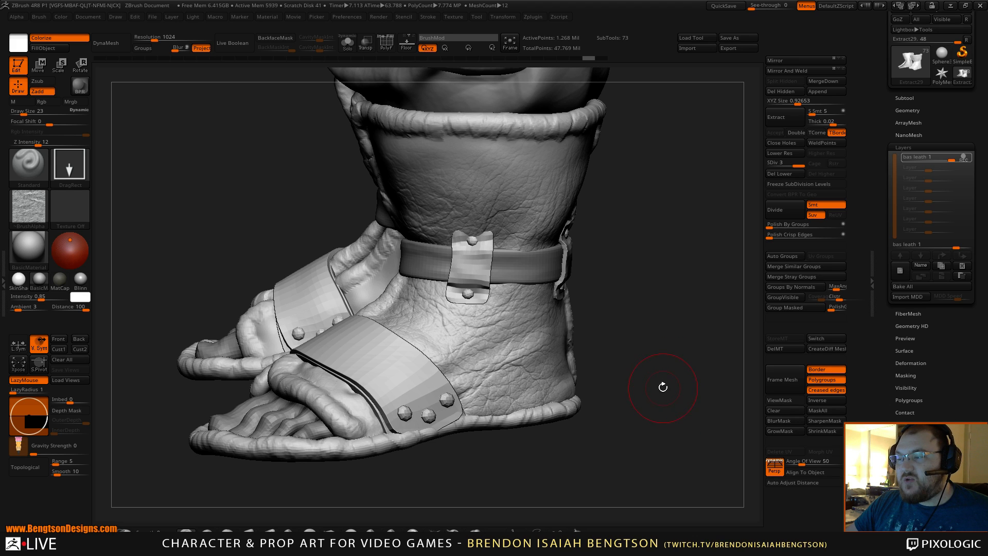
{"action": "mouse_move", "coordinate": [661, 346]}
{"action": "left_mouse_down"}
{"action": "mouse_move", "coordinate": [631, 348]}
{"action": "mouse_move", "coordinate": [610, 323]}
{"action": "mouse_move", "coordinate": [624, 329]}
{"action": "mouse_move", "coordinate": [619, 311]}
{"action": "mouse_move", "coordinate": [645, 319]}
{"action": "left_mouse_up"}
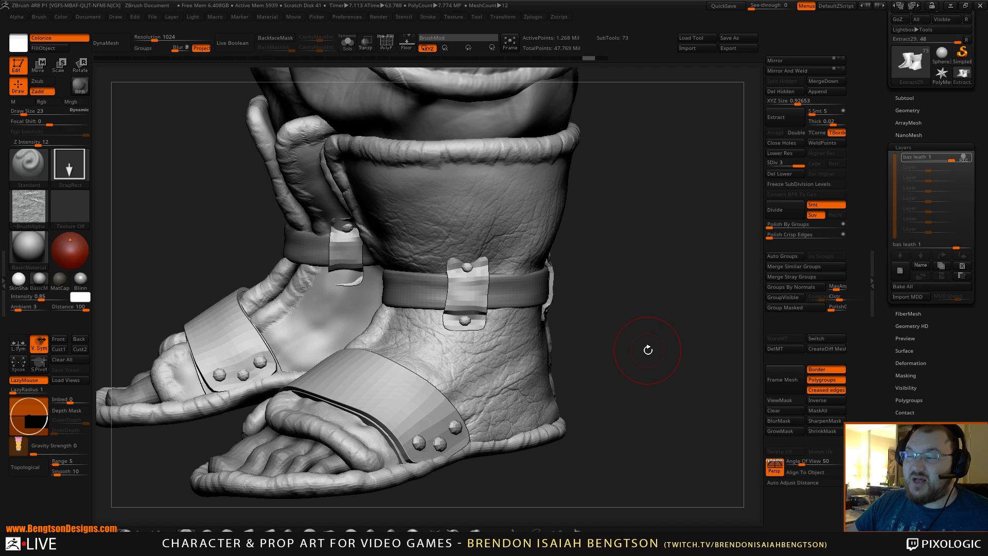
{"action": "left_click_drag", "start_coordinate": [648, 350], "coordinate": [627, 340]}
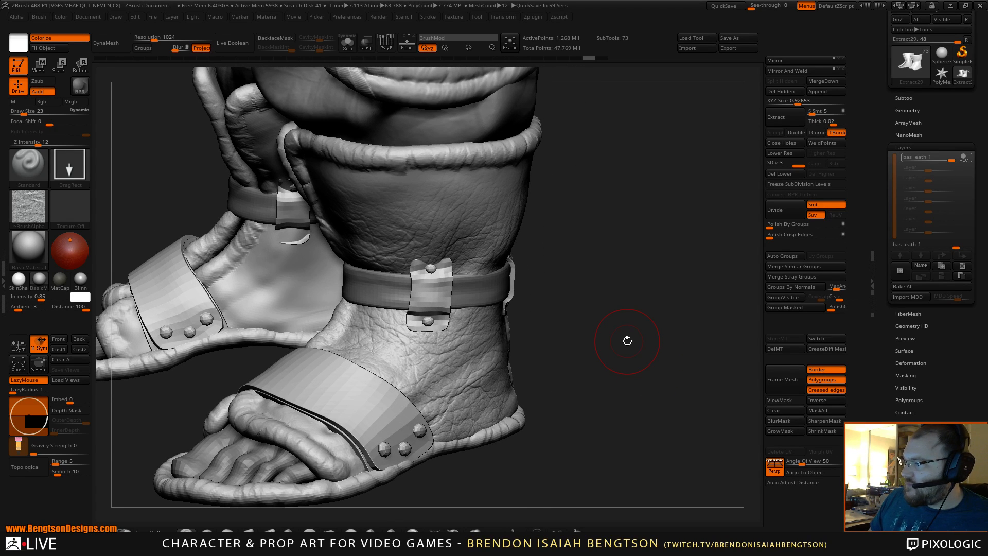
{"action": "mouse_move", "coordinate": [607, 323]}
{"action": "left_mouse_down"}
{"action": "mouse_move", "coordinate": [600, 346]}
{"action": "mouse_move", "coordinate": [614, 313]}
{"action": "left_mouse_up"}
Switch to the Morph brush with a draw size of 23 for fading the leather detail.
{"action": "key", "text": "b"}
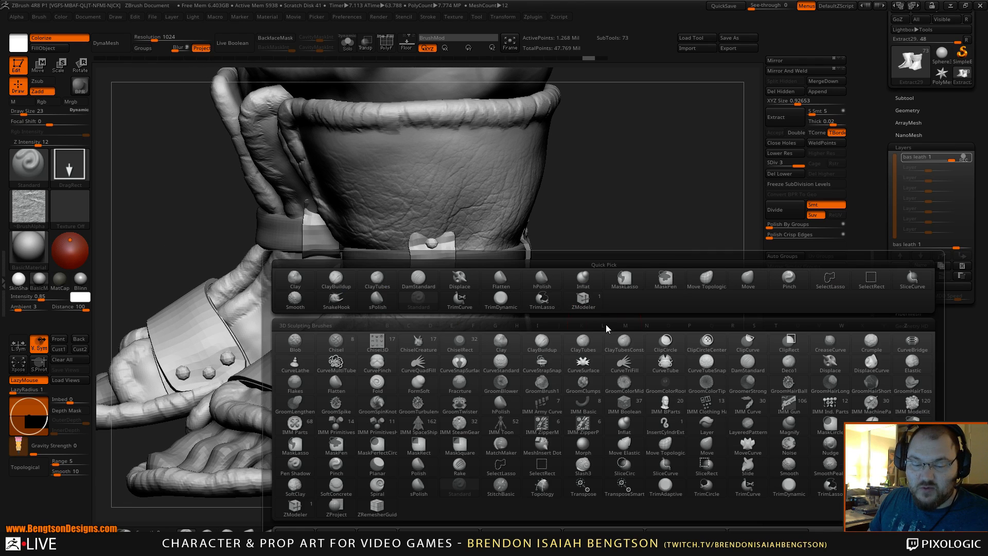
{"action": "key", "text": "m"}
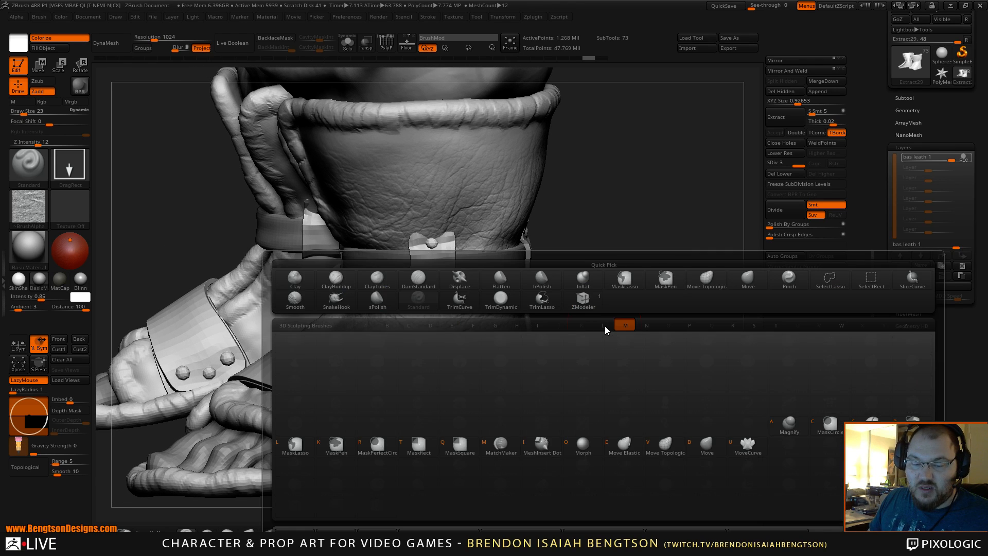
{"action": "left_click", "coordinate": [583, 445]}
{"action": "key", "text": "space"}
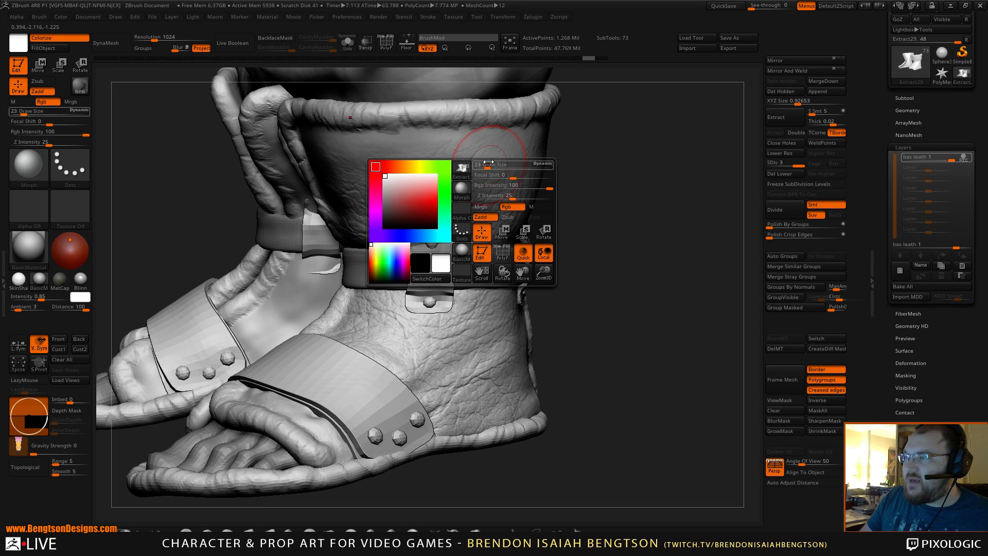
{"action": "left_click_drag", "start_coordinate": [492, 162], "coordinate": [485, 161]}
{"action": "mouse_move", "coordinate": [622, 205]}
{"action": "left_mouse_down", "text": "alt"}
{"action": "mouse_move", "coordinate": [619, 240]}
{"action": "mouse_move", "coordinate": [452, 221]}
{"action": "left_mouse_up", "text": "alt"}
{"action": "mouse_move", "coordinate": [582, 241]}
{"action": "left_mouse_down"}
{"action": "mouse_move", "coordinate": [589, 284]}
{"action": "mouse_move", "coordinate": [517, 262]}
{"action": "left_mouse_up"}
{"action": "key", "text": "space"}
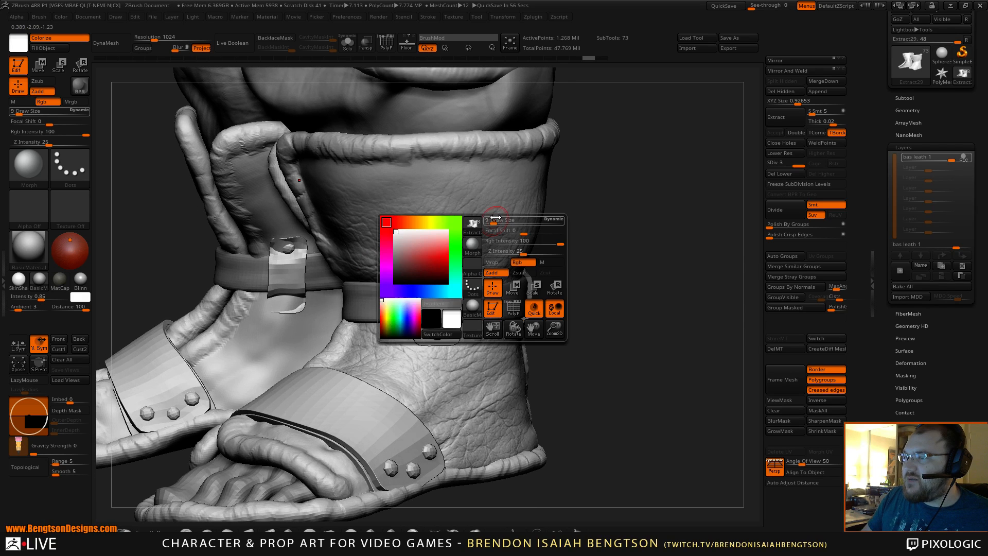
{"action": "left_click", "coordinate": [517, 263]}
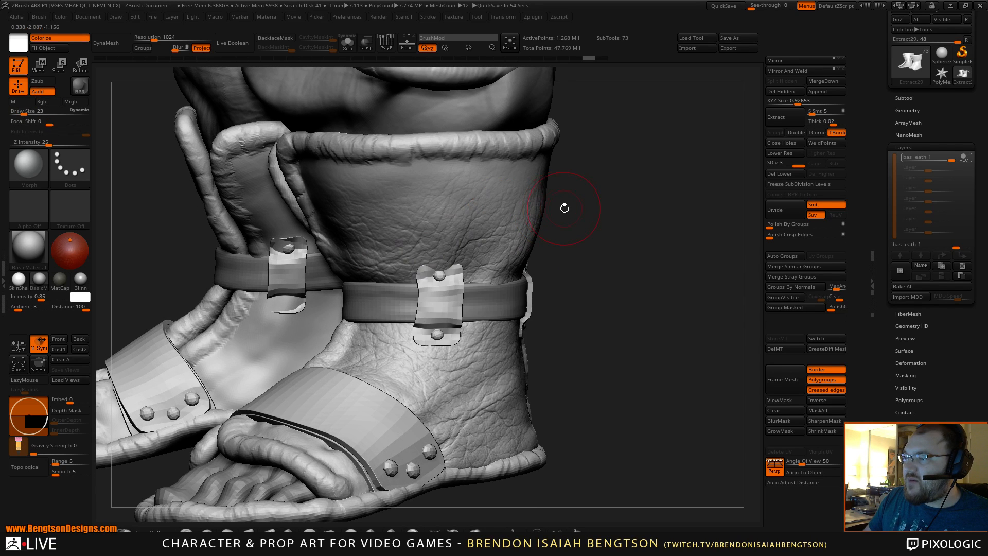
Soften the leather detail with the Morph brush on the front, outer side and rear of the upper leg wrap.
{"action": "mouse_move", "coordinate": [565, 206]}
{"action": "left_mouse_down"}
{"action": "mouse_move", "coordinate": [474, 187]}
{"action": "mouse_move", "coordinate": [463, 220]}
{"action": "mouse_move", "coordinate": [412, 186]}
{"action": "mouse_move", "coordinate": [405, 224]}
{"action": "mouse_move", "coordinate": [437, 199]}
{"action": "left_mouse_up"}
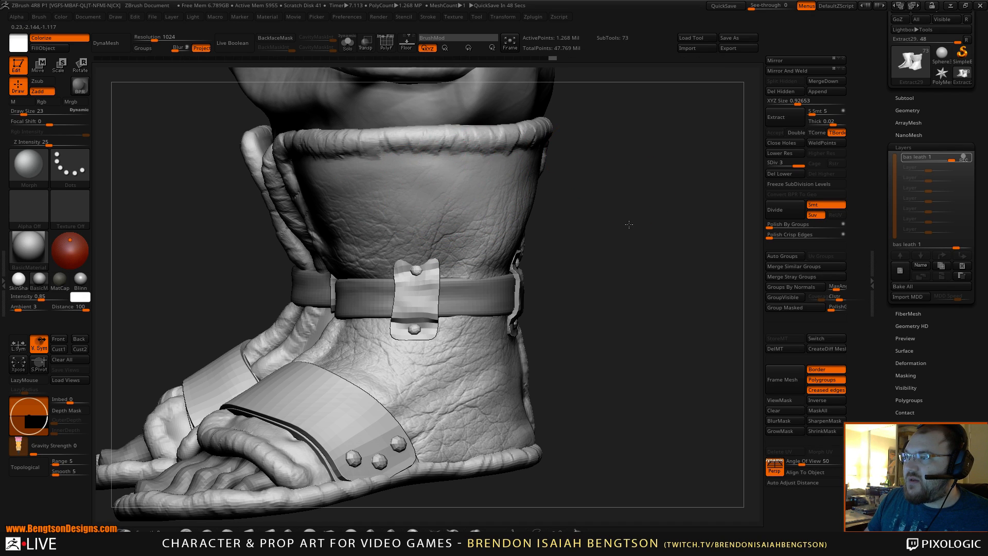
{"action": "mouse_move", "coordinate": [629, 223]}
{"action": "left_mouse_down"}
{"action": "mouse_move", "coordinate": [532, 214]}
{"action": "mouse_move", "coordinate": [547, 203]}
{"action": "left_mouse_up"}
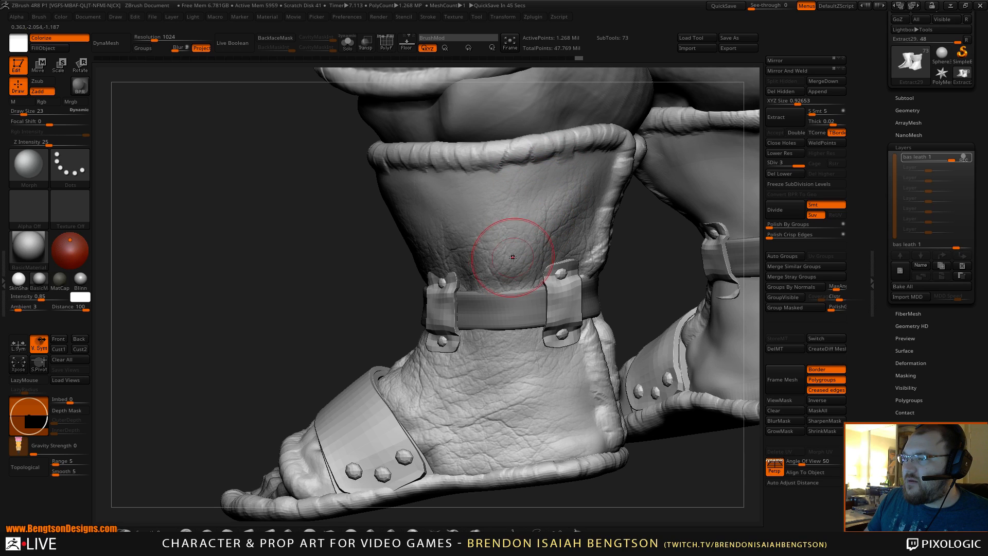
{"action": "left_click_drag", "start_coordinate": [513, 254], "coordinate": [498, 288]}
{"action": "left_click_drag", "start_coordinate": [518, 217], "coordinate": [509, 257]}
{"action": "left_click_drag", "start_coordinate": [506, 267], "coordinate": [491, 272]}
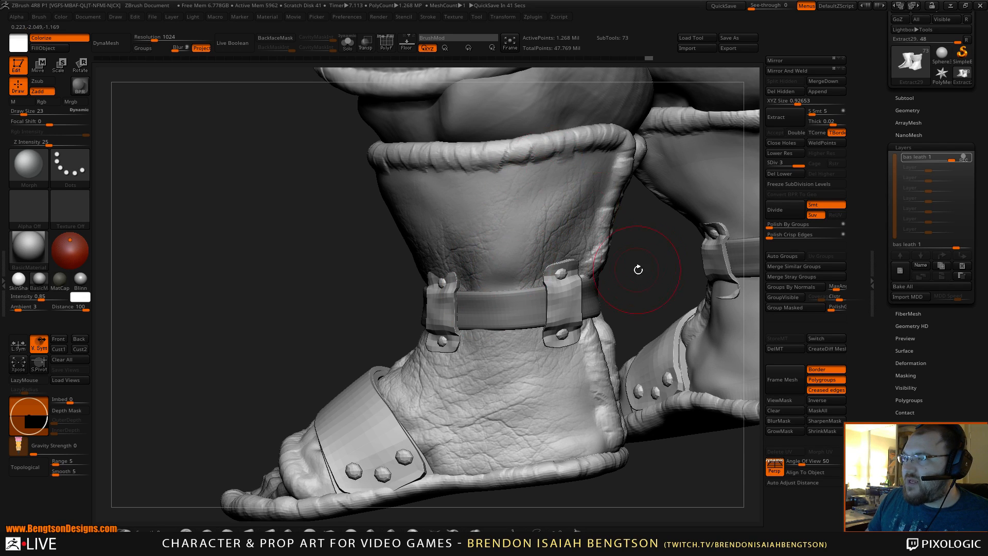
{"action": "left_click_drag", "start_coordinate": [637, 269], "coordinate": [613, 247]}
{"action": "right_click_drag", "start_coordinate": [613, 247], "coordinate": [606, 246]}
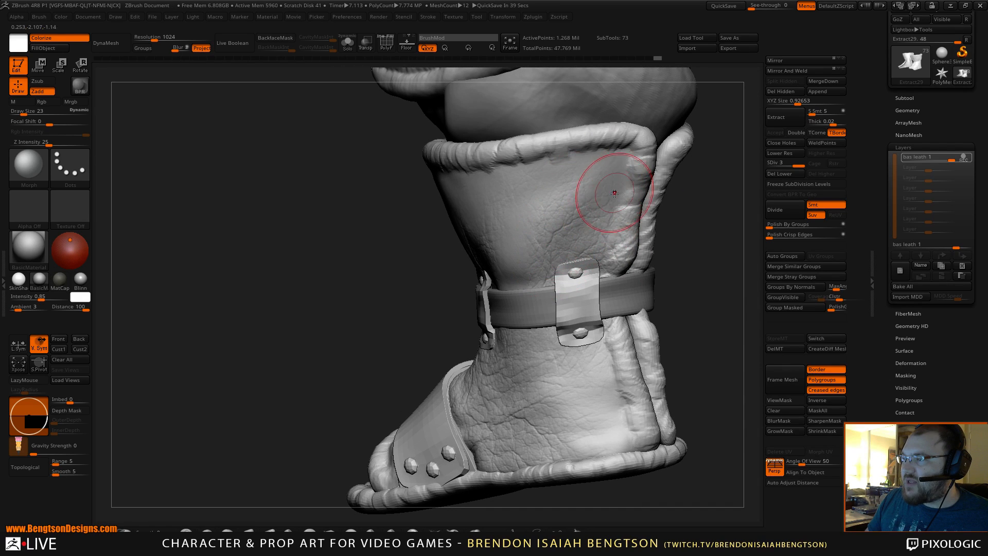
{"action": "mouse_move", "coordinate": [603, 228]}
{"action": "left_mouse_down"}
{"action": "mouse_move", "coordinate": [600, 218]}
{"action": "mouse_move", "coordinate": [585, 256]}
{"action": "left_mouse_up"}
{"action": "left_click_drag", "start_coordinate": [576, 189], "coordinate": [561, 206]}
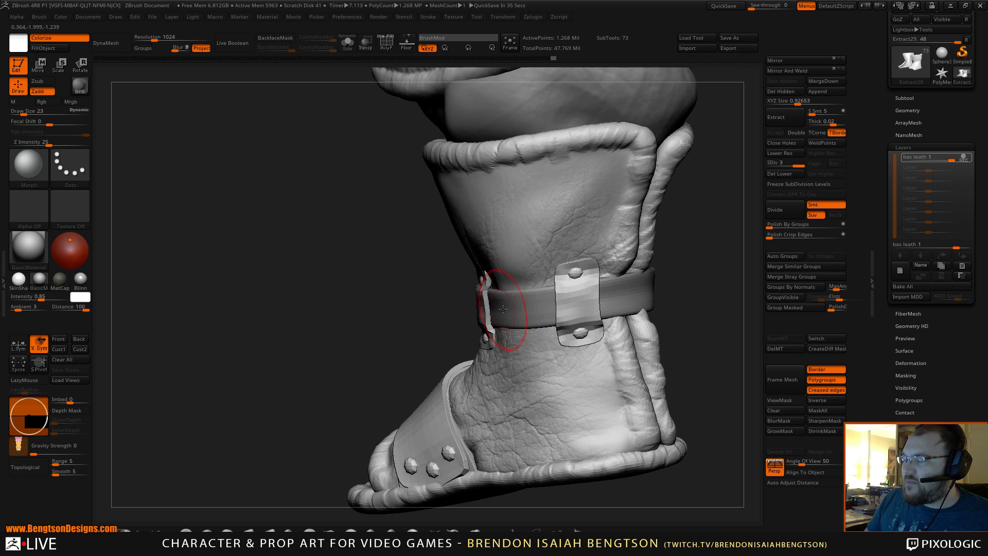
Fade the leather detail around the ankle and heel side of the leg wrap with the Morph brush.
{"action": "mouse_move", "coordinate": [556, 369]}
{"action": "right_mouse_down"}
{"action": "mouse_move", "coordinate": [600, 399]}
{"action": "mouse_move", "coordinate": [507, 324]}
{"action": "right_mouse_up"}
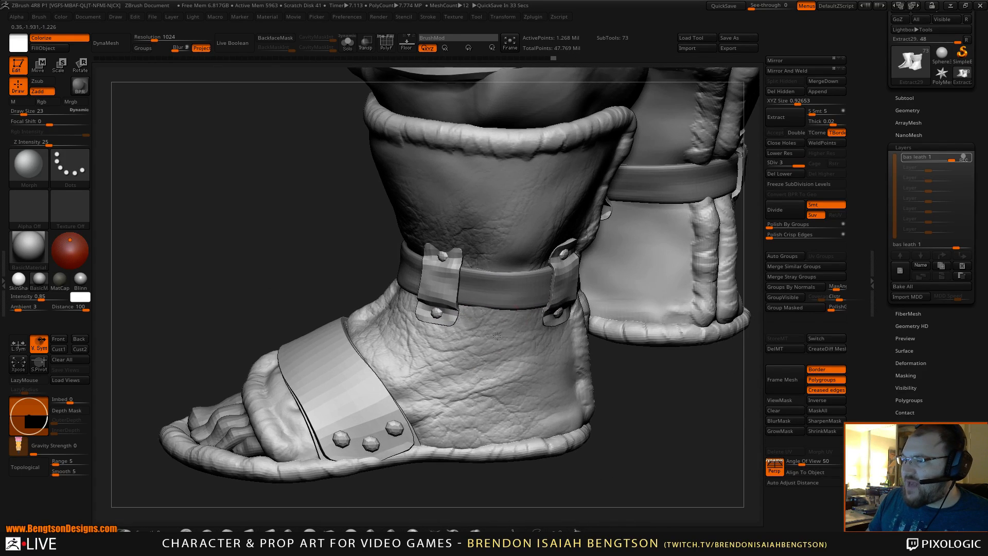
{"action": "mouse_move", "coordinate": [504, 321]}
{"action": "left_mouse_down"}
{"action": "mouse_move", "coordinate": [457, 339]}
{"action": "mouse_move", "coordinate": [499, 323]}
{"action": "mouse_move", "coordinate": [567, 319]}
{"action": "left_mouse_up"}
{"action": "right_click_drag", "start_coordinate": [651, 375], "coordinate": [606, 356]}
{"action": "mouse_move", "coordinate": [580, 310]}
{"action": "left_mouse_down"}
{"action": "mouse_move", "coordinate": [551, 353]}
{"action": "mouse_move", "coordinate": [558, 347]}
{"action": "mouse_move", "coordinate": [514, 349]}
{"action": "left_mouse_up"}
Fade the leather detail along the upper wrap's front edge and isolate the leg wraps to inspect them.
{"action": "right_click_drag", "start_coordinate": [666, 285], "coordinate": [642, 285]}
{"action": "left_click_drag", "start_coordinate": [642, 286], "coordinate": [652, 270]}
{"action": "left_click_drag", "start_coordinate": [605, 267], "coordinate": [624, 291], "text": "alt"}
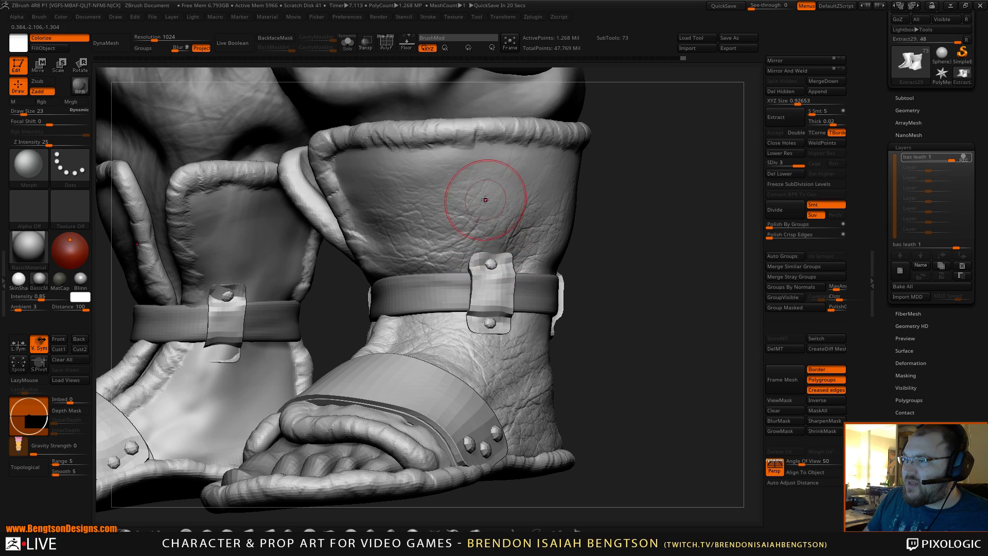
{"action": "left_click_drag", "start_coordinate": [599, 226], "coordinate": [633, 227]}
{"action": "left_click_drag", "start_coordinate": [342, 214], "coordinate": [352, 265]}
{"action": "key", "text": "ctrl+shift+s"}
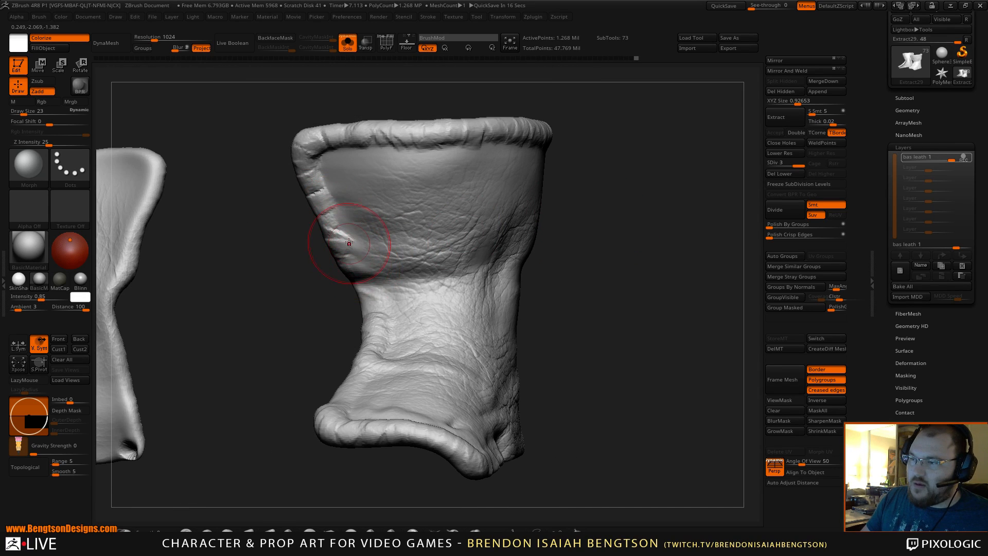
{"action": "left_click_drag", "start_coordinate": [535, 267], "coordinate": [577, 214]}
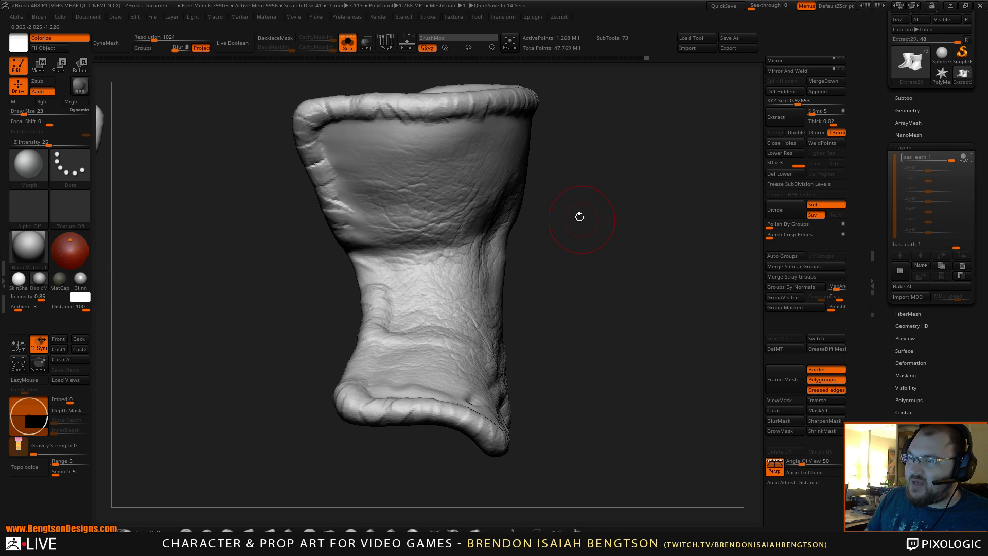
Soften the leather detail with the Morph brush on the upper wrap's front and along the front edge of the foot section.
{"action": "left_click_drag", "start_coordinate": [352, 172], "coordinate": [363, 175]}
{"action": "left_click_drag", "start_coordinate": [364, 176], "coordinate": [415, 175]}
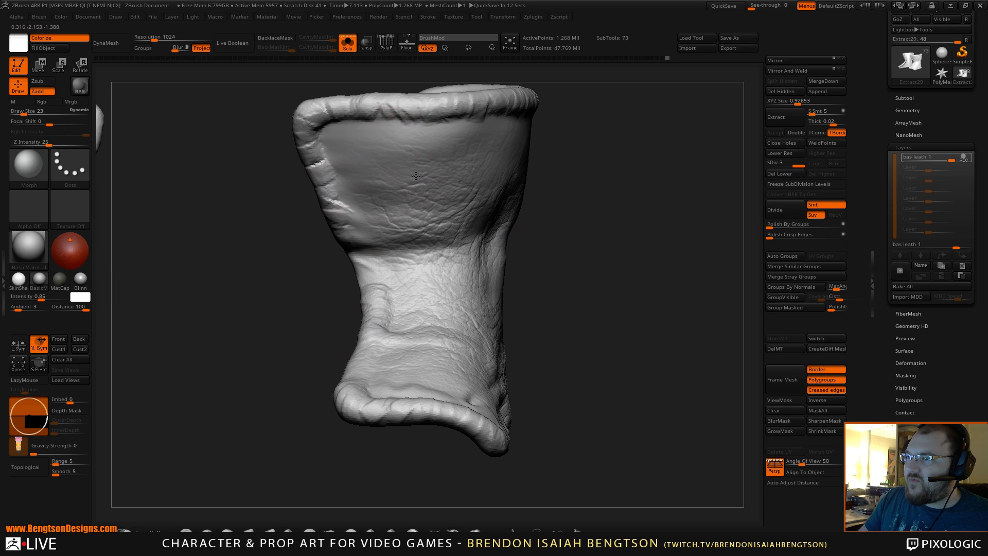
{"action": "left_click_drag", "start_coordinate": [605, 178], "coordinate": [624, 243]}
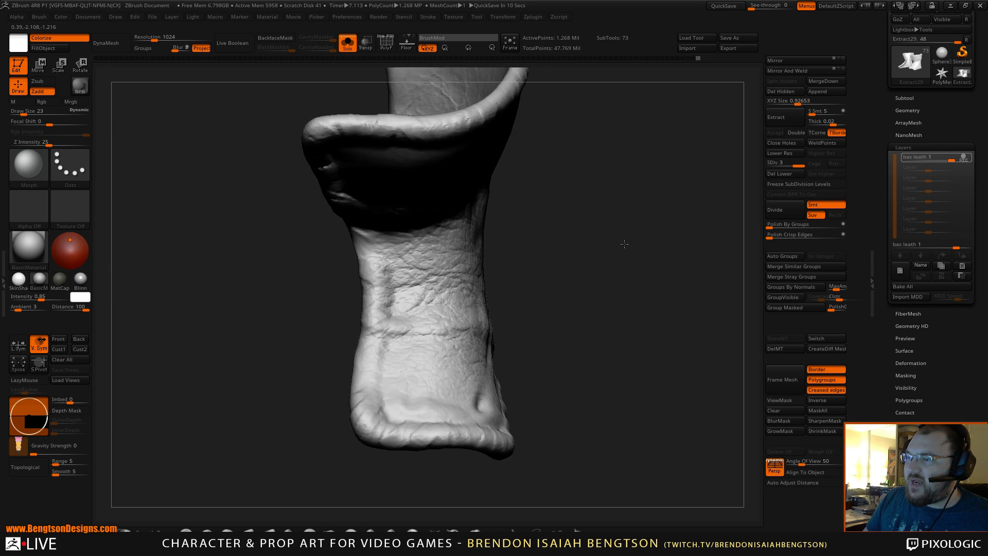
{"action": "mouse_move", "coordinate": [380, 317]}
{"action": "left_mouse_down"}
{"action": "mouse_move", "coordinate": [375, 309]}
{"action": "mouse_move", "coordinate": [364, 403]}
{"action": "left_mouse_up"}
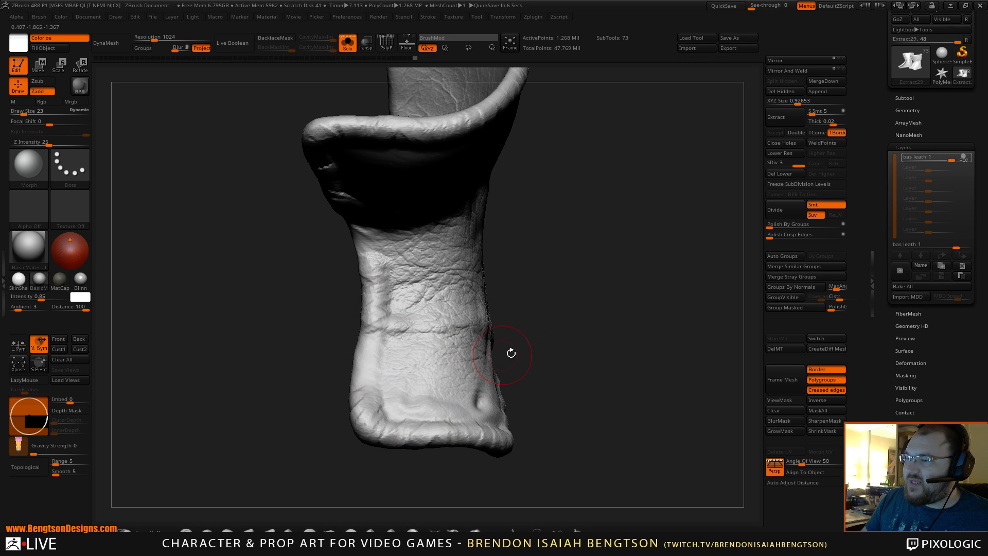
{"action": "left_click_drag", "start_coordinate": [612, 335], "coordinate": [568, 279]}
{"action": "left_click_drag", "start_coordinate": [649, 231], "coordinate": [611, 205]}
{"action": "mouse_move", "coordinate": [652, 283]}
{"action": "left_mouse_down"}
{"action": "mouse_move", "coordinate": [640, 294]}
{"action": "mouse_move", "coordinate": [625, 275]}
{"action": "left_mouse_up"}
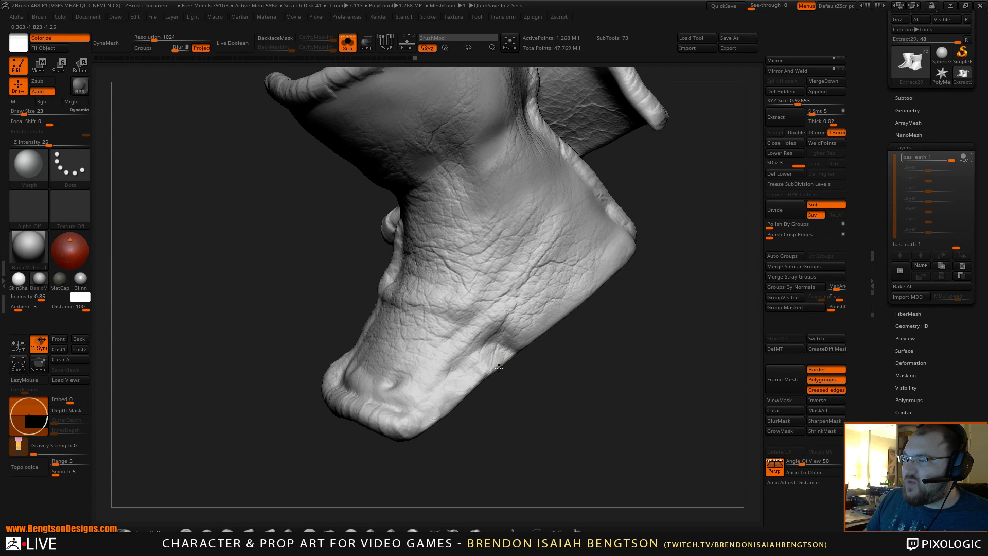
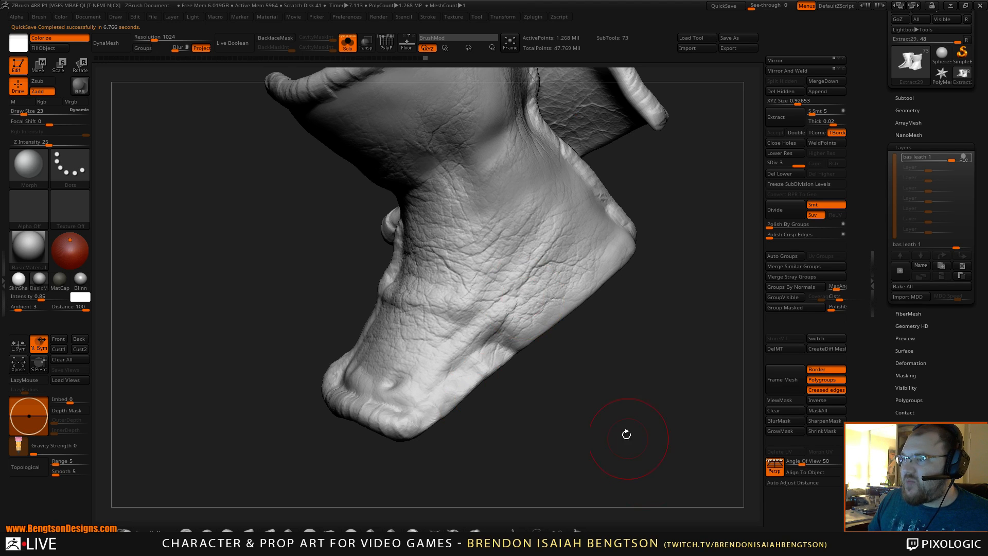
Fade the leather detail in a band around the ankle, where the strap sits, using the Morph brush.
{"action": "mouse_move", "coordinate": [609, 364]}
{"action": "left_mouse_down"}
{"action": "mouse_move", "coordinate": [611, 383]}
{"action": "mouse_move", "coordinate": [604, 220]}
{"action": "mouse_move", "coordinate": [617, 199]}
{"action": "left_mouse_up"}
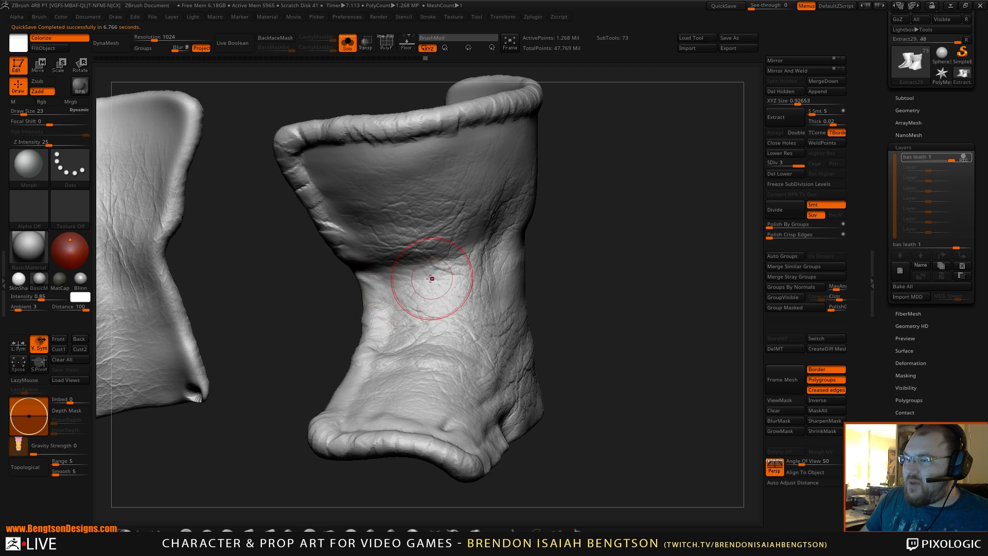
{"action": "left_click_drag", "start_coordinate": [625, 255], "coordinate": [602, 259]}
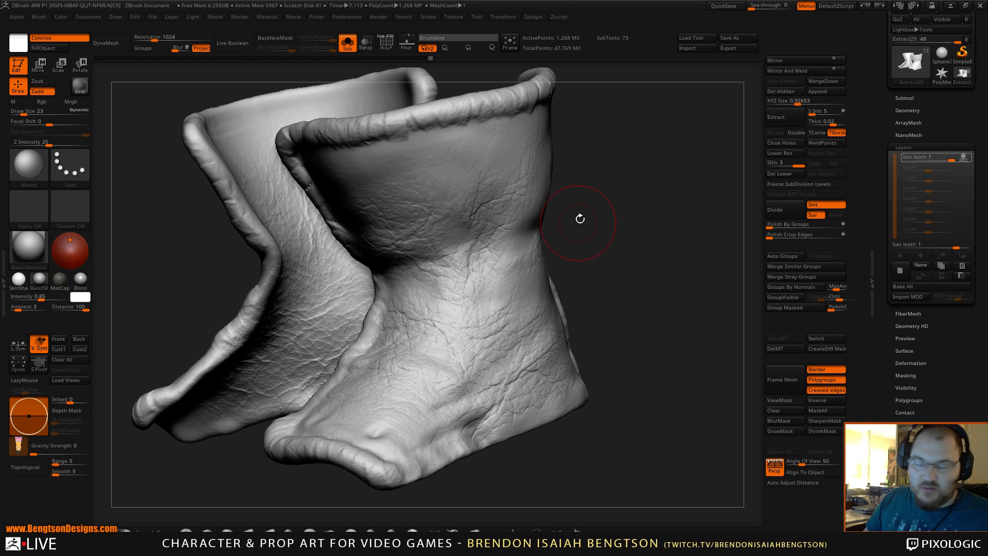
{"action": "key", "text": "alt+s"}
{"action": "key", "text": "alt+s"}
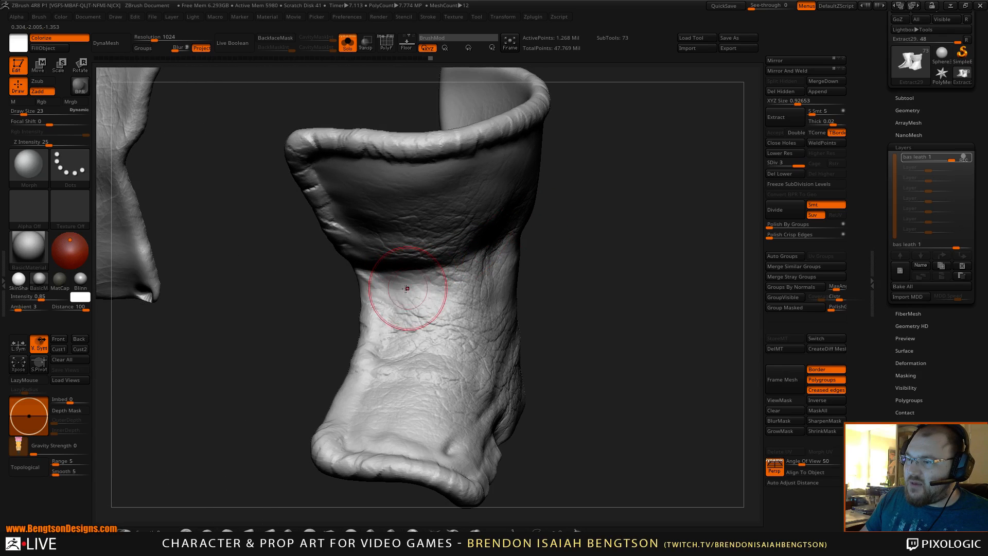
{"action": "left_click_drag", "start_coordinate": [627, 251], "coordinate": [589, 245]}
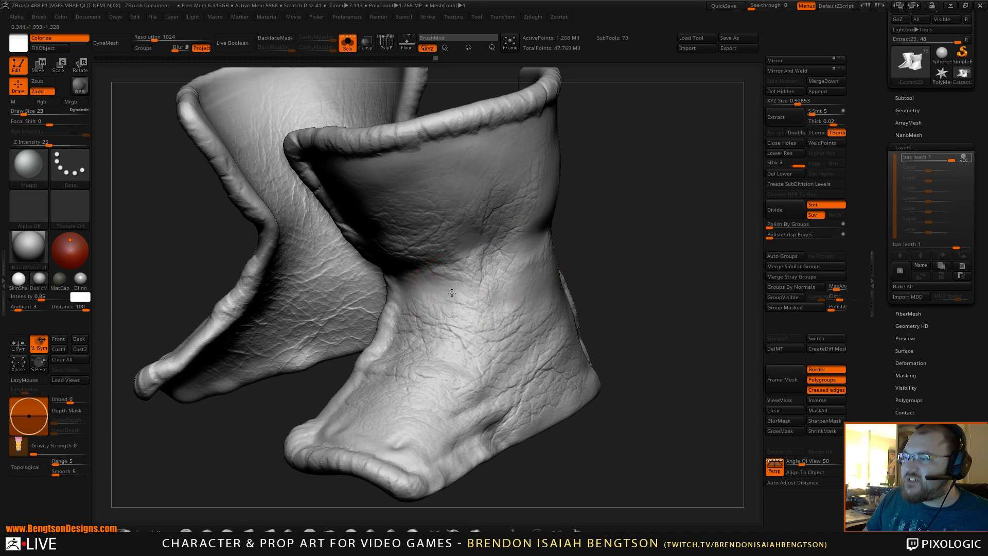
{"action": "mouse_move", "coordinate": [427, 282]}
{"action": "left_mouse_down", "text": "shift"}
{"action": "mouse_move", "coordinate": [410, 287]}
{"action": "mouse_move", "coordinate": [517, 298]}
{"action": "mouse_move", "coordinate": [527, 275]}
{"action": "left_mouse_up", "text": "shift"}
{"action": "mouse_move", "coordinate": [643, 245]}
{"action": "left_mouse_down"}
{"action": "mouse_move", "coordinate": [578, 239]}
{"action": "mouse_move", "coordinate": [526, 281]}
{"action": "mouse_move", "coordinate": [539, 291]}
{"action": "left_mouse_up"}
{"action": "key", "text": "alt+s"}
{"action": "key", "text": "alt+s"}
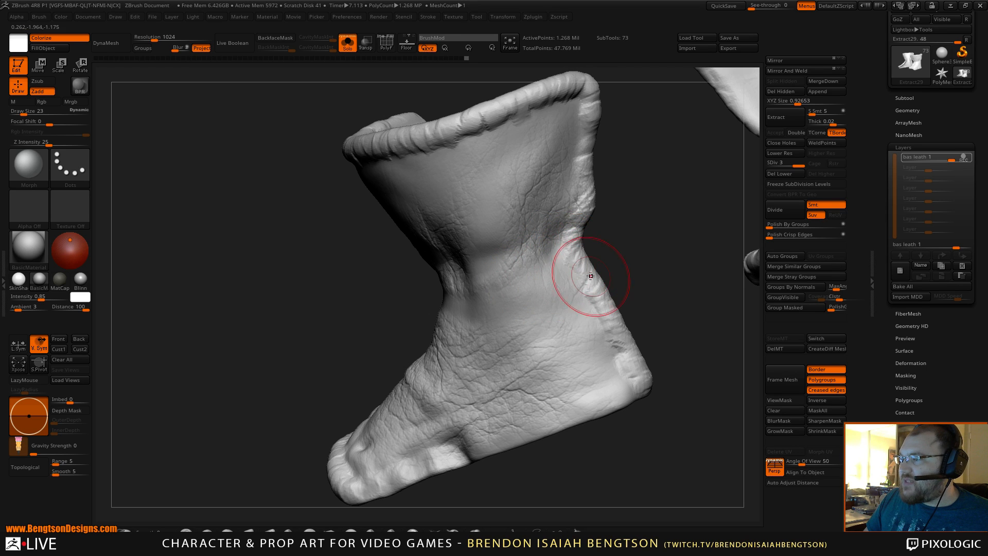
{"action": "left_click_drag", "start_coordinate": [606, 239], "coordinate": [572, 245]}
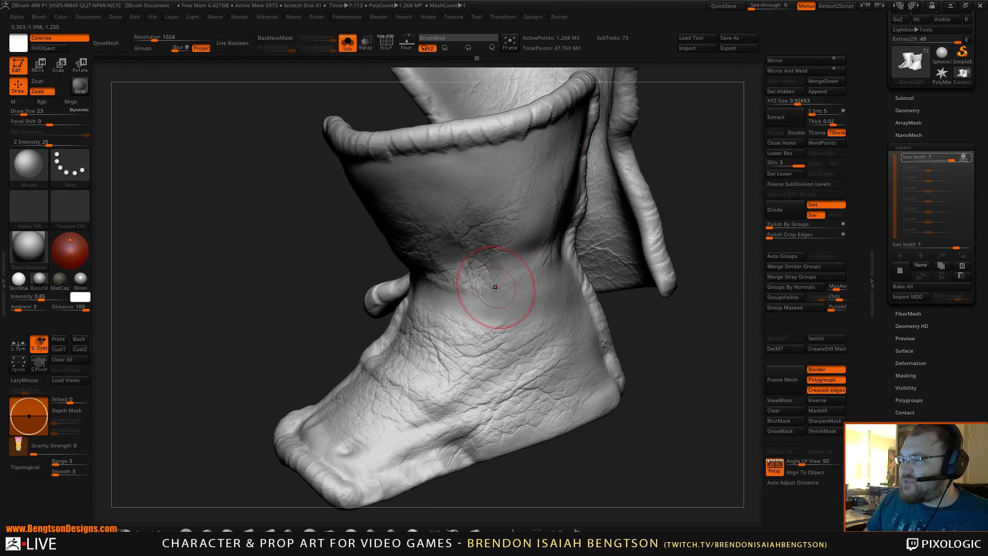
{"action": "left_click_drag", "start_coordinate": [524, 281], "coordinate": [537, 297]}
{"action": "left_click_drag", "start_coordinate": [647, 305], "coordinate": [646, 274]}
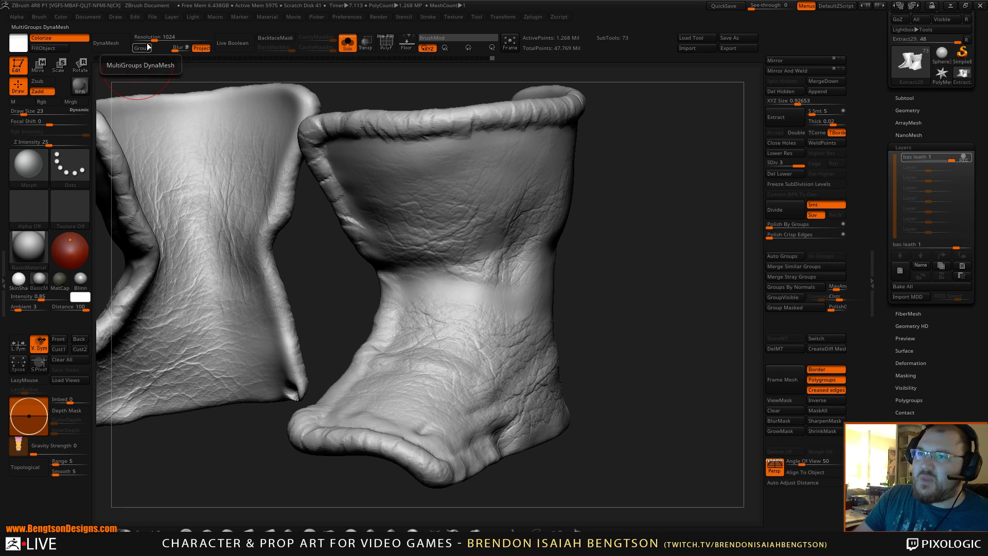
Enable BackfaceMask and remove the leather detail from the inner surfaces of the leg wrap with the Morph brush.
{"action": "left_click", "coordinate": [276, 36]}
{"action": "left_click_drag", "start_coordinate": [641, 273], "coordinate": [638, 276]}
{"action": "left_click_drag", "start_coordinate": [547, 459], "coordinate": [439, 452], "text": "alt"}
{"action": "left_click_drag", "start_coordinate": [439, 452], "coordinate": [478, 431]}
{"action": "mouse_move", "coordinate": [478, 329]}
{"action": "left_mouse_down"}
{"action": "mouse_move", "coordinate": [481, 362]}
{"action": "mouse_move", "coordinate": [541, 376]}
{"action": "mouse_move", "coordinate": [442, 373]}
{"action": "mouse_move", "coordinate": [471, 396]}
{"action": "mouse_move", "coordinate": [430, 382]}
{"action": "left_mouse_up"}
{"action": "mouse_move", "coordinate": [656, 303]}
{"action": "left_mouse_down"}
{"action": "mouse_move", "coordinate": [596, 289]}
{"action": "mouse_move", "coordinate": [655, 289]}
{"action": "mouse_move", "coordinate": [663, 224]}
{"action": "mouse_move", "coordinate": [690, 223]}
{"action": "mouse_move", "coordinate": [604, 211]}
{"action": "mouse_move", "coordinate": [556, 288]}
{"action": "mouse_move", "coordinate": [427, 257]}
{"action": "mouse_move", "coordinate": [554, 386]}
{"action": "left_mouse_up"}
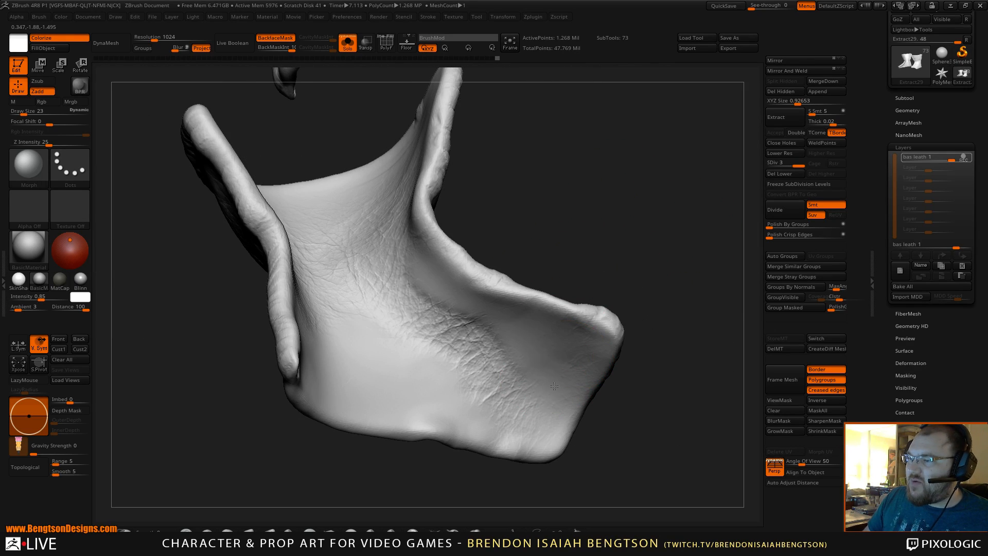
{"action": "mouse_move", "coordinate": [573, 342]}
{"action": "left_mouse_down"}
{"action": "mouse_move", "coordinate": [494, 365]}
{"action": "mouse_move", "coordinate": [511, 392]}
{"action": "left_mouse_up"}
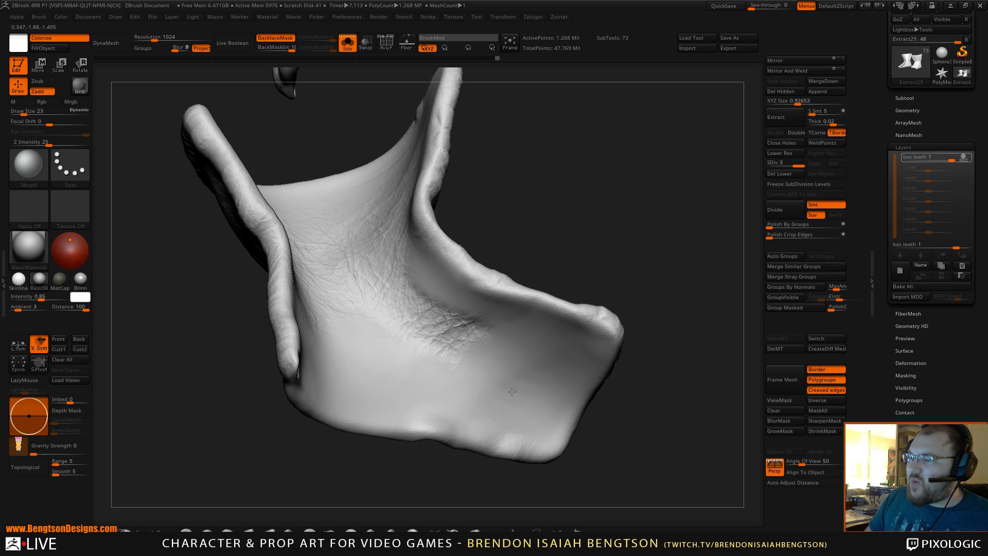
{"action": "mouse_move", "coordinate": [519, 443]}
{"action": "left_mouse_down"}
{"action": "mouse_move", "coordinate": [412, 288]}
{"action": "mouse_move", "coordinate": [476, 324]}
{"action": "mouse_move", "coordinate": [377, 326]}
{"action": "left_mouse_up"}
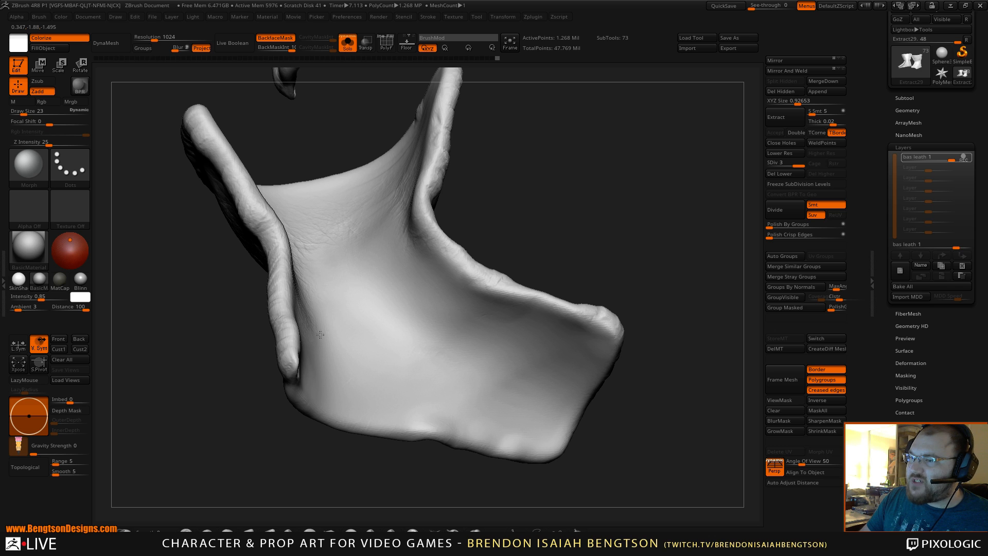
{"action": "mouse_move", "coordinate": [516, 205]}
{"action": "left_mouse_down"}
{"action": "mouse_move", "coordinate": [544, 258]}
{"action": "mouse_move", "coordinate": [470, 232]}
{"action": "left_mouse_up"}
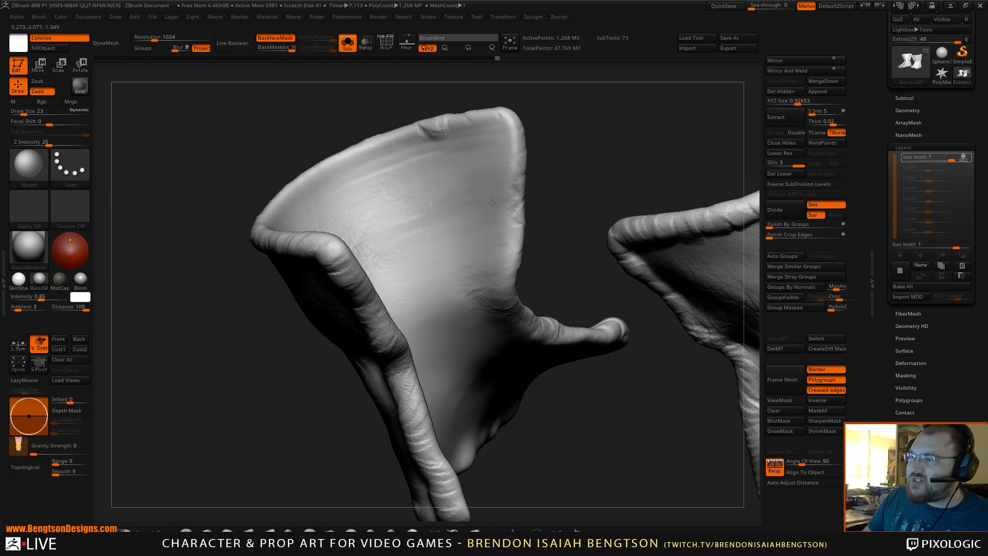
{"action": "mouse_move", "coordinate": [474, 286]}
{"action": "left_mouse_down"}
{"action": "mouse_move", "coordinate": [520, 194]}
{"action": "mouse_move", "coordinate": [410, 195]}
{"action": "mouse_move", "coordinate": [376, 267]}
{"action": "left_mouse_up"}
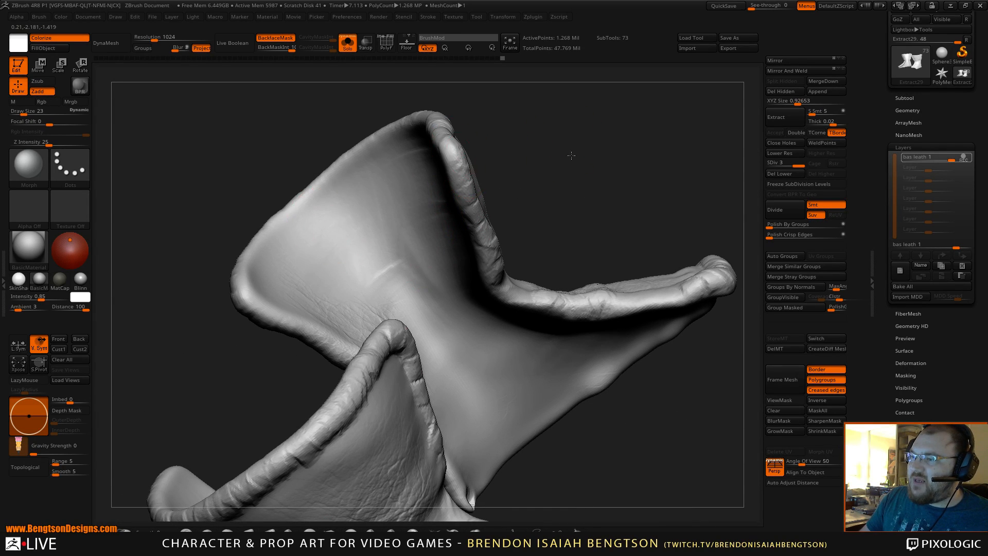
{"action": "mouse_move", "coordinate": [569, 156]}
{"action": "left_mouse_down"}
{"action": "mouse_move", "coordinate": [529, 161]}
{"action": "mouse_move", "coordinate": [535, 175]}
{"action": "mouse_move", "coordinate": [601, 167]}
{"action": "mouse_move", "coordinate": [613, 131]}
{"action": "mouse_move", "coordinate": [595, 123]}
{"action": "left_mouse_up"}
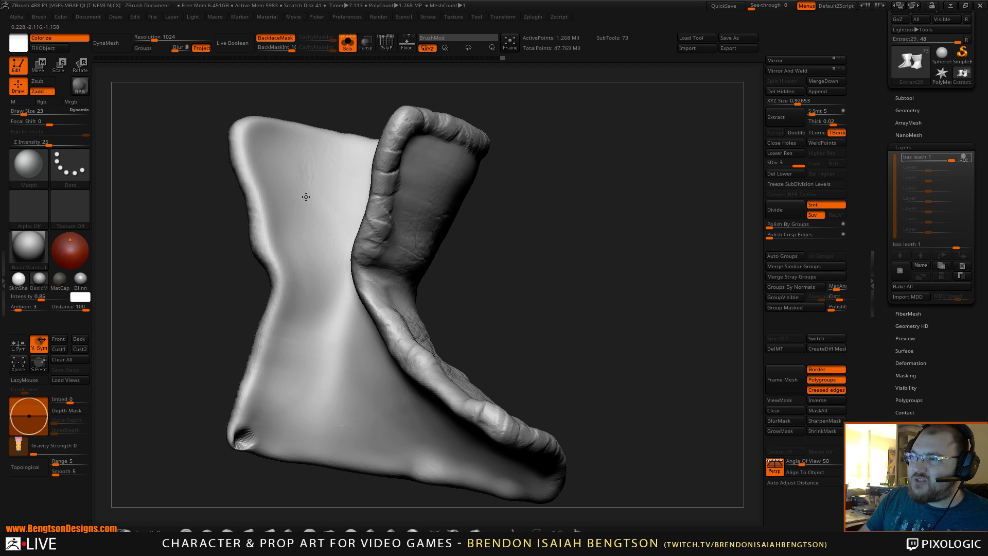
{"action": "left_click_drag", "start_coordinate": [547, 253], "coordinate": [484, 275]}
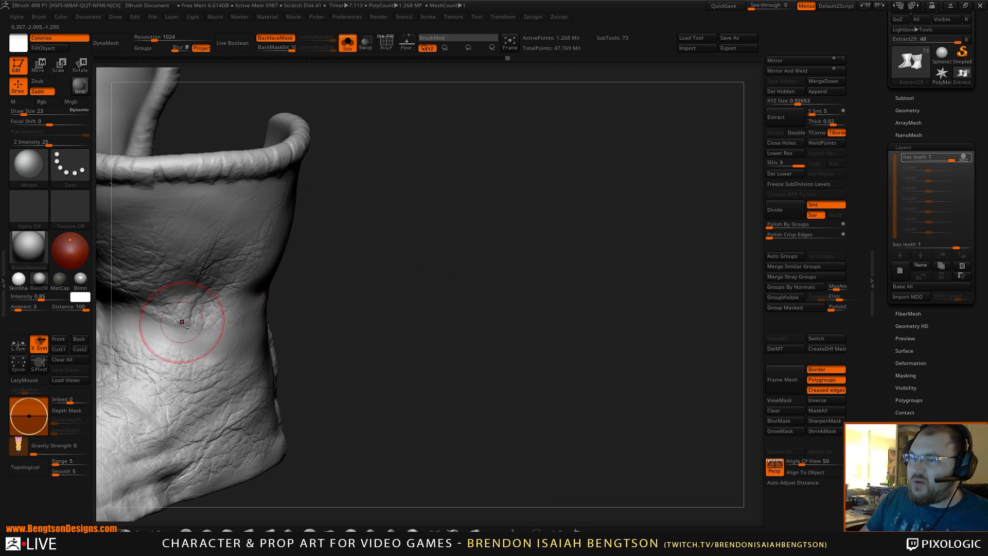
Fade the leather detail on top of the foot section, where the wide foot strap covers it.
{"action": "right_click_drag", "start_coordinate": [180, 324], "coordinate": [424, 247], "text": "alt"}
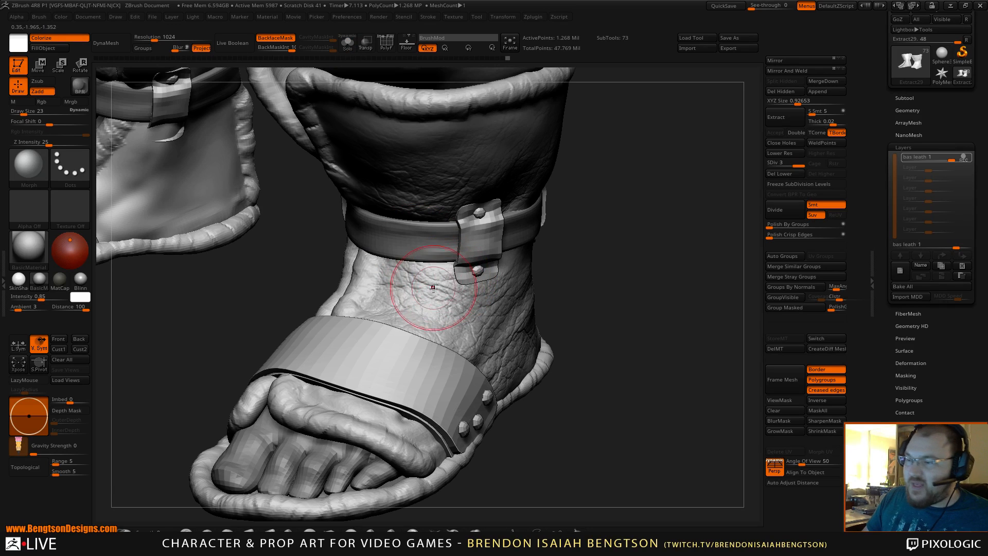
{"action": "right_click_drag", "start_coordinate": [581, 288], "coordinate": [378, 353]}
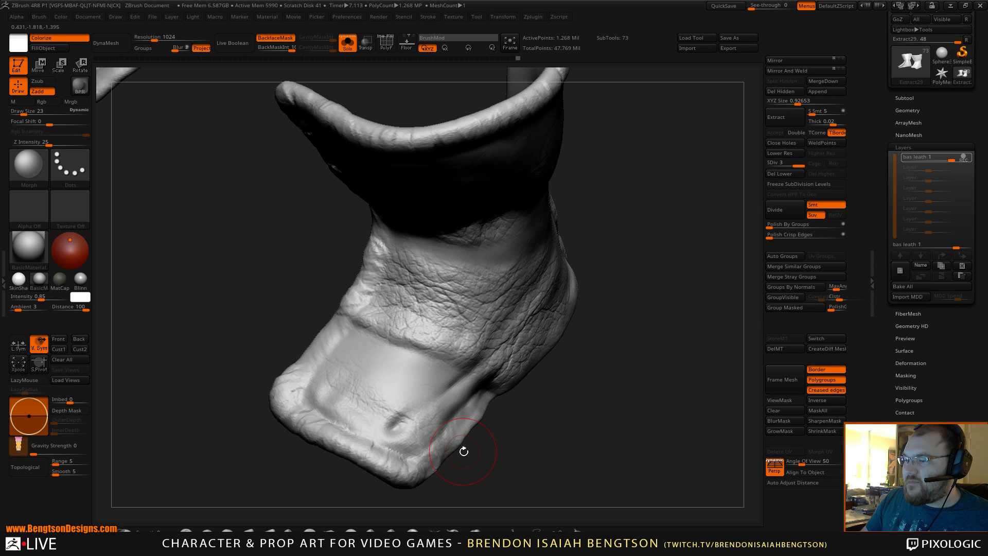
{"action": "right_click_drag", "start_coordinate": [463, 450], "coordinate": [546, 260]}
Show the complete boots and examine the leather detail on the wraps around the straps from several angles.
{"action": "key", "text": "alt+s"}
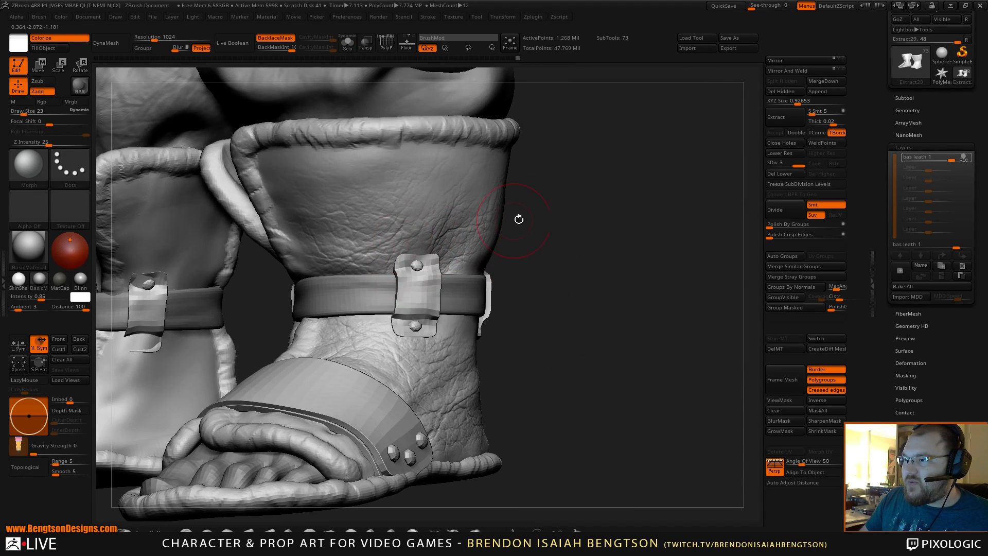
{"action": "right_click_drag", "start_coordinate": [519, 219], "coordinate": [571, 217]}
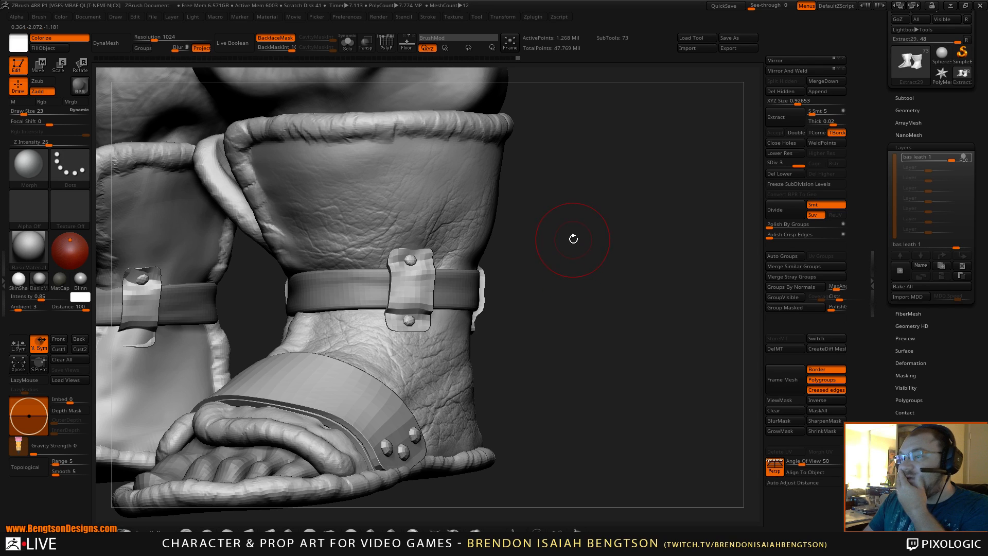
{"action": "right_click_drag", "start_coordinate": [573, 290], "coordinate": [571, 250]}
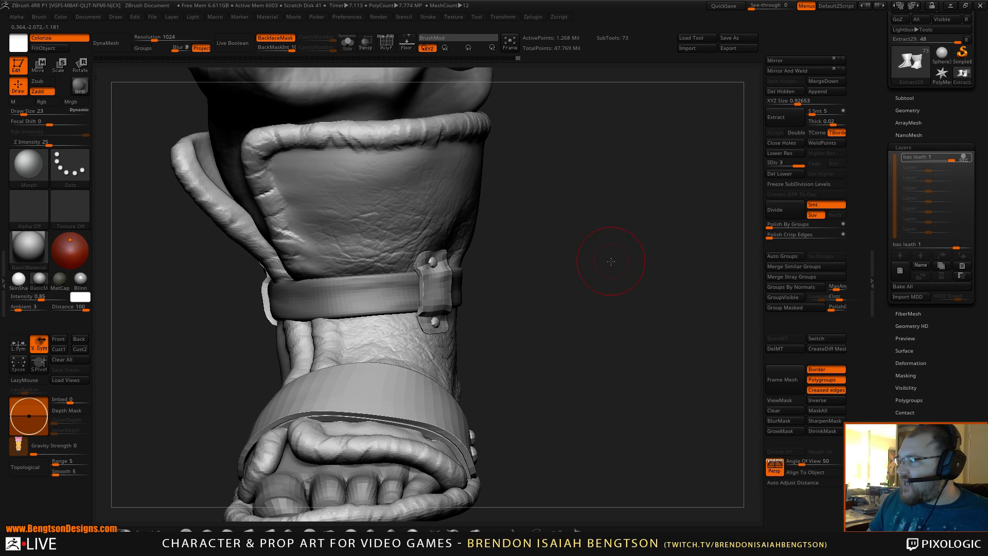
{"action": "right_click_drag", "start_coordinate": [611, 261], "coordinate": [620, 234]}
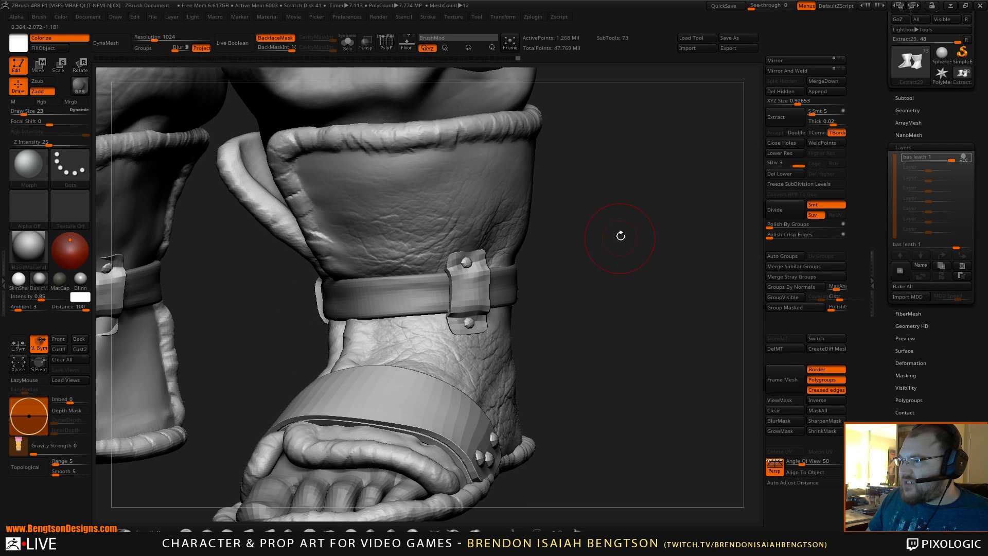
{"action": "right_click_drag", "start_coordinate": [628, 292], "coordinate": [503, 330]}
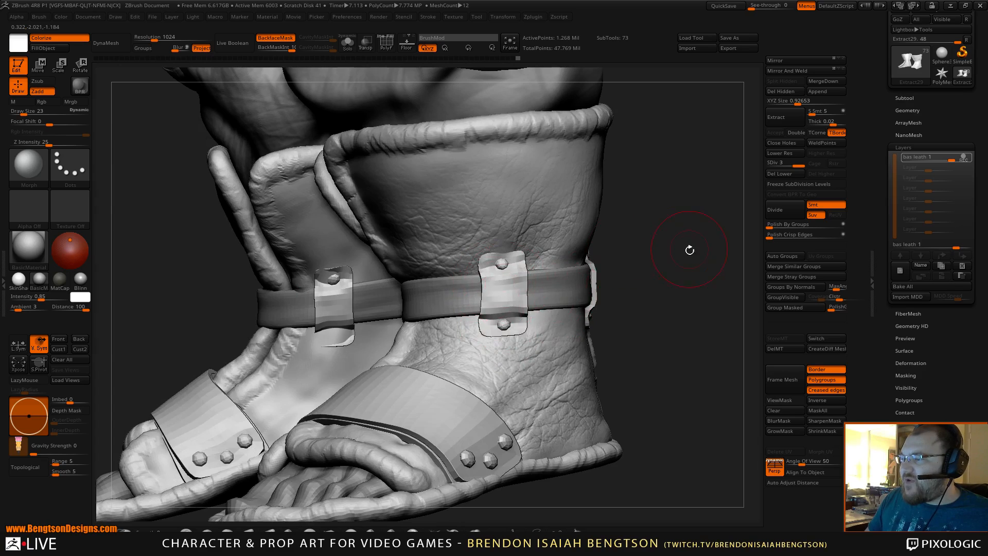
{"action": "right_click_drag", "start_coordinate": [690, 249], "coordinate": [578, 331]}
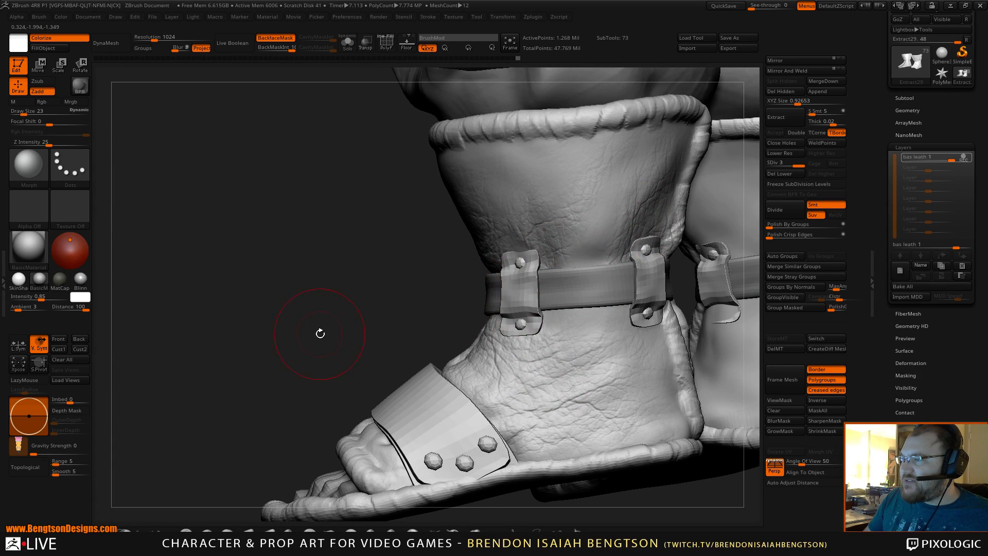
{"action": "right_click_drag", "start_coordinate": [319, 331], "coordinate": [482, 249]}
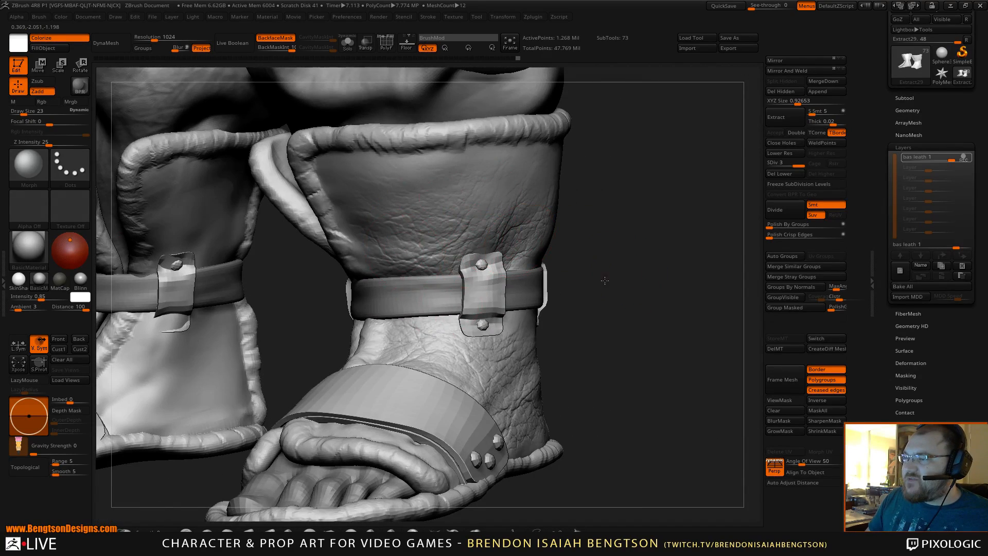
{"action": "mouse_move", "coordinate": [584, 243]}
{"action": "right_mouse_down"}
{"action": "mouse_move", "coordinate": [609, 268]}
{"action": "mouse_move", "coordinate": [597, 254]}
{"action": "right_mouse_up"}
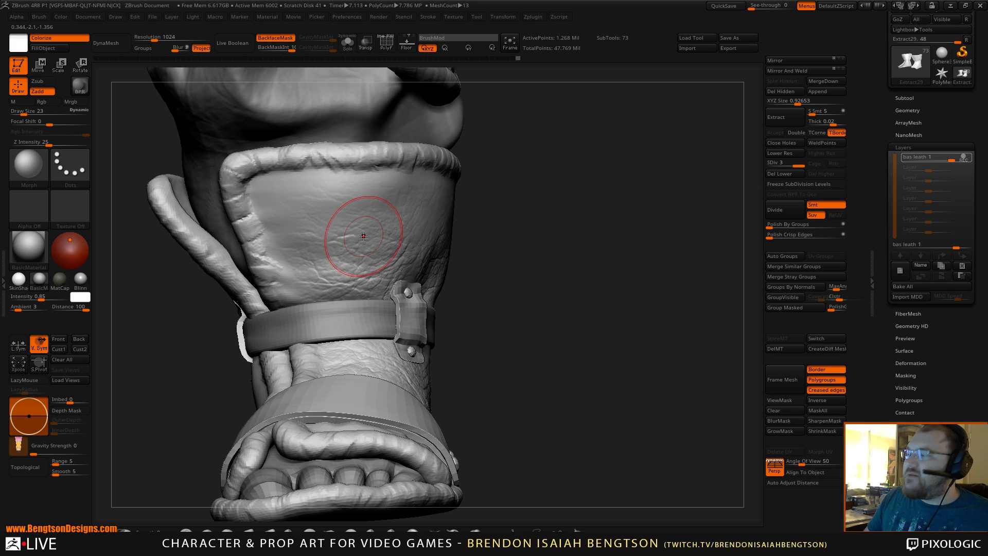
Switch to the DamStandard brush.
{"action": "key", "text": "b"}
{"action": "key", "text": "d"}
{"action": "key", "text": "s"}
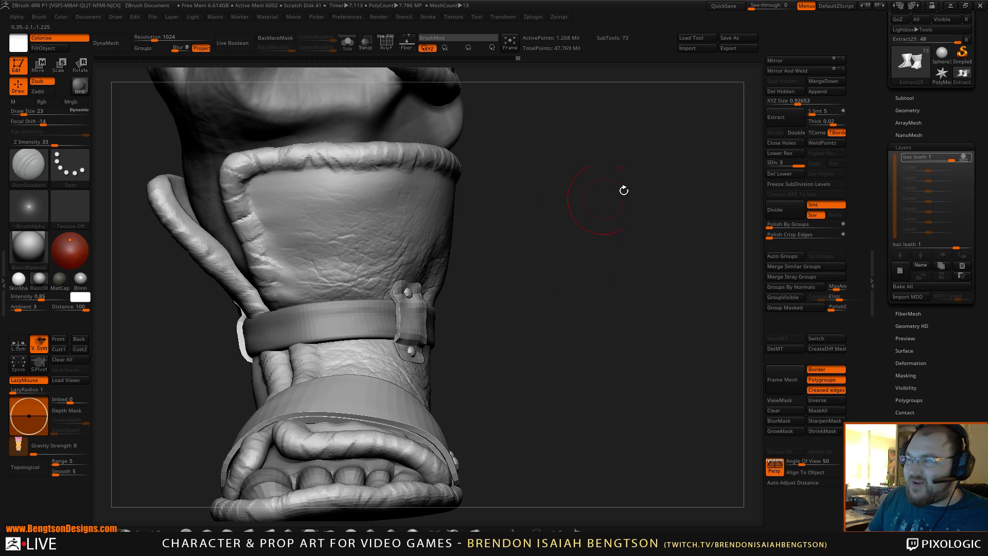
Add a new sculpting layer to the leg wraps and name it "leath sculpt".
{"action": "left_click", "coordinate": [899, 270]}
{"action": "left_click", "coordinate": [920, 265]}
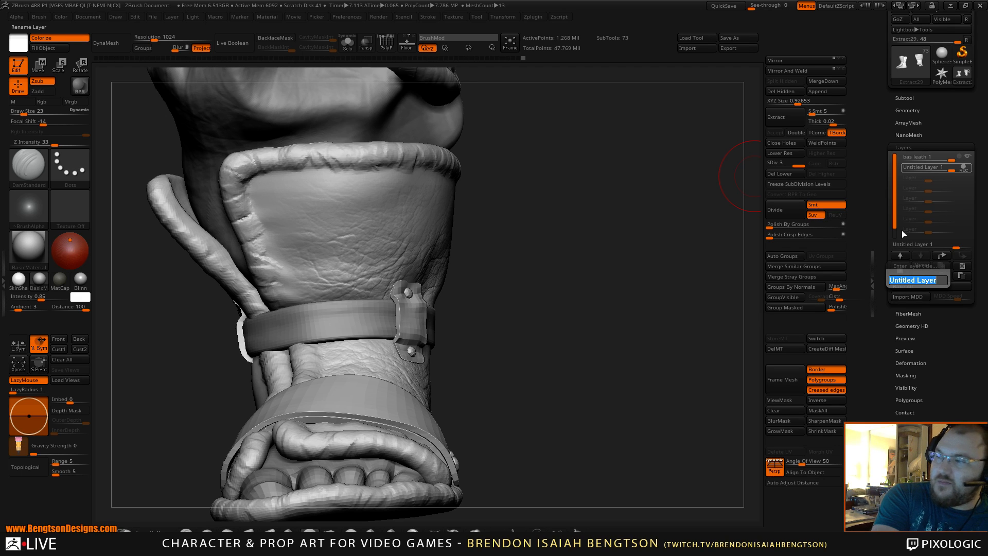
{"action": "type", "text": "leath sculpt"}
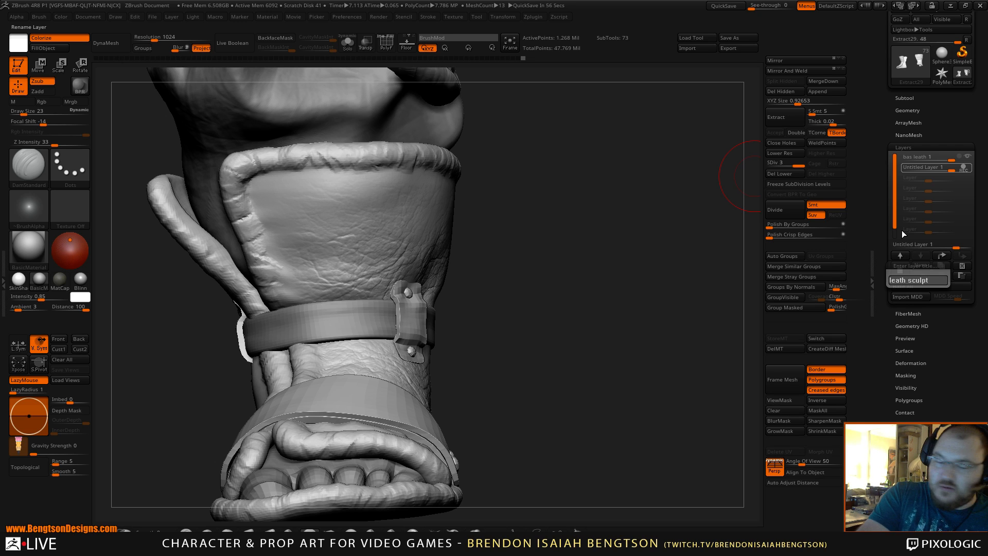
{"action": "key", "text": "Return"}
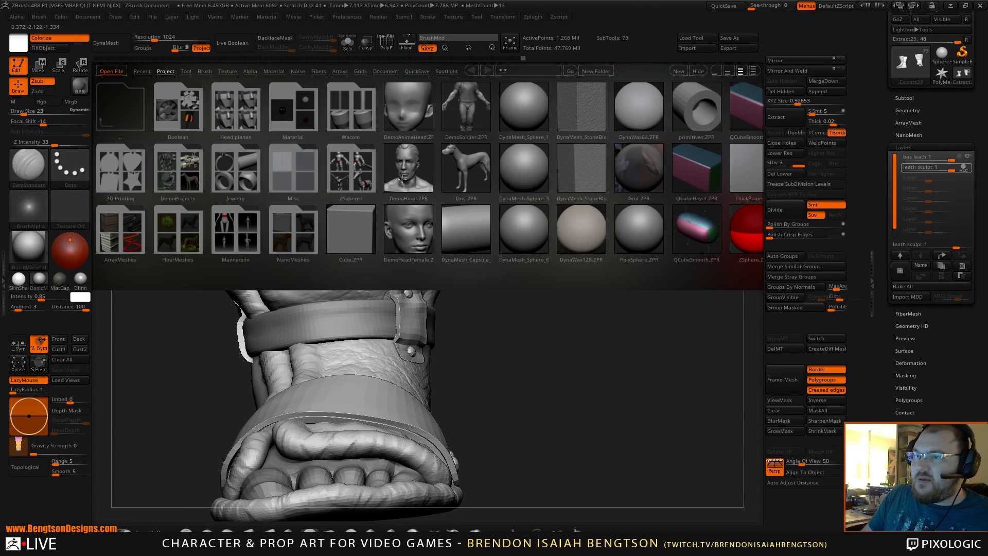
Load the Orb_Cracks brush from the ZBrushes - Shortcut folder of the brush library.
{"action": "left_click", "coordinate": [205, 72]}
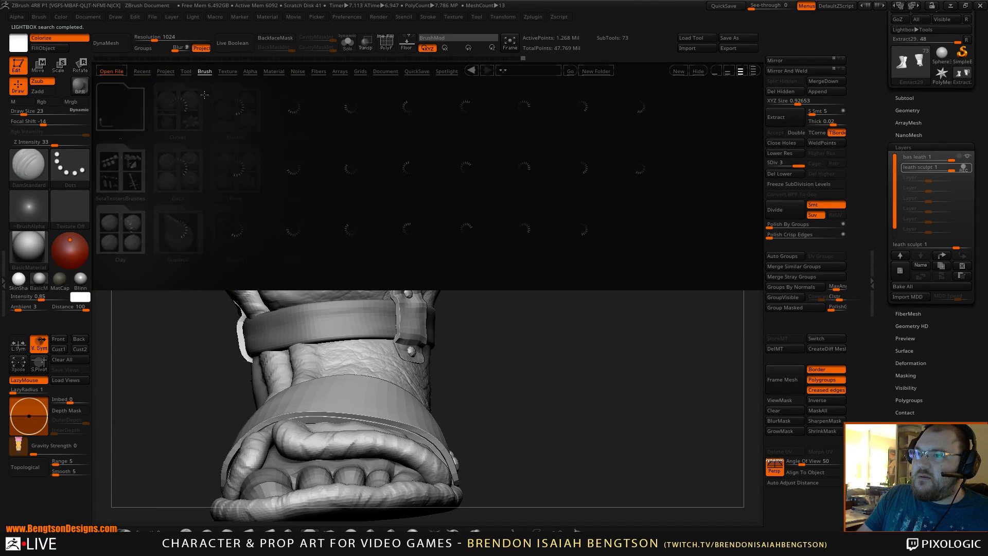
{"action": "left_click_drag", "start_coordinate": [656, 167], "coordinate": [590, 175]}
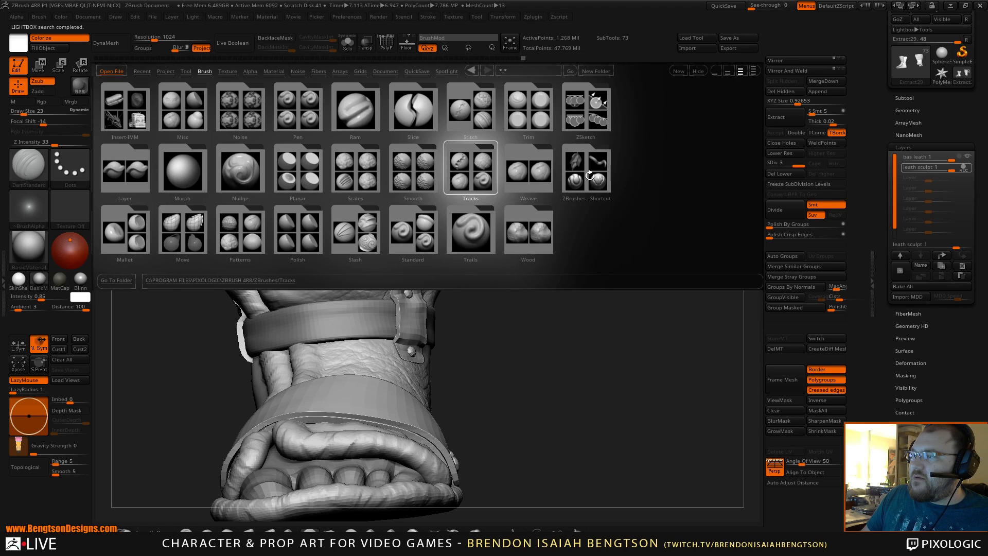
{"action": "double_click", "coordinate": [590, 175]}
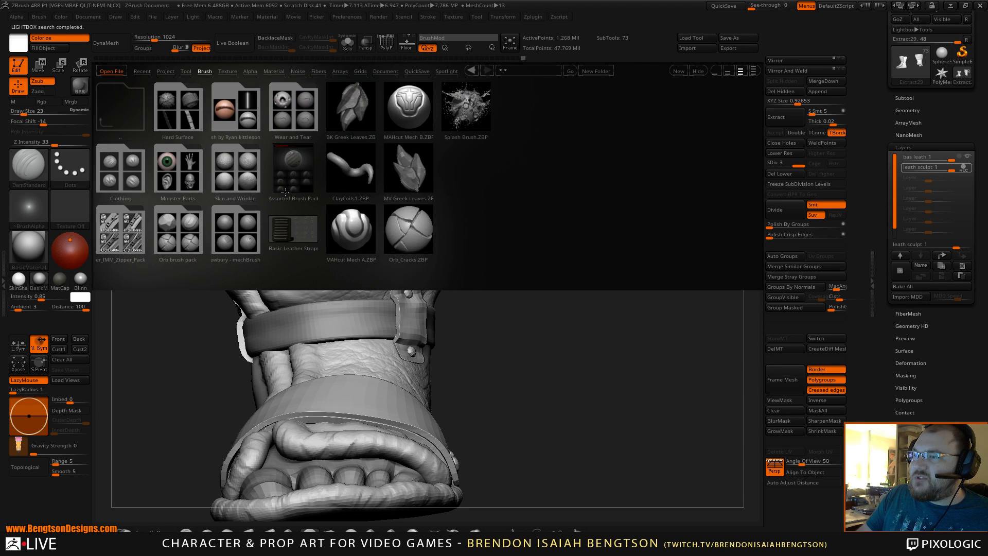
{"action": "double_click", "coordinate": [405, 228]}
Turn off Rgb for the cracks brush and reduce its draw size to 2.
{"action": "key", "text": "space"}
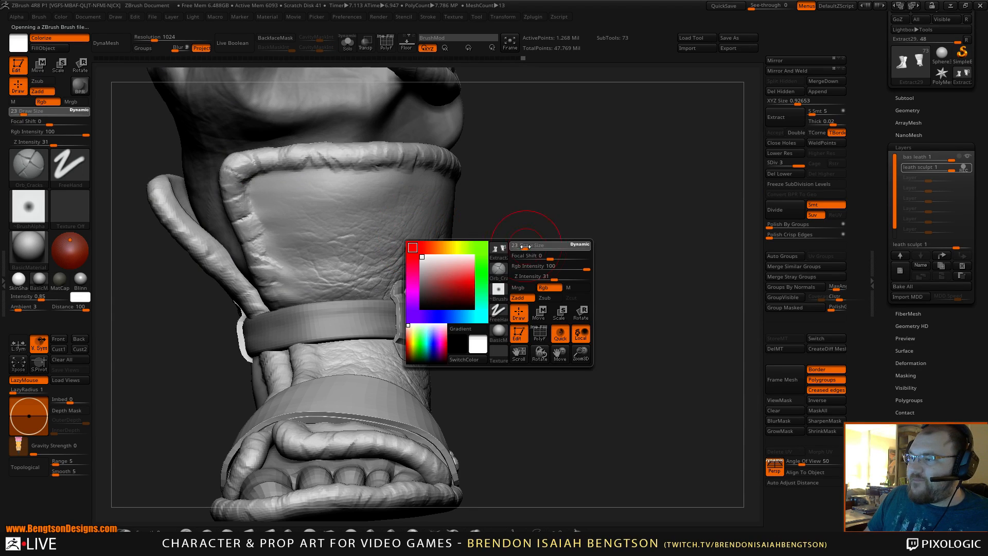
{"action": "mouse_move", "coordinate": [518, 247]}
{"action": "left_mouse_down"}
{"action": "mouse_move", "coordinate": [580, 214]}
{"action": "mouse_move", "coordinate": [620, 283]}
{"action": "mouse_move", "coordinate": [612, 257]}
{"action": "mouse_move", "coordinate": [593, 266]}
{"action": "left_mouse_up"}
{"action": "left_click", "coordinate": [549, 288]}
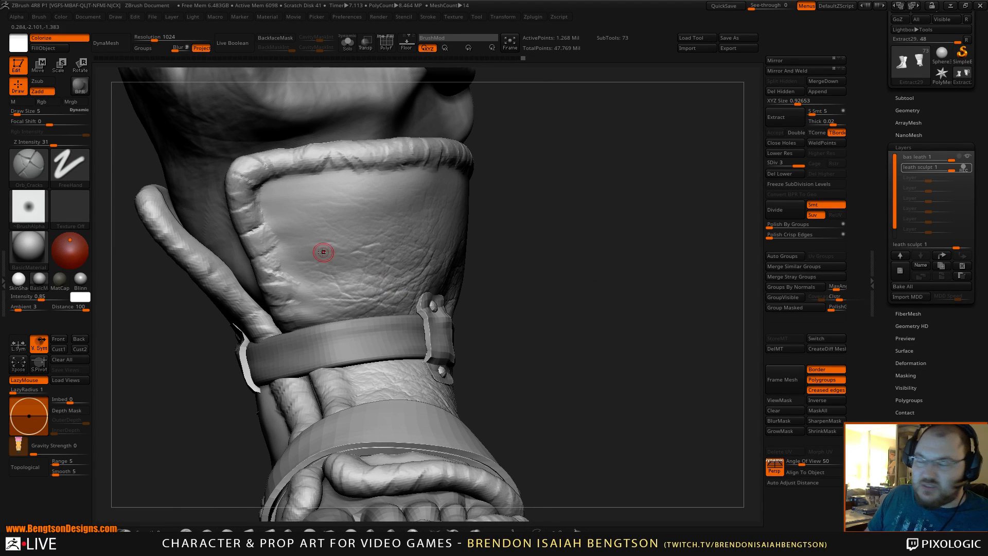
{"action": "key", "text": "space"}
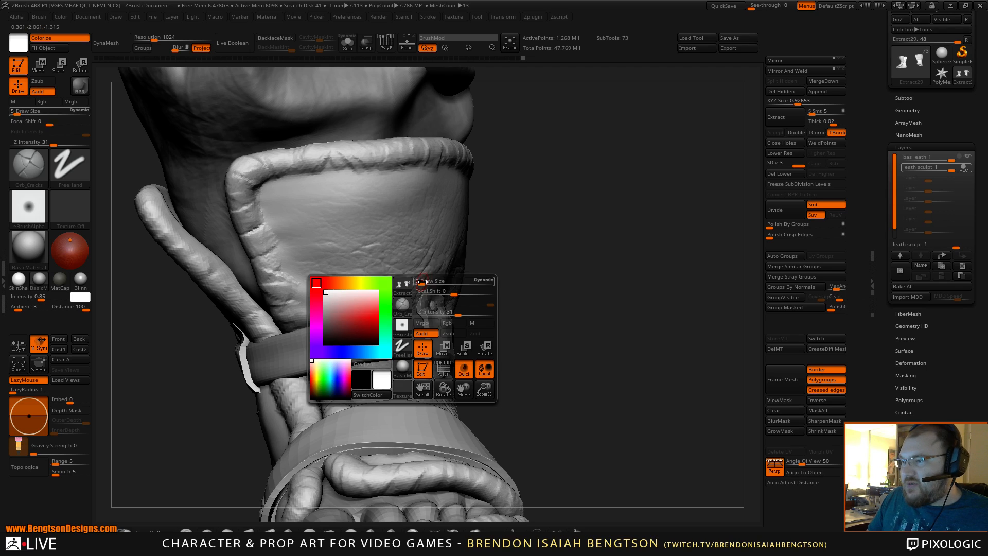
{"action": "left_click_drag", "start_coordinate": [423, 280], "coordinate": [416, 281]}
{"action": "key", "text": "space"}
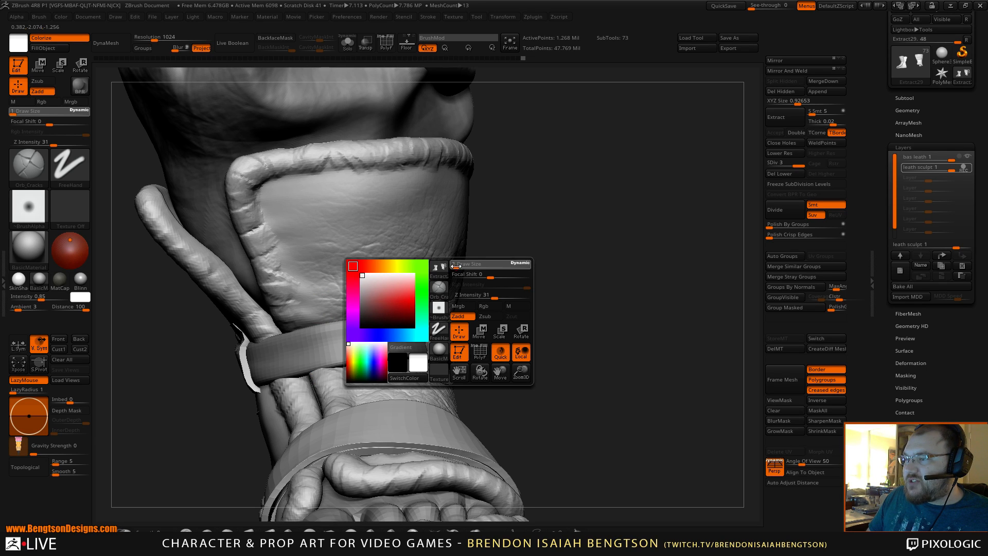
{"action": "left_click", "coordinate": [455, 266]}
{"action": "left_click_drag", "start_coordinate": [457, 266], "coordinate": [459, 266]}
Carve the first fine cracks into the ankle wrap's leather just above the rear riveted strap plate.
{"action": "mouse_move", "coordinate": [555, 313]}
{"action": "left_mouse_down"}
{"action": "mouse_move", "coordinate": [554, 280]}
{"action": "mouse_move", "coordinate": [563, 288]}
{"action": "mouse_move", "coordinate": [568, 269]}
{"action": "mouse_move", "coordinate": [536, 201]}
{"action": "mouse_move", "coordinate": [463, 216]}
{"action": "left_mouse_up"}
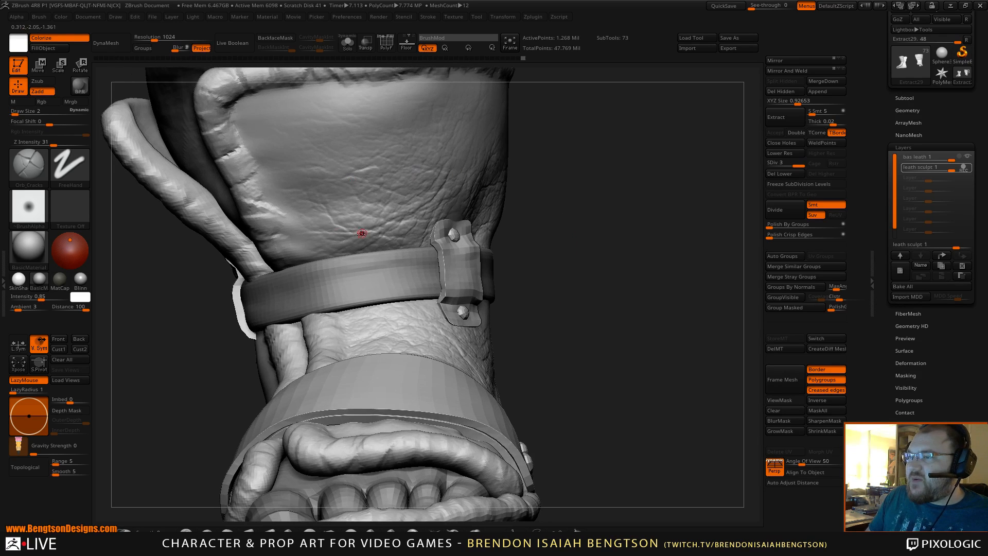
{"action": "left_click_drag", "start_coordinate": [612, 266], "coordinate": [546, 288], "text": "alt"}
{"action": "mouse_move", "coordinate": [715, 289]}
{"action": "left_mouse_down", "text": "alt"}
{"action": "mouse_move", "coordinate": [602, 281]}
{"action": "mouse_move", "coordinate": [591, 286]}
{"action": "mouse_move", "coordinate": [613, 325]}
{"action": "mouse_move", "coordinate": [580, 333]}
{"action": "left_mouse_up", "text": "alt"}
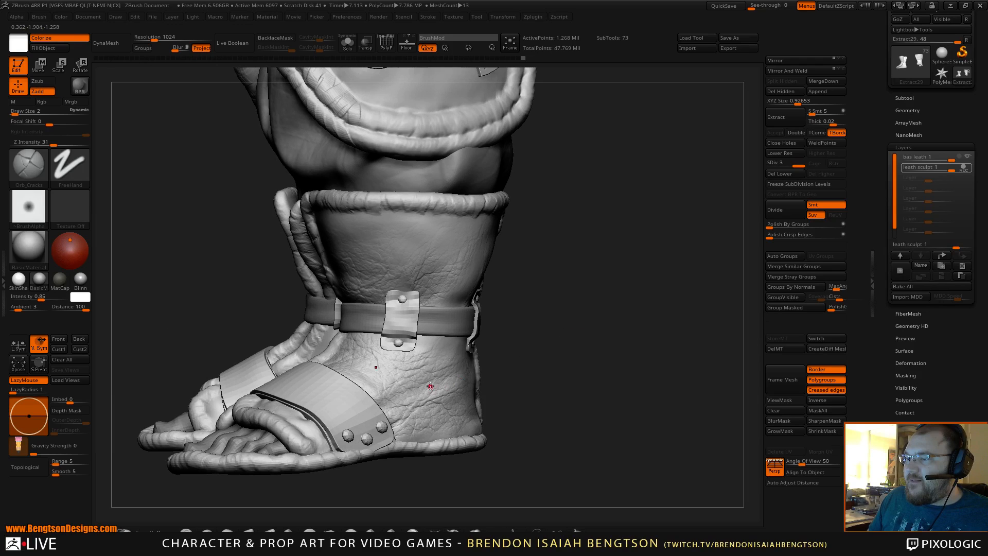
{"action": "left_click_drag", "start_coordinate": [523, 294], "coordinate": [647, 300]}
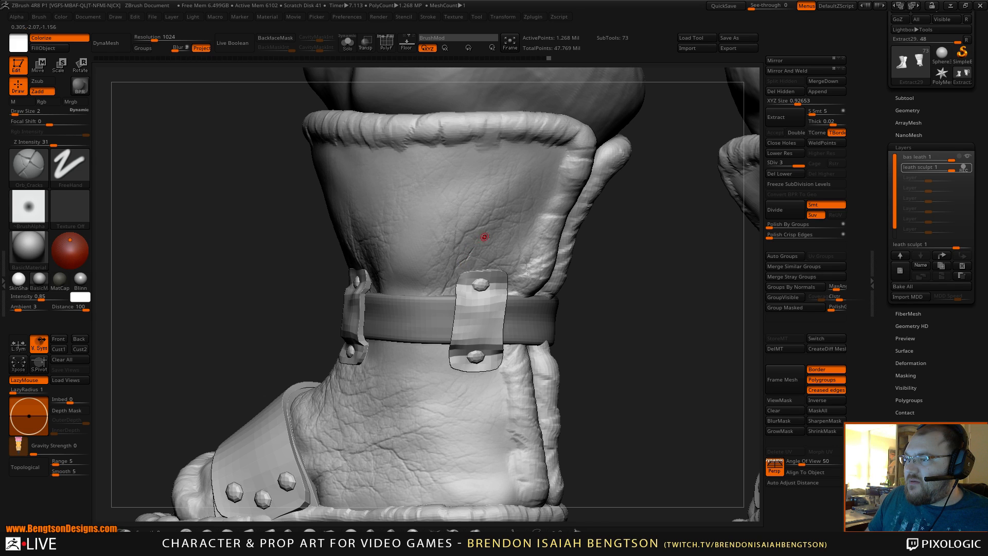
{"action": "left_click_drag", "start_coordinate": [571, 248], "coordinate": [444, 252]}
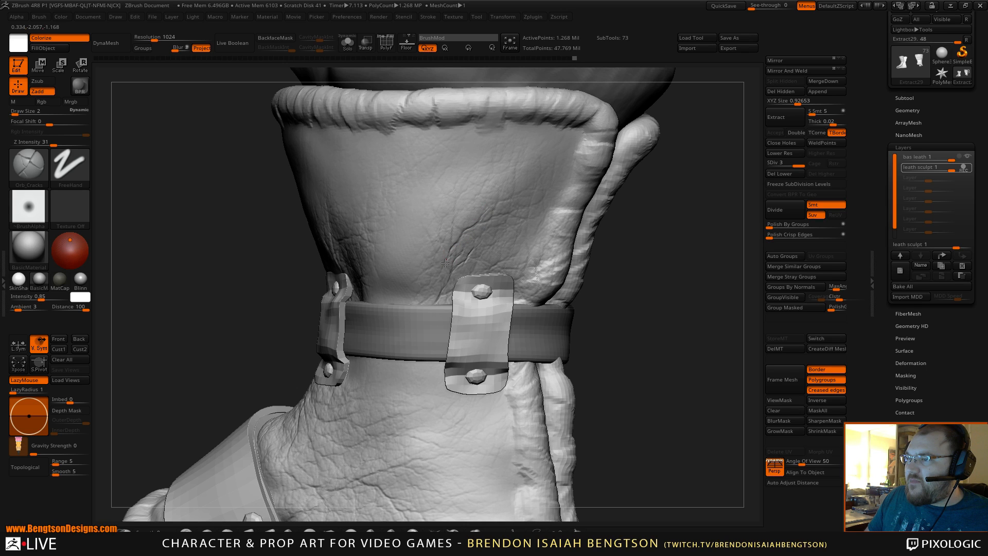
Set the draw size to 3 and carve deeper creases rising from the strap between the two riveted plates.
{"action": "key", "text": "space"}
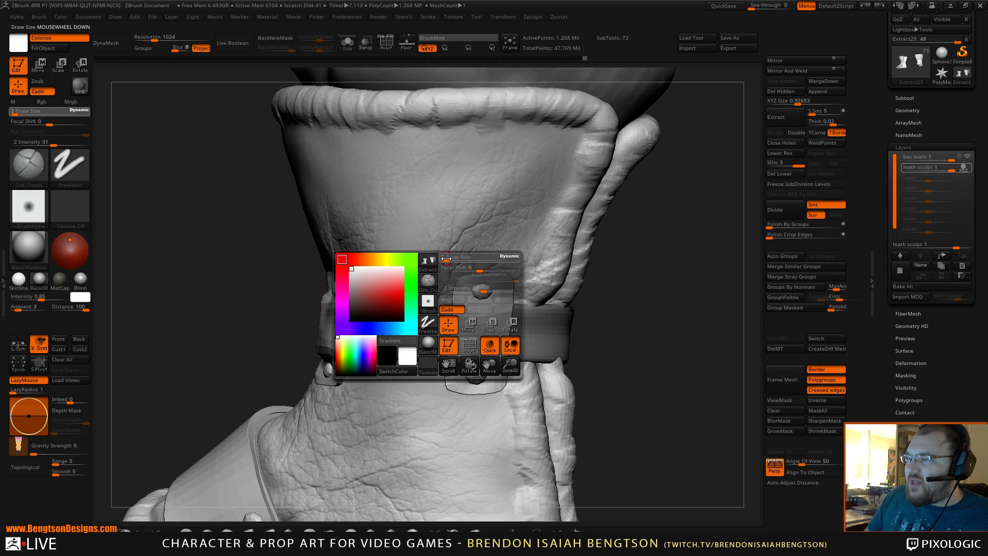
{"action": "left_click_drag", "start_coordinate": [446, 258], "coordinate": [475, 255]}
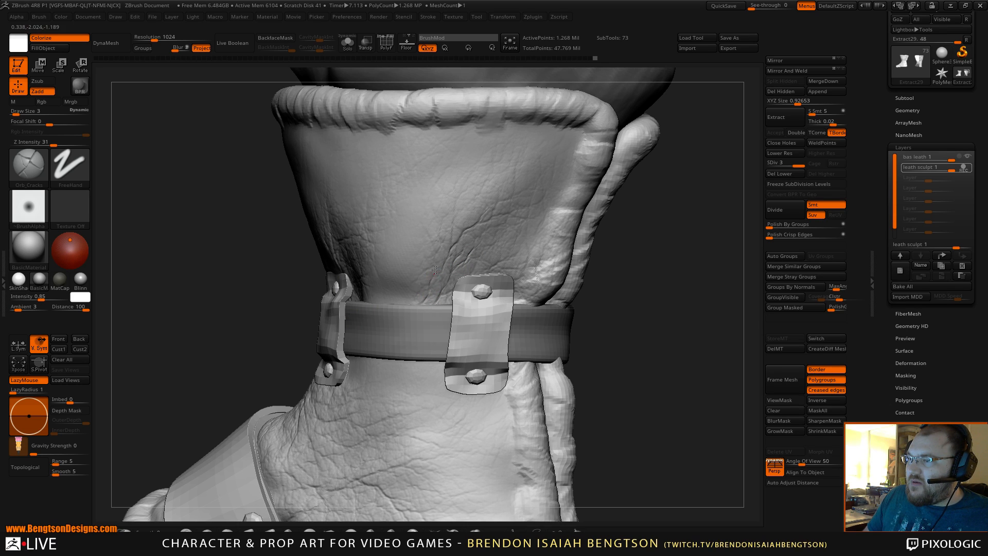
{"action": "left_click_drag", "start_coordinate": [435, 269], "coordinate": [429, 305]}
{"action": "left_click_drag", "start_coordinate": [672, 276], "coordinate": [620, 274]}
{"action": "left_click_drag", "start_coordinate": [464, 249], "coordinate": [487, 227]}
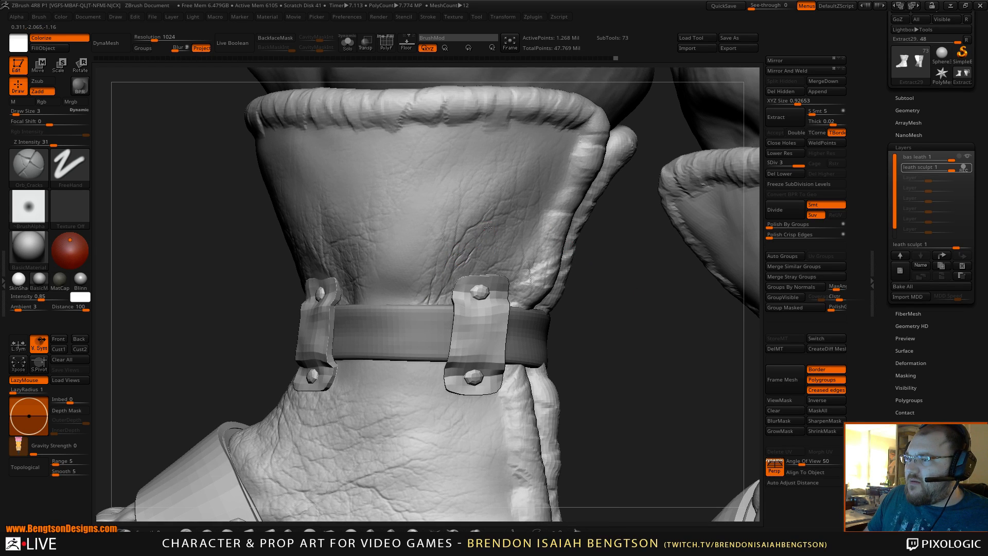
{"action": "left_click_drag", "start_coordinate": [437, 249], "coordinate": [440, 206]}
{"action": "left_click_drag", "start_coordinate": [606, 289], "coordinate": [550, 284]}
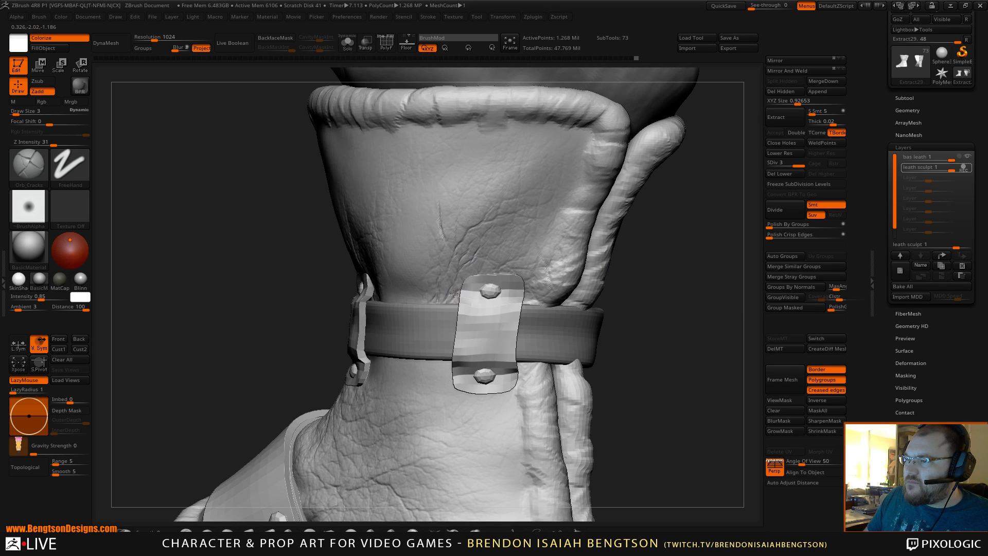
Carve short branching cracks along the upper edge of the rear strap plate, undoing an unwanted stroke.
{"action": "mouse_move", "coordinate": [460, 267]}
{"action": "left_mouse_down"}
{"action": "mouse_move", "coordinate": [457, 280]}
{"action": "mouse_move", "coordinate": [460, 256]}
{"action": "left_mouse_up"}
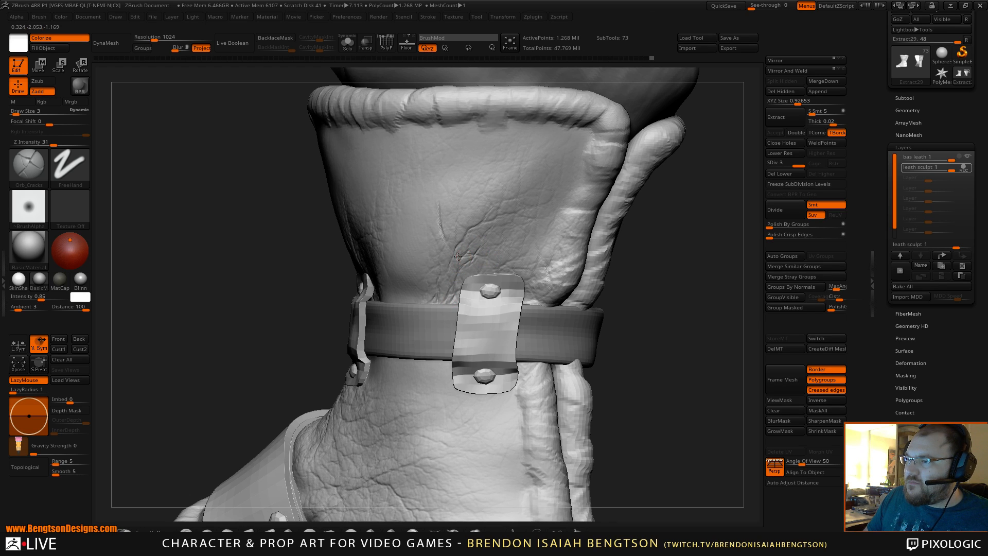
{"action": "left_click_drag", "start_coordinate": [437, 263], "coordinate": [462, 254]}
{"action": "mouse_move", "coordinate": [624, 288]}
{"action": "left_mouse_down"}
{"action": "mouse_move", "coordinate": [661, 300]}
{"action": "mouse_move", "coordinate": [646, 269]}
{"action": "mouse_move", "coordinate": [602, 271]}
{"action": "left_mouse_up"}
{"action": "key", "text": "ctrl+z"}
{"action": "mouse_move", "coordinate": [486, 263]}
{"action": "left_mouse_down"}
{"action": "mouse_move", "coordinate": [539, 271]}
{"action": "mouse_move", "coordinate": [517, 261]}
{"action": "mouse_move", "coordinate": [534, 260]}
{"action": "mouse_move", "coordinate": [494, 269]}
{"action": "mouse_move", "coordinate": [456, 260]}
{"action": "mouse_move", "coordinate": [487, 273]}
{"action": "mouse_move", "coordinate": [452, 281]}
{"action": "left_mouse_up"}
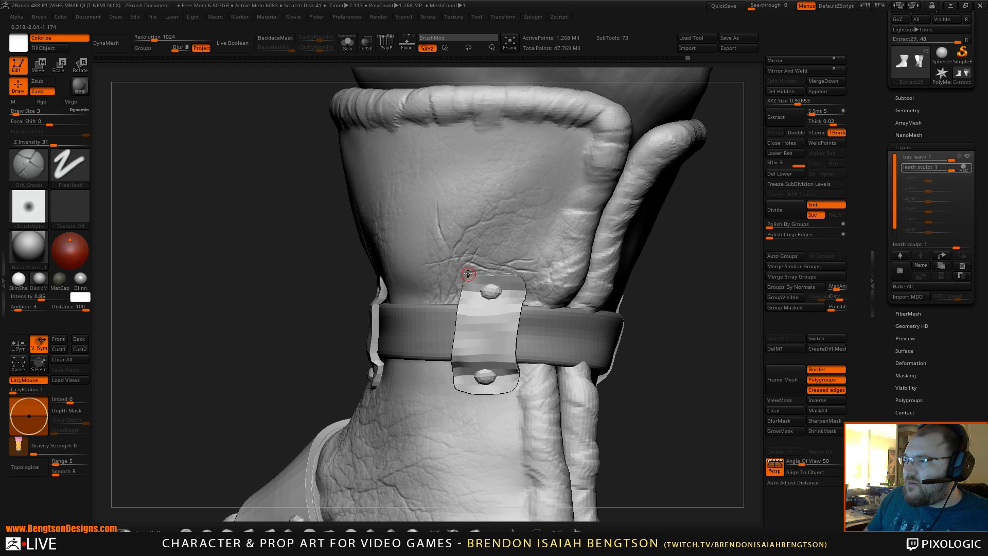
Extend the cracks from the rear strap plate along the strap toward the wrap's rolled edge, undoing a stray stroke.
{"action": "left_click_drag", "start_coordinate": [520, 276], "coordinate": [543, 289]}
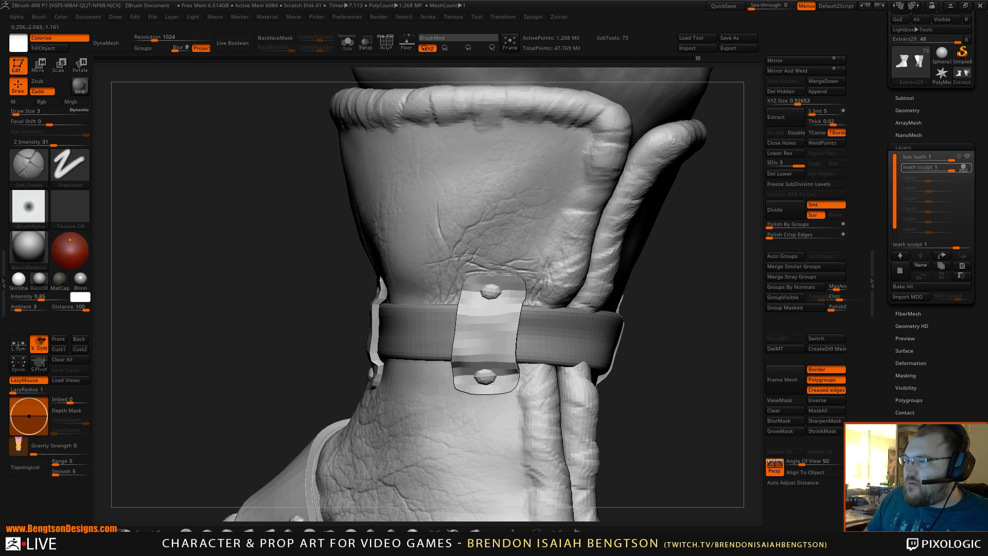
{"action": "left_click_drag", "start_coordinate": [532, 304], "coordinate": [558, 240]}
{"action": "key", "text": "ctrl+z"}
{"action": "mouse_move", "coordinate": [652, 267]}
{"action": "left_mouse_down"}
{"action": "mouse_move", "coordinate": [654, 278]}
{"action": "mouse_move", "coordinate": [643, 269]}
{"action": "mouse_move", "coordinate": [679, 270]}
{"action": "left_mouse_up"}
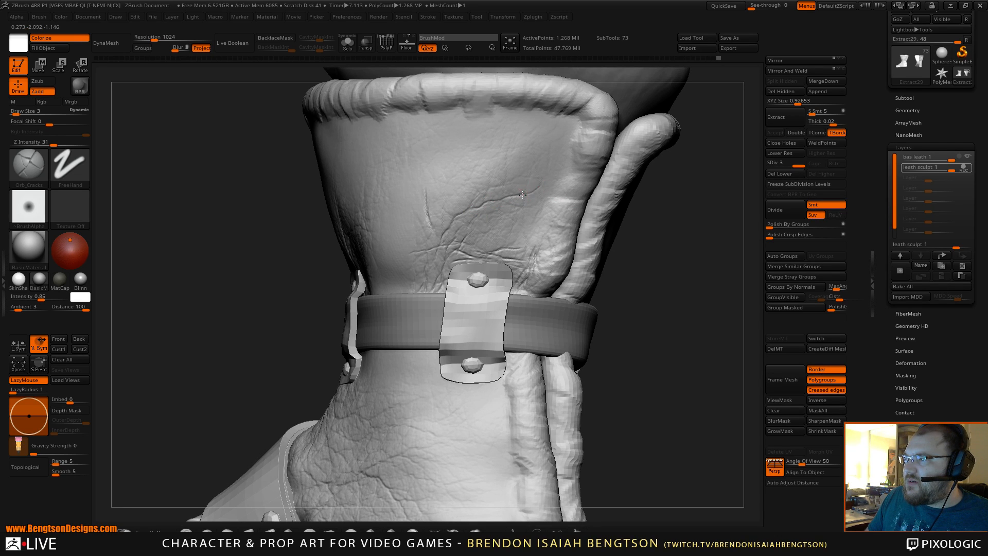
Carve long diagonal cracks from above the rear plate up toward the wrap's rolled edge, undoing the last strokes.
{"action": "left_click_drag", "start_coordinate": [547, 161], "coordinate": [517, 195]}
{"action": "left_click_drag", "start_coordinate": [488, 205], "coordinate": [501, 203]}
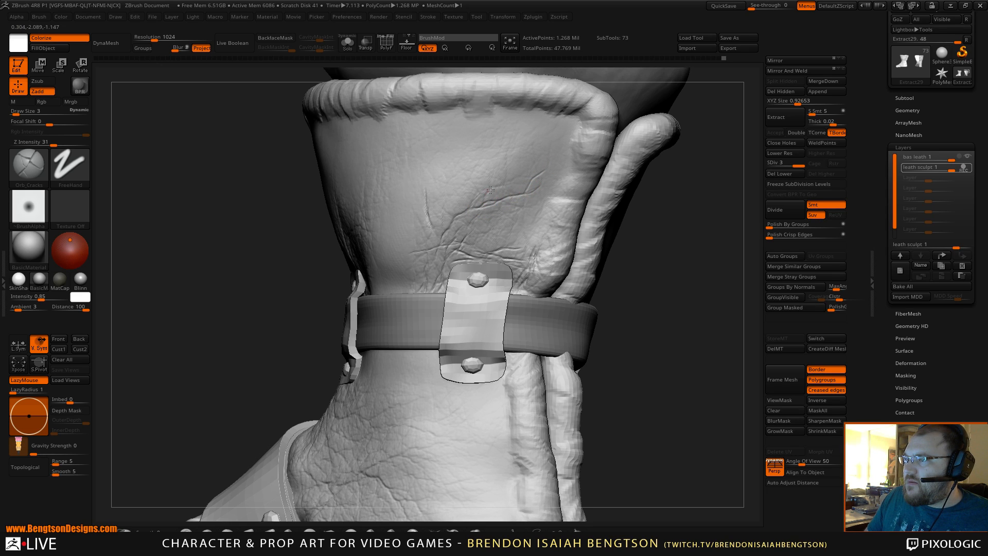
{"action": "left_click_drag", "start_coordinate": [505, 184], "coordinate": [529, 173]}
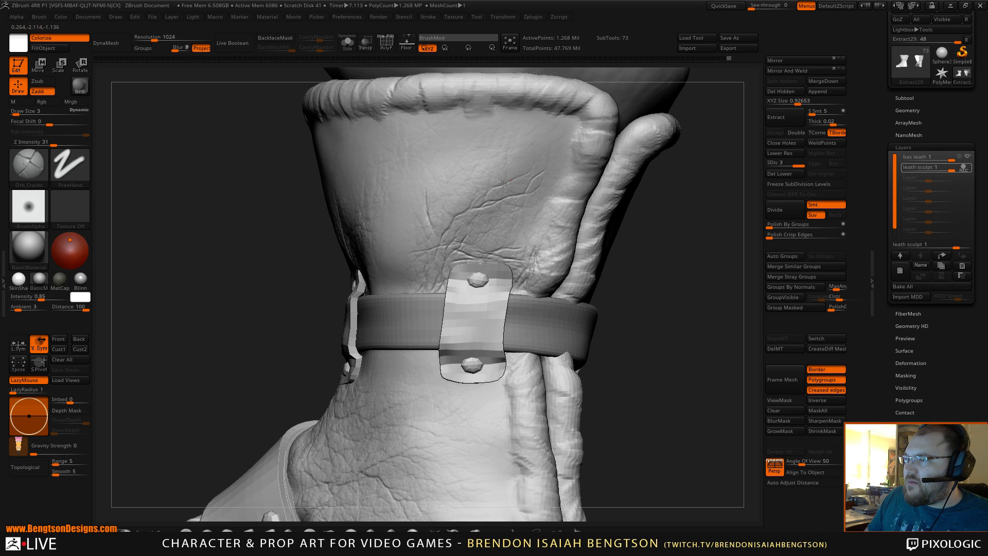
{"action": "left_click_drag", "start_coordinate": [668, 259], "coordinate": [608, 299]}
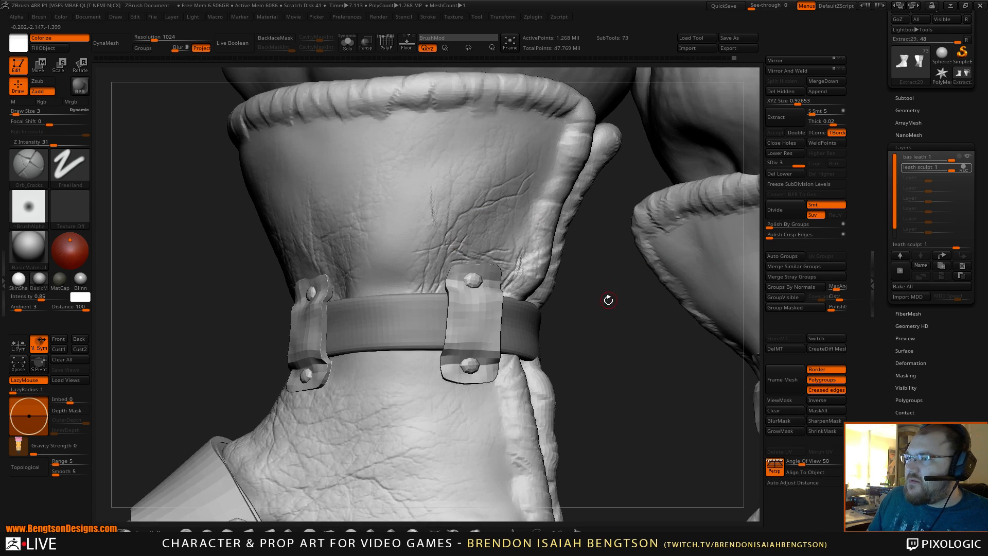
{"action": "key", "text": "ctrl"}
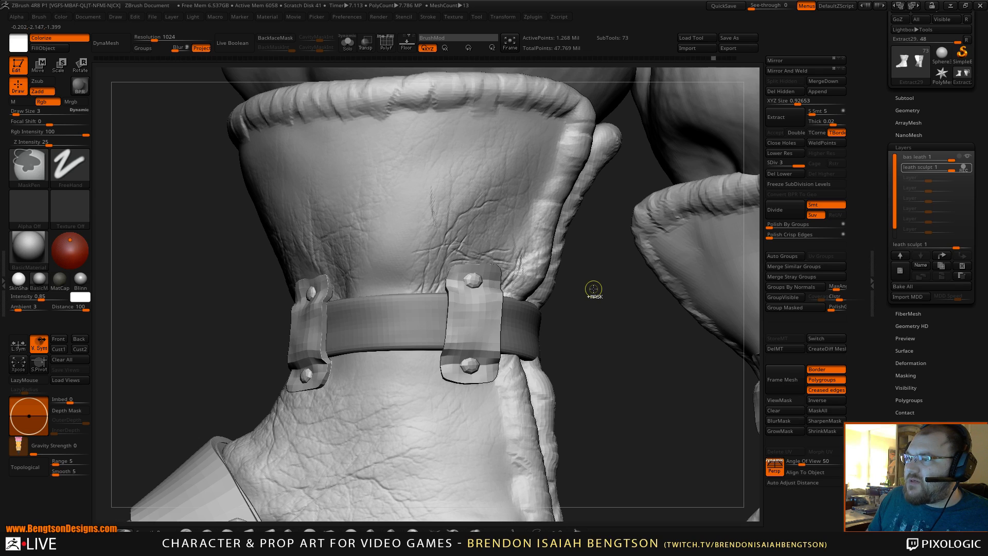
{"action": "key", "text": "ctrl+z"}
Carve diagonal cracks fanning up and back through the leather above the front riveted strap plate.
{"action": "mouse_move", "coordinate": [595, 287]}
{"action": "left_mouse_down"}
{"action": "mouse_move", "coordinate": [596, 311]}
{"action": "mouse_move", "coordinate": [579, 206]}
{"action": "left_mouse_up"}
{"action": "left_click_drag", "start_coordinate": [559, 396], "coordinate": [585, 526]}
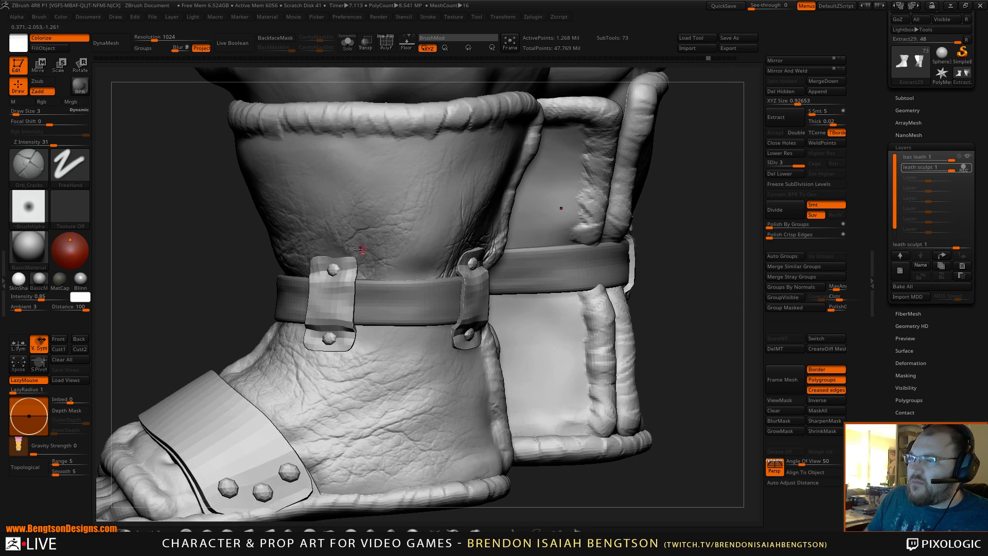
{"action": "right_click_drag", "start_coordinate": [358, 249], "coordinate": [452, 283], "text": "alt"}
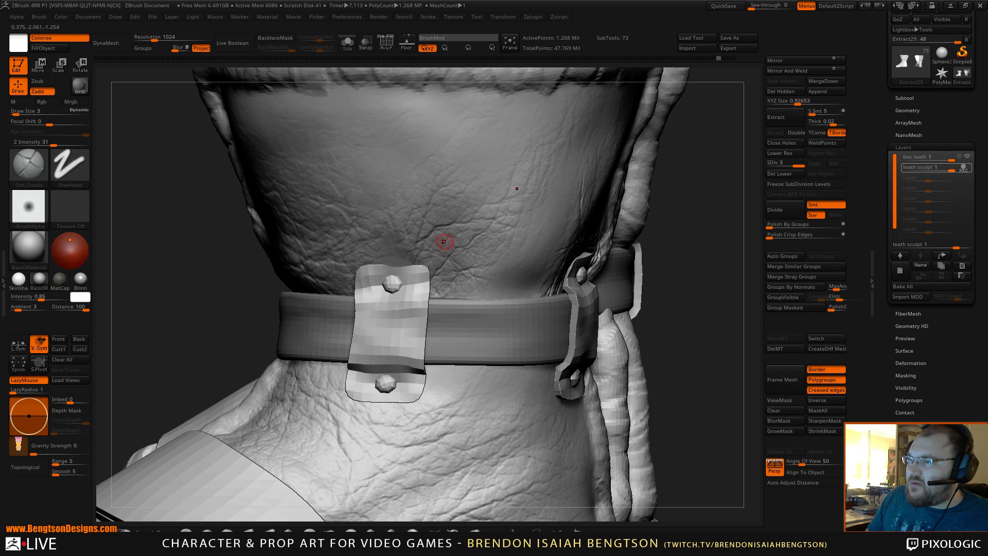
{"action": "mouse_move", "coordinate": [445, 240]}
{"action": "left_mouse_down"}
{"action": "mouse_move", "coordinate": [477, 217]}
{"action": "mouse_move", "coordinate": [468, 228]}
{"action": "mouse_move", "coordinate": [497, 210]}
{"action": "mouse_move", "coordinate": [494, 219]}
{"action": "mouse_move", "coordinate": [504, 198]}
{"action": "left_mouse_up"}
{"action": "mouse_move", "coordinate": [448, 264]}
{"action": "left_mouse_down"}
{"action": "mouse_move", "coordinate": [437, 283]}
{"action": "mouse_move", "coordinate": [447, 290]}
{"action": "mouse_move", "coordinate": [468, 262]}
{"action": "mouse_move", "coordinate": [462, 268]}
{"action": "left_mouse_up"}
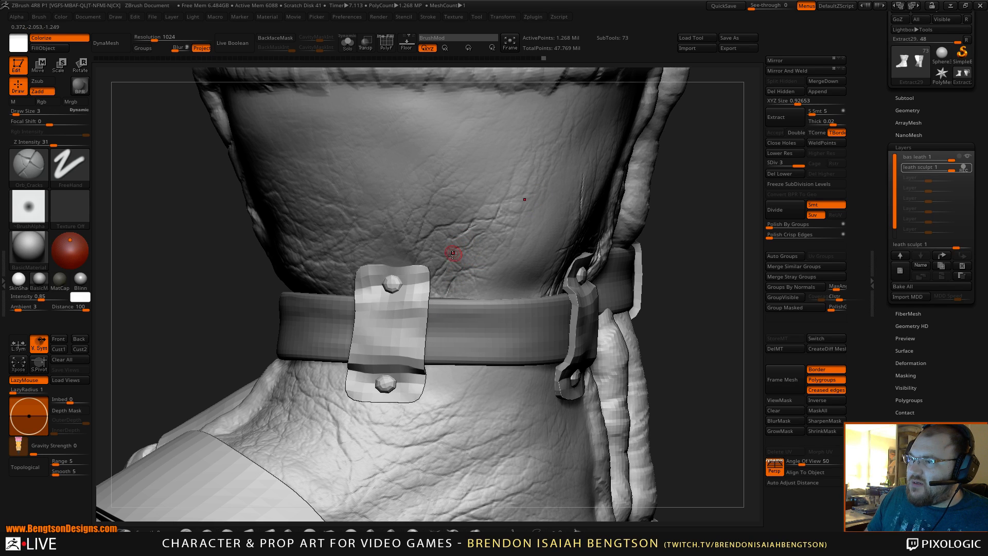
Add short branching cracks beside the upper corner of the front strap plate, undoing the misplaced strokes near the strap.
{"action": "left_click_drag", "start_coordinate": [688, 225], "coordinate": [470, 219]}
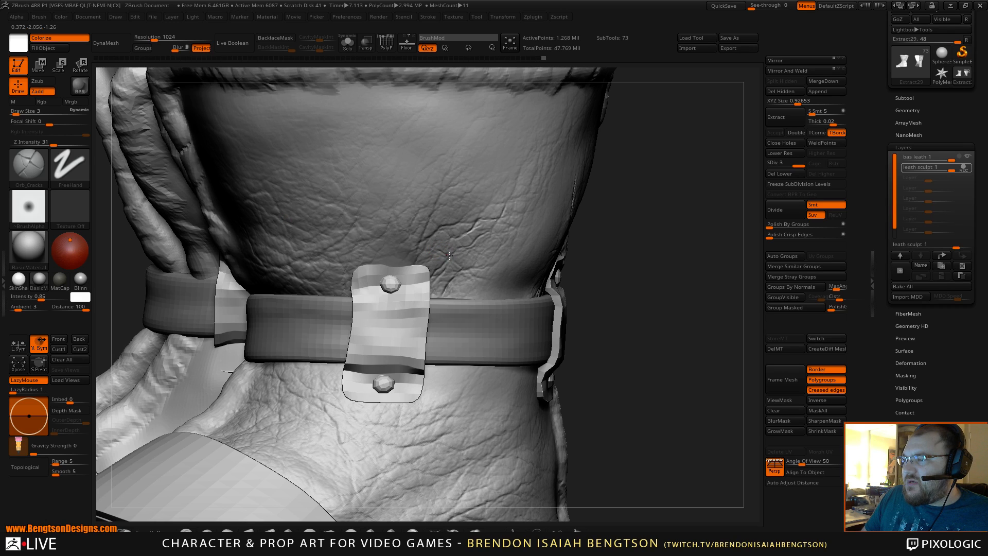
{"action": "left_click_drag", "start_coordinate": [460, 267], "coordinate": [443, 253]}
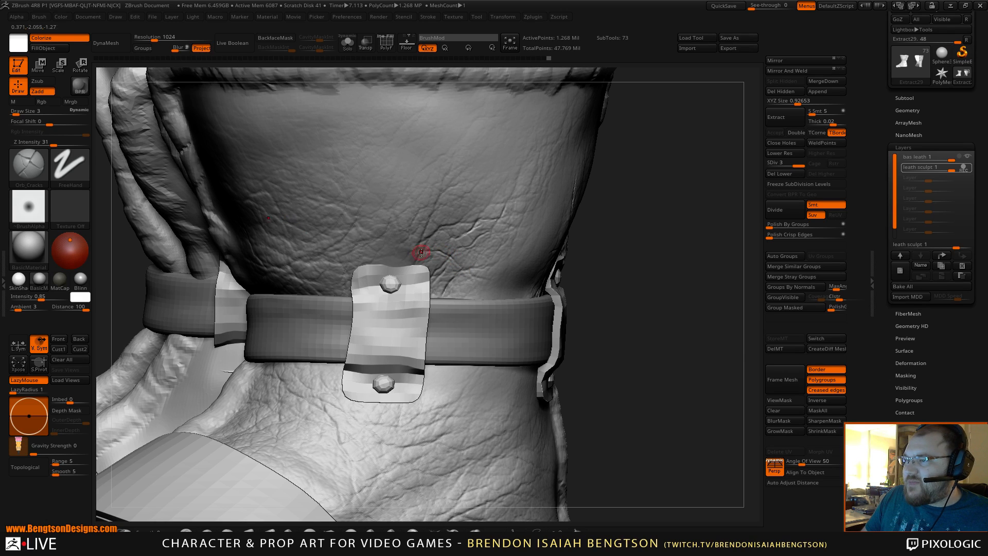
{"action": "mouse_move", "coordinate": [452, 260]}
{"action": "left_mouse_down"}
{"action": "mouse_move", "coordinate": [440, 256]}
{"action": "mouse_move", "coordinate": [463, 270]}
{"action": "mouse_move", "coordinate": [426, 261]}
{"action": "left_mouse_up"}
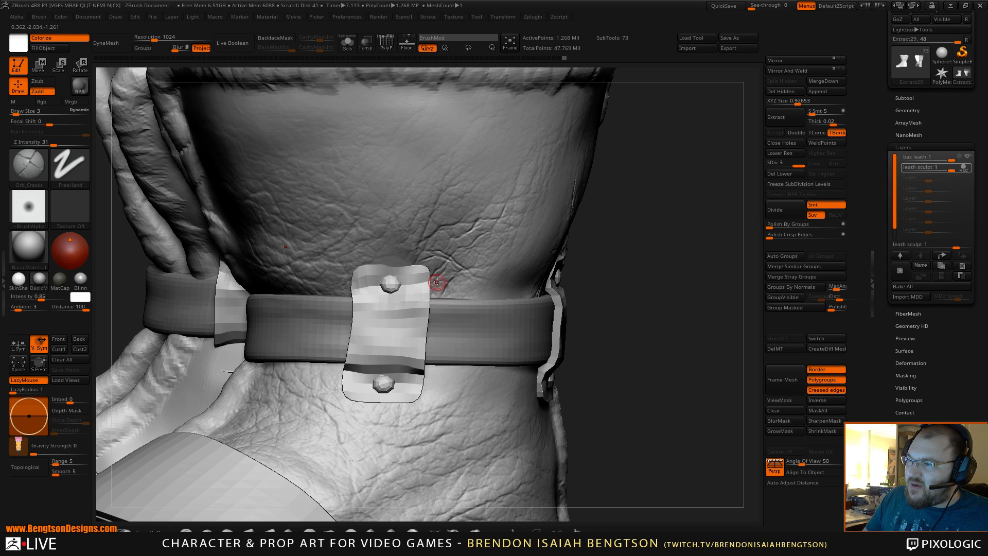
{"action": "left_click_drag", "start_coordinate": [433, 288], "coordinate": [430, 293]}
{"action": "key", "text": "ctrl+z"}
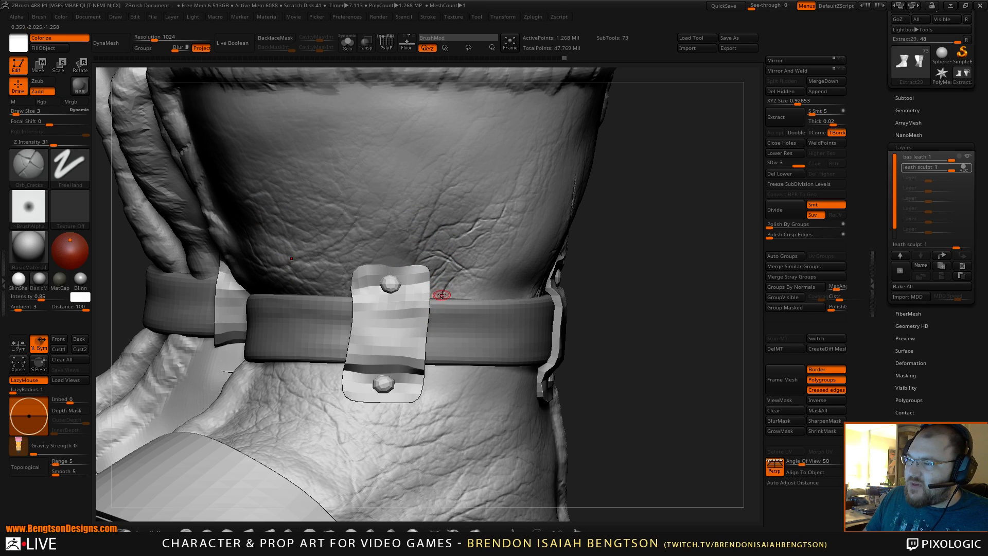
{"action": "key", "text": "ctrl+z"}
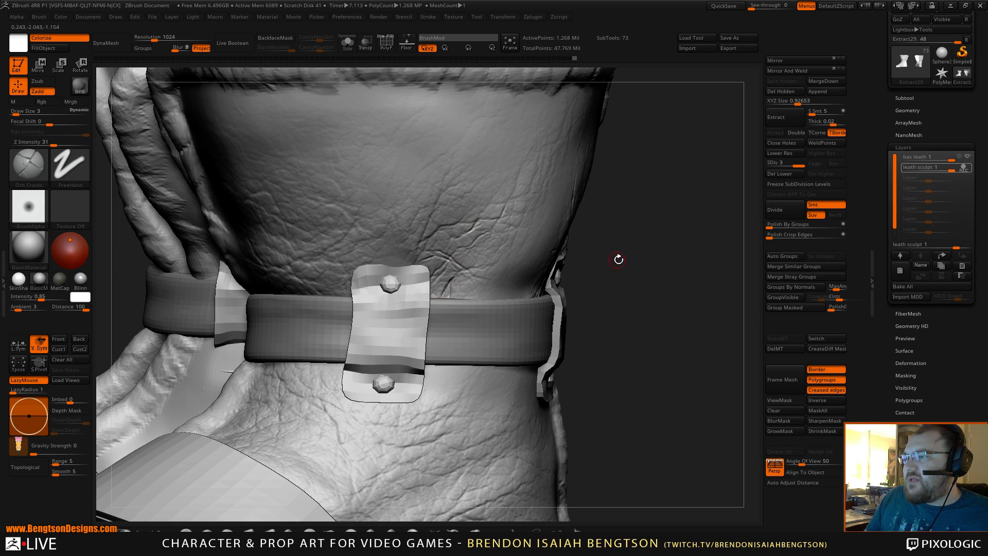
Carve connecting cracks down to the front strap plate's upper corner to link the diagonal creases.
{"action": "left_click_drag", "start_coordinate": [619, 261], "coordinate": [494, 227]}
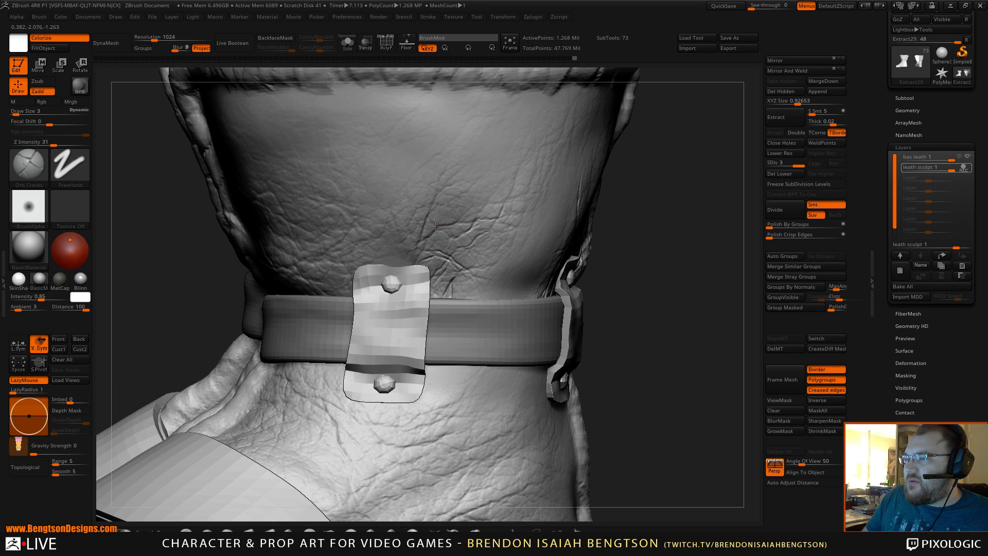
{"action": "mouse_move", "coordinate": [426, 218]}
{"action": "left_mouse_down"}
{"action": "mouse_move", "coordinate": [446, 228]}
{"action": "mouse_move", "coordinate": [434, 247]}
{"action": "mouse_move", "coordinate": [452, 227]}
{"action": "mouse_move", "coordinate": [437, 257]}
{"action": "left_mouse_up"}
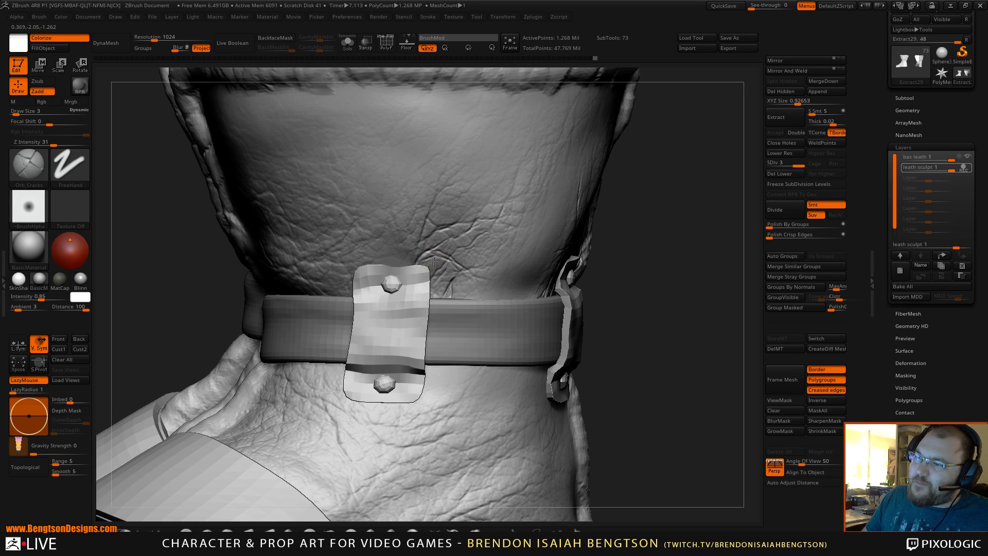
{"action": "key", "text": "ctrl"}
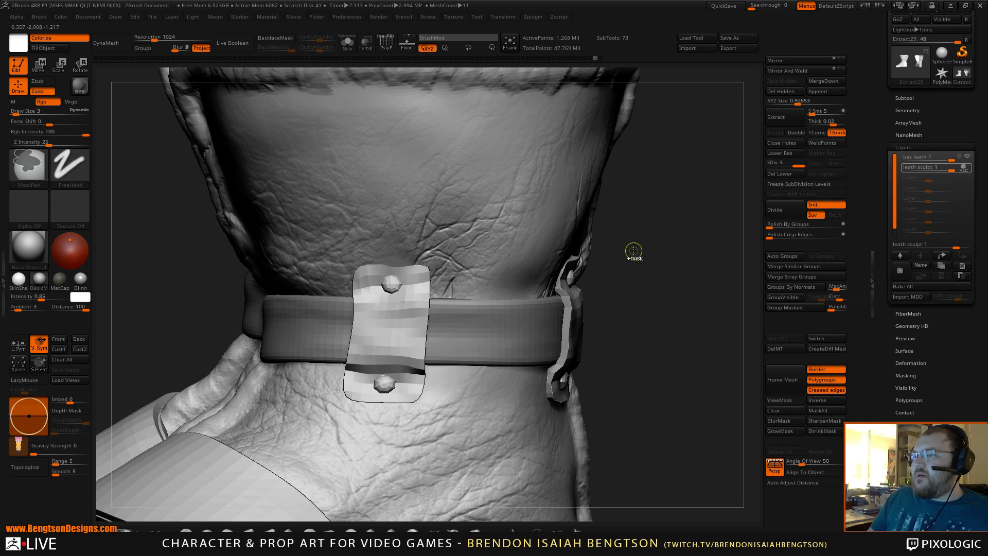
{"action": "mouse_move", "coordinate": [666, 256]}
{"action": "left_mouse_down"}
{"action": "mouse_move", "coordinate": [666, 223]}
{"action": "mouse_move", "coordinate": [470, 253]}
{"action": "left_mouse_up"}
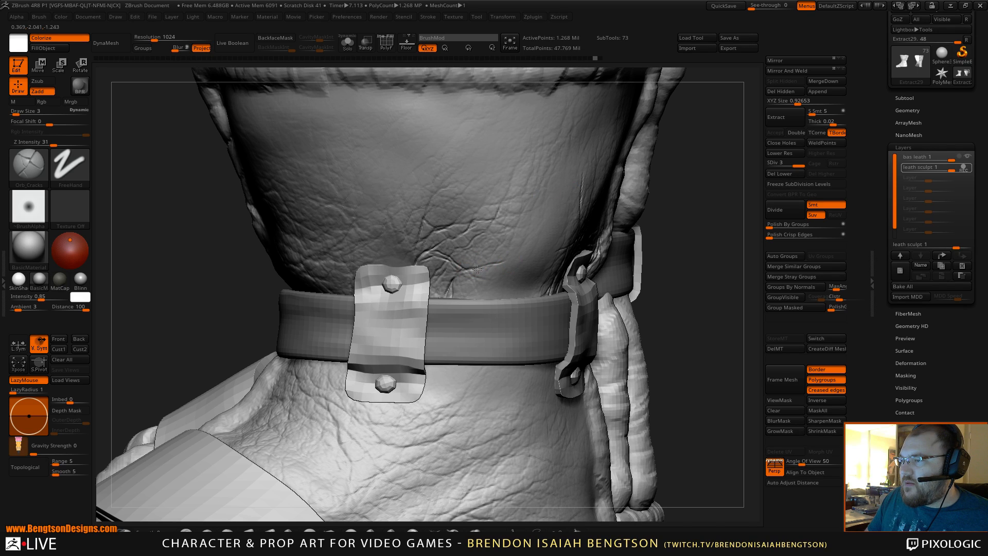
Carve a short horizontal crack in the leather above the strap, extending back from the front plate's creases toward the rear plate.
{"action": "left_click_drag", "start_coordinate": [489, 265], "coordinate": [511, 262]}
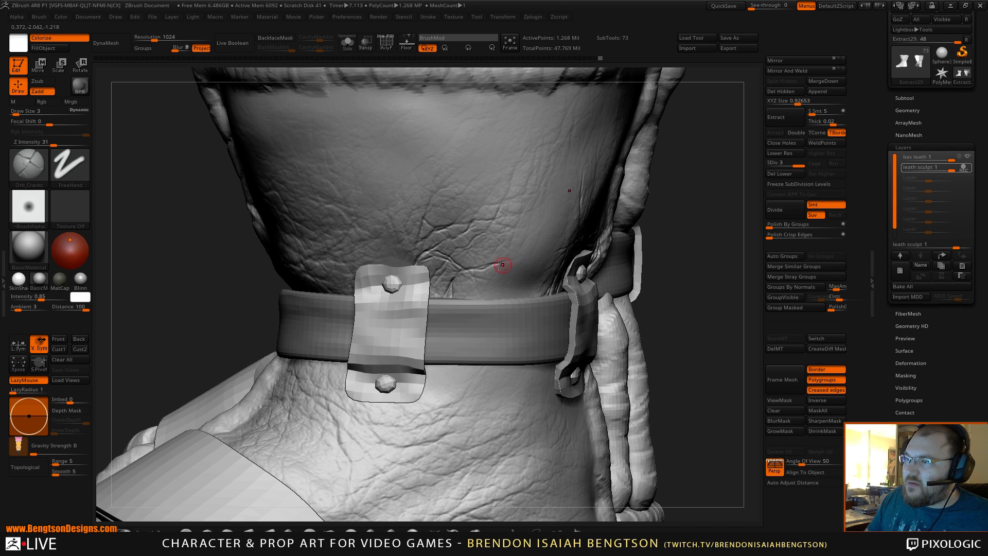
{"action": "left_click_drag", "start_coordinate": [690, 220], "coordinate": [626, 279]}
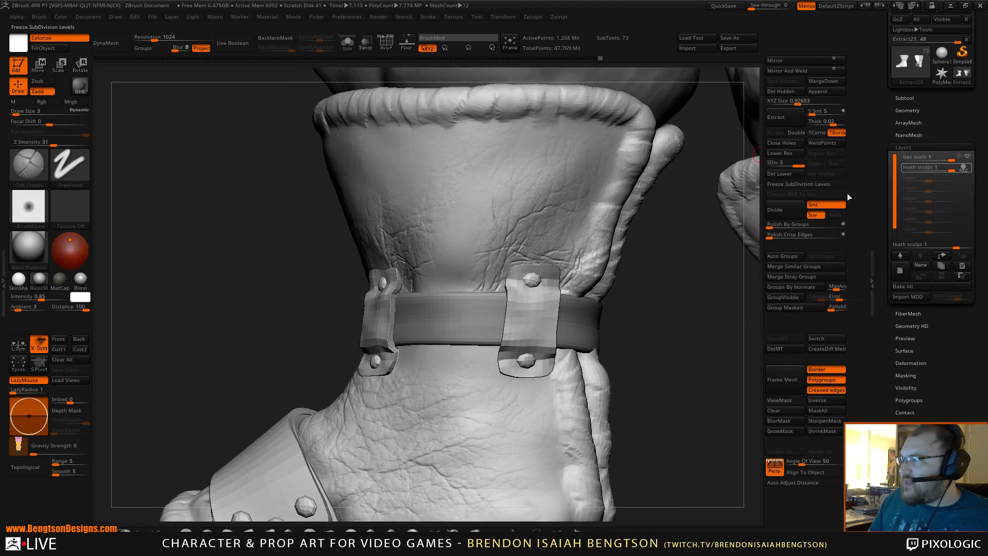
Add a new sculpt layer to the boot wraps and name it "punch".
{"action": "left_click", "coordinate": [900, 271]}
{"action": "left_click", "coordinate": [920, 265]}
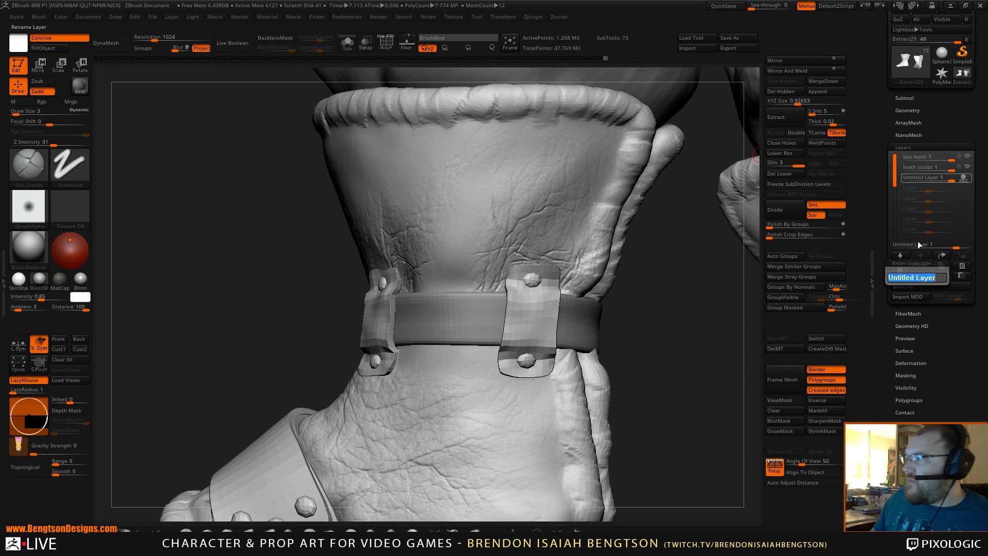
{"action": "type", "text": "punch"}
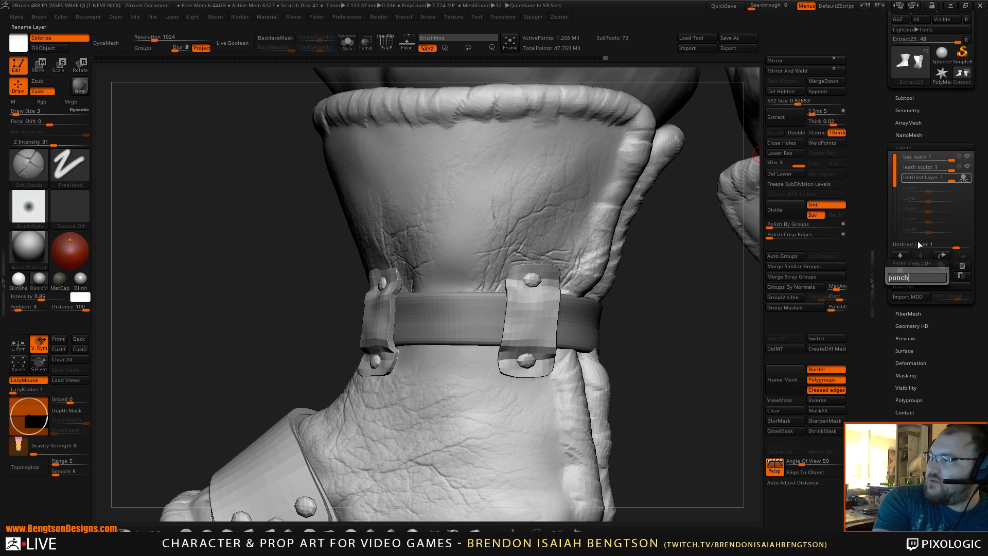
{"action": "key", "text": "Return"}
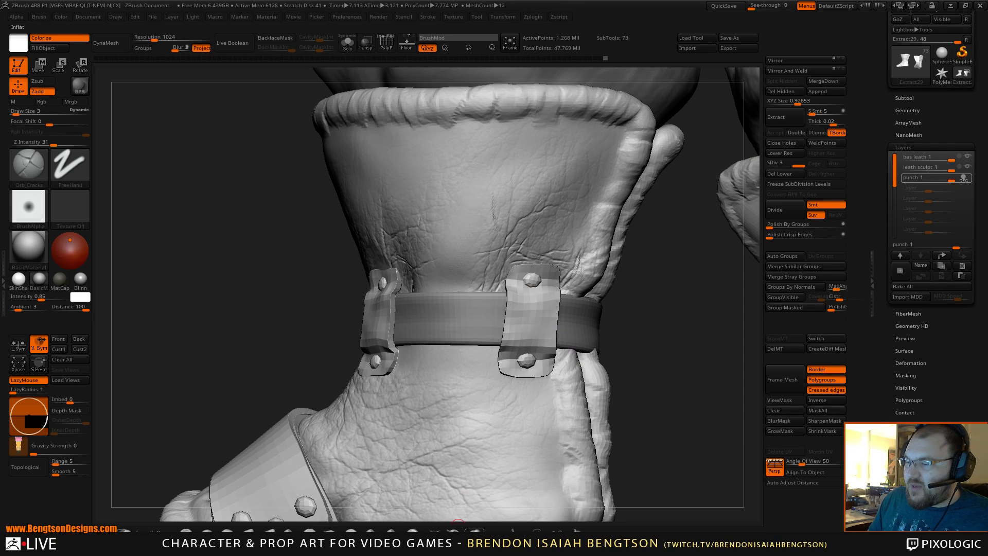
Inflate the leather between the creases above the rear strap plate using the Inflat brush at draw size 4.
{"action": "left_click", "coordinate": [473, 531]}
{"action": "key", "text": "space"}
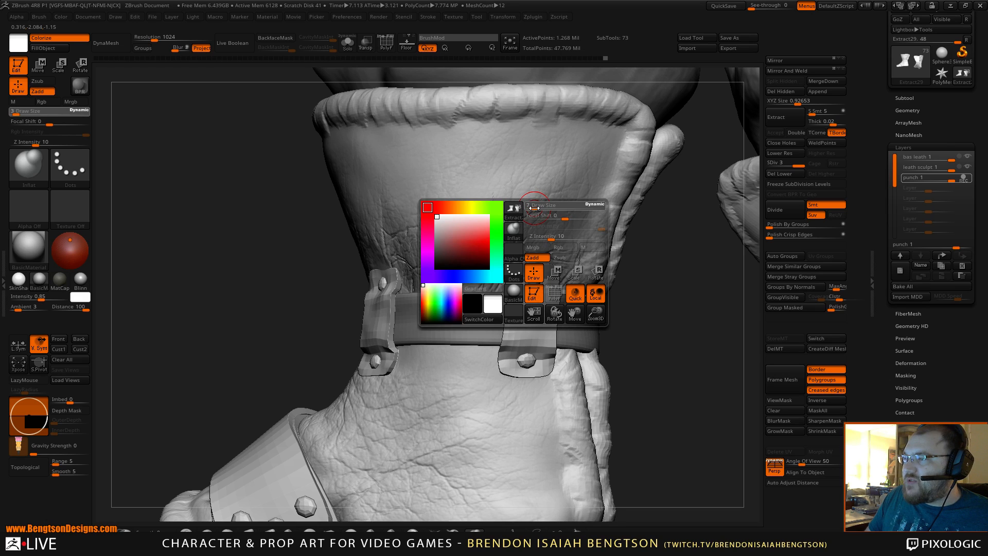
{"action": "left_click_drag", "start_coordinate": [533, 208], "coordinate": [531, 208]}
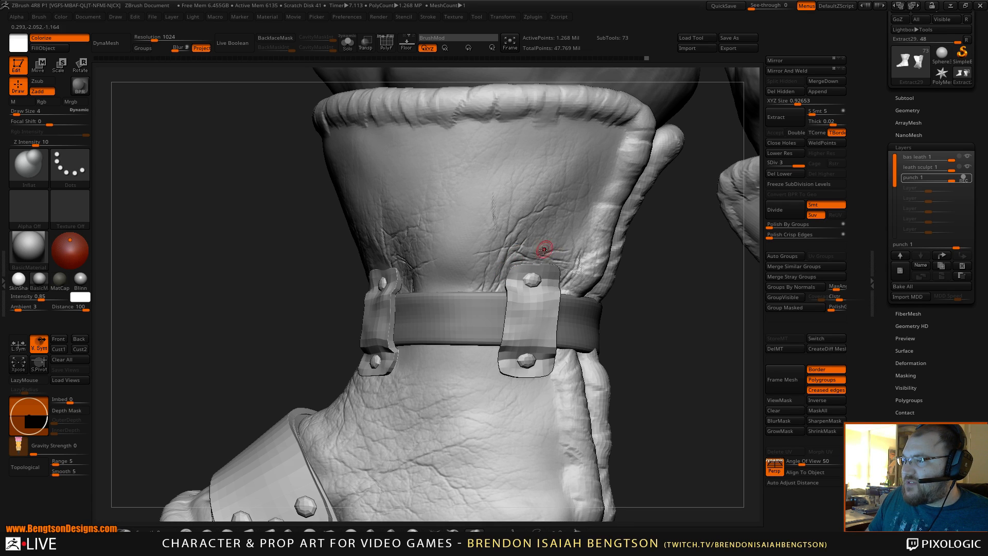
{"action": "left_click", "coordinate": [558, 254]}
{"action": "left_click", "coordinate": [548, 252]}
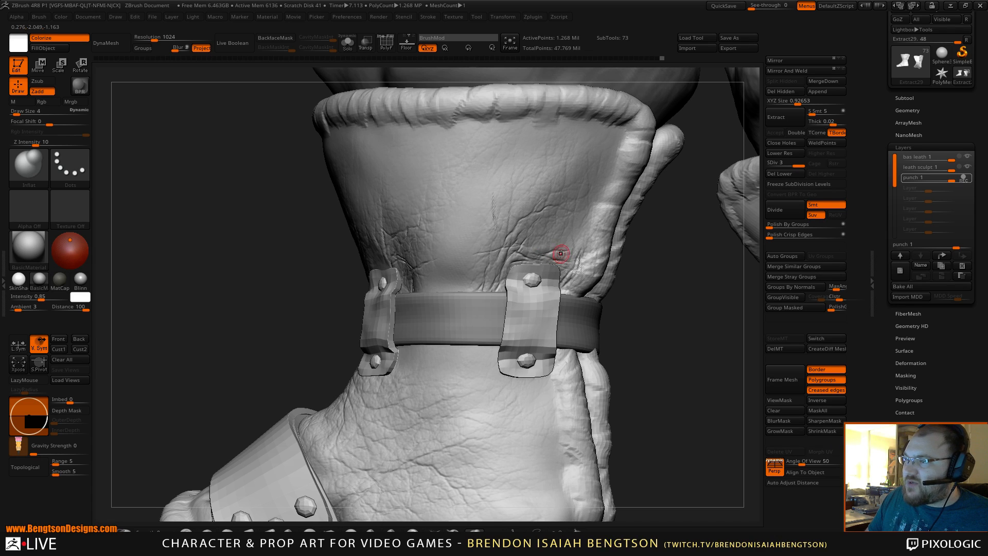
{"action": "left_click", "coordinate": [494, 254]}
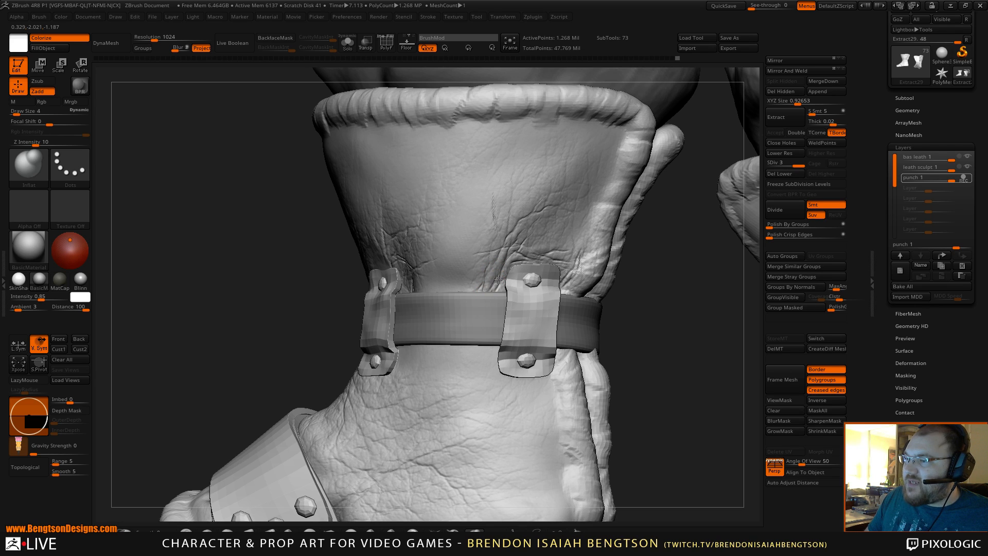
{"action": "left_click", "coordinate": [500, 280]}
{"action": "left_click", "coordinate": [508, 229]}
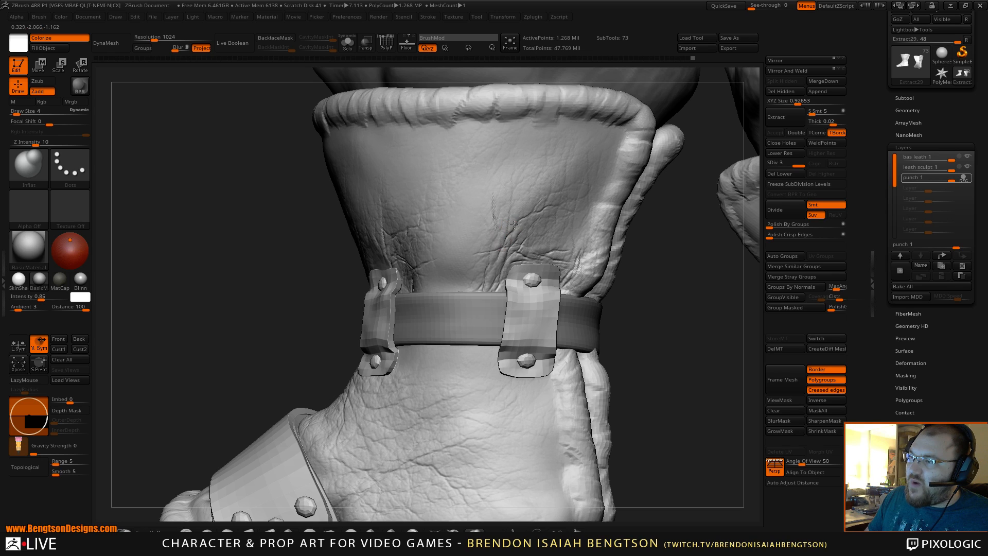
{"action": "left_click", "coordinate": [512, 221]}
{"action": "left_click_drag", "start_coordinate": [546, 202], "coordinate": [557, 200]}
Examine the creases around the strap plates from the side, rear and front of the boot.
{"action": "mouse_move", "coordinate": [674, 310]}
{"action": "left_mouse_down", "text": "alt"}
{"action": "mouse_move", "coordinate": [672, 273]}
{"action": "mouse_move", "coordinate": [658, 288]}
{"action": "mouse_move", "coordinate": [663, 300]}
{"action": "left_mouse_up", "text": "alt"}
{"action": "left_click_drag", "start_coordinate": [586, 294], "coordinate": [479, 307]}
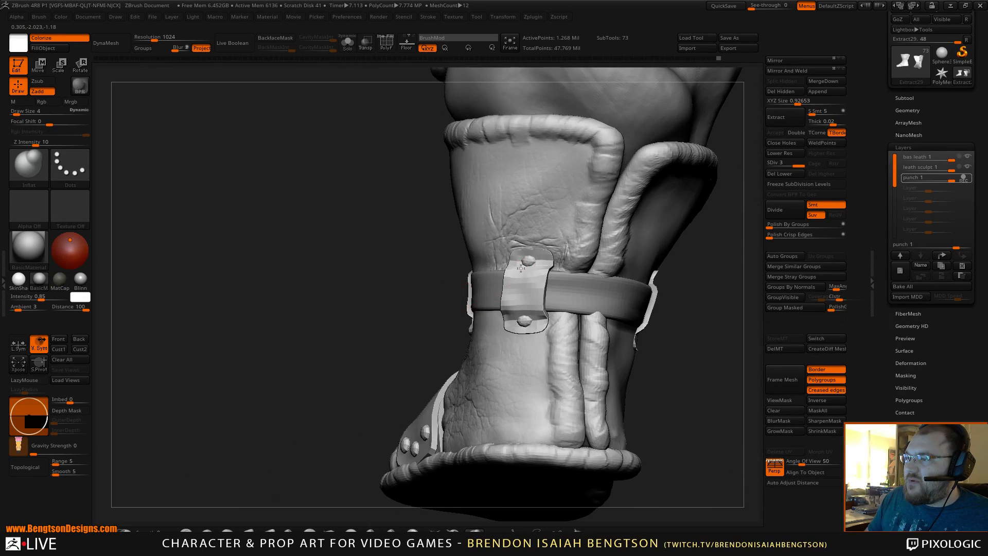
{"action": "left_click_drag", "start_coordinate": [520, 268], "coordinate": [539, 255]}
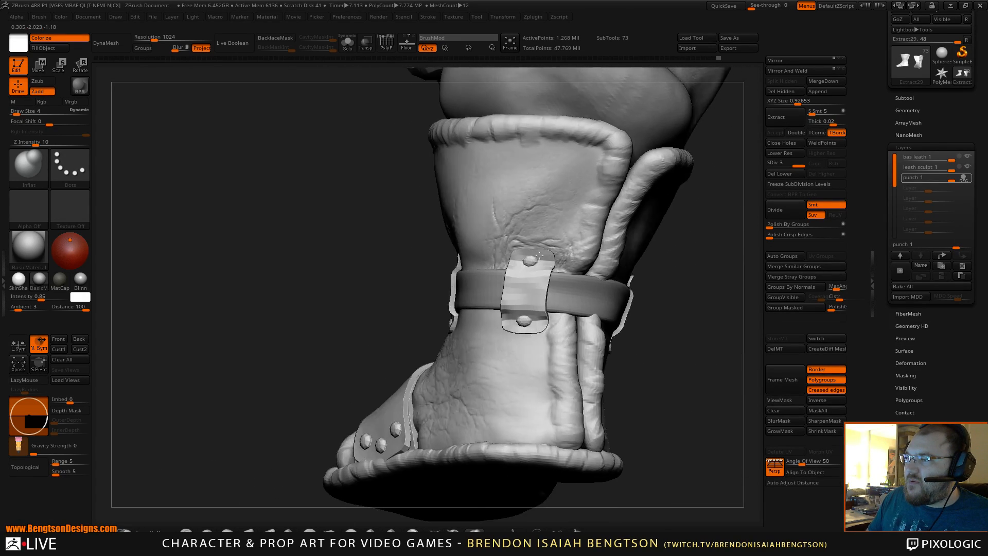
{"action": "right_click_drag", "start_coordinate": [539, 255], "coordinate": [567, 257]}
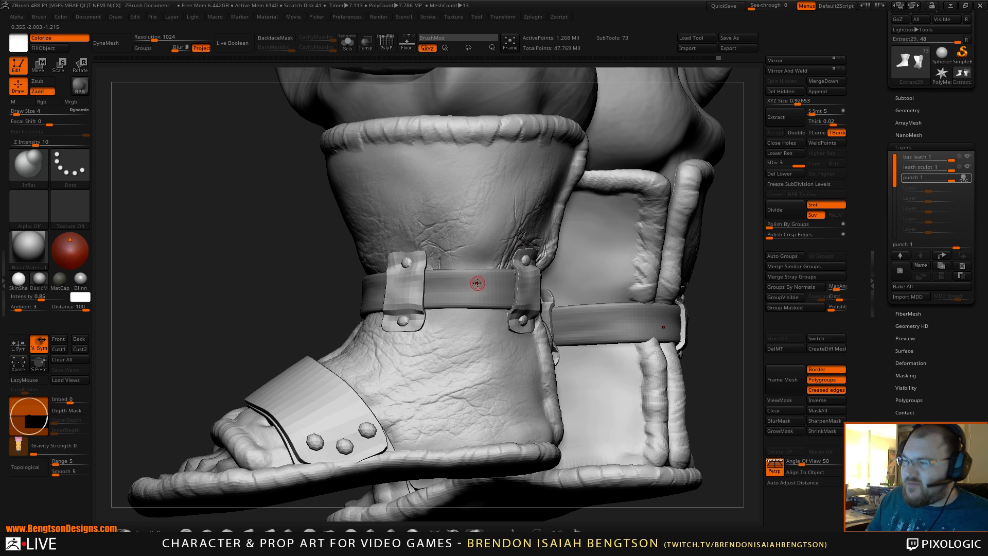
{"action": "right_click_drag", "start_coordinate": [486, 284], "coordinate": [479, 285]}
{"action": "left_click_drag", "start_coordinate": [479, 285], "coordinate": [464, 282]}
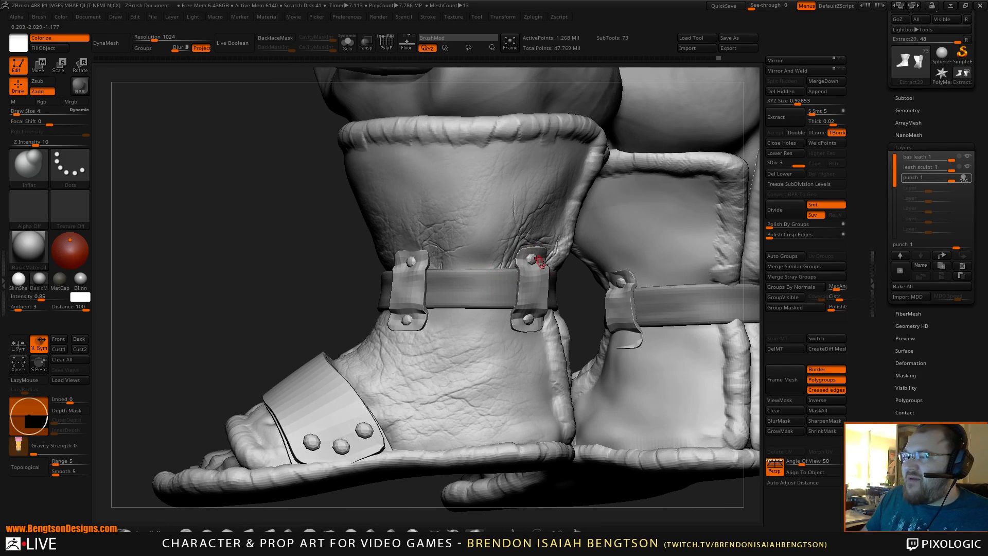
{"action": "left_click_drag", "start_coordinate": [574, 293], "coordinate": [554, 288]}
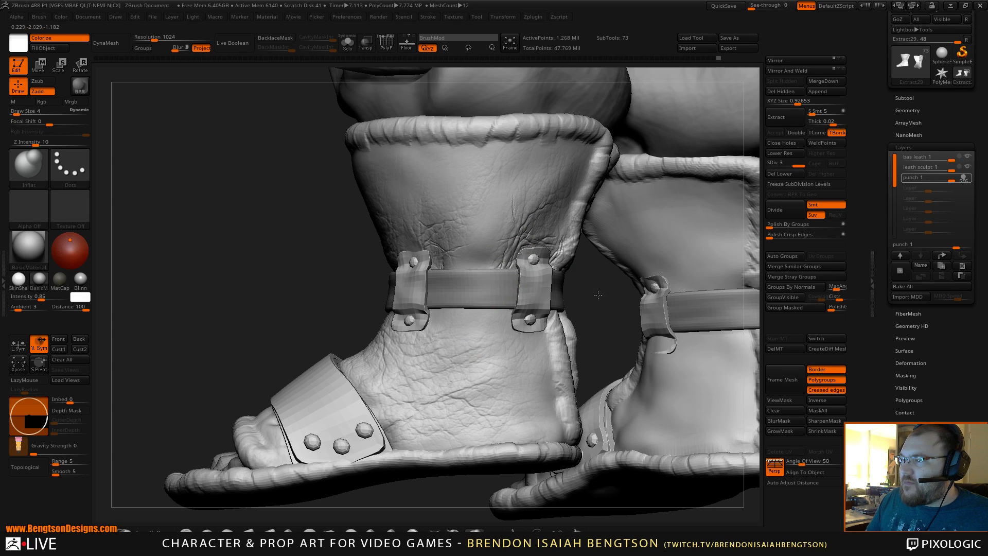
{"action": "left_click_drag", "start_coordinate": [598, 295], "coordinate": [528, 234]}
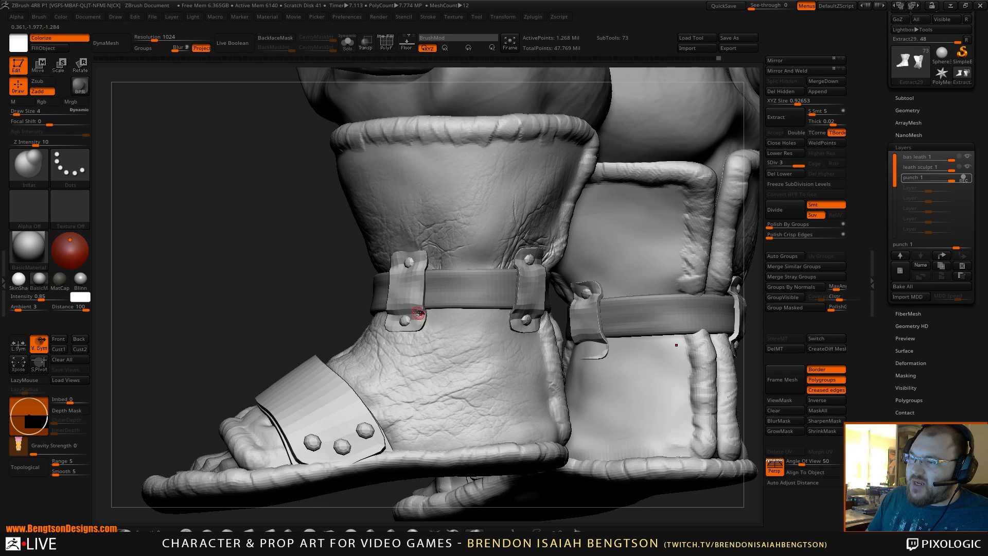
{"action": "mouse_move", "coordinate": [418, 312]}
{"action": "right_mouse_down"}
{"action": "mouse_move", "coordinate": [448, 336]}
{"action": "mouse_move", "coordinate": [439, 282]}
{"action": "right_mouse_up"}
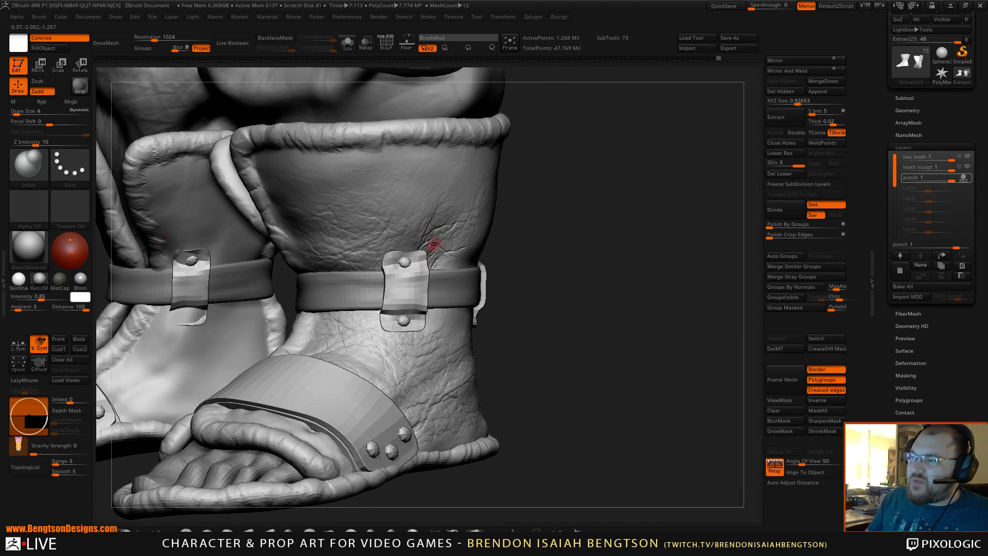
{"action": "mouse_move", "coordinate": [502, 262]}
{"action": "right_mouse_down"}
{"action": "mouse_move", "coordinate": [476, 236]}
{"action": "mouse_move", "coordinate": [514, 245]}
{"action": "right_mouse_up"}
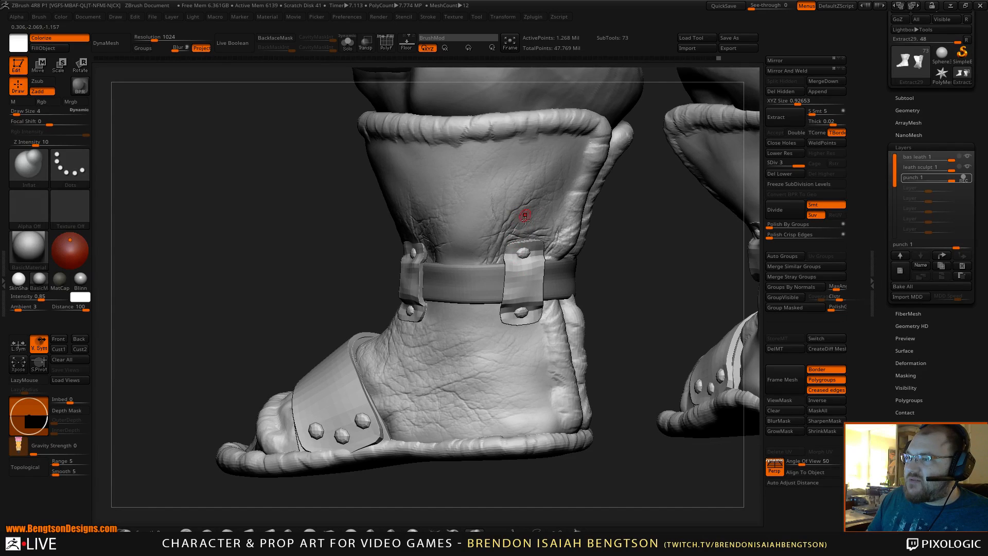
{"action": "right_click_drag", "start_coordinate": [631, 258], "coordinate": [543, 255]}
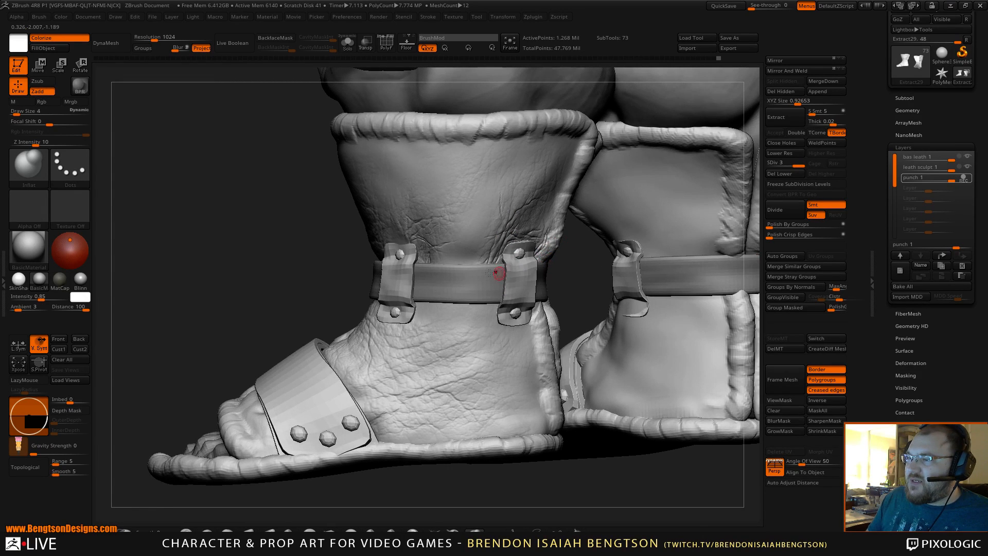
{"action": "right_click_drag", "start_coordinate": [439, 286], "coordinate": [551, 289], "text": "alt"}
{"action": "right_click_drag", "start_coordinate": [432, 269], "coordinate": [513, 295], "text": "alt"}
{"action": "right_click_drag", "start_coordinate": [513, 295], "coordinate": [578, 289]}
{"action": "right_click_drag", "start_coordinate": [449, 256], "coordinate": [510, 273], "text": "alt"}
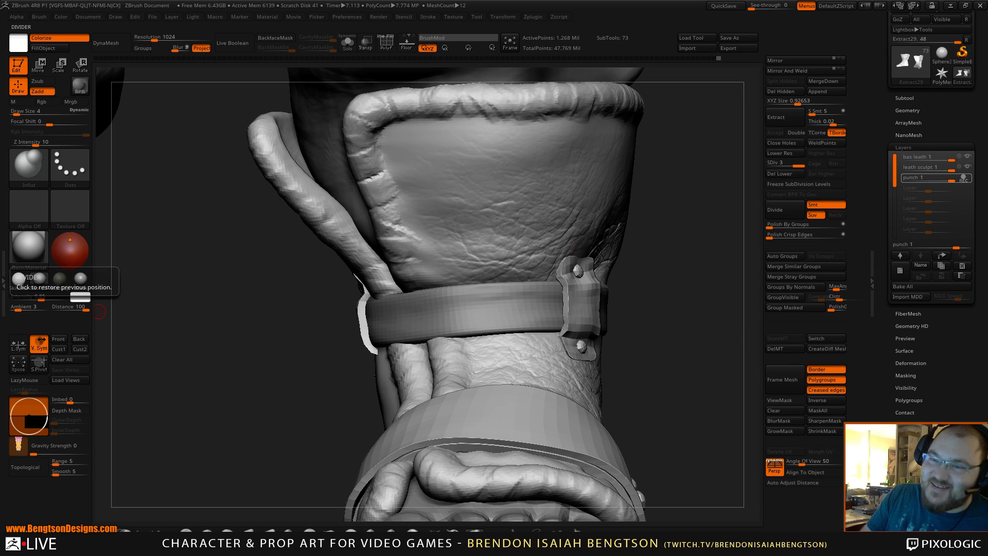
Switch the sculpting brush back to Orb_Cracks.
{"action": "left_click", "coordinate": [4, 283]}
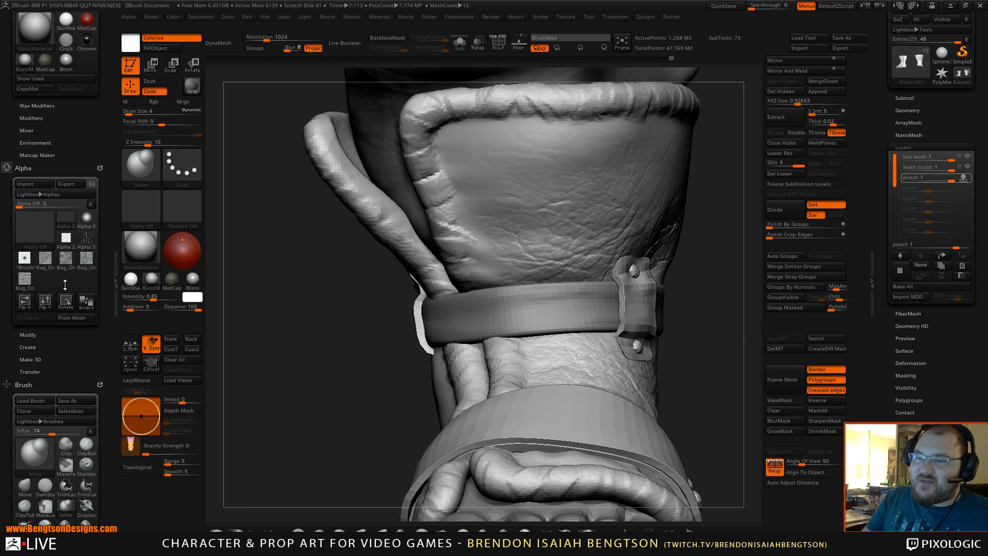
{"action": "scroll", "coordinate": [76, 352], "scroll_direction": "down", "scroll_amount": 5}
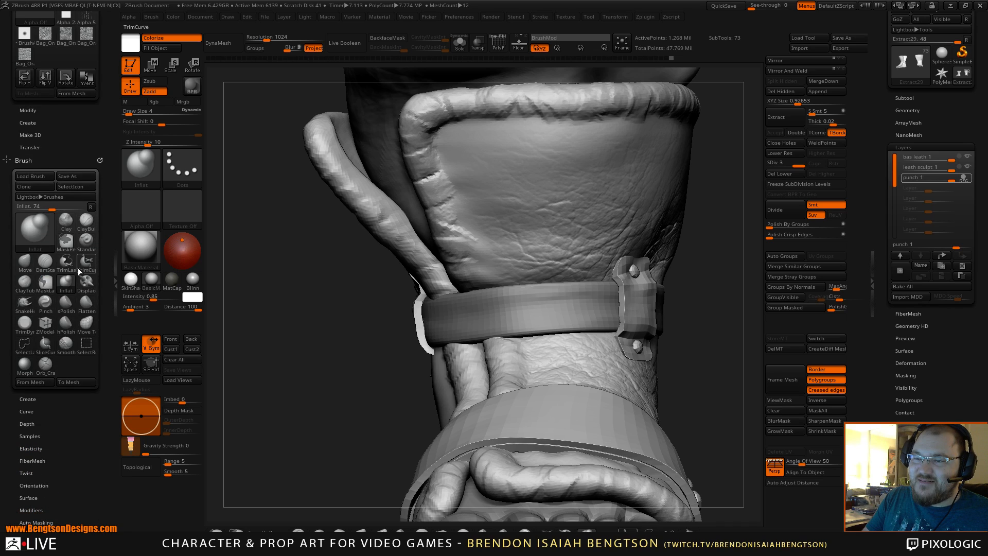
{"action": "left_click", "coordinate": [45, 365]}
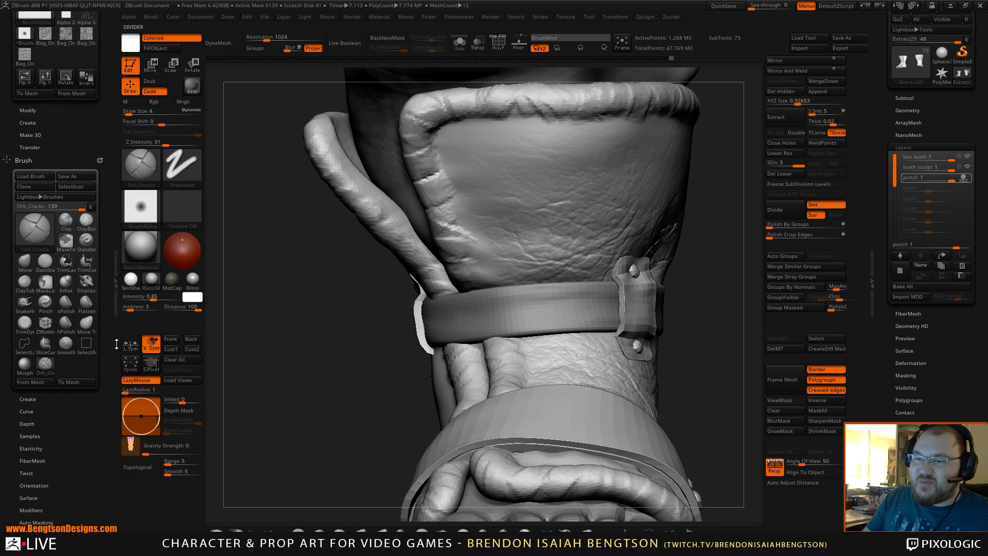
{"action": "left_click", "coordinate": [116, 281]}
Stop recording on the punch layer and test its strength at about 0.5 before restoring it to 1.
{"action": "mouse_move", "coordinate": [727, 244]}
{"action": "left_mouse_down"}
{"action": "mouse_move", "coordinate": [681, 264]}
{"action": "mouse_move", "coordinate": [697, 255]}
{"action": "mouse_move", "coordinate": [661, 260]}
{"action": "left_mouse_up"}
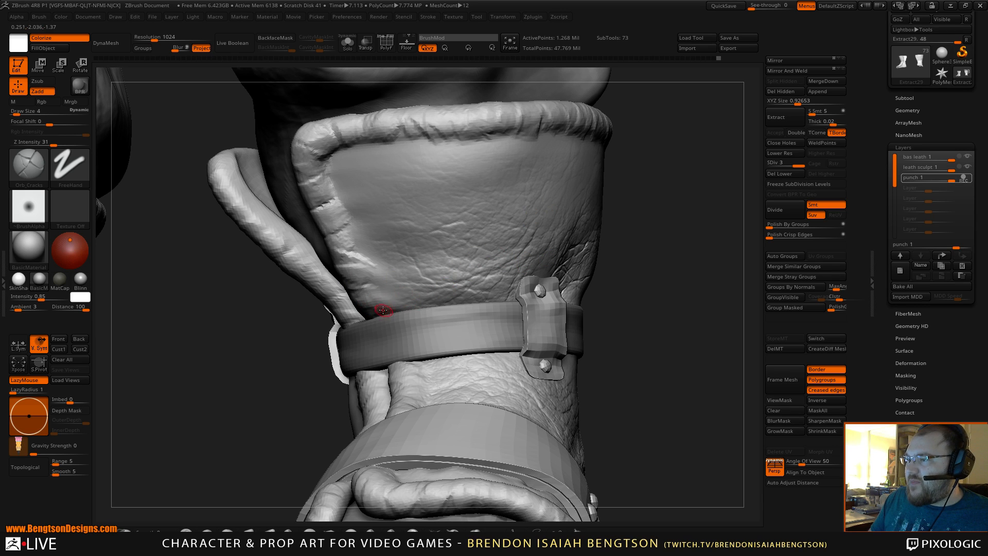
{"action": "left_click_drag", "start_coordinate": [727, 284], "coordinate": [692, 212], "text": "alt"}
{"action": "mouse_move", "coordinate": [713, 308]}
{"action": "left_mouse_down", "text": "alt"}
{"action": "mouse_move", "coordinate": [670, 304]}
{"action": "mouse_move", "coordinate": [688, 319]}
{"action": "mouse_move", "coordinate": [672, 322]}
{"action": "left_mouse_up", "text": "alt"}
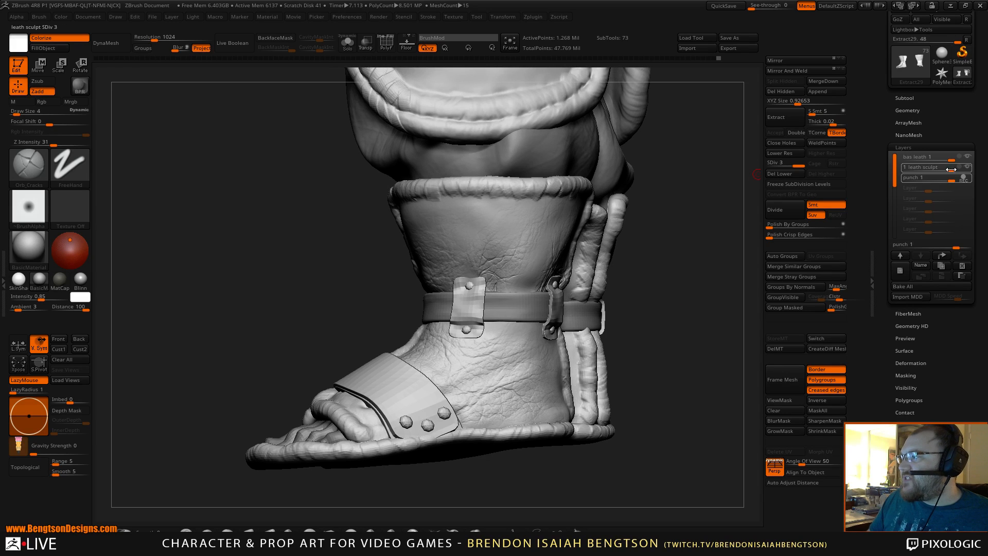
{"action": "left_click", "coordinate": [966, 177]}
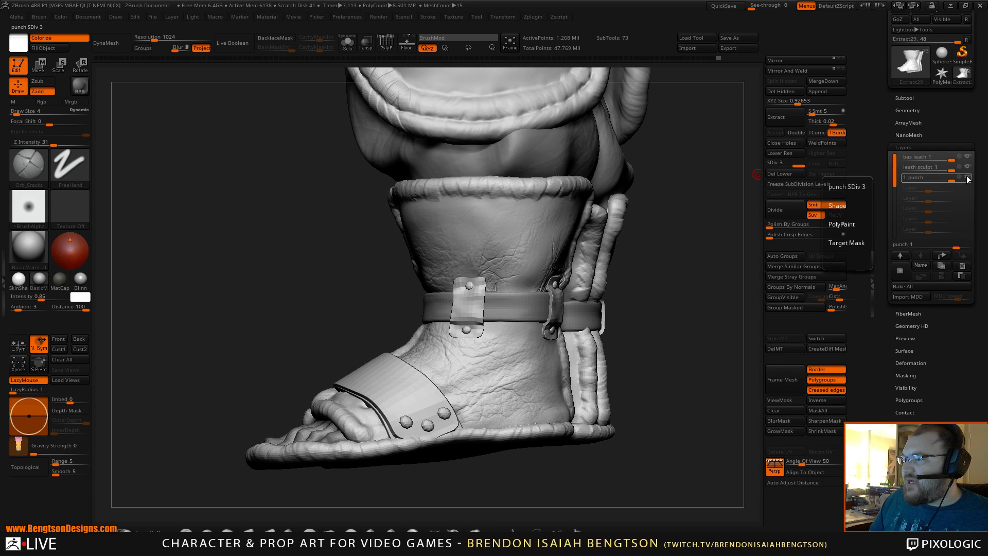
{"action": "left_click_drag", "start_coordinate": [663, 311], "coordinate": [632, 322]}
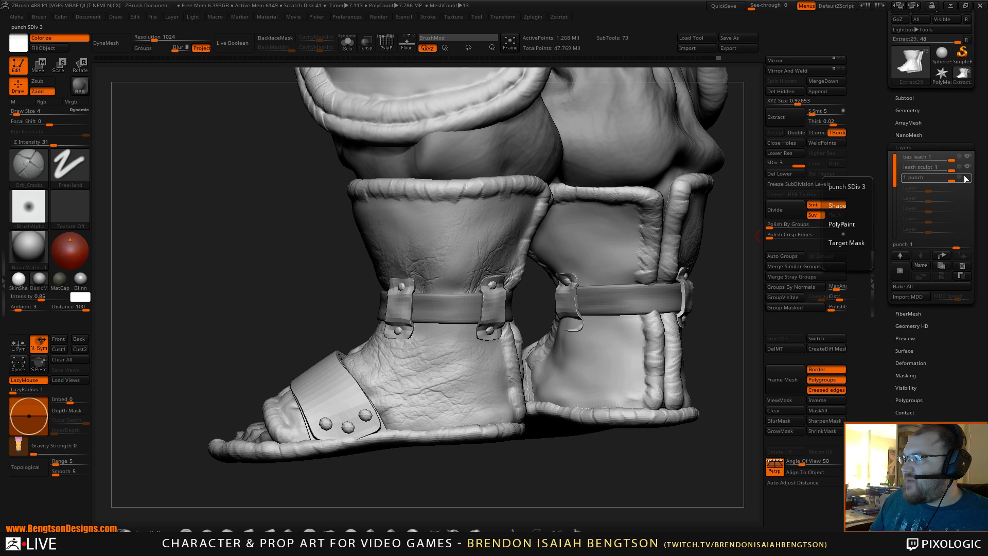
{"action": "left_click_drag", "start_coordinate": [955, 180], "coordinate": [945, 181]}
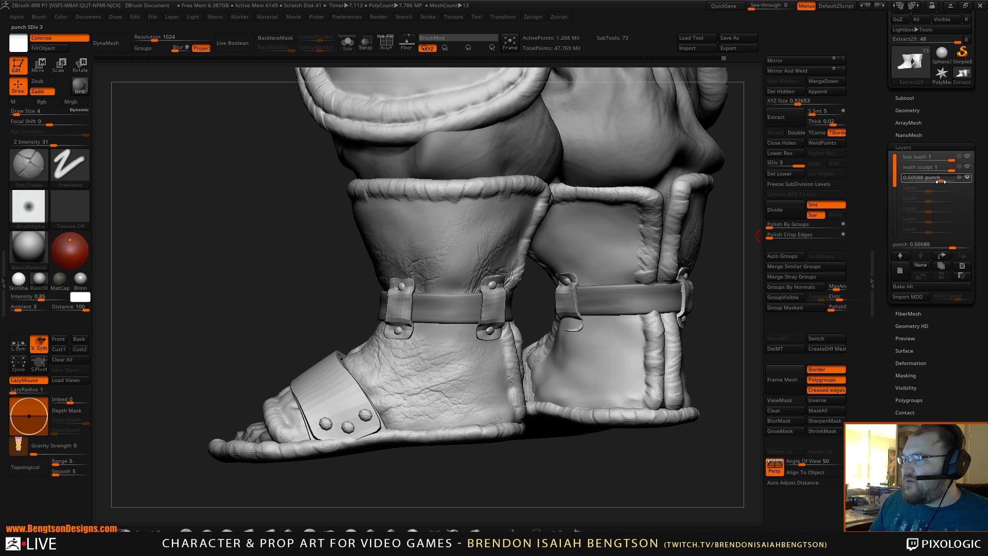
{"action": "left_click_drag", "start_coordinate": [946, 182], "coordinate": [958, 181]}
Hide the punch, leath sculpt and bas leath layers and store a morph target of the smooth boot wraps.
{"action": "left_click", "coordinate": [963, 169]}
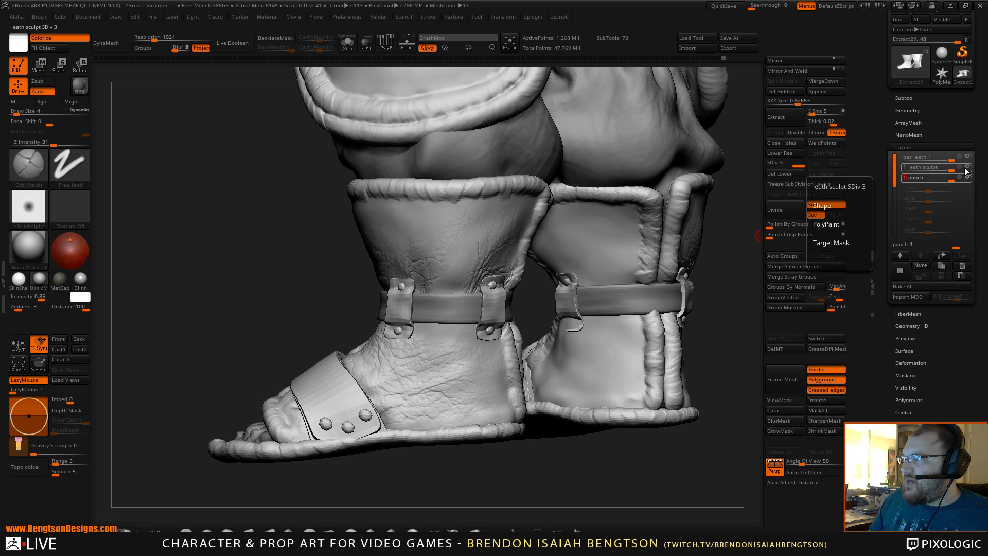
{"action": "left_click", "coordinate": [968, 177]}
{"action": "left_click", "coordinate": [967, 167]}
{"action": "left_click", "coordinate": [967, 157]}
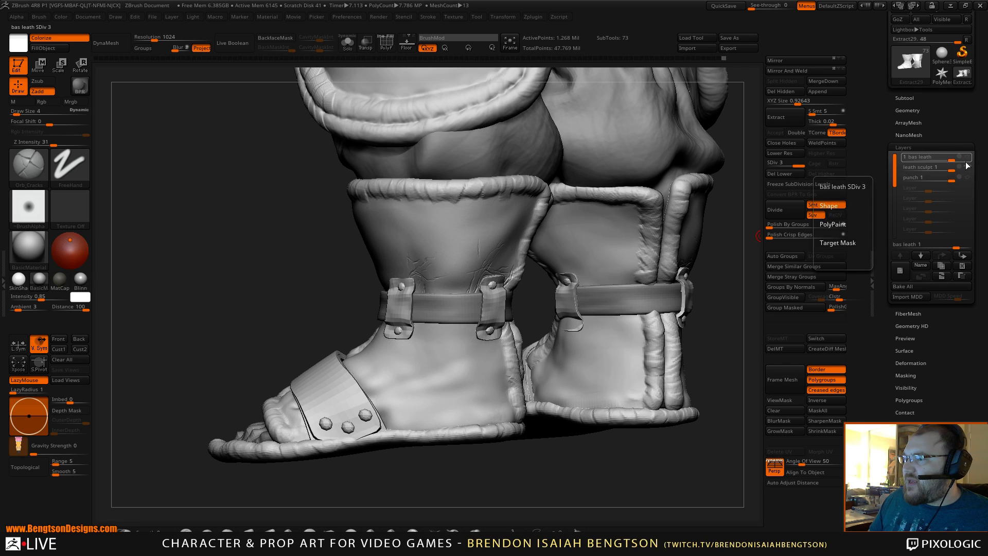
{"action": "left_click_drag", "start_coordinate": [645, 470], "coordinate": [455, 263]}
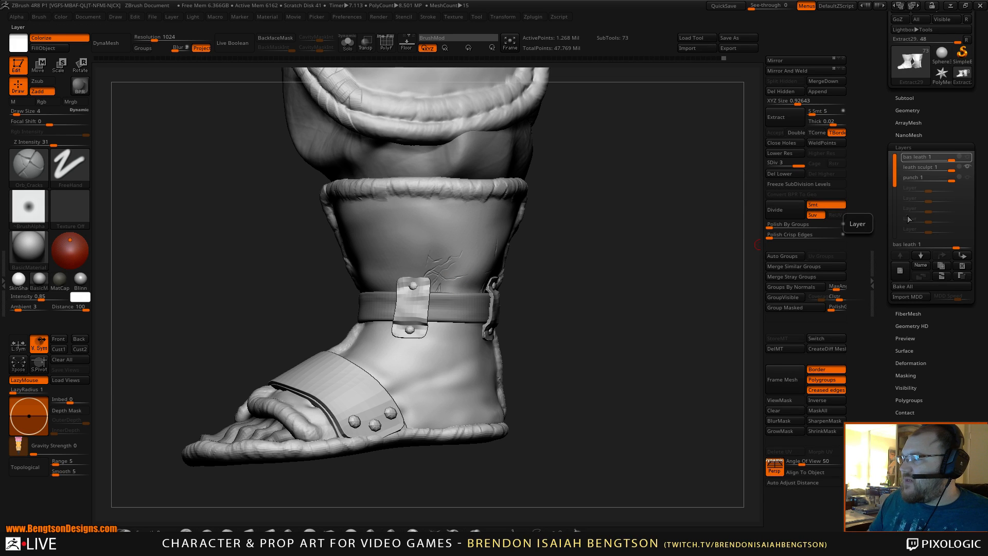
{"action": "left_click", "coordinate": [969, 168]}
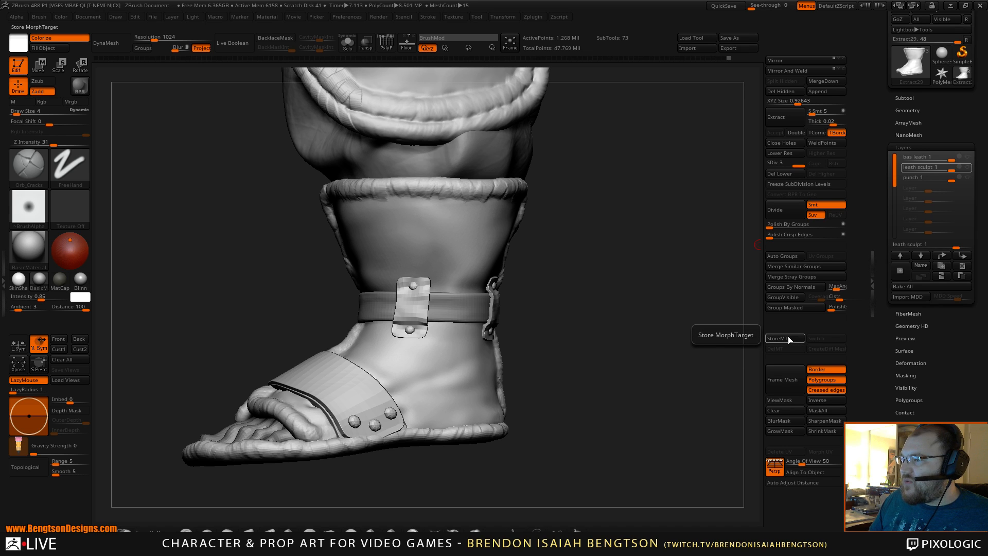
{"action": "left_click", "coordinate": [785, 338]}
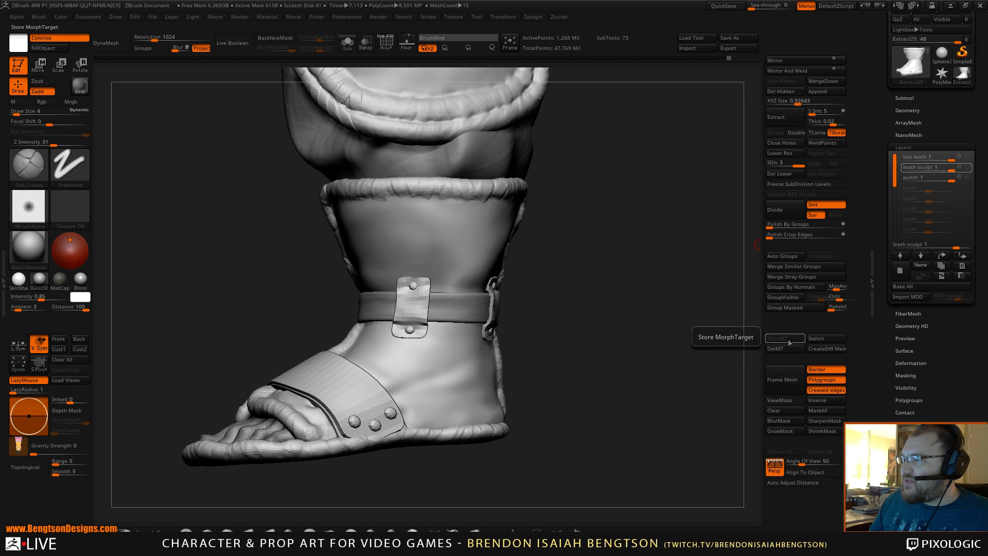
Show the leath sculpt layer again and resume recording on it.
{"action": "left_click", "coordinate": [968, 168]}
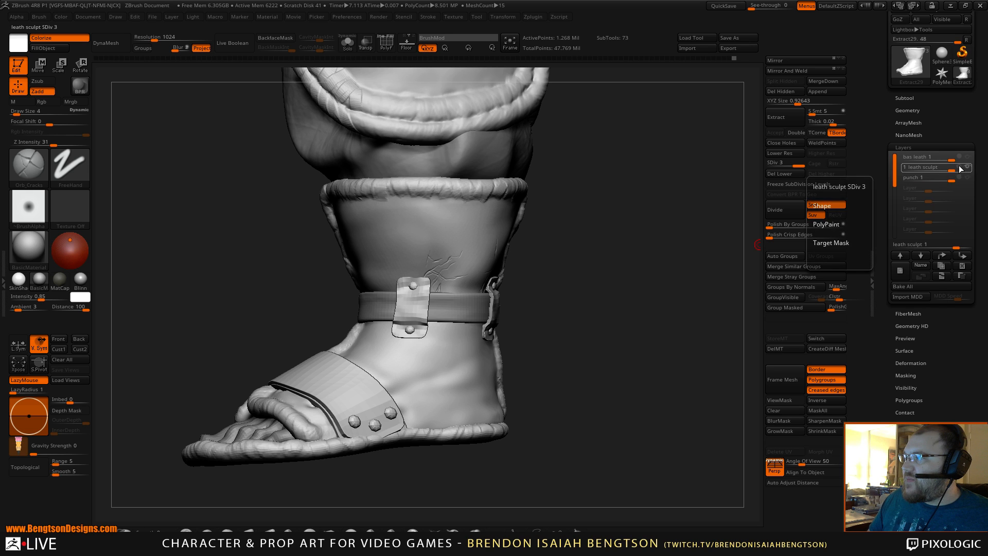
{"action": "left_click_drag", "start_coordinate": [583, 341], "coordinate": [620, 307], "text": "alt"}
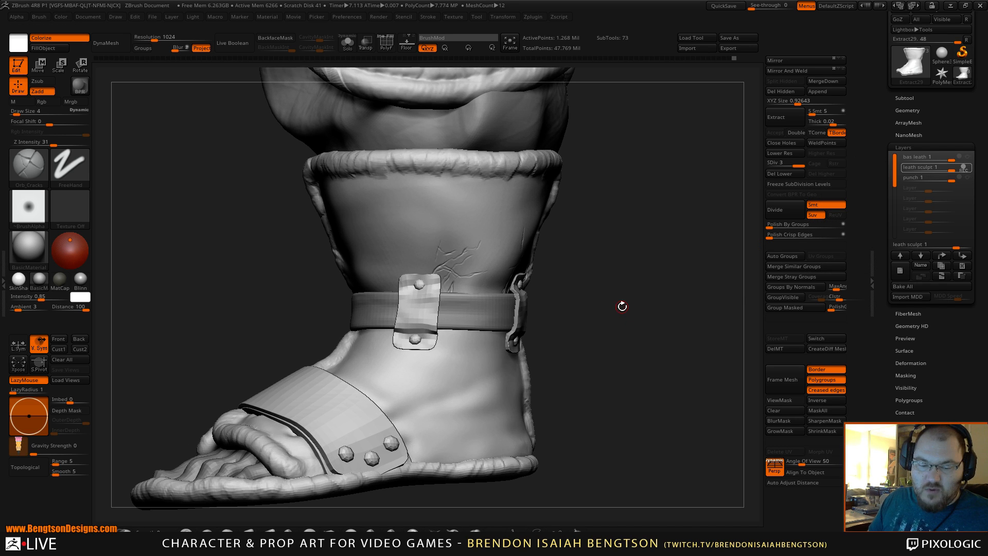
Switch to the Morph brush and brush the sculpted cracks above the ankle strap back to the stored smooth leather.
{"action": "key", "text": "b"}
{"action": "left_click", "coordinate": [604, 292]}
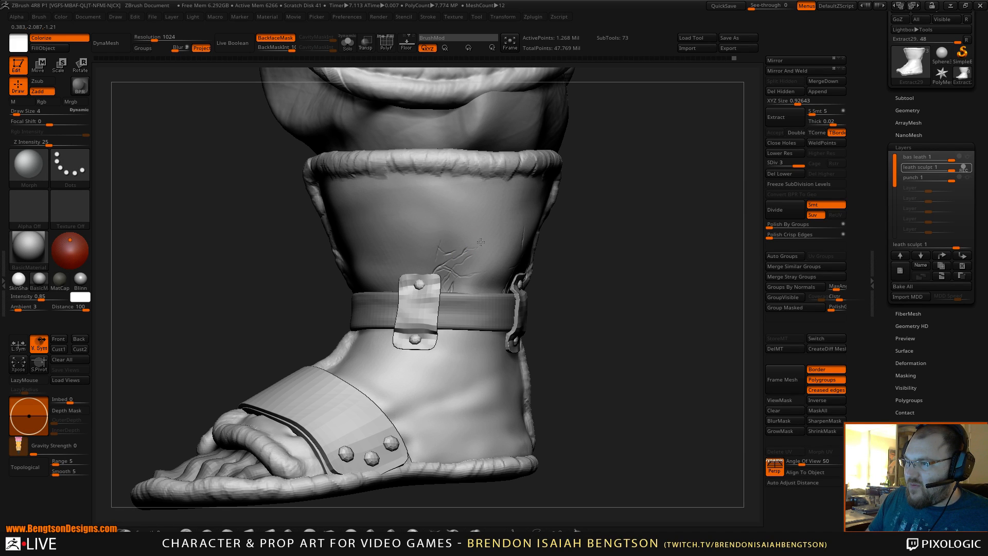
{"action": "left_click_drag", "start_coordinate": [682, 295], "coordinate": [657, 267]}
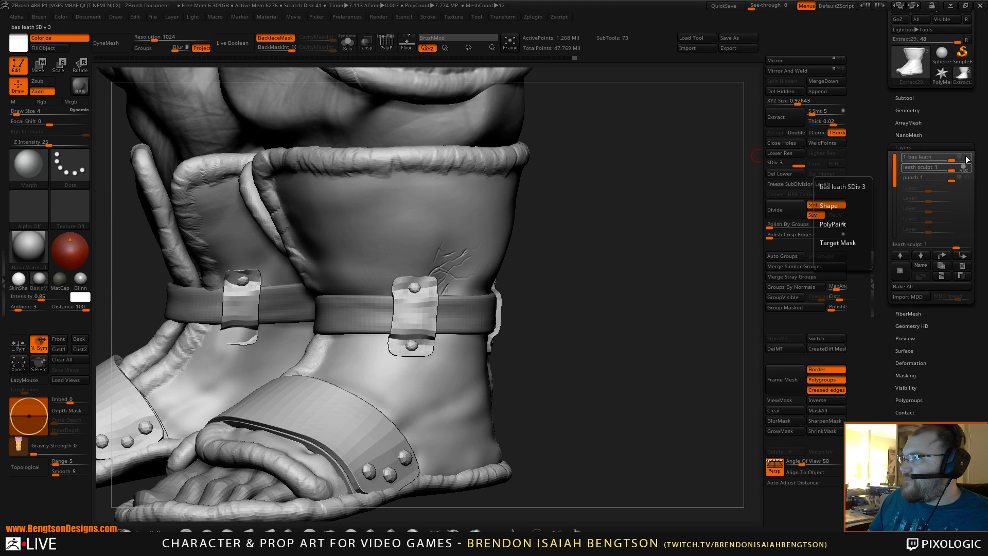
{"action": "left_click_drag", "start_coordinate": [601, 357], "coordinate": [597, 360]}
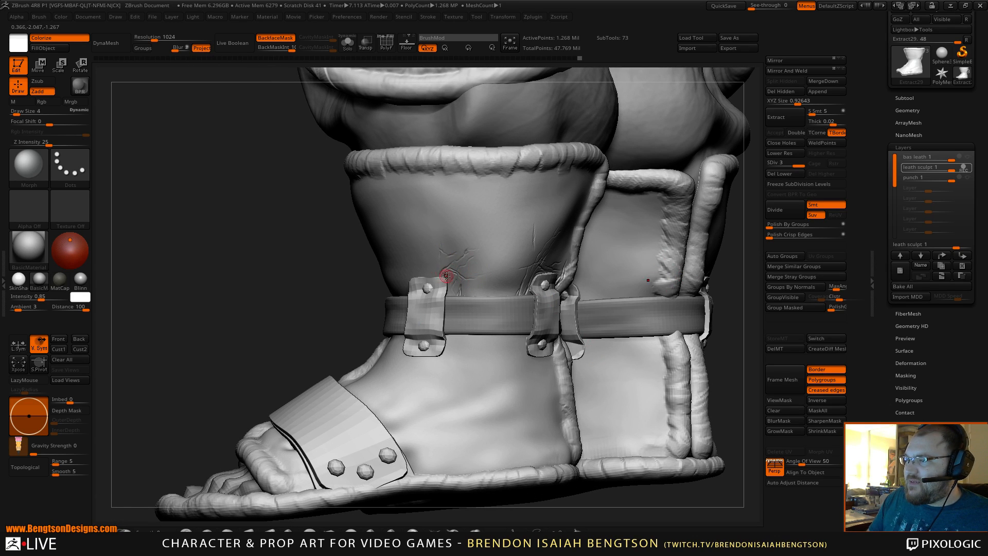
{"action": "left_click_drag", "start_coordinate": [453, 282], "coordinate": [458, 292]}
{"action": "mouse_move", "coordinate": [445, 289]}
{"action": "right_mouse_down"}
{"action": "mouse_move", "coordinate": [436, 287]}
{"action": "mouse_move", "coordinate": [461, 281]}
{"action": "right_mouse_up"}
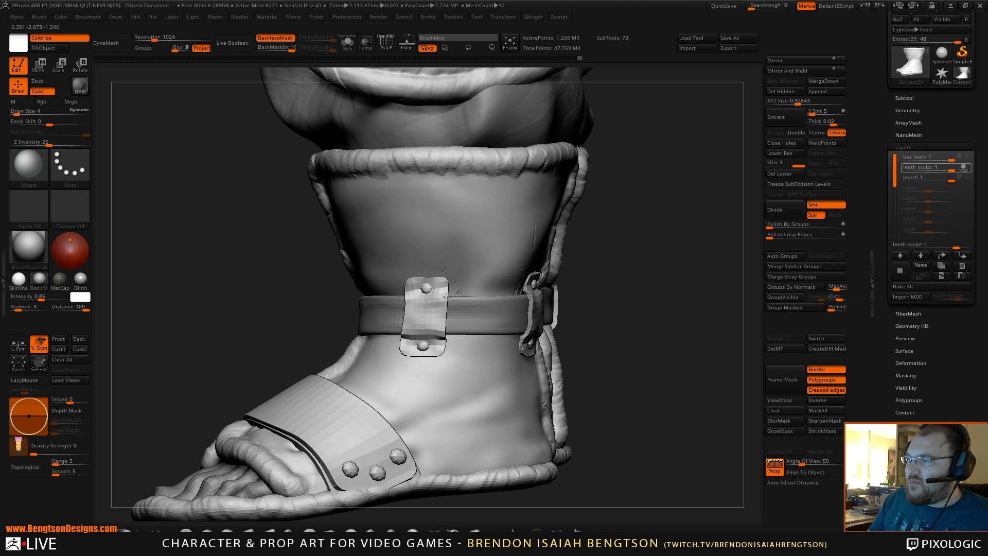
Show the bas leath and punch layers again and resume recording on the leath sculpt layer.
{"action": "left_click", "coordinate": [962, 169]}
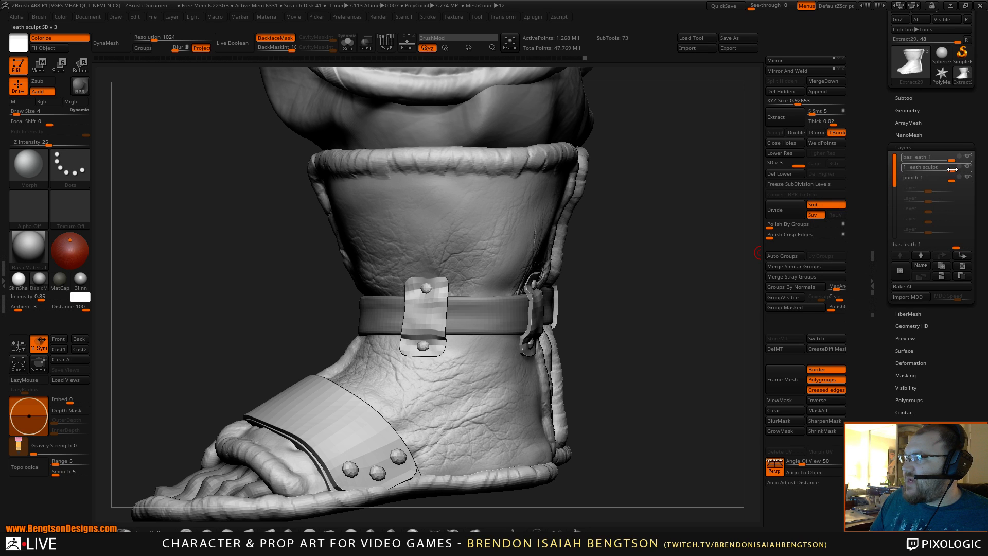
{"action": "left_click", "coordinate": [962, 168]}
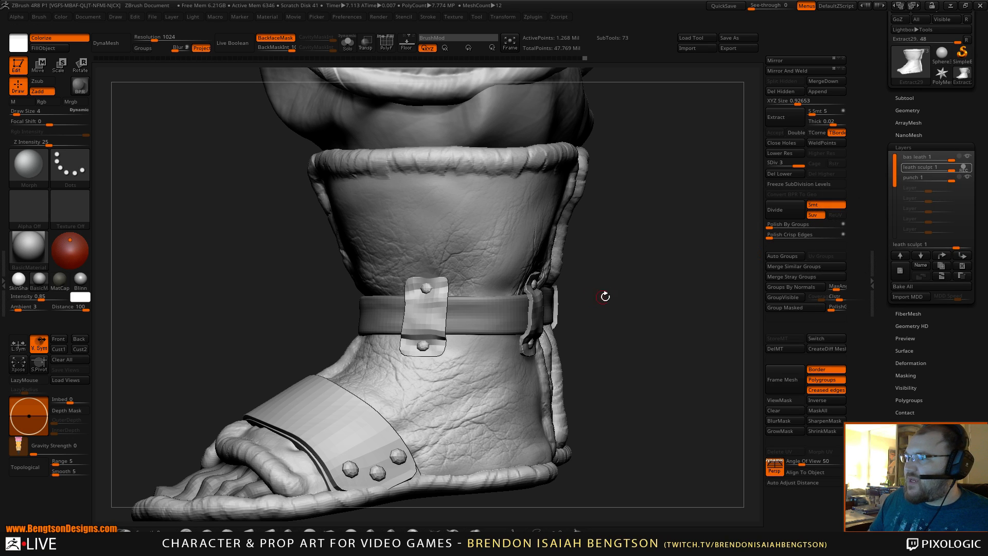
Change the sculpting brush from Morph to Orb_Cracks.
{"action": "left_click_drag", "start_coordinate": [663, 299], "coordinate": [551, 210]}
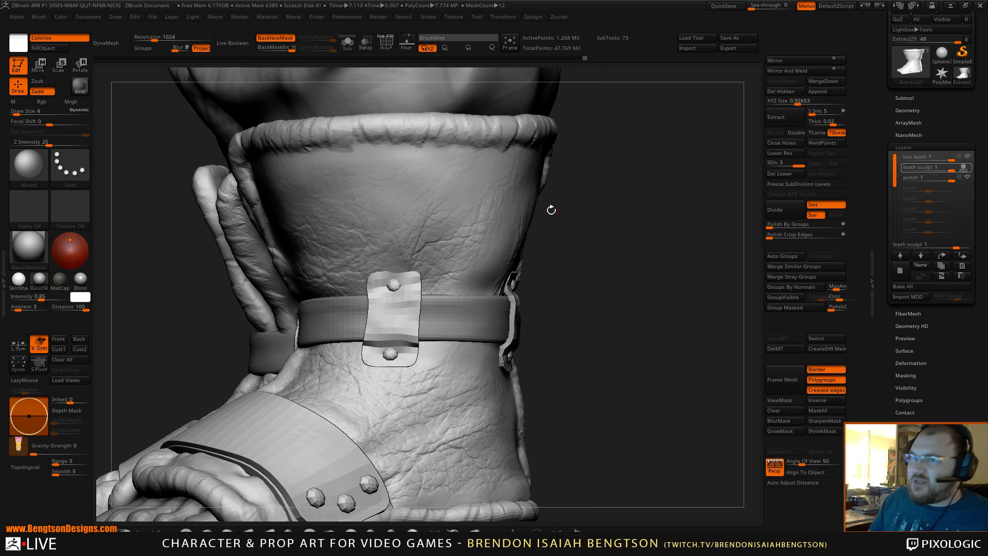
{"action": "left_click", "coordinate": [5, 313]}
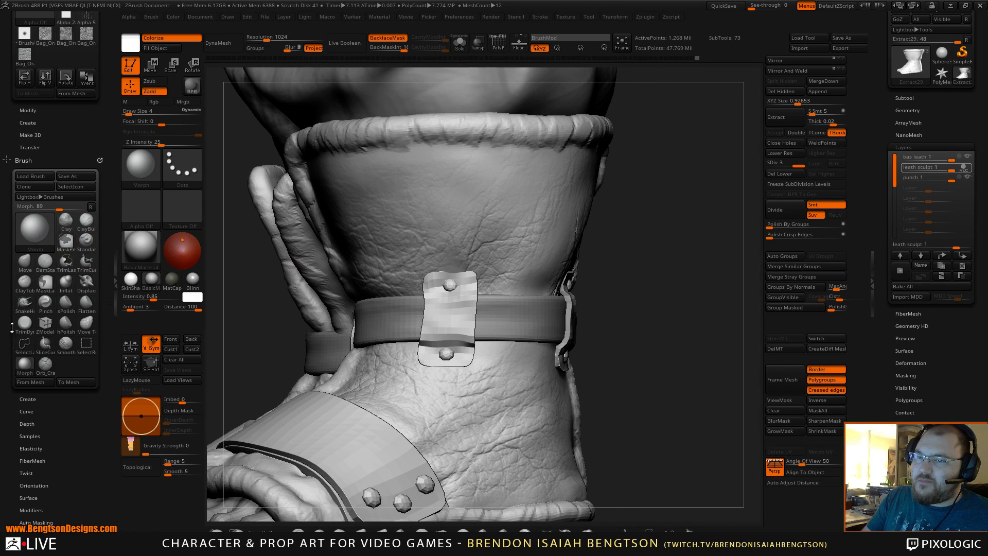
{"action": "left_click", "coordinate": [115, 276]}
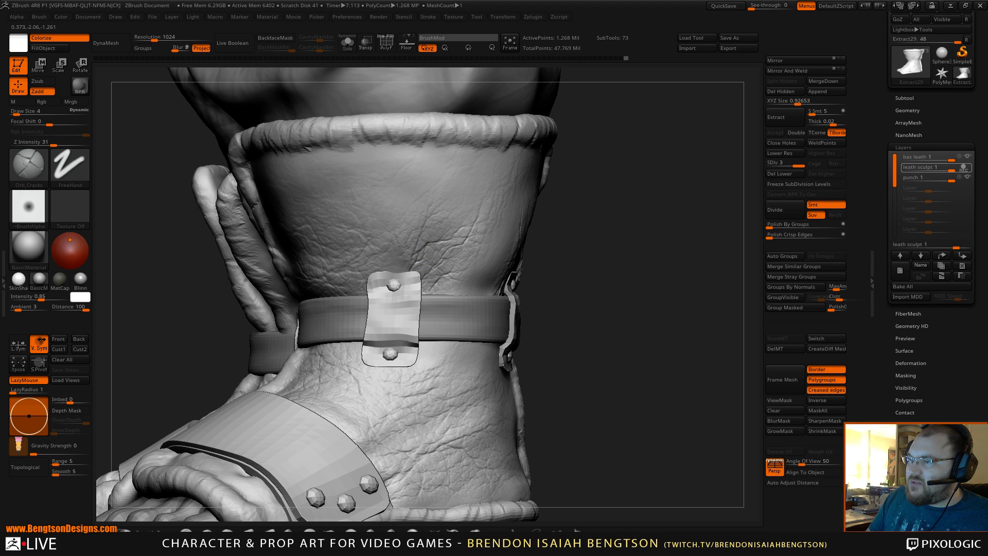
Examine the whole warrior from the back, side and front to judge the boot leather against the full figure.
{"action": "left_click_drag", "start_coordinate": [578, 328], "coordinate": [466, 417]}
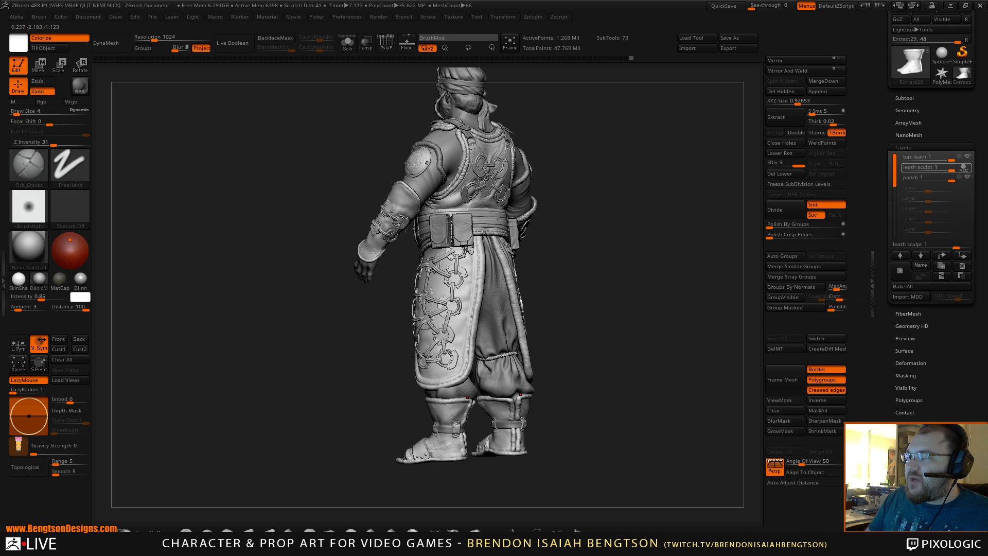
{"action": "left_click_drag", "start_coordinate": [600, 404], "coordinate": [550, 310]}
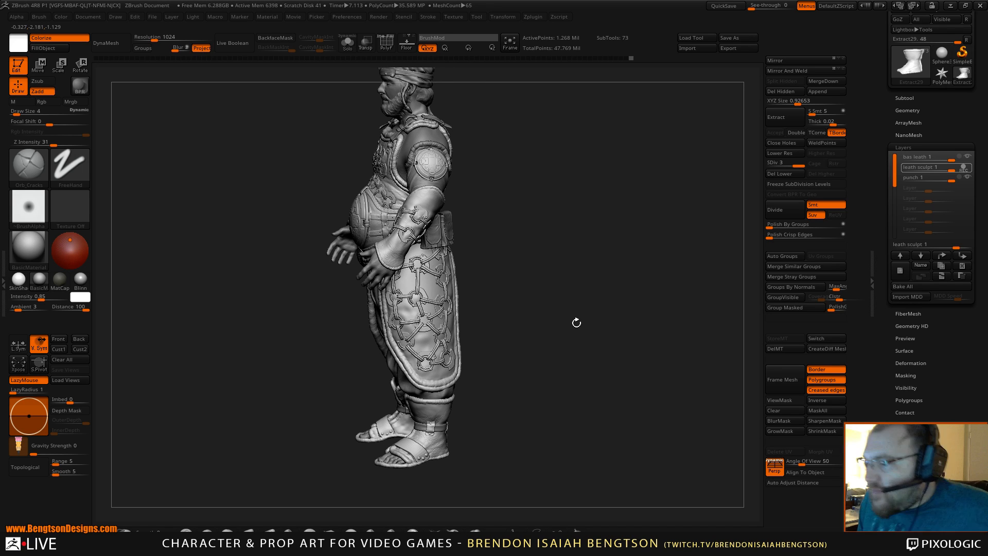
{"action": "left_click_drag", "start_coordinate": [580, 336], "coordinate": [577, 317]}
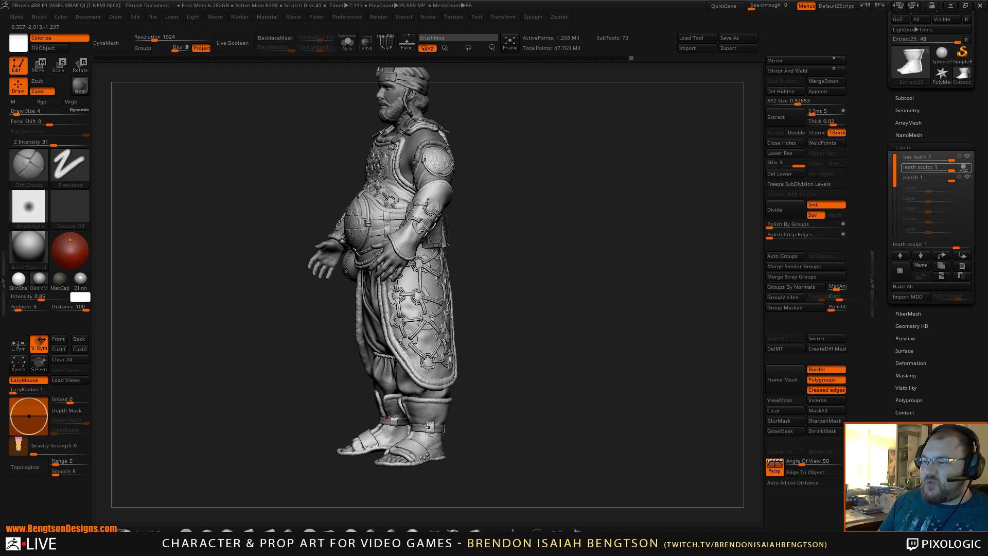
{"action": "left_click_drag", "start_coordinate": [505, 413], "coordinate": [403, 427]}
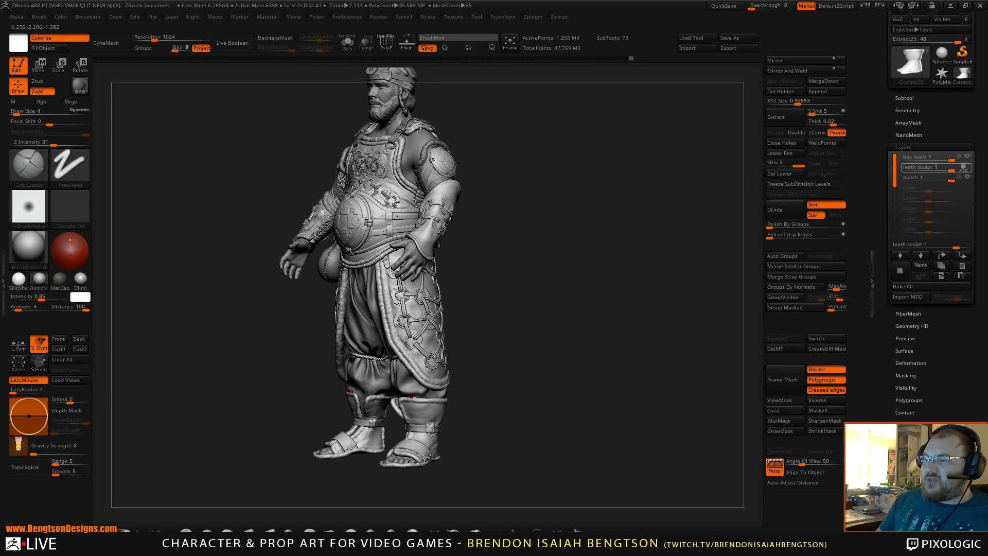
{"action": "mouse_move", "coordinate": [478, 196]}
{"action": "left_mouse_down"}
{"action": "mouse_move", "coordinate": [576, 284]}
{"action": "mouse_move", "coordinate": [584, 309]}
{"action": "mouse_move", "coordinate": [573, 329]}
{"action": "mouse_move", "coordinate": [483, 323]}
{"action": "left_mouse_up"}
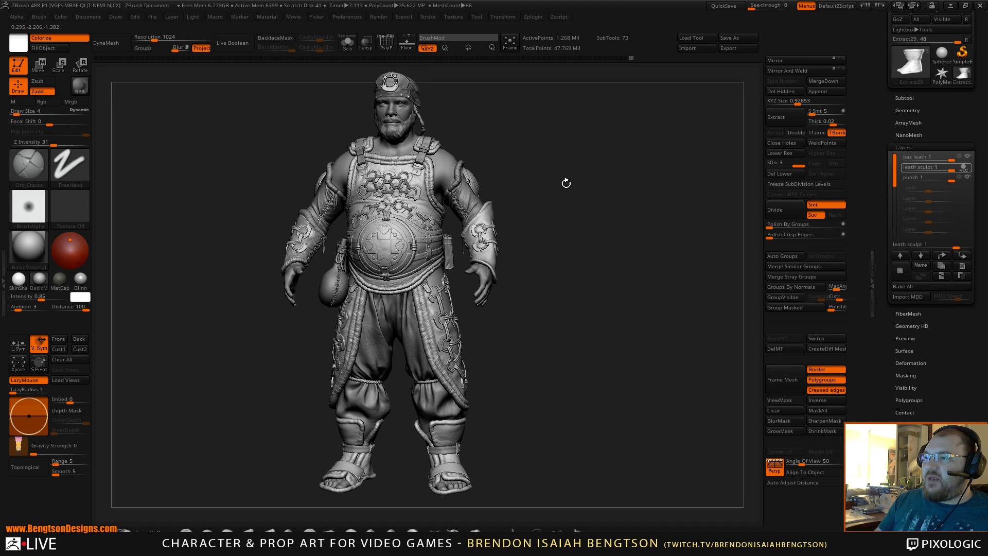
{"action": "left_click_drag", "start_coordinate": [566, 184], "coordinate": [502, 154]}
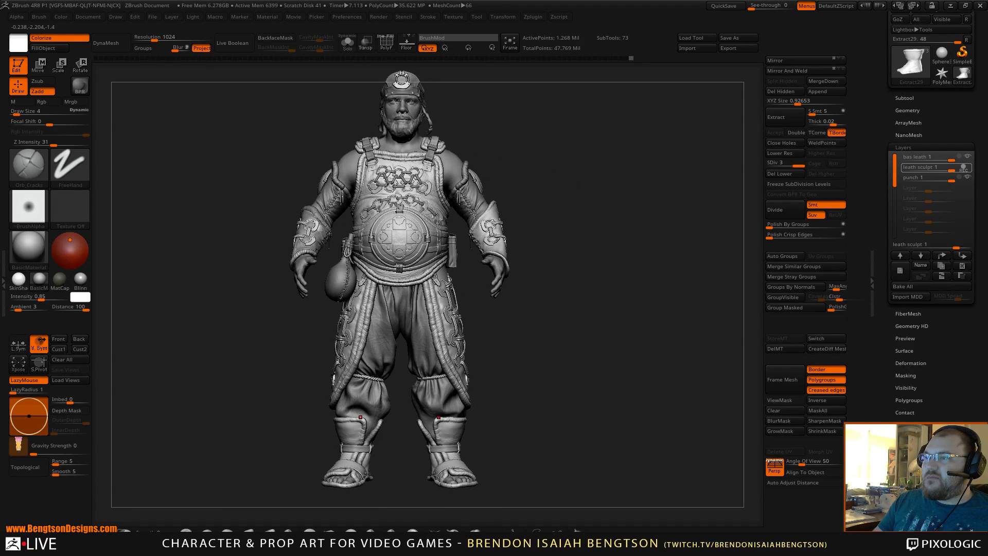
{"action": "mouse_move", "coordinate": [576, 254]}
{"action": "left_mouse_down"}
{"action": "mouse_move", "coordinate": [587, 271]}
{"action": "mouse_move", "coordinate": [574, 293]}
{"action": "left_mouse_up"}
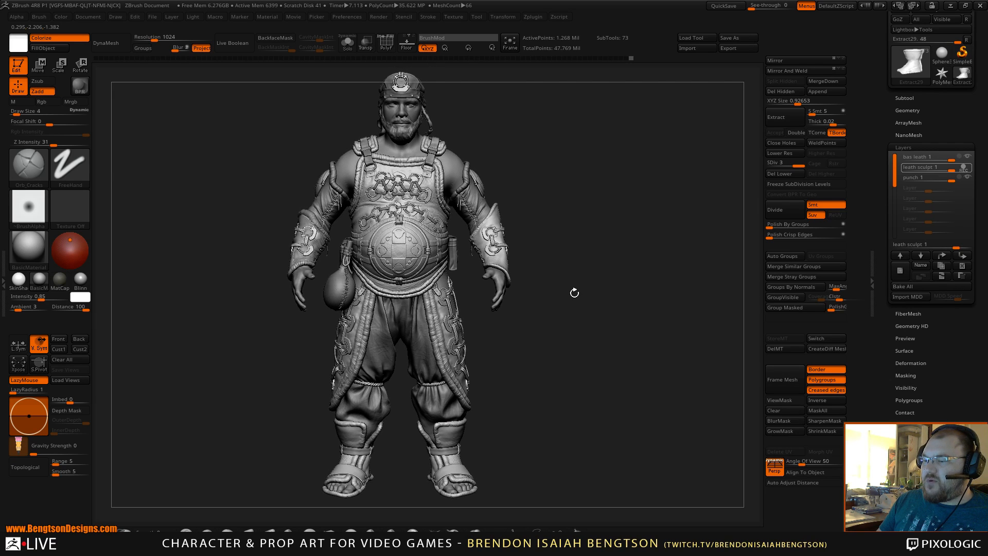
{"action": "left_click_drag", "start_coordinate": [552, 359], "coordinate": [541, 358]}
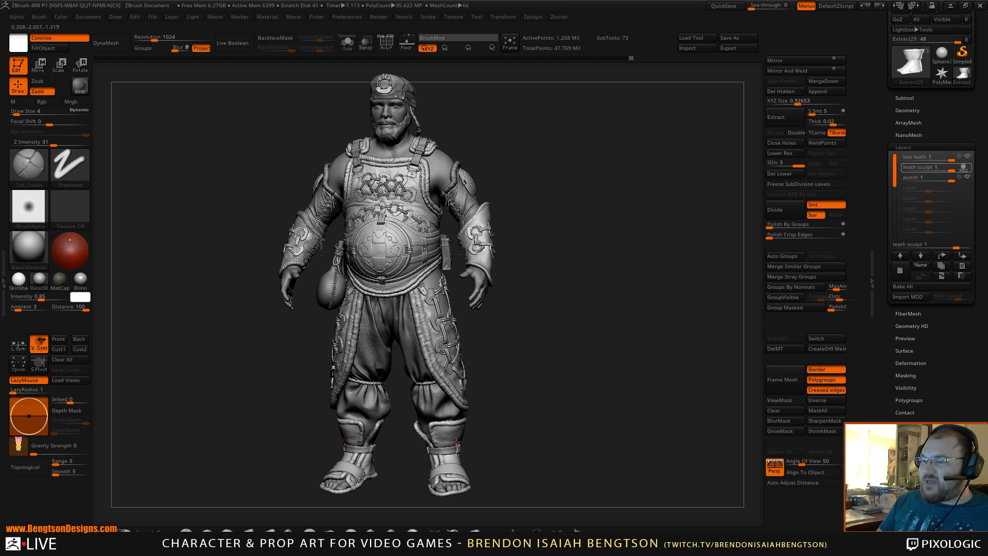
{"action": "left_click_drag", "start_coordinate": [499, 431], "coordinate": [463, 440]}
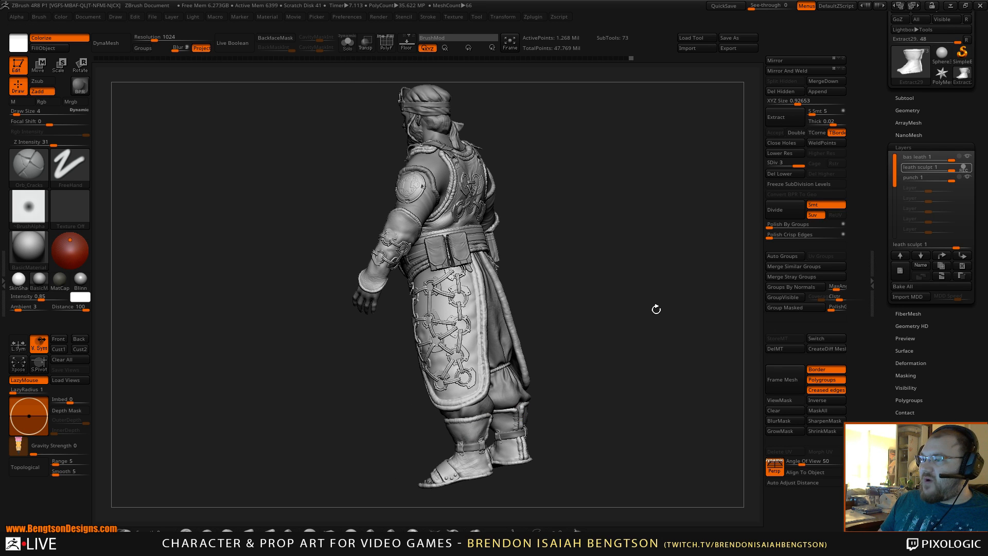
{"action": "left_click_drag", "start_coordinate": [614, 393], "coordinate": [494, 399]}
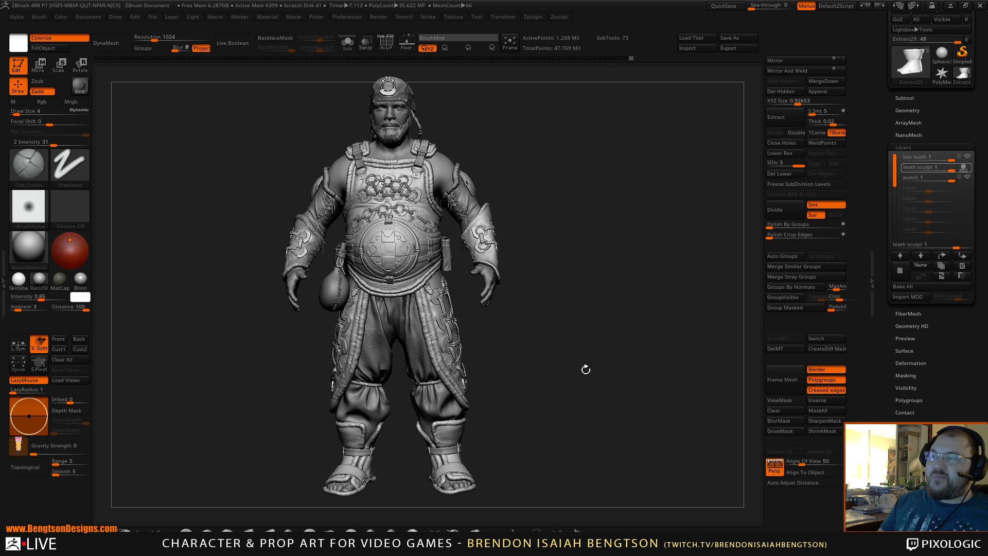
{"action": "mouse_move", "coordinate": [586, 369]}
{"action": "left_mouse_down"}
{"action": "mouse_move", "coordinate": [582, 390]}
{"action": "mouse_move", "coordinate": [533, 356]}
{"action": "left_mouse_up"}
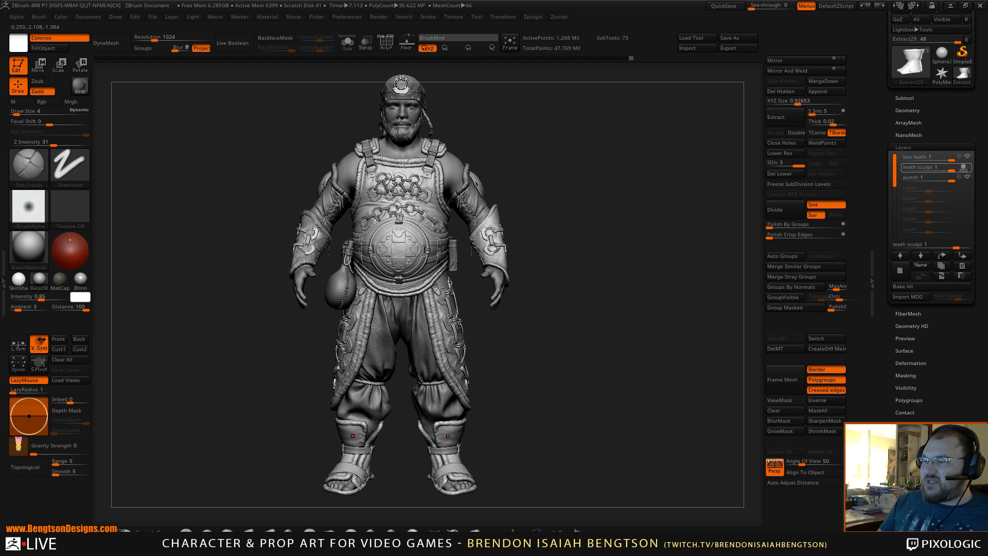
Carve branching cracks into the boot leather just above the riveted strap clip with the Orb_Cracks brush.
{"action": "mouse_move", "coordinate": [590, 432]}
{"action": "left_mouse_down", "text": "alt"}
{"action": "mouse_move", "coordinate": [503, 424]}
{"action": "mouse_move", "coordinate": [508, 395]}
{"action": "mouse_move", "coordinate": [523, 491]}
{"action": "mouse_move", "coordinate": [550, 466]}
{"action": "mouse_move", "coordinate": [551, 324]}
{"action": "mouse_move", "coordinate": [553, 443]}
{"action": "mouse_move", "coordinate": [589, 329]}
{"action": "mouse_move", "coordinate": [569, 328]}
{"action": "mouse_move", "coordinate": [580, 344]}
{"action": "mouse_move", "coordinate": [578, 331]}
{"action": "mouse_move", "coordinate": [489, 301]}
{"action": "left_mouse_up", "text": "alt"}
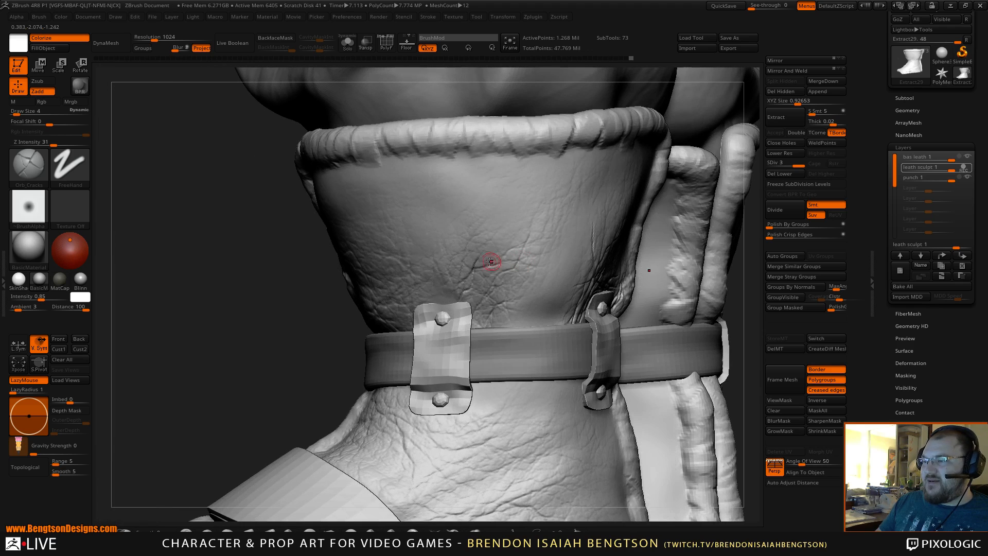
{"action": "right_click_drag", "start_coordinate": [476, 282], "coordinate": [531, 294]}
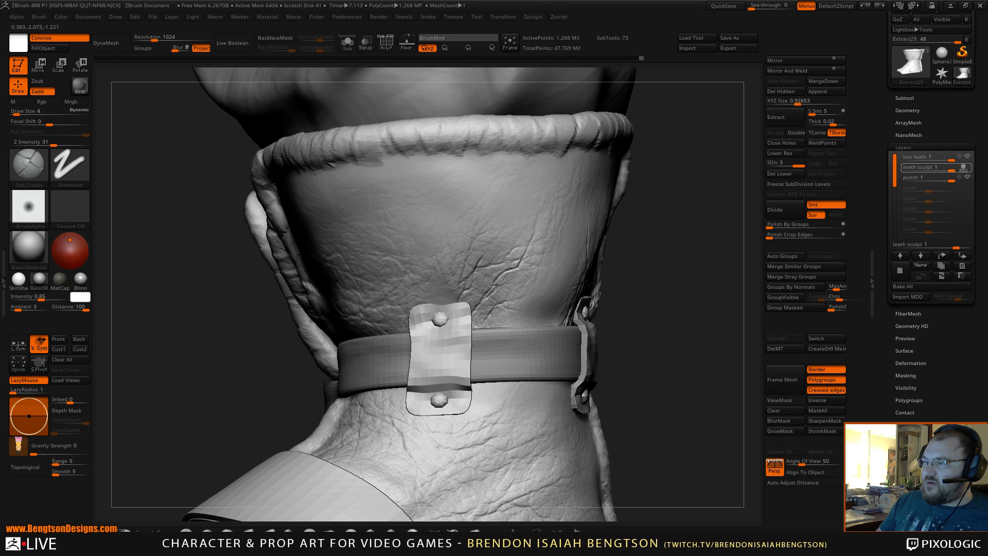
{"action": "mouse_move", "coordinate": [498, 286]}
{"action": "left_mouse_down"}
{"action": "mouse_move", "coordinate": [497, 301]}
{"action": "mouse_move", "coordinate": [505, 285]}
{"action": "left_mouse_up"}
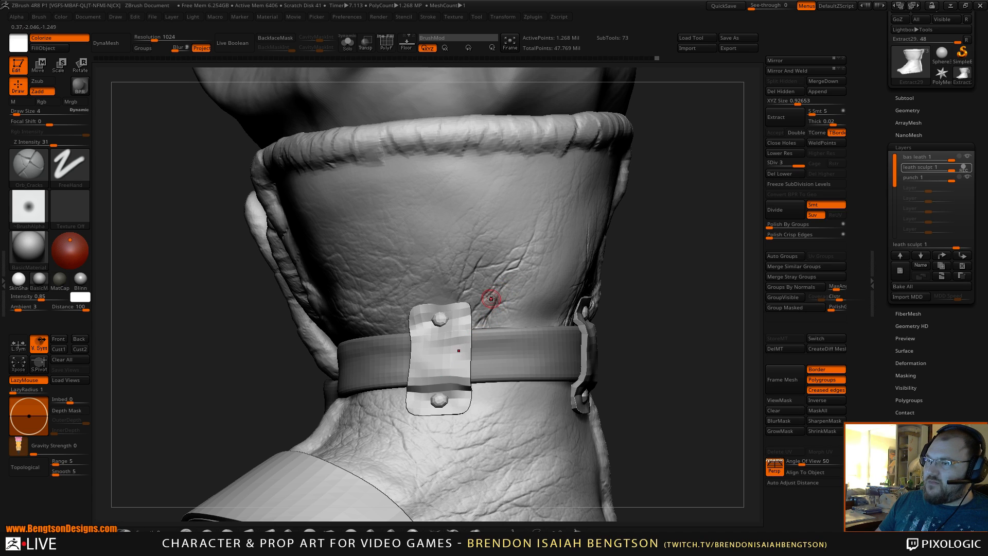
{"action": "mouse_move", "coordinate": [503, 307]}
{"action": "left_mouse_down"}
{"action": "mouse_move", "coordinate": [511, 291]}
{"action": "mouse_move", "coordinate": [506, 299]}
{"action": "left_mouse_up"}
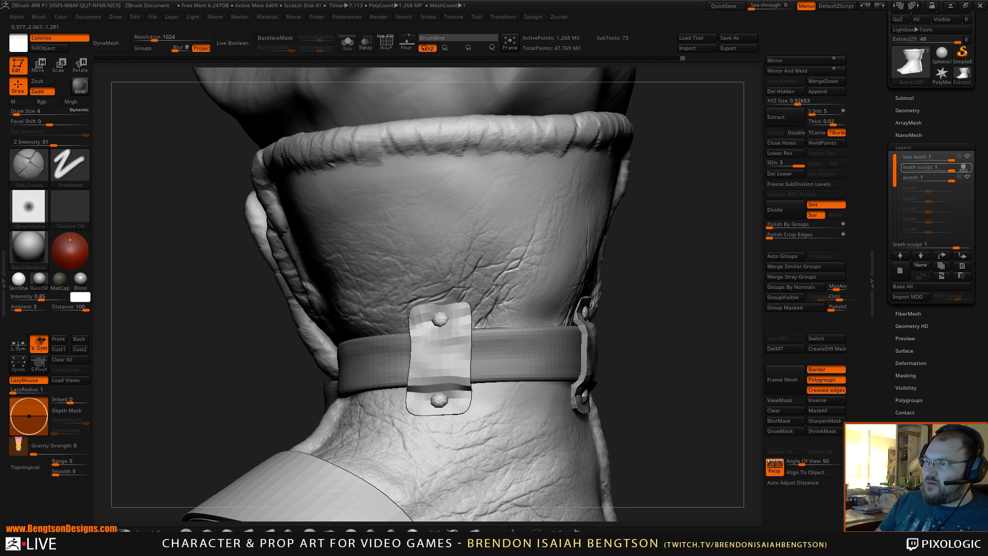
{"action": "left_click_drag", "start_coordinate": [451, 269], "coordinate": [470, 246]}
Add creases to the boot leather between the two riveted clips, just above the ankle strap.
{"action": "left_click_drag", "start_coordinate": [661, 273], "coordinate": [574, 245]}
{"action": "right_click_drag", "start_coordinate": [612, 177], "coordinate": [550, 232], "text": "alt"}
{"action": "left_click_drag", "start_coordinate": [550, 218], "coordinate": [554, 309]}
{"action": "right_click_drag", "start_coordinate": [554, 308], "coordinate": [566, 293]}
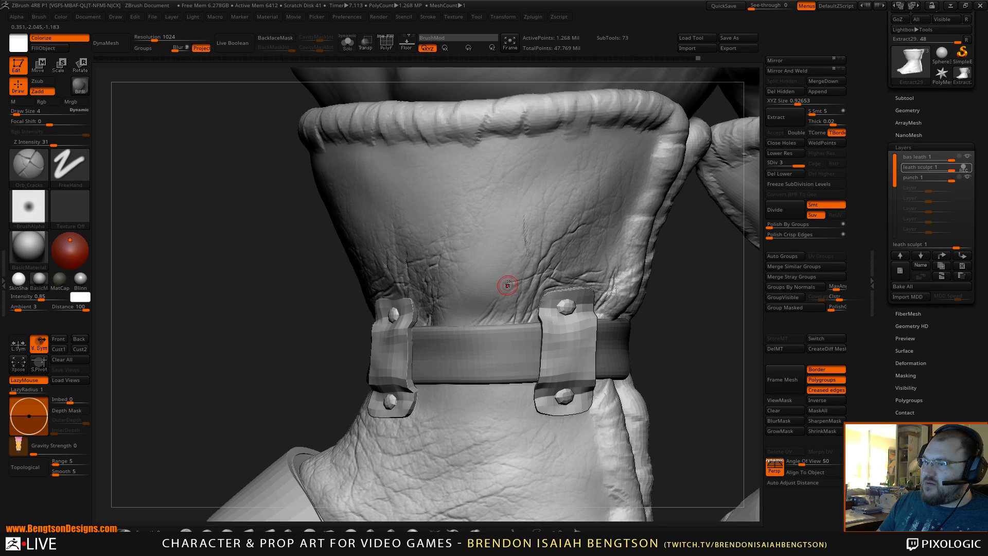
Carve long creases along the lower edge of the boot cuff, following the ankle strap toward its riveted clip.
{"action": "key", "text": "ctrl"}
{"action": "mouse_move", "coordinate": [480, 242]}
{"action": "right_mouse_down"}
{"action": "mouse_move", "coordinate": [489, 230]}
{"action": "mouse_move", "coordinate": [494, 271]}
{"action": "mouse_move", "coordinate": [525, 282]}
{"action": "right_mouse_up"}
{"action": "right_click_drag", "start_coordinate": [406, 305], "coordinate": [487, 310], "text": "alt"}
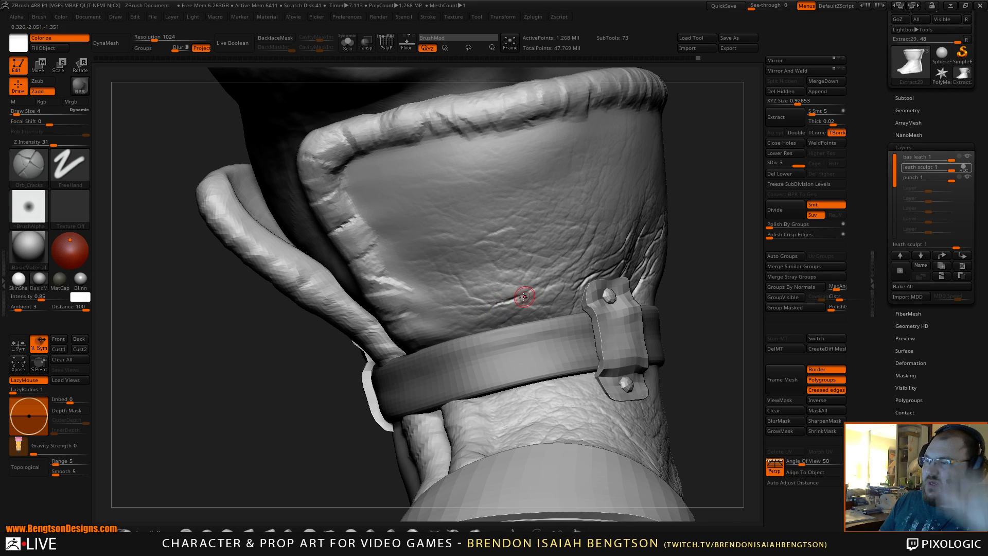
{"action": "left_click_drag", "start_coordinate": [522, 297], "coordinate": [533, 288]}
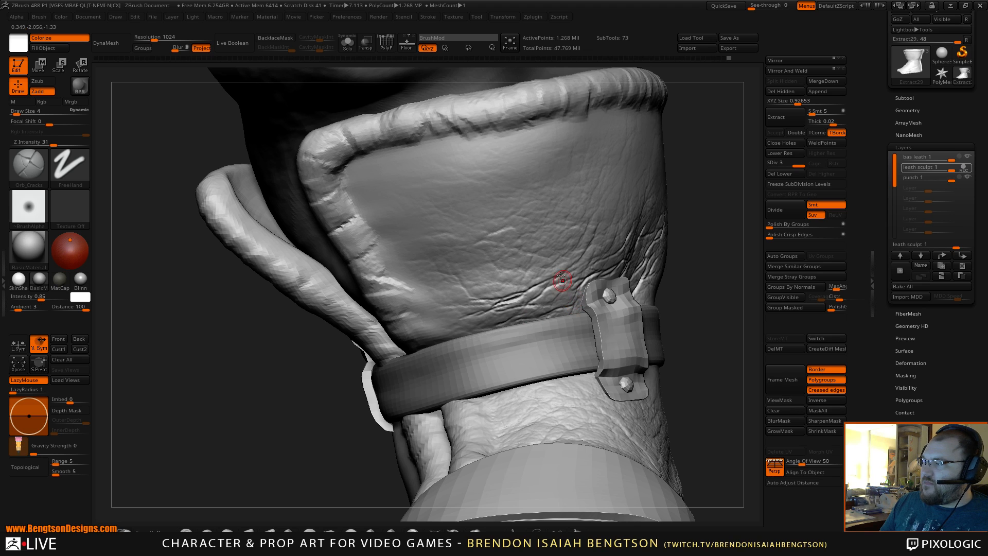
Carve crack-like creases with the Orb_Cracks brush across the front lower part of the leather ankle cuff, with LazyMouse turned off.
{"action": "left_click_drag", "start_coordinate": [706, 292], "coordinate": [682, 284], "text": "alt"}
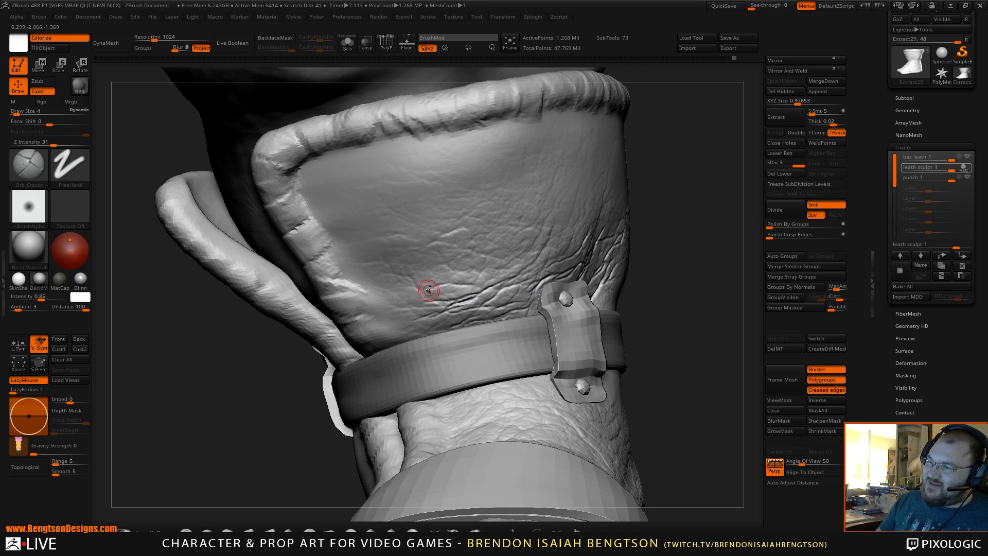
{"action": "left_click_drag", "start_coordinate": [430, 302], "coordinate": [411, 286]}
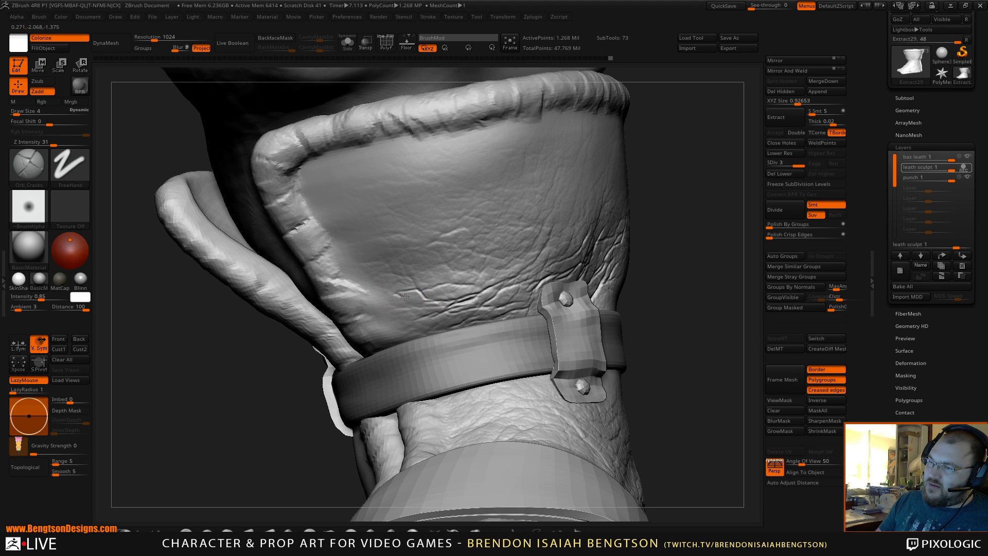
{"action": "left_click_drag", "start_coordinate": [426, 292], "coordinate": [434, 294]}
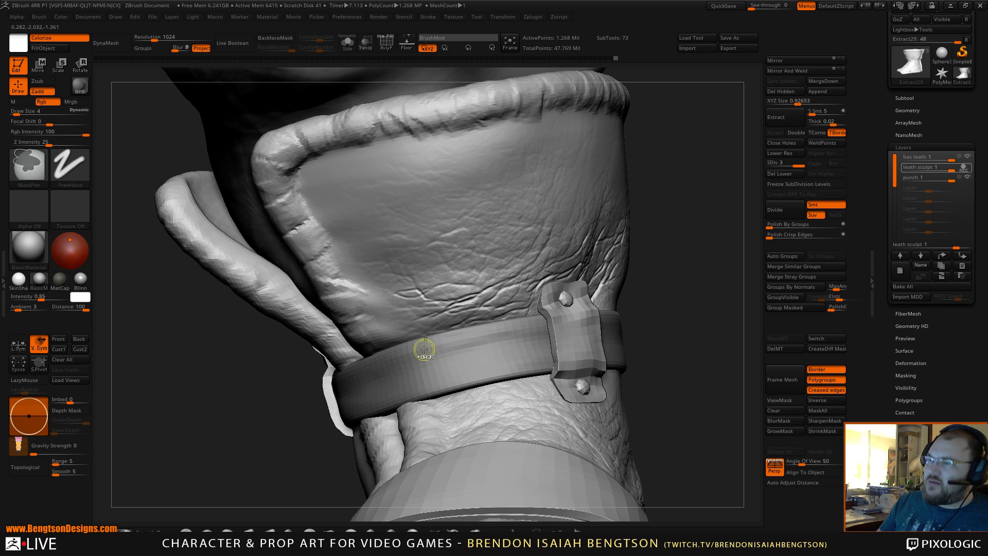
{"action": "key", "text": "ctrl+z"}
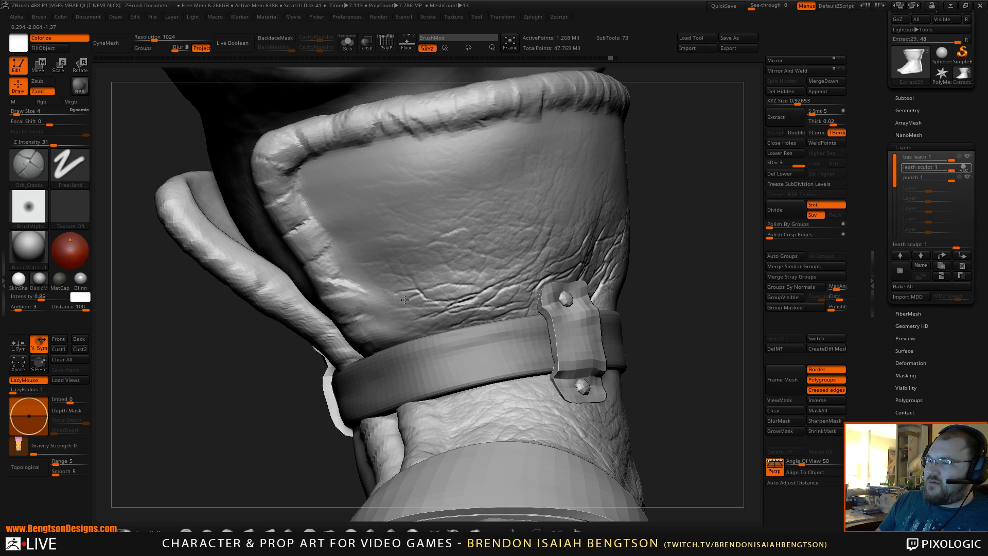
{"action": "left_click_drag", "start_coordinate": [396, 301], "coordinate": [386, 289]}
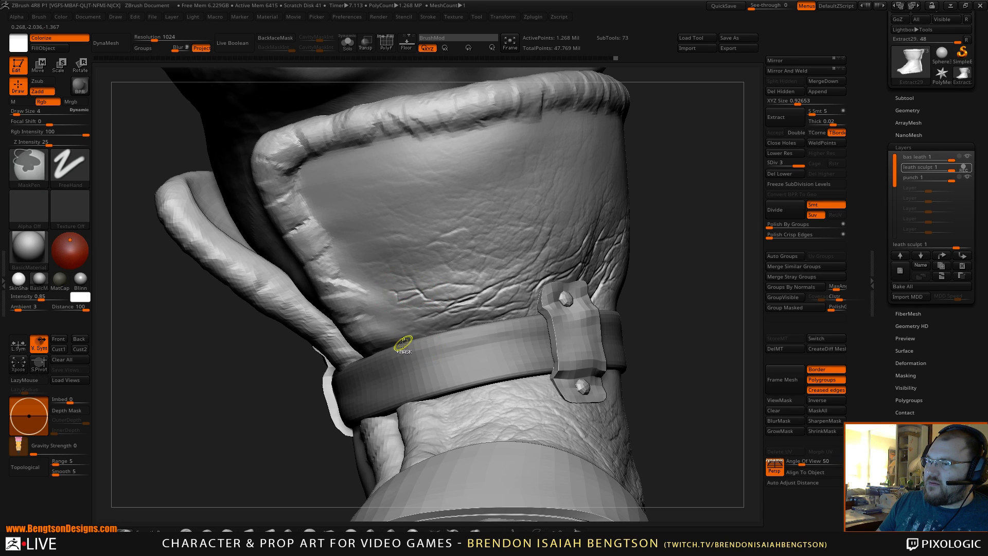
{"action": "key", "text": "ctrl+z"}
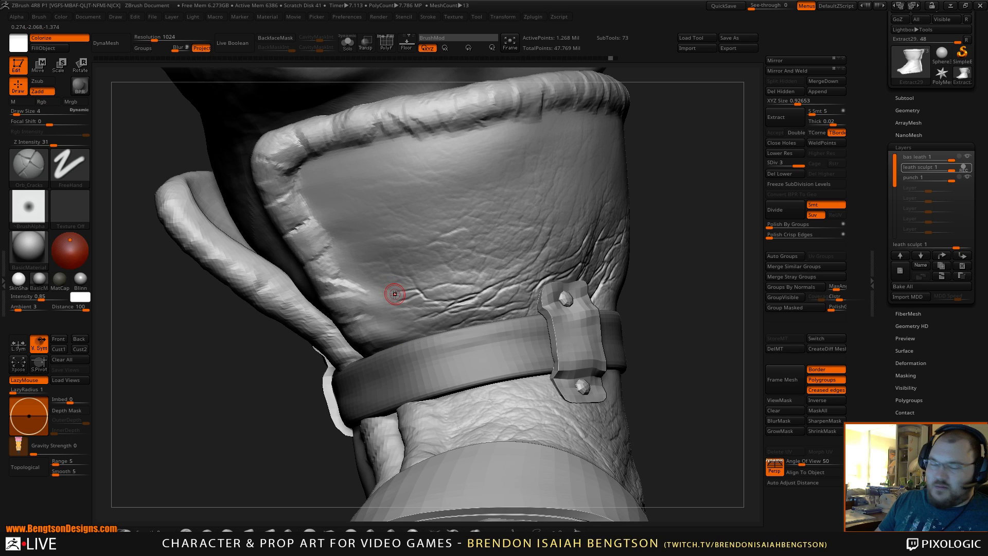
{"action": "key", "text": "l"}
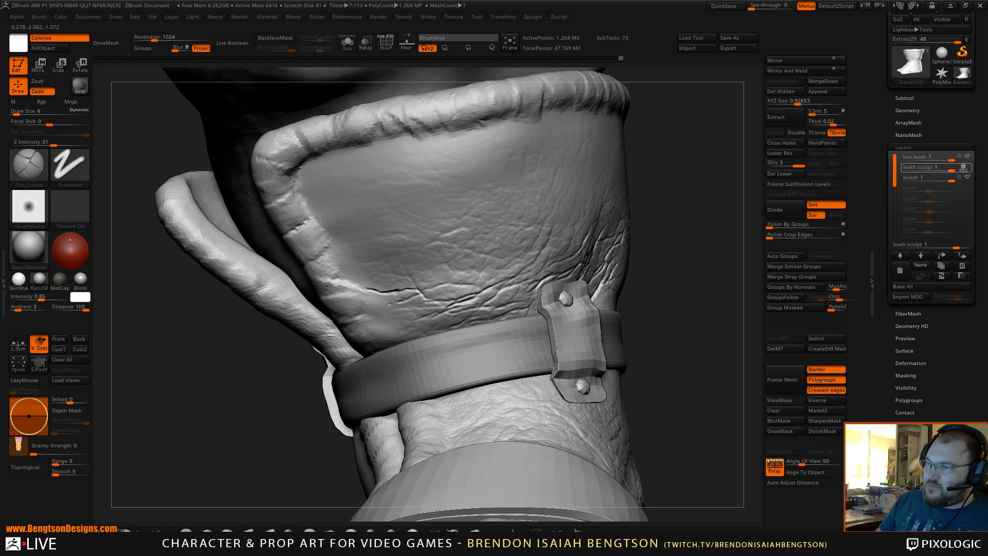
Lower the Z Intensity to 13 and carve finer creases around the deep cracks above the ankle strap.
{"action": "key", "text": "space"}
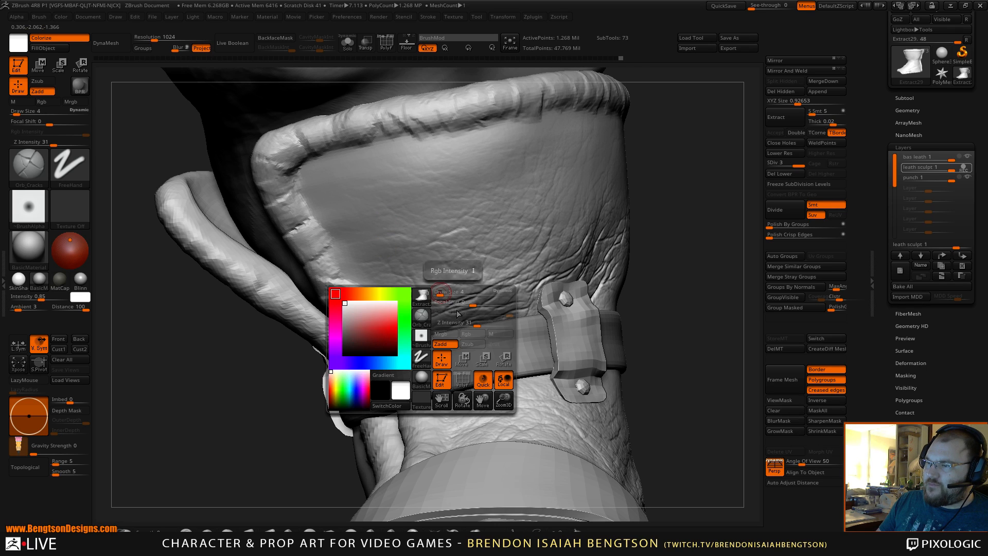
{"action": "left_click_drag", "start_coordinate": [476, 323], "coordinate": [463, 322]}
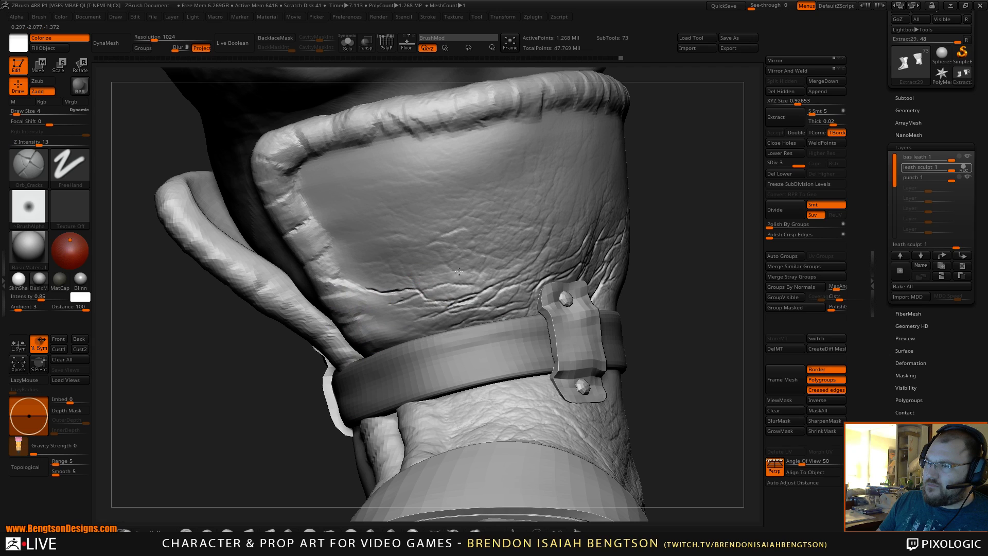
{"action": "left_click_drag", "start_coordinate": [455, 272], "coordinate": [495, 266]}
{"action": "left_click_drag", "start_coordinate": [368, 317], "coordinate": [406, 318]}
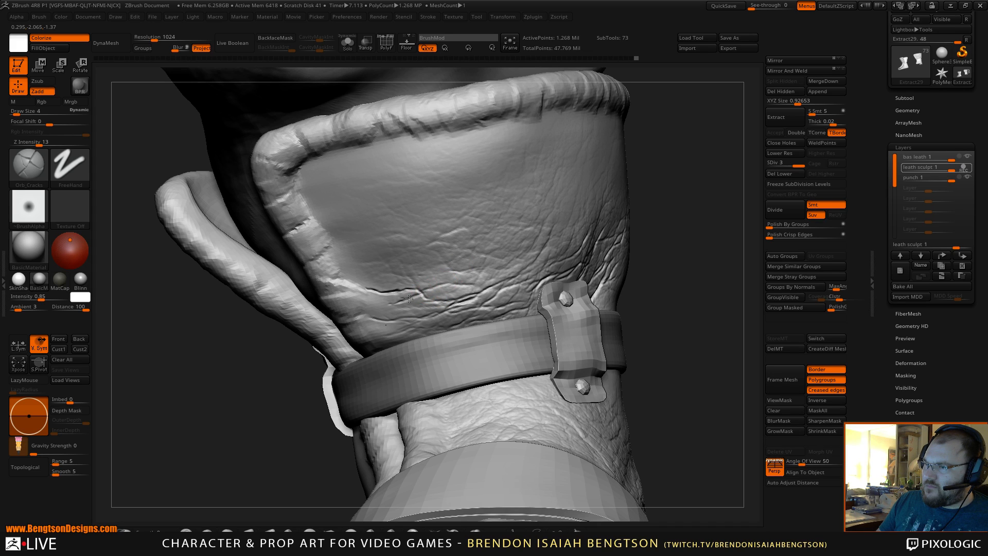
{"action": "mouse_move", "coordinate": [409, 299]}
{"action": "left_mouse_down"}
{"action": "mouse_move", "coordinate": [392, 295]}
{"action": "mouse_move", "coordinate": [399, 298]}
{"action": "left_mouse_up"}
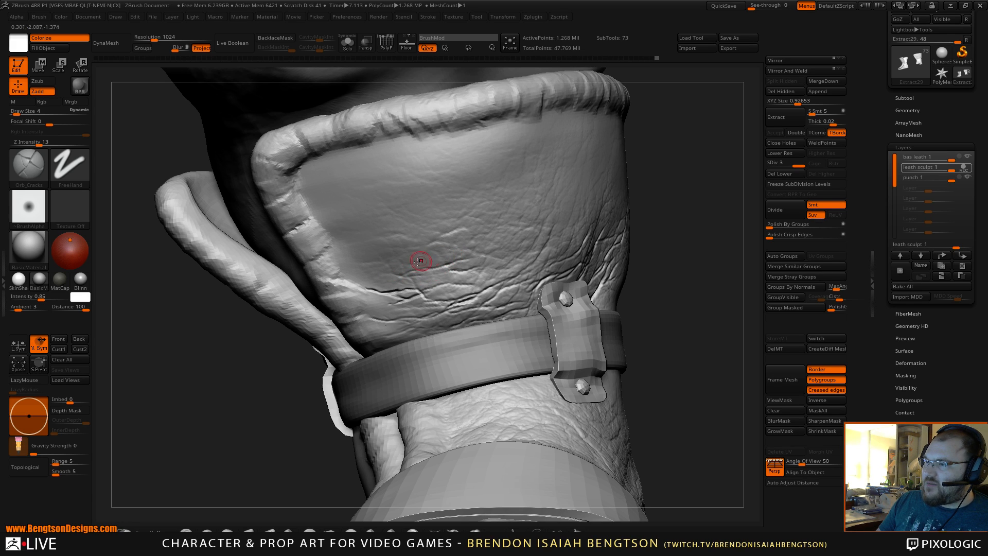
Switch layer recording from the leath sculpt layer to the punch 1 layer.
{"action": "left_click_drag", "start_coordinate": [671, 267], "coordinate": [707, 258], "text": "alt"}
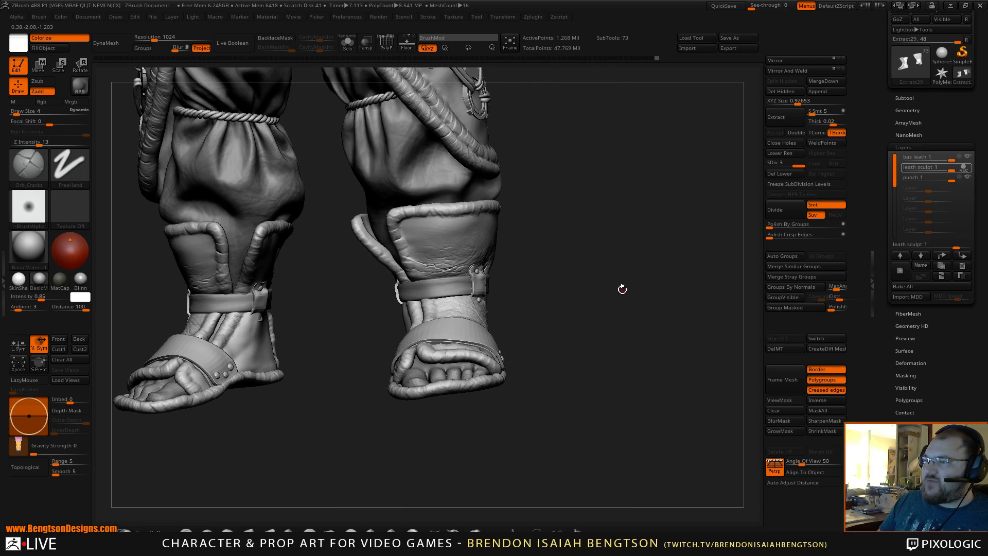
{"action": "left_click_drag", "start_coordinate": [622, 288], "coordinate": [639, 411], "text": "alt"}
{"action": "left_click_drag", "start_coordinate": [654, 345], "coordinate": [642, 161], "text": "alt"}
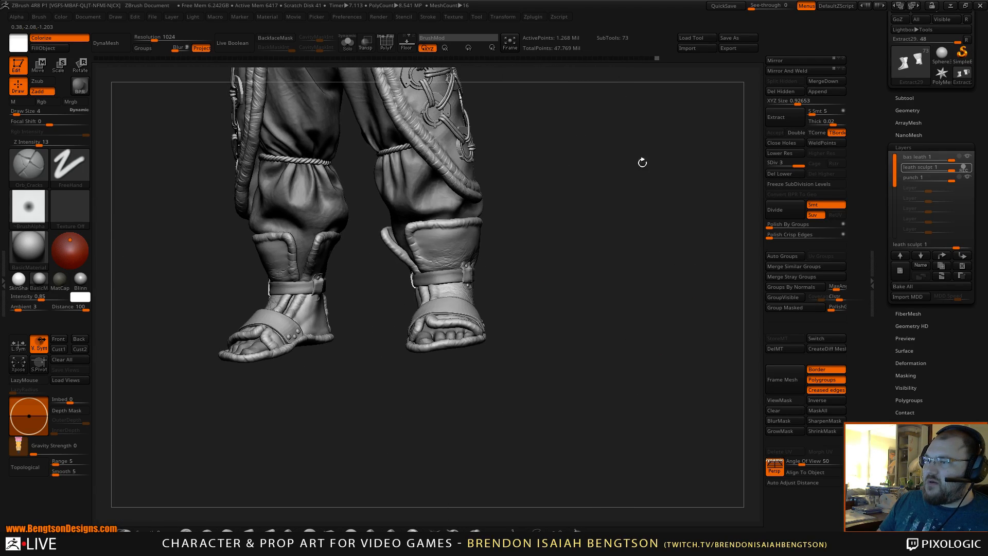
{"action": "left_click_drag", "start_coordinate": [646, 228], "coordinate": [653, 368]}
{"action": "left_click_drag", "start_coordinate": [646, 306], "coordinate": [657, 214]}
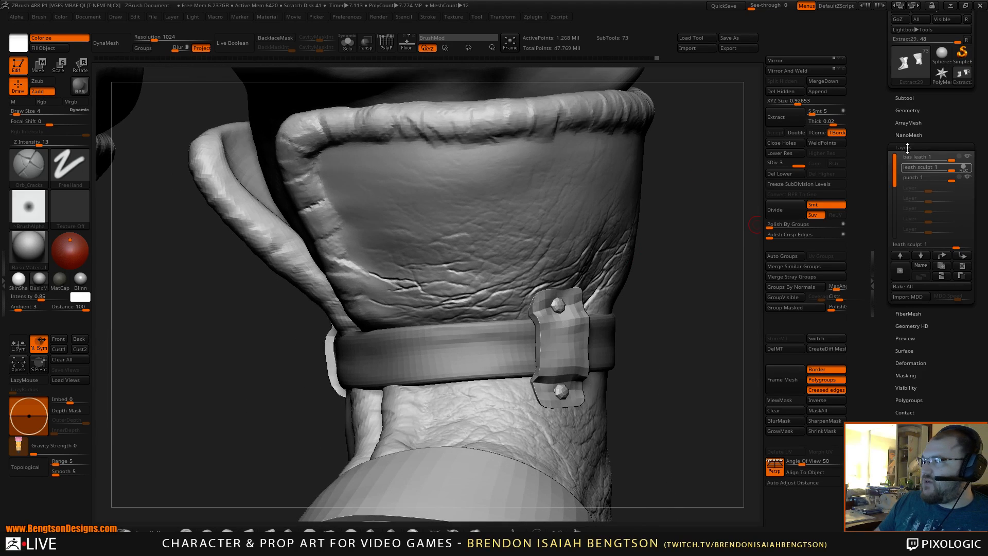
{"action": "left_click", "coordinate": [954, 180]}
{"action": "left_click_drag", "start_coordinate": [719, 331], "coordinate": [577, 303]}
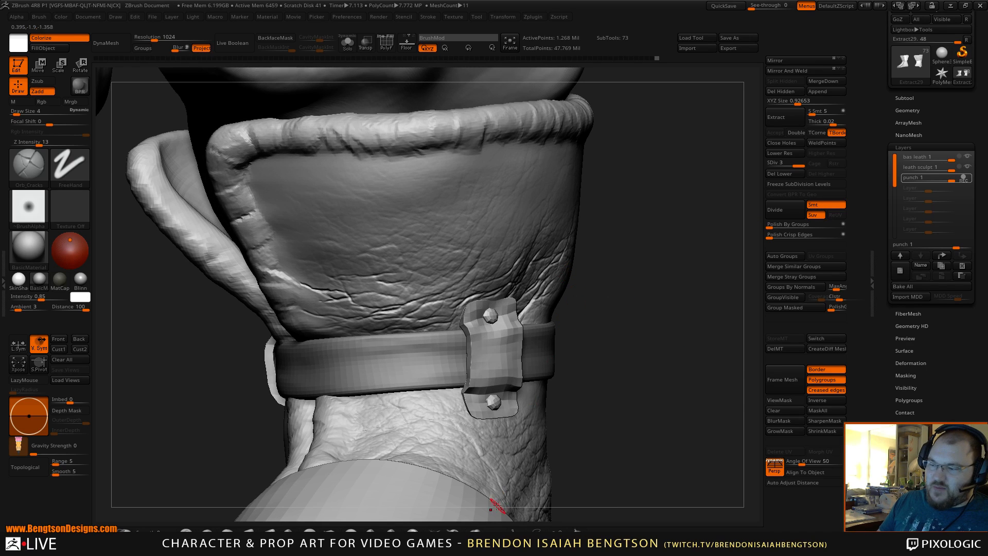
Swell the wrinkles on the cuff's side above the buckle plate using the Inflat brush at draw size 4 and Z Intensity 10.
{"action": "key", "text": "b"}
{"action": "key", "text": "i"}
{"action": "key", "text": "n"}
{"action": "key", "text": "space"}
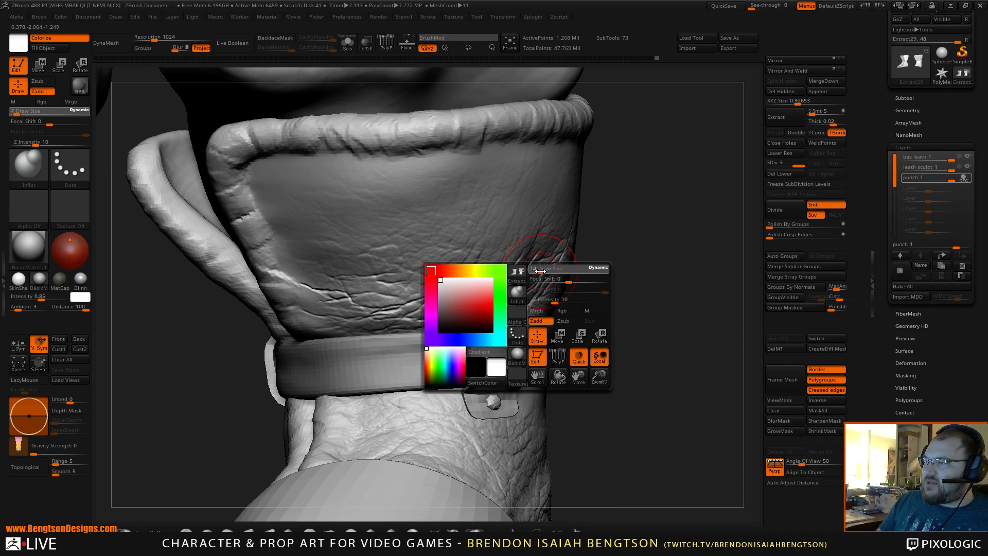
{"action": "left_click_drag", "start_coordinate": [670, 258], "coordinate": [630, 230]}
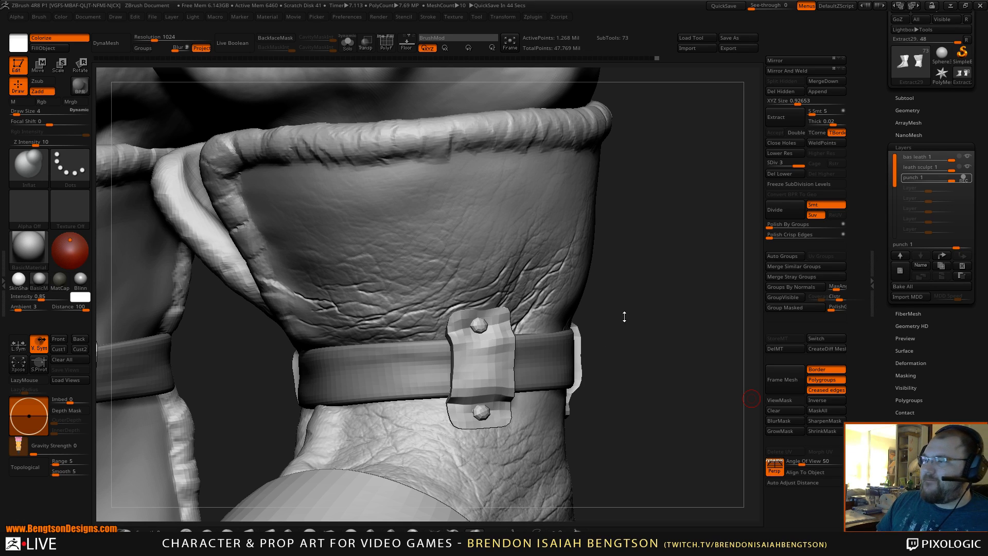
{"action": "left_click_drag", "start_coordinate": [672, 311], "coordinate": [624, 319]}
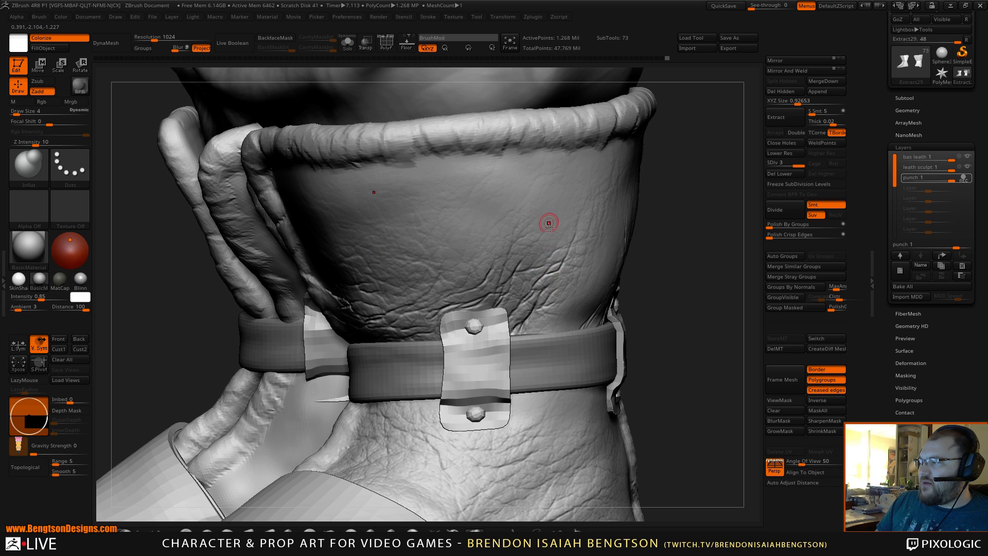
{"action": "mouse_move", "coordinate": [564, 249]}
{"action": "right_mouse_down", "text": "alt"}
{"action": "mouse_move", "coordinate": [524, 251]}
{"action": "mouse_move", "coordinate": [502, 281]}
{"action": "mouse_move", "coordinate": [517, 279]}
{"action": "right_mouse_up", "text": "alt"}
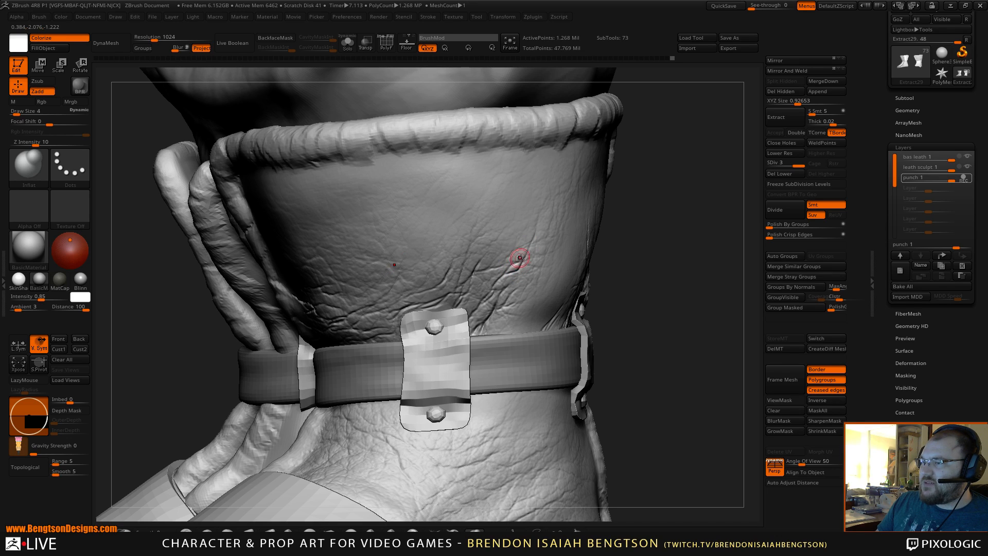
{"action": "left_click_drag", "start_coordinate": [529, 242], "coordinate": [501, 272]}
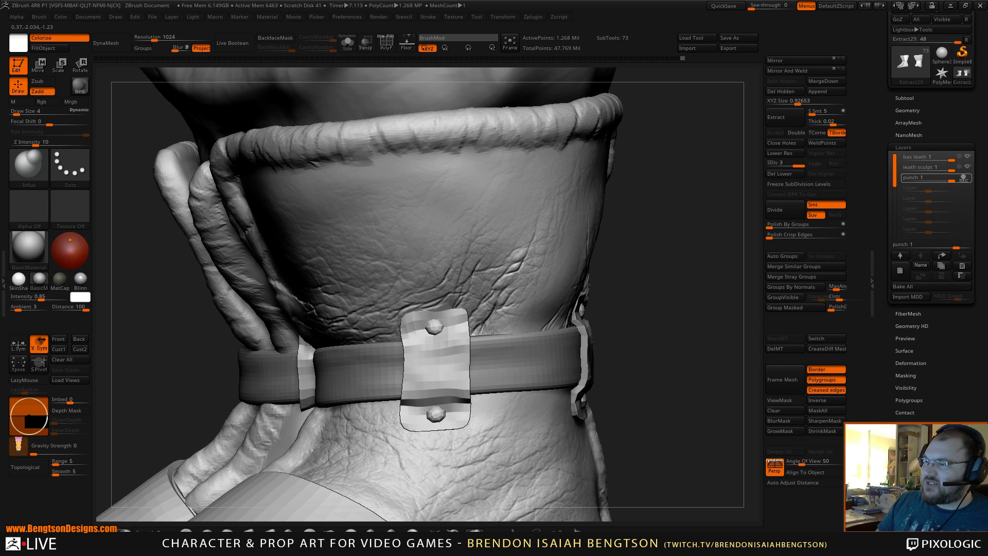
{"action": "left_click_drag", "start_coordinate": [527, 318], "coordinate": [516, 323]}
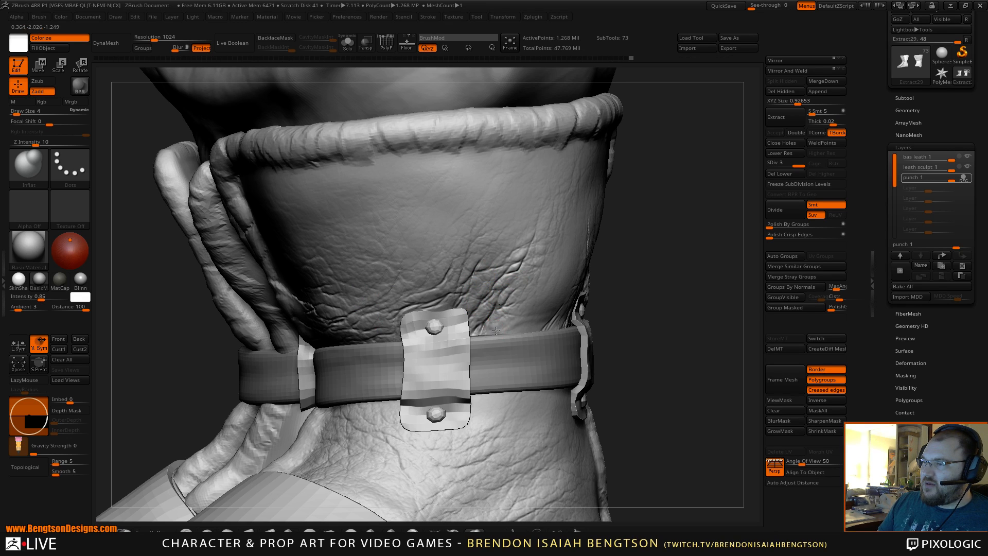
Inflate the leather folds between the buckle plate and the cuff's front, just above the ankle strap.
{"action": "mouse_move", "coordinate": [657, 262]}
{"action": "left_mouse_down"}
{"action": "mouse_move", "coordinate": [674, 263]}
{"action": "mouse_move", "coordinate": [662, 260]}
{"action": "left_mouse_up"}
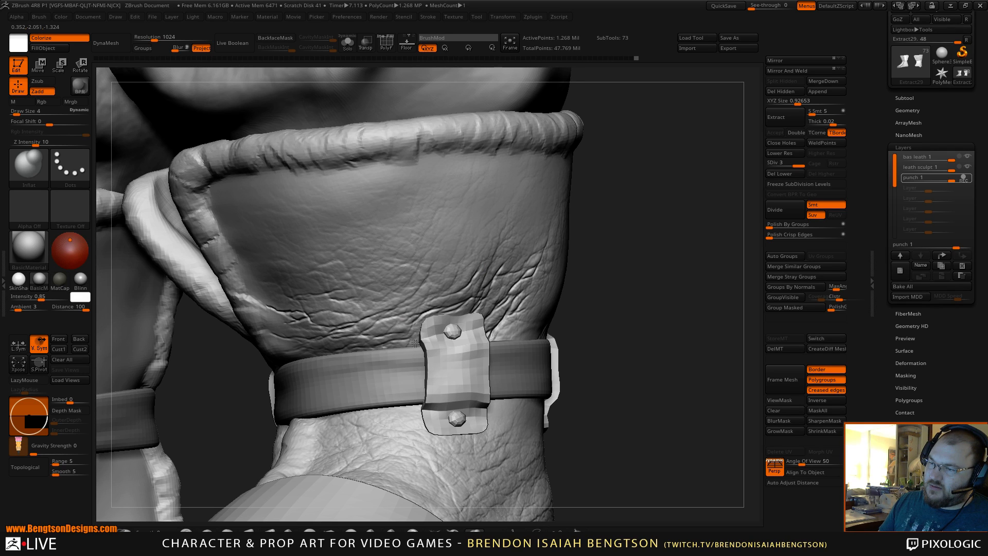
{"action": "left_click_drag", "start_coordinate": [613, 287], "coordinate": [580, 252]}
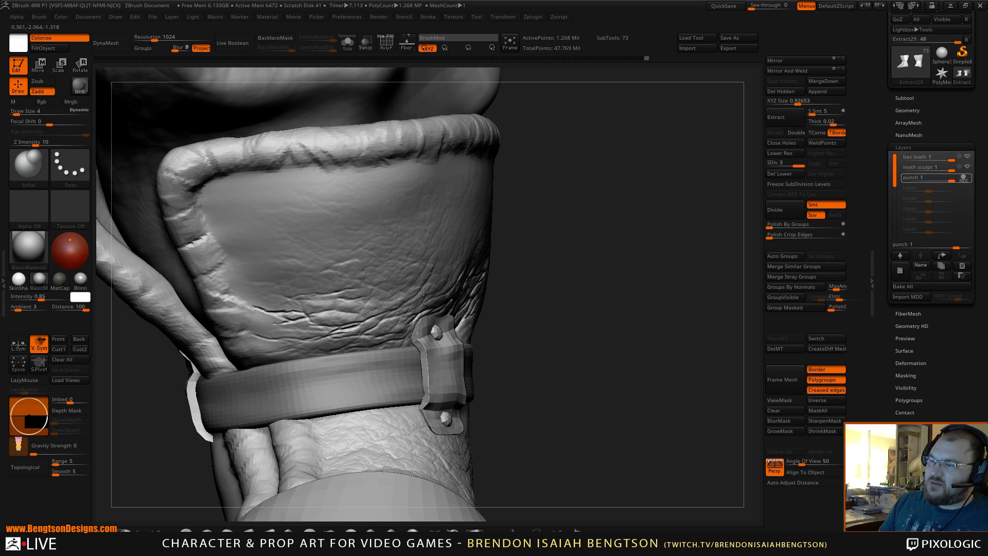
{"action": "left_click_drag", "start_coordinate": [335, 334], "coordinate": [384, 317]}
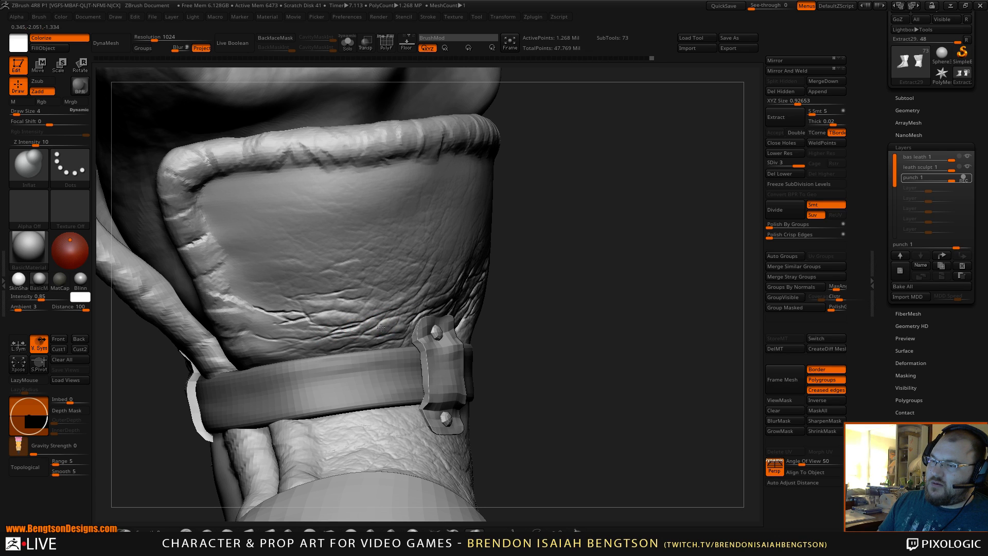
{"action": "left_click_drag", "start_coordinate": [398, 323], "coordinate": [389, 325]}
{"action": "left_click_drag", "start_coordinate": [594, 261], "coordinate": [384, 325]}
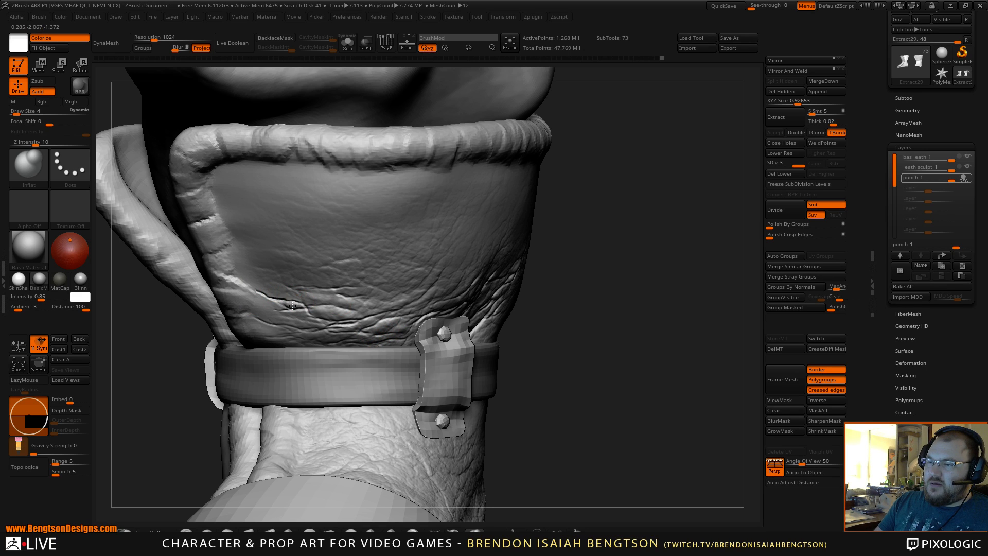
Puff up the ridges between the deep creases near the cuff's front lower corner with the Inflat brush.
{"action": "left_click_drag", "start_coordinate": [292, 305], "coordinate": [295, 304]}
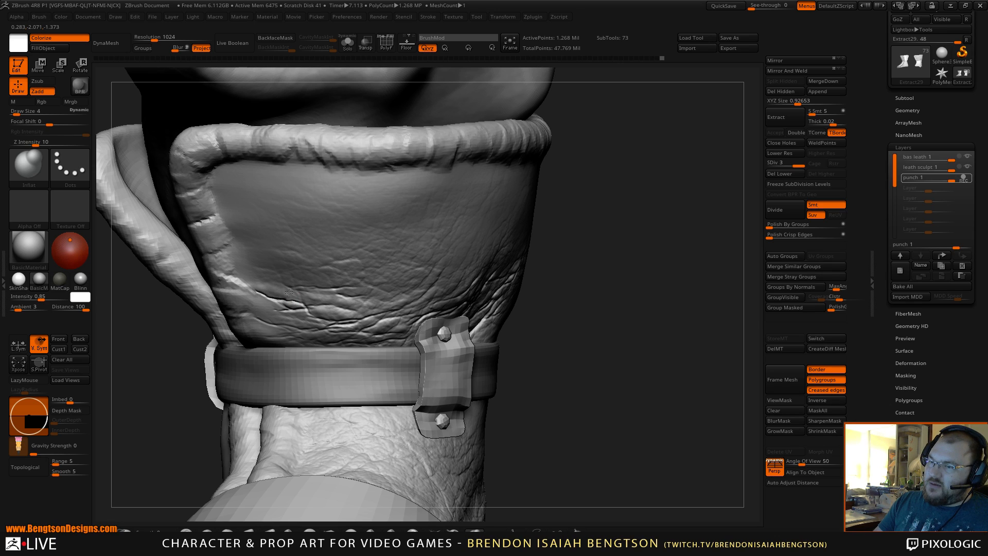
{"action": "left_click_drag", "start_coordinate": [261, 293], "coordinate": [259, 293]}
{"action": "left_click_drag", "start_coordinate": [303, 302], "coordinate": [287, 311]}
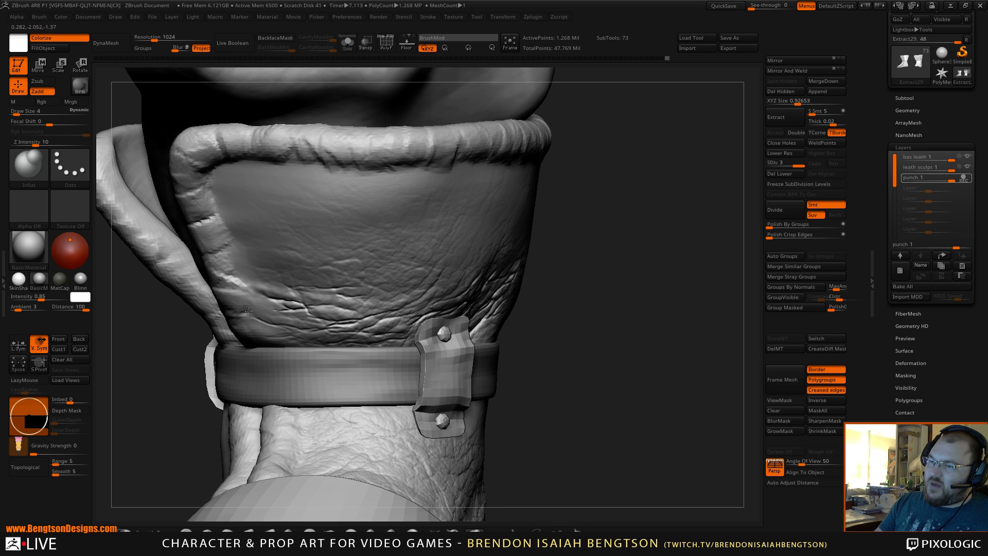
{"action": "left_click_drag", "start_coordinate": [301, 321], "coordinate": [293, 329]}
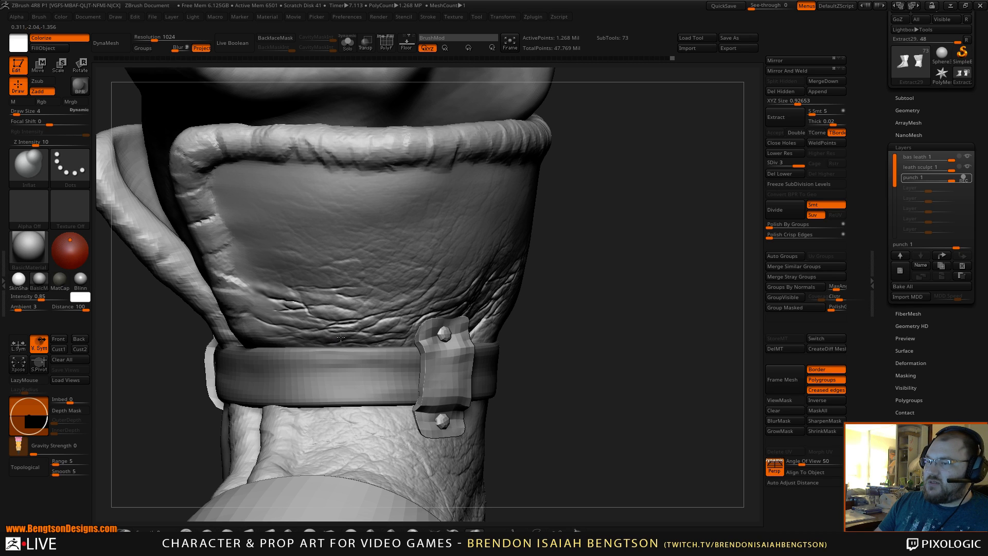
{"action": "left_click_drag", "start_coordinate": [343, 315], "coordinate": [369, 305]}
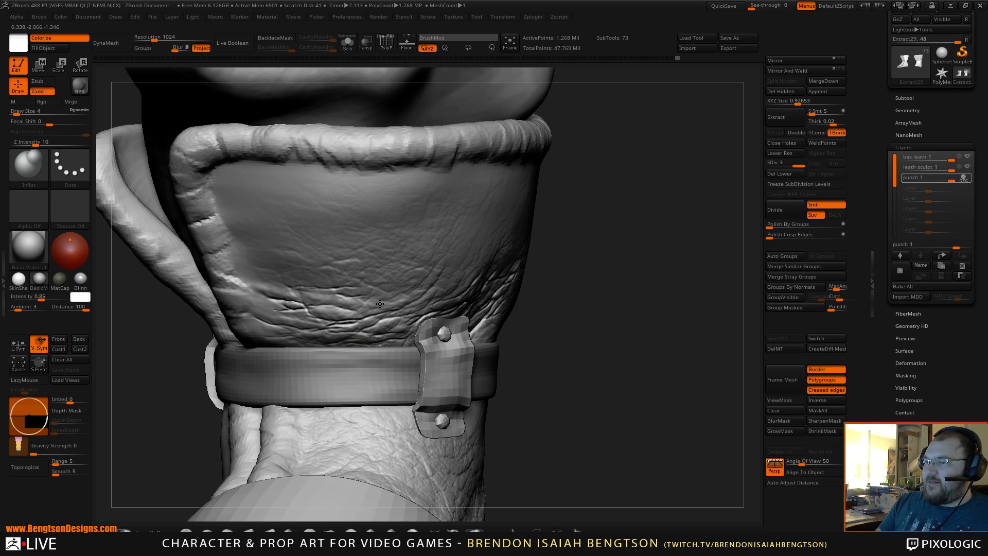
Examine the cuff wrinkles from several angles and distances, on the lower legs and on the full character.
{"action": "left_click_drag", "start_coordinate": [604, 353], "coordinate": [583, 247], "text": "alt"}
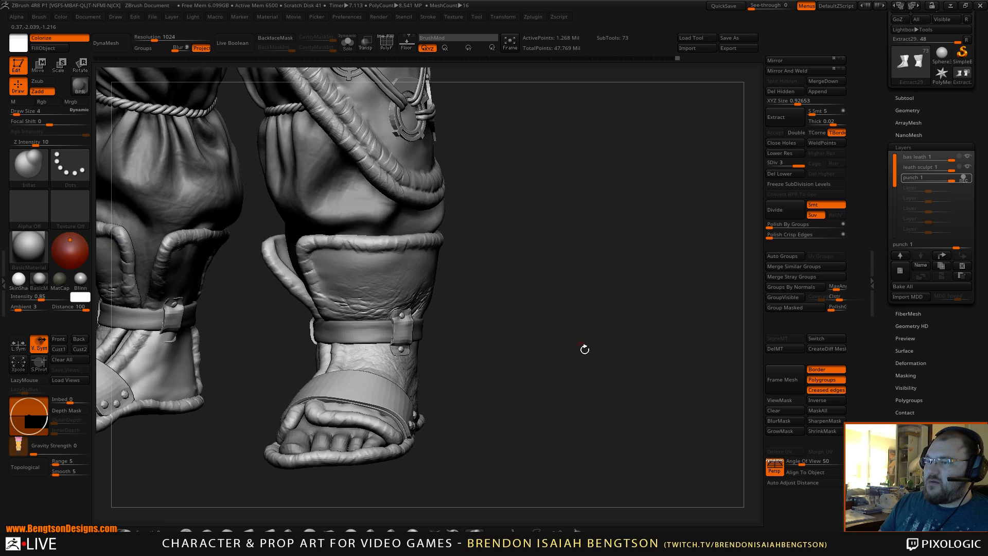
{"action": "left_click_drag", "start_coordinate": [585, 350], "coordinate": [530, 335]}
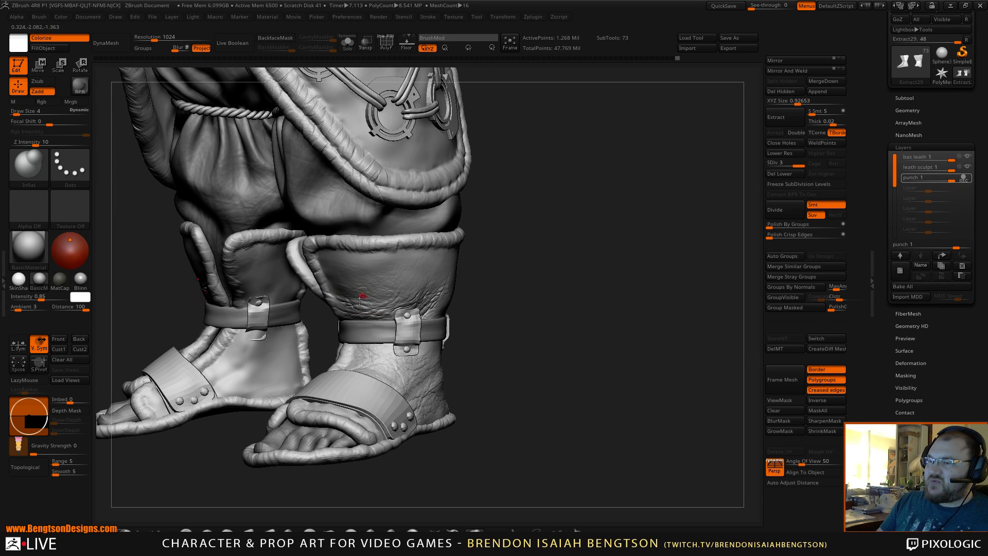
{"action": "left_click_drag", "start_coordinate": [553, 349], "coordinate": [514, 323], "text": "alt"}
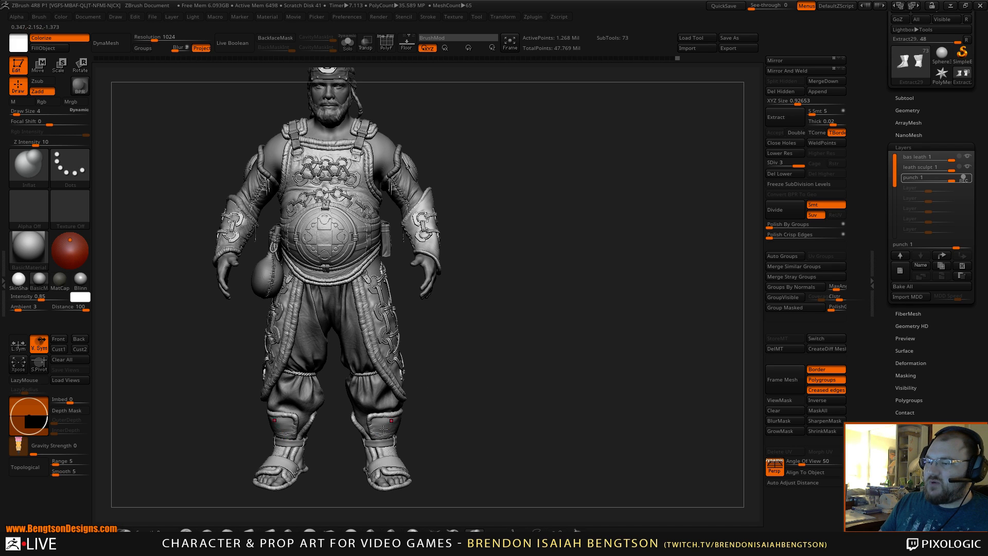
{"action": "left_click_drag", "start_coordinate": [479, 339], "coordinate": [516, 359]}
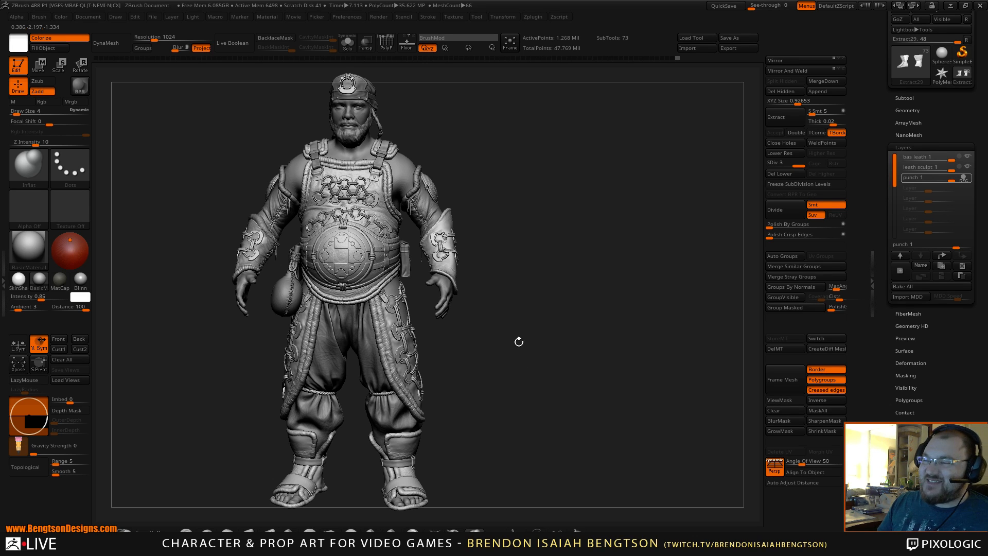
{"action": "mouse_move", "coordinate": [544, 353]}
{"action": "left_mouse_down"}
{"action": "mouse_move", "coordinate": [564, 355]}
{"action": "mouse_move", "coordinate": [562, 410]}
{"action": "mouse_move", "coordinate": [492, 401]}
{"action": "mouse_move", "coordinate": [396, 361]}
{"action": "left_mouse_up"}
{"action": "left_click_drag", "start_coordinate": [541, 386], "coordinate": [532, 389]}
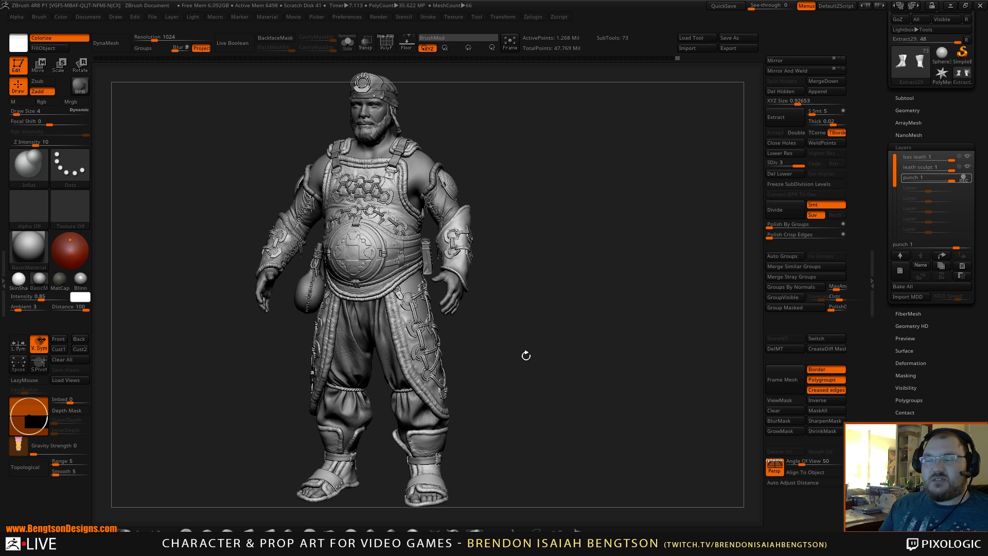
{"action": "mouse_move", "coordinate": [535, 408]}
{"action": "left_mouse_down"}
{"action": "mouse_move", "coordinate": [561, 402]}
{"action": "mouse_move", "coordinate": [520, 421]}
{"action": "mouse_move", "coordinate": [539, 365]}
{"action": "mouse_move", "coordinate": [551, 391]}
{"action": "mouse_move", "coordinate": [542, 360]}
{"action": "left_mouse_up"}
{"action": "mouse_move", "coordinate": [551, 391]}
{"action": "left_mouse_down", "text": "alt"}
{"action": "mouse_move", "coordinate": [578, 482]}
{"action": "mouse_move", "coordinate": [565, 447]}
{"action": "mouse_move", "coordinate": [567, 404]}
{"action": "mouse_move", "coordinate": [541, 368]}
{"action": "mouse_move", "coordinate": [551, 403]}
{"action": "mouse_move", "coordinate": [458, 400]}
{"action": "mouse_move", "coordinate": [566, 391]}
{"action": "mouse_move", "coordinate": [426, 350]}
{"action": "left_mouse_up", "text": "alt"}
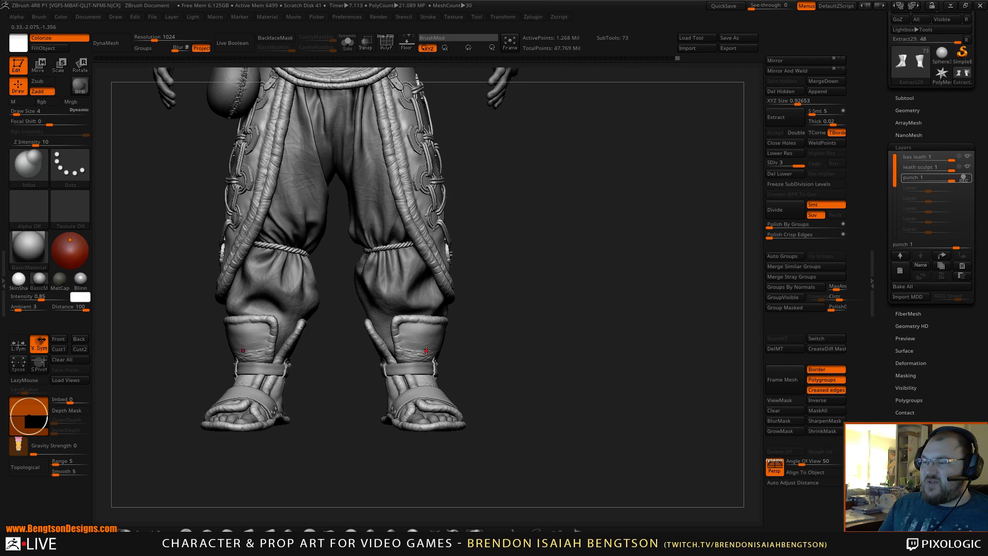
Inspect the cuff's creases around the ankle strap up close and compare them with the leather on the whole outfit.
{"action": "mouse_move", "coordinate": [529, 359]}
{"action": "left_mouse_down"}
{"action": "mouse_move", "coordinate": [551, 408]}
{"action": "mouse_move", "coordinate": [584, 384]}
{"action": "mouse_move", "coordinate": [577, 393]}
{"action": "mouse_move", "coordinate": [620, 388]}
{"action": "mouse_move", "coordinate": [607, 363]}
{"action": "mouse_move", "coordinate": [634, 298]}
{"action": "left_mouse_up"}
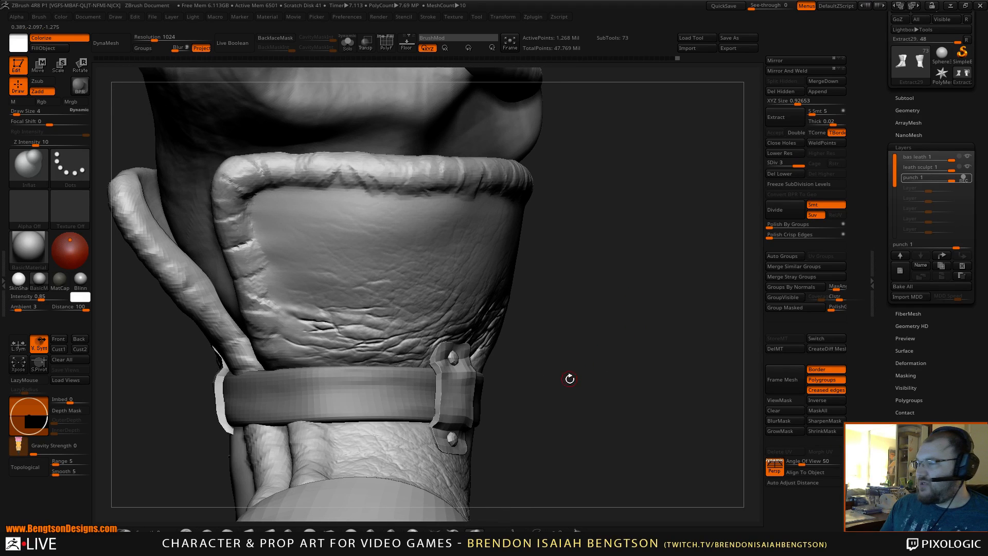
{"action": "key", "text": "ctrl"}
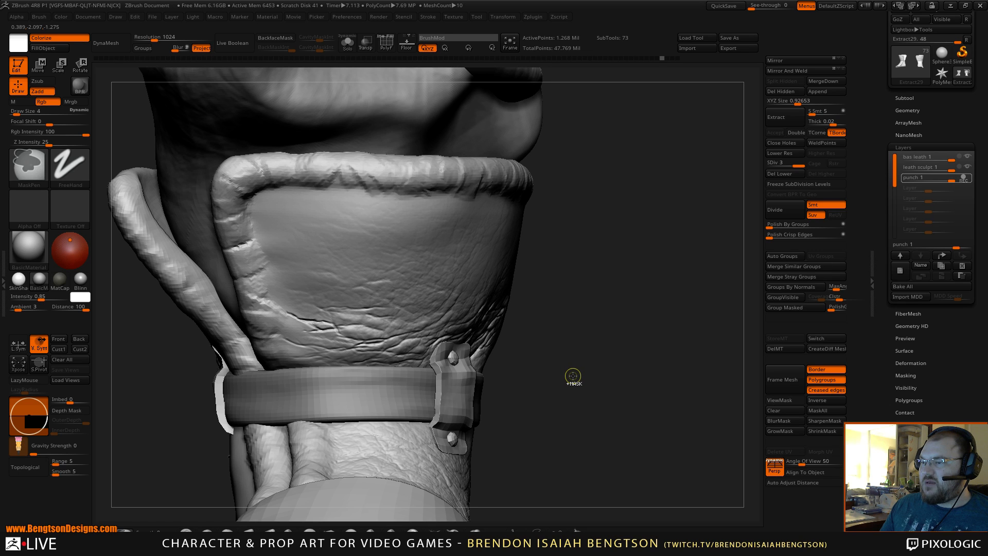
{"action": "left_click_drag", "start_coordinate": [611, 349], "coordinate": [555, 132], "text": "alt"}
{"action": "mouse_move", "coordinate": [567, 373]}
{"action": "left_mouse_down", "text": "alt"}
{"action": "mouse_move", "coordinate": [573, 389]}
{"action": "mouse_move", "coordinate": [569, 363]}
{"action": "left_mouse_up", "text": "alt"}
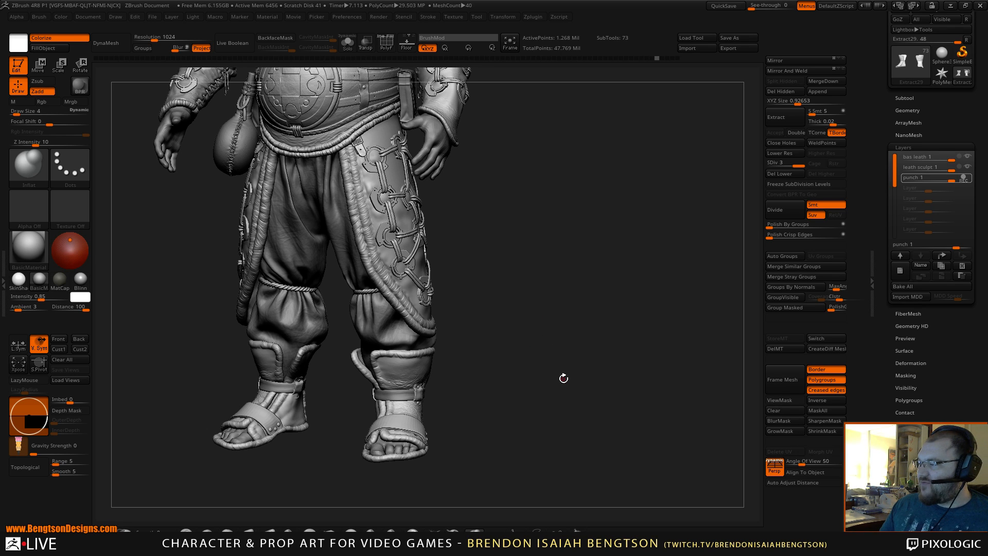
{"action": "mouse_move", "coordinate": [573, 349]}
{"action": "left_mouse_down", "text": "alt"}
{"action": "mouse_move", "coordinate": [580, 419]}
{"action": "mouse_move", "coordinate": [590, 373]}
{"action": "mouse_move", "coordinate": [594, 391]}
{"action": "mouse_move", "coordinate": [604, 386]}
{"action": "mouse_move", "coordinate": [596, 360]}
{"action": "left_mouse_up", "text": "alt"}
{"action": "left_click", "coordinate": [343, 320]}
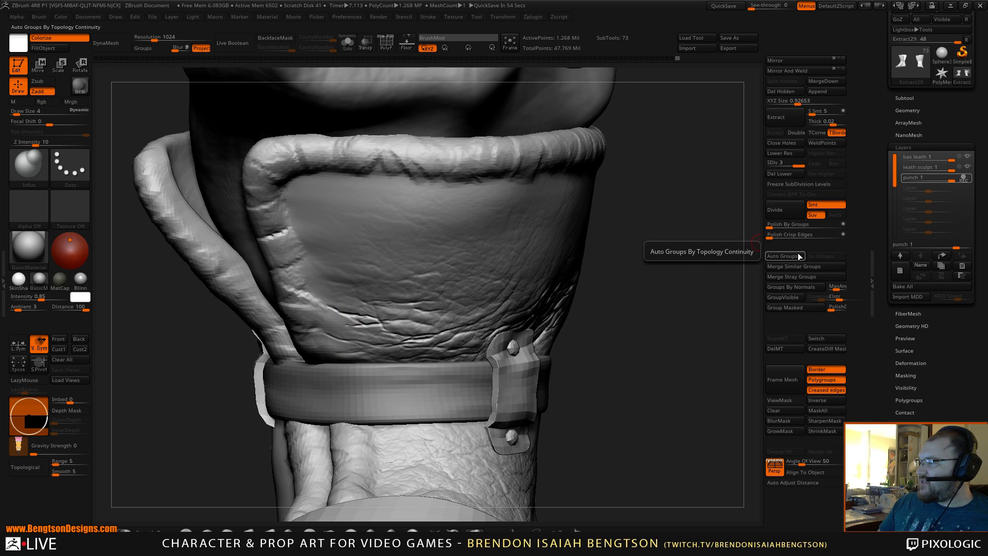
{"action": "mouse_move", "coordinate": [615, 302]}
{"action": "left_mouse_down"}
{"action": "mouse_move", "coordinate": [622, 312]}
{"action": "mouse_move", "coordinate": [628, 300]}
{"action": "mouse_move", "coordinate": [614, 300]}
{"action": "left_mouse_up"}
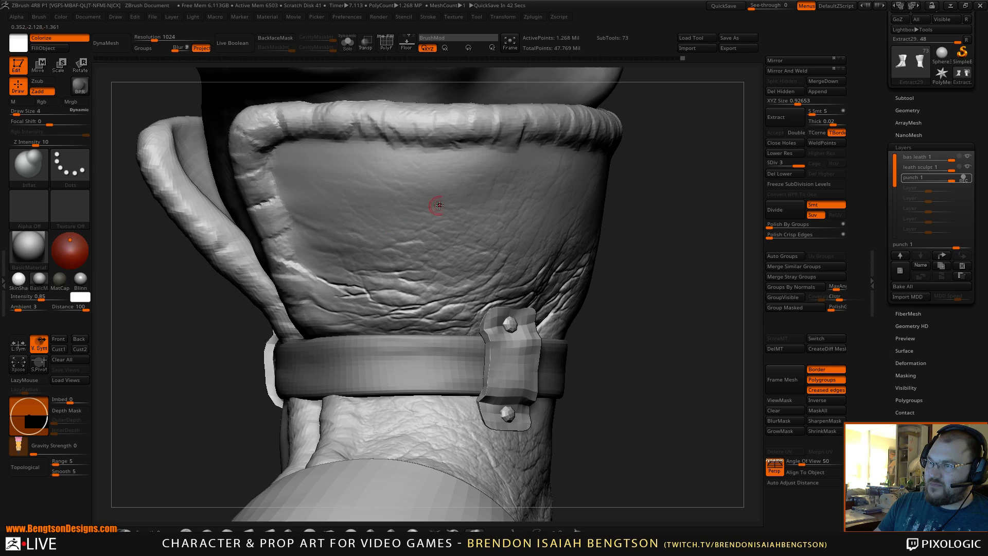
{"action": "mouse_move", "coordinate": [659, 304]}
{"action": "left_mouse_down", "text": "alt"}
{"action": "mouse_move", "coordinate": [651, 274]}
{"action": "mouse_move", "coordinate": [643, 287]}
{"action": "mouse_move", "coordinate": [652, 290]}
{"action": "mouse_move", "coordinate": [631, 295]}
{"action": "mouse_move", "coordinate": [647, 350]}
{"action": "mouse_move", "coordinate": [585, 273]}
{"action": "left_mouse_up", "text": "alt"}
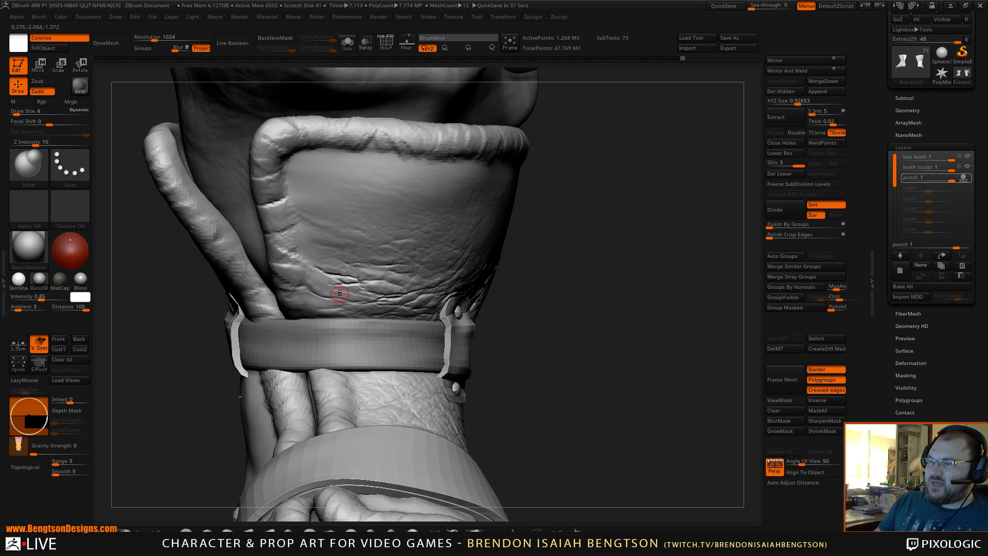
{"action": "left_click_drag", "start_coordinate": [635, 352], "coordinate": [611, 264]}
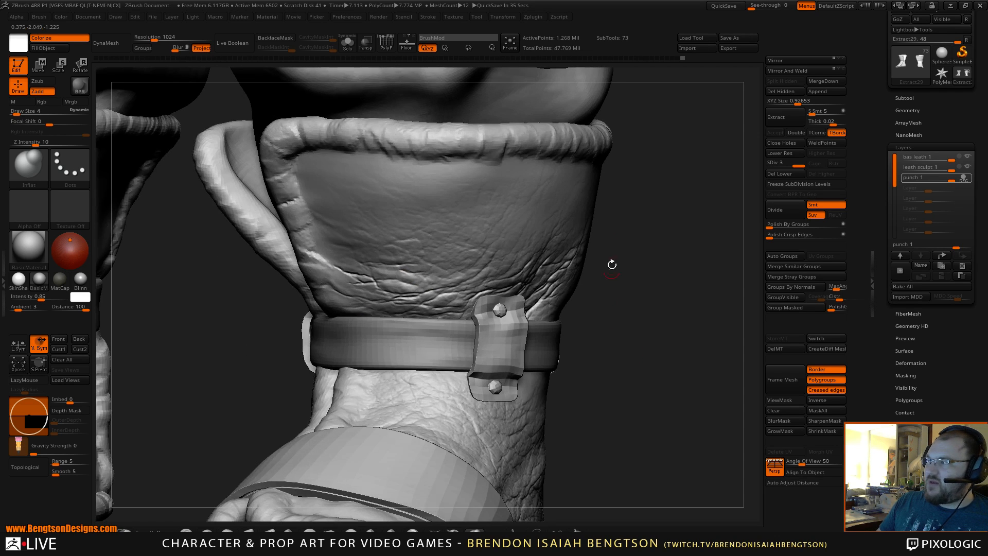
{"action": "left_click", "coordinate": [966, 181]}
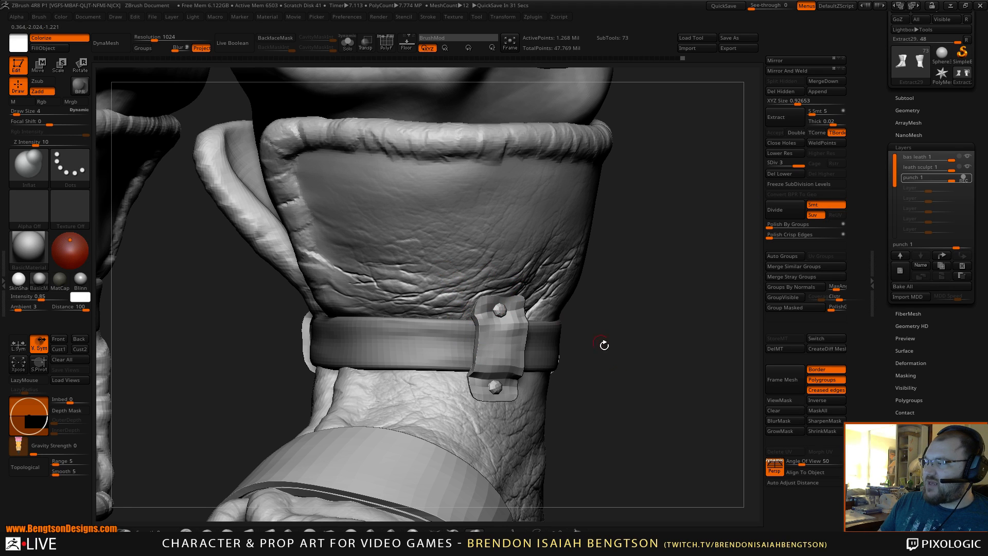
{"action": "left_click_drag", "start_coordinate": [637, 394], "coordinate": [594, 187]}
{"action": "mouse_move", "coordinate": [562, 262]}
{"action": "left_mouse_down", "text": "alt"}
{"action": "mouse_move", "coordinate": [604, 413]}
{"action": "mouse_move", "coordinate": [617, 298]}
{"action": "mouse_move", "coordinate": [567, 250]}
{"action": "left_mouse_up", "text": "alt"}
{"action": "left_click_drag", "start_coordinate": [494, 134], "coordinate": [642, 445], "text": "alt"}
{"action": "right_click_drag", "start_coordinate": [504, 290], "coordinate": [482, 269]}
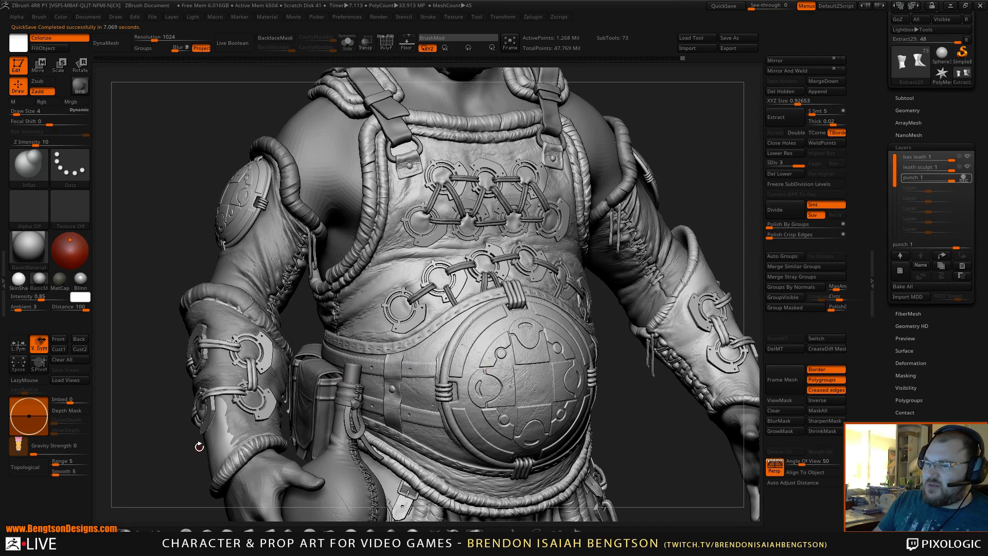
Select the forearm bracer subtool and compare it in isolation with the full character.
{"action": "left_click", "coordinate": [214, 437], "text": "alt"}
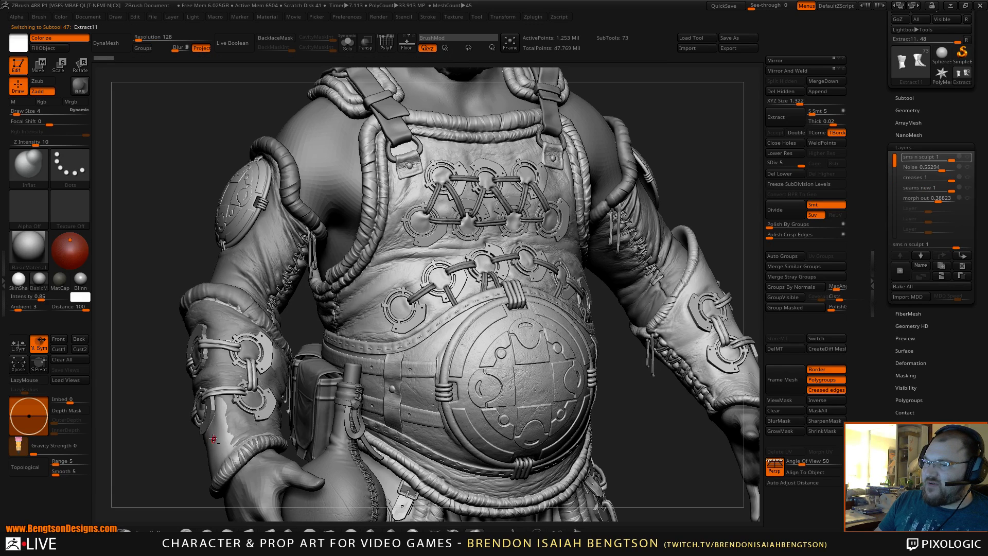
{"action": "left_click", "coordinate": [904, 97]}
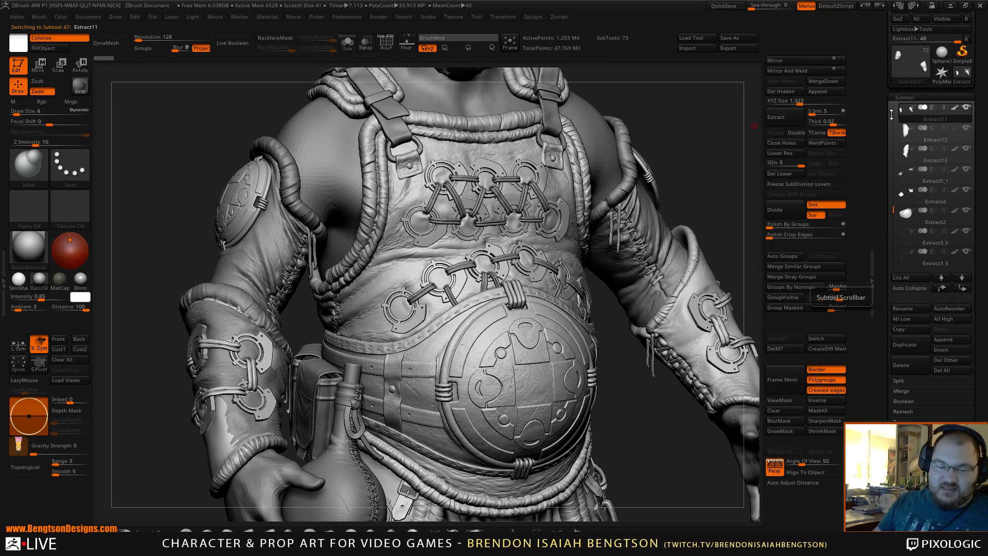
{"action": "key", "text": "alt+s"}
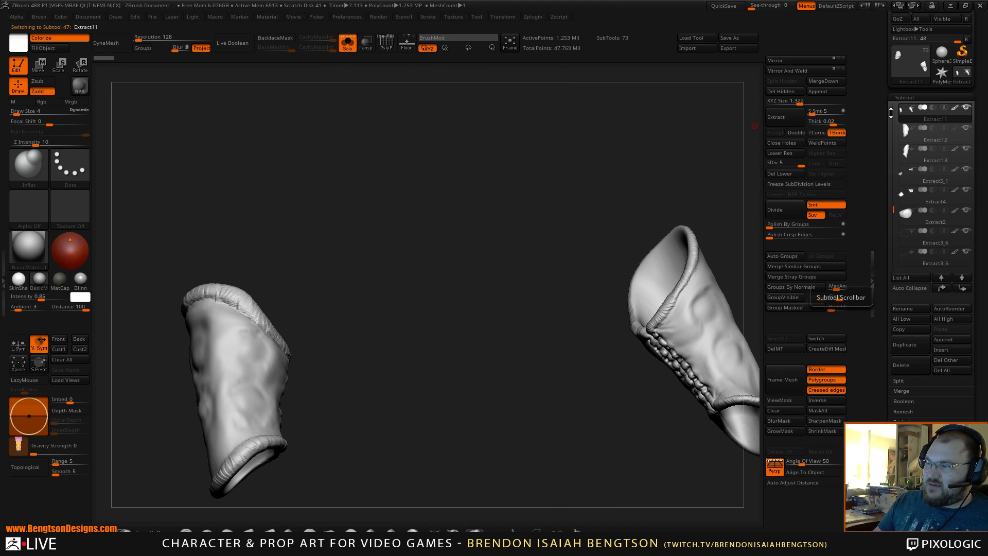
{"action": "key", "text": "alt+s"}
{"action": "key", "text": "alt+s"}
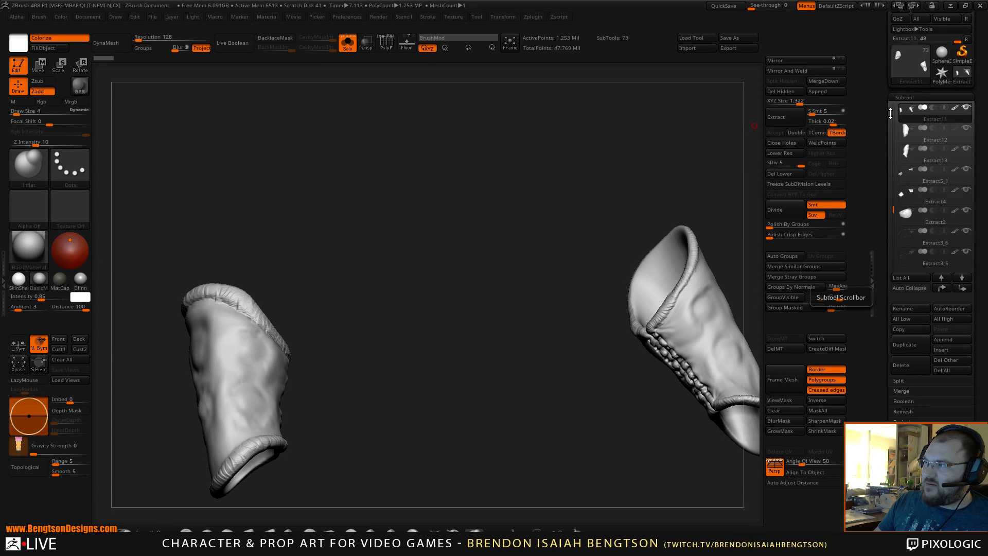
{"action": "mouse_move", "coordinate": [907, 123]}
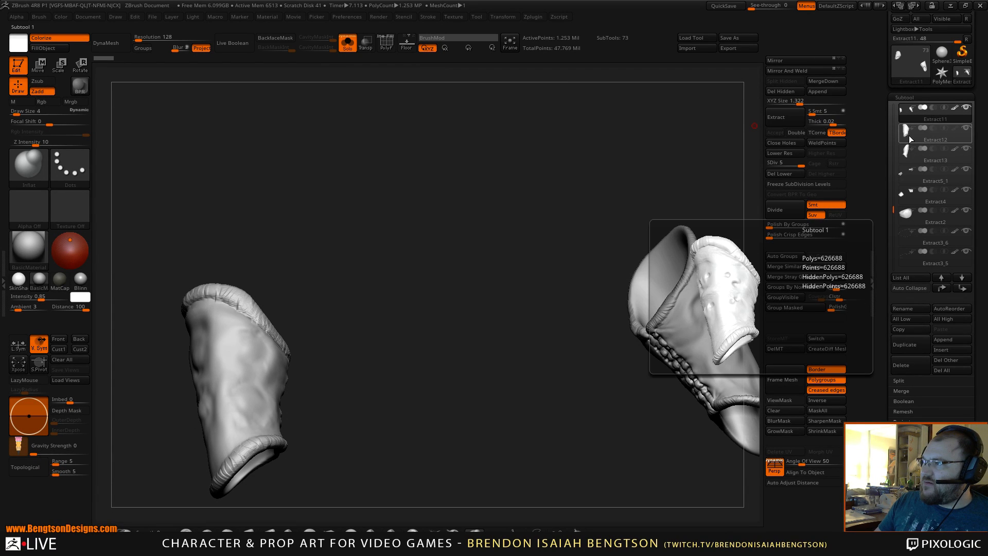
{"action": "left_click", "coordinate": [966, 109]}
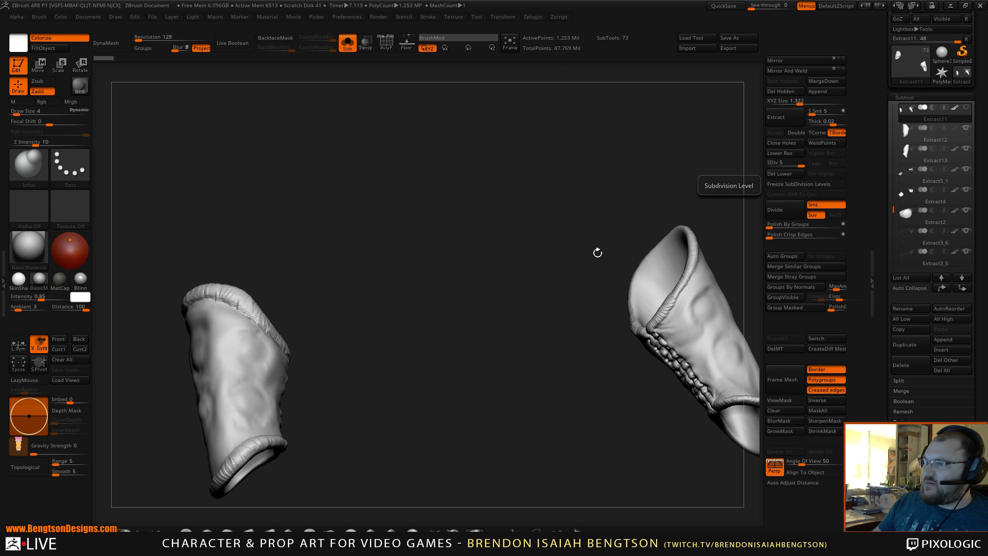
{"action": "key", "text": "alt+s"}
Select the round belly plate and examine the outfit from the torso and belt pouch down over the trousers to the ankle cuffs.
{"action": "left_click", "coordinate": [487, 359], "text": "alt"}
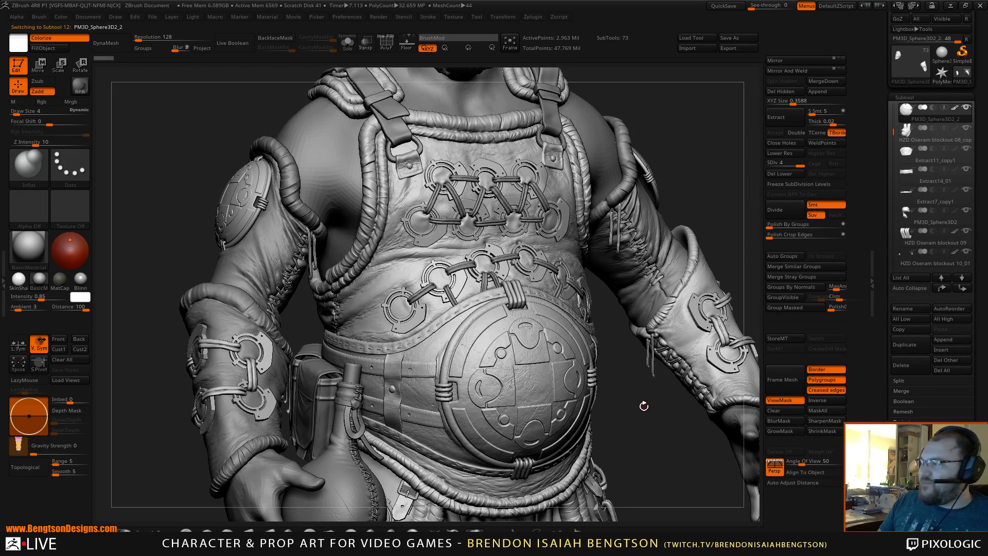
{"action": "left_click_drag", "start_coordinate": [643, 406], "coordinate": [589, 321]}
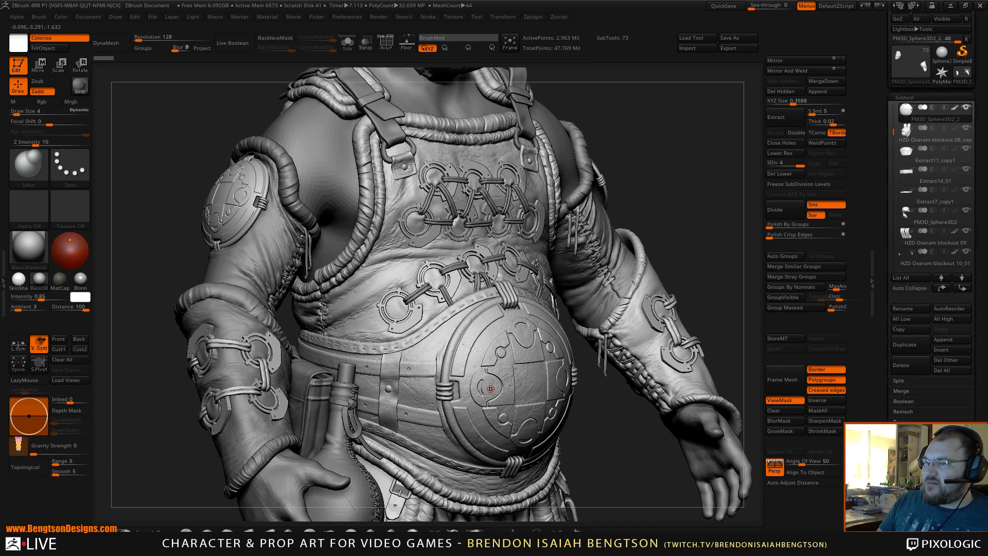
{"action": "right_click_drag", "start_coordinate": [484, 427], "coordinate": [493, 326], "text": "alt"}
{"action": "right_click_drag", "start_coordinate": [448, 379], "coordinate": [378, 380]}
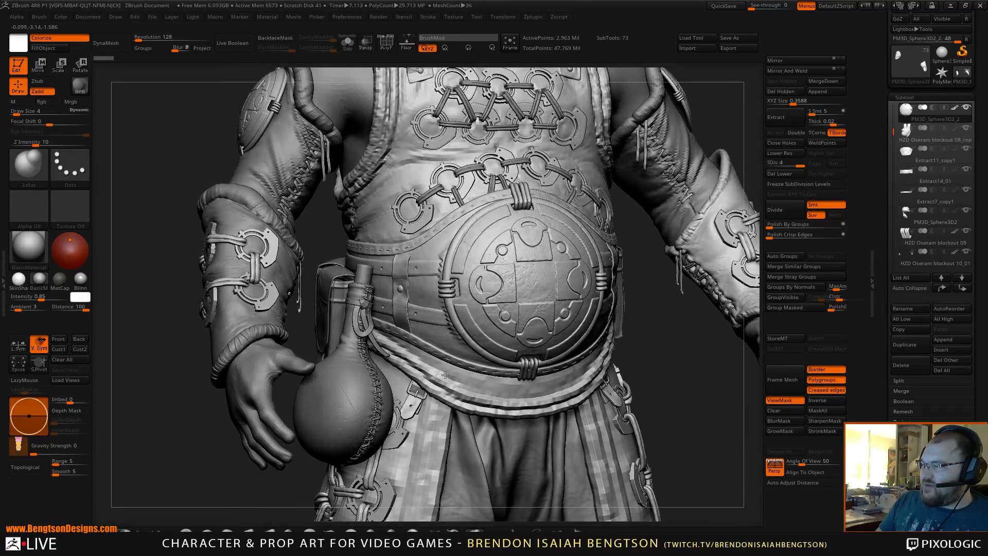
{"action": "mouse_move", "coordinate": [446, 387]}
{"action": "right_mouse_down", "text": "alt"}
{"action": "mouse_move", "coordinate": [439, 381]}
{"action": "mouse_move", "coordinate": [475, 309]}
{"action": "mouse_move", "coordinate": [482, 320]}
{"action": "right_mouse_up", "text": "alt"}
{"action": "right_click_drag", "start_coordinate": [486, 319], "coordinate": [475, 319]}
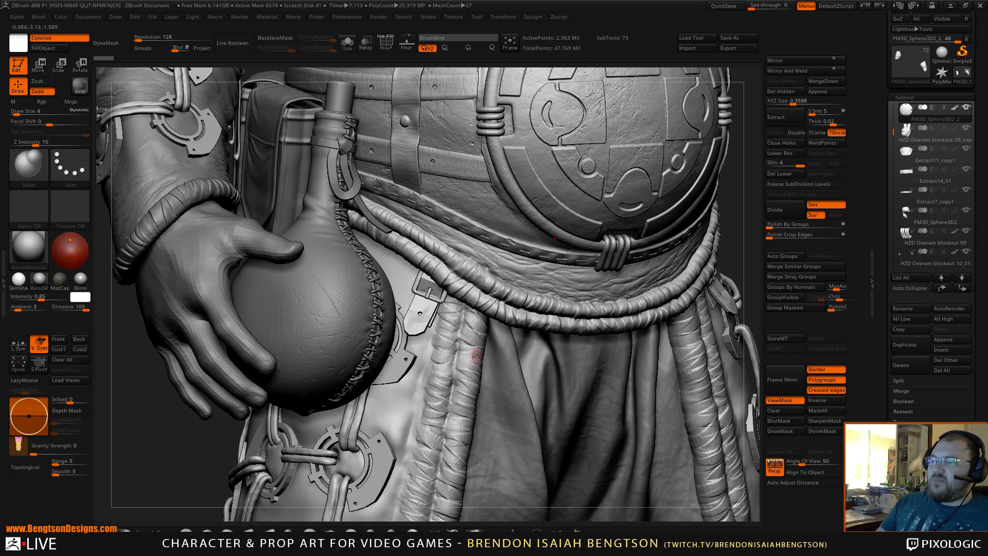
{"action": "right_click_drag", "start_coordinate": [479, 360], "coordinate": [502, 194], "text": "alt"}
{"action": "right_click_drag", "start_coordinate": [728, 382], "coordinate": [579, 114], "text": "alt"}
{"action": "mouse_move", "coordinate": [604, 307]}
{"action": "left_mouse_down"}
{"action": "mouse_move", "coordinate": [592, 293]}
{"action": "mouse_move", "coordinate": [578, 298]}
{"action": "mouse_move", "coordinate": [574, 275]}
{"action": "mouse_move", "coordinate": [623, 281]}
{"action": "mouse_move", "coordinate": [528, 306]}
{"action": "left_mouse_up"}
{"action": "right_click_drag", "start_coordinate": [528, 305], "coordinate": [537, 366], "text": "alt"}
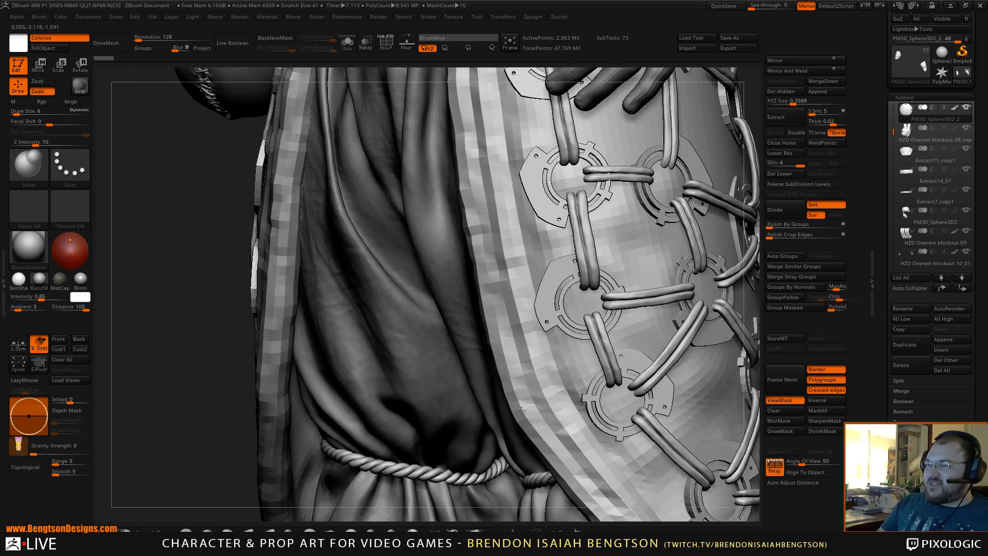
{"action": "right_click_drag", "start_coordinate": [548, 463], "coordinate": [370, 72], "text": "alt"}
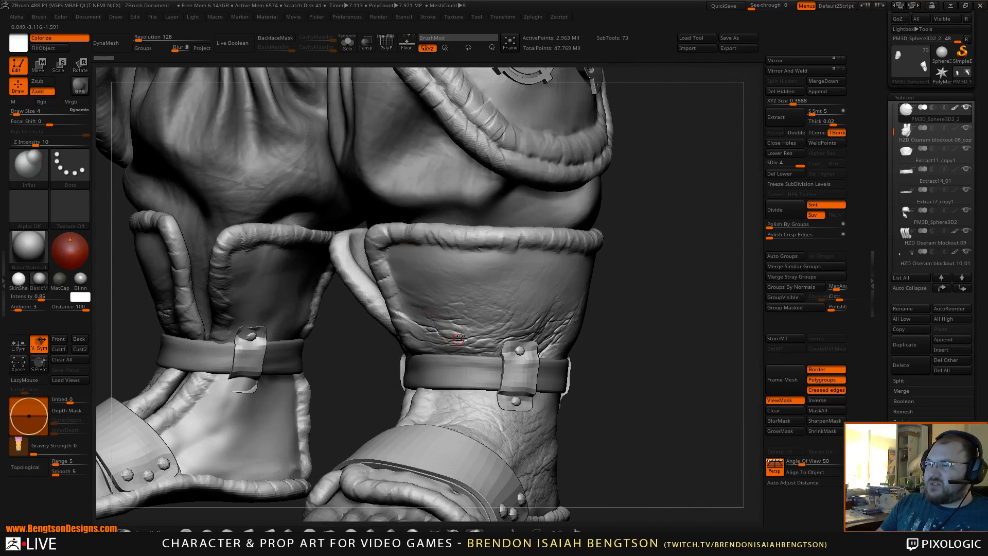
{"action": "right_click_drag", "start_coordinate": [460, 360], "coordinate": [548, 305], "text": "alt"}
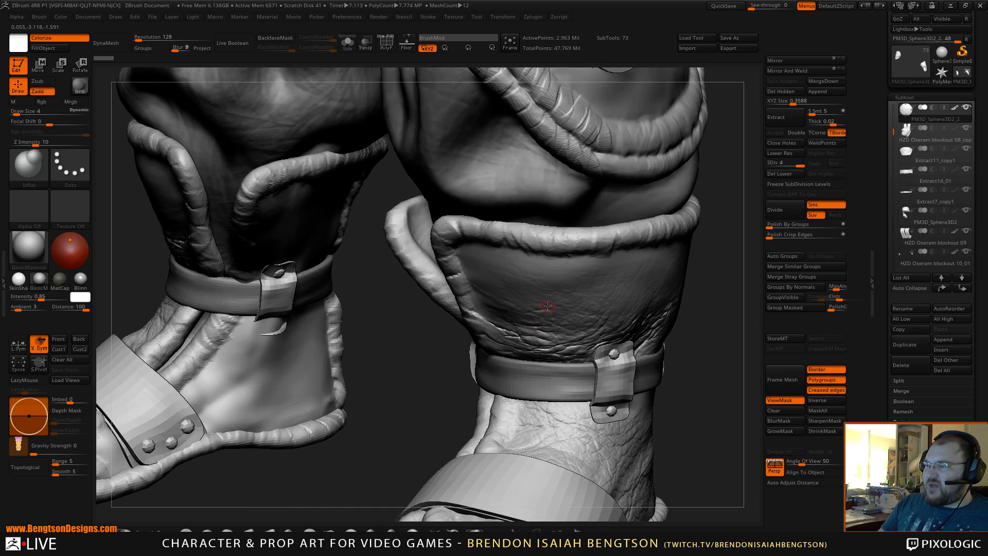
Select the ankle cuff mesh again and try an Inflat stroke on its upper leather panel.
{"action": "left_click", "coordinate": [542, 248], "text": "alt"}
{"action": "left_click", "coordinate": [548, 253]}
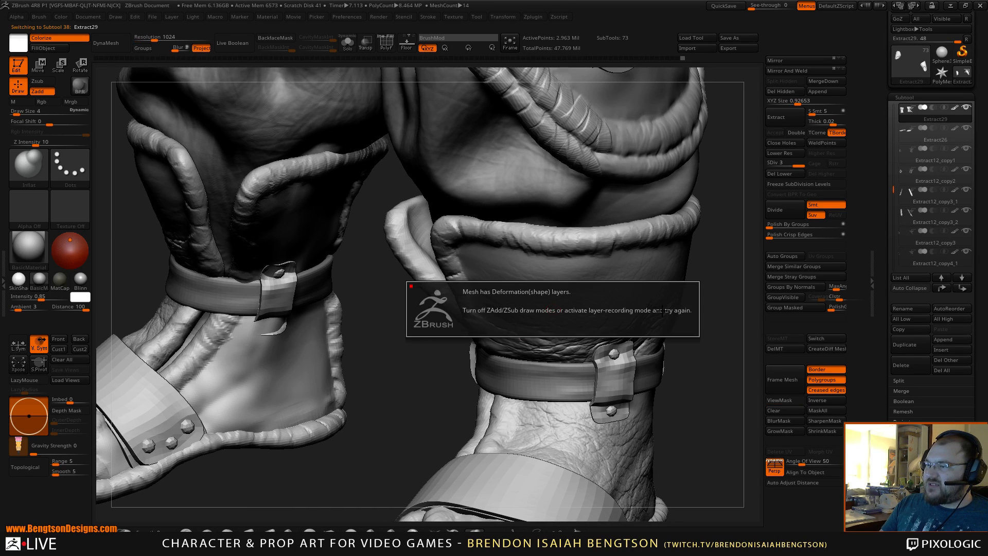
{"action": "right_click_drag", "start_coordinate": [710, 338], "coordinate": [633, 256], "text": "alt"}
{"action": "key", "text": "ctrl+shift+s"}
{"action": "key", "text": "ctrl+shift+s"}
{"action": "right_click_drag", "start_coordinate": [649, 326], "coordinate": [657, 255]}
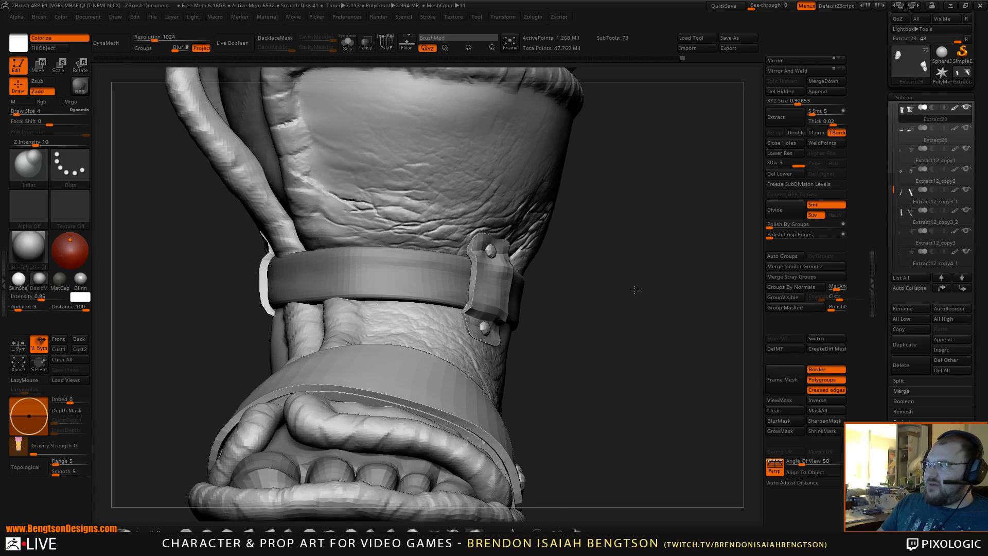
{"action": "right_click_drag", "start_coordinate": [636, 213], "coordinate": [827, 324]}
Stop recording the cuff's punch layer and hide both the punch and leath sculpt layers.
{"action": "scroll", "coordinate": [902, 333], "scroll_direction": "down", "scroll_amount": 5}
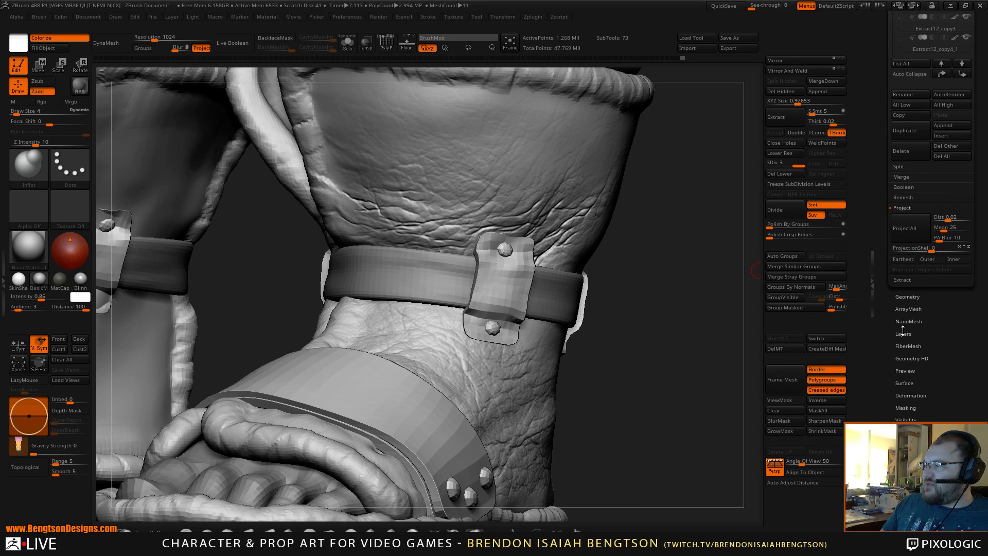
{"action": "left_click", "coordinate": [903, 333]}
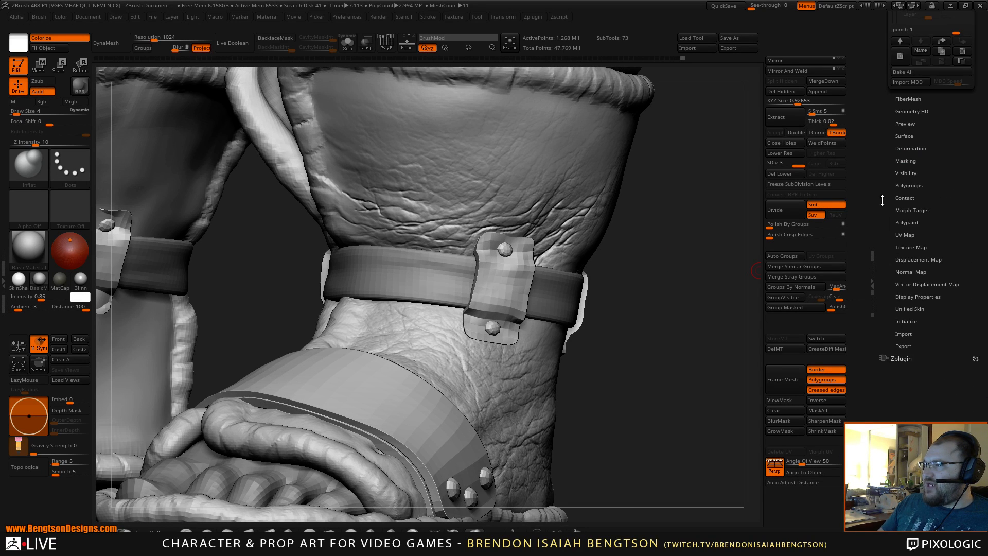
{"action": "scroll", "coordinate": [905, 309], "scroll_direction": "up", "scroll_amount": 5}
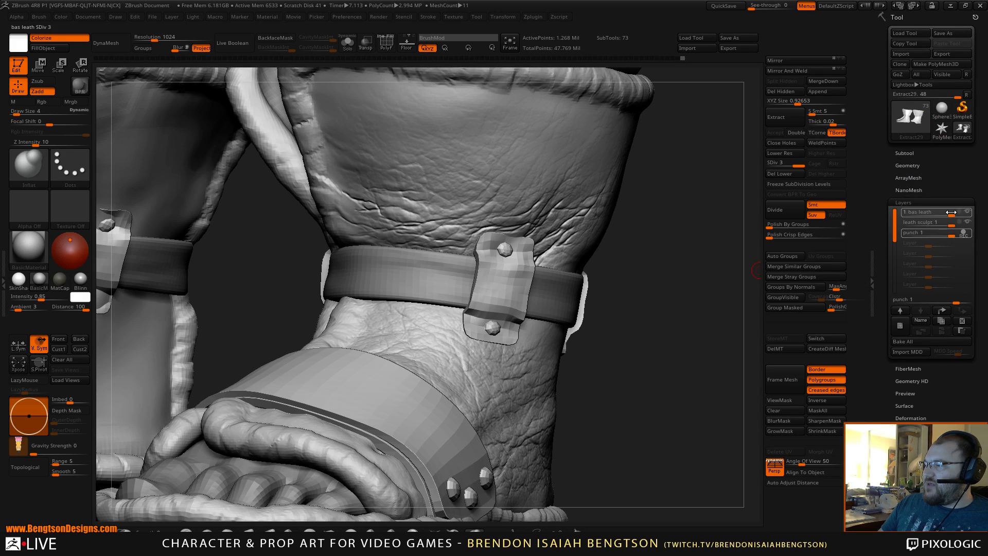
{"action": "left_click", "coordinate": [963, 233]}
{"action": "left_click", "coordinate": [967, 233]}
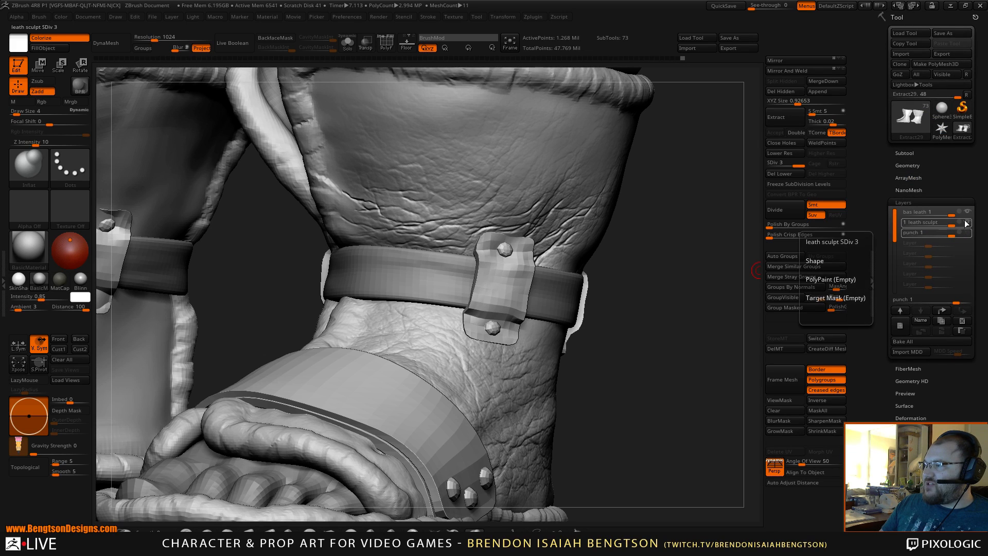
{"action": "left_click", "coordinate": [966, 223]}
Record on the bas leath layer and stamp leather grain onto the cuff's lower front with the Standard DragRect brush at Z Intensity 12.
{"action": "left_click_drag", "start_coordinate": [669, 217], "coordinate": [365, 183]}
{"action": "left_click_drag", "start_coordinate": [628, 194], "coordinate": [662, 259], "text": "alt"}
{"action": "left_click", "coordinate": [956, 213]}
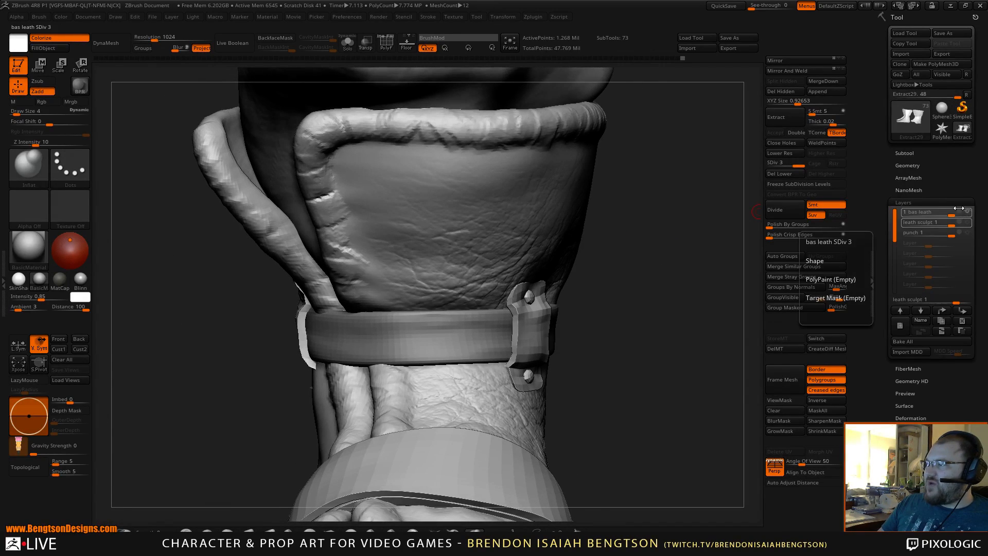
{"action": "left_click", "coordinate": [959, 212]}
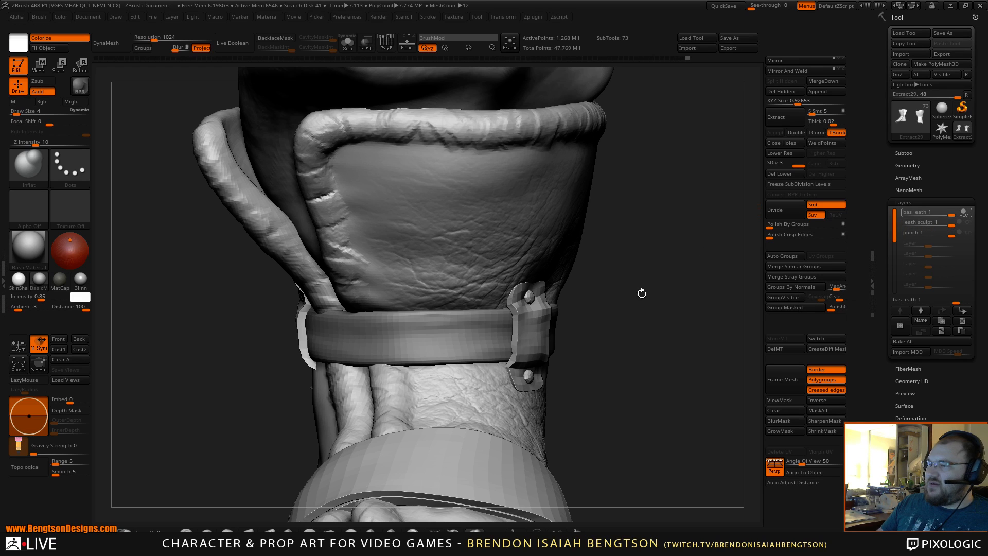
{"action": "left_click", "coordinate": [186, 534]}
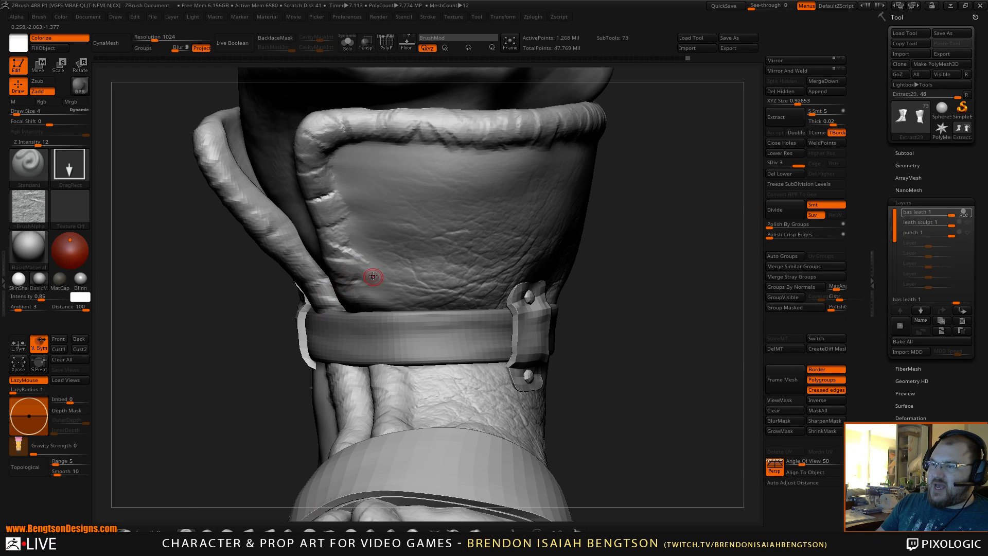
{"action": "left_click_drag", "start_coordinate": [374, 275], "coordinate": [330, 392]}
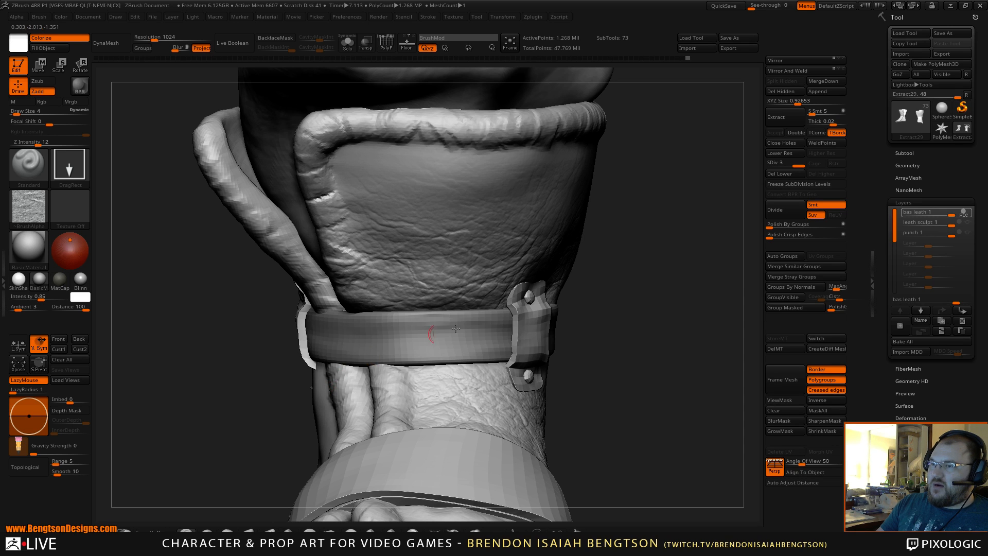
Isolate the cuff mesh, choose the Morph brush and store a morph target with the bas leath layer off before recording on it again.
{"action": "left_click_drag", "start_coordinate": [658, 289], "coordinate": [657, 310]}
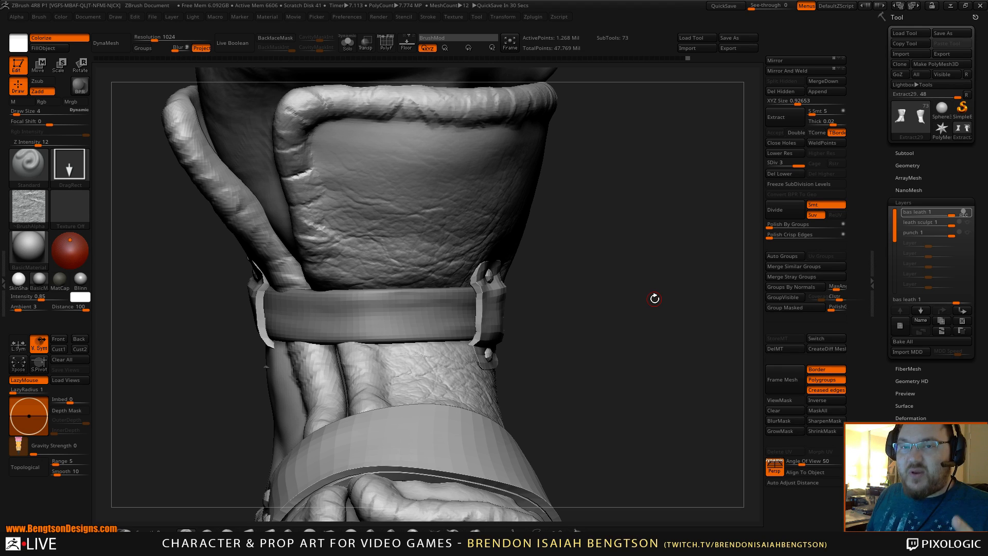
{"action": "left_click_drag", "start_coordinate": [570, 277], "coordinate": [601, 227]}
{"action": "key", "text": "shift+s"}
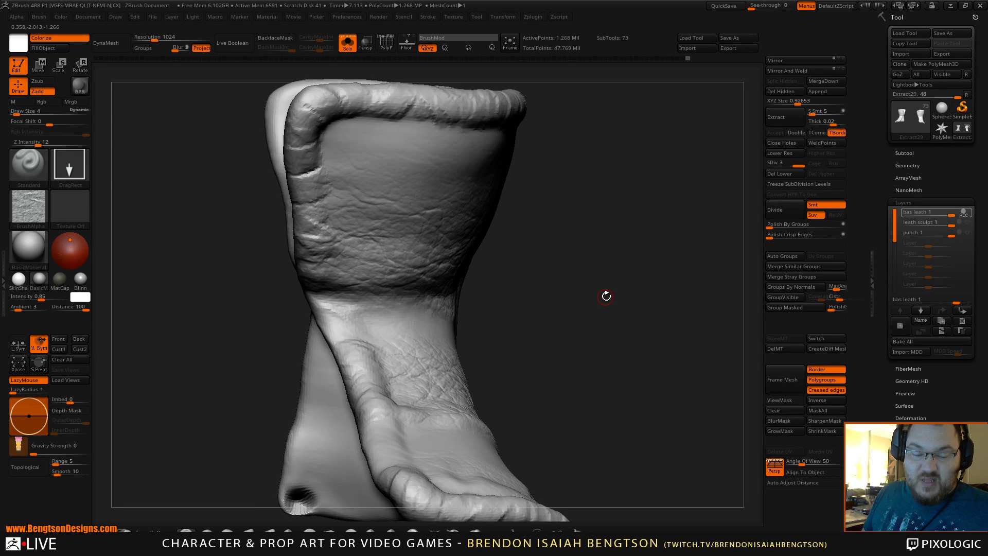
{"action": "key", "text": "b"}
{"action": "key", "text": "m"}
{"action": "key", "text": "o"}
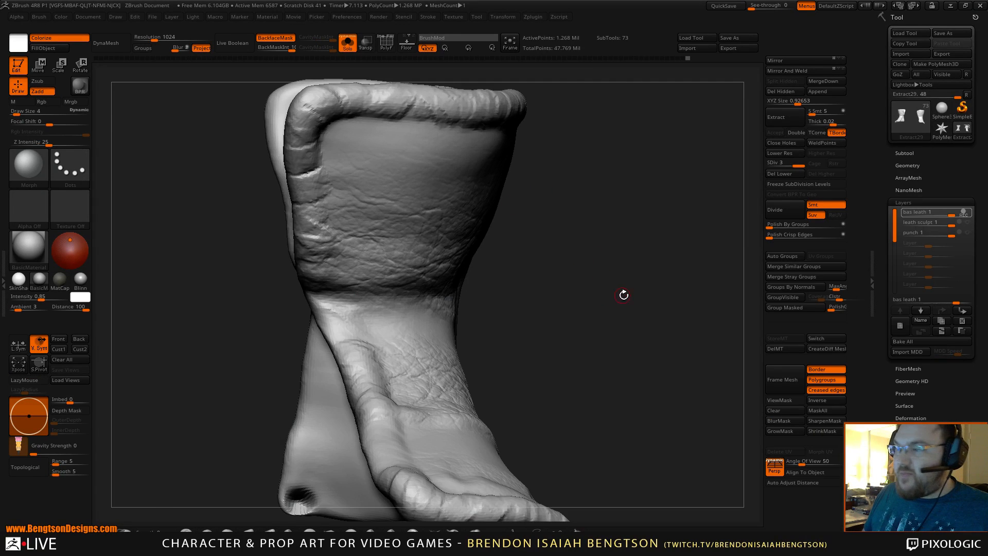
{"action": "left_click_drag", "start_coordinate": [623, 294], "coordinate": [629, 296]}
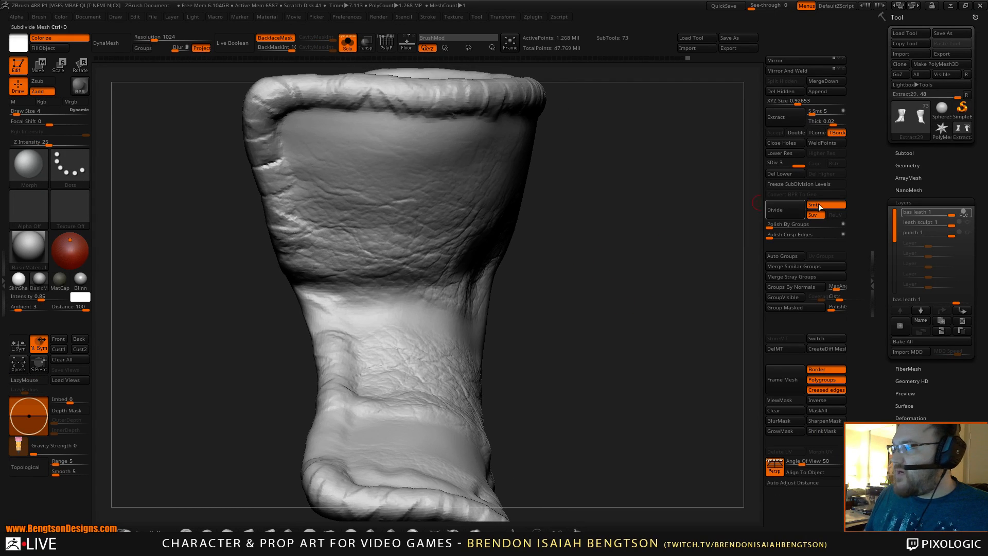
{"action": "left_click", "coordinate": [960, 223]}
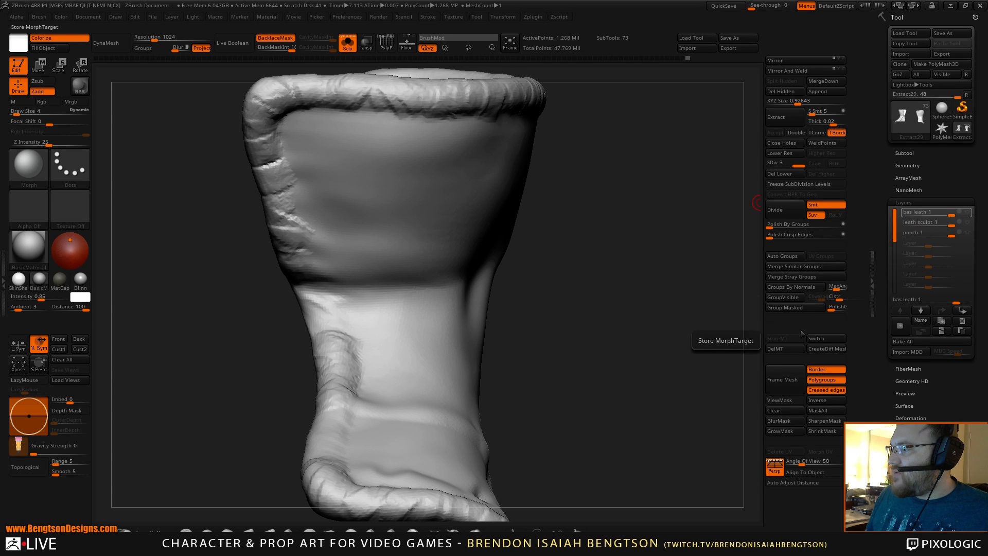
{"action": "left_click", "coordinate": [961, 211]}
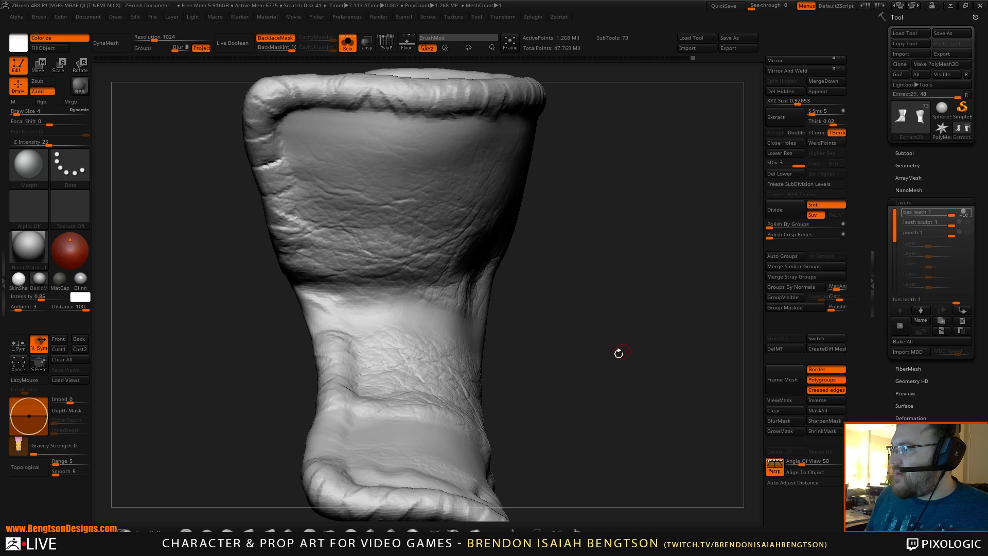
Brush the stamped leather grain off the cuff's rolled border with the Morph brush at Draw Size 11.
{"action": "left_click_drag", "start_coordinate": [619, 353], "coordinate": [491, 286]}
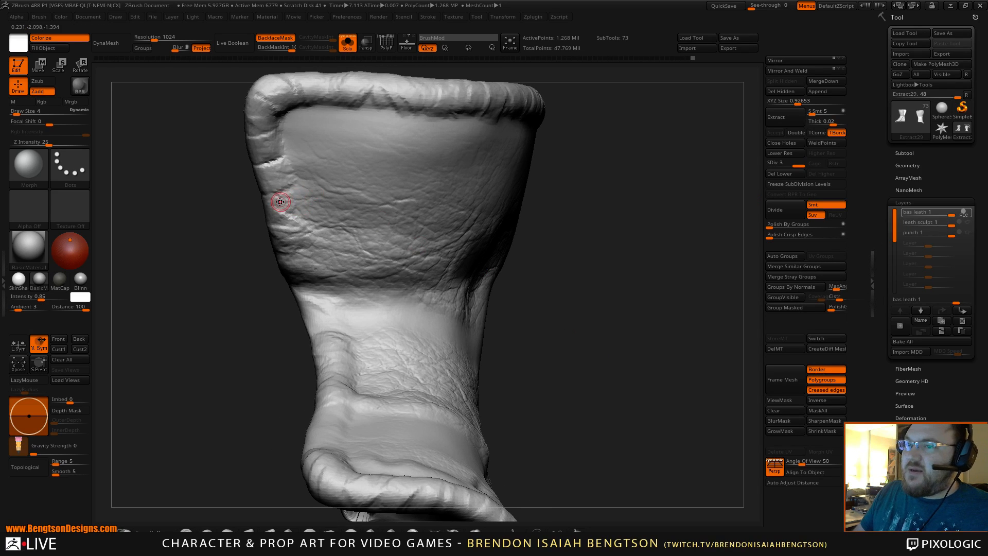
{"action": "key", "text": "space"}
{"action": "left_click_drag", "start_coordinate": [286, 204], "coordinate": [291, 204]}
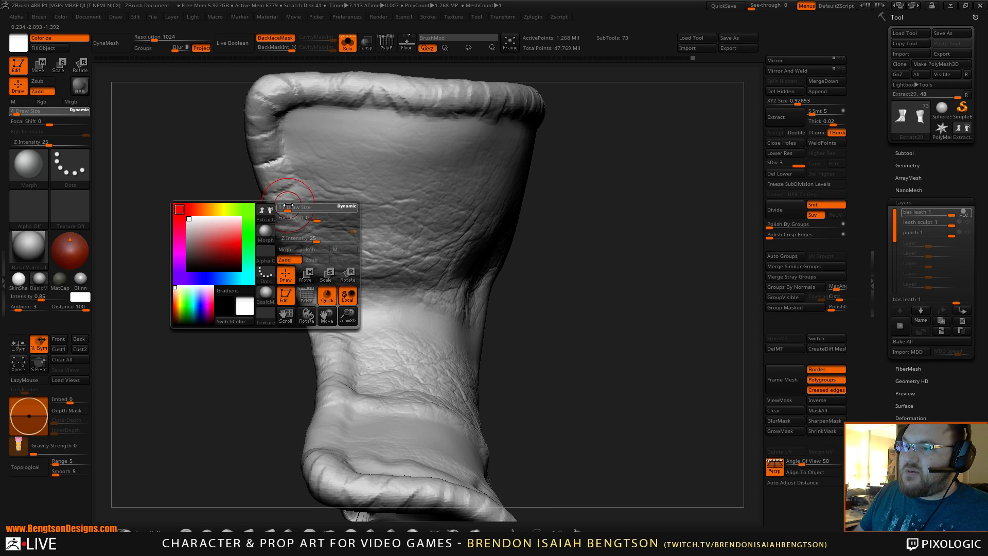
{"action": "left_click_drag", "start_coordinate": [300, 260], "coordinate": [288, 222]}
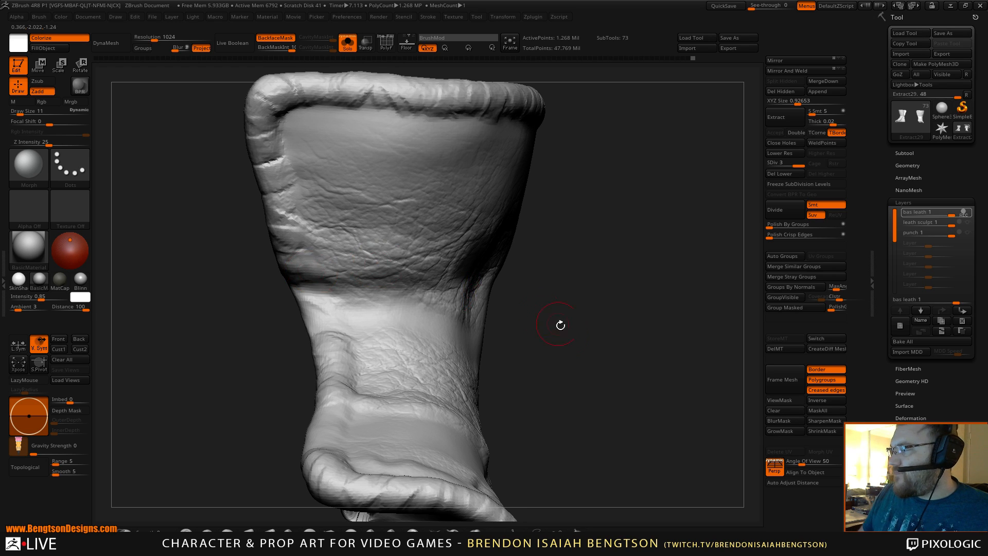
{"action": "left_click_drag", "start_coordinate": [559, 324], "coordinate": [613, 322]}
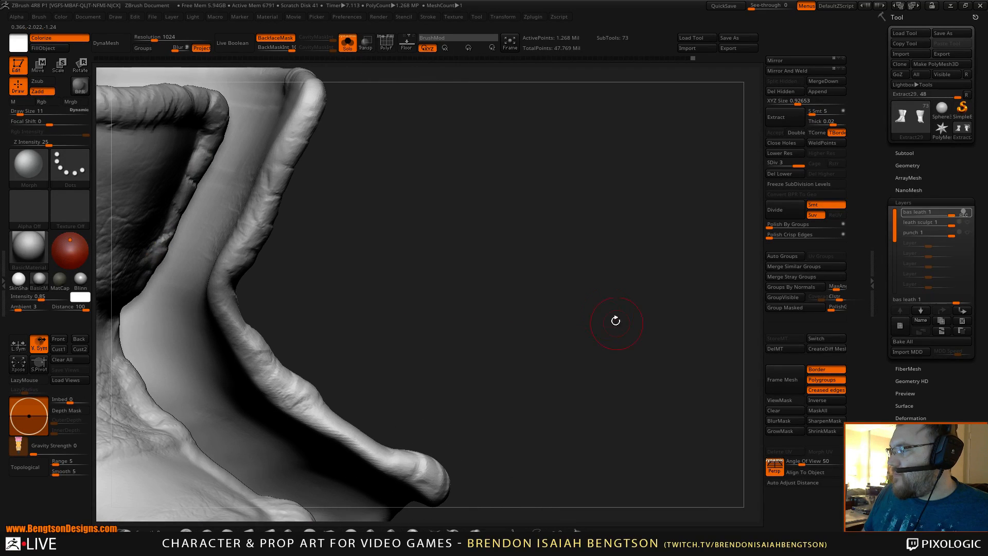
{"action": "left_click_drag", "start_coordinate": [502, 280], "coordinate": [432, 227]}
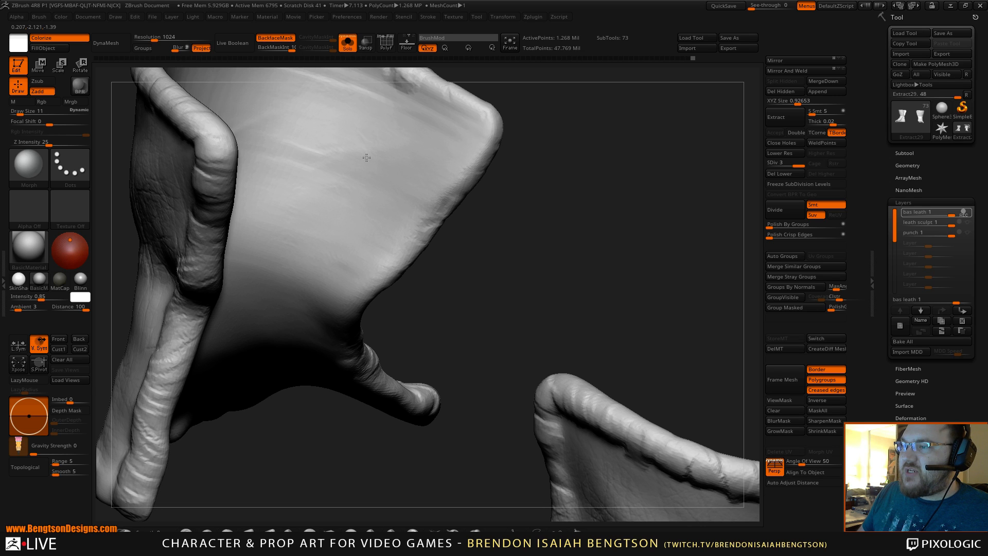
{"action": "left_click_drag", "start_coordinate": [476, 329], "coordinate": [461, 271]}
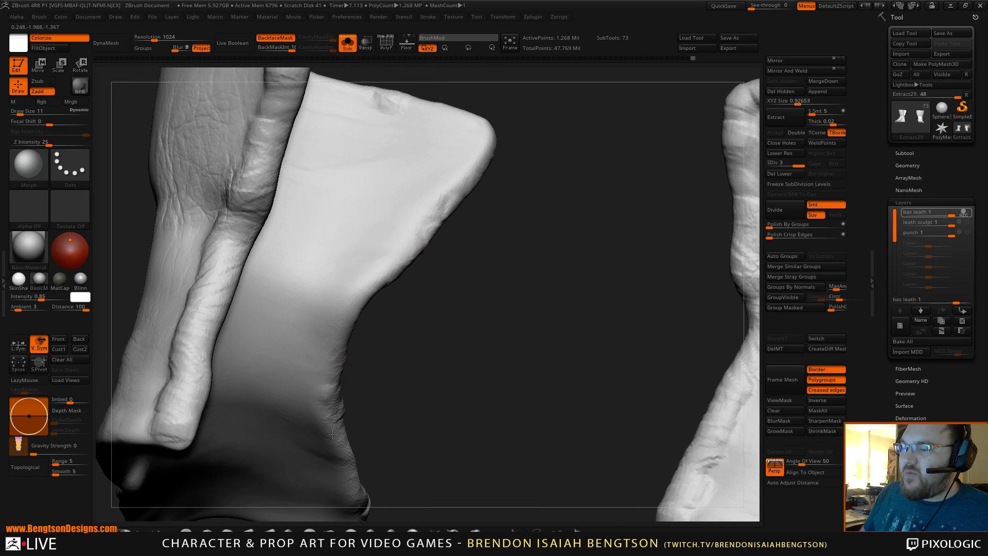
{"action": "left_click_drag", "start_coordinate": [471, 387], "coordinate": [386, 355]}
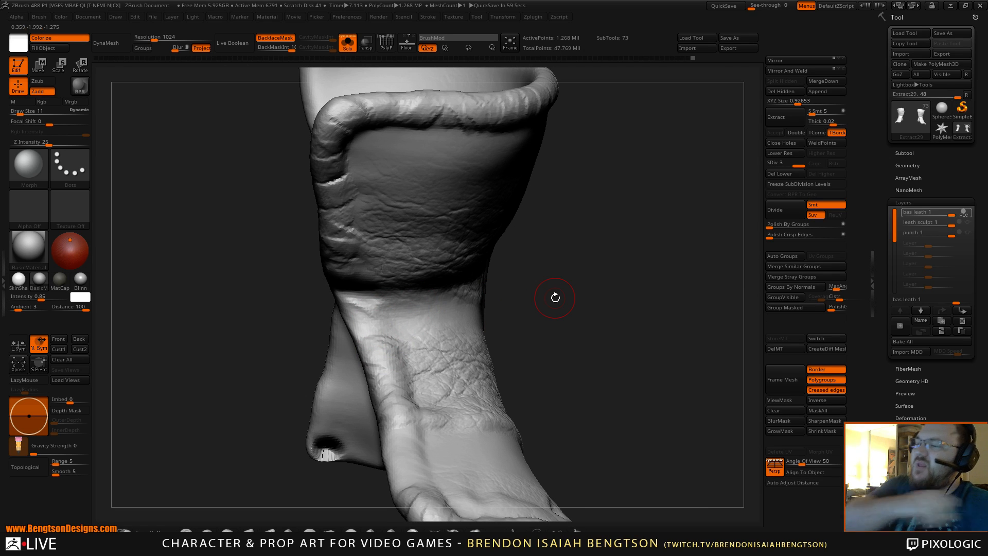
{"action": "mouse_move", "coordinate": [553, 272]}
{"action": "left_mouse_down"}
{"action": "mouse_move", "coordinate": [573, 249]}
{"action": "mouse_move", "coordinate": [474, 319]}
{"action": "left_mouse_up"}
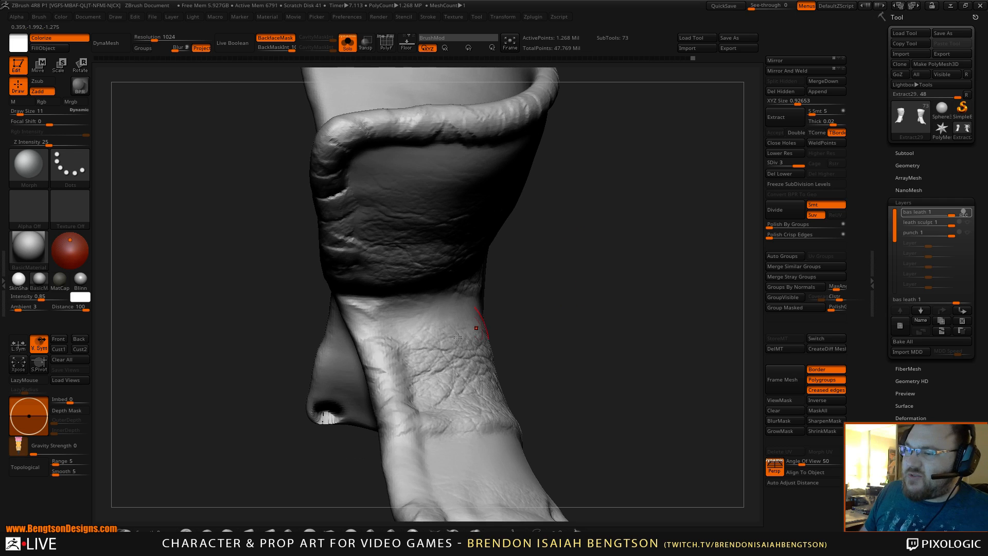
{"action": "left_click_drag", "start_coordinate": [379, 371], "coordinate": [372, 387]}
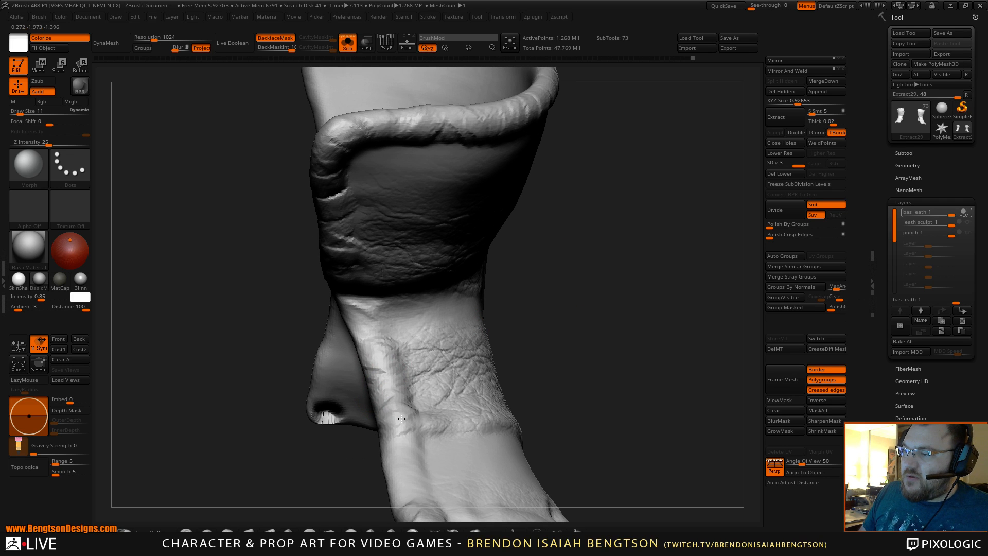
Turn off Solo and check the cuff's grain together with the straps and leg.
{"action": "mouse_move", "coordinate": [535, 309]}
{"action": "left_mouse_down"}
{"action": "mouse_move", "coordinate": [579, 230]}
{"action": "mouse_move", "coordinate": [668, 309]}
{"action": "mouse_move", "coordinate": [668, 361]}
{"action": "mouse_move", "coordinate": [689, 349]}
{"action": "mouse_move", "coordinate": [674, 324]}
{"action": "mouse_move", "coordinate": [681, 339]}
{"action": "mouse_move", "coordinate": [672, 350]}
{"action": "left_mouse_up"}
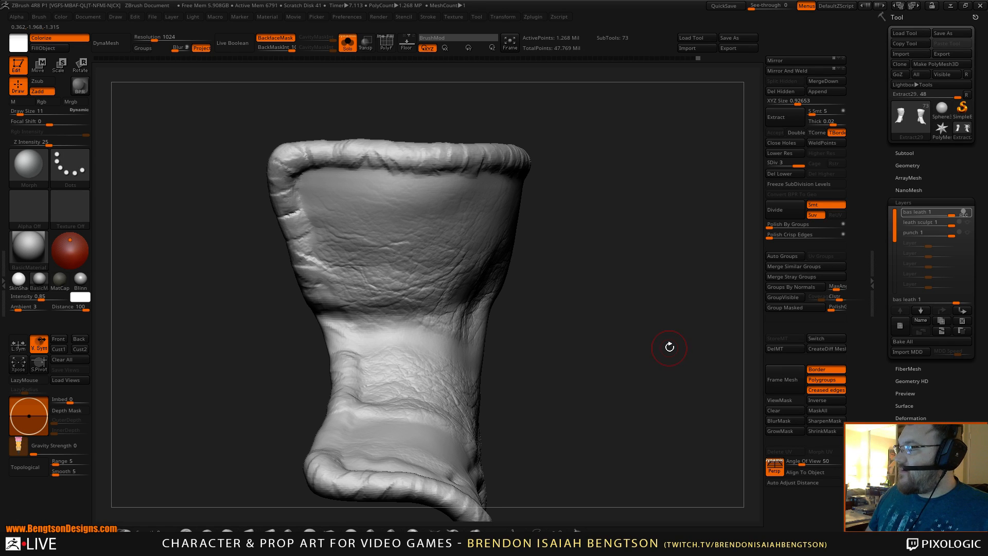
{"action": "left_click_drag", "start_coordinate": [671, 345], "coordinate": [672, 342]}
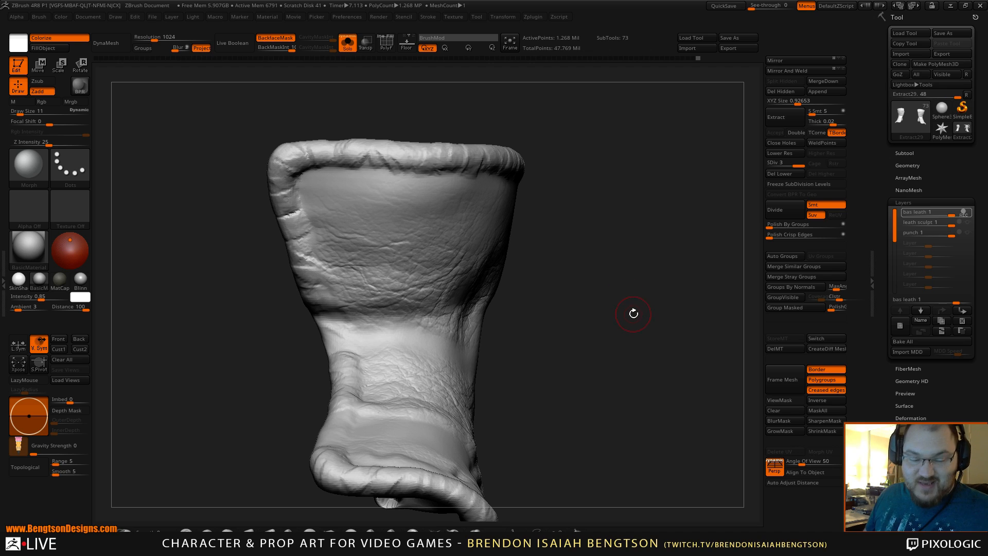
{"action": "key", "text": "alt+s"}
{"action": "left_click_drag", "start_coordinate": [630, 311], "coordinate": [639, 324]}
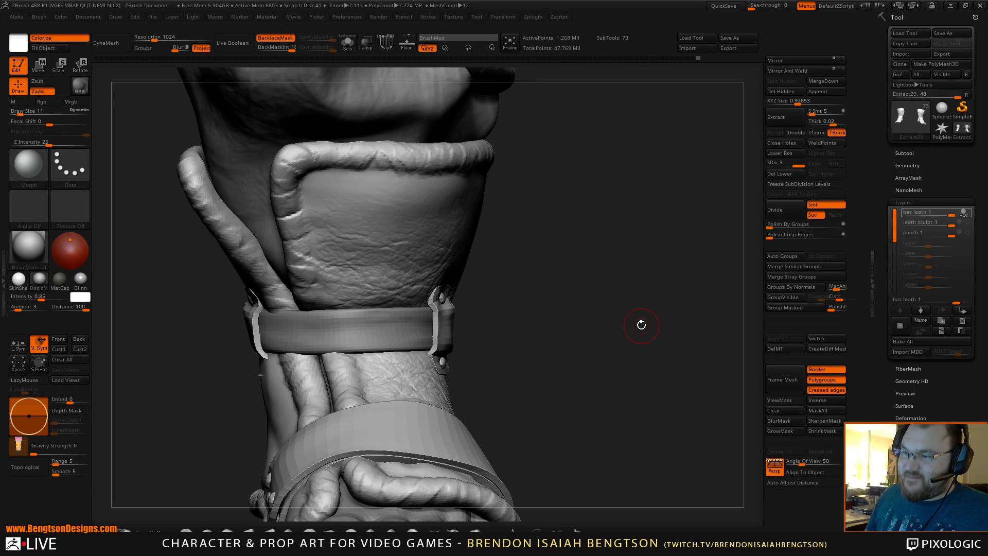
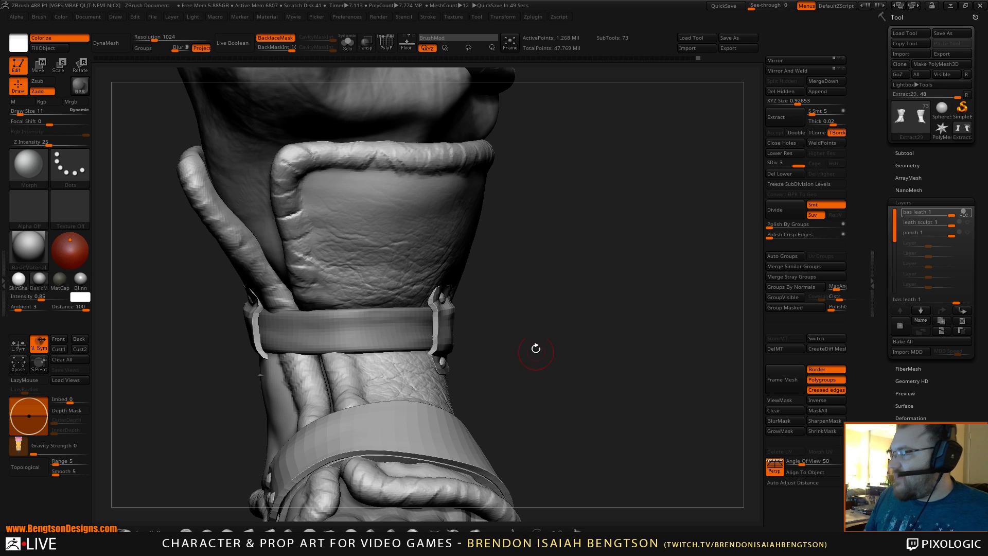
{"action": "mouse_move", "coordinate": [536, 308]}
{"action": "left_mouse_down"}
{"action": "mouse_move", "coordinate": [542, 265]}
{"action": "mouse_move", "coordinate": [529, 250]}
{"action": "left_mouse_up"}
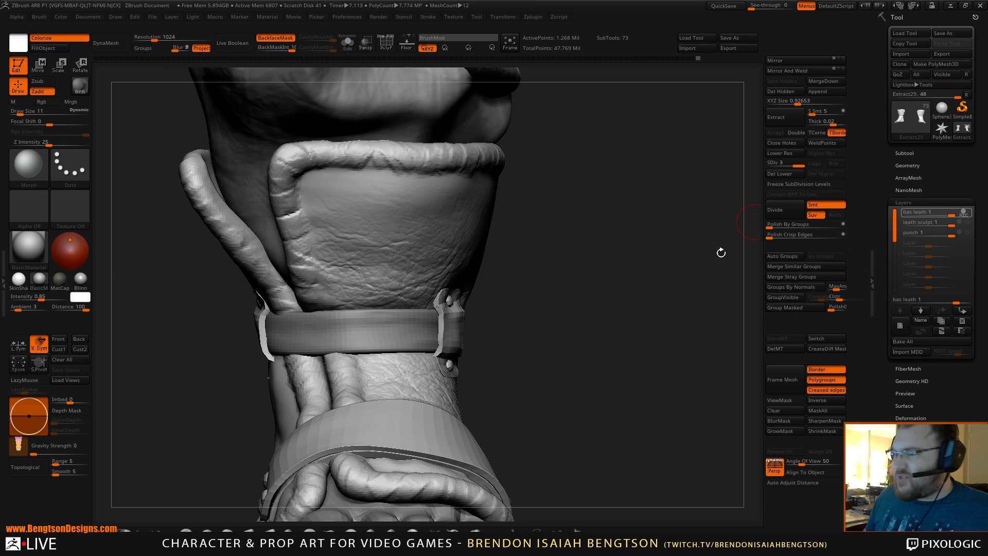
{"action": "mouse_move", "coordinate": [657, 371]}
{"action": "left_mouse_down"}
{"action": "mouse_move", "coordinate": [643, 410]}
{"action": "mouse_move", "coordinate": [661, 374]}
{"action": "left_mouse_up"}
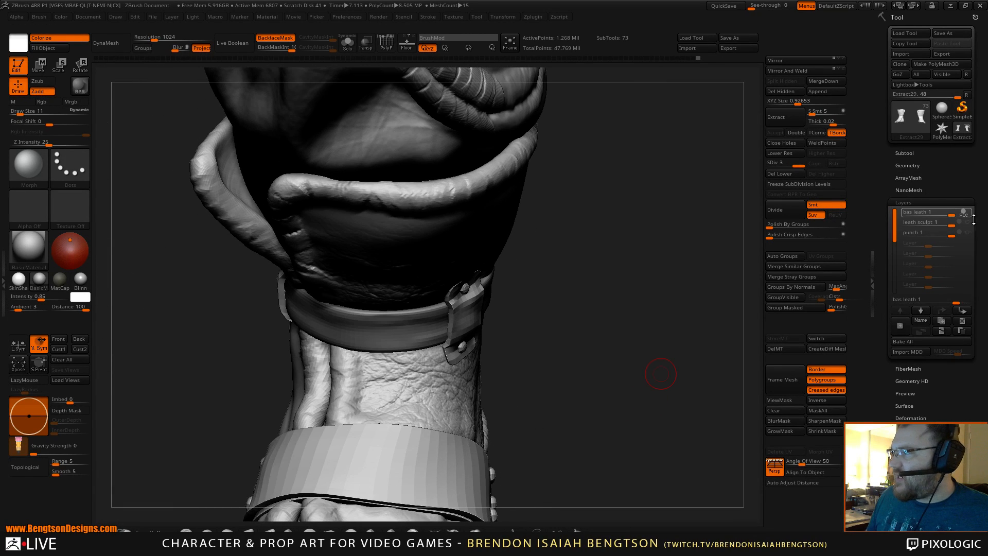
Stop recording the bas leath layer and show the leath sculpt layer, keeping the punch layer hidden.
{"action": "left_click", "coordinate": [966, 223]}
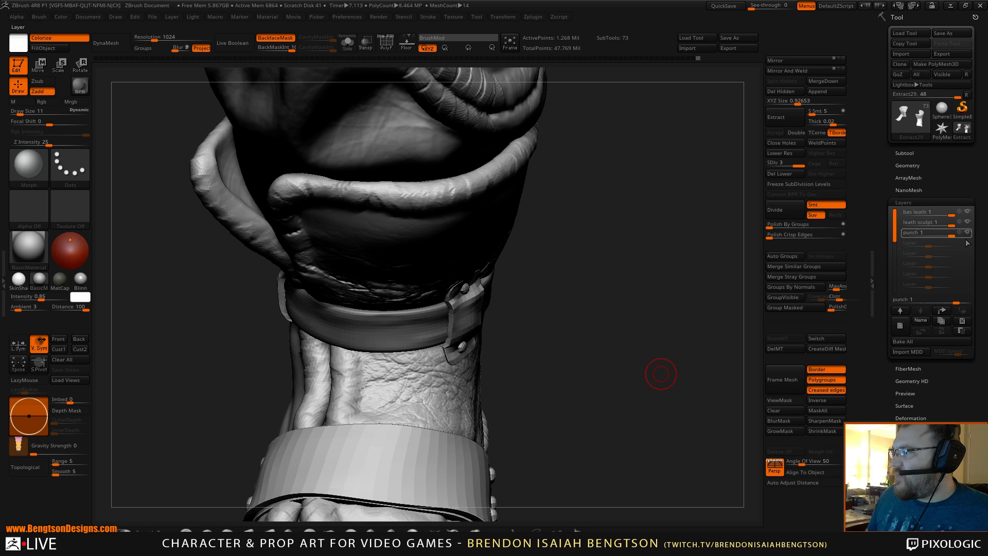
{"action": "left_click_drag", "start_coordinate": [654, 305], "coordinate": [650, 348]}
{"action": "left_click", "coordinate": [966, 232]}
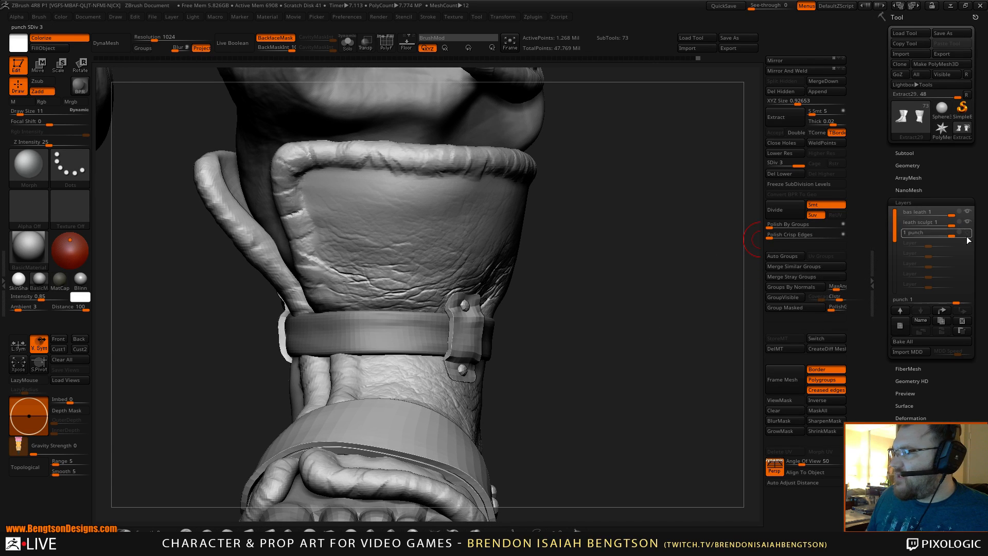
{"action": "left_click_drag", "start_coordinate": [641, 335], "coordinate": [639, 316]}
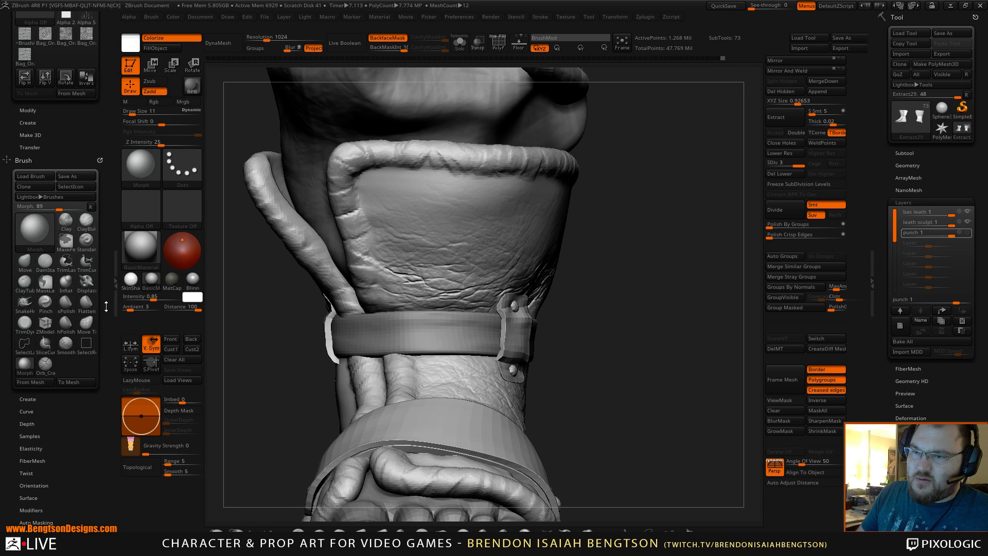
Choose the Orb_Cracks brush at Draw Size 3 and start recording on the leath sculpt layer.
{"action": "left_click", "coordinate": [48, 361]}
{"action": "left_click", "coordinate": [115, 284]}
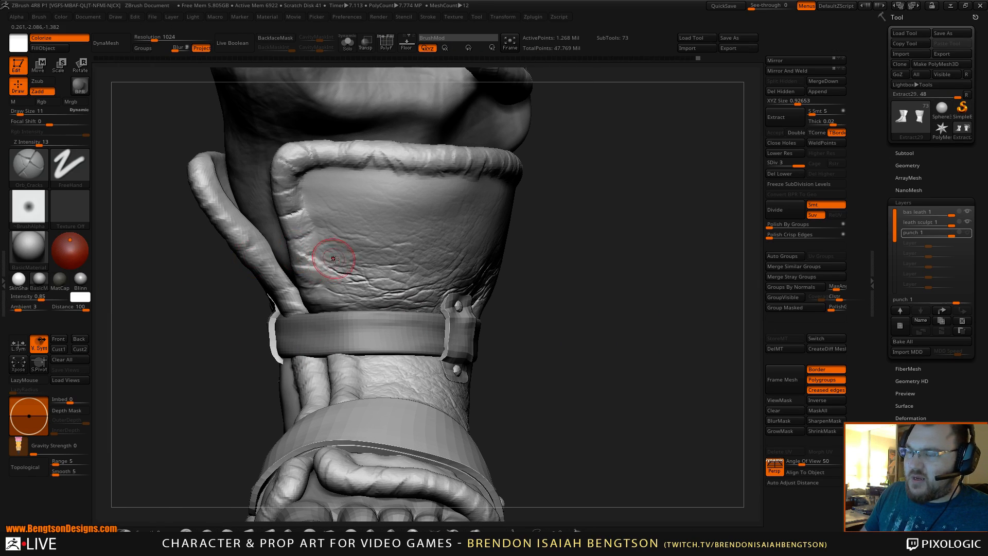
{"action": "key", "text": "space"}
{"action": "left_click_drag", "start_coordinate": [351, 268], "coordinate": [347, 270]}
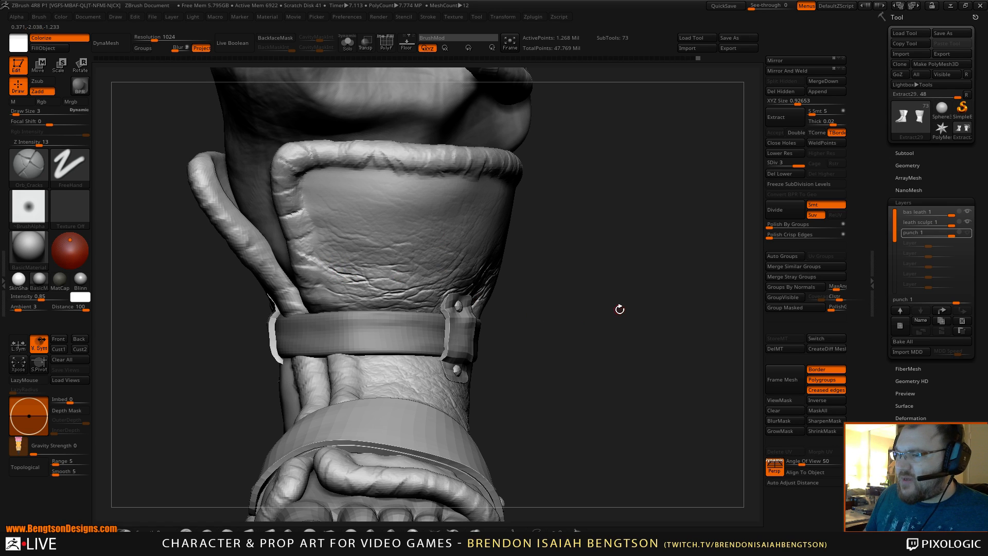
{"action": "left_click_drag", "start_coordinate": [619, 309], "coordinate": [480, 265]}
{"action": "left_click", "coordinate": [324, 241]}
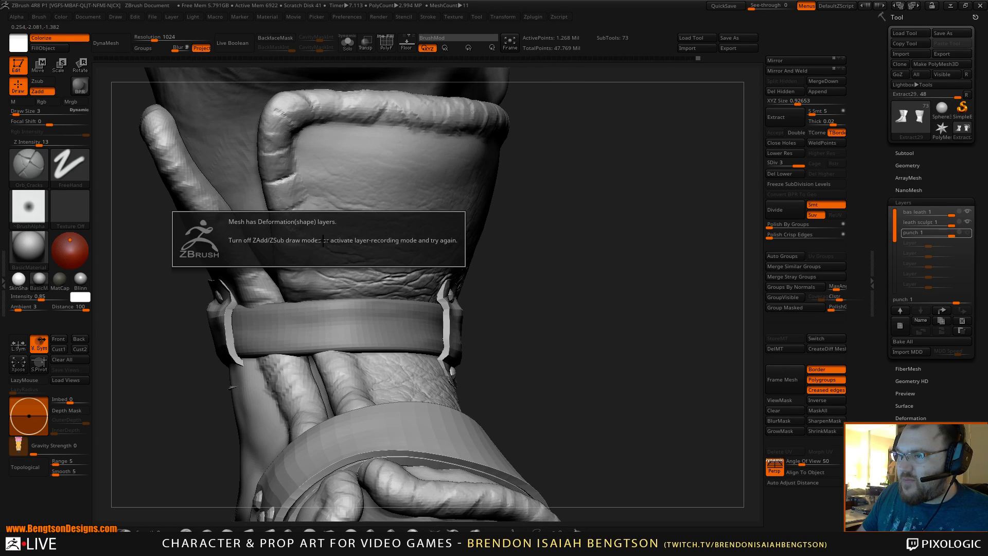
{"action": "left_click", "coordinate": [953, 216]}
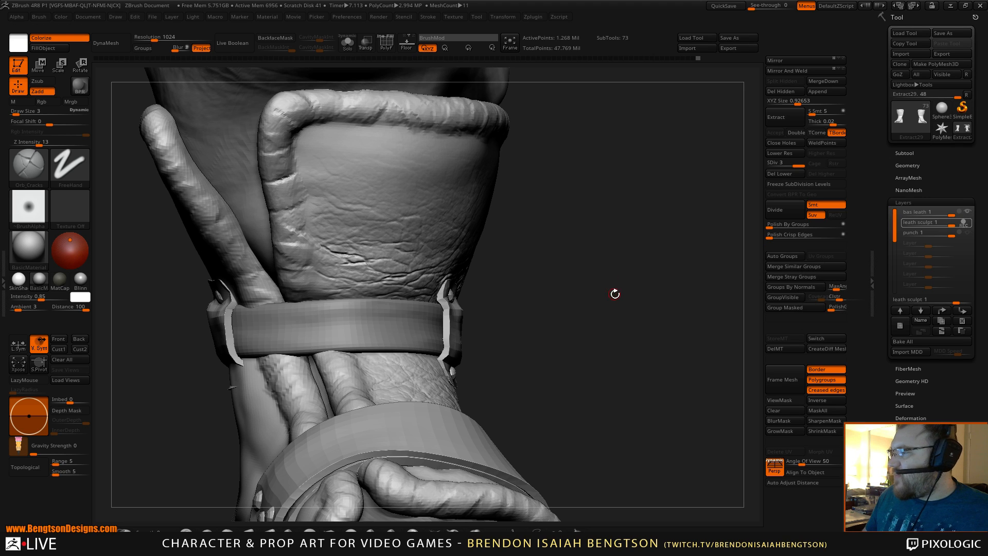
Carve fine horizontal creases into the cuff's front panel above the strap with Orb_Cracks at Z Intensity 13.
{"action": "left_click_drag", "start_coordinate": [615, 293], "coordinate": [564, 258]}
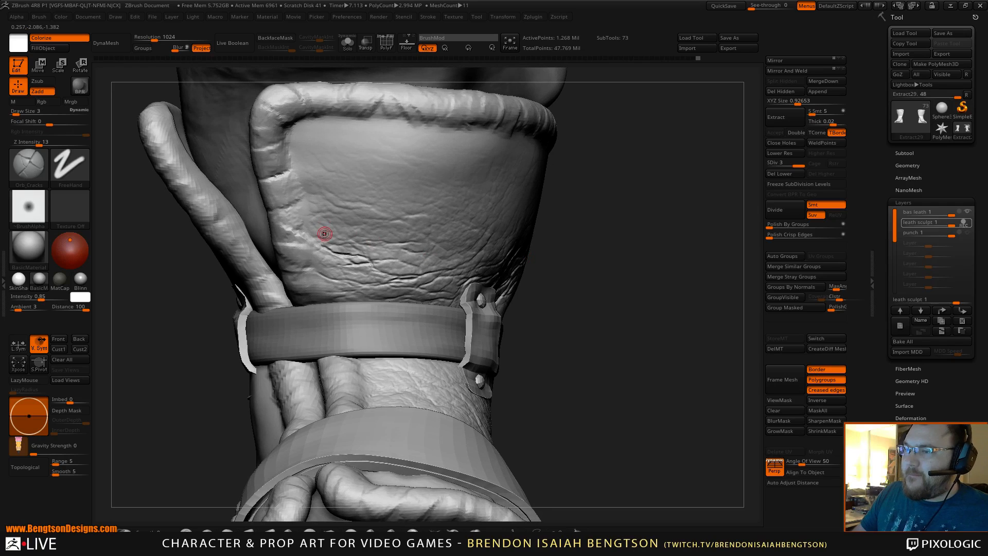
{"action": "left_click_drag", "start_coordinate": [329, 243], "coordinate": [339, 247]}
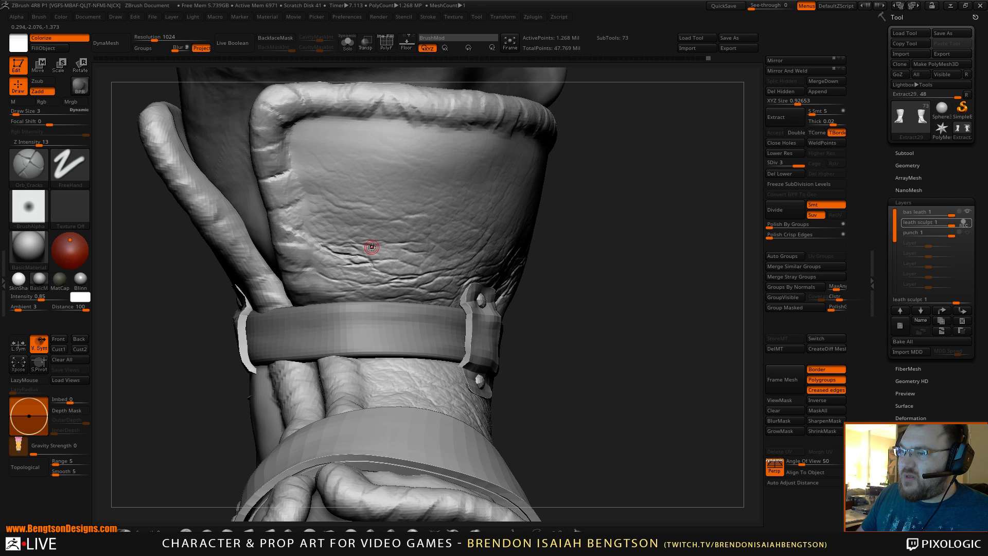
{"action": "left_click_drag", "start_coordinate": [370, 246], "coordinate": [349, 248]}
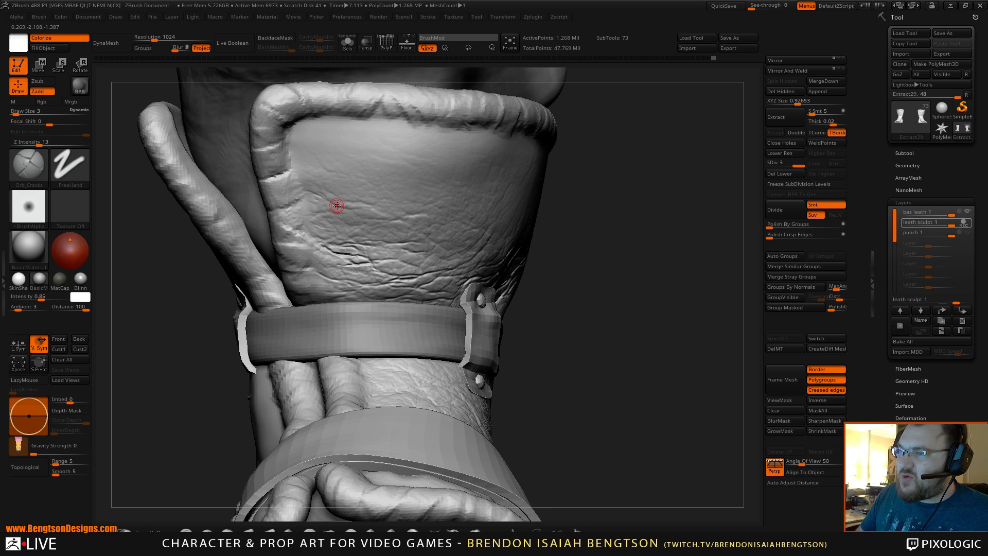
{"action": "left_click_drag", "start_coordinate": [347, 206], "coordinate": [360, 209]}
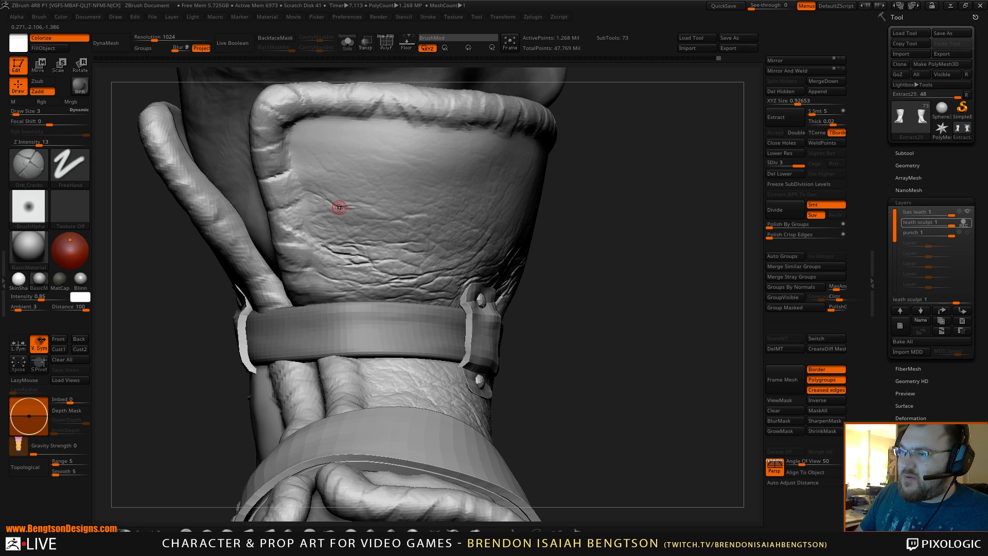
{"action": "left_click_drag", "start_coordinate": [589, 240], "coordinate": [577, 227]}
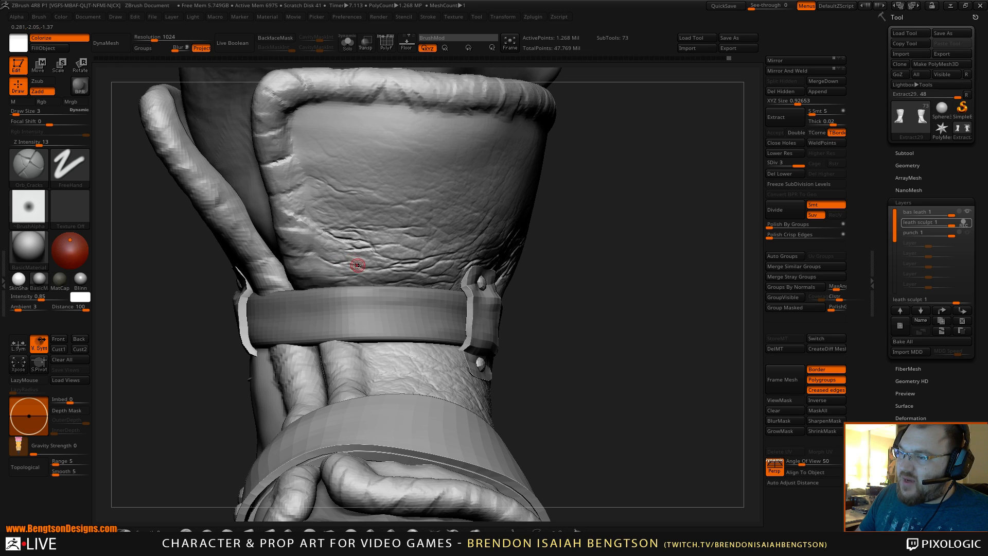
{"action": "left_click_drag", "start_coordinate": [544, 278], "coordinate": [346, 276]}
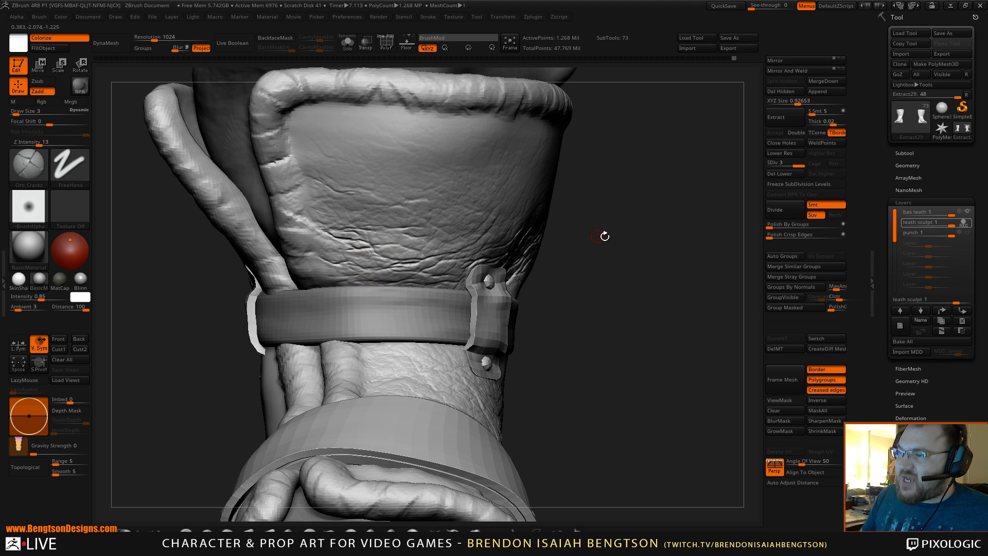
{"action": "left_click_drag", "start_coordinate": [604, 235], "coordinate": [645, 247]}
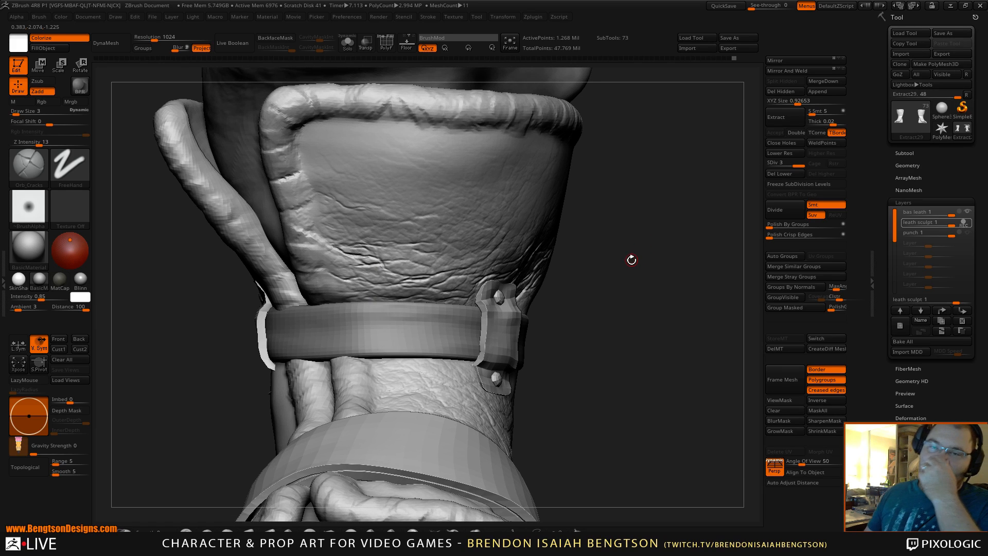
Hide the bas leath layer so the ankle cuff shows only its carved creases.
{"action": "left_click_drag", "start_coordinate": [615, 262], "coordinate": [622, 268]}
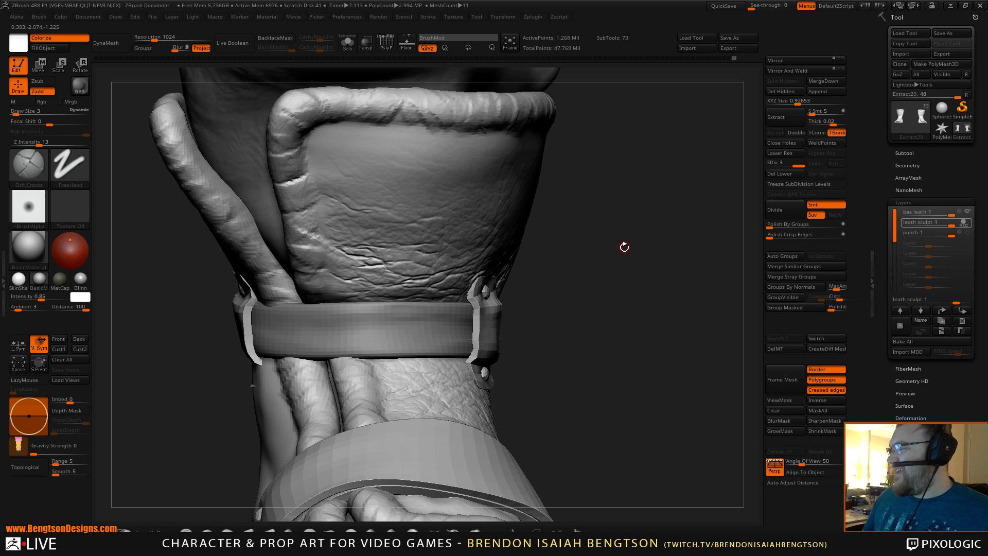
{"action": "mouse_move", "coordinate": [581, 242]}
{"action": "left_mouse_down"}
{"action": "mouse_move", "coordinate": [584, 234]}
{"action": "mouse_move", "coordinate": [632, 238]}
{"action": "mouse_move", "coordinate": [637, 220]}
{"action": "mouse_move", "coordinate": [468, 216]}
{"action": "left_mouse_up"}
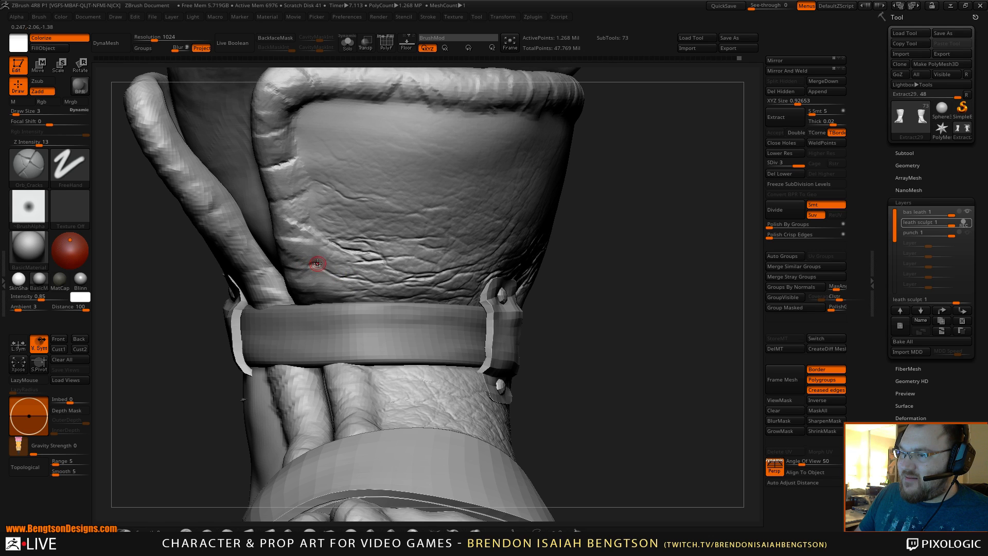
{"action": "mouse_move", "coordinate": [585, 266]}
{"action": "left_mouse_down"}
{"action": "mouse_move", "coordinate": [625, 297]}
{"action": "mouse_move", "coordinate": [640, 238]}
{"action": "mouse_move", "coordinate": [668, 223]}
{"action": "mouse_move", "coordinate": [693, 150]}
{"action": "left_mouse_up"}
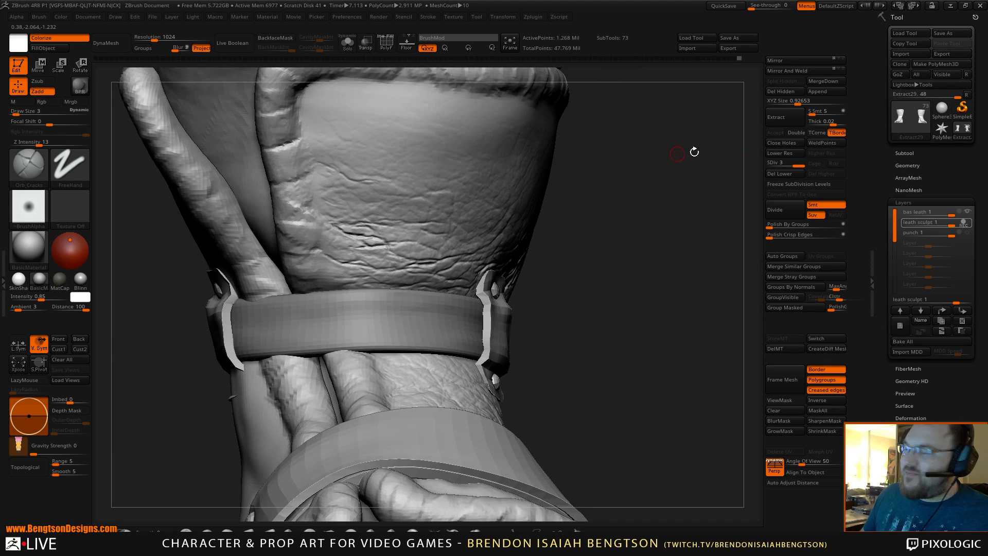
{"action": "left_click", "coordinate": [968, 213]}
{"action": "left_click_drag", "start_coordinate": [646, 329], "coordinate": [598, 250]}
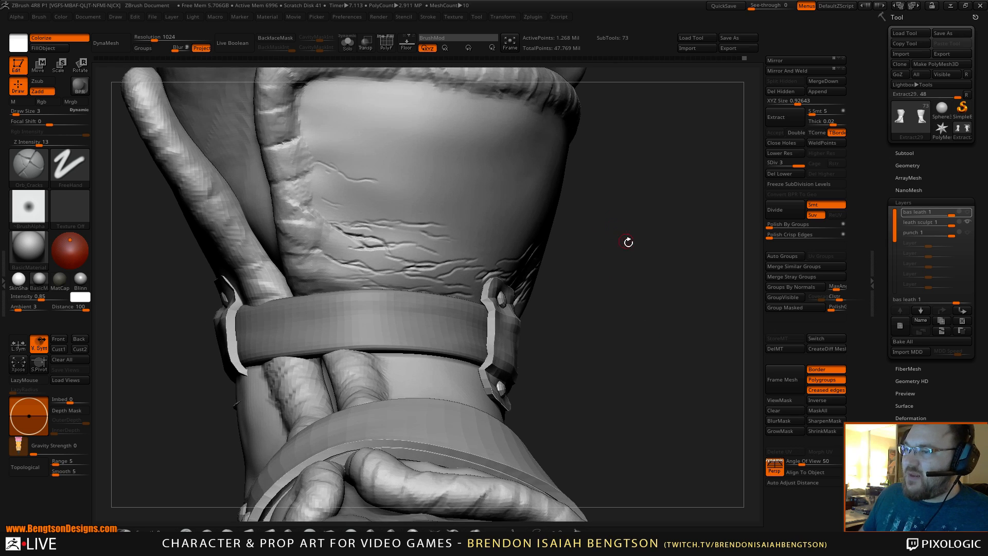
Resume recording on the leath sculpt layer and smooth the creases near the front panel's rolled side edge.
{"action": "left_click", "coordinate": [328, 247], "text": "shift"}
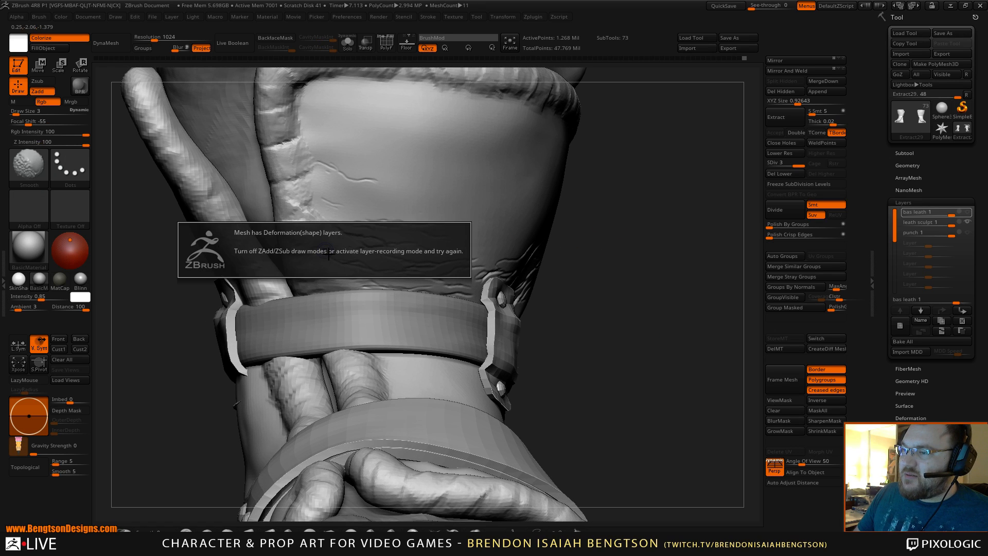
{"action": "left_click", "coordinate": [327, 254], "text": "shift"}
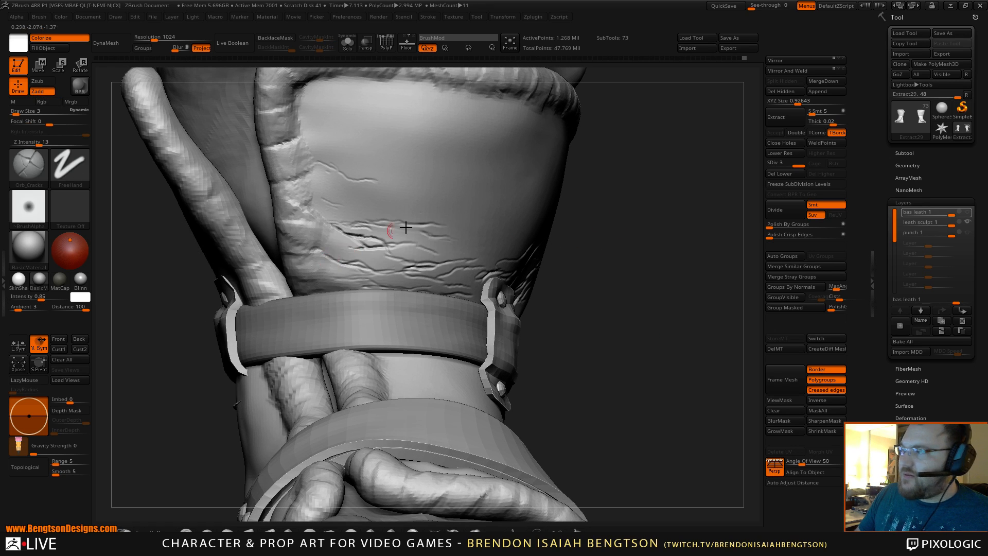
{"action": "left_click", "coordinate": [921, 222]}
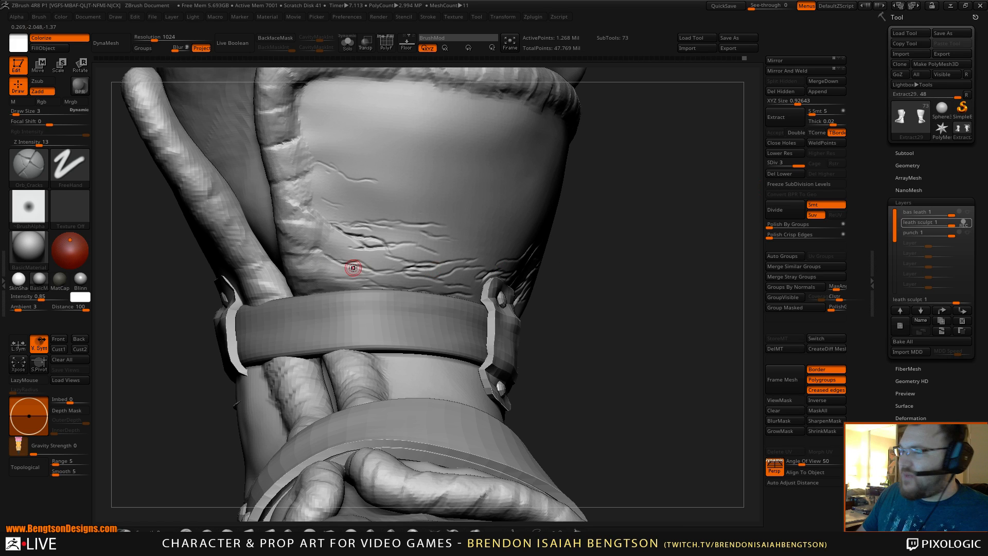
{"action": "key", "text": "shift"}
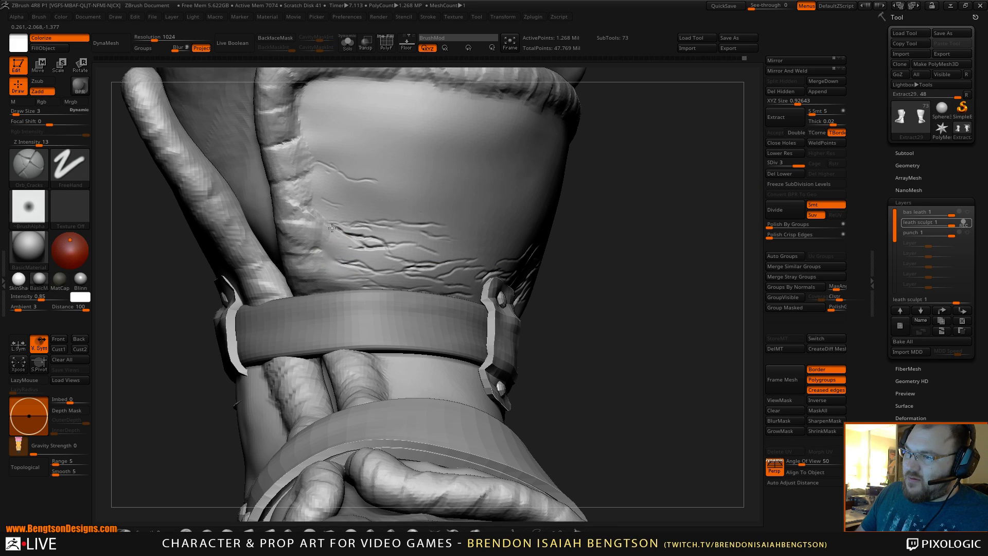
{"action": "left_click_drag", "start_coordinate": [332, 228], "coordinate": [322, 215]}
{"action": "key", "text": "shift"}
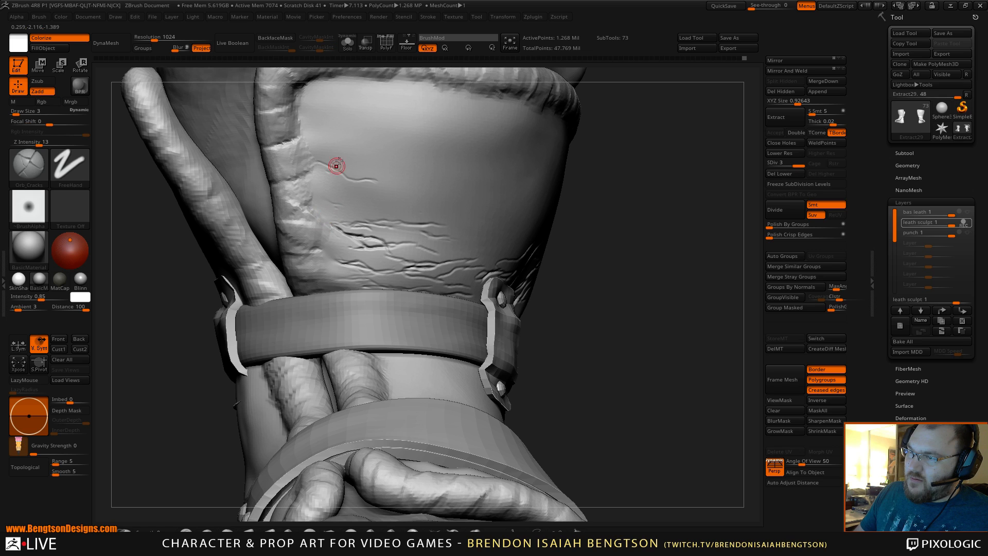
{"action": "left_click_drag", "start_coordinate": [670, 311], "coordinate": [657, 287], "text": "alt"}
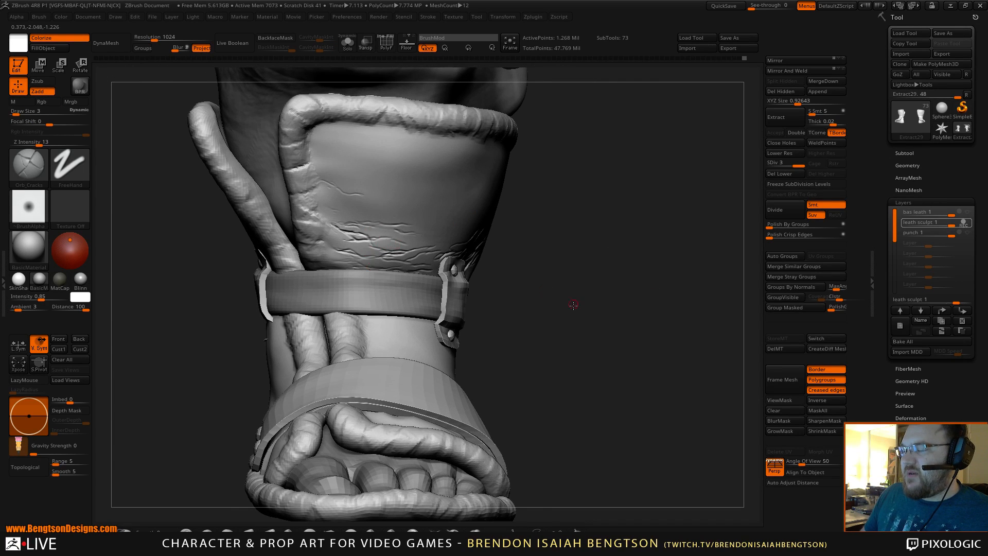
{"action": "left_click_drag", "start_coordinate": [574, 304], "coordinate": [628, 271], "text": "alt"}
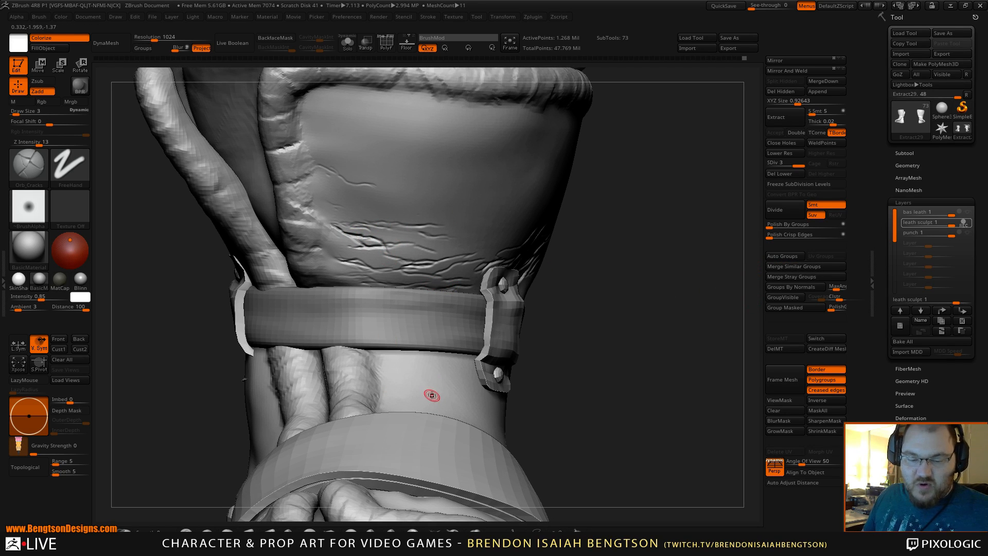
Brush away the creases nearest the panel's rolled side edge with the Morph brush at Draw Size 6 and Z Intensity 25.
{"action": "key", "text": "b"}
{"action": "key", "text": "m"}
{"action": "key", "text": "o"}
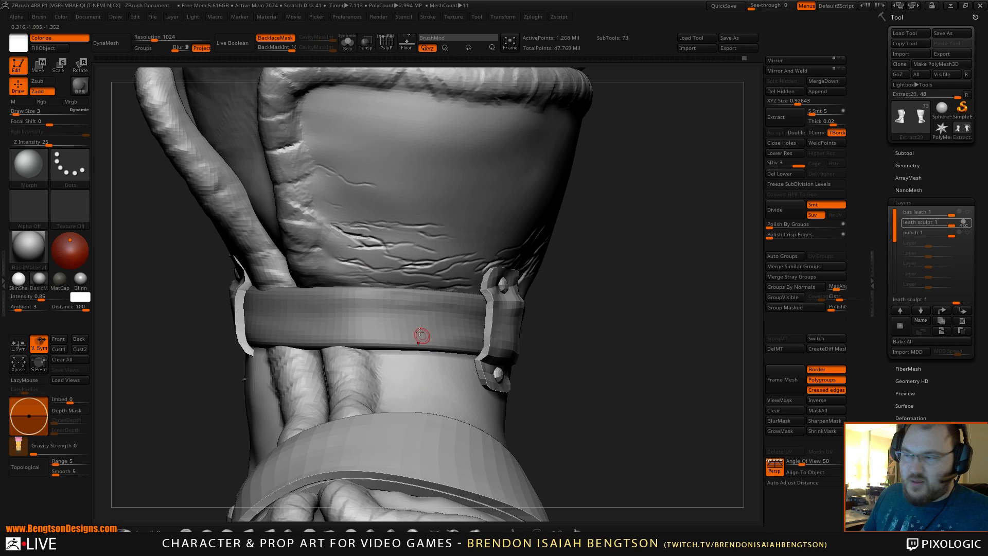
{"action": "key", "text": "space"}
{"action": "left_click", "coordinate": [361, 225]}
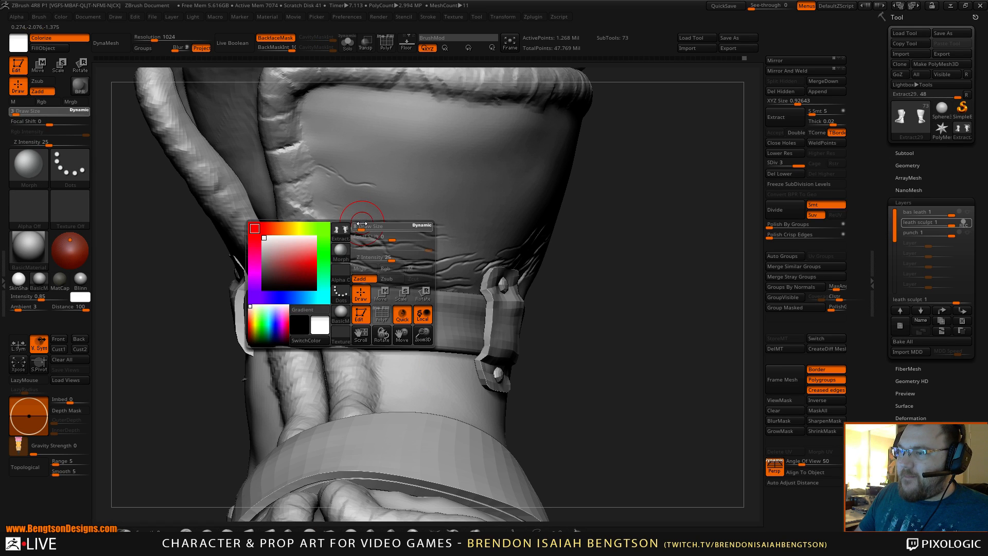
{"action": "mouse_move", "coordinate": [365, 236]}
{"action": "left_mouse_down"}
{"action": "mouse_move", "coordinate": [334, 224]}
{"action": "mouse_move", "coordinate": [389, 244]}
{"action": "mouse_move", "coordinate": [339, 231]}
{"action": "left_mouse_up"}
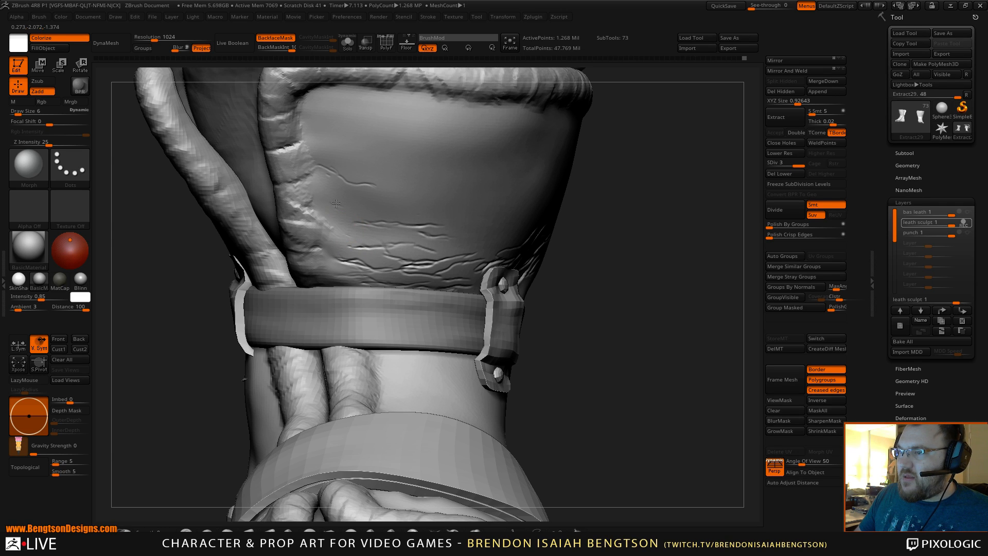
Thin out the remaining creases across the middle of the cuff's front panel with the Morph brush at Draw Size 3.
{"action": "mouse_move", "coordinate": [656, 304]}
{"action": "left_mouse_down"}
{"action": "mouse_move", "coordinate": [669, 311]}
{"action": "mouse_move", "coordinate": [639, 298]}
{"action": "left_mouse_up"}
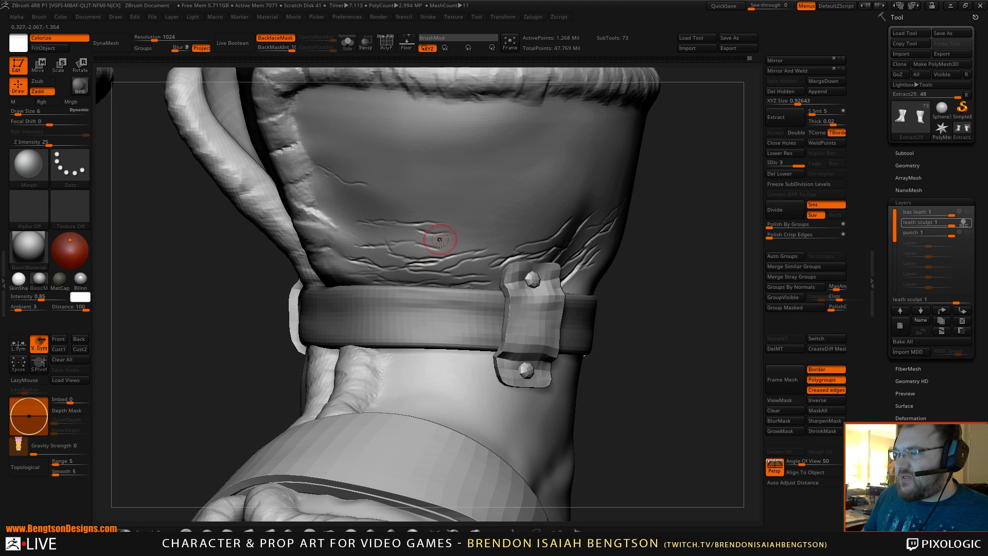
{"action": "key", "text": "space"}
{"action": "left_click_drag", "start_coordinate": [466, 246], "coordinate": [462, 246]}
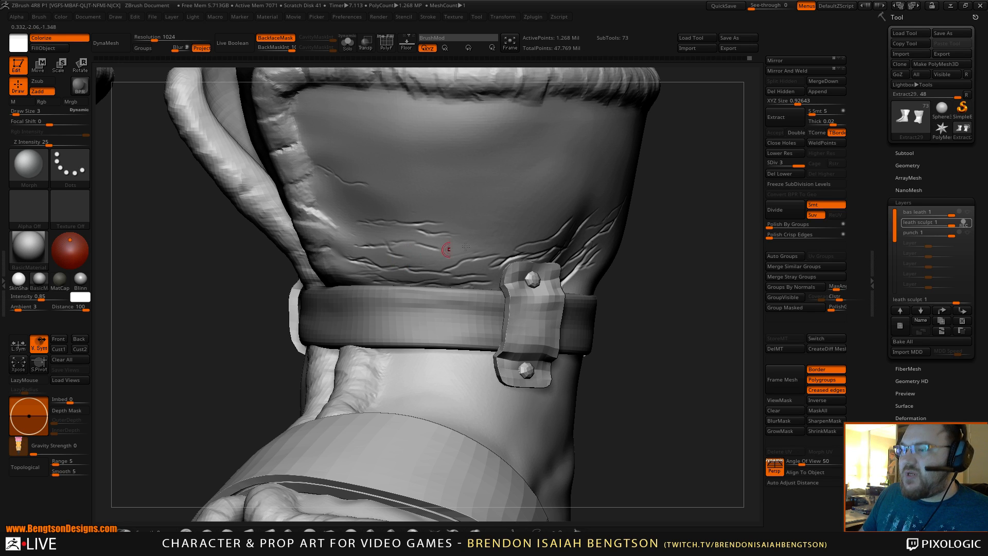
{"action": "mouse_move", "coordinate": [709, 278]}
{"action": "left_mouse_down", "text": "alt"}
{"action": "mouse_move", "coordinate": [705, 263]}
{"action": "mouse_move", "coordinate": [677, 273]}
{"action": "mouse_move", "coordinate": [678, 286]}
{"action": "mouse_move", "coordinate": [657, 286]}
{"action": "mouse_move", "coordinate": [689, 281]}
{"action": "mouse_move", "coordinate": [677, 306]}
{"action": "mouse_move", "coordinate": [681, 286]}
{"action": "mouse_move", "coordinate": [680, 296]}
{"action": "left_mouse_up", "text": "alt"}
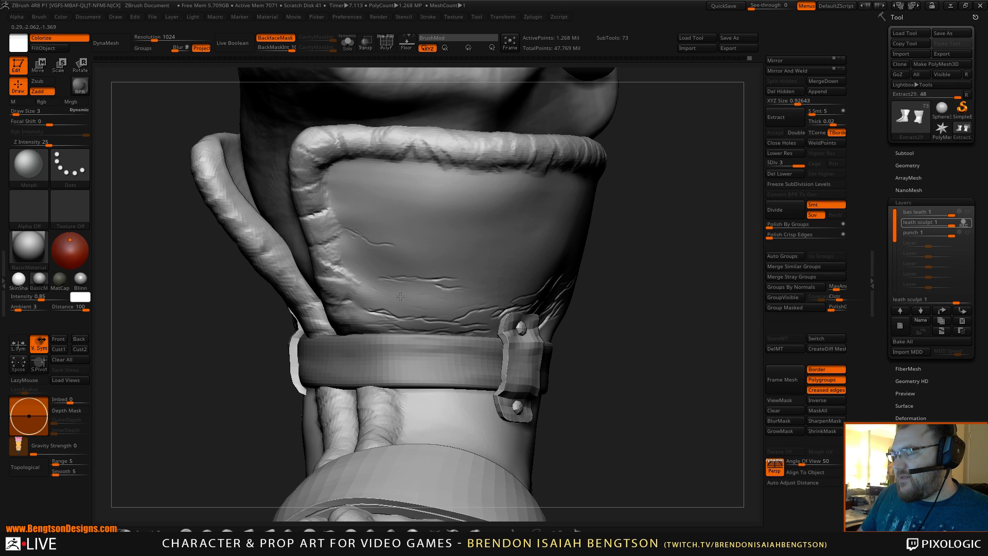
{"action": "left_click_drag", "start_coordinate": [633, 335], "coordinate": [637, 154], "text": "alt"}
{"action": "mouse_move", "coordinate": [638, 298]}
{"action": "left_mouse_down"}
{"action": "mouse_move", "coordinate": [608, 295]}
{"action": "mouse_move", "coordinate": [619, 295]}
{"action": "mouse_move", "coordinate": [637, 410]}
{"action": "mouse_move", "coordinate": [559, 288]}
{"action": "left_mouse_up"}
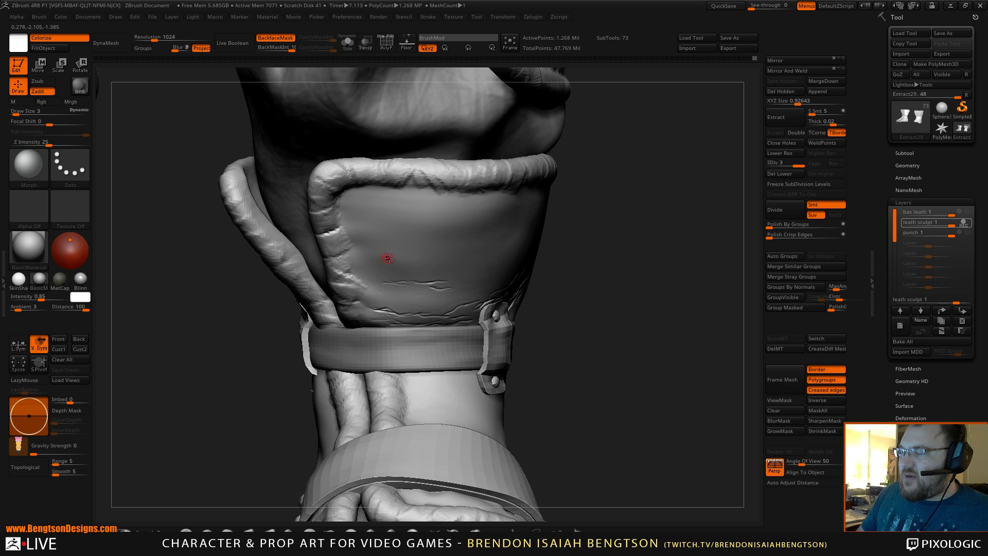
{"action": "mouse_move", "coordinate": [650, 313]}
{"action": "left_mouse_down"}
{"action": "mouse_move", "coordinate": [640, 295]}
{"action": "mouse_move", "coordinate": [644, 308]}
{"action": "left_mouse_up"}
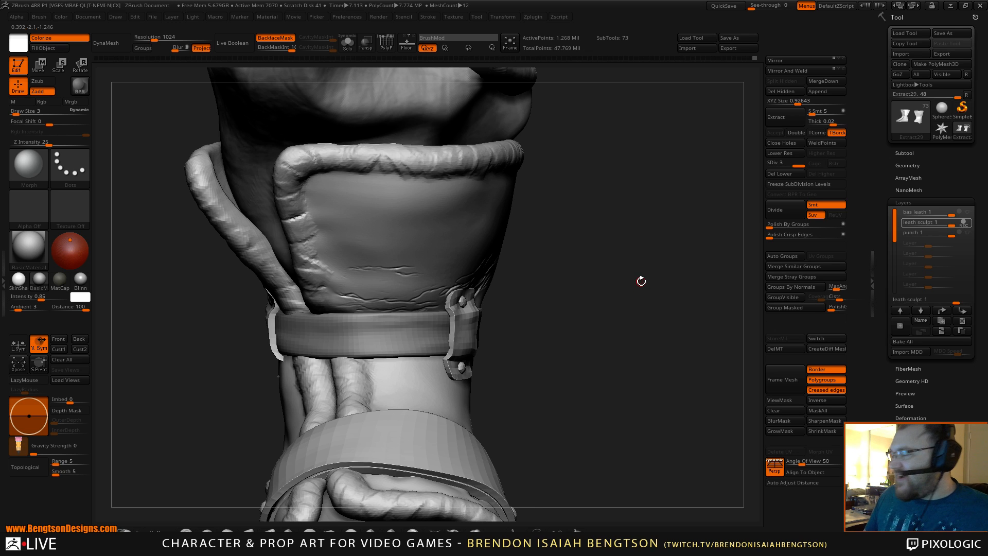
{"action": "left_click_drag", "start_coordinate": [645, 291], "coordinate": [644, 272]}
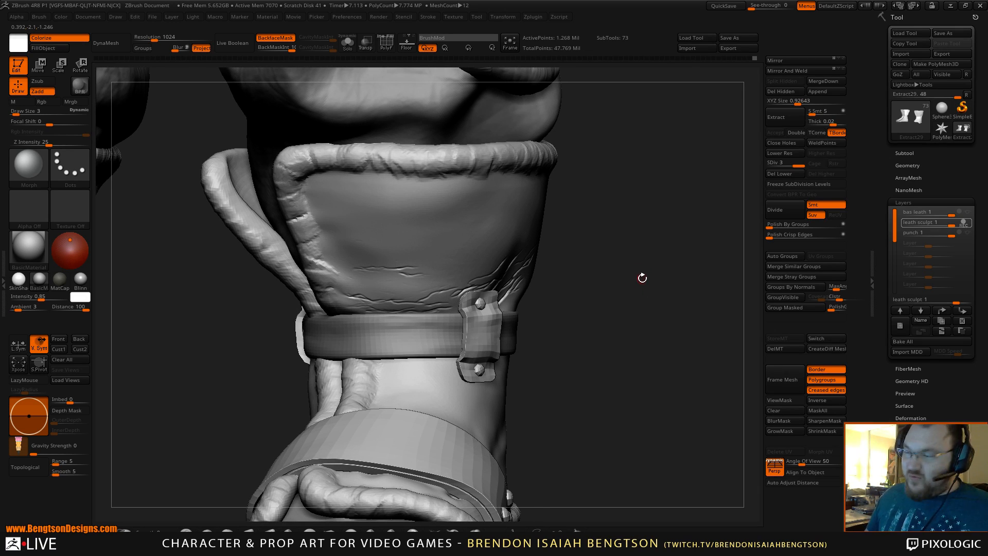
{"action": "mouse_move", "coordinate": [641, 277]}
{"action": "left_mouse_down"}
{"action": "mouse_move", "coordinate": [649, 287]}
{"action": "mouse_move", "coordinate": [657, 272]}
{"action": "left_mouse_up"}
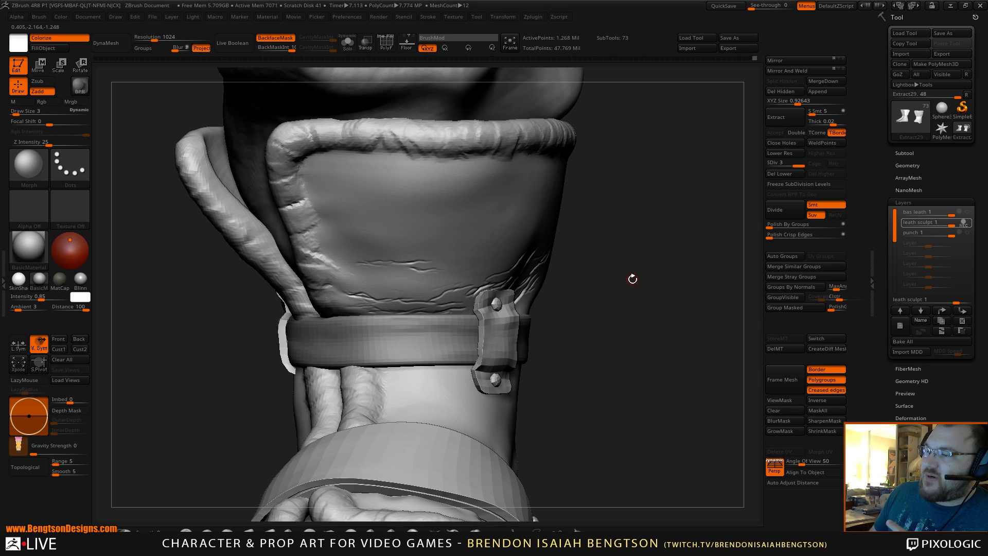
Show the bas leath layer, resume recording on the leath sculpt layer and choose the Orb_Cracks brush.
{"action": "left_click", "coordinate": [965, 223]}
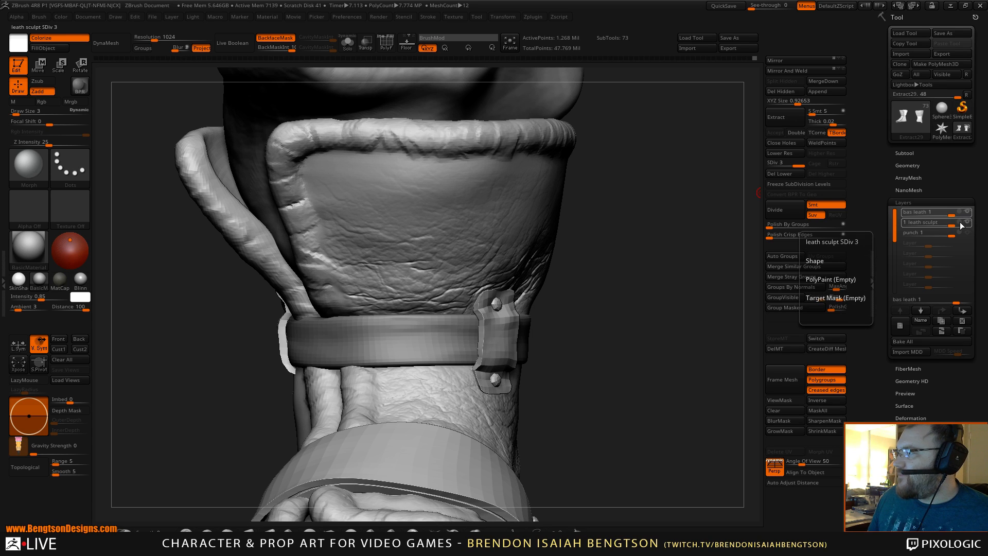
{"action": "left_click", "coordinate": [962, 223]}
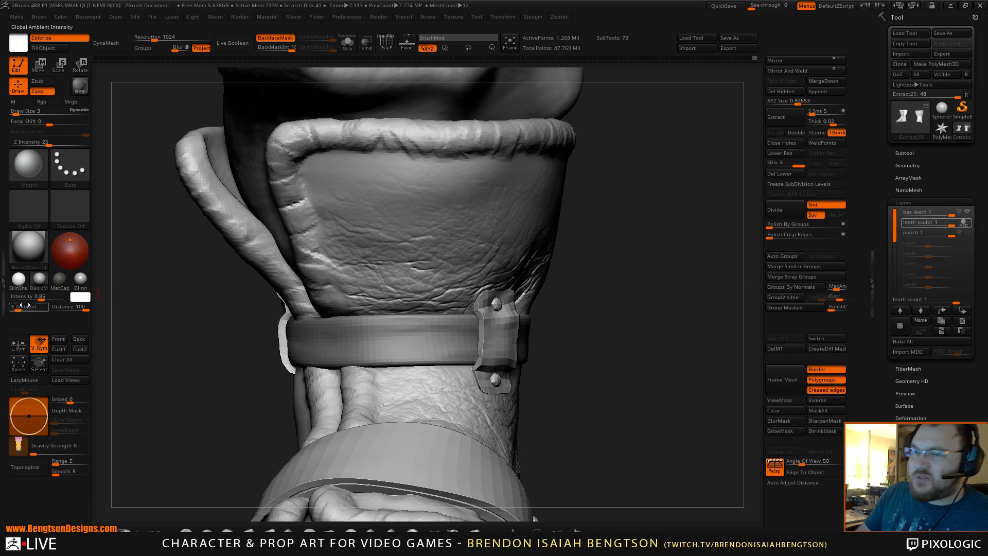
{"action": "left_click", "coordinate": [3, 278]}
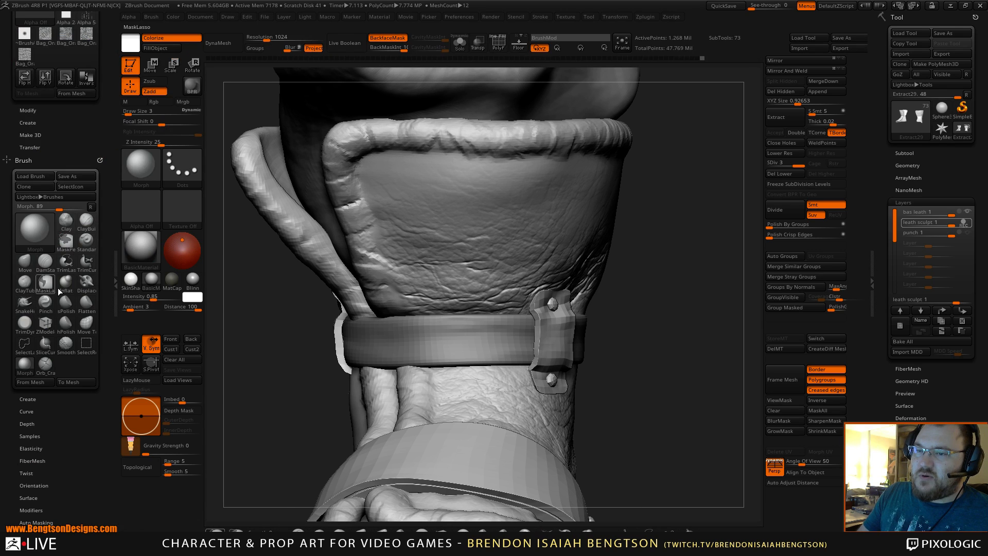
{"action": "left_click", "coordinate": [46, 364]}
{"action": "left_click", "coordinate": [115, 281]}
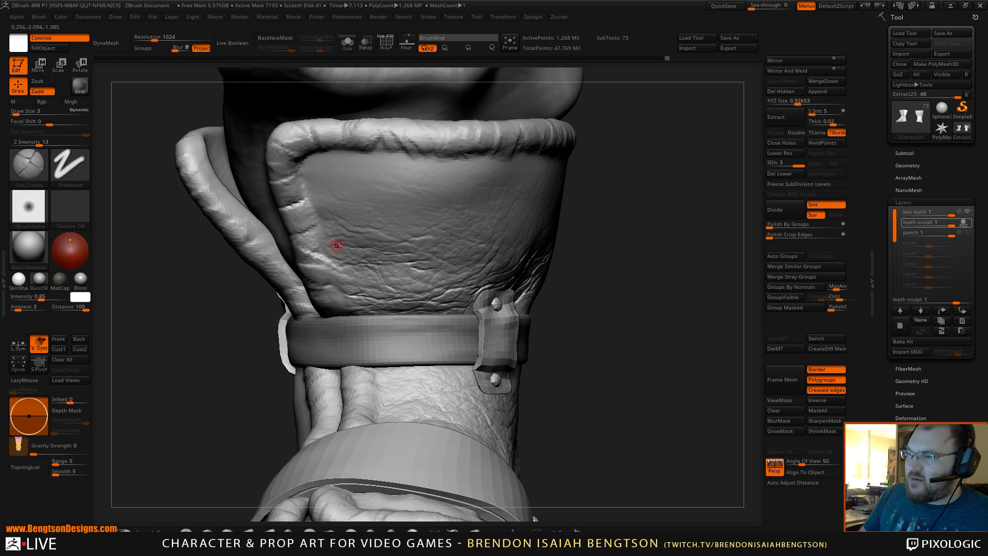
Carve fine new creases over the leather grain in the panel's lower part with Orb_Cracks at Draw Size 3 and Z Intensity 13.
{"action": "left_click_drag", "start_coordinate": [337, 243], "coordinate": [319, 241]}
{"action": "mouse_move", "coordinate": [419, 254]}
{"action": "left_mouse_down"}
{"action": "mouse_move", "coordinate": [435, 269]}
{"action": "mouse_move", "coordinate": [377, 262]}
{"action": "mouse_move", "coordinate": [403, 287]}
{"action": "mouse_move", "coordinate": [379, 261]}
{"action": "left_mouse_up"}
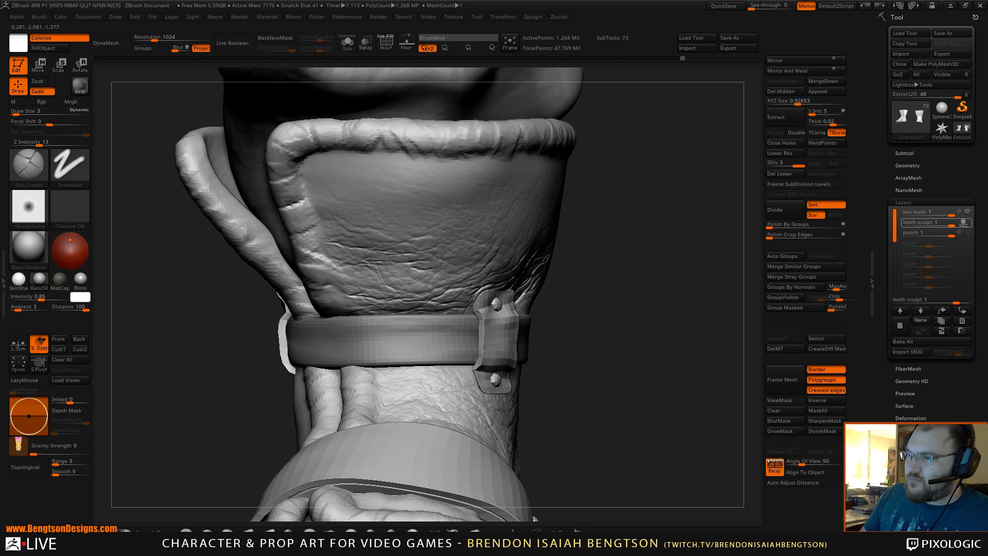
{"action": "left_click_drag", "start_coordinate": [389, 266], "coordinate": [397, 274]}
{"action": "left_click_drag", "start_coordinate": [660, 289], "coordinate": [616, 282]}
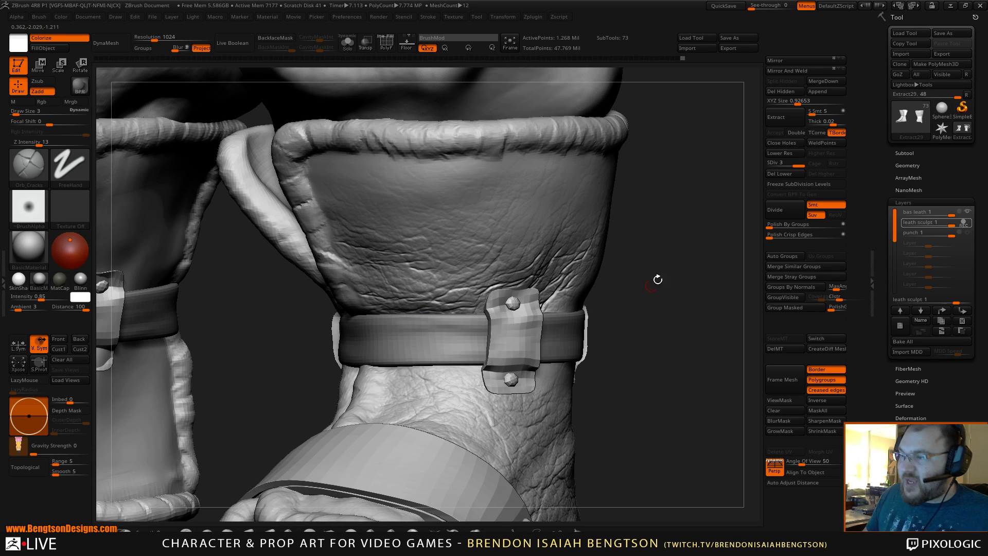
{"action": "left_click_drag", "start_coordinate": [677, 270], "coordinate": [507, 278]}
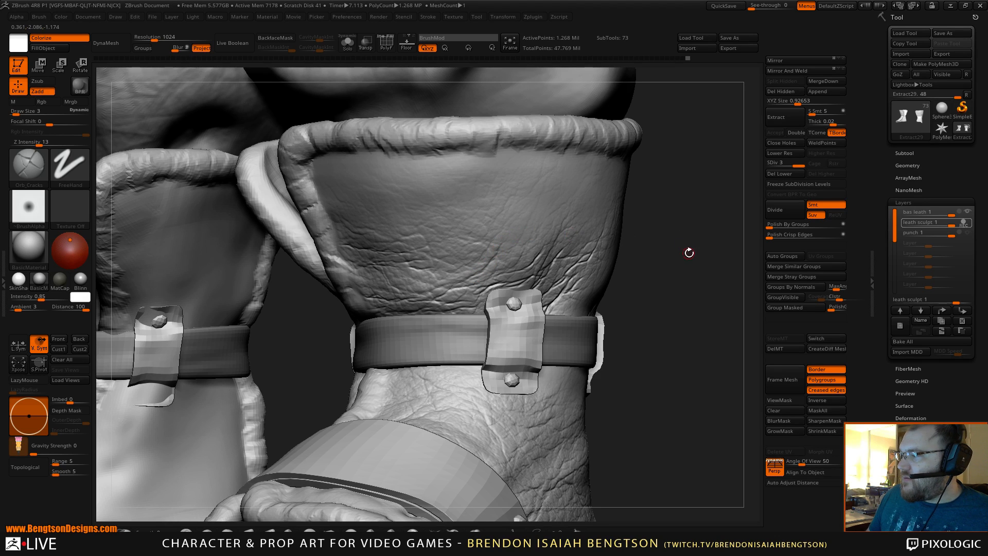
{"action": "left_click_drag", "start_coordinate": [689, 253], "coordinate": [688, 249]}
{"action": "left_click_drag", "start_coordinate": [671, 282], "coordinate": [602, 247], "text": "alt"}
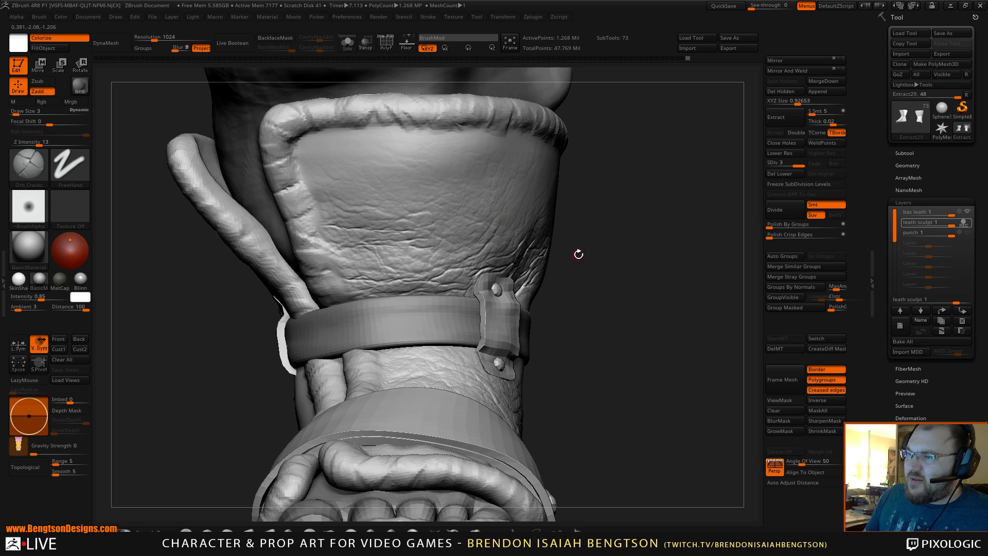
Hide the leath sculpt layer and start recording on the bas leath layer.
{"action": "left_click_drag", "start_coordinate": [645, 301], "coordinate": [672, 175]}
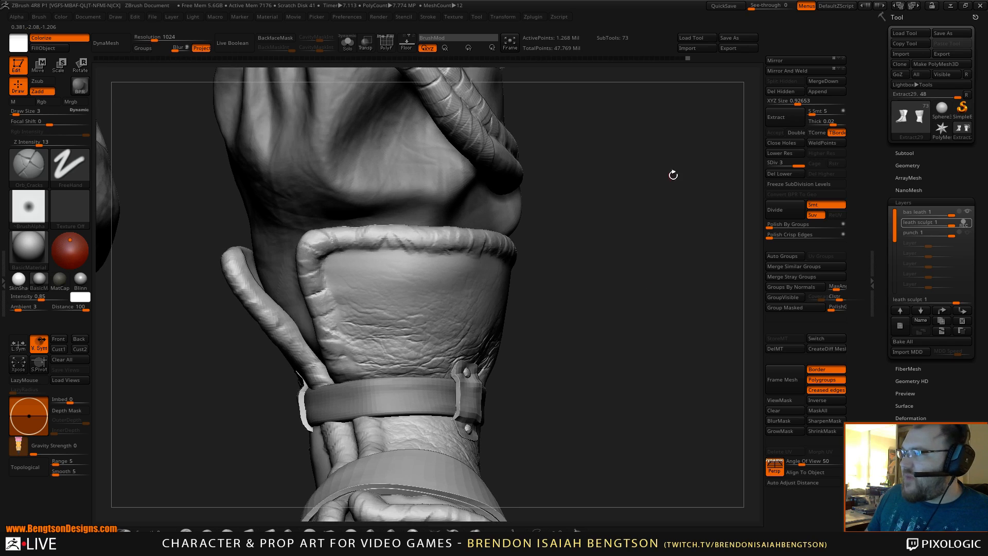
{"action": "left_click", "coordinate": [966, 223]}
{"action": "left_click", "coordinate": [960, 212]}
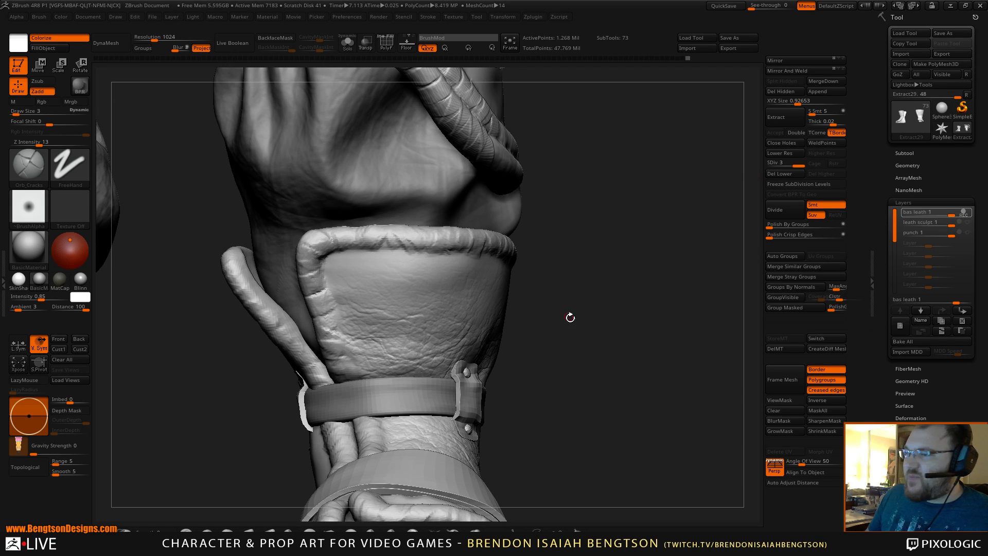
{"action": "left_click_drag", "start_coordinate": [571, 315], "coordinate": [626, 305]}
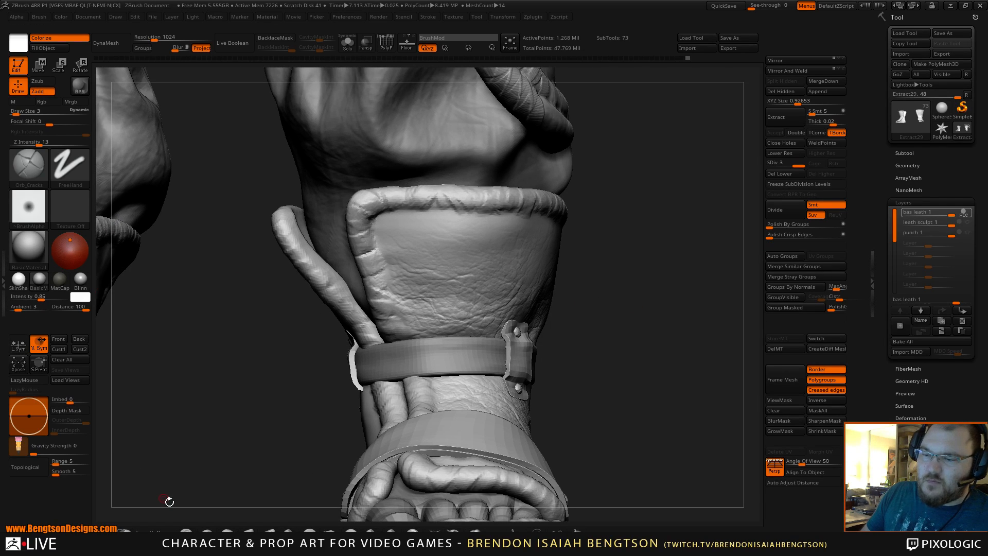
Stamp leather grain over the cuff's front panel using the Standard brush with the DragRect stroke and leather alpha at Z Intensity 12.
{"action": "left_click", "coordinate": [186, 533]}
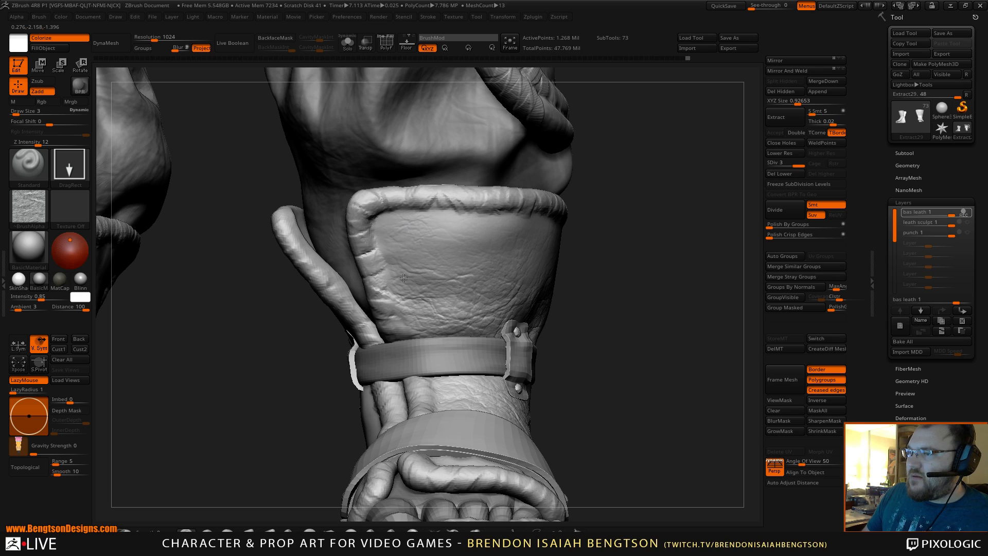
{"action": "left_click_drag", "start_coordinate": [403, 278], "coordinate": [381, 314]}
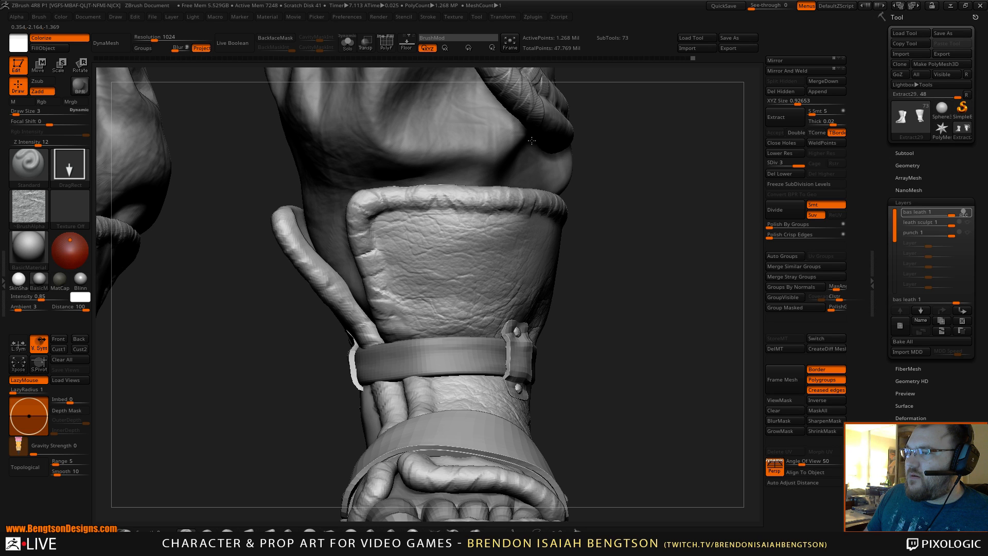
{"action": "left_click_drag", "start_coordinate": [658, 270], "coordinate": [653, 229]}
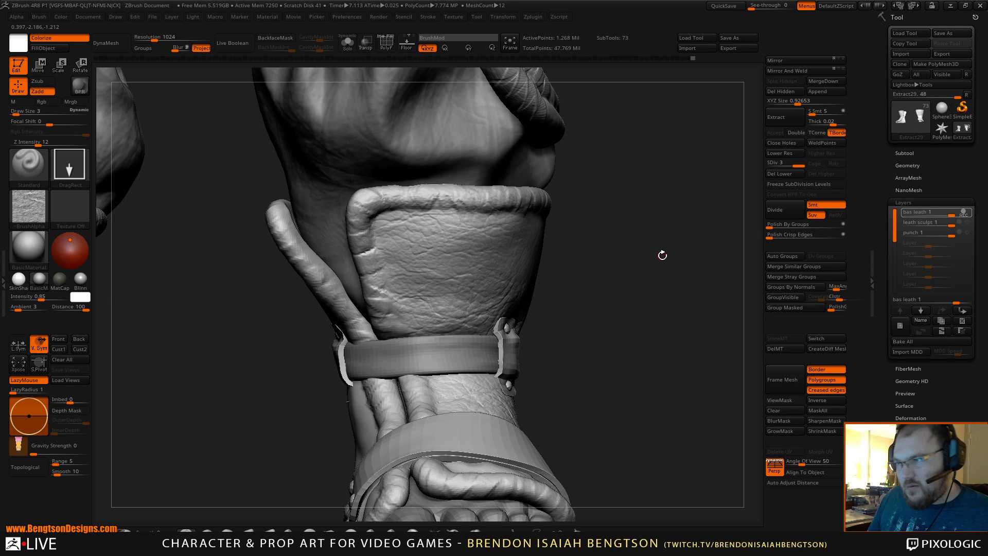
Show the leath sculpt and punch layers and start recording on the punch layer with the Inflat brush chosen.
{"action": "left_click_drag", "start_coordinate": [653, 263], "coordinate": [659, 252]}
{"action": "left_click", "coordinate": [921, 221]}
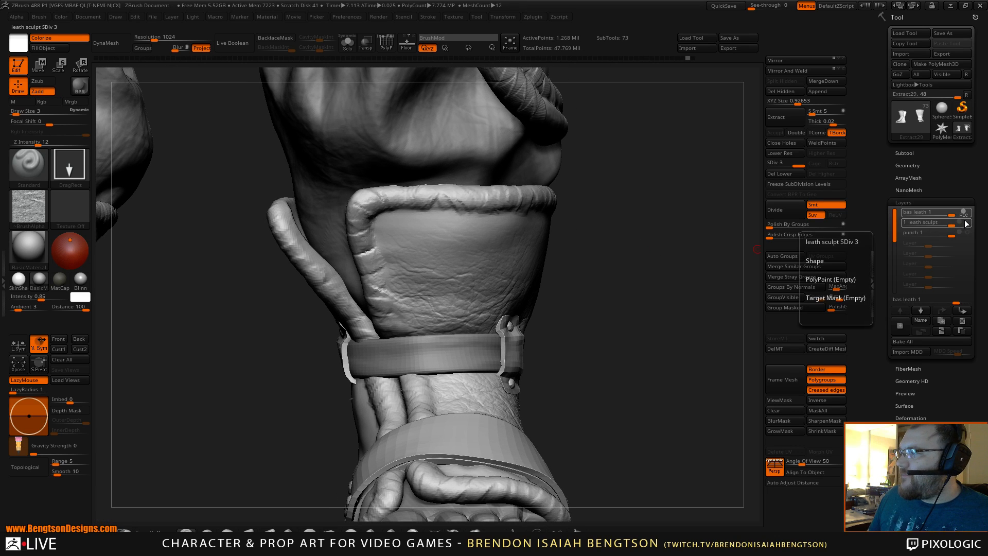
{"action": "left_click", "coordinate": [970, 233]}
{"action": "left_click_drag", "start_coordinate": [619, 307], "coordinate": [645, 281], "text": "alt"}
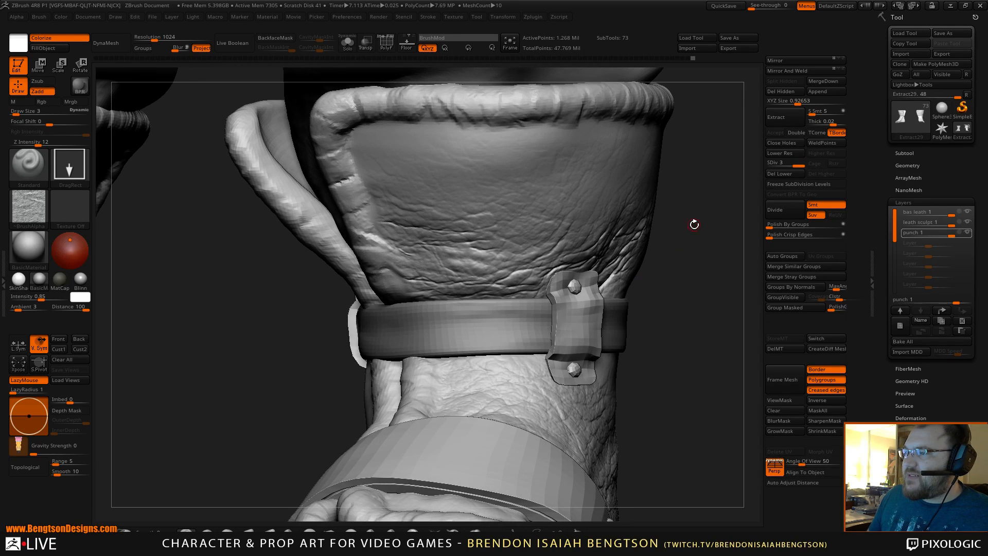
{"action": "left_click", "coordinate": [963, 232]}
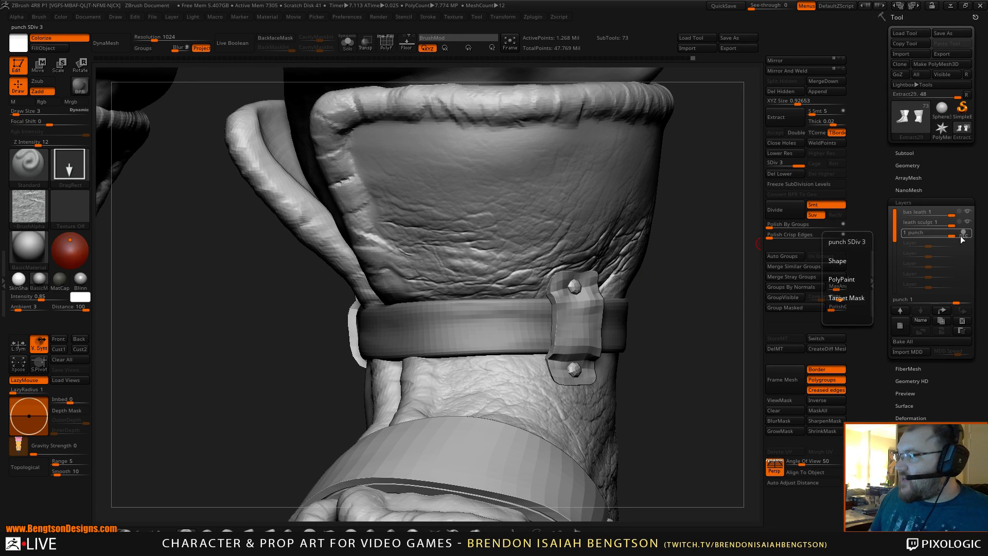
{"action": "left_click", "coordinate": [473, 533]}
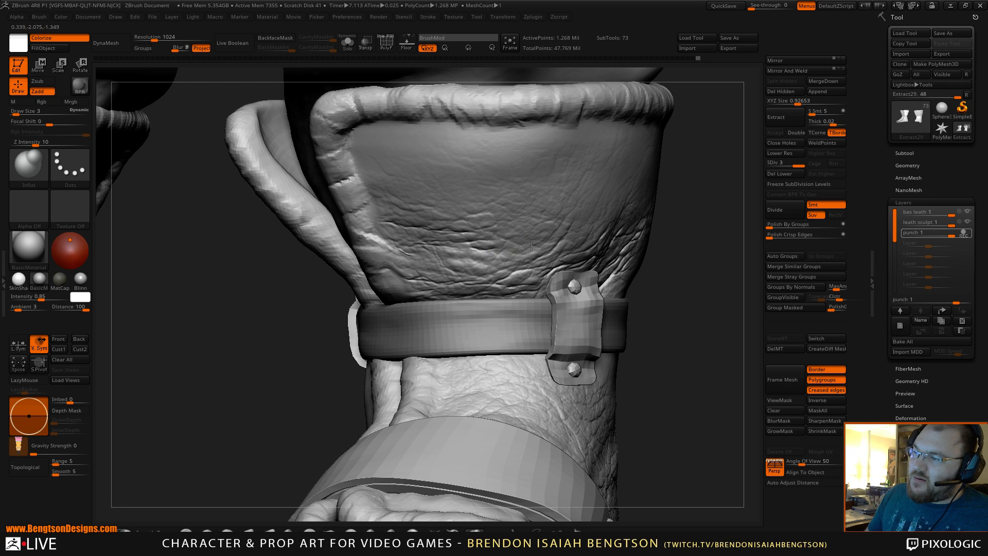
Hide the bas leath and leath sculpt layers so only the punch layer's folds show on the cuff.
{"action": "left_click_drag", "start_coordinate": [731, 247], "coordinate": [674, 246]}
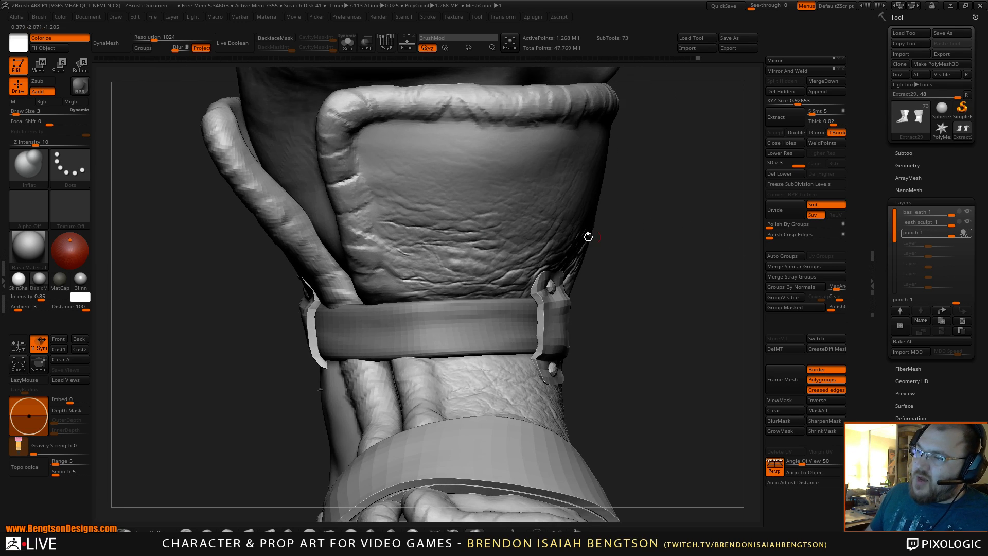
{"action": "left_click", "coordinate": [968, 221]}
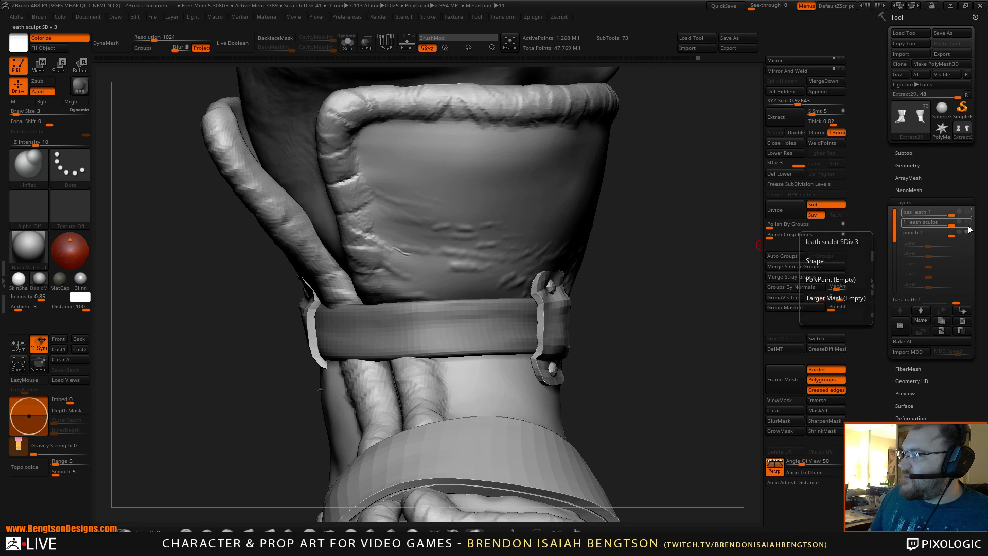
{"action": "left_click_drag", "start_coordinate": [712, 316], "coordinate": [704, 318]}
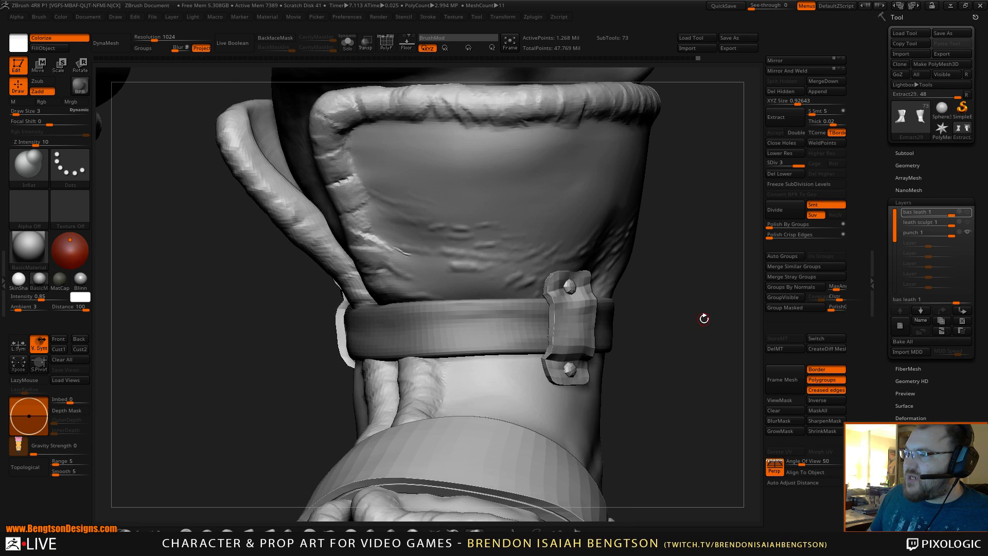
Record on the punch layer and erase the bumps in the front panel's lower middle with the Morph brush at Draw Size 6.
{"action": "key", "text": "b"}
{"action": "left_click", "coordinate": [514, 293]}
{"action": "key", "text": "space"}
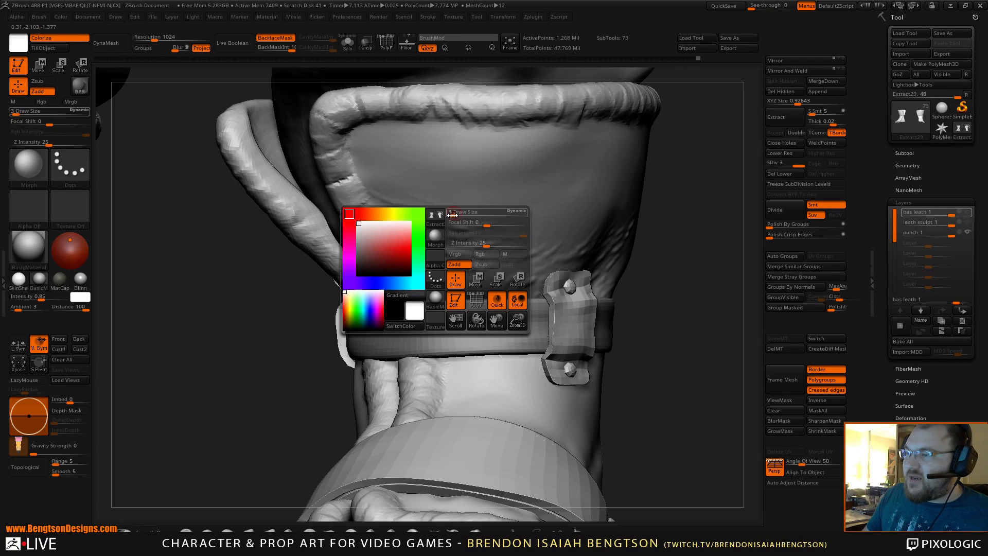
{"action": "left_click_drag", "start_coordinate": [454, 215], "coordinate": [456, 215]}
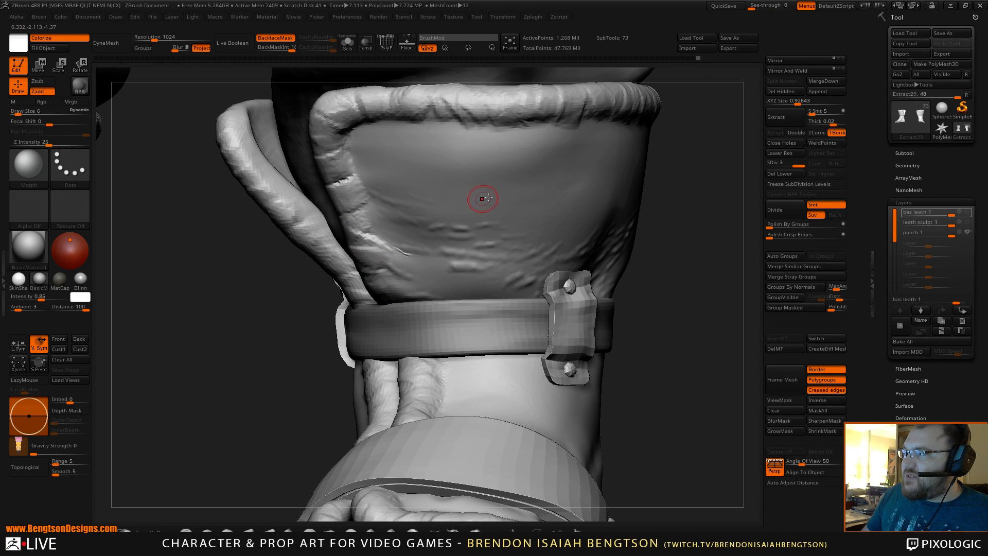
{"action": "left_click", "coordinate": [964, 230]}
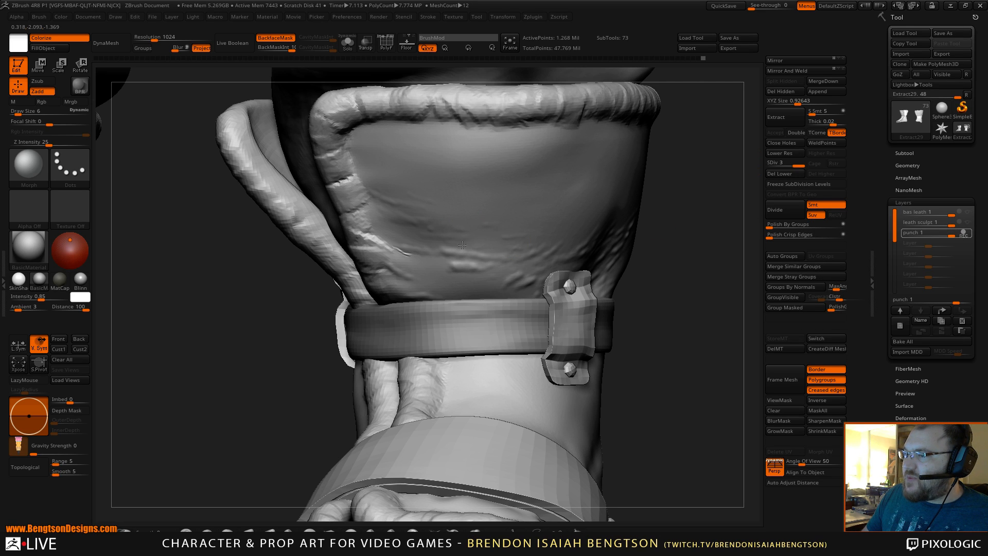
{"action": "left_click_drag", "start_coordinate": [462, 245], "coordinate": [464, 266]}
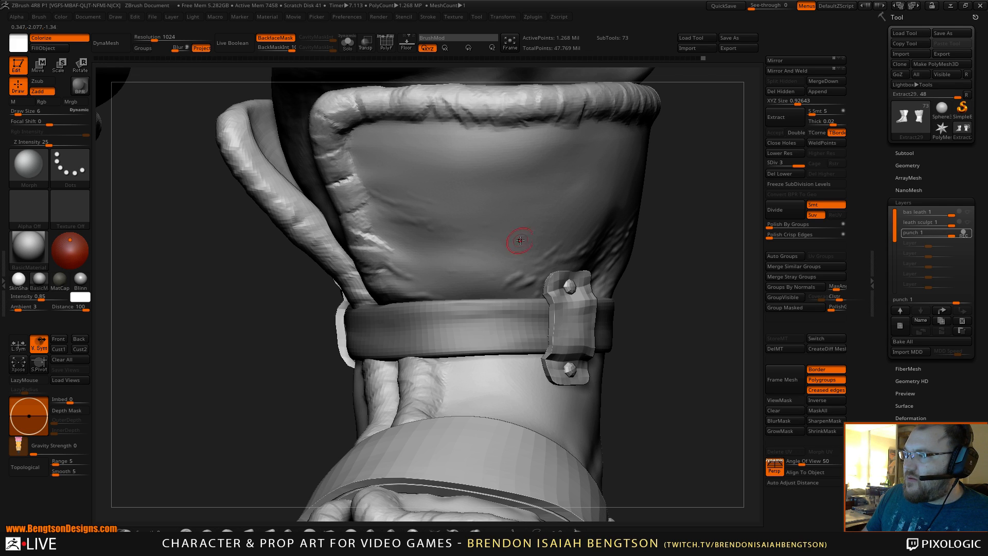
Show the leath sculpt and bas leath layers again and resume recording on the punch layer.
{"action": "left_click", "coordinate": [968, 222]}
{"action": "left_click", "coordinate": [970, 214]}
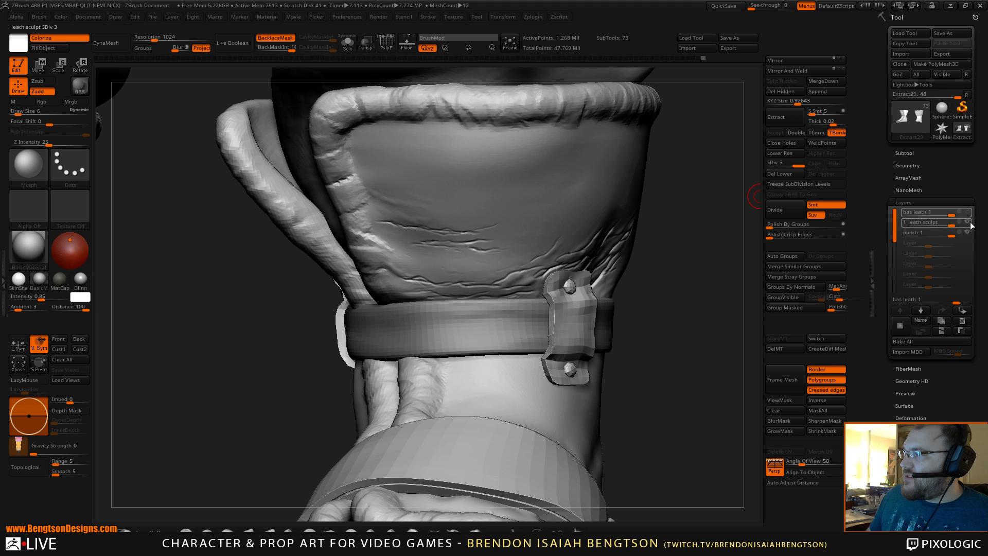
{"action": "left_click", "coordinate": [968, 212]}
{"action": "left_click", "coordinate": [959, 232]}
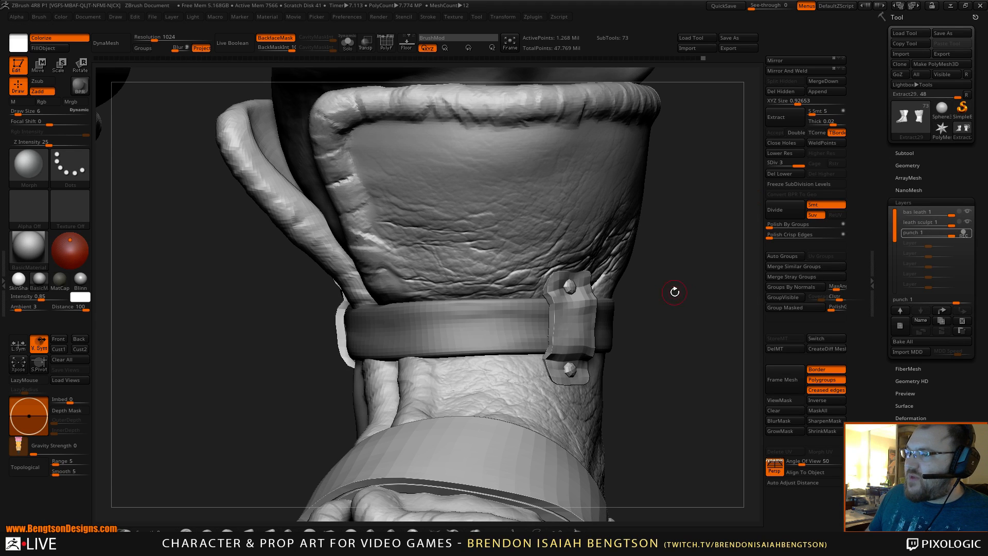
{"action": "left_click_drag", "start_coordinate": [689, 293], "coordinate": [694, 293]}
Puff up the leather between the front panel's wrinkles using the Inflat brush at Draw Size 4 and Z Intensity 10.
{"action": "left_click", "coordinate": [472, 531]}
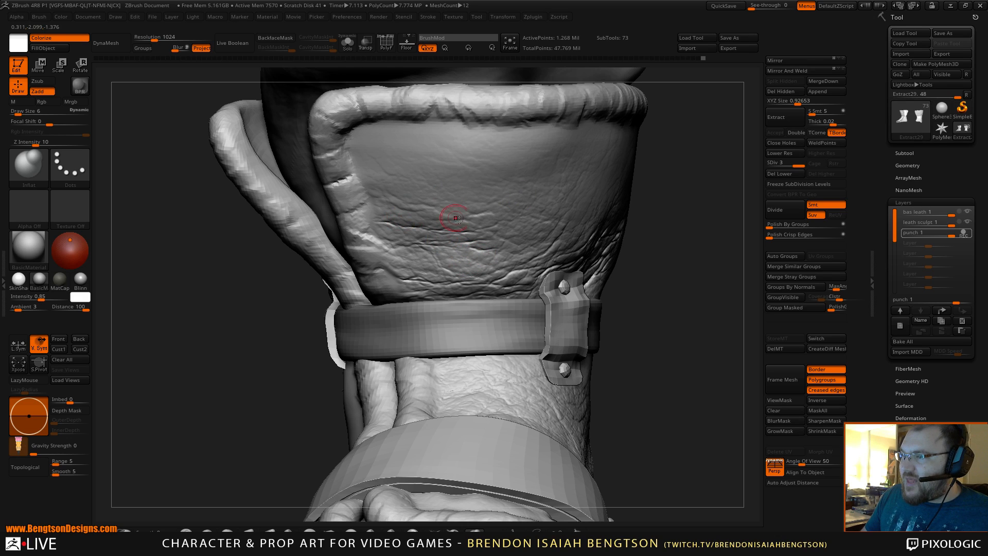
{"action": "key", "text": "space"}
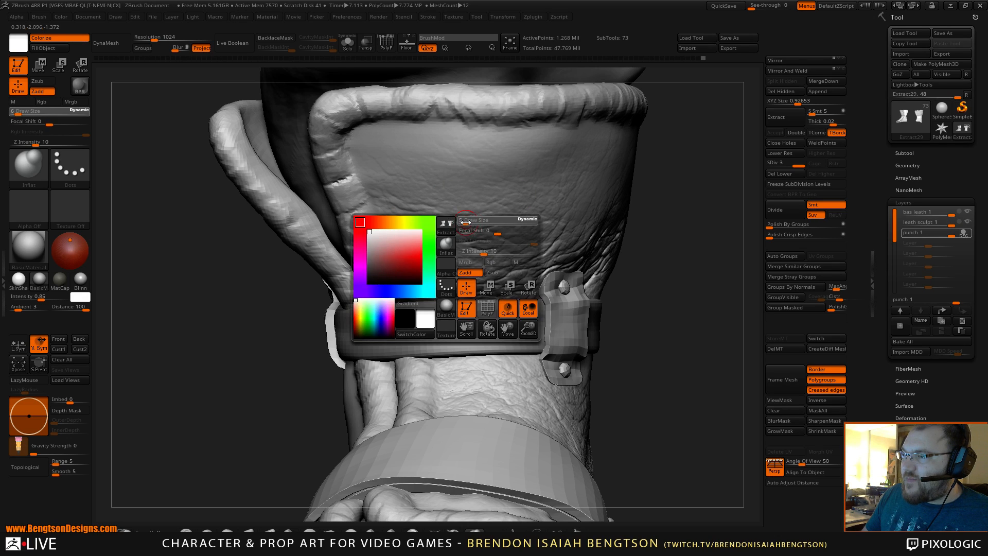
{"action": "left_click_drag", "start_coordinate": [466, 222], "coordinate": [464, 226]}
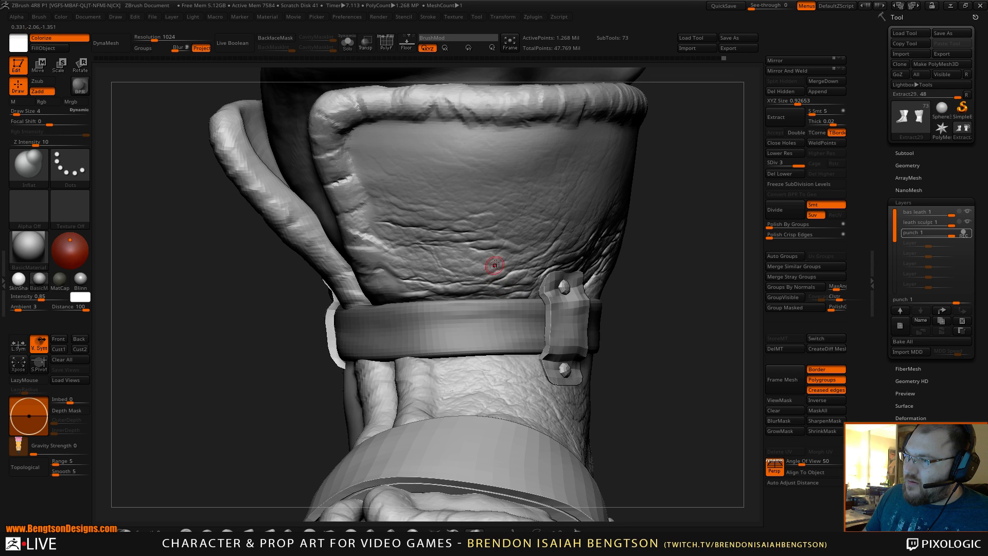
Hide the leath sculpt and punch layers, isolate the cuffs in Solo mode and start recording on the bas leath layer.
{"action": "left_click_drag", "start_coordinate": [675, 233], "coordinate": [654, 119], "text": "alt"}
{"action": "mouse_move", "coordinate": [649, 294]}
{"action": "left_mouse_down", "text": "shift"}
{"action": "mouse_move", "coordinate": [648, 314]}
{"action": "mouse_move", "coordinate": [663, 271]}
{"action": "mouse_move", "coordinate": [650, 274]}
{"action": "mouse_move", "coordinate": [684, 275]}
{"action": "mouse_move", "coordinate": [637, 284]}
{"action": "mouse_move", "coordinate": [688, 275]}
{"action": "mouse_move", "coordinate": [645, 288]}
{"action": "mouse_move", "coordinate": [691, 298]}
{"action": "mouse_move", "coordinate": [701, 286]}
{"action": "mouse_move", "coordinate": [638, 242]}
{"action": "mouse_move", "coordinate": [681, 441]}
{"action": "mouse_move", "coordinate": [466, 286]}
{"action": "left_mouse_up", "text": "shift"}
{"action": "left_click_drag", "start_coordinate": [630, 263], "coordinate": [632, 172]}
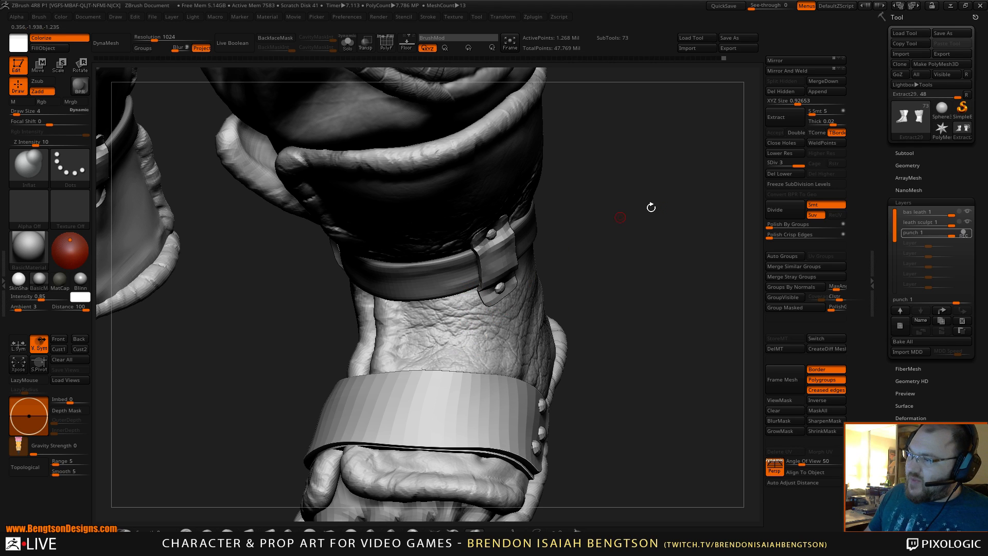
{"action": "left_click", "coordinate": [966, 234]}
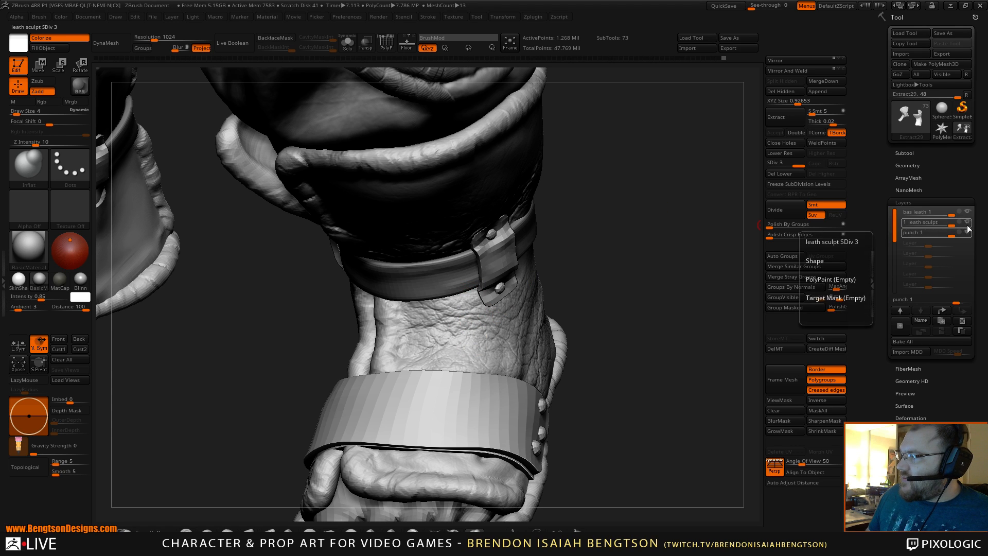
{"action": "left_click", "coordinate": [966, 213]}
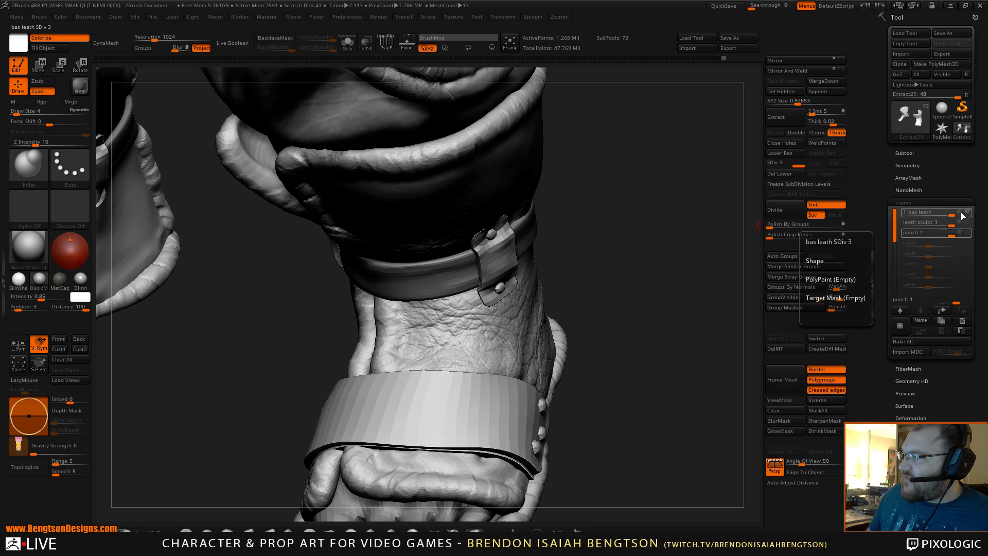
{"action": "key", "text": "alt+s"}
{"action": "mouse_move", "coordinate": [656, 295]}
{"action": "left_mouse_down"}
{"action": "mouse_move", "coordinate": [661, 309]}
{"action": "mouse_move", "coordinate": [668, 294]}
{"action": "left_mouse_up"}
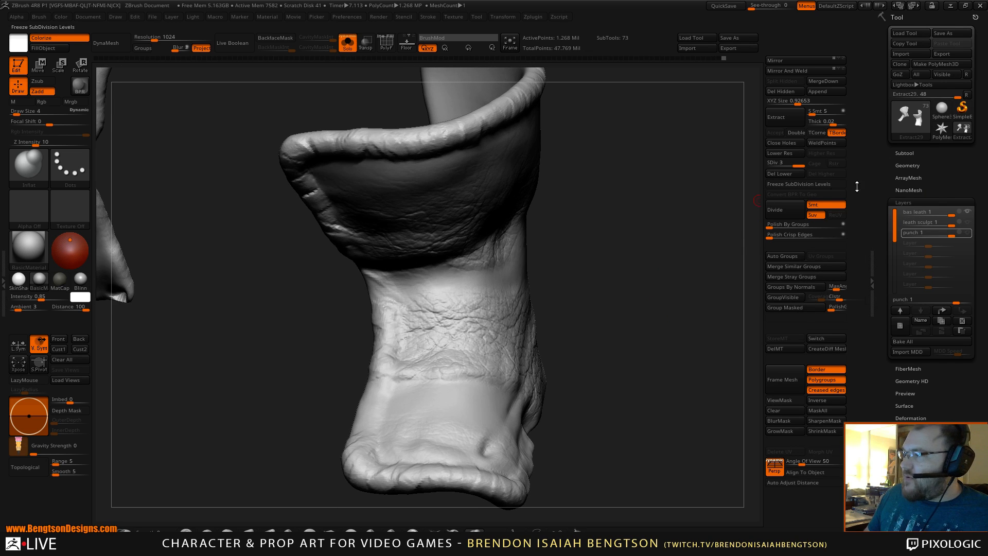
{"action": "left_click", "coordinate": [968, 212]}
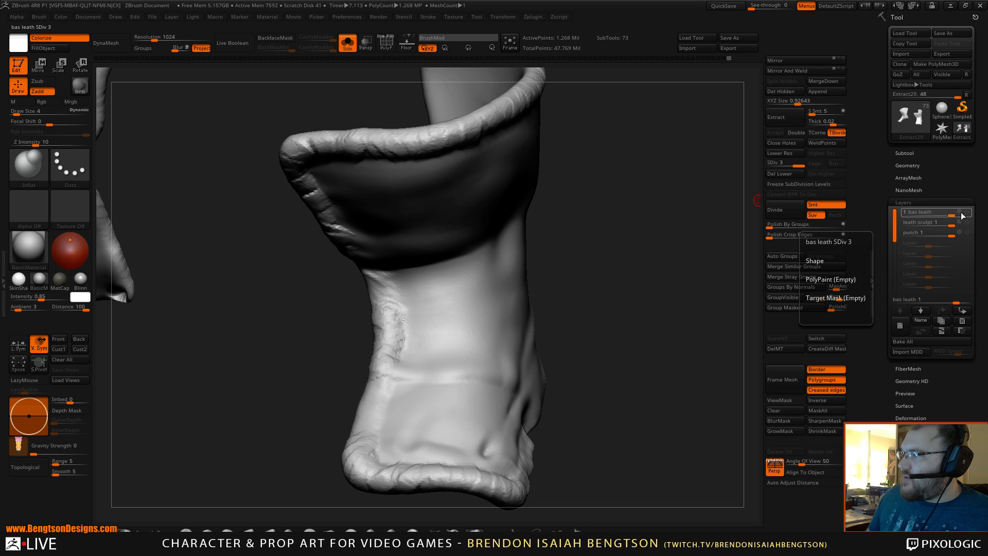
{"action": "left_click", "coordinate": [965, 214]}
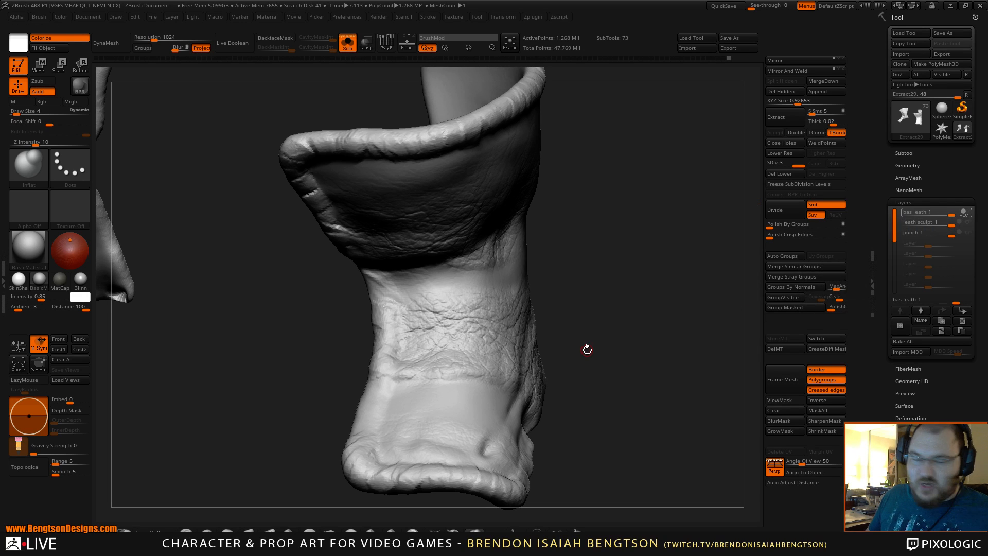
Erase the leather grain from the front of the ankle with the Morph brush at Draw Size 19 and Z Intensity 25.
{"action": "key", "text": "b"}
{"action": "key", "text": "m"}
{"action": "key", "text": "o"}
{"action": "key", "text": "space"}
{"action": "mouse_move", "coordinate": [445, 307]}
{"action": "left_mouse_down"}
{"action": "mouse_move", "coordinate": [456, 308]}
{"action": "mouse_move", "coordinate": [431, 334]}
{"action": "mouse_move", "coordinate": [414, 320]}
{"action": "mouse_move", "coordinate": [445, 322]}
{"action": "mouse_move", "coordinate": [468, 296]}
{"action": "mouse_move", "coordinate": [494, 327]}
{"action": "mouse_move", "coordinate": [450, 359]}
{"action": "mouse_move", "coordinate": [479, 353]}
{"action": "mouse_move", "coordinate": [506, 330]}
{"action": "mouse_move", "coordinate": [493, 292]}
{"action": "mouse_move", "coordinate": [521, 375]}
{"action": "mouse_move", "coordinate": [497, 351]}
{"action": "left_mouse_up"}
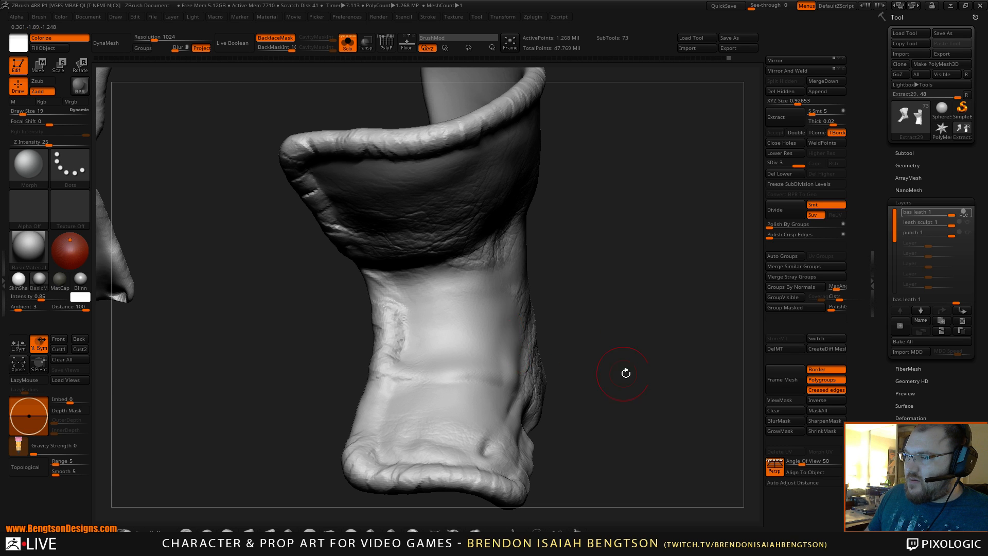
Mask the upper part of both cuffs above the ankle with the MaskLasso brush.
{"action": "left_click_drag", "start_coordinate": [625, 372], "coordinate": [578, 326]}
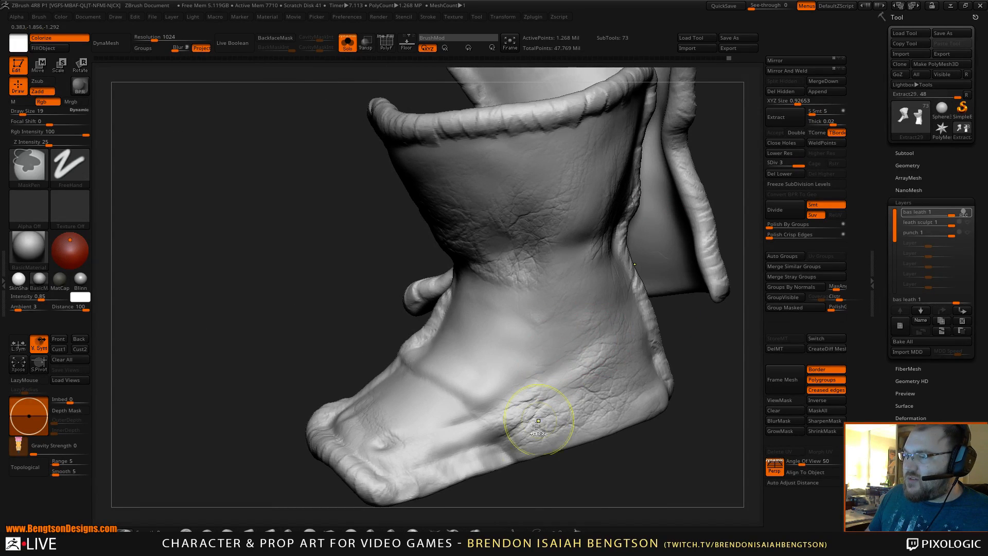
{"action": "left_click_drag", "start_coordinate": [652, 457], "coordinate": [696, 420]}
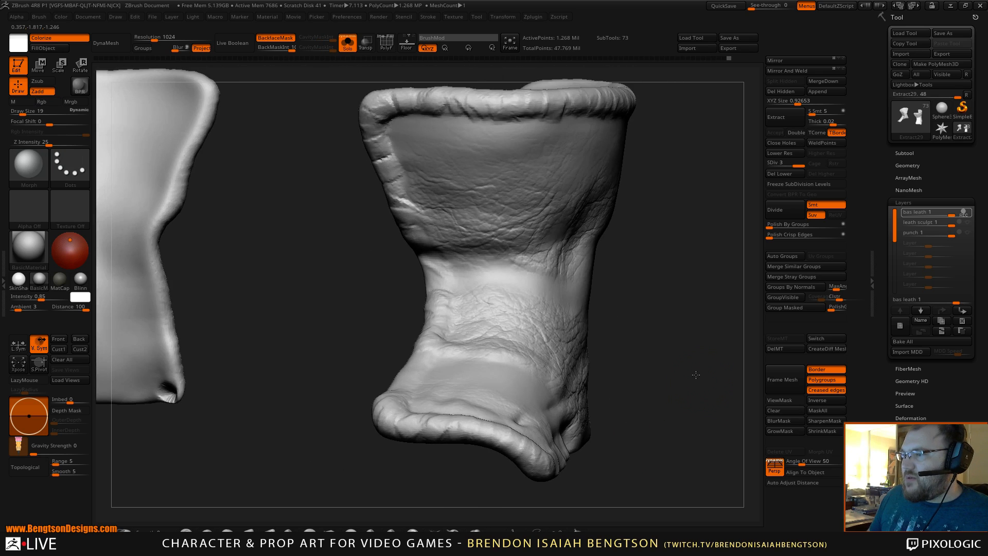
{"action": "mouse_move", "coordinate": [696, 374]}
{"action": "left_mouse_down"}
{"action": "mouse_move", "coordinate": [690, 334]}
{"action": "mouse_move", "coordinate": [657, 300]}
{"action": "mouse_move", "coordinate": [679, 265]}
{"action": "left_mouse_up"}
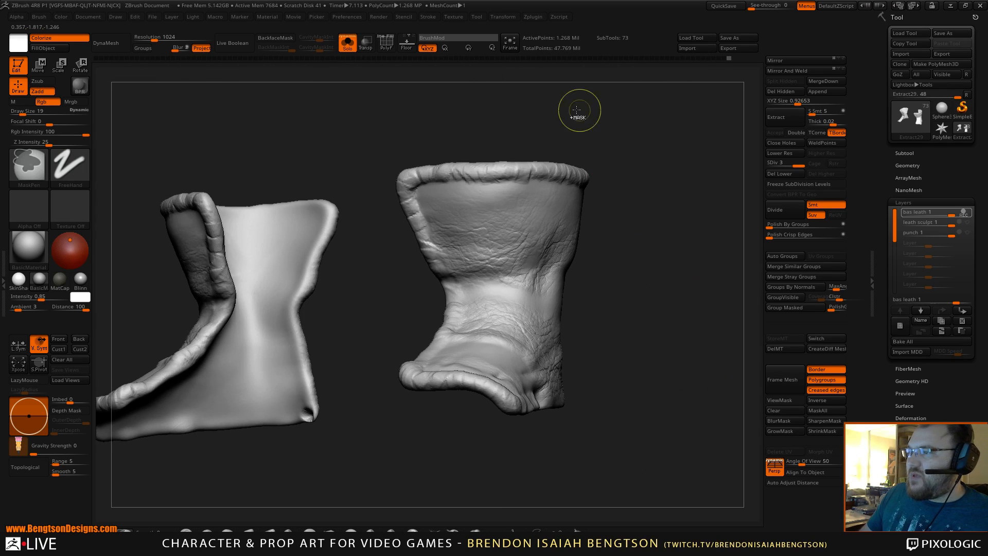
{"action": "mouse_move", "coordinate": [576, 109]}
{"action": "left_mouse_down", "text": "ctrl"}
{"action": "mouse_move", "coordinate": [359, 220]}
{"action": "mouse_move", "coordinate": [364, 280]}
{"action": "mouse_move", "coordinate": [383, 288]}
{"action": "mouse_move", "coordinate": [375, 301]}
{"action": "left_mouse_up", "text": "ctrl"}
{"action": "mouse_move", "coordinate": [686, 293]}
{"action": "left_mouse_down"}
{"action": "mouse_move", "coordinate": [655, 325]}
{"action": "mouse_move", "coordinate": [604, 257]}
{"action": "left_mouse_up"}
{"action": "left_click", "coordinate": [111, 525], "text": "ctrl"}
{"action": "mouse_move", "coordinate": [426, 123]}
{"action": "left_mouse_down", "text": "ctrl"}
{"action": "mouse_move", "coordinate": [381, 155]}
{"action": "mouse_move", "coordinate": [439, 309]}
{"action": "mouse_move", "coordinate": [571, 303]}
{"action": "mouse_move", "coordinate": [648, 270]}
{"action": "left_mouse_up", "text": "ctrl"}
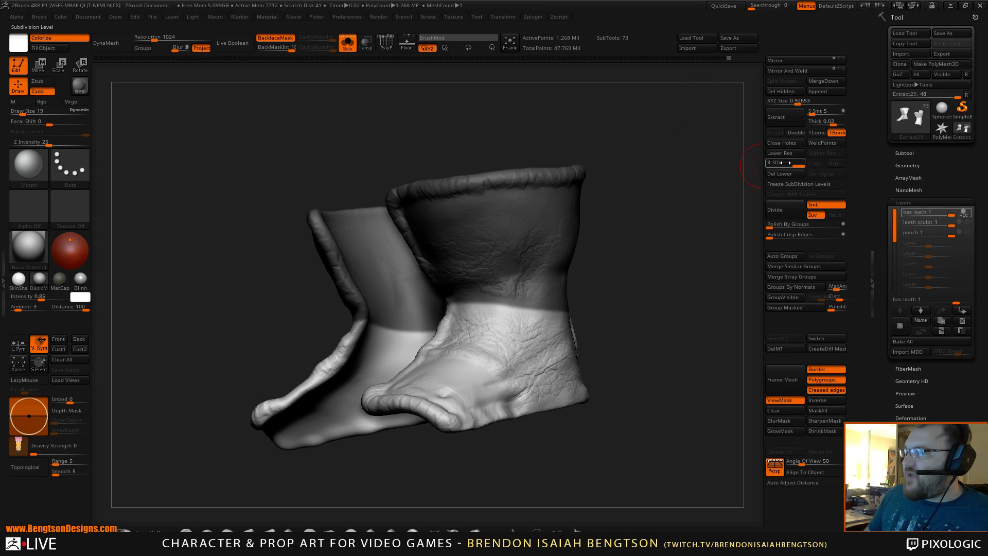
Soften the mask's edge at subdivision level 1, invert the mask and return to level 3.
{"action": "left_click_drag", "start_coordinate": [785, 163], "coordinate": [768, 162]}
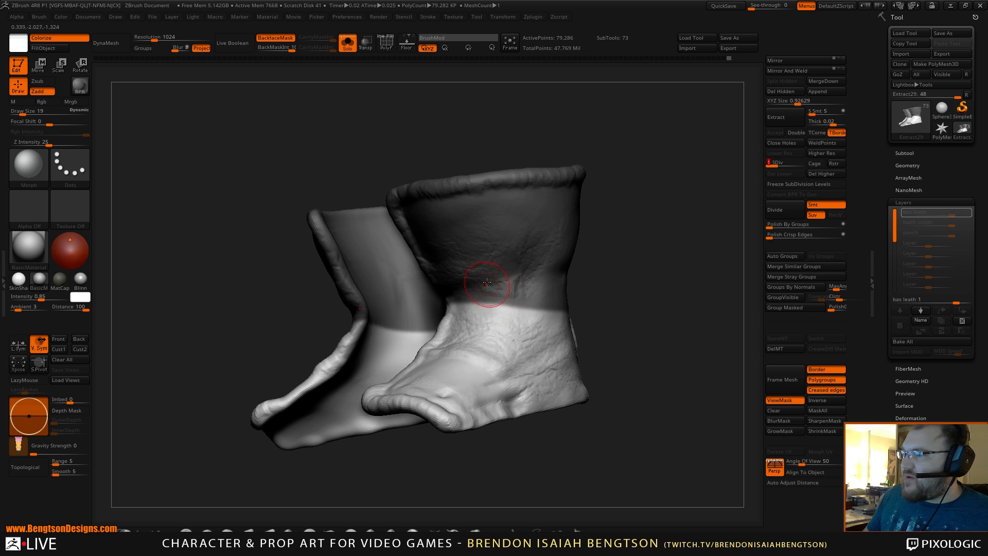
{"action": "mouse_move", "coordinate": [487, 283]}
{"action": "left_mouse_down", "text": "shift"}
{"action": "mouse_move", "coordinate": [510, 298]}
{"action": "mouse_move", "coordinate": [515, 347]}
{"action": "left_mouse_up", "text": "shift"}
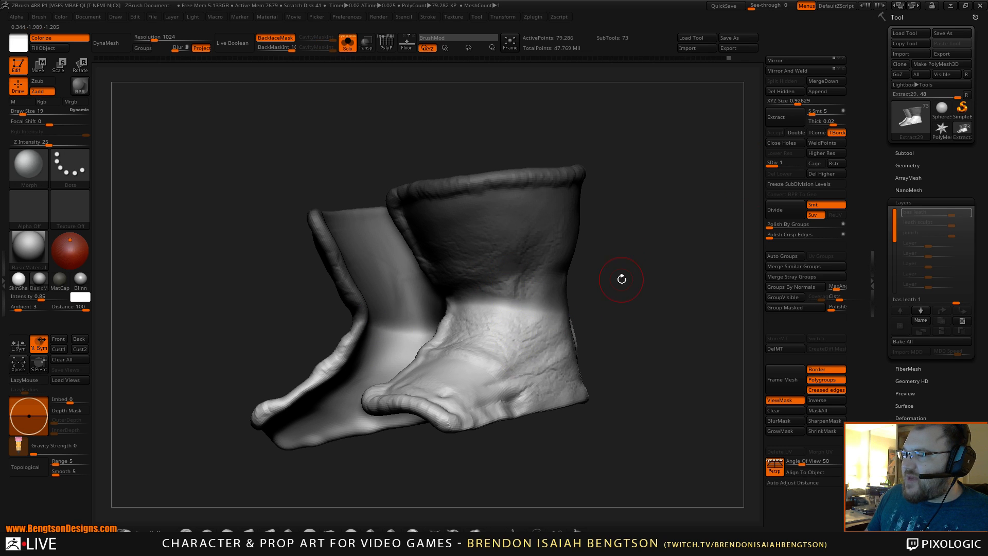
{"action": "left_click_drag", "start_coordinate": [622, 278], "coordinate": [600, 293], "text": "ctrl"}
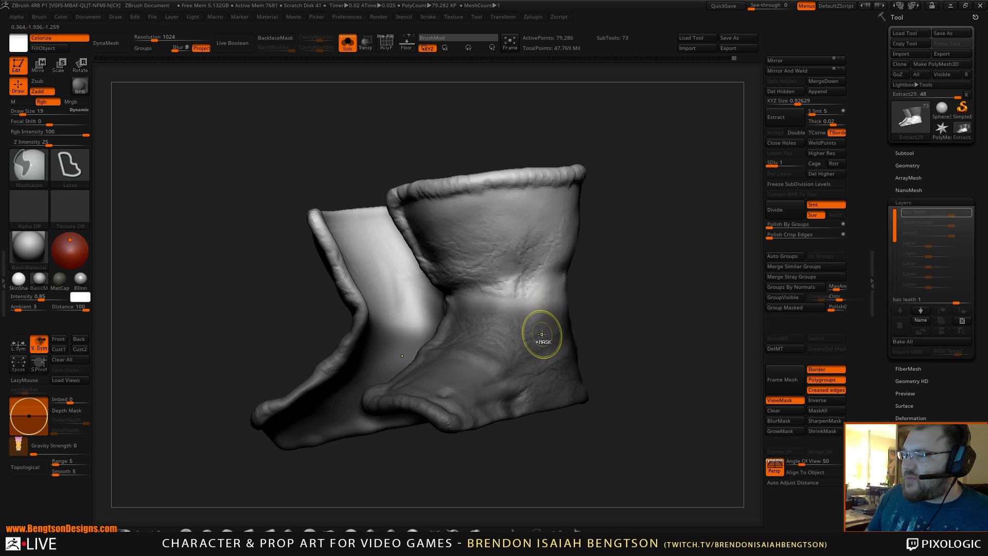
{"action": "key", "text": "d"}
{"action": "key", "text": "d"}
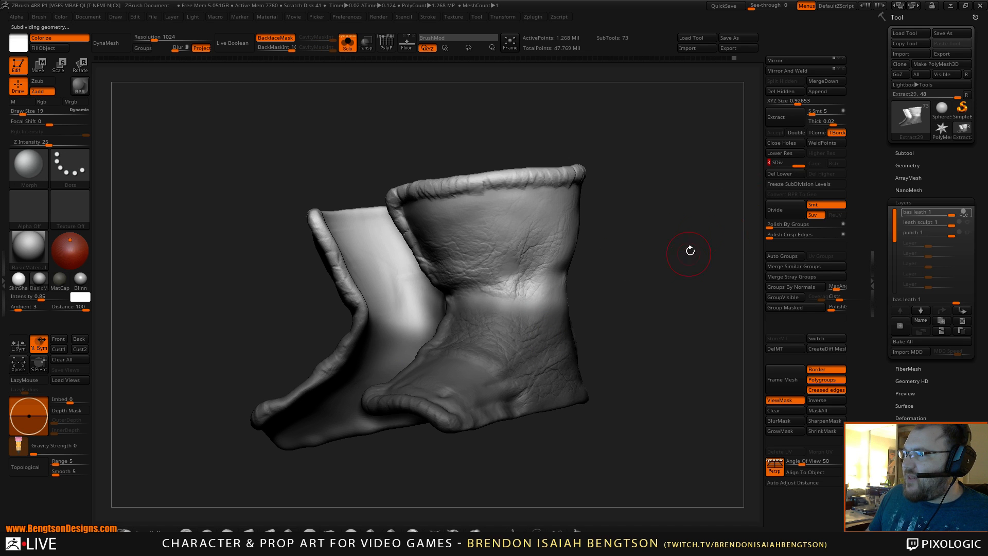
With the upper cuff masked, rework the bas leath grain around the ankle using the Morph brush at Draw Size 19 and Z Intensity 25.
{"action": "left_click_drag", "start_coordinate": [690, 250], "coordinate": [679, 219]}
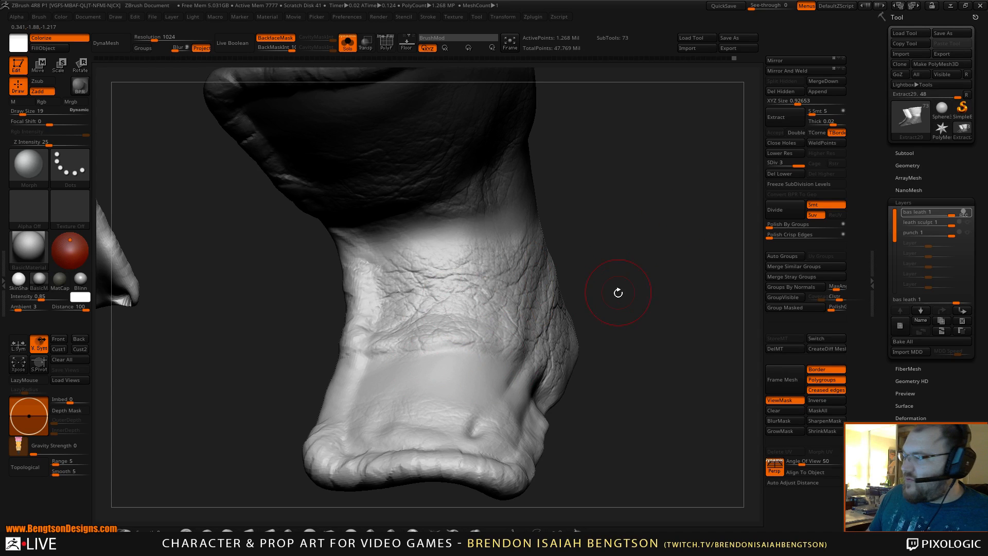
{"action": "left_click_drag", "start_coordinate": [638, 258], "coordinate": [629, 311]}
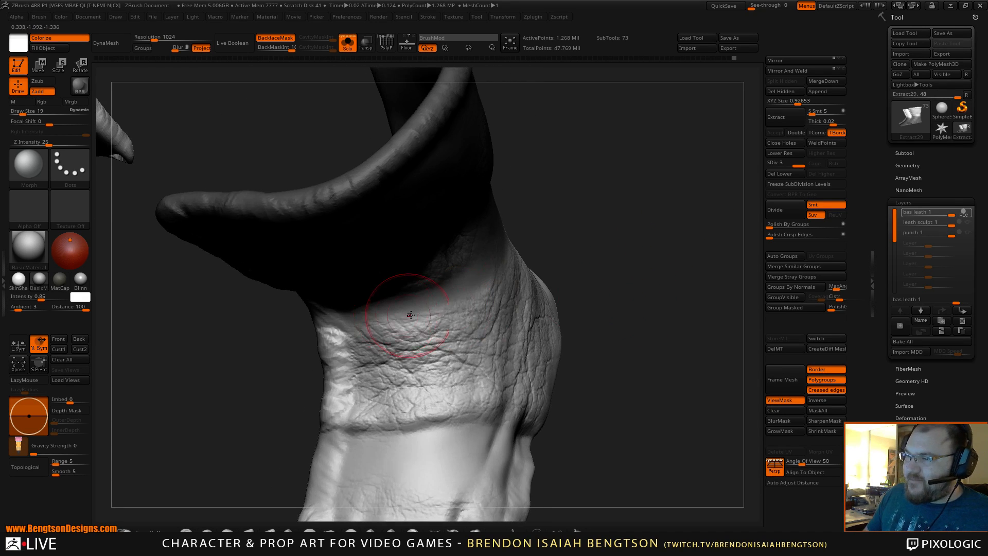
{"action": "mouse_move", "coordinate": [410, 313]}
{"action": "left_mouse_down"}
{"action": "mouse_move", "coordinate": [436, 324]}
{"action": "mouse_move", "coordinate": [399, 332]}
{"action": "mouse_move", "coordinate": [348, 320]}
{"action": "mouse_move", "coordinate": [375, 330]}
{"action": "mouse_move", "coordinate": [417, 322]}
{"action": "left_mouse_up"}
{"action": "mouse_move", "coordinate": [482, 313]}
{"action": "left_mouse_down"}
{"action": "mouse_move", "coordinate": [438, 339]}
{"action": "mouse_move", "coordinate": [484, 304]}
{"action": "mouse_move", "coordinate": [498, 274]}
{"action": "left_mouse_up"}
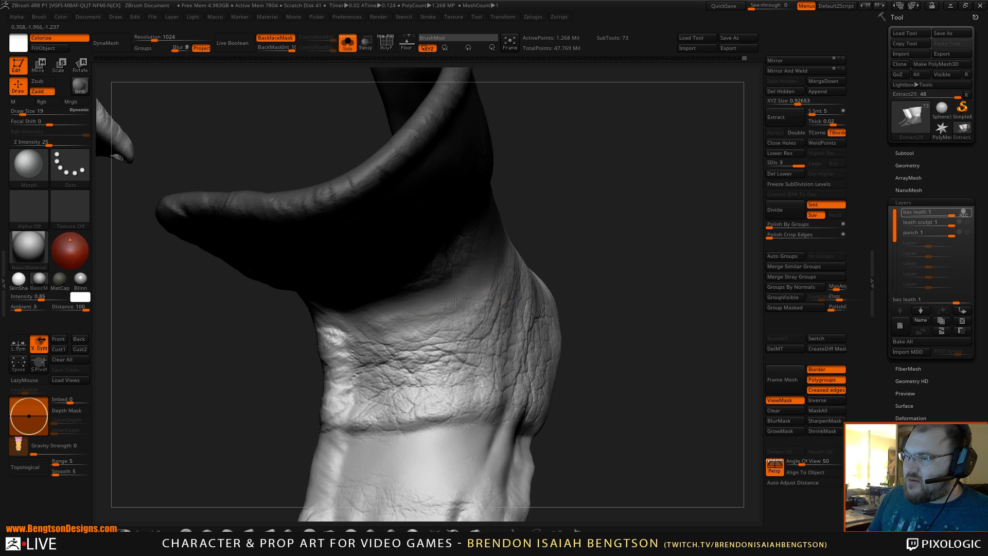
{"action": "left_click_drag", "start_coordinate": [378, 336], "coordinate": [410, 406]}
{"action": "mouse_move", "coordinate": [357, 421]}
{"action": "left_mouse_down"}
{"action": "mouse_move", "coordinate": [471, 407]}
{"action": "mouse_move", "coordinate": [360, 386]}
{"action": "mouse_move", "coordinate": [479, 381]}
{"action": "mouse_move", "coordinate": [438, 355]}
{"action": "mouse_move", "coordinate": [347, 347]}
{"action": "mouse_move", "coordinate": [481, 350]}
{"action": "left_mouse_up"}
{"action": "mouse_move", "coordinate": [381, 351]}
{"action": "left_mouse_down"}
{"action": "mouse_move", "coordinate": [509, 311]}
{"action": "mouse_move", "coordinate": [448, 353]}
{"action": "mouse_move", "coordinate": [500, 260]}
{"action": "left_mouse_up"}
{"action": "left_click_drag", "start_coordinate": [657, 264], "coordinate": [408, 304]}
{"action": "mouse_move", "coordinate": [475, 327]}
{"action": "left_mouse_down"}
{"action": "mouse_move", "coordinate": [524, 237]}
{"action": "mouse_move", "coordinate": [462, 331]}
{"action": "mouse_move", "coordinate": [499, 273]}
{"action": "mouse_move", "coordinate": [486, 291]}
{"action": "left_mouse_up"}
{"action": "left_click_drag", "start_coordinate": [620, 399], "coordinate": [639, 379]}
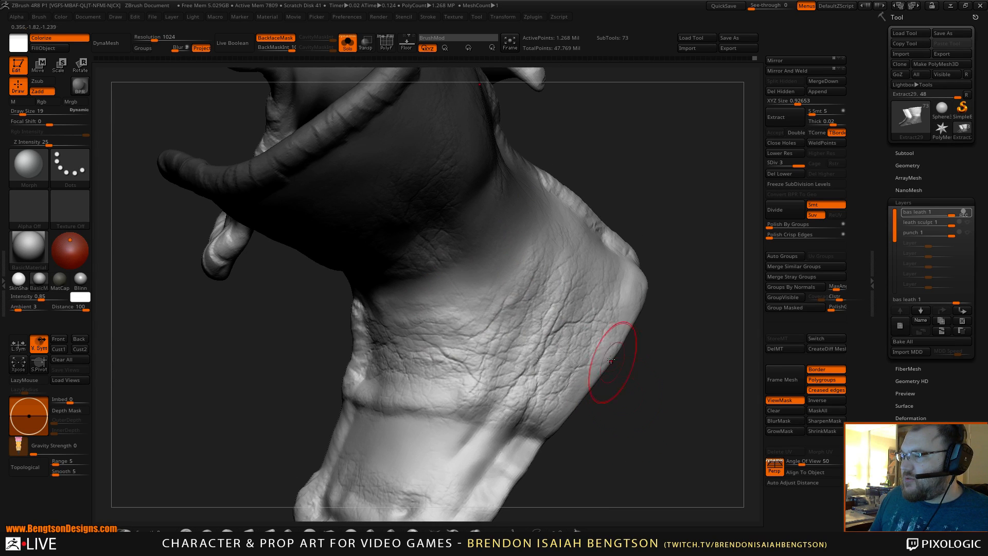
Fade the bas leath grain across the front of the ankle below the masked upper cuff with the Morph brush.
{"action": "left_click_drag", "start_coordinate": [633, 437], "coordinate": [612, 365]}
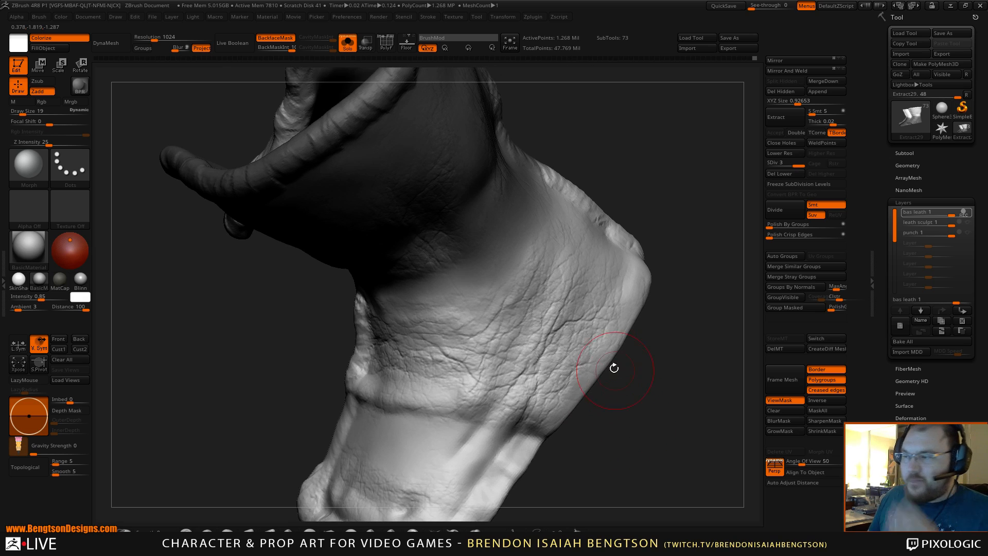
{"action": "mouse_move", "coordinate": [636, 411]}
{"action": "left_mouse_down"}
{"action": "mouse_move", "coordinate": [664, 370]}
{"action": "mouse_move", "coordinate": [672, 322]}
{"action": "mouse_move", "coordinate": [579, 316]}
{"action": "left_mouse_up"}
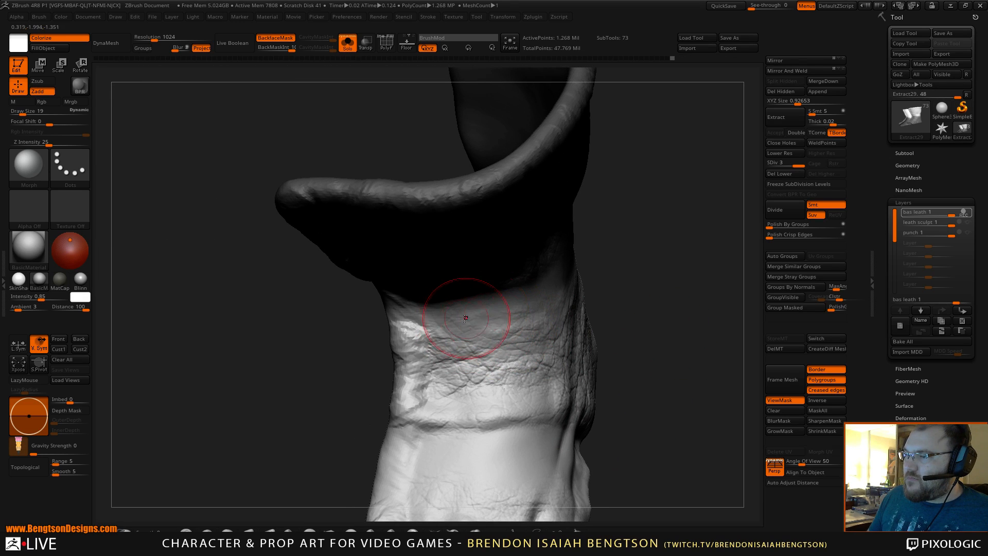
{"action": "mouse_move", "coordinate": [552, 322]}
{"action": "left_mouse_down"}
{"action": "mouse_move", "coordinate": [447, 344]}
{"action": "mouse_move", "coordinate": [492, 354]}
{"action": "mouse_move", "coordinate": [513, 374]}
{"action": "mouse_move", "coordinate": [556, 360]}
{"action": "mouse_move", "coordinate": [515, 379]}
{"action": "left_mouse_up"}
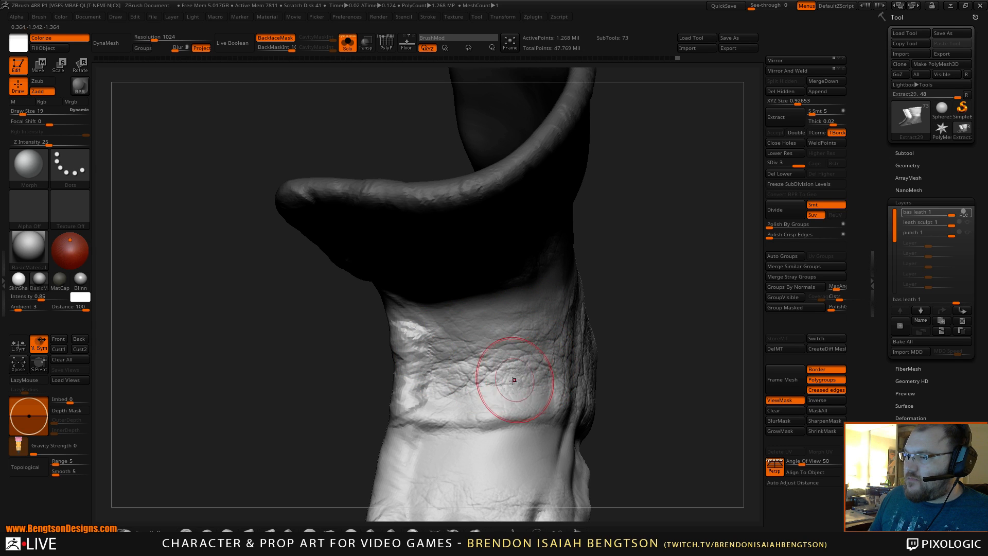
{"action": "mouse_move", "coordinate": [661, 318]}
{"action": "left_mouse_down"}
{"action": "mouse_move", "coordinate": [672, 296]}
{"action": "mouse_move", "coordinate": [575, 286]}
{"action": "left_mouse_up"}
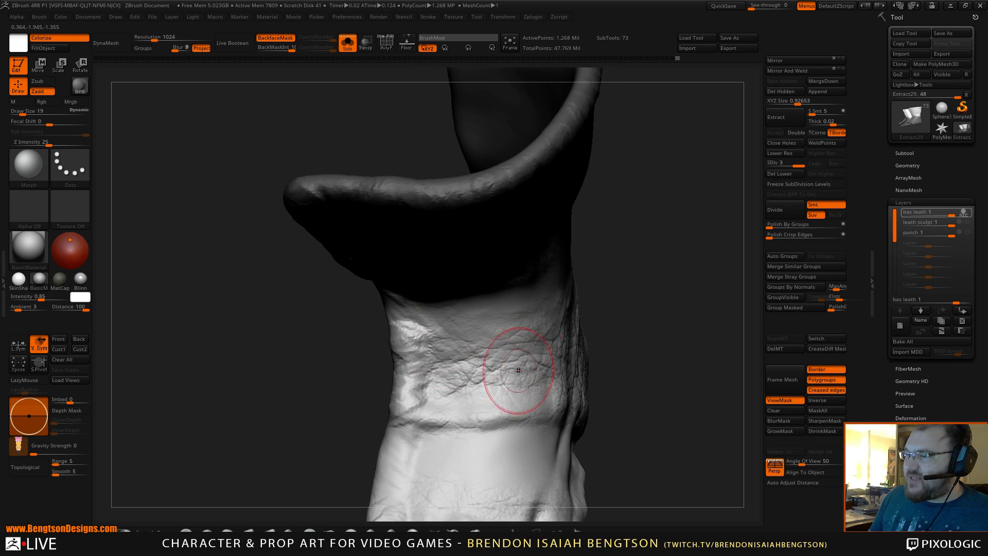
{"action": "mouse_move", "coordinate": [682, 363]}
{"action": "left_mouse_down"}
{"action": "mouse_move", "coordinate": [681, 322]}
{"action": "mouse_move", "coordinate": [709, 280]}
{"action": "left_mouse_up"}
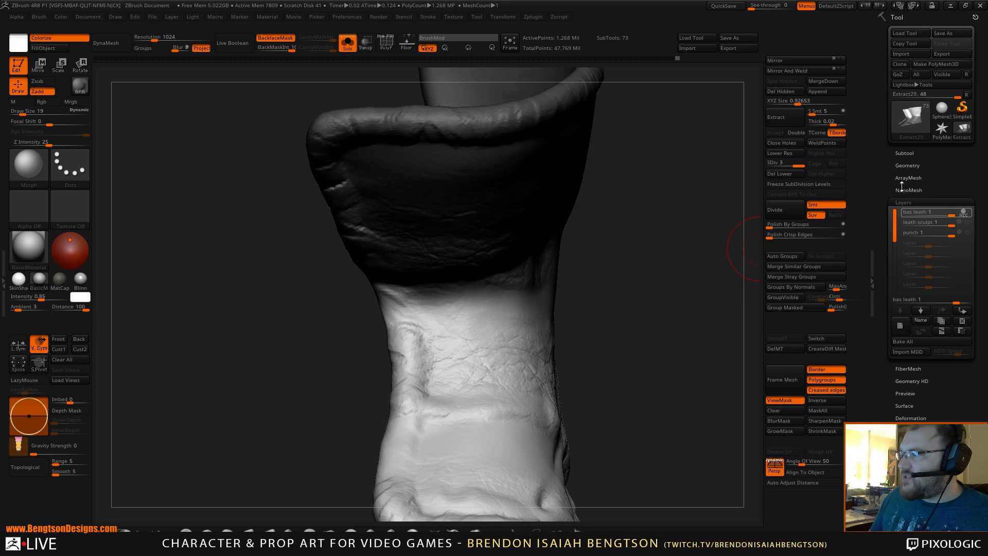
Switch recording to the leath sculpt 1 layer and choose the Orb_Cracks brush with Draw Size 3 and Z Intensity 13.
{"action": "left_click", "coordinate": [967, 223]}
{"action": "left_click", "coordinate": [961, 225]}
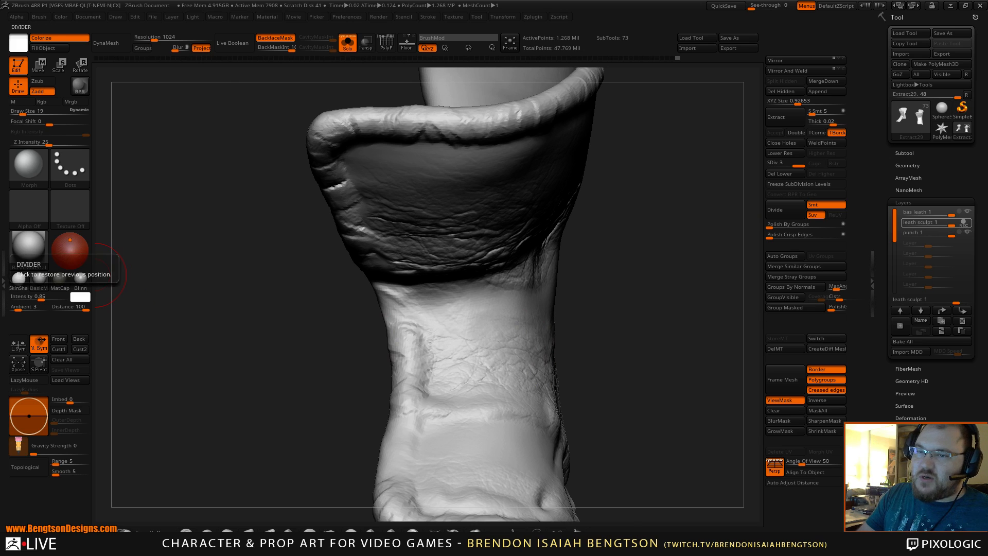
{"action": "left_click", "coordinate": [5, 280]}
{"action": "left_click", "coordinate": [44, 363]}
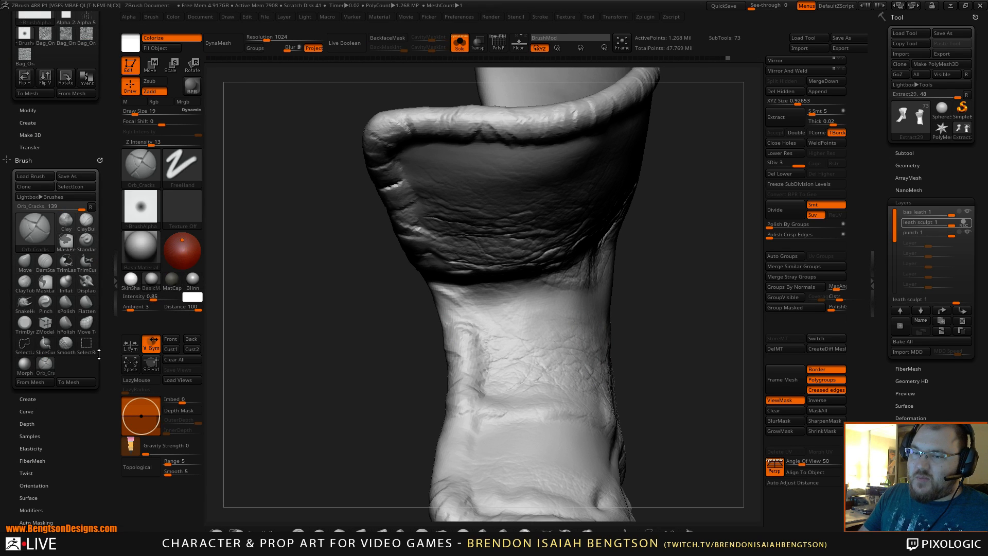
{"action": "left_click", "coordinate": [117, 281]}
{"action": "key", "text": "space"}
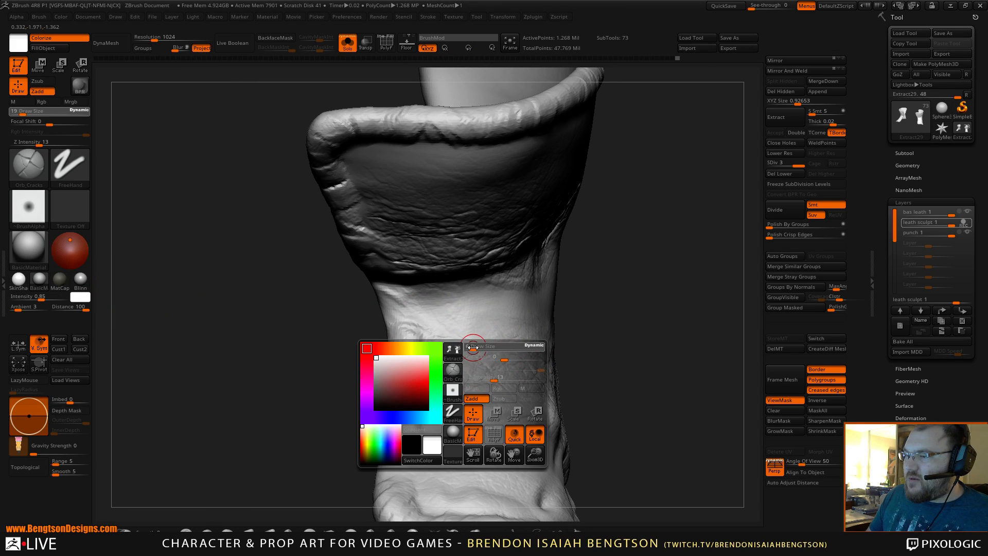
{"action": "left_click", "coordinate": [471, 348]}
Carve short creases into the front of the ankle on the leath sculpt 1 layer with the Orb_Cracks brush.
{"action": "left_click_drag", "start_coordinate": [642, 305], "coordinate": [580, 434]}
{"action": "left_click_drag", "start_coordinate": [712, 436], "coordinate": [746, 301]}
{"action": "mouse_move", "coordinate": [690, 268]}
{"action": "left_mouse_down"}
{"action": "mouse_move", "coordinate": [684, 238]}
{"action": "mouse_move", "coordinate": [688, 285]}
{"action": "left_mouse_up"}
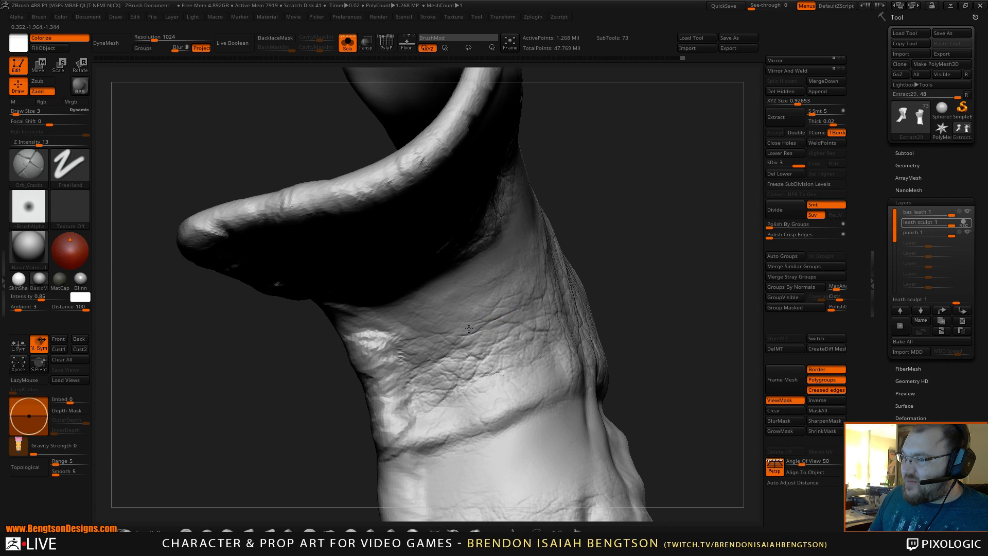
{"action": "left_click_drag", "start_coordinate": [667, 275], "coordinate": [496, 322]}
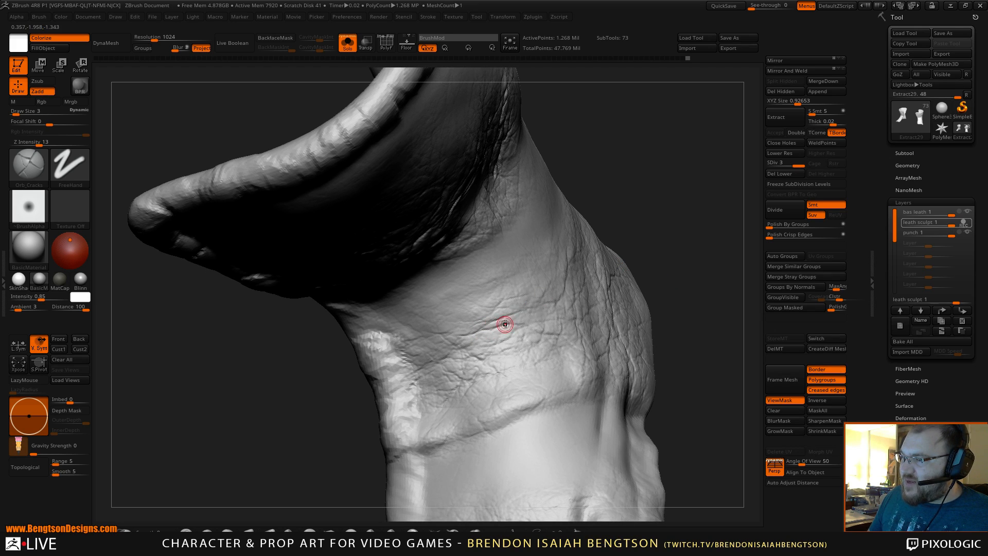
{"action": "left_click_drag", "start_coordinate": [653, 213], "coordinate": [529, 276]}
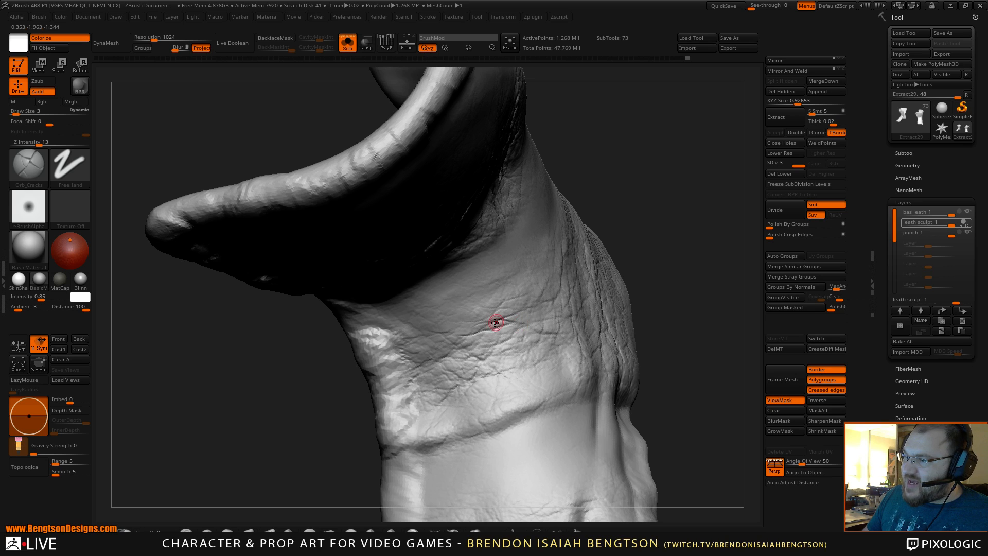
{"action": "left_click_drag", "start_coordinate": [506, 318], "coordinate": [507, 318]}
{"action": "left_click_drag", "start_coordinate": [710, 194], "coordinate": [556, 261]}
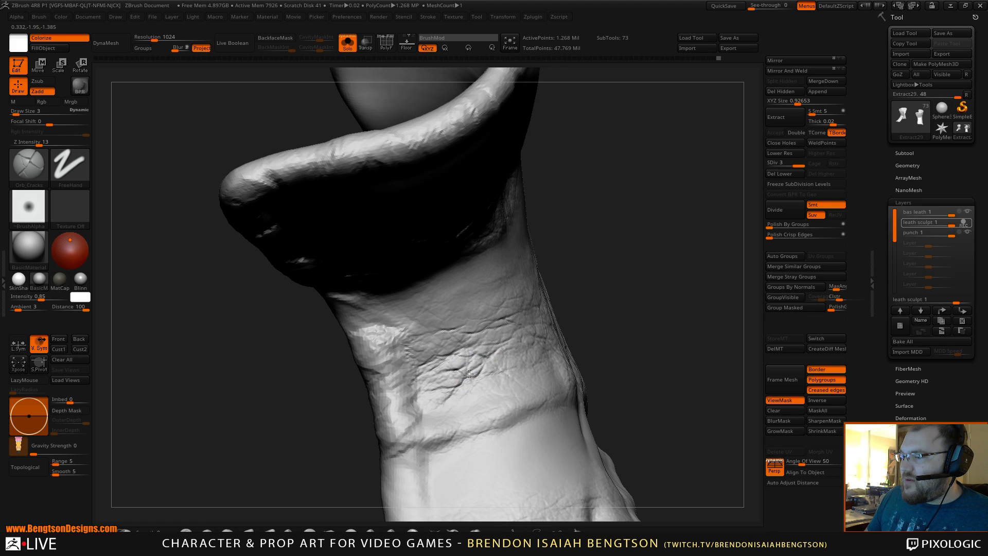
Add crossing cracks between the creases at the centre front of the ankle with the Orb_Cracks brush.
{"action": "mouse_move", "coordinate": [640, 309]}
{"action": "left_mouse_down"}
{"action": "mouse_move", "coordinate": [655, 289]}
{"action": "mouse_move", "coordinate": [641, 284]}
{"action": "left_mouse_up"}
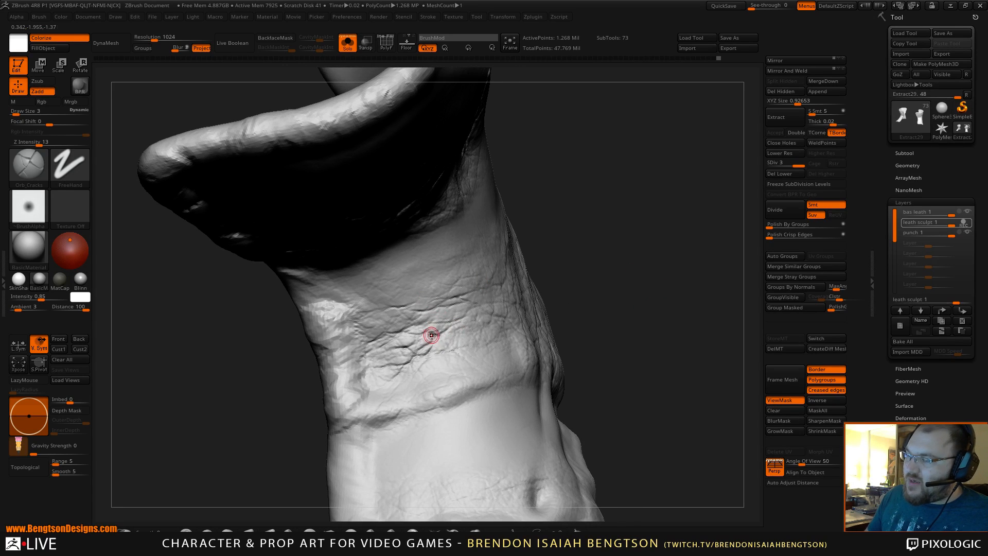
{"action": "left_click_drag", "start_coordinate": [438, 355], "coordinate": [431, 358]}
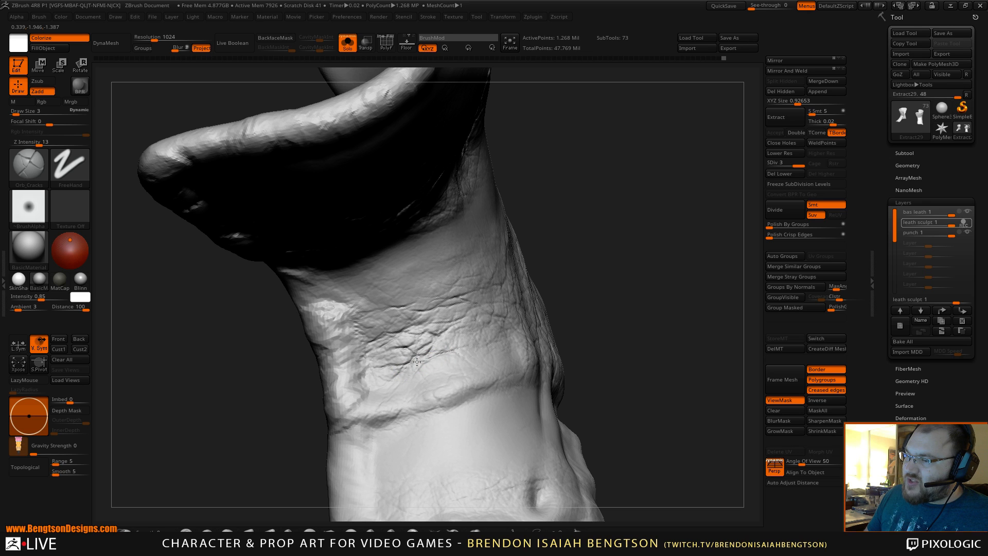
{"action": "mouse_move", "coordinate": [646, 298]}
{"action": "left_mouse_down"}
{"action": "mouse_move", "coordinate": [656, 272]}
{"action": "mouse_move", "coordinate": [646, 329]}
{"action": "mouse_move", "coordinate": [662, 355]}
{"action": "left_mouse_up"}
{"action": "mouse_move", "coordinate": [677, 252]}
{"action": "left_mouse_down"}
{"action": "mouse_move", "coordinate": [680, 281]}
{"action": "mouse_move", "coordinate": [697, 260]}
{"action": "mouse_move", "coordinate": [617, 261]}
{"action": "left_mouse_up"}
Examine the ankle creases with the surrounding armour and straps shown, and isolate the cuffs again.
{"action": "key", "text": "alt+shift+s"}
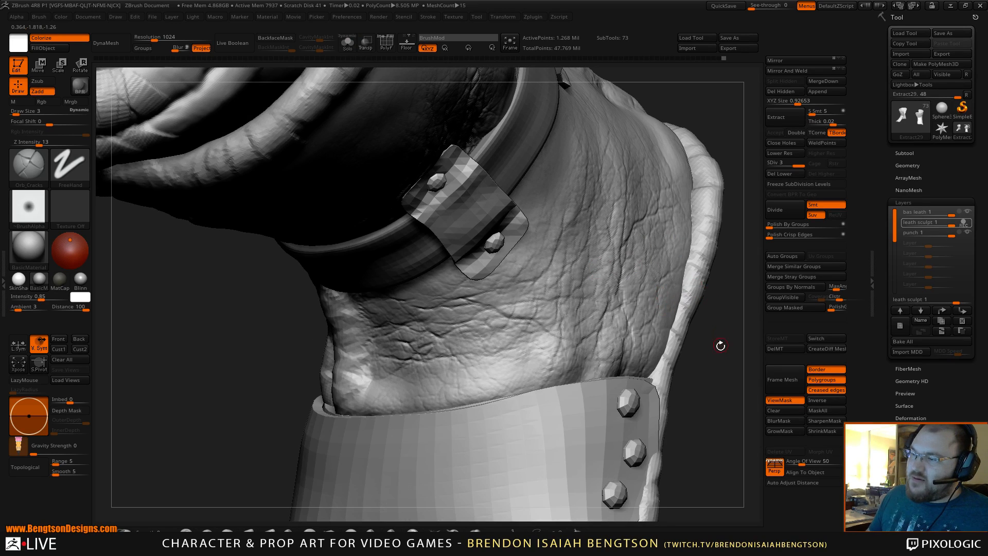
{"action": "mouse_move", "coordinate": [721, 370]}
{"action": "left_mouse_down"}
{"action": "mouse_move", "coordinate": [695, 306]}
{"action": "mouse_move", "coordinate": [678, 302]}
{"action": "mouse_move", "coordinate": [636, 329]}
{"action": "mouse_move", "coordinate": [492, 344]}
{"action": "left_mouse_up"}
{"action": "left_click_drag", "start_coordinate": [687, 331], "coordinate": [668, 332]}
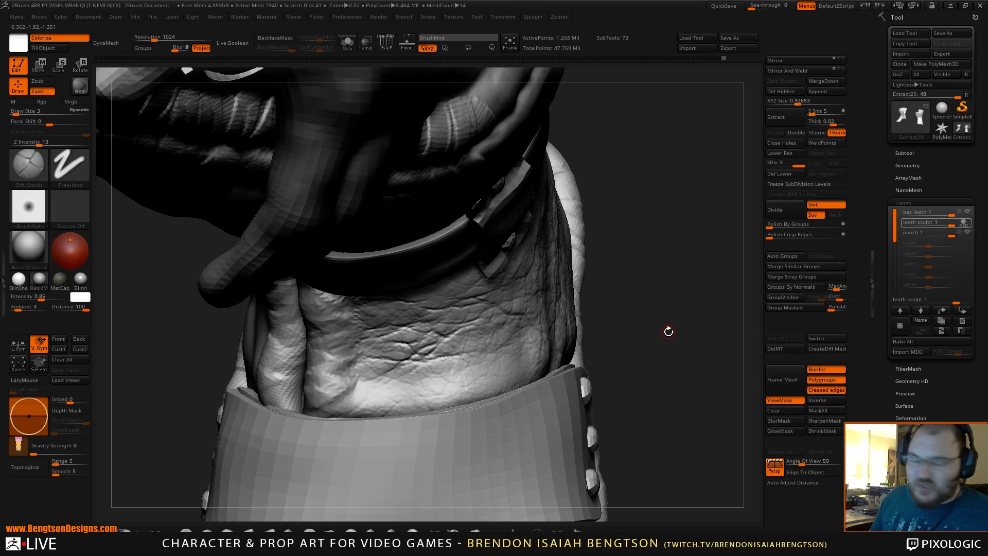
{"action": "key", "text": "alt+s"}
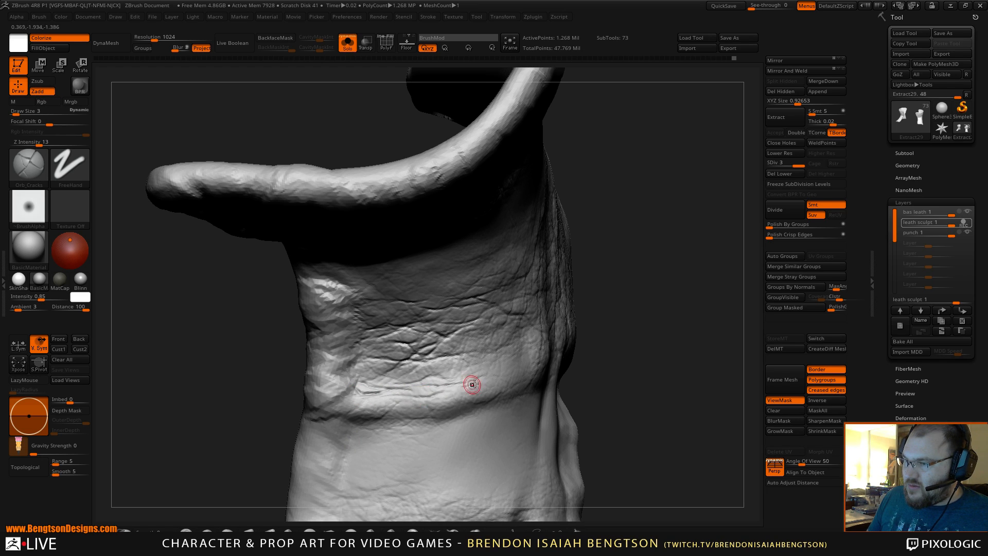
Extend fine cracks along the lower front of the ankle and toward its side, smoothing where the creases meet.
{"action": "right_click_drag", "start_coordinate": [489, 368], "coordinate": [477, 366]}
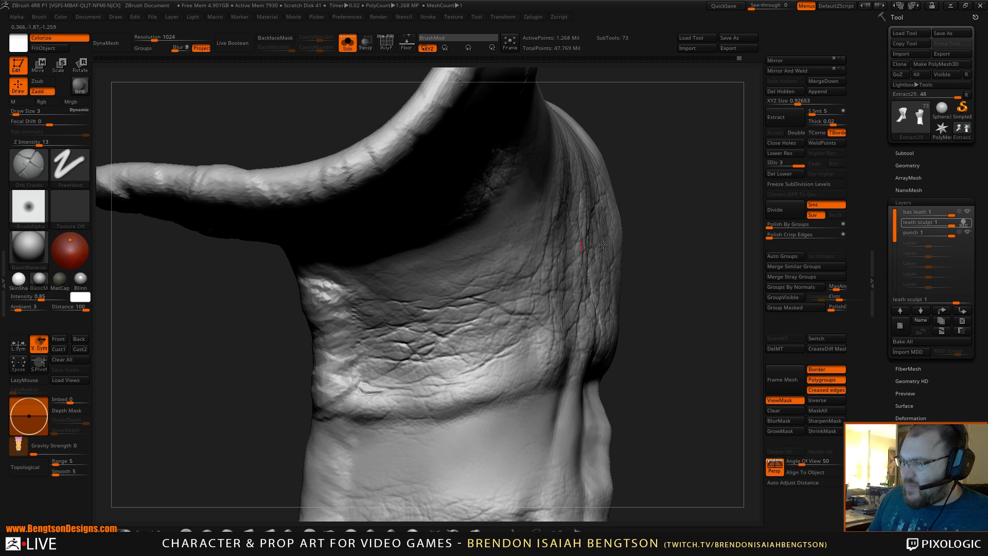
{"action": "mouse_move", "coordinate": [701, 302]}
{"action": "left_mouse_down"}
{"action": "mouse_move", "coordinate": [701, 283]}
{"action": "mouse_move", "coordinate": [648, 244]}
{"action": "mouse_move", "coordinate": [668, 261]}
{"action": "left_mouse_up"}
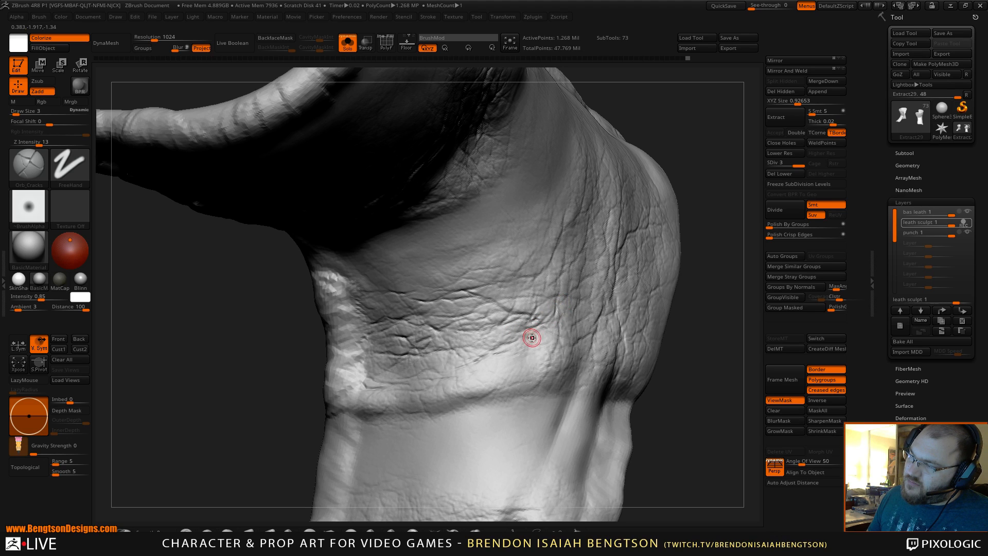
{"action": "left_click_drag", "start_coordinate": [532, 320], "coordinate": [535, 315], "text": "shift"}
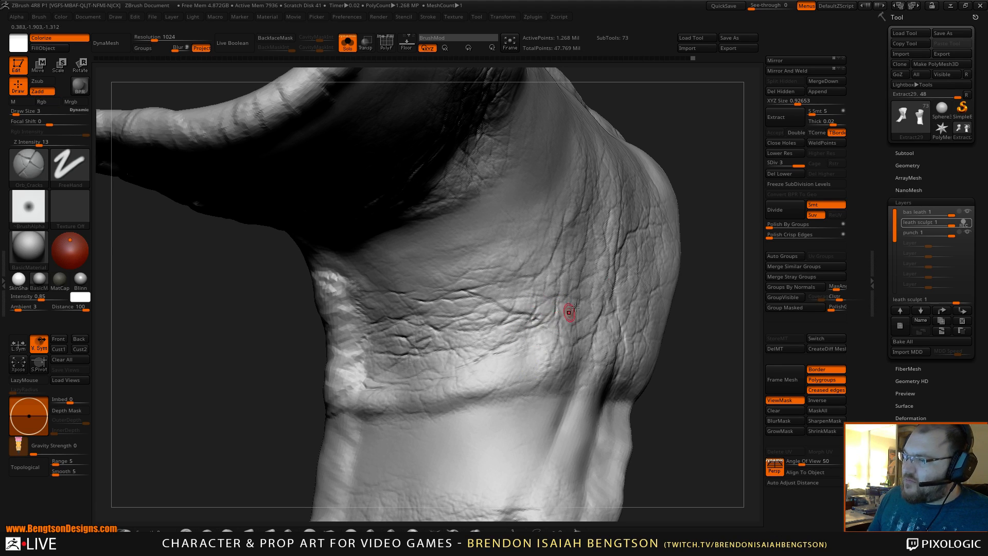
{"action": "mouse_move", "coordinate": [704, 303]}
{"action": "left_mouse_down"}
{"action": "mouse_move", "coordinate": [719, 324]}
{"action": "mouse_move", "coordinate": [730, 294]}
{"action": "mouse_move", "coordinate": [689, 342]}
{"action": "mouse_move", "coordinate": [694, 309]}
{"action": "mouse_move", "coordinate": [689, 333]}
{"action": "mouse_move", "coordinate": [673, 294]}
{"action": "mouse_move", "coordinate": [693, 345]}
{"action": "mouse_move", "coordinate": [691, 326]}
{"action": "mouse_move", "coordinate": [677, 379]}
{"action": "mouse_move", "coordinate": [684, 446]}
{"action": "mouse_move", "coordinate": [673, 414]}
{"action": "mouse_move", "coordinate": [595, 356]}
{"action": "left_mouse_up"}
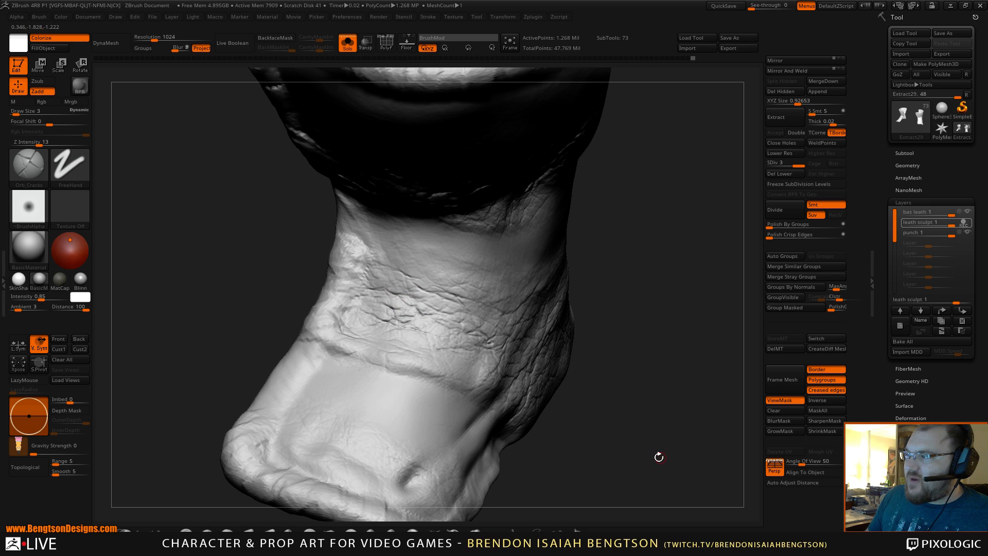
Link the front creases to the side wrinkles of the ankle with the Orb_Cracks brush at Draw Size 3.
{"action": "left_click_drag", "start_coordinate": [658, 457], "coordinate": [679, 437]}
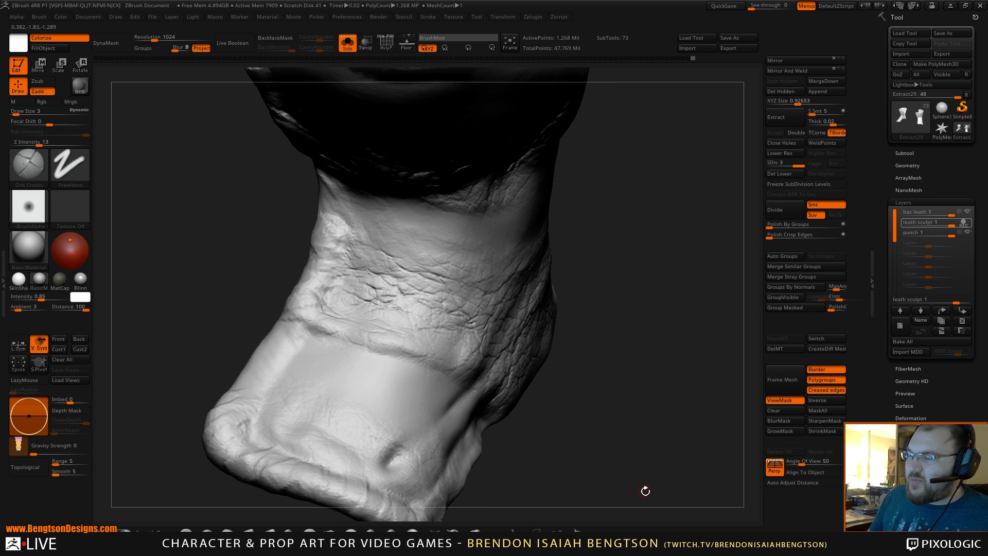
{"action": "left_click_drag", "start_coordinate": [645, 490], "coordinate": [629, 427]}
{"action": "mouse_move", "coordinate": [684, 460]}
{"action": "left_mouse_down"}
{"action": "mouse_move", "coordinate": [637, 380]}
{"action": "mouse_move", "coordinate": [476, 382]}
{"action": "left_mouse_up"}
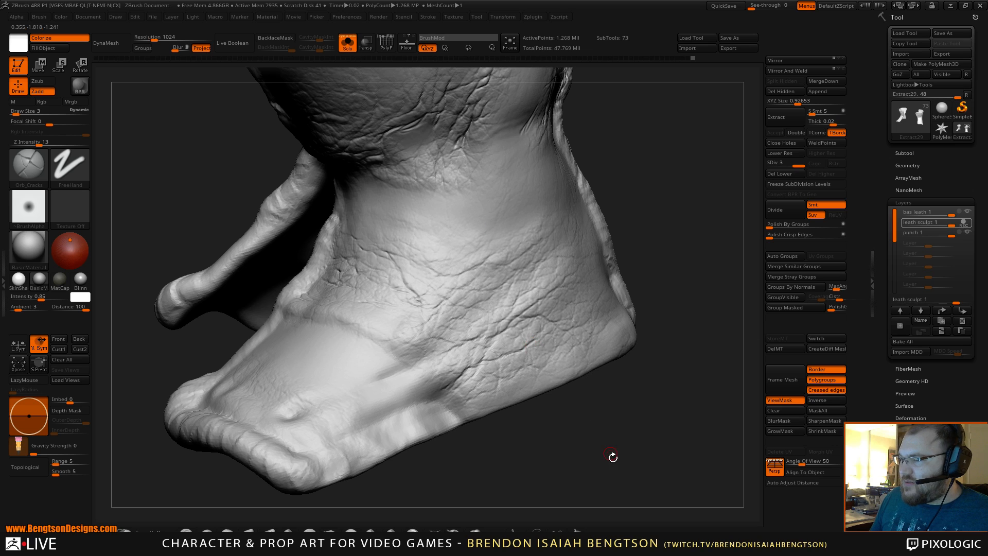
{"action": "mouse_move", "coordinate": [612, 457]}
{"action": "left_mouse_down", "text": "alt"}
{"action": "mouse_move", "coordinate": [600, 426]}
{"action": "mouse_move", "coordinate": [606, 443]}
{"action": "left_mouse_up", "text": "alt"}
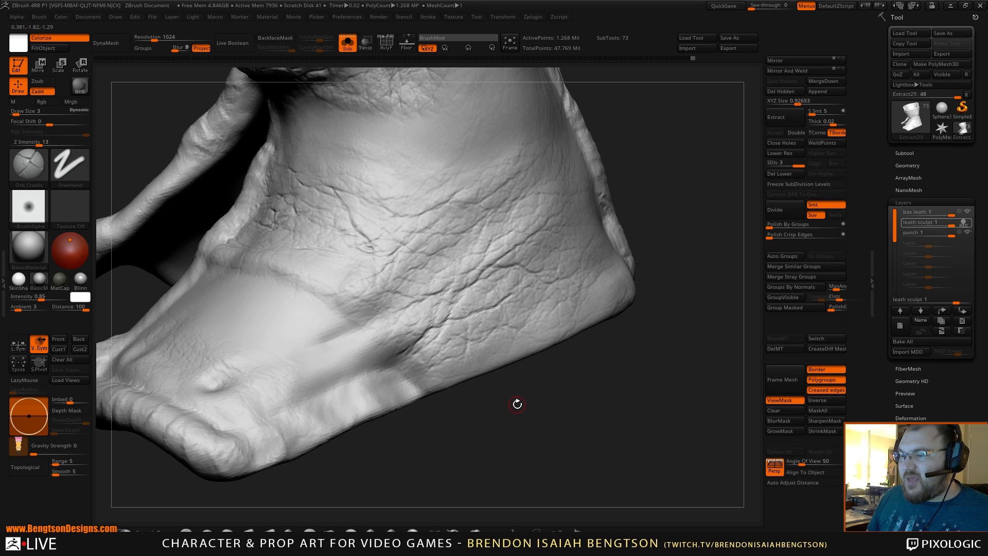
Inspect the cuff's wireframe density down to subdivision level 1, returning to the shaded mesh at level 3.
{"action": "key", "text": "shift+f"}
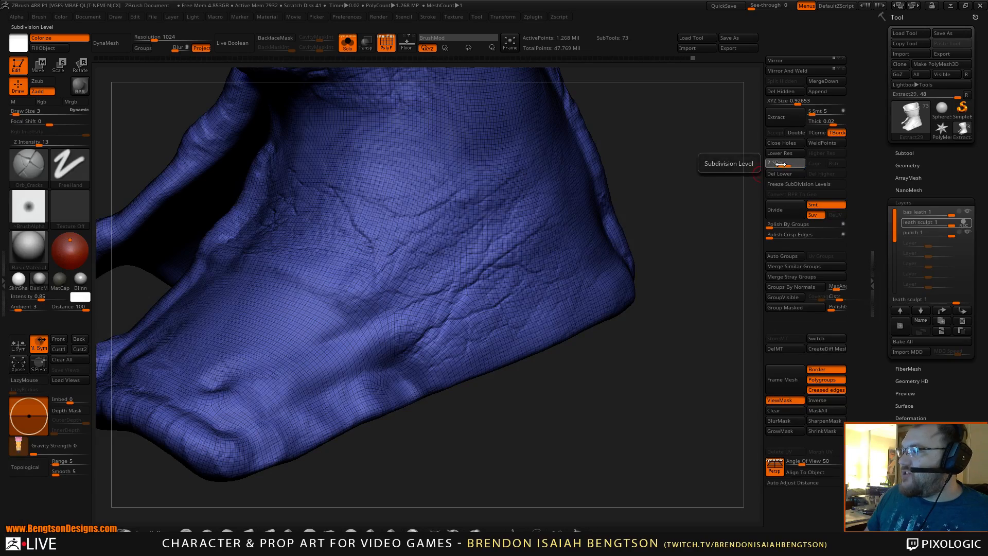
{"action": "left_click_drag", "start_coordinate": [796, 163], "coordinate": [575, 392]}
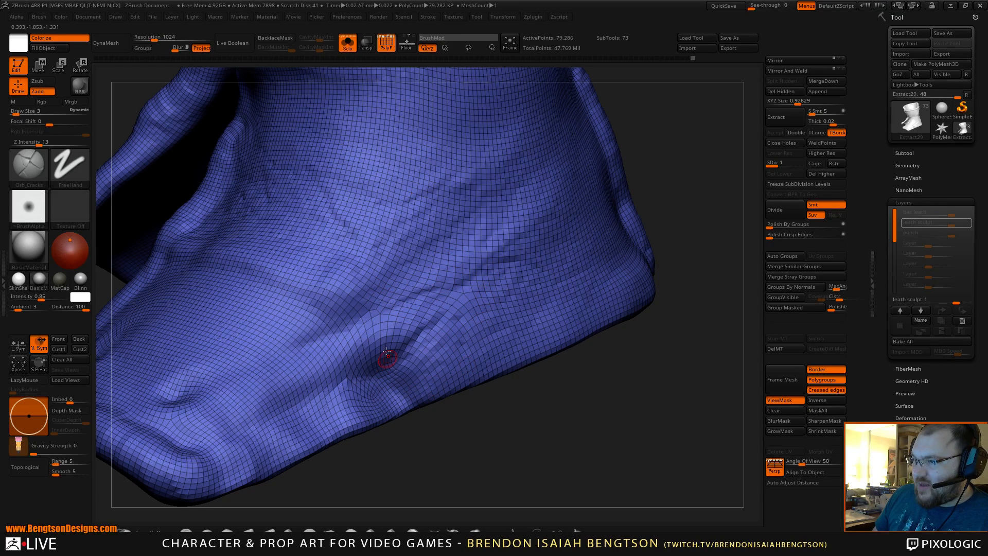
{"action": "left_click", "coordinate": [786, 183]}
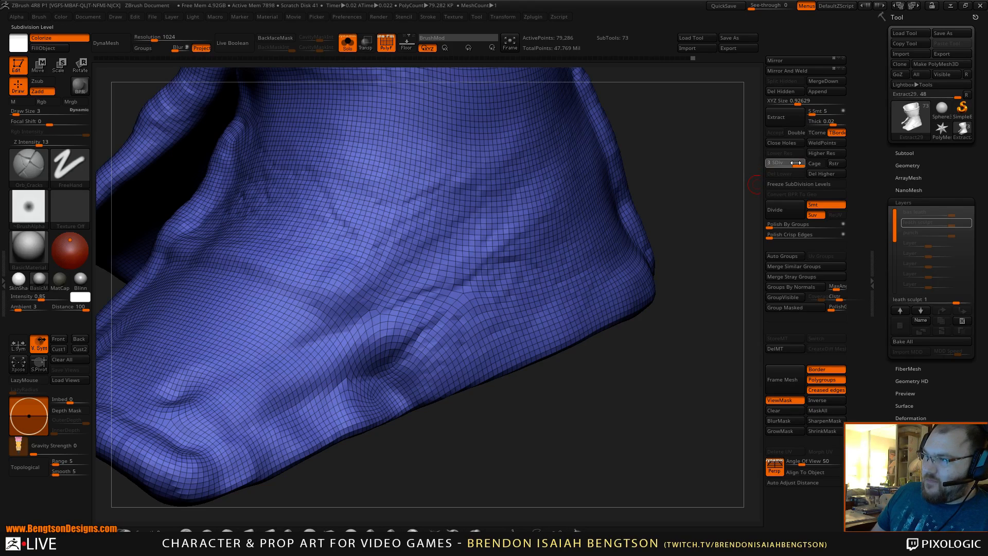
{"action": "key", "text": "shift+f"}
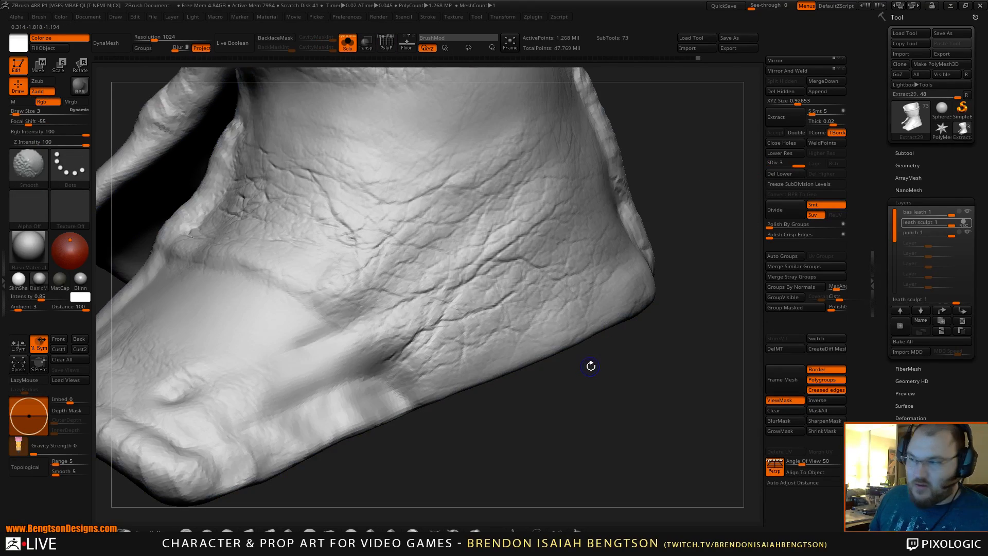
{"action": "left_click_drag", "start_coordinate": [600, 386], "coordinate": [589, 370]}
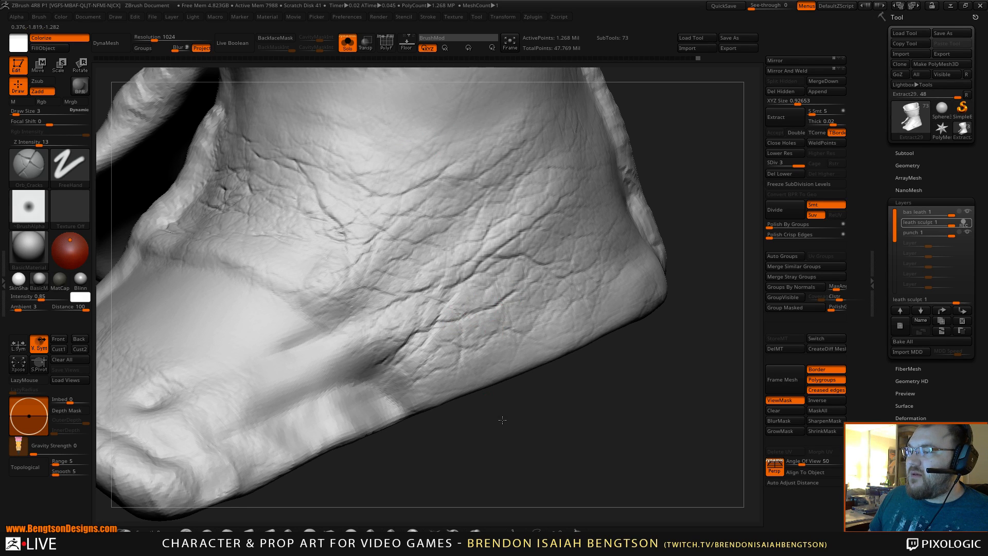
{"action": "mouse_move", "coordinate": [507, 350]}
{"action": "left_mouse_down"}
{"action": "mouse_move", "coordinate": [498, 411]}
{"action": "mouse_move", "coordinate": [474, 418]}
{"action": "mouse_move", "coordinate": [502, 399]}
{"action": "mouse_move", "coordinate": [511, 453]}
{"action": "mouse_move", "coordinate": [501, 439]}
{"action": "left_mouse_up"}
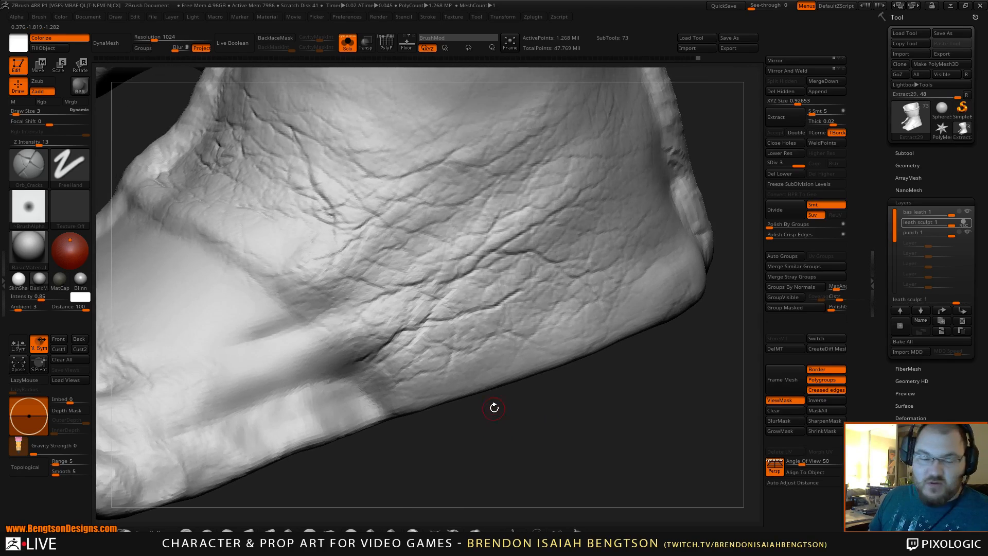
Compare the whole cuff's wireframe and shaded shape at subdivision level 1 with the side wrinkles at level 3.
{"action": "key", "text": "shift+f"}
{"action": "key", "text": "shift+d"}
{"action": "key", "text": "shift+d"}
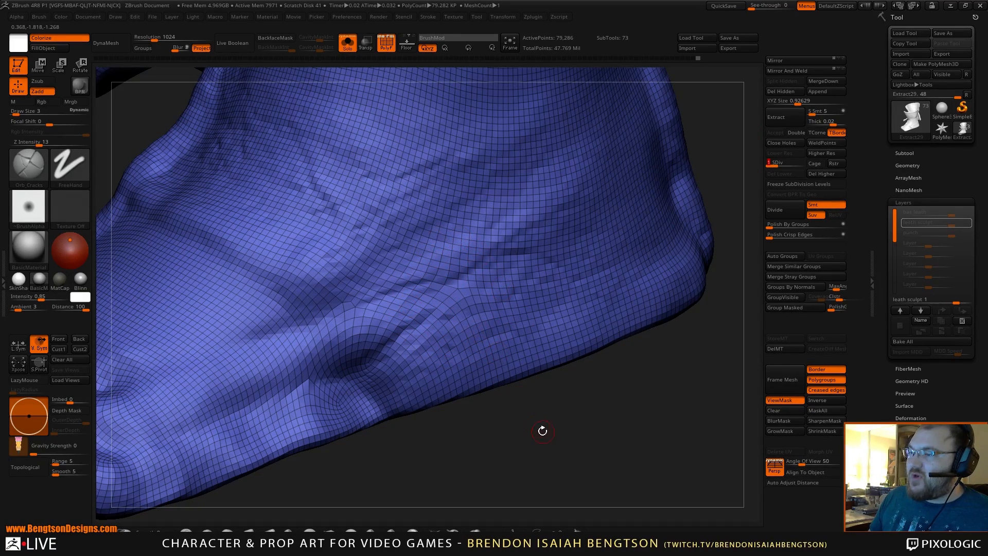
{"action": "mouse_move", "coordinate": [543, 431]}
{"action": "left_mouse_down"}
{"action": "mouse_move", "coordinate": [536, 423]}
{"action": "mouse_move", "coordinate": [496, 439]}
{"action": "mouse_move", "coordinate": [515, 451]}
{"action": "mouse_move", "coordinate": [483, 417]}
{"action": "left_mouse_up"}
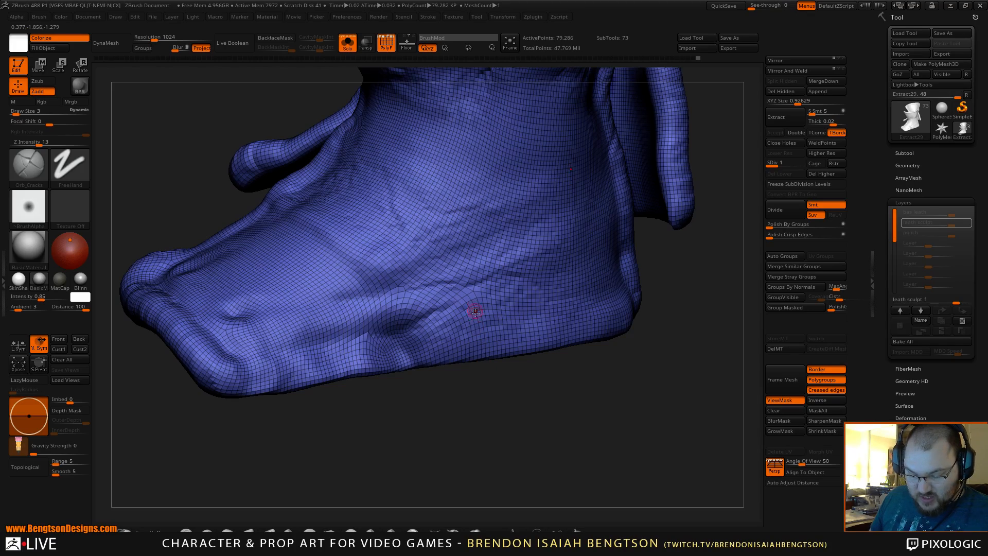
{"action": "left_click_drag", "start_coordinate": [509, 419], "coordinate": [525, 431]}
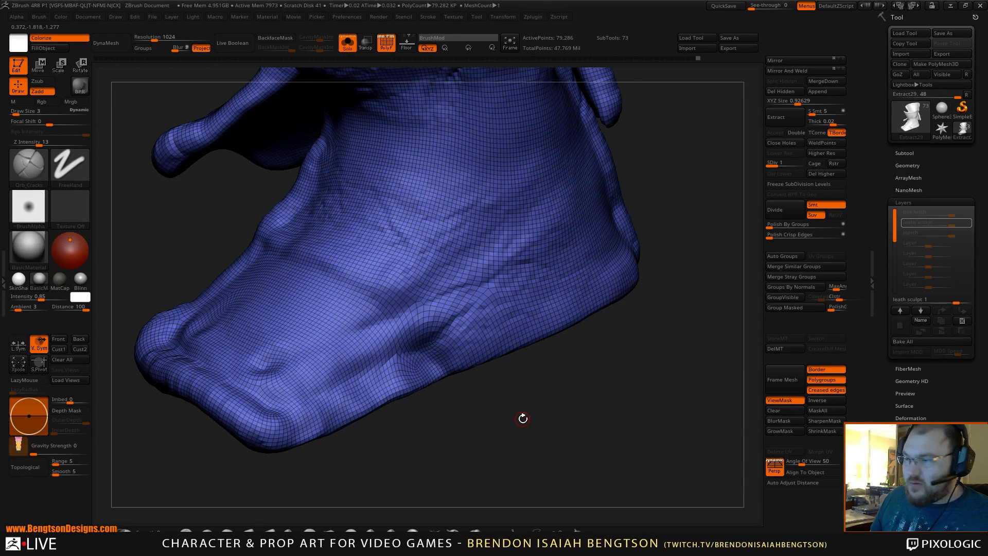
{"action": "key", "text": "shift+f"}
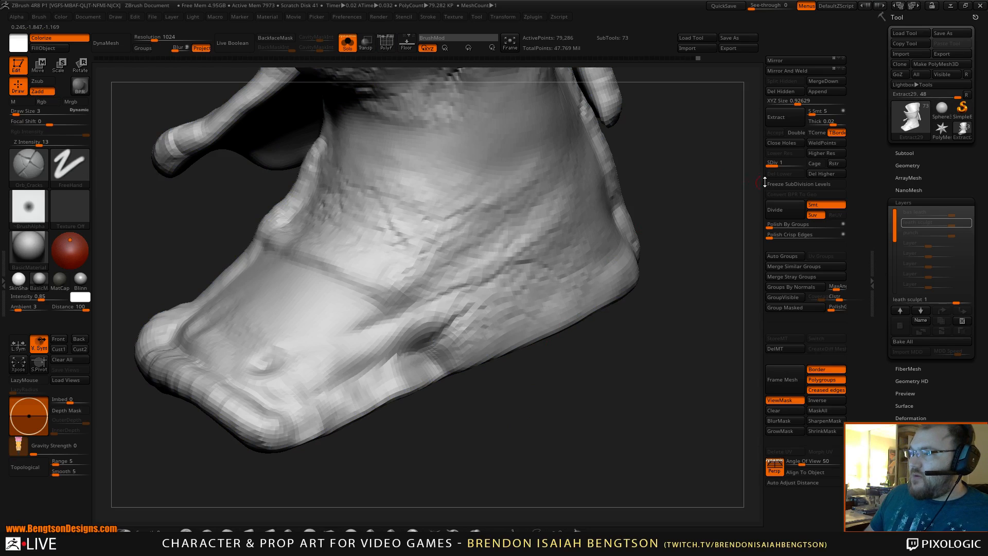
{"action": "left_click_drag", "start_coordinate": [809, 157], "coordinate": [814, 158]}
{"action": "left_click_drag", "start_coordinate": [569, 400], "coordinate": [575, 370], "text": "alt"}
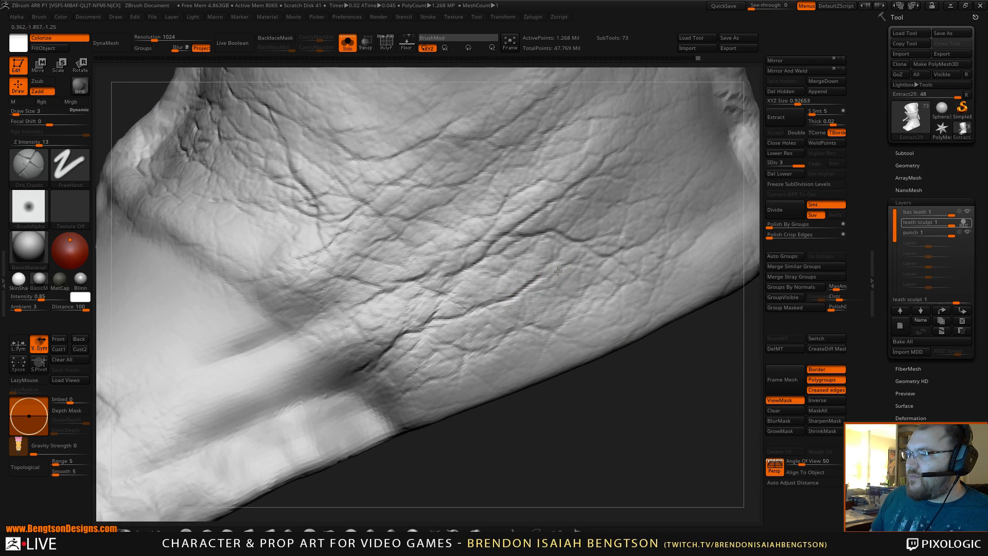
Carve short cracks from the deep crease at the instep end of the ankle side down toward the lower edge.
{"action": "left_click_drag", "start_coordinate": [577, 444], "coordinate": [524, 427], "text": "alt"}
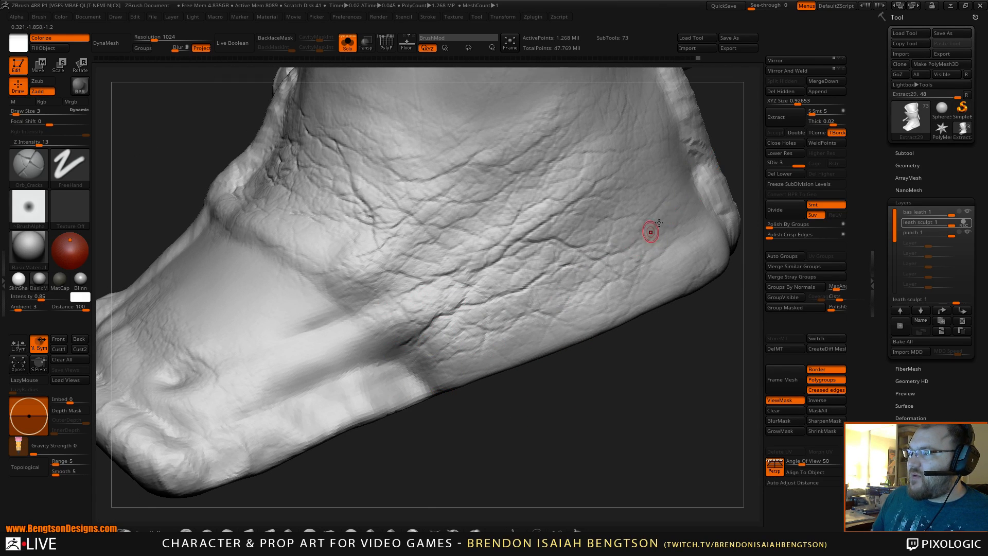
{"action": "mouse_move", "coordinate": [572, 412]}
{"action": "left_mouse_down"}
{"action": "mouse_move", "coordinate": [541, 434]}
{"action": "mouse_move", "coordinate": [549, 423]}
{"action": "mouse_move", "coordinate": [505, 437]}
{"action": "mouse_move", "coordinate": [505, 461]}
{"action": "mouse_move", "coordinate": [507, 439]}
{"action": "mouse_move", "coordinate": [515, 444]}
{"action": "mouse_move", "coordinate": [489, 399]}
{"action": "left_mouse_up"}
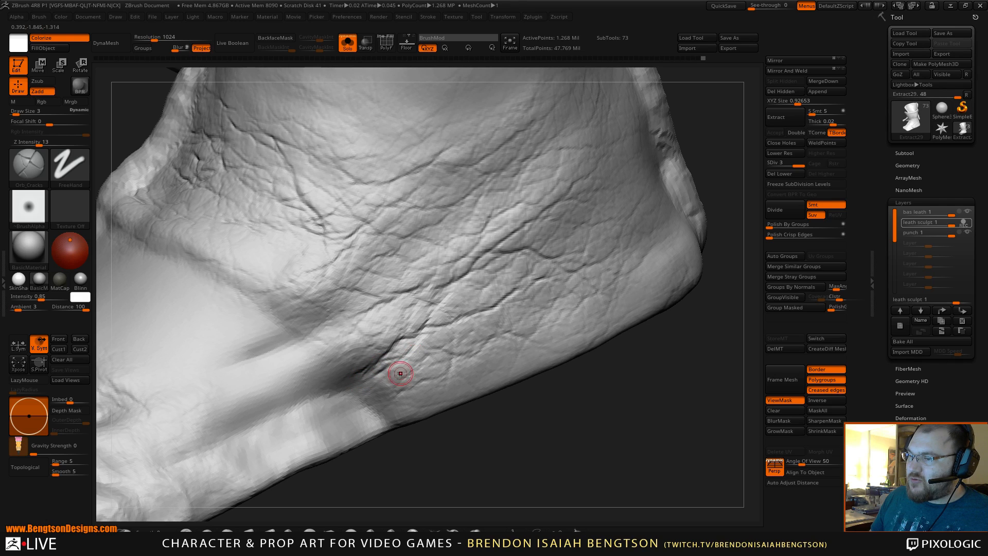
{"action": "mouse_move", "coordinate": [400, 382]}
{"action": "left_mouse_down"}
{"action": "mouse_move", "coordinate": [423, 359]}
{"action": "mouse_move", "coordinate": [386, 388]}
{"action": "left_mouse_up"}
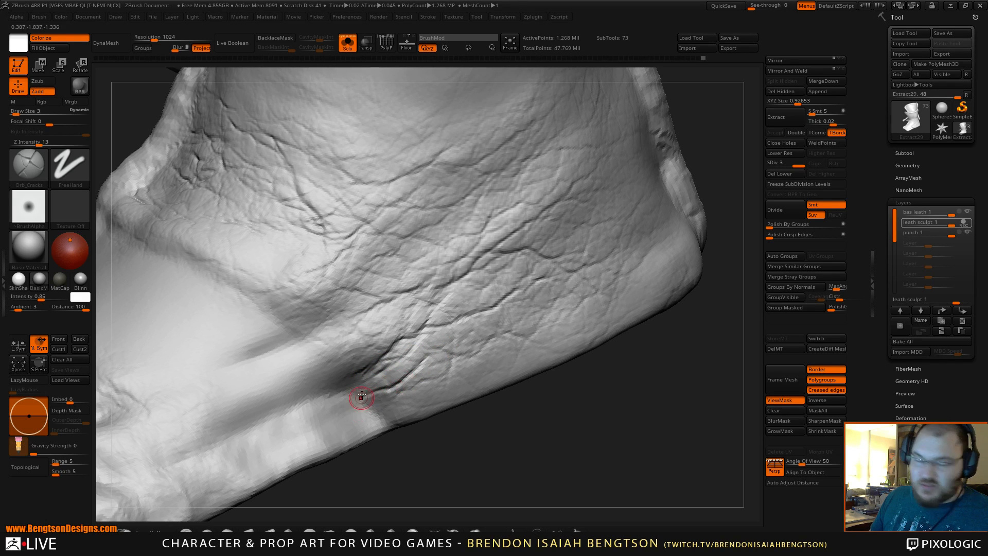
{"action": "key", "text": "alt+s"}
{"action": "key", "text": "alt+s"}
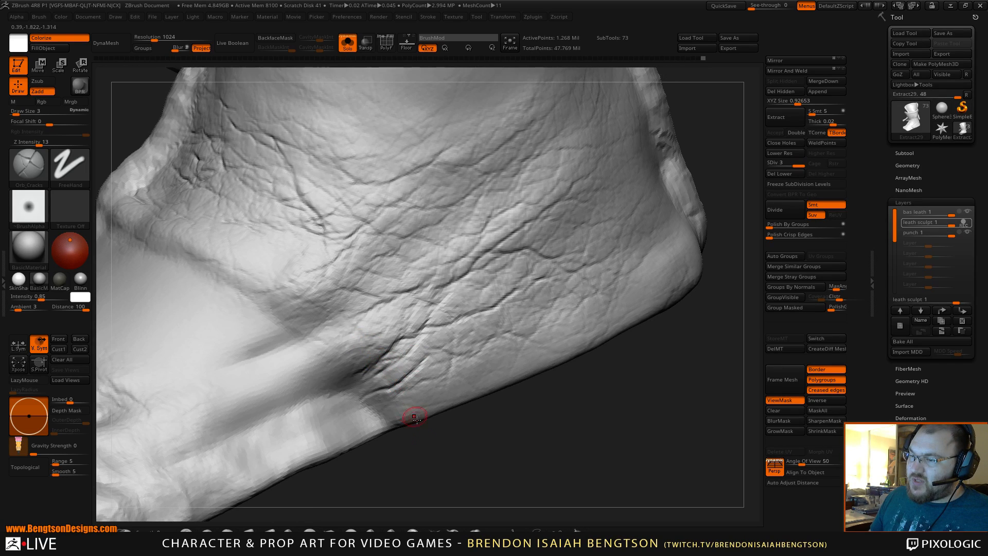
{"action": "left_click_drag", "start_coordinate": [415, 418], "coordinate": [406, 421]}
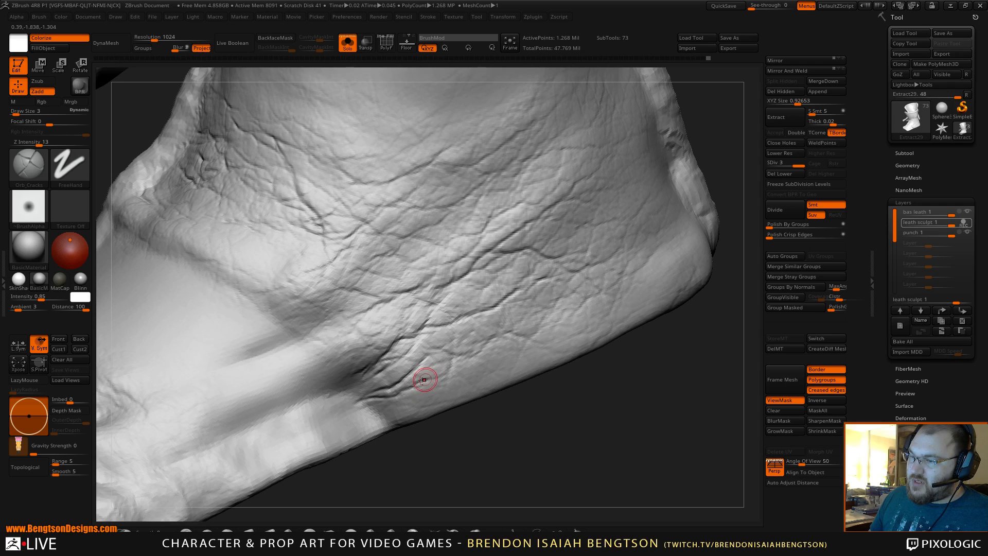
Break up the areas between the lower side creases with fine connecting cracks using Orb_Cracks at Draw Size 3.
{"action": "mouse_move", "coordinate": [474, 407]}
{"action": "left_mouse_down"}
{"action": "mouse_move", "coordinate": [472, 457]}
{"action": "mouse_move", "coordinate": [493, 331]}
{"action": "left_mouse_up"}
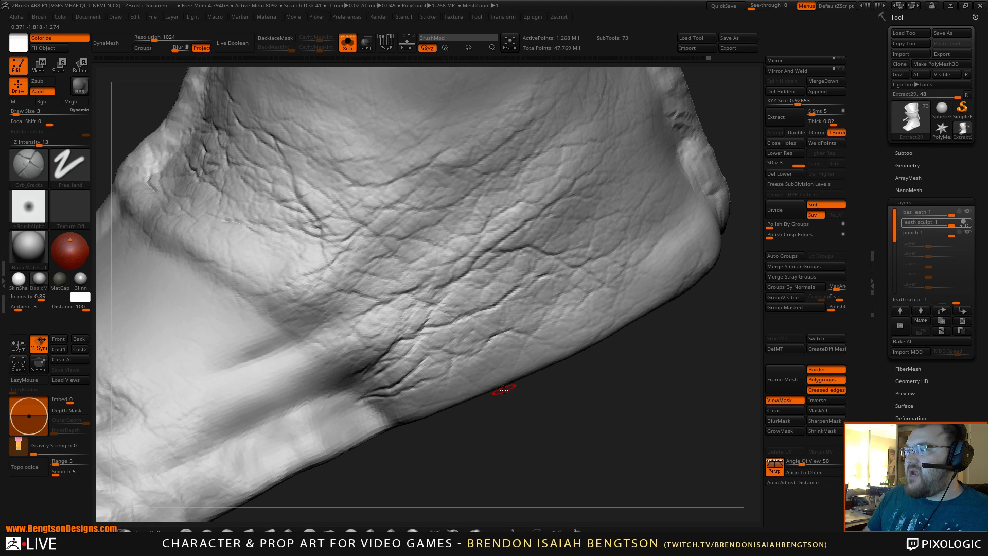
{"action": "key", "text": "ctrl"}
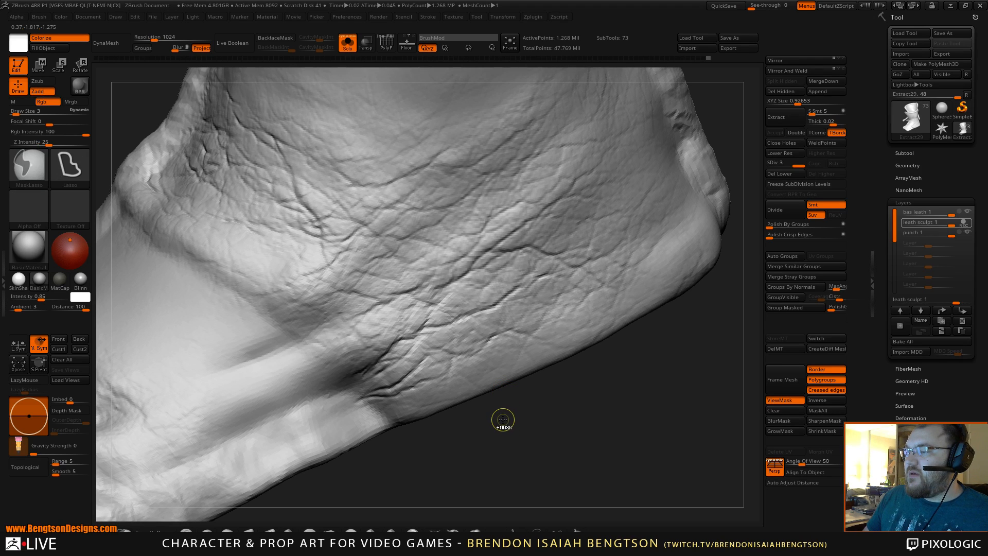
{"action": "mouse_move", "coordinate": [492, 465]}
{"action": "left_mouse_down"}
{"action": "mouse_move", "coordinate": [484, 387]}
{"action": "mouse_move", "coordinate": [509, 403]}
{"action": "left_mouse_up"}
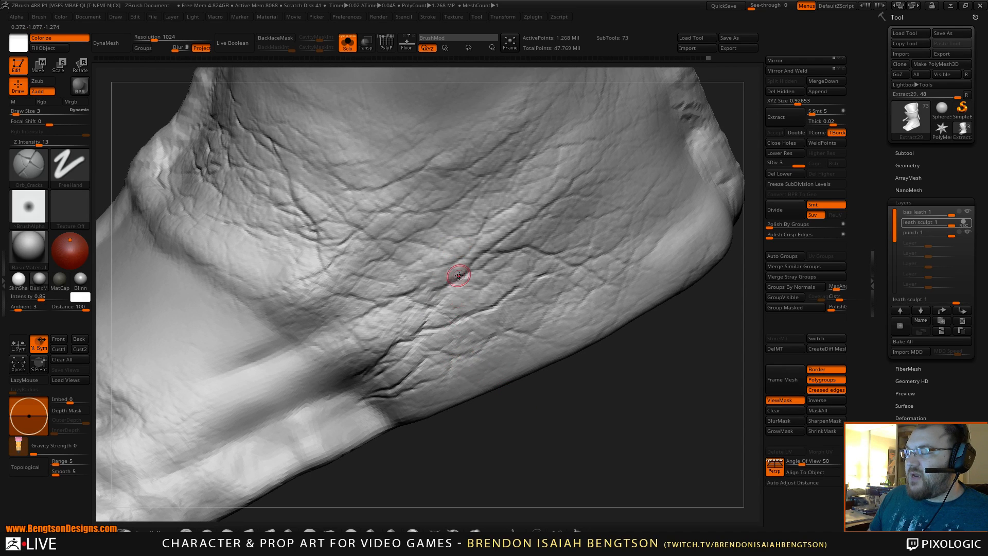
{"action": "left_click_drag", "start_coordinate": [470, 456], "coordinate": [441, 364]}
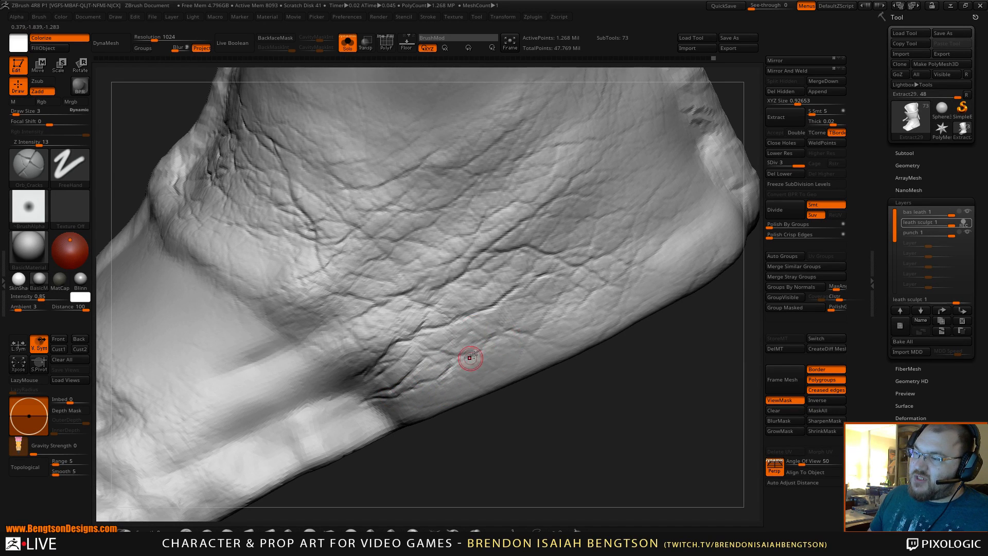
{"action": "left_click_drag", "start_coordinate": [554, 406], "coordinate": [651, 286]}
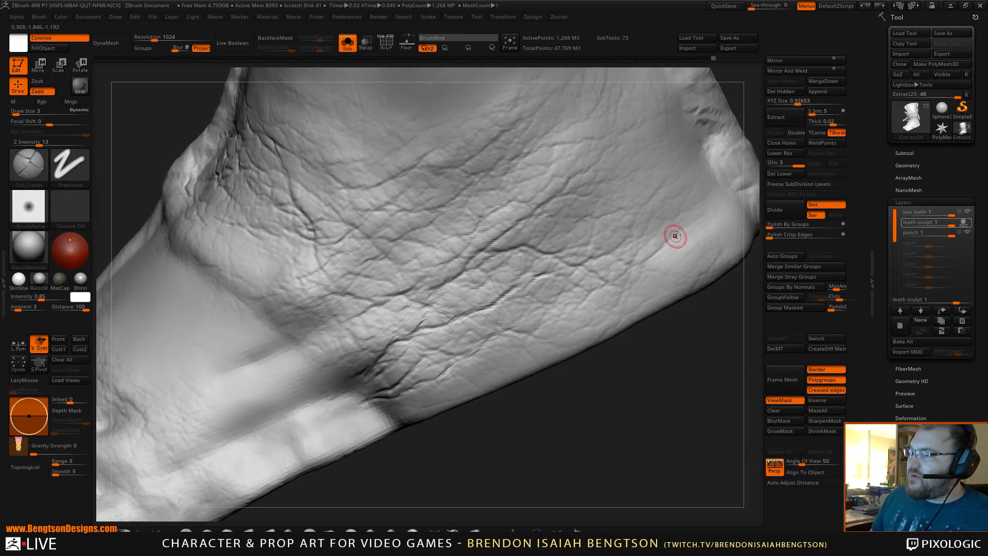
{"action": "mouse_move", "coordinate": [637, 377]}
{"action": "left_mouse_down"}
{"action": "mouse_move", "coordinate": [623, 427]}
{"action": "mouse_move", "coordinate": [622, 339]}
{"action": "left_mouse_up"}
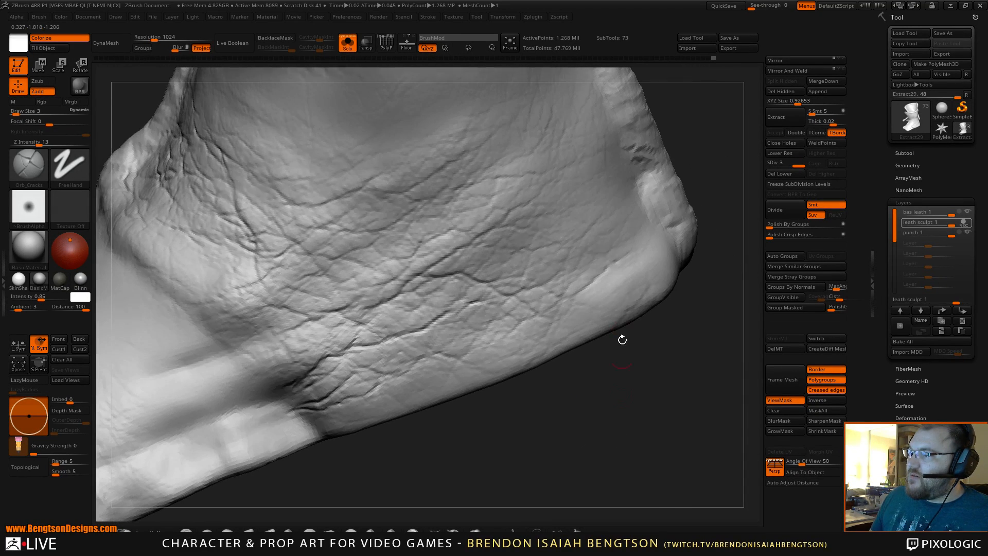
Carve longer diagonal creases from the side wrinkles back toward the heel rim.
{"action": "left_click_drag", "start_coordinate": [576, 278], "coordinate": [528, 320]}
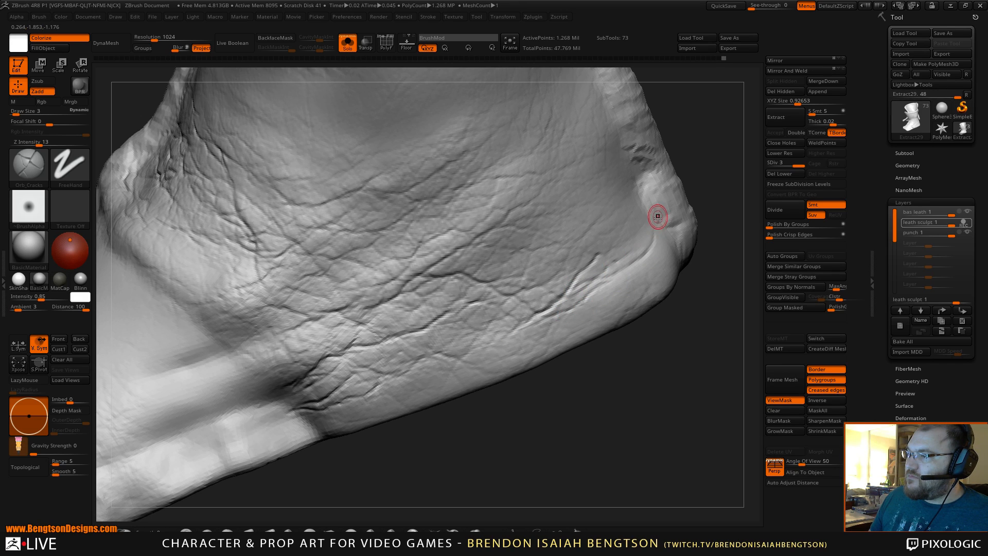
{"action": "left_click_drag", "start_coordinate": [657, 215], "coordinate": [649, 252]}
{"action": "mouse_move", "coordinate": [663, 308]}
{"action": "left_mouse_down"}
{"action": "mouse_move", "coordinate": [584, 426]}
{"action": "mouse_move", "coordinate": [564, 415]}
{"action": "left_mouse_up"}
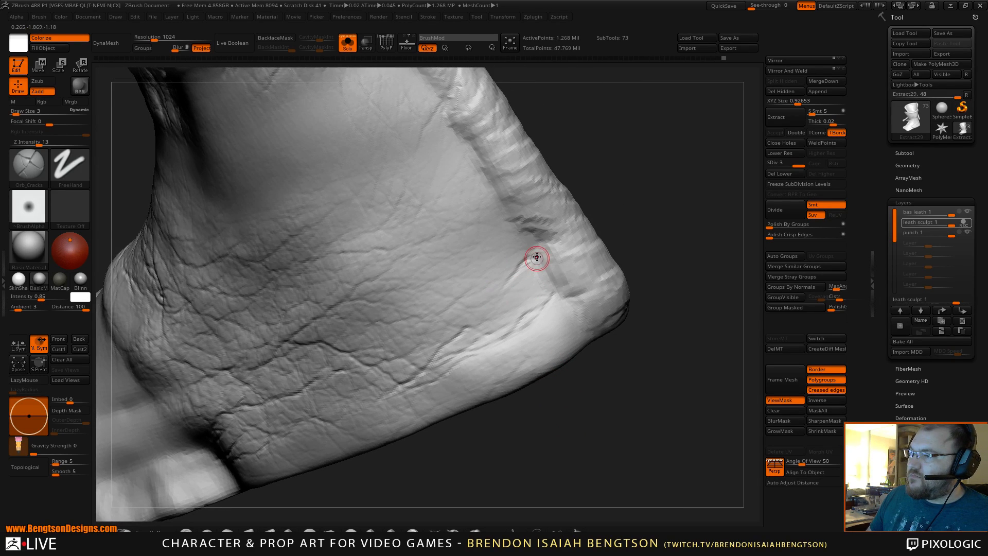
{"action": "left_click_drag", "start_coordinate": [537, 258], "coordinate": [466, 303]}
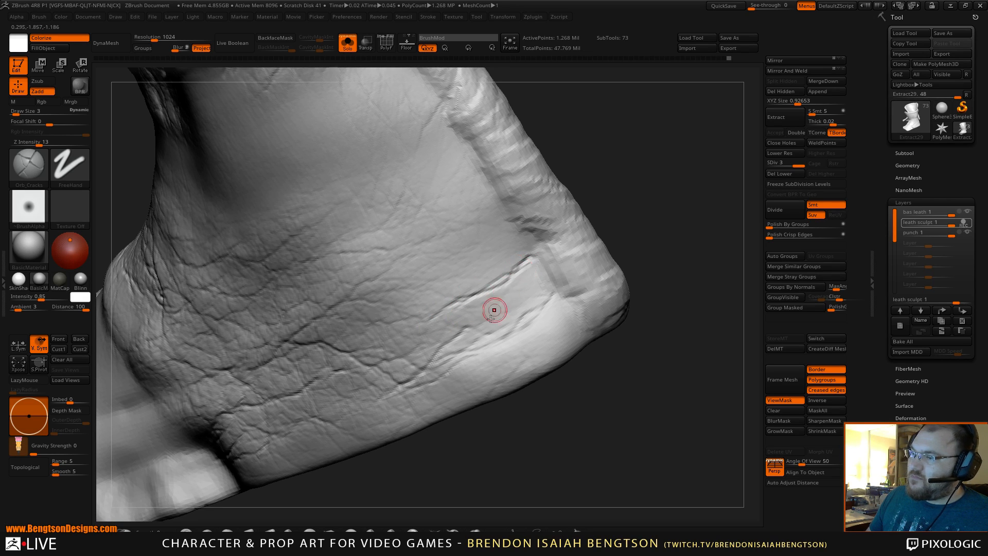
Deepen the upper heel crease and branch secondary cracks beneath it near the rim.
{"action": "left_click_drag", "start_coordinate": [477, 450], "coordinate": [509, 451]}
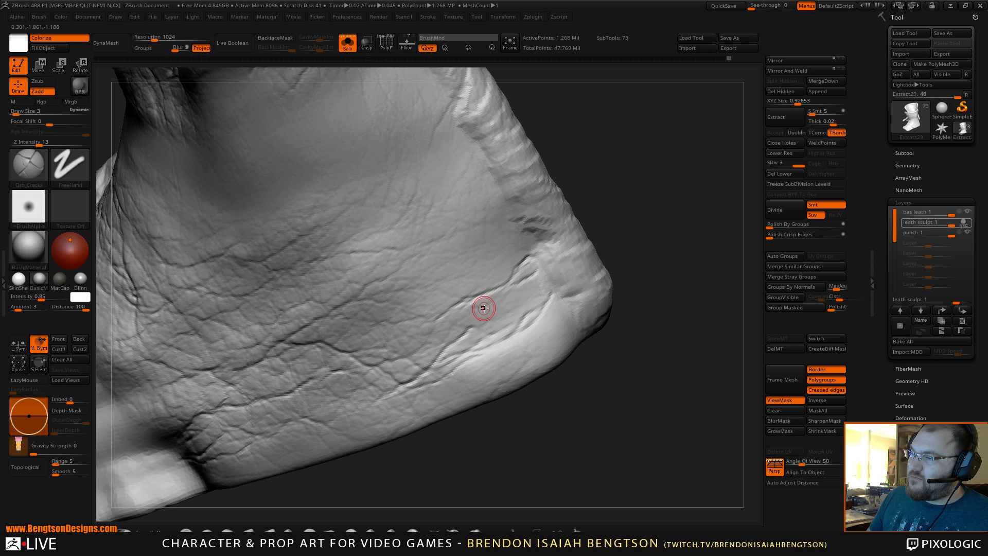
{"action": "left_click_drag", "start_coordinate": [516, 290], "coordinate": [466, 310]}
{"action": "mouse_move", "coordinate": [542, 275]}
{"action": "left_mouse_down"}
{"action": "mouse_move", "coordinate": [489, 307]}
{"action": "mouse_move", "coordinate": [502, 300]}
{"action": "left_mouse_up"}
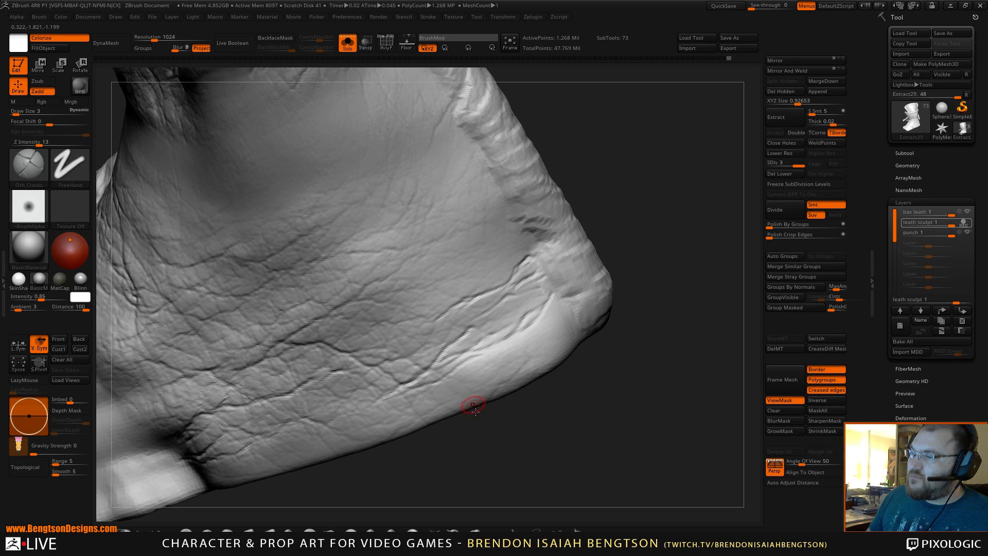
{"action": "mouse_move", "coordinate": [470, 403]}
{"action": "left_mouse_down"}
{"action": "mouse_move", "coordinate": [503, 423]}
{"action": "mouse_move", "coordinate": [504, 442]}
{"action": "mouse_move", "coordinate": [478, 450]}
{"action": "mouse_move", "coordinate": [520, 371]}
{"action": "mouse_move", "coordinate": [591, 404]}
{"action": "mouse_move", "coordinate": [571, 428]}
{"action": "mouse_move", "coordinate": [538, 428]}
{"action": "mouse_move", "coordinate": [558, 369]}
{"action": "left_mouse_up"}
{"action": "left_click_drag", "start_coordinate": [551, 321], "coordinate": [536, 392]}
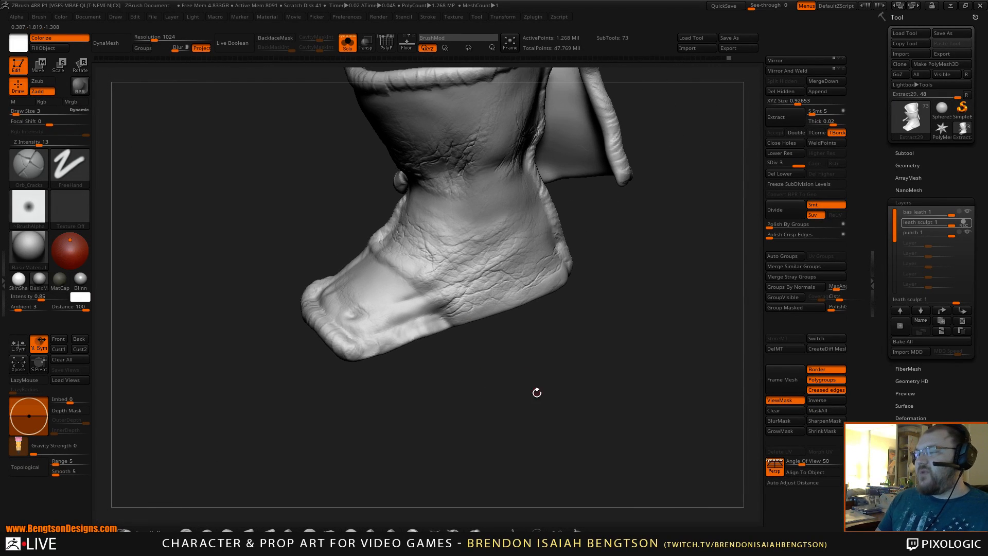
Activate the punch layer and set up the Inflat brush at Draw Size 6 for the front ankle wrinkles.
{"action": "left_click_drag", "start_coordinate": [576, 350], "coordinate": [602, 357]}
{"action": "left_click", "coordinate": [921, 232]}
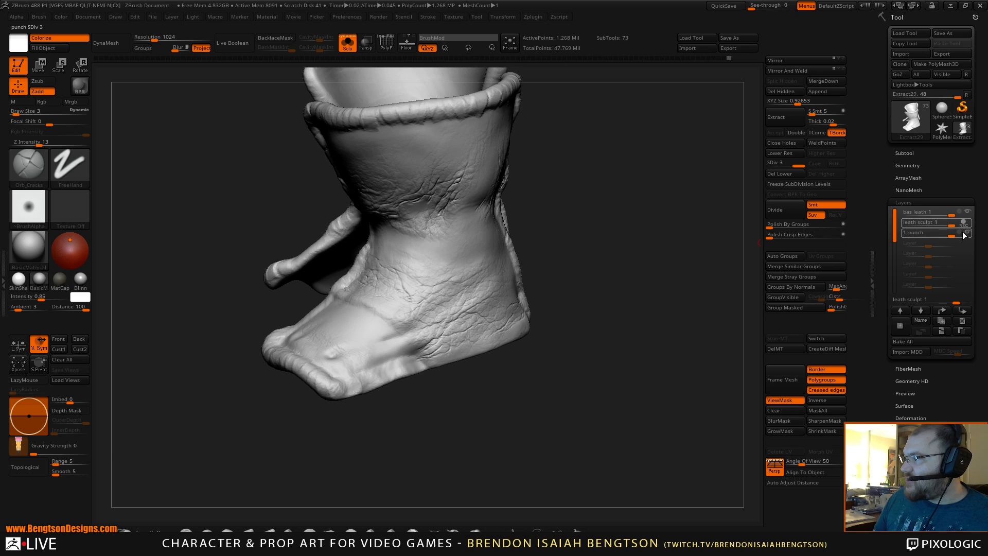
{"action": "left_click_drag", "start_coordinate": [624, 397], "coordinate": [630, 469]}
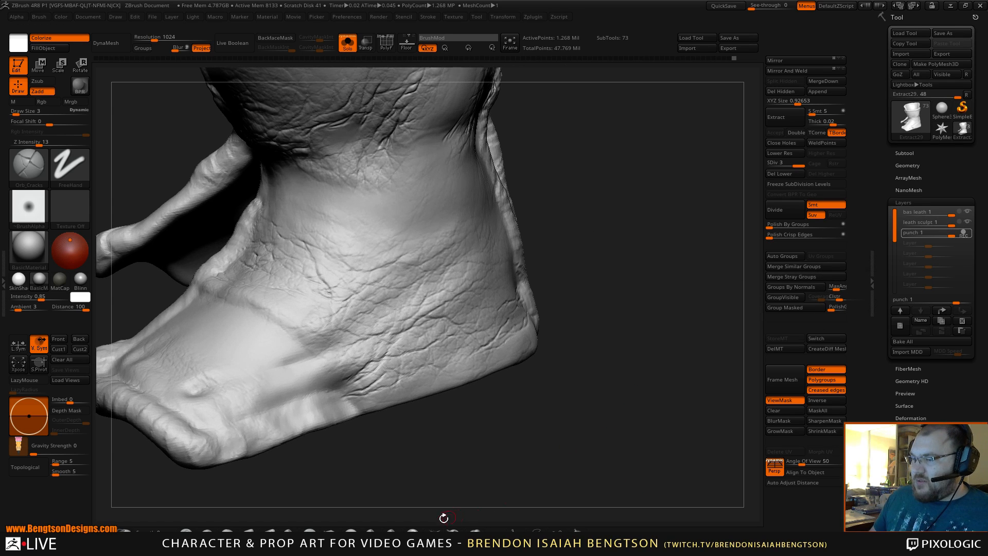
{"action": "key", "text": "space"}
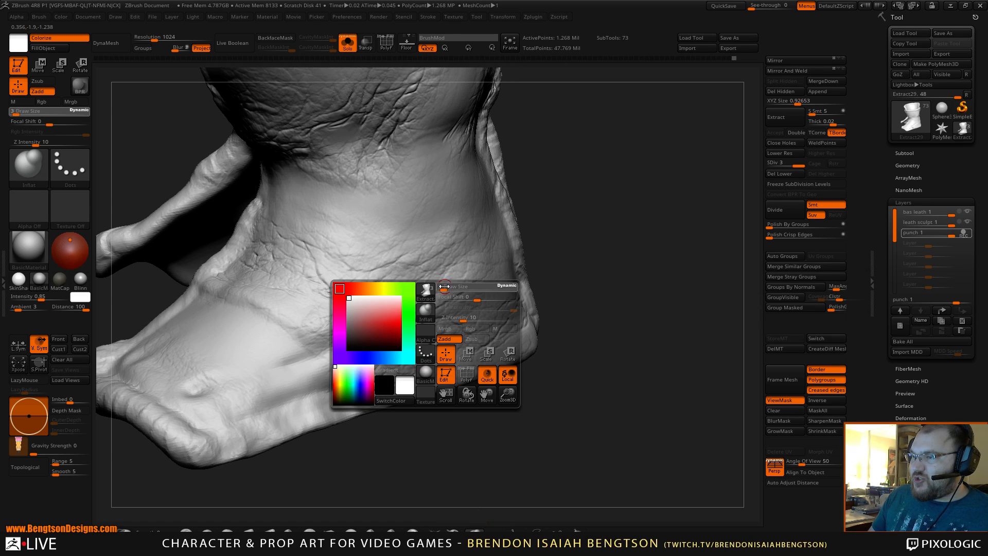
{"action": "left_click_drag", "start_coordinate": [445, 286], "coordinate": [448, 286]}
{"action": "mouse_move", "coordinate": [453, 463]}
{"action": "left_mouse_down"}
{"action": "mouse_move", "coordinate": [450, 432]}
{"action": "mouse_move", "coordinate": [609, 265]}
{"action": "mouse_move", "coordinate": [622, 295]}
{"action": "left_mouse_up"}
{"action": "right_click_drag", "start_coordinate": [622, 295], "coordinate": [632, 297]}
{"action": "mouse_move", "coordinate": [485, 364]}
{"action": "right_mouse_down"}
{"action": "mouse_move", "coordinate": [479, 313]}
{"action": "mouse_move", "coordinate": [455, 288]}
{"action": "mouse_move", "coordinate": [468, 321]}
{"action": "right_mouse_up"}
{"action": "key", "text": "space"}
{"action": "left_click_drag", "start_coordinate": [428, 259], "coordinate": [453, 262]}
{"action": "key", "text": "space"}
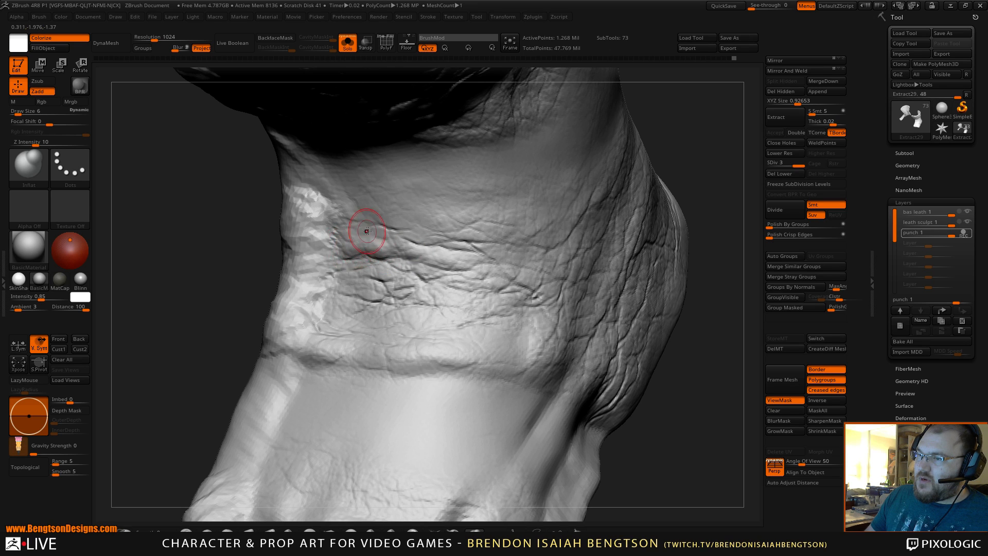
Puff the folds between the front ankle wrinkles with Inflat at Draw Size 3 and show the surrounding straps again.
{"action": "key", "text": "space"}
{"action": "left_click_drag", "start_coordinate": [366, 221], "coordinate": [362, 222]}
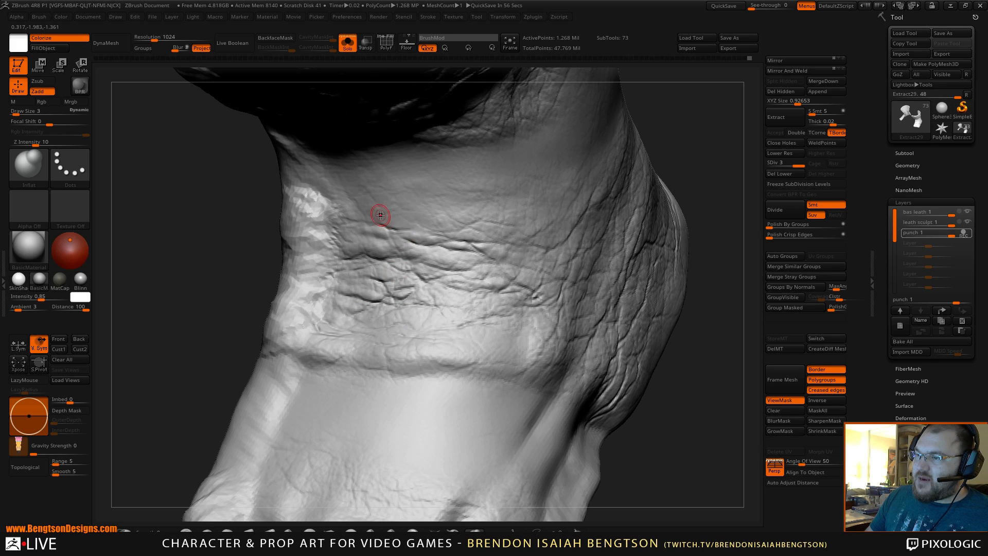
{"action": "key", "text": "alt+s"}
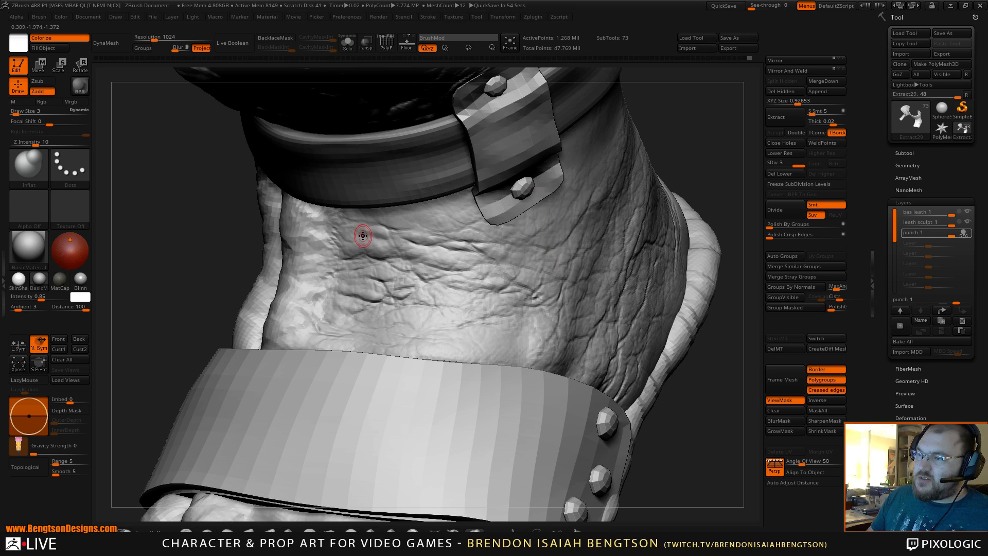
{"action": "left_click_drag", "start_coordinate": [702, 128], "coordinate": [514, 288]}
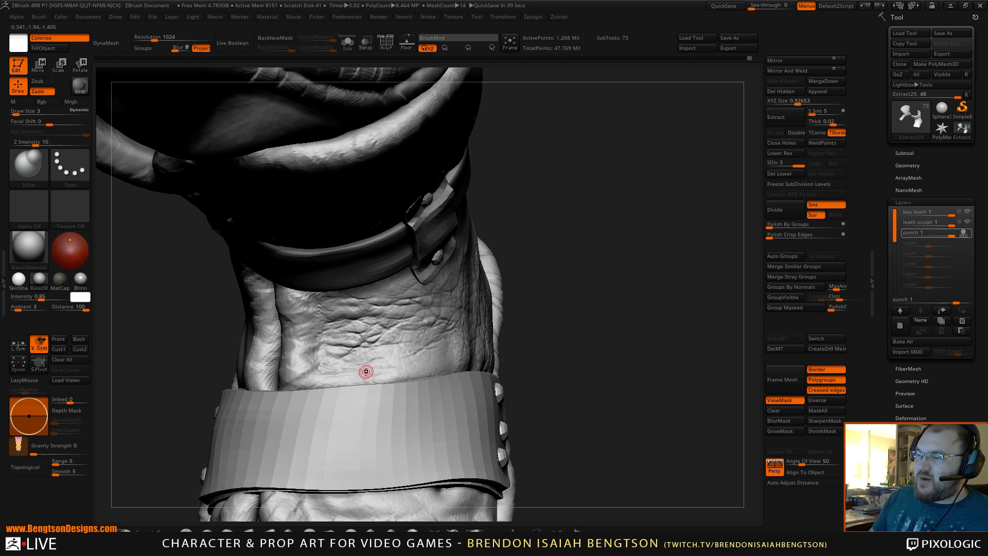
{"action": "left_click_drag", "start_coordinate": [624, 388], "coordinate": [674, 245]}
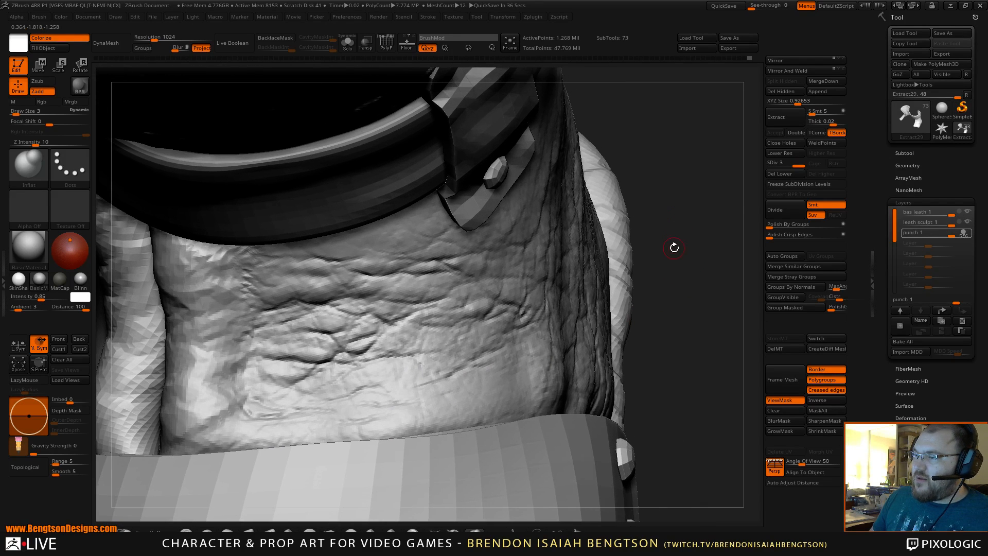
On the leath sculpt layer, carve cracks above the lower strap's side with the Orb_Cracks brush at Draw Size 3.
{"action": "left_click", "coordinate": [949, 224]}
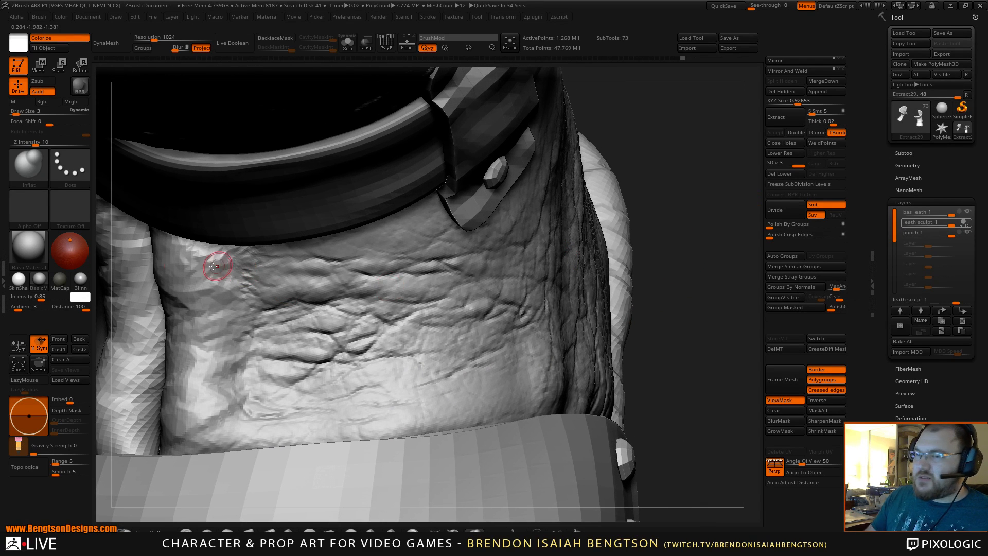
{"action": "left_click", "coordinate": [4, 280]}
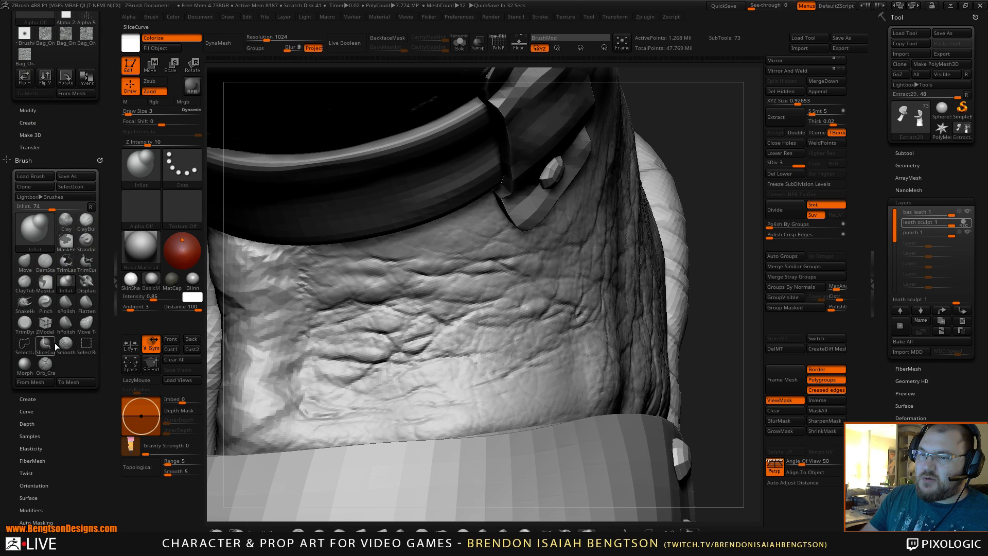
{"action": "left_click", "coordinate": [47, 361]}
{"action": "left_click", "coordinate": [116, 281]}
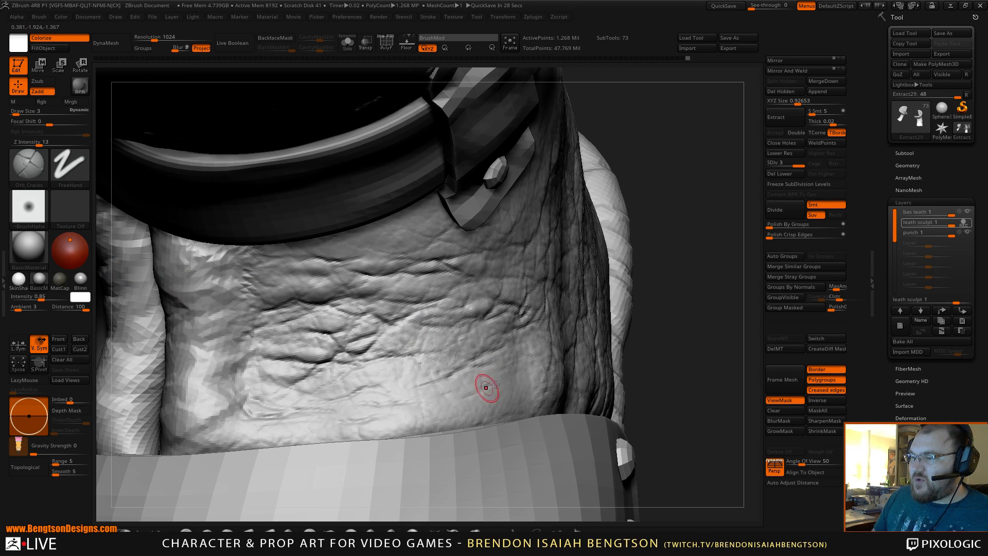
{"action": "left_click_drag", "start_coordinate": [686, 335], "coordinate": [638, 342]}
{"action": "left_click_drag", "start_coordinate": [485, 388], "coordinate": [519, 384]}
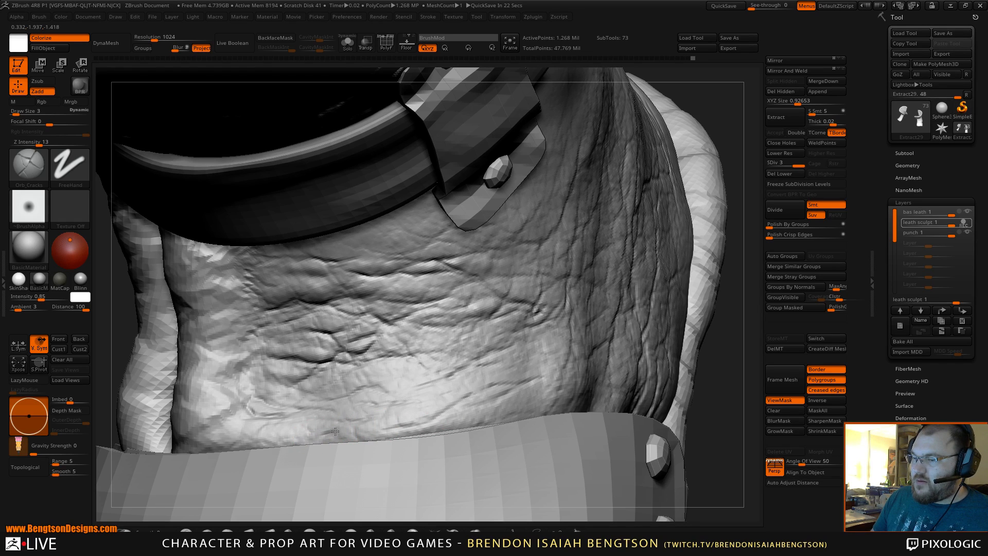
Carve finer cracks along the lower strap's upper edge with Orb_Cracks at Draw Size 2, undoing the last stroke.
{"action": "key", "text": "space"}
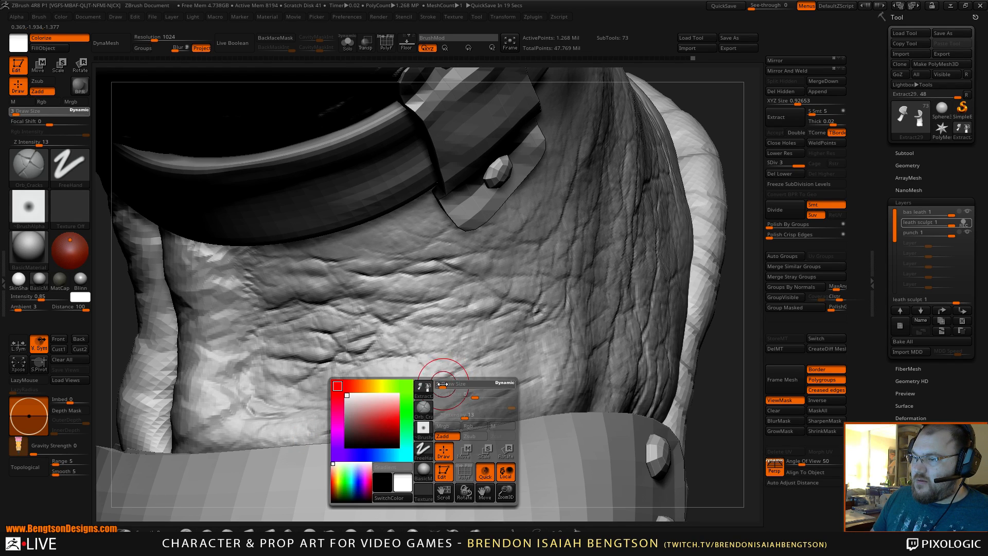
{"action": "left_click_drag", "start_coordinate": [442, 384], "coordinate": [441, 384]}
{"action": "right_click_drag", "start_coordinate": [564, 315], "coordinate": [569, 341]}
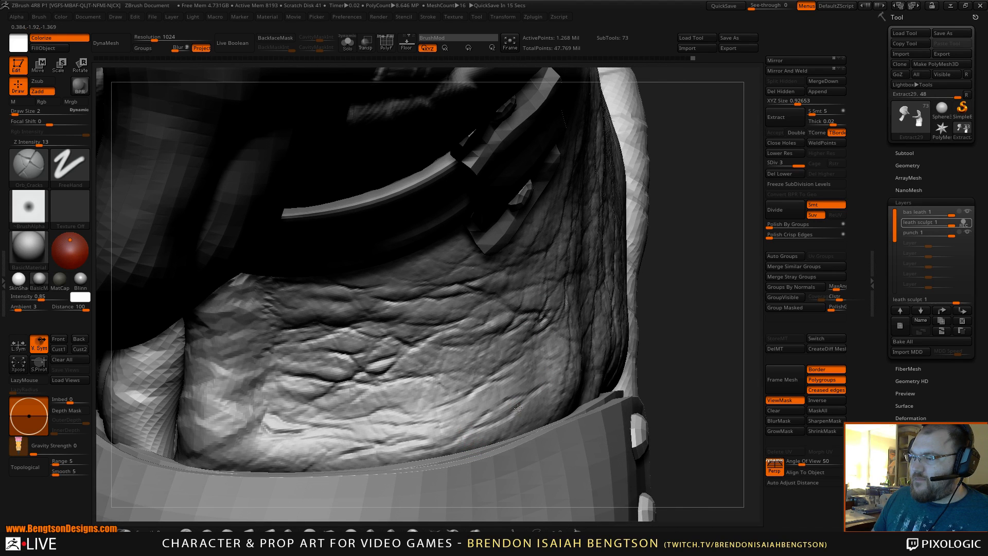
{"action": "mouse_move", "coordinate": [708, 343]}
{"action": "right_mouse_down"}
{"action": "mouse_move", "coordinate": [709, 314]}
{"action": "mouse_move", "coordinate": [547, 323]}
{"action": "right_mouse_up"}
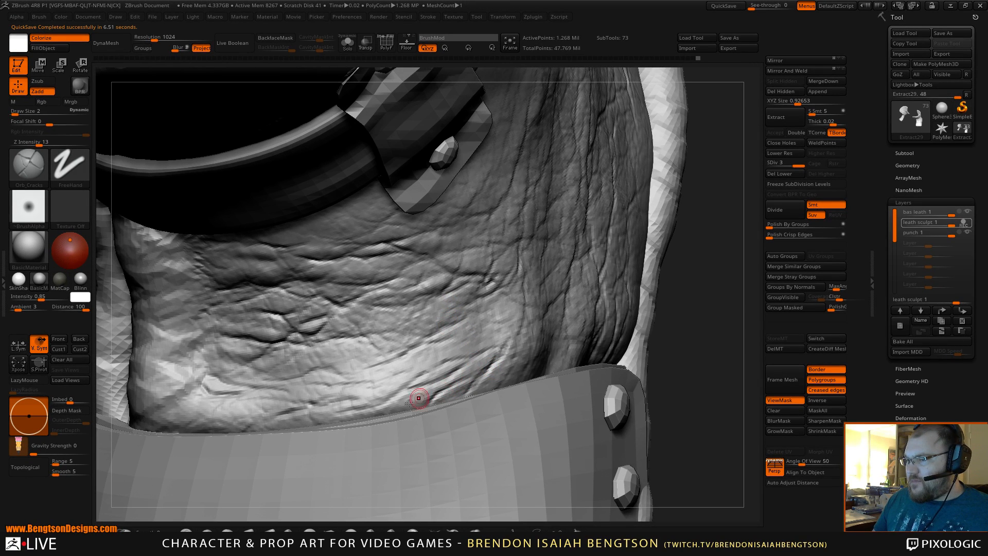
{"action": "left_click_drag", "start_coordinate": [389, 407], "coordinate": [354, 412]}
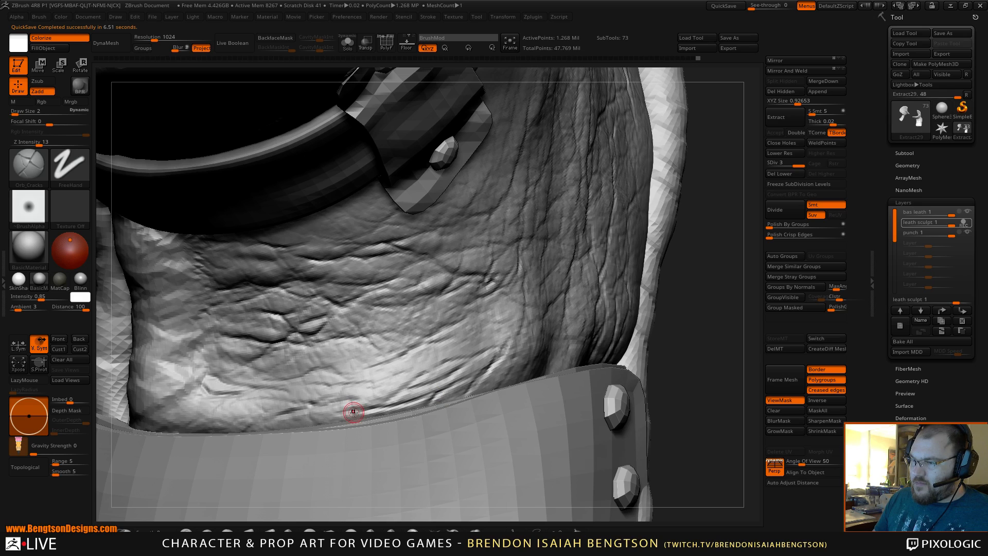
{"action": "key", "text": "ctrl+z"}
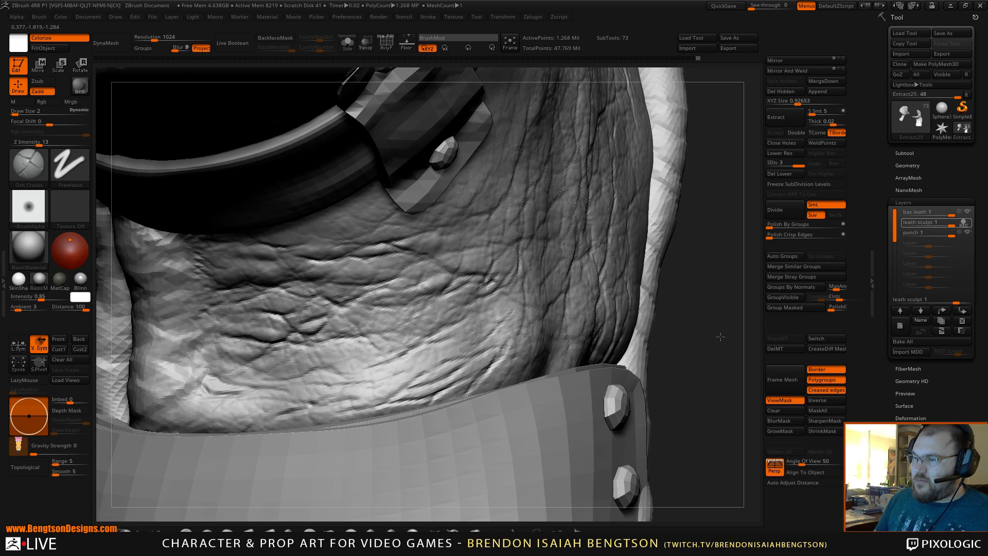
{"action": "left_click_drag", "start_coordinate": [721, 336], "coordinate": [710, 113], "text": "alt"}
{"action": "left_click_drag", "start_coordinate": [631, 330], "coordinate": [639, 376]}
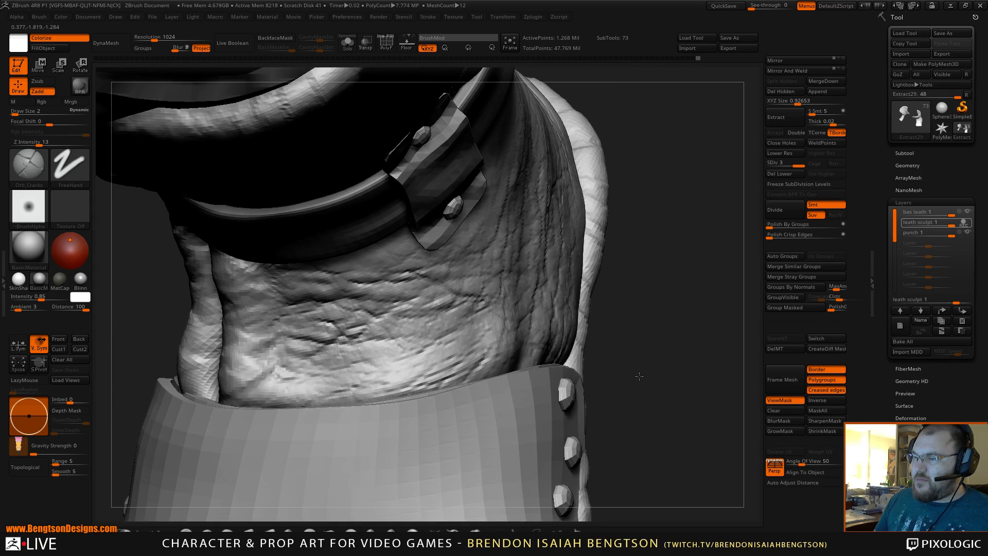
Activate the punch layer and puff the folds above the lower strap's front with the Inflat brush at Draw Size 2.
{"action": "key", "text": "ctrl"}
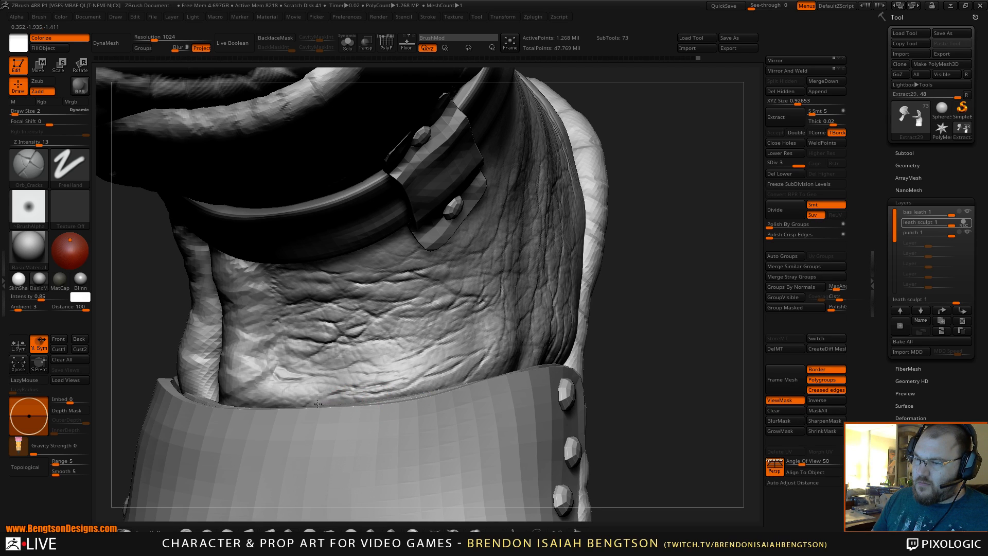
{"action": "mouse_move", "coordinate": [678, 333]}
{"action": "left_mouse_down"}
{"action": "mouse_move", "coordinate": [686, 298]}
{"action": "mouse_move", "coordinate": [697, 315]}
{"action": "mouse_move", "coordinate": [586, 304]}
{"action": "left_mouse_up"}
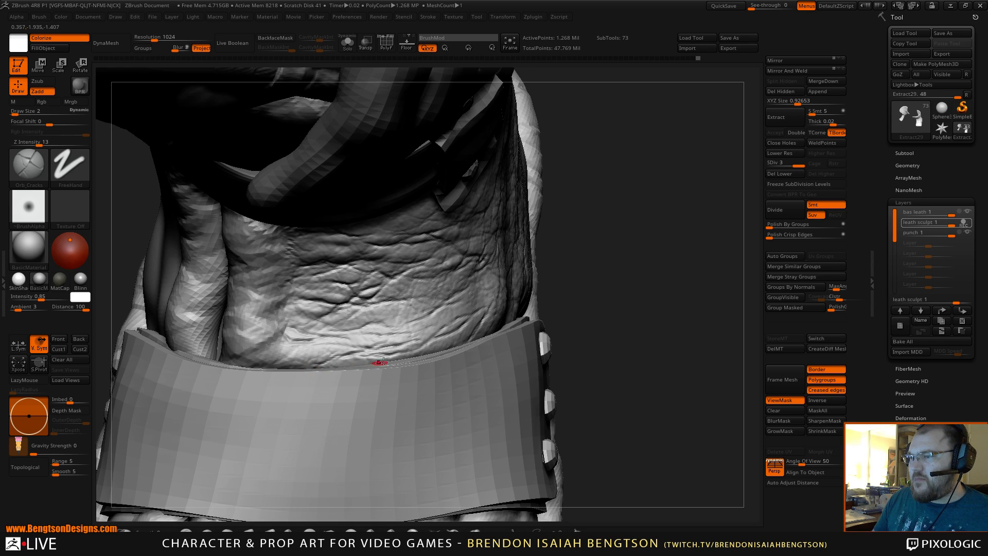
{"action": "left_click_drag", "start_coordinate": [564, 303], "coordinate": [445, 353]}
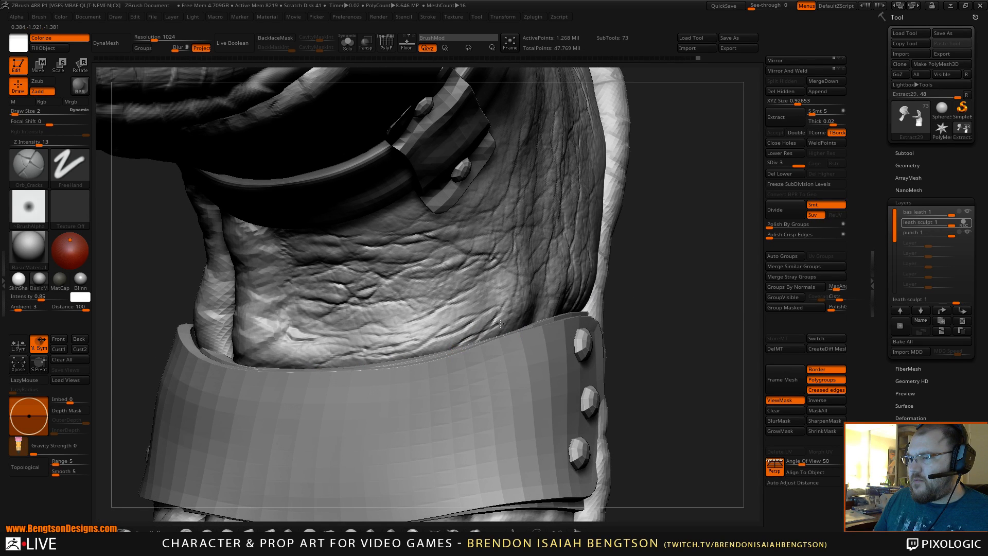
{"action": "left_click_drag", "start_coordinate": [692, 352], "coordinate": [710, 181], "text": "alt"}
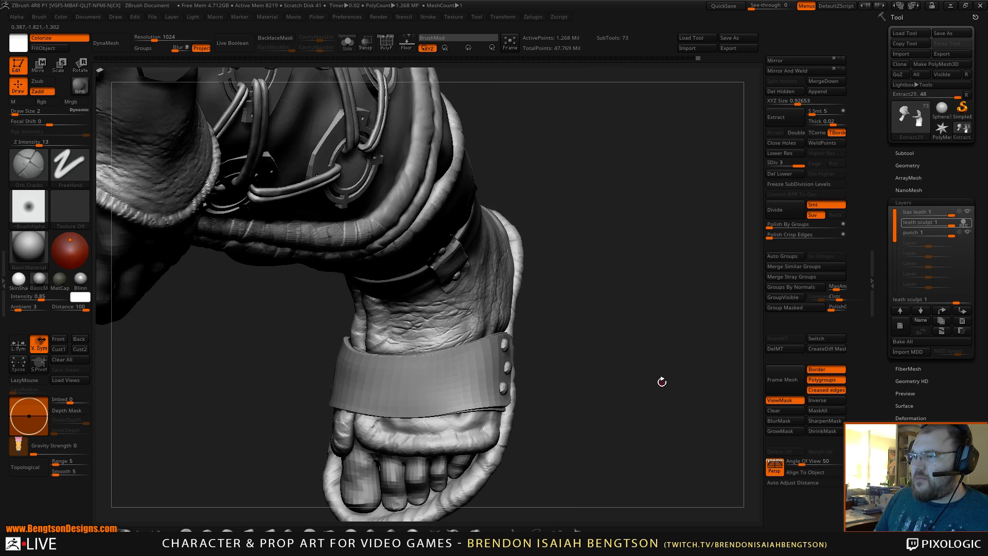
{"action": "left_click_drag", "start_coordinate": [662, 381], "coordinate": [734, 279]}
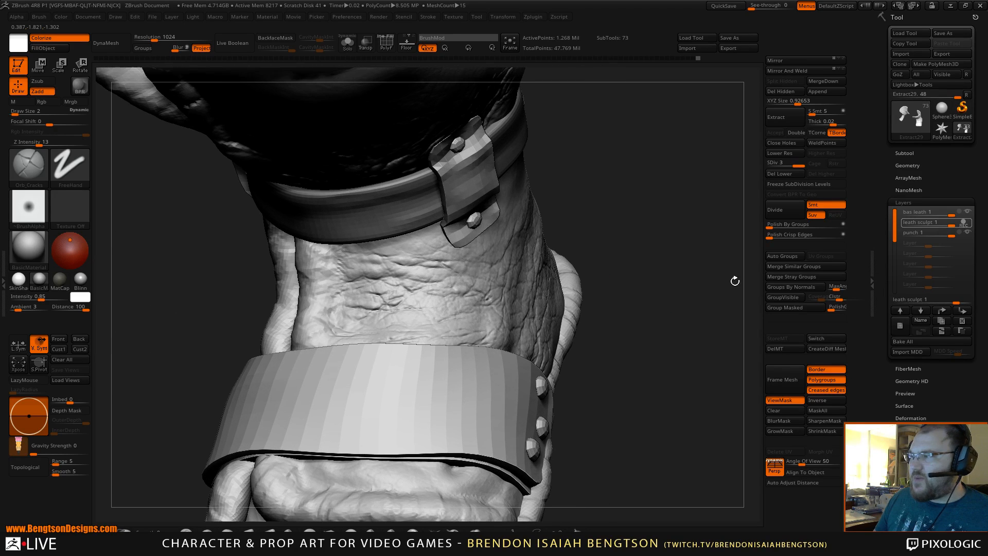
{"action": "left_click", "coordinate": [958, 232]}
{"action": "left_click", "coordinate": [476, 530]}
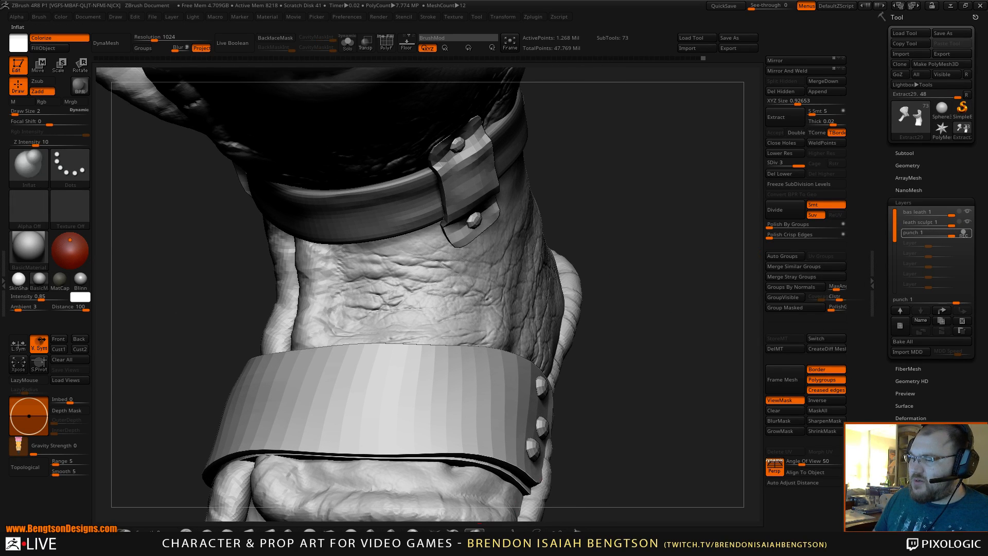
{"action": "mouse_move", "coordinate": [659, 388]}
{"action": "left_mouse_down", "text": "alt"}
{"action": "mouse_move", "coordinate": [702, 393]}
{"action": "mouse_move", "coordinate": [699, 430]}
{"action": "left_mouse_up", "text": "alt"}
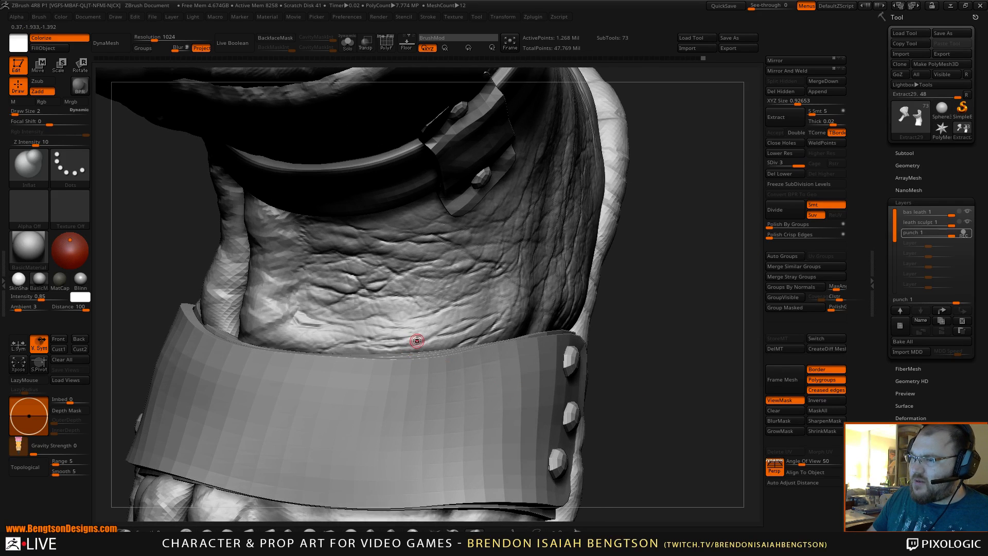
{"action": "left_click_drag", "start_coordinate": [415, 342], "coordinate": [398, 345]}
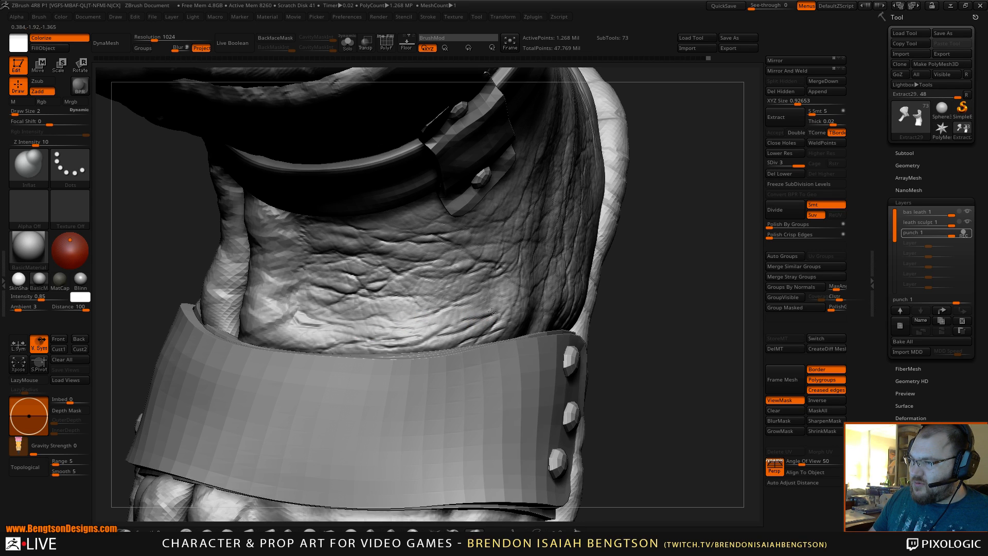
Puff the front ankle folds along the lower strap's upper edge with Inflat at Draw Size 3.
{"action": "left_click_drag", "start_coordinate": [660, 322], "coordinate": [626, 351]}
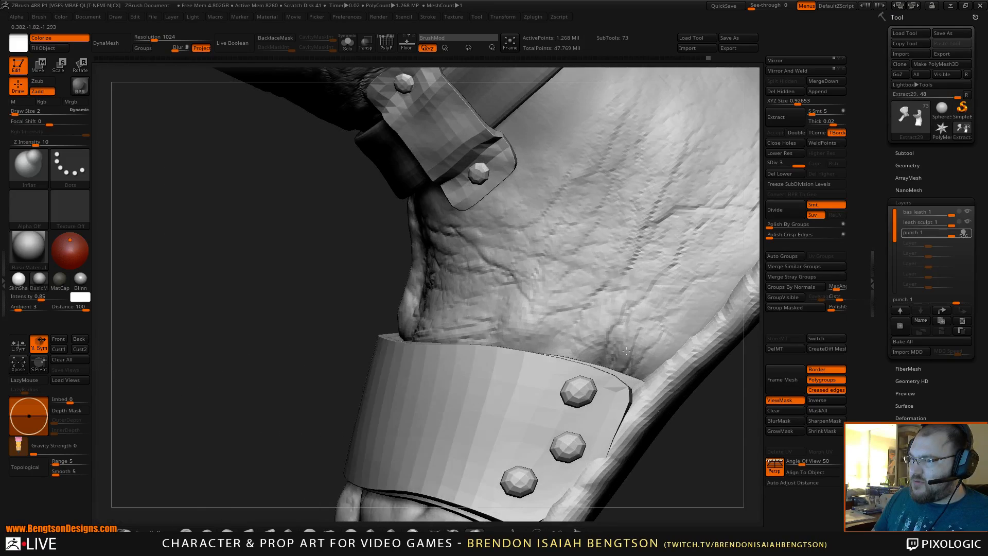
{"action": "left_click_drag", "start_coordinate": [350, 250], "coordinate": [385, 337]}
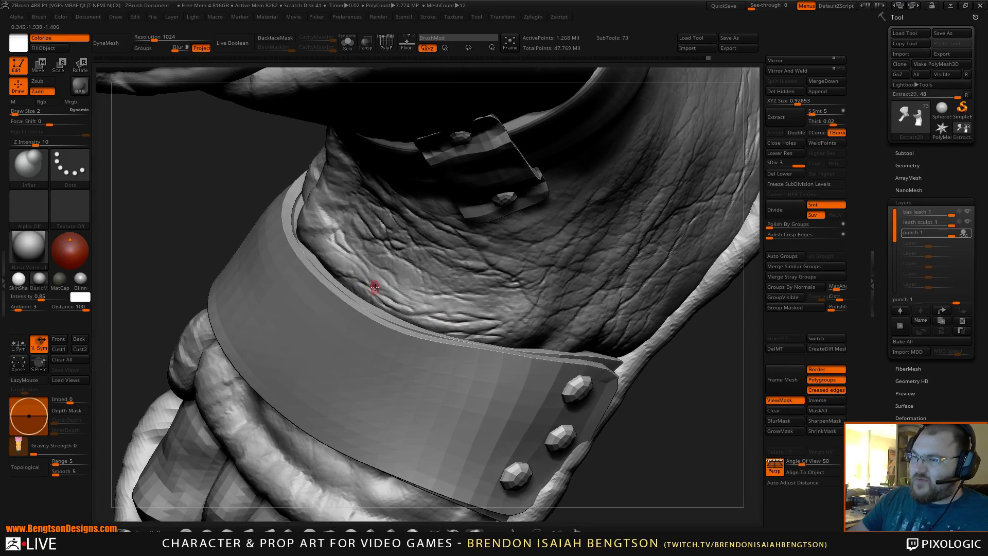
{"action": "key", "text": "space"}
{"action": "left_click_drag", "start_coordinate": [380, 289], "coordinate": [383, 287]}
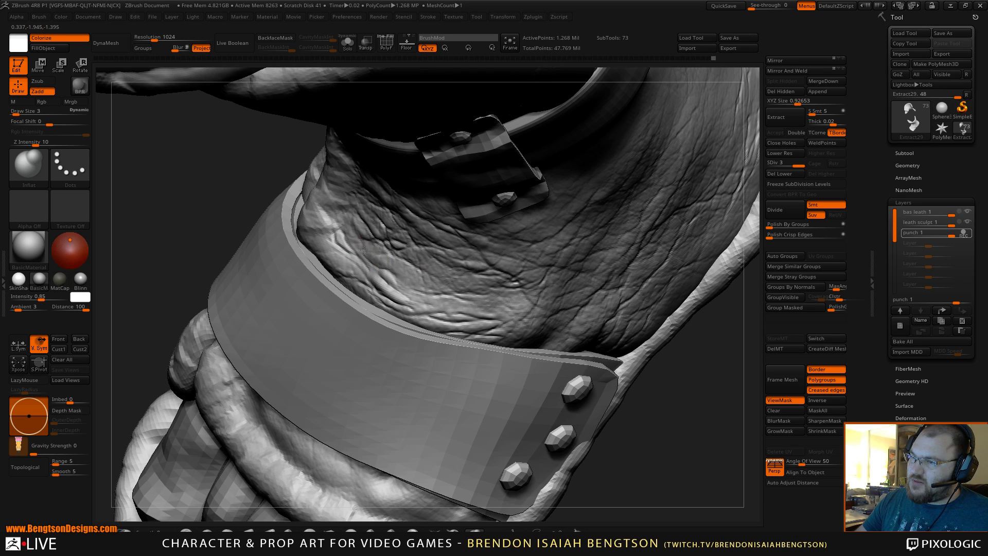
{"action": "left_click_drag", "start_coordinate": [366, 256], "coordinate": [374, 255]}
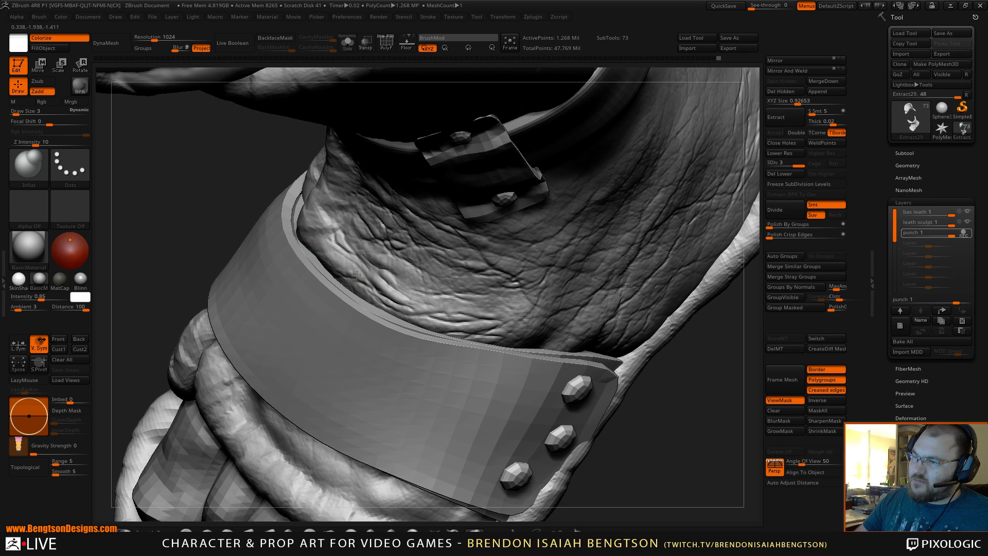
{"action": "left_click_drag", "start_coordinate": [347, 266], "coordinate": [353, 271]}
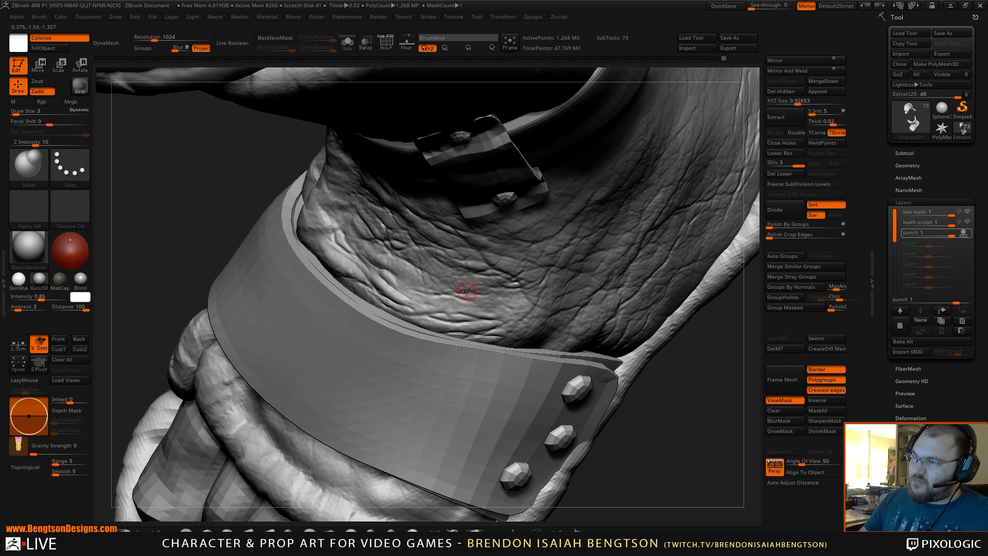
Puff the folds on the ankle's side, behind the riveted strap end and above the sole, with Inflat at Draw Size 5.
{"action": "left_click_drag", "start_coordinate": [681, 423], "coordinate": [477, 349]}
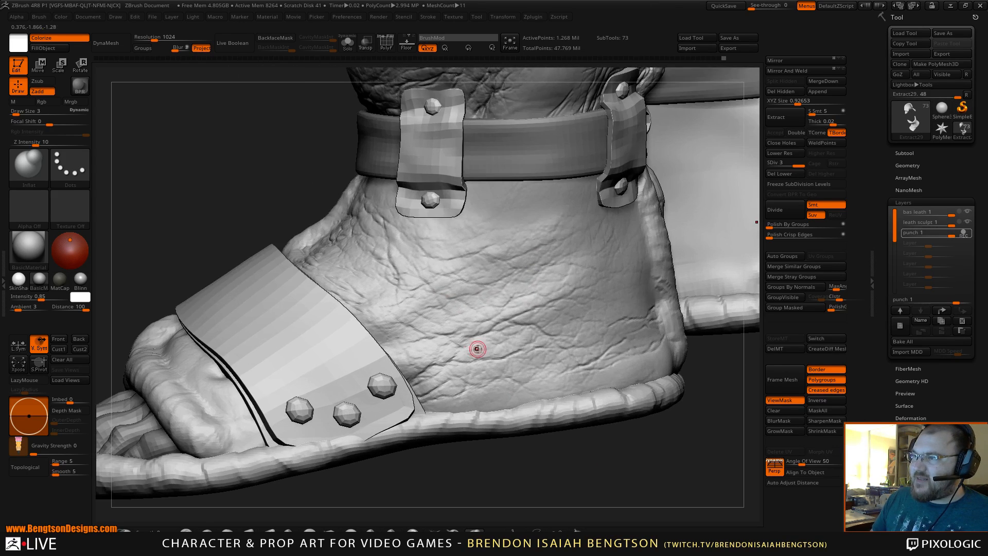
{"action": "left_click_drag", "start_coordinate": [450, 379], "coordinate": [450, 393], "text": "alt"}
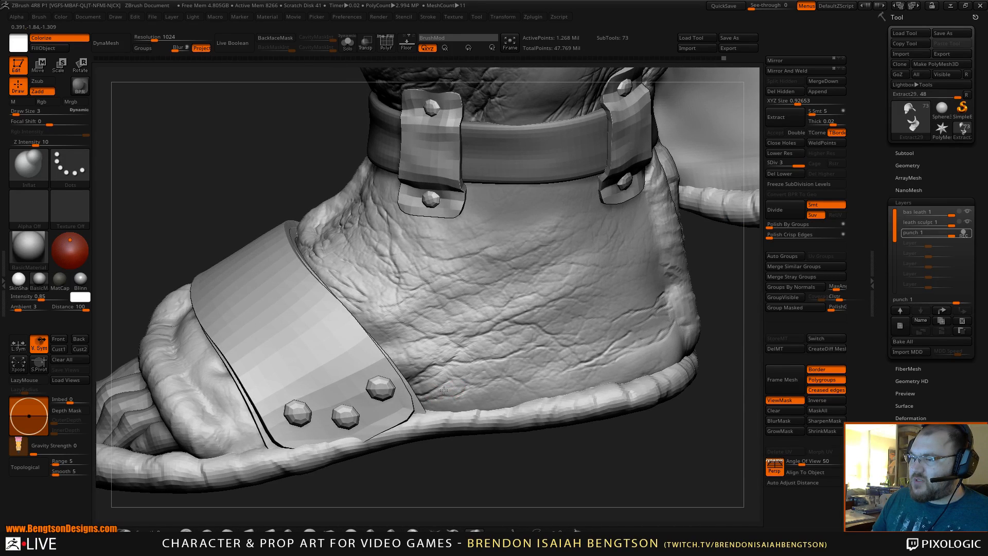
{"action": "key", "text": "space"}
{"action": "key", "text": "space"}
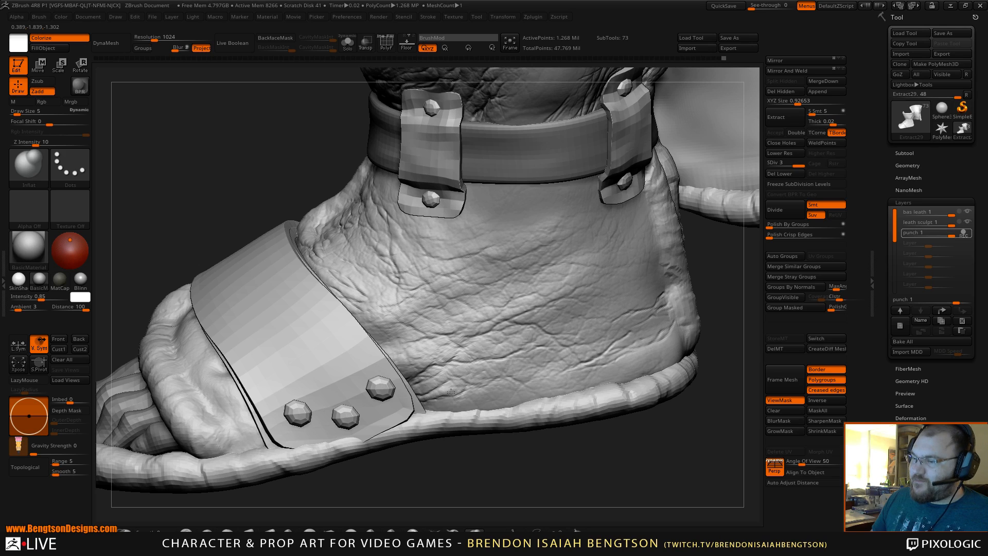
{"action": "left_click_drag", "start_coordinate": [420, 400], "coordinate": [418, 388]}
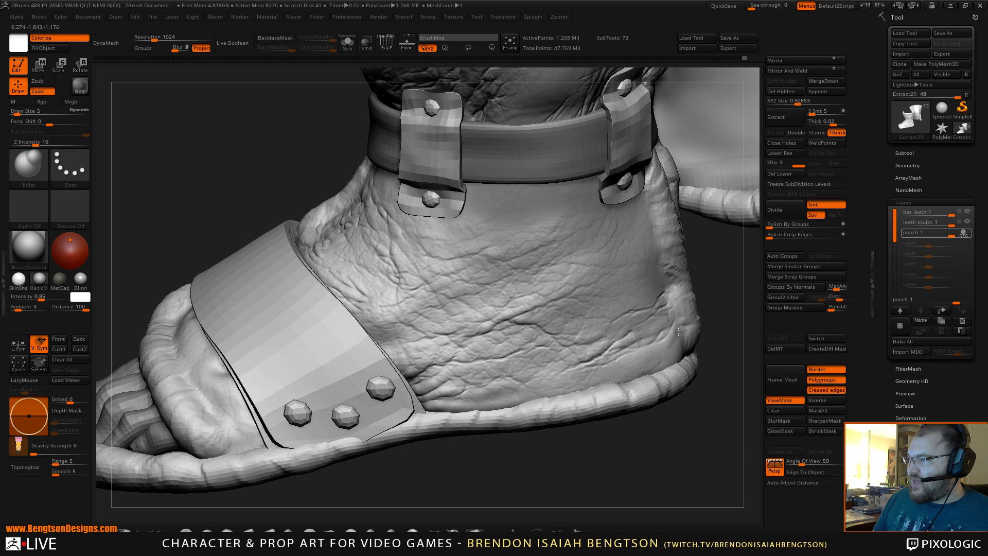
Puff the folds on the rear side of the ankle toward the heel with Inflat at Draw Size 5.
{"action": "left_click_drag", "start_coordinate": [678, 332], "coordinate": [665, 344]}
{"action": "left_click_drag", "start_coordinate": [608, 371], "coordinate": [620, 365]}
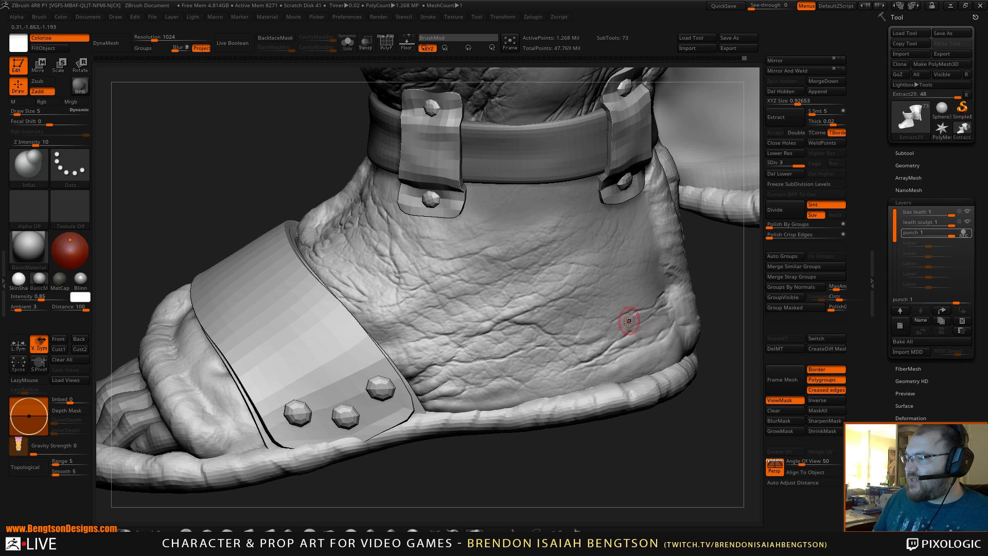
{"action": "mouse_move", "coordinate": [645, 314]}
{"action": "left_mouse_down"}
{"action": "mouse_move", "coordinate": [592, 329]}
{"action": "mouse_move", "coordinate": [667, 285]}
{"action": "left_mouse_up"}
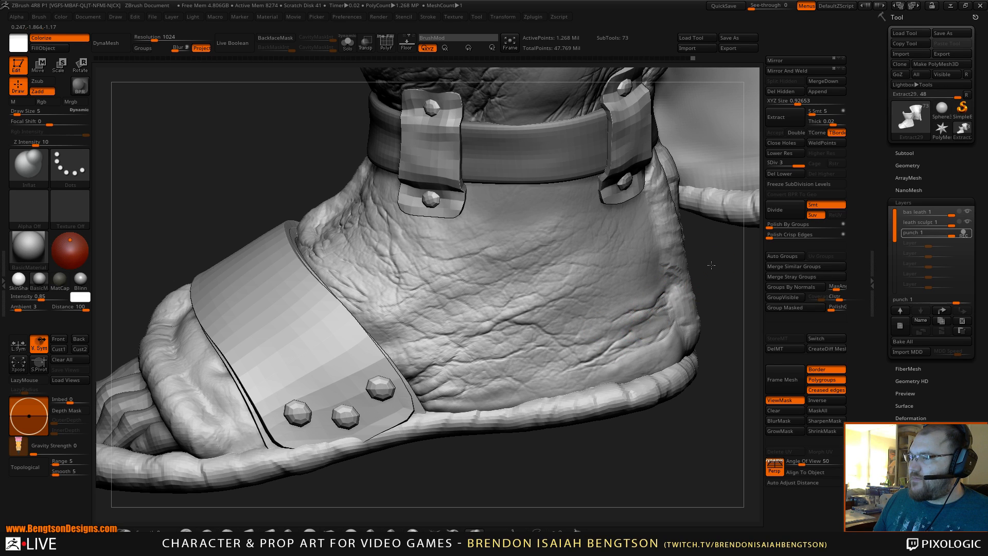
{"action": "left_click_drag", "start_coordinate": [712, 268], "coordinate": [673, 322], "text": "alt"}
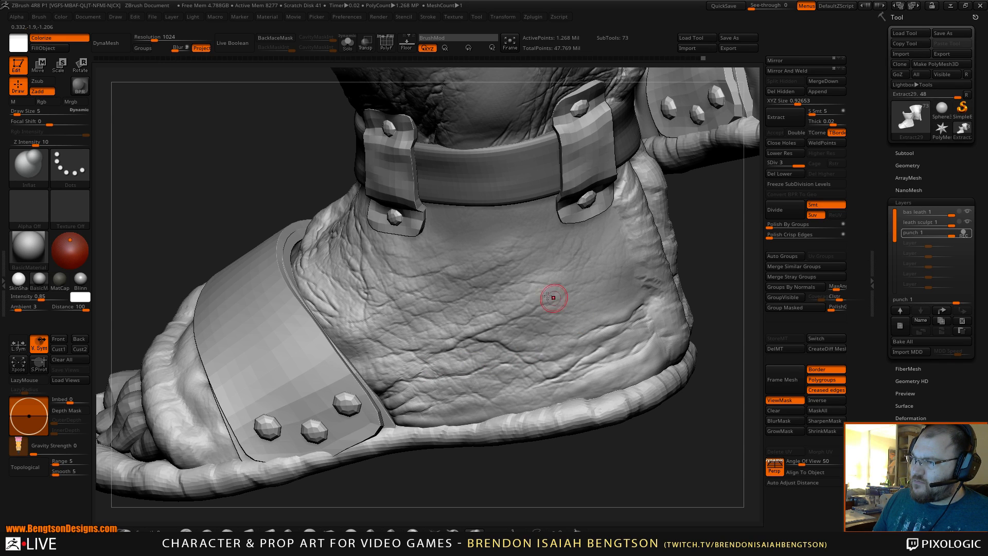
Examine the sculpted leather on the ankle cuffs of both legs from the side and the front.
{"action": "left_click_drag", "start_coordinate": [531, 486], "coordinate": [592, 381], "text": "alt"}
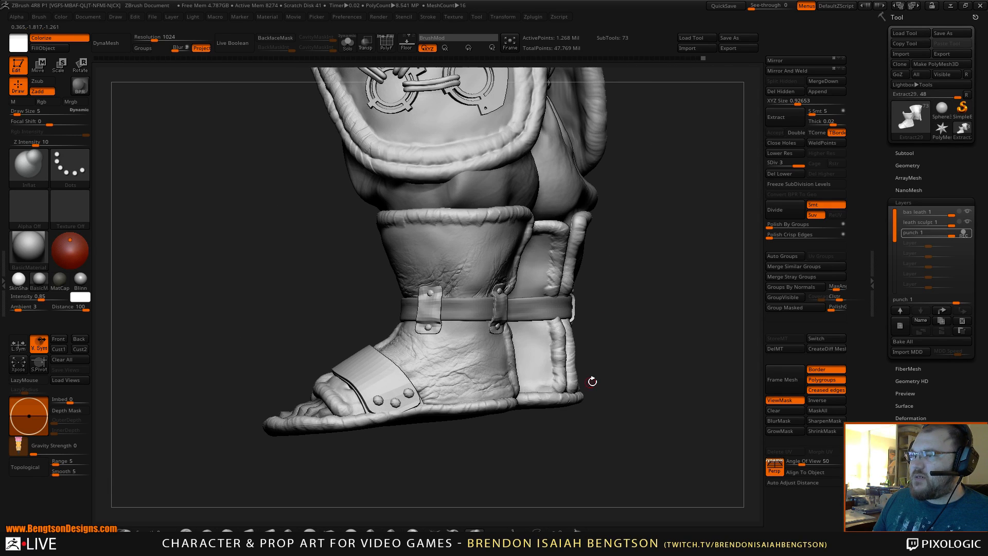
{"action": "left_click_drag", "start_coordinate": [614, 421], "coordinate": [487, 271]}
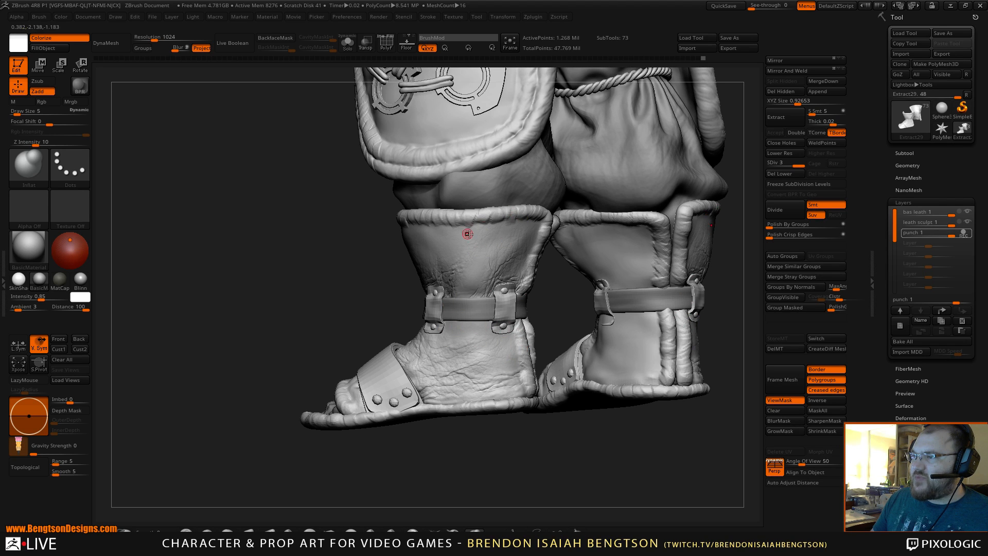
{"action": "left_click_drag", "start_coordinate": [311, 312], "coordinate": [457, 228]}
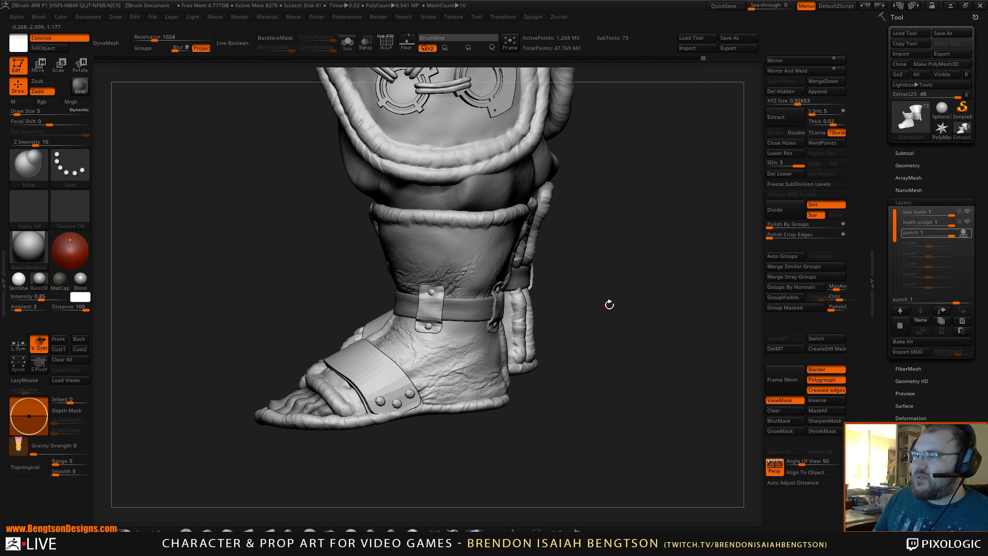
{"action": "mouse_move", "coordinate": [609, 305]}
{"action": "left_mouse_down"}
{"action": "mouse_move", "coordinate": [594, 278]}
{"action": "mouse_move", "coordinate": [588, 298]}
{"action": "mouse_move", "coordinate": [566, 297]}
{"action": "left_mouse_up"}
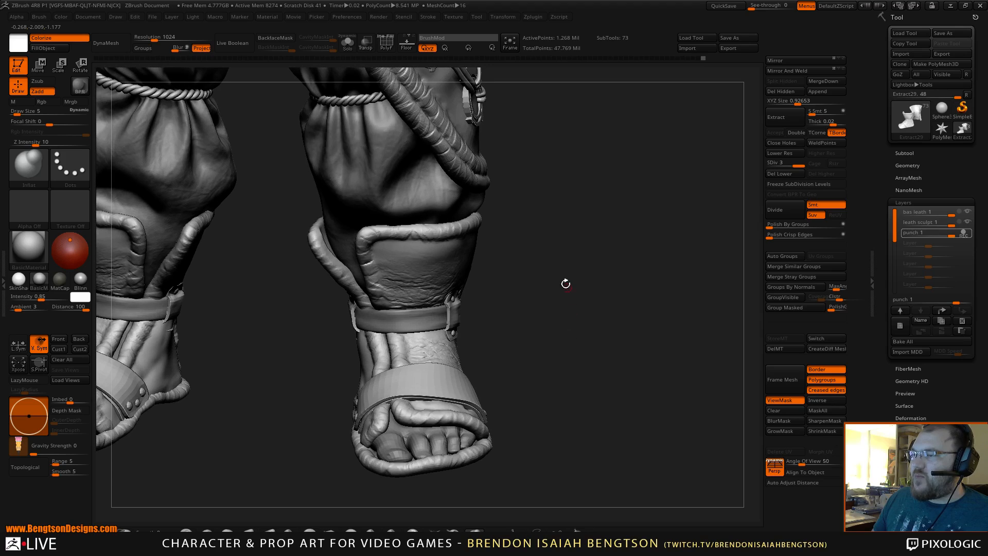
{"action": "left_click_drag", "start_coordinate": [606, 327], "coordinate": [605, 303]}
{"action": "left_click_drag", "start_coordinate": [611, 392], "coordinate": [592, 257]}
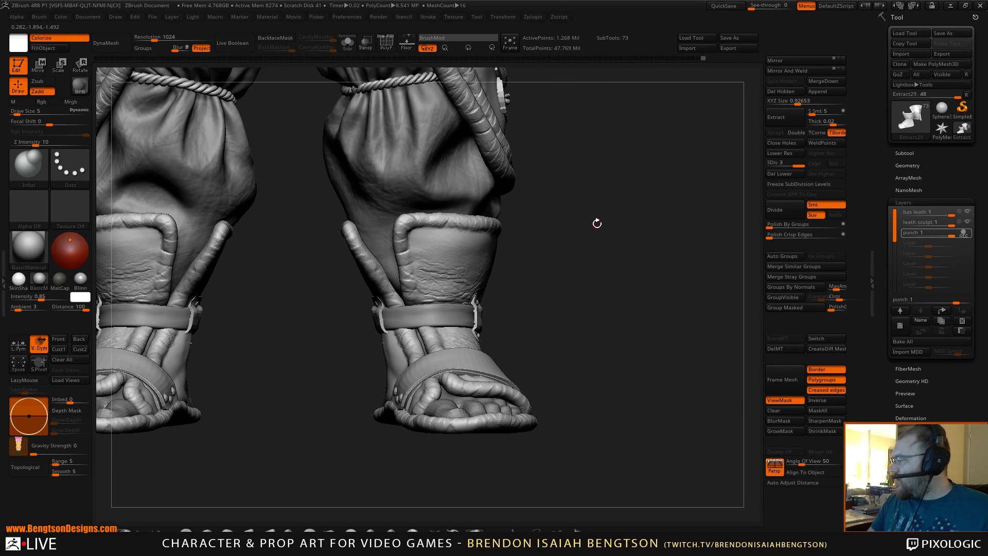
{"action": "left_click_drag", "start_coordinate": [620, 247], "coordinate": [693, 304]}
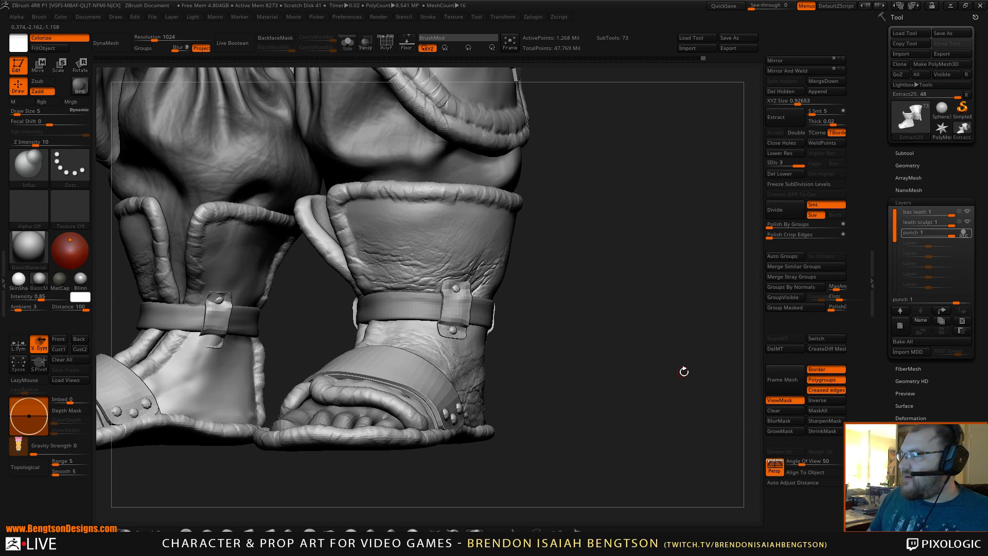
{"action": "left_click_drag", "start_coordinate": [683, 371], "coordinate": [723, 319]}
Add a new sculpt layer to the cuffs and name it Seam.
{"action": "left_click", "coordinate": [900, 326]}
{"action": "left_click", "coordinate": [920, 320]}
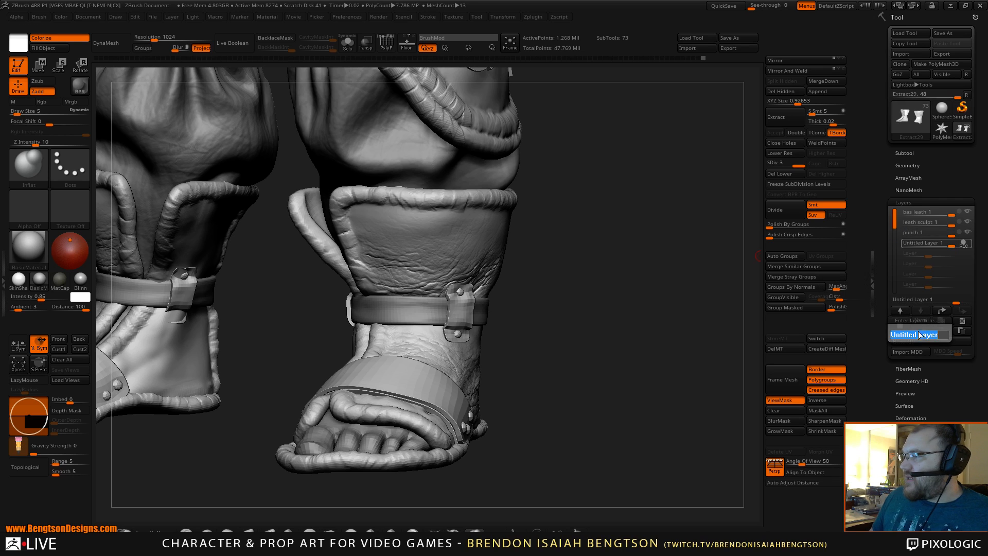
{"action": "type", "text": "Seam"}
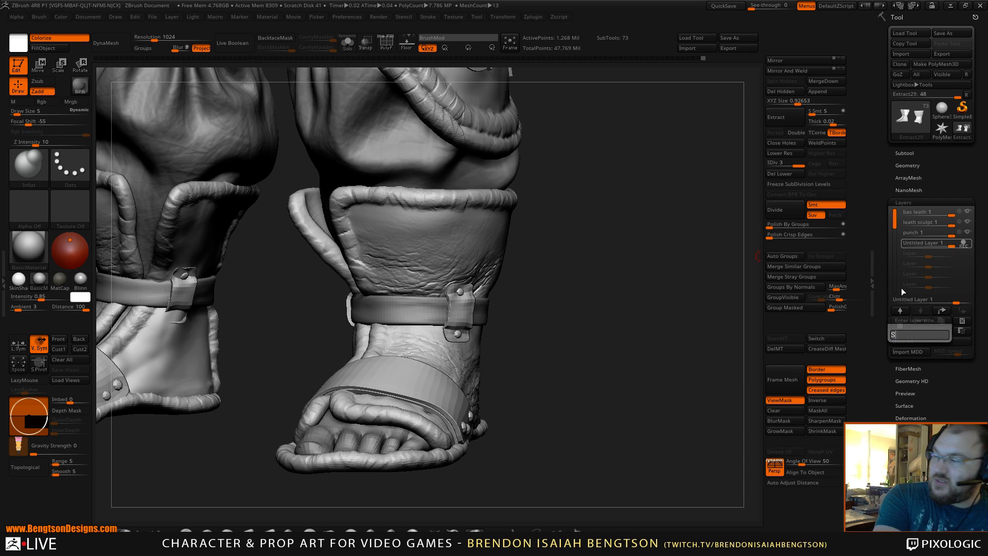
{"action": "key", "text": "Return"}
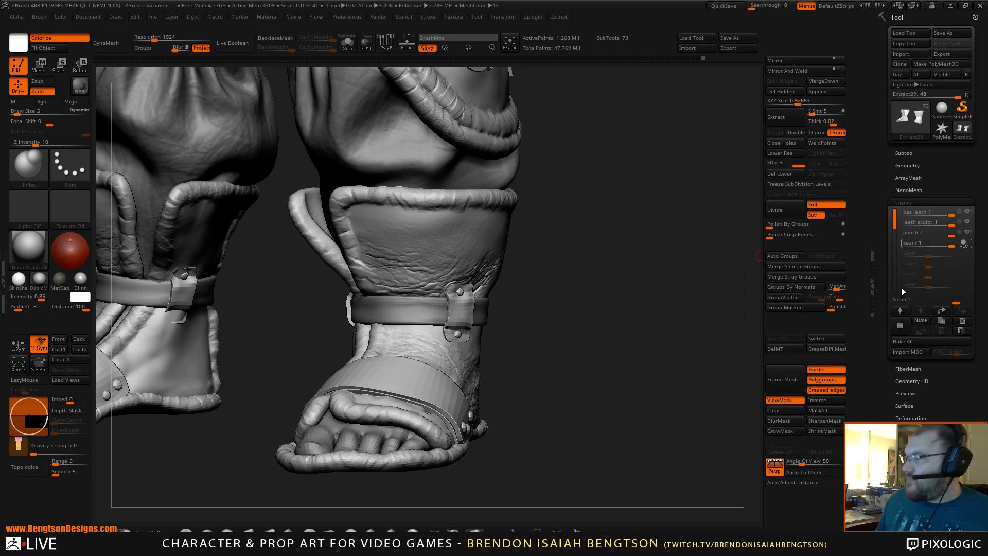
Isolate the cuffs and set up the Orb_Cracks brush at Draw Size 17 for the upper rim.
{"action": "key", "text": "shift+s"}
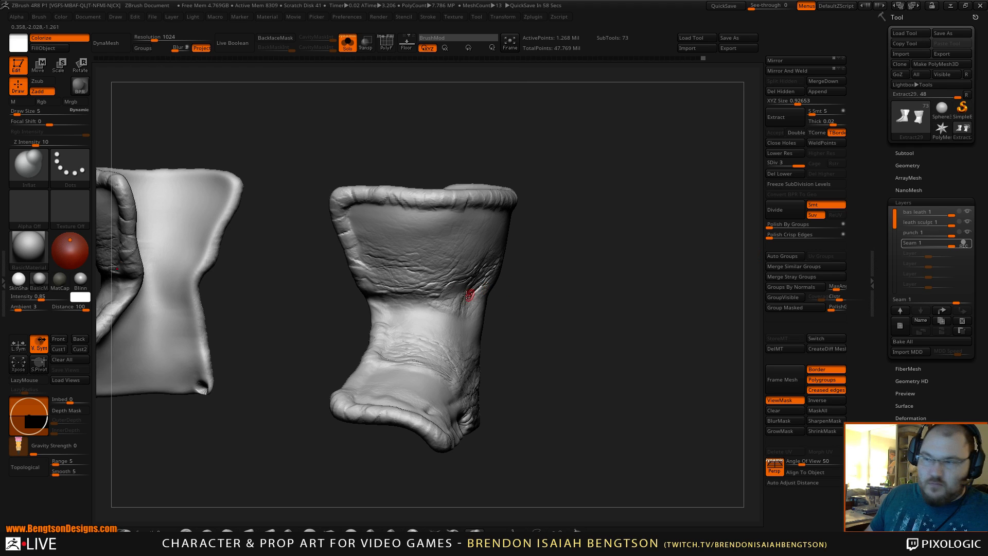
{"action": "key", "text": "space"}
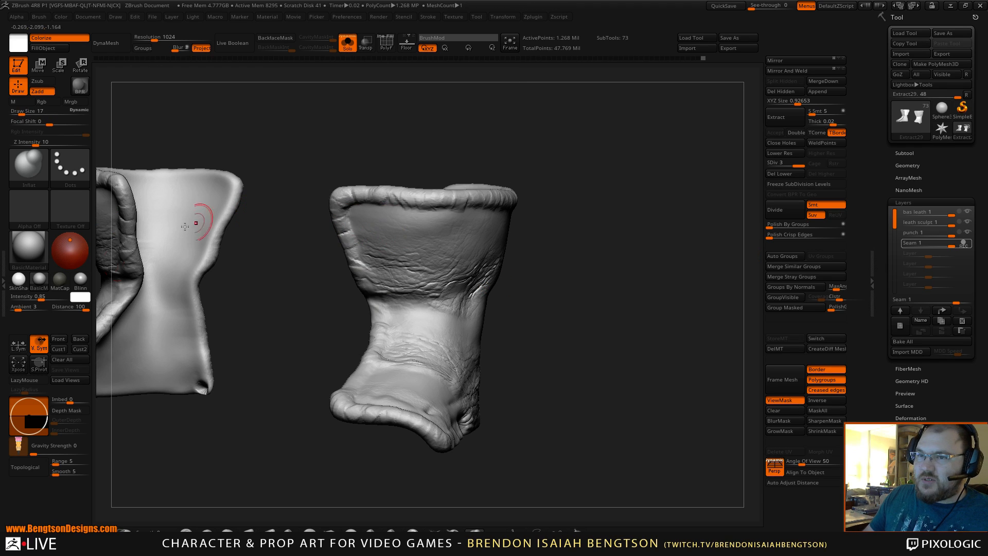
{"action": "left_click", "coordinate": [3, 273]}
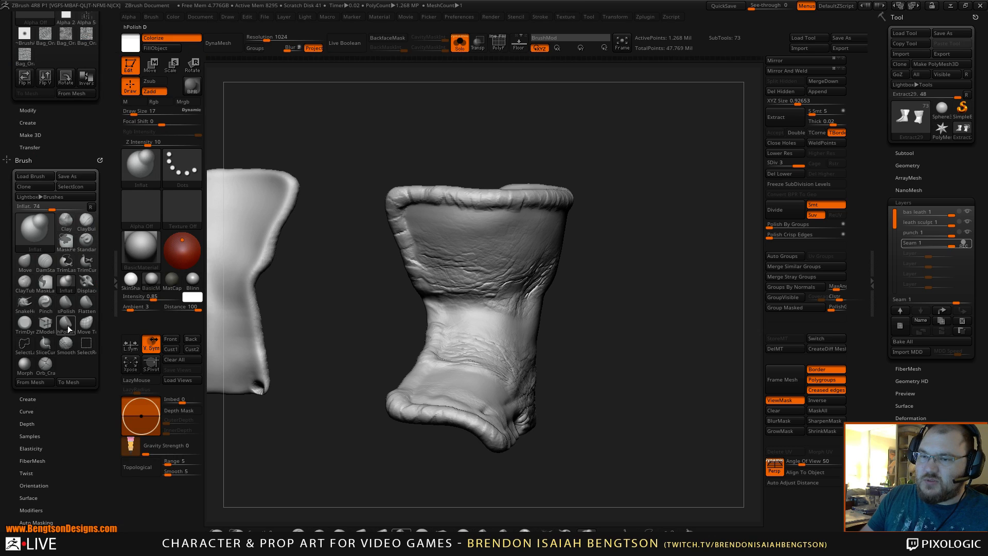
{"action": "left_click", "coordinate": [49, 364]}
{"action": "mouse_move", "coordinate": [602, 243]}
{"action": "left_mouse_down"}
{"action": "mouse_move", "coordinate": [600, 229]}
{"action": "mouse_move", "coordinate": [515, 216]}
{"action": "left_mouse_up"}
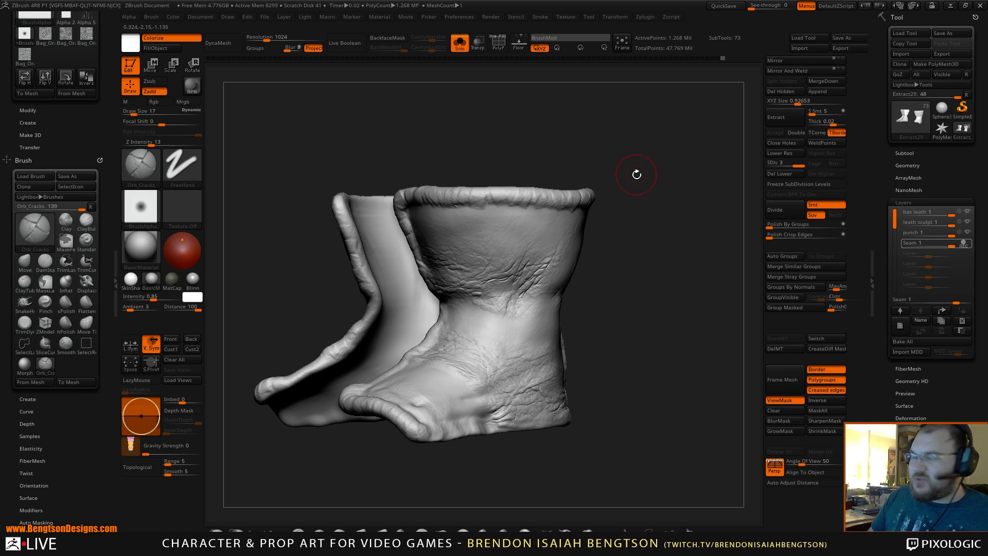
Carve a seam beneath the cuff's upper rim with the DamStandard brush at Draw Size 17.
{"action": "key", "text": "b"}
{"action": "key", "text": "d"}
{"action": "key", "text": "s"}
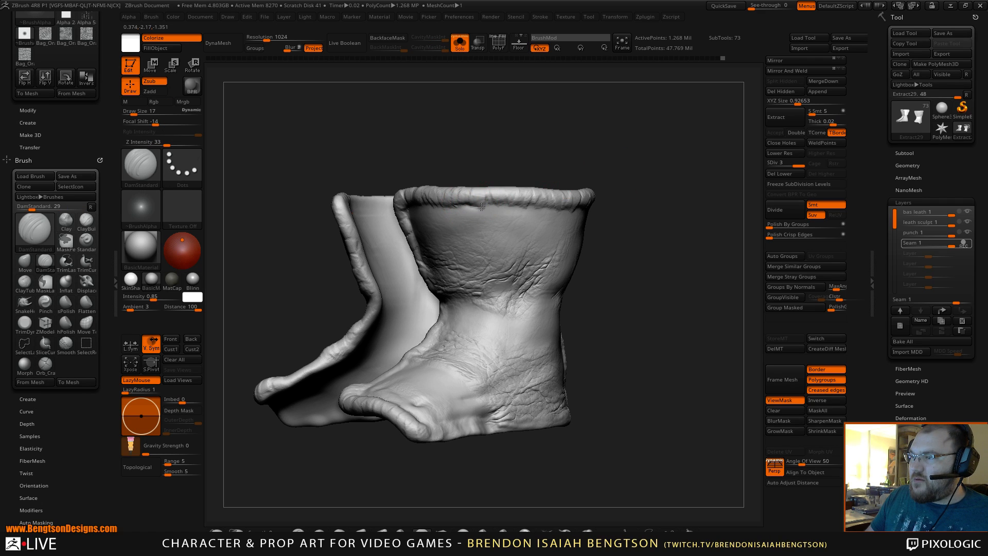
{"action": "left_click_drag", "start_coordinate": [505, 207], "coordinate": [523, 206]}
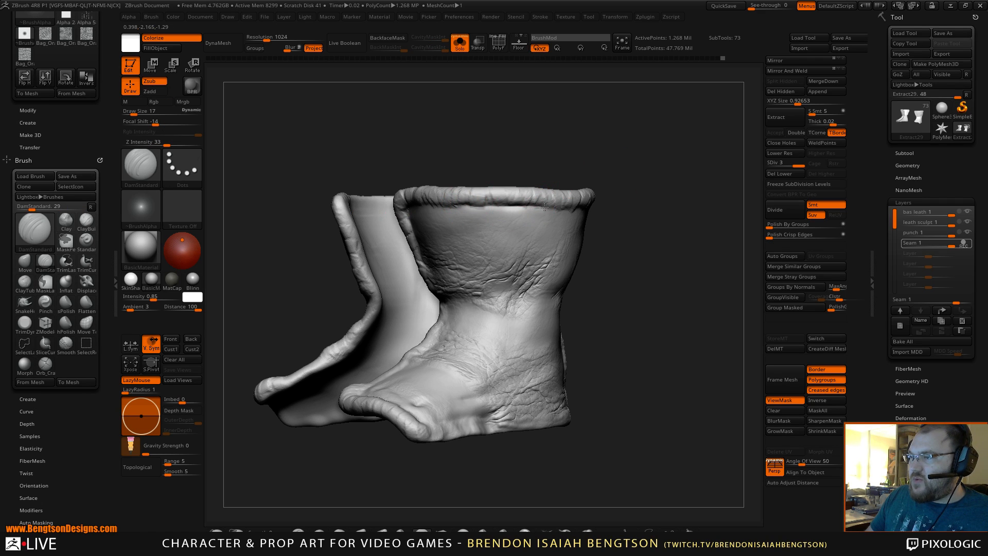
{"action": "left_click_drag", "start_coordinate": [661, 198], "coordinate": [579, 200]}
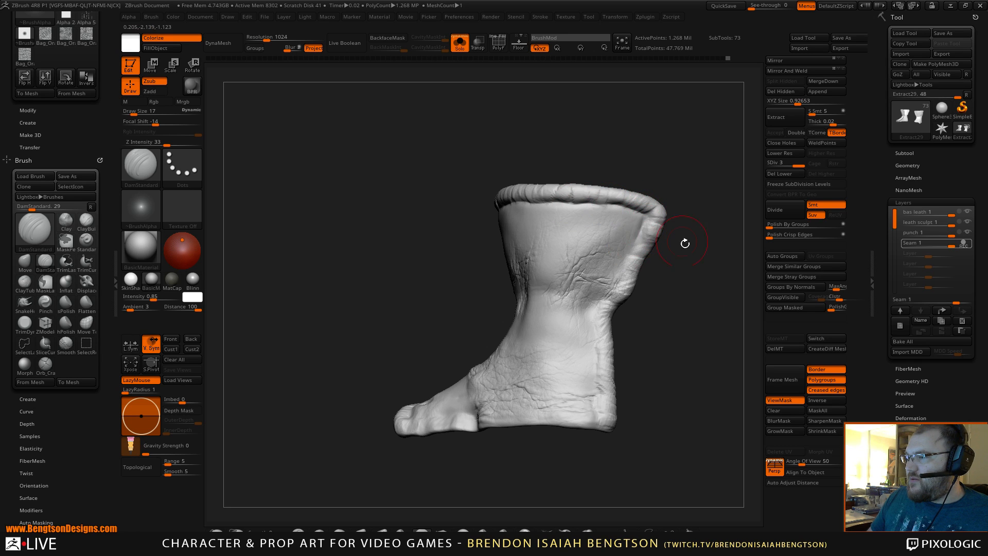
Carve a seam along the inner side of the cuff's rear border from the ankle down toward the heel.
{"action": "left_click_drag", "start_coordinate": [685, 243], "coordinate": [646, 264]}
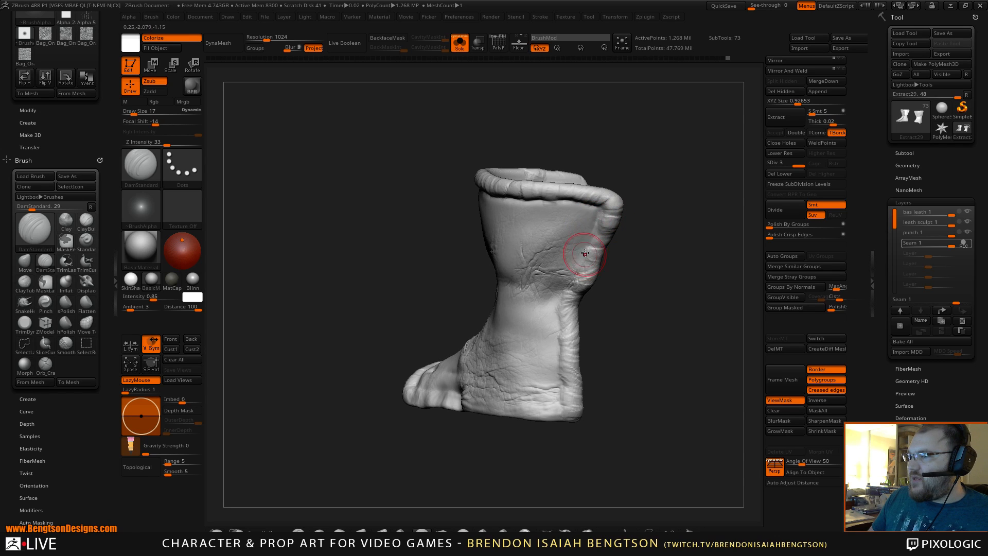
{"action": "mouse_move", "coordinate": [634, 297]}
{"action": "left_mouse_down"}
{"action": "mouse_move", "coordinate": [624, 281]}
{"action": "mouse_move", "coordinate": [665, 368]}
{"action": "mouse_move", "coordinate": [644, 307]}
{"action": "mouse_move", "coordinate": [596, 283]}
{"action": "left_mouse_up"}
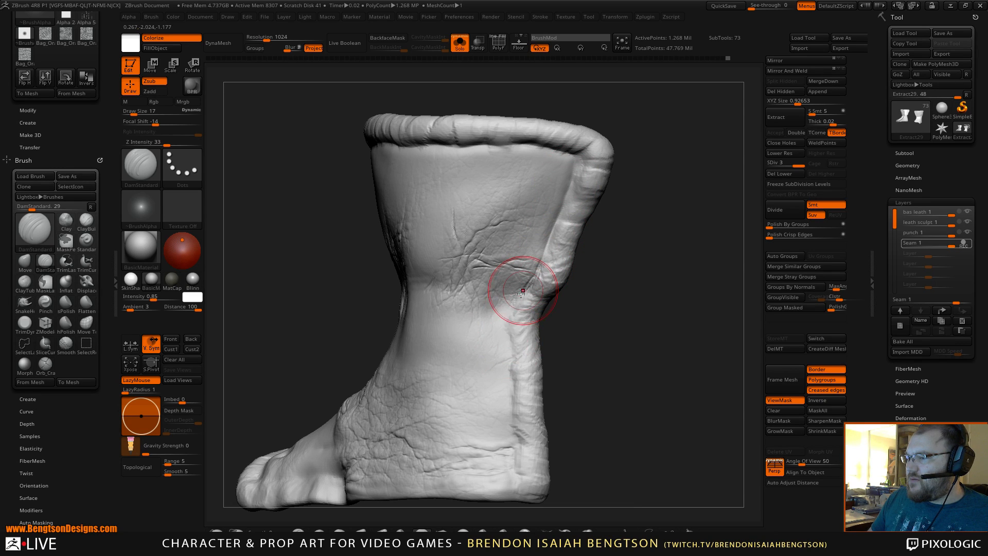
{"action": "left_click_drag", "start_coordinate": [606, 362], "coordinate": [604, 298], "text": "alt"}
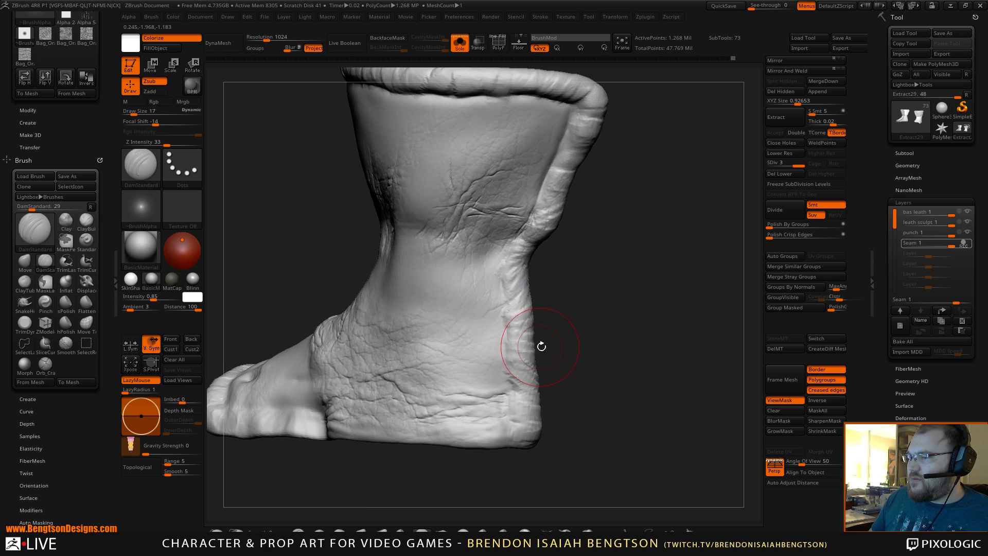
{"action": "key", "text": "alt+s"}
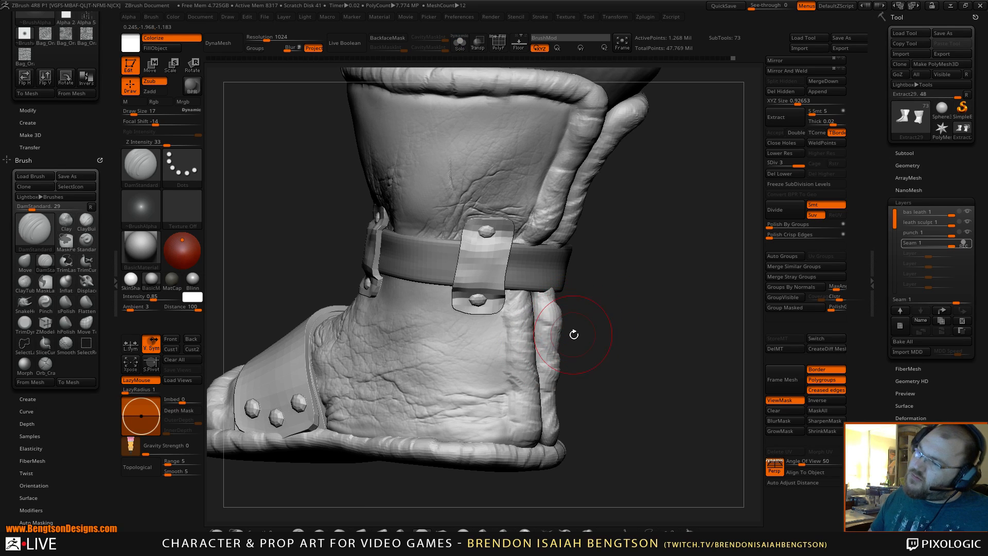
{"action": "key", "text": "alt+s"}
{"action": "left_click_drag", "start_coordinate": [501, 306], "coordinate": [505, 412]}
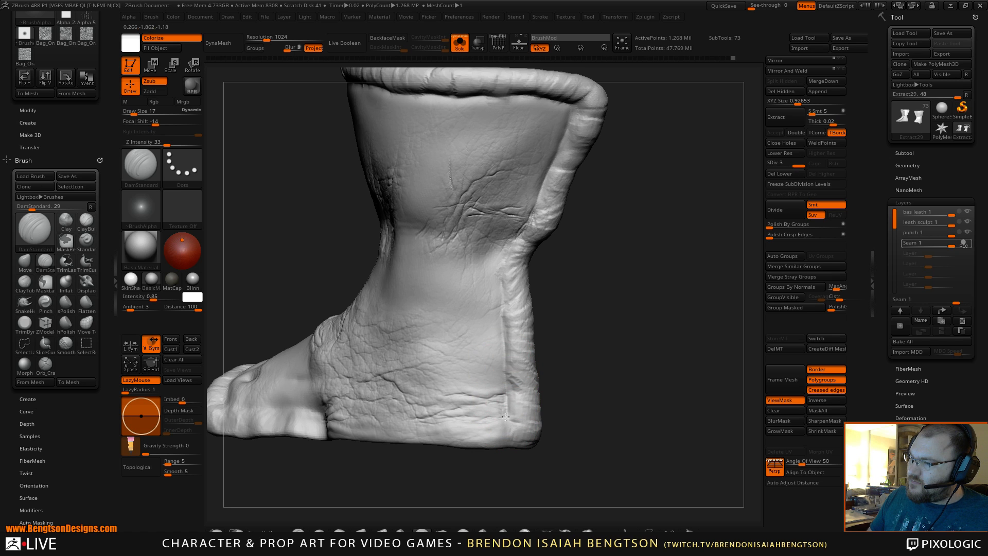
Carve a seam beside the vertical front border of the upper cuff, ending at the ankle.
{"action": "mouse_move", "coordinate": [632, 368]}
{"action": "left_mouse_down"}
{"action": "mouse_move", "coordinate": [644, 320]}
{"action": "mouse_move", "coordinate": [622, 328]}
{"action": "mouse_move", "coordinate": [613, 311]}
{"action": "mouse_move", "coordinate": [629, 368]}
{"action": "mouse_move", "coordinate": [638, 288]}
{"action": "mouse_move", "coordinate": [627, 225]}
{"action": "mouse_move", "coordinate": [600, 264]}
{"action": "mouse_move", "coordinate": [581, 241]}
{"action": "left_mouse_up"}
{"action": "mouse_move", "coordinate": [549, 197]}
{"action": "left_mouse_down"}
{"action": "mouse_move", "coordinate": [574, 192]}
{"action": "mouse_move", "coordinate": [548, 195]}
{"action": "left_mouse_up"}
{"action": "mouse_move", "coordinate": [566, 231]}
{"action": "left_mouse_down"}
{"action": "mouse_move", "coordinate": [588, 304]}
{"action": "mouse_move", "coordinate": [610, 306]}
{"action": "mouse_move", "coordinate": [520, 349]}
{"action": "mouse_move", "coordinate": [530, 85]}
{"action": "mouse_move", "coordinate": [693, 139]}
{"action": "mouse_move", "coordinate": [622, 298]}
{"action": "mouse_move", "coordinate": [418, 137]}
{"action": "left_mouse_up"}
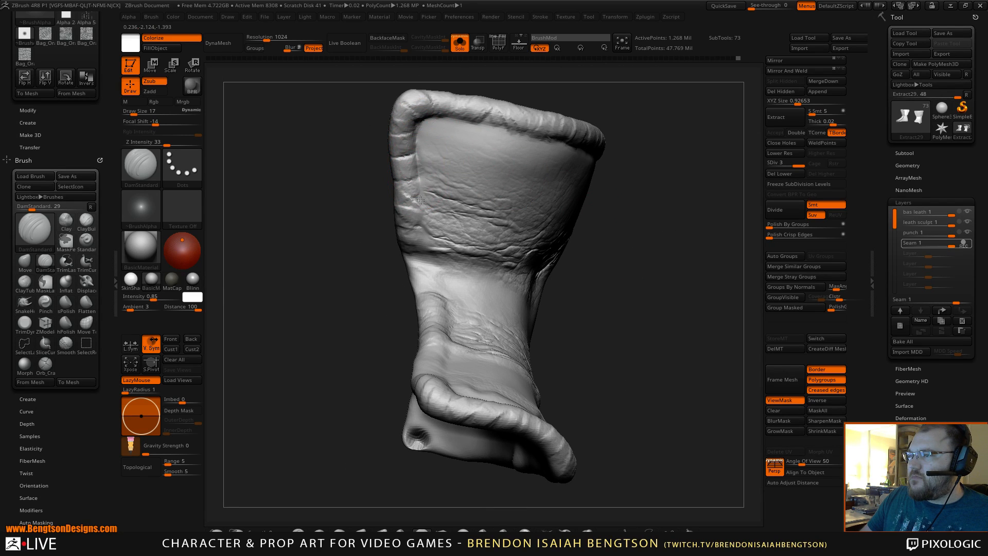
{"action": "left_click_drag", "start_coordinate": [419, 180], "coordinate": [424, 249]}
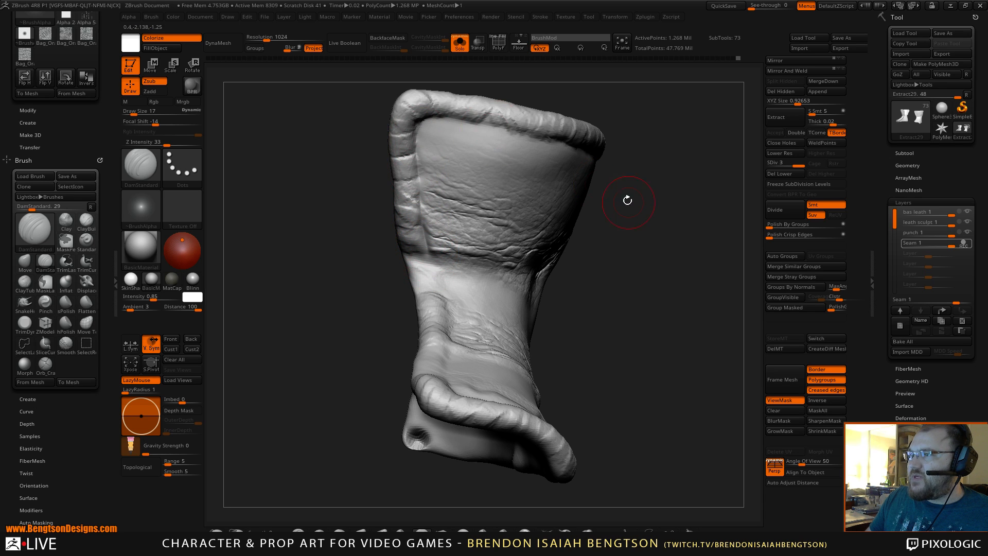
Continue the DamStandard seam along the border beside the wrinkled leather on the front of the ankle.
{"action": "left_click_drag", "start_coordinate": [653, 201], "coordinate": [607, 206]}
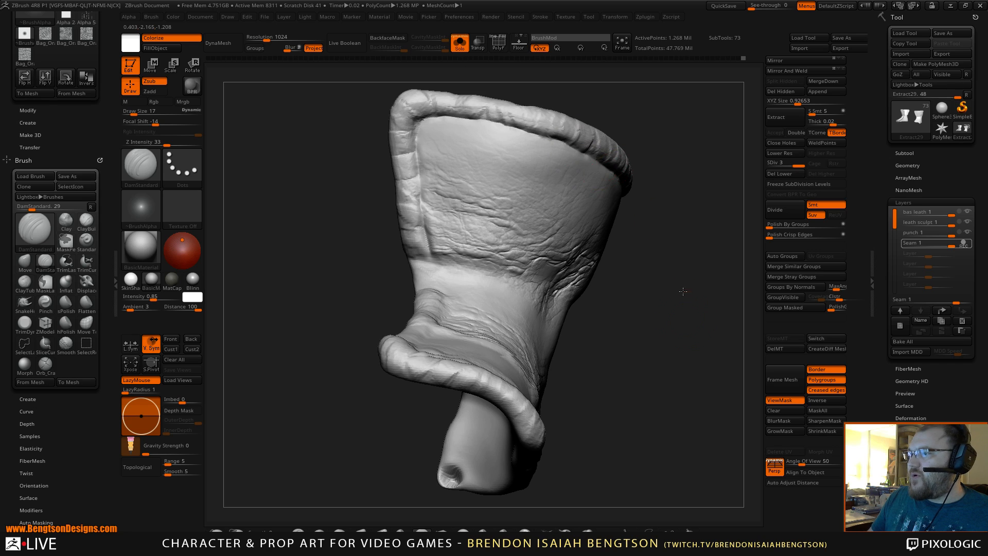
{"action": "key", "text": "f"}
{"action": "left_click_drag", "start_coordinate": [675, 187], "coordinate": [659, 266]}
{"action": "mouse_move", "coordinate": [684, 216]}
{"action": "left_mouse_down"}
{"action": "mouse_move", "coordinate": [674, 350]}
{"action": "mouse_move", "coordinate": [669, 262]}
{"action": "mouse_move", "coordinate": [667, 329]}
{"action": "left_mouse_up"}
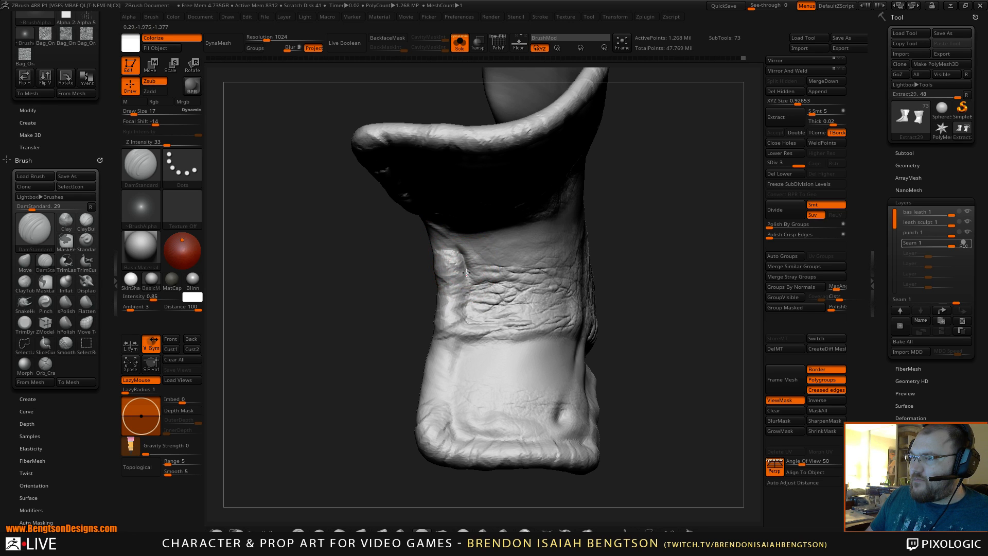
{"action": "left_click_drag", "start_coordinate": [467, 274], "coordinate": [463, 324]}
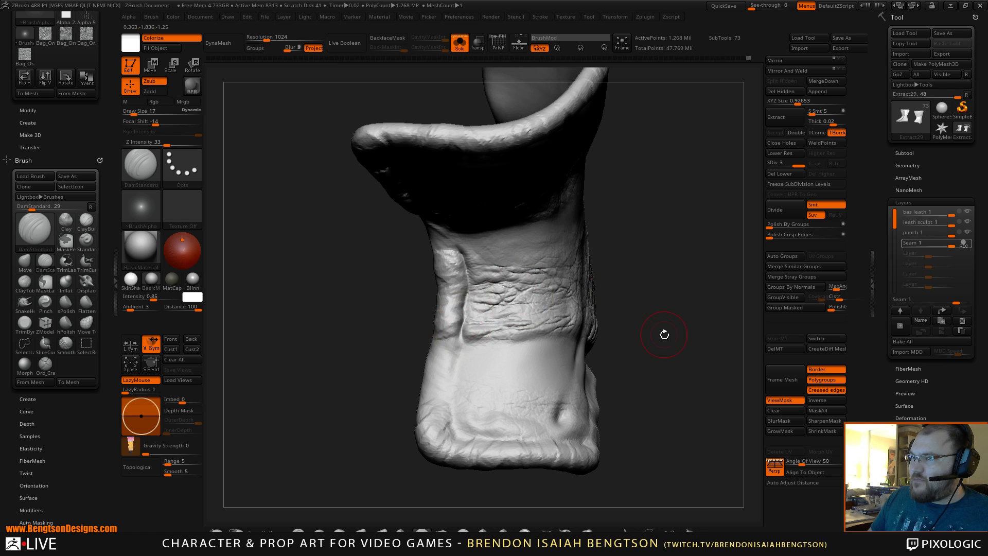
Carve the seam along the side and lower border of the flap above the toes.
{"action": "mouse_move", "coordinate": [665, 334]}
{"action": "left_mouse_down"}
{"action": "mouse_move", "coordinate": [672, 282]}
{"action": "mouse_move", "coordinate": [712, 287]}
{"action": "mouse_move", "coordinate": [655, 359]}
{"action": "mouse_move", "coordinate": [664, 292]}
{"action": "mouse_move", "coordinate": [662, 344]}
{"action": "mouse_move", "coordinate": [661, 329]}
{"action": "left_mouse_up"}
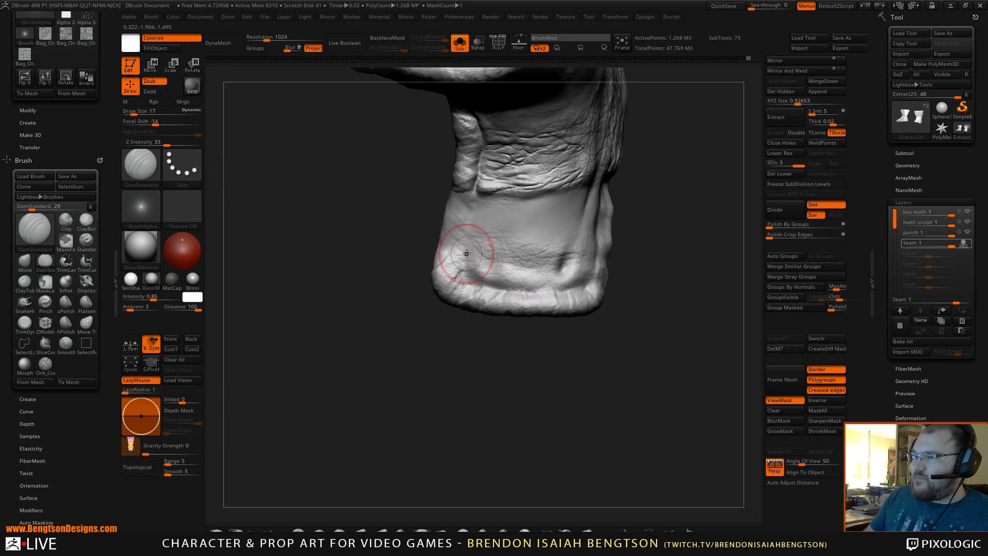
{"action": "key", "text": "alt+s"}
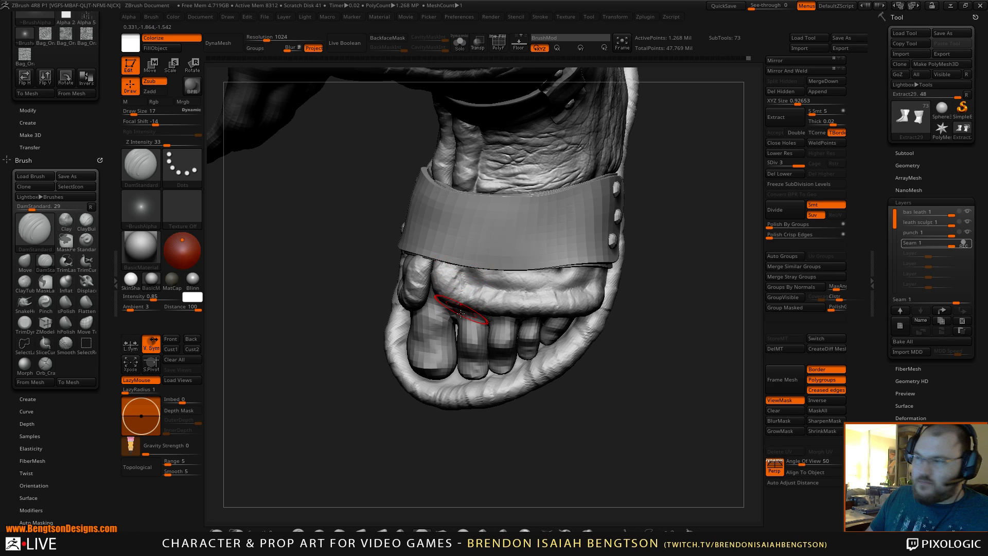
{"action": "key", "text": "alt+s"}
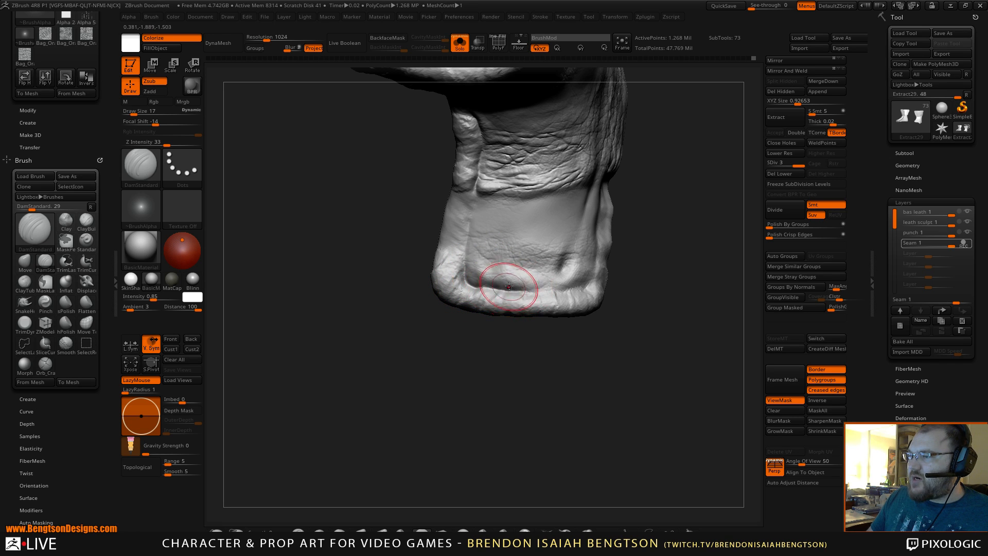
{"action": "mouse_move", "coordinate": [553, 353]}
{"action": "left_mouse_down"}
{"action": "mouse_move", "coordinate": [530, 381]}
{"action": "mouse_move", "coordinate": [529, 359]}
{"action": "mouse_move", "coordinate": [507, 355]}
{"action": "mouse_move", "coordinate": [509, 395]}
{"action": "mouse_move", "coordinate": [506, 245]}
{"action": "left_mouse_up"}
{"action": "left_click_drag", "start_coordinate": [484, 375], "coordinate": [525, 349]}
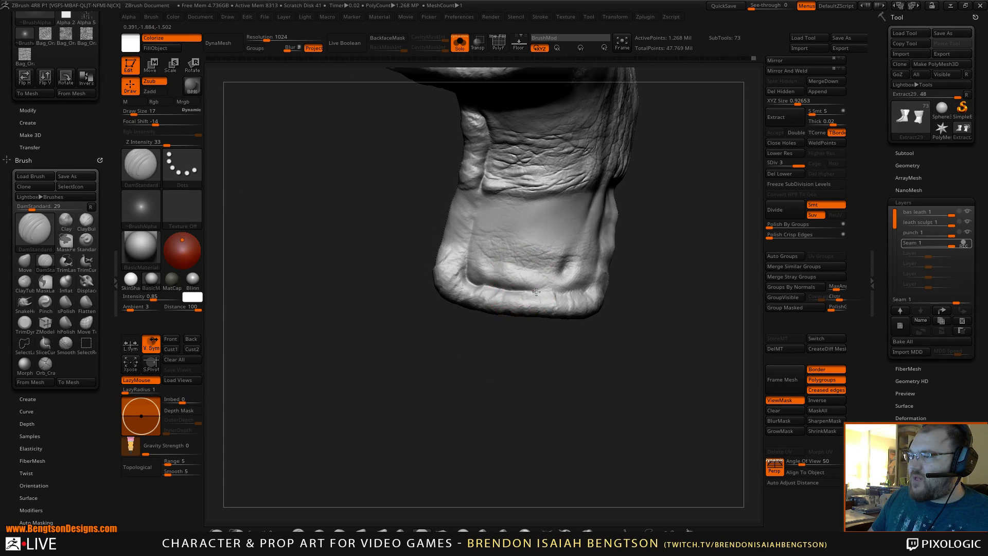
{"action": "left_click_drag", "start_coordinate": [583, 316], "coordinate": [543, 296]}
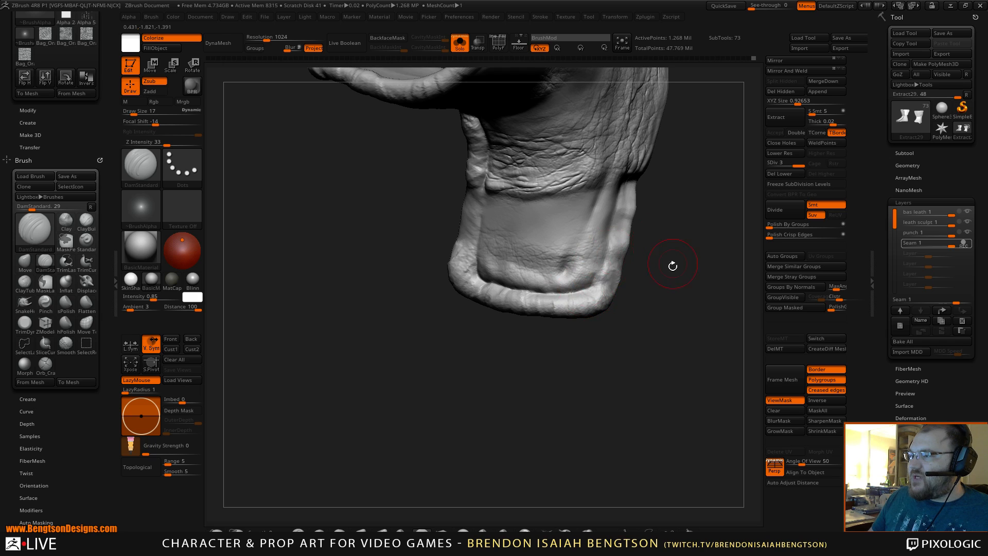
{"action": "left_click_drag", "start_coordinate": [670, 264], "coordinate": [637, 280]}
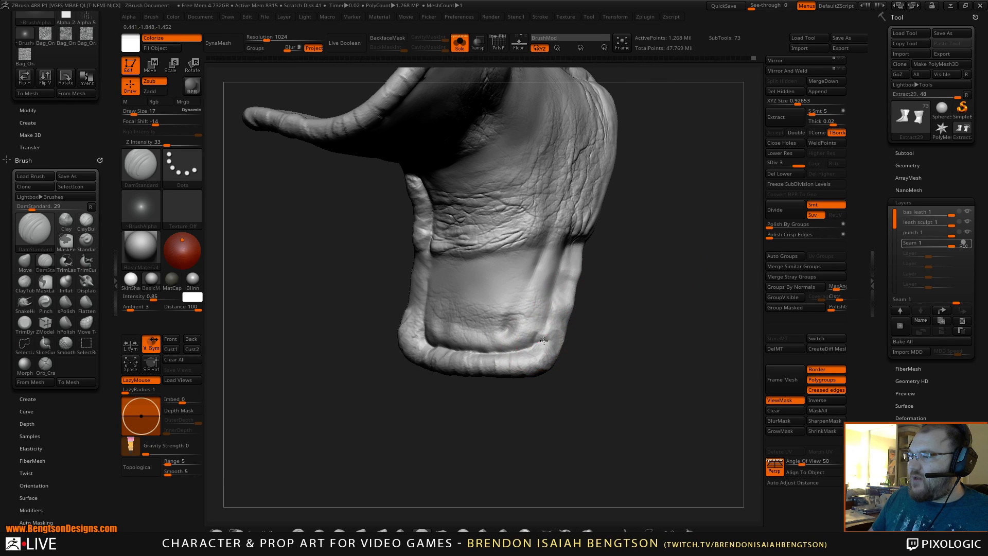
Show the whole character and examine the ankle cuffs together with the trousers and sandals.
{"action": "left_click_drag", "start_coordinate": [540, 395], "coordinate": [631, 304]}
{"action": "key", "text": "shift+s"}
{"action": "mouse_move", "coordinate": [629, 409]}
{"action": "left_mouse_down"}
{"action": "mouse_move", "coordinate": [602, 410]}
{"action": "mouse_move", "coordinate": [560, 435]}
{"action": "mouse_move", "coordinate": [633, 441]}
{"action": "mouse_move", "coordinate": [630, 415]}
{"action": "left_mouse_up"}
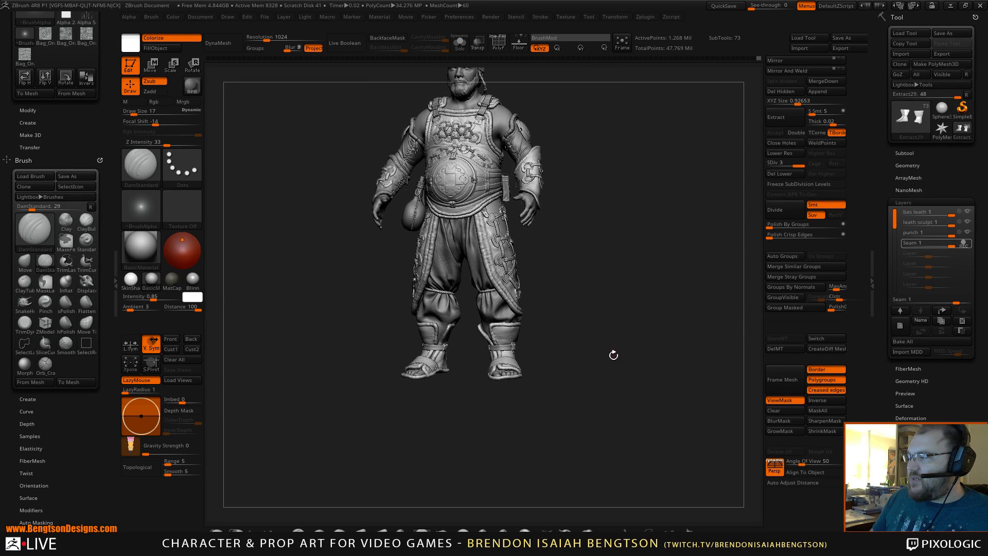
{"action": "left_click_drag", "start_coordinate": [613, 357], "coordinate": [626, 463], "text": "alt"}
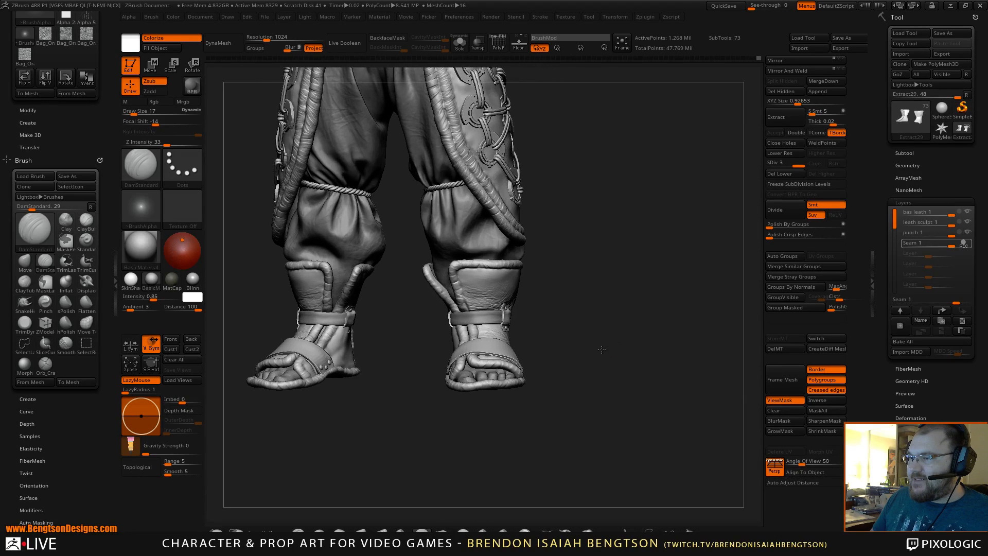
{"action": "left_click_drag", "start_coordinate": [602, 350], "coordinate": [574, 381]}
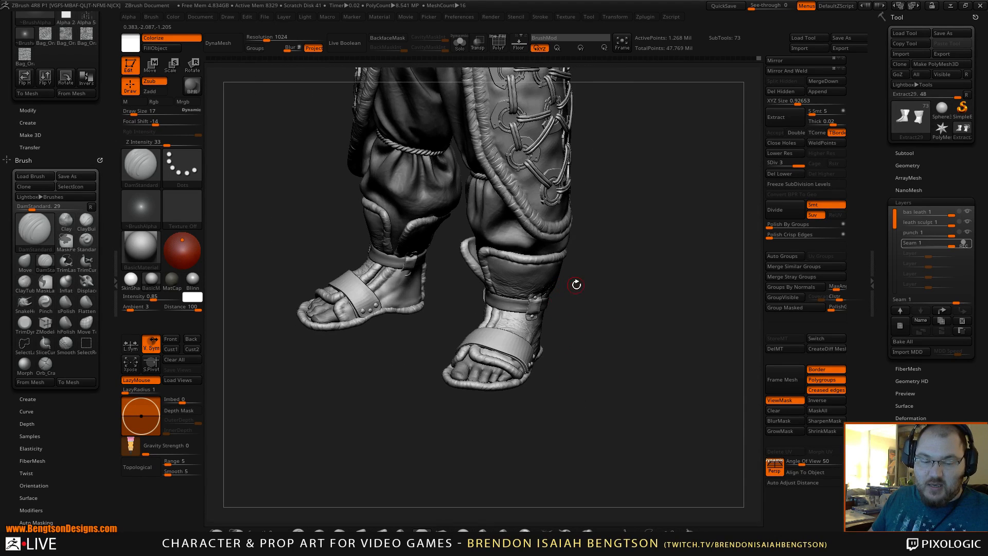
Isolate the cuffs again and examine the rims and carved seams from the front, side and rear.
{"action": "key", "text": "alt+s"}
{"action": "left_click_drag", "start_coordinate": [575, 327], "coordinate": [634, 409], "text": "alt"}
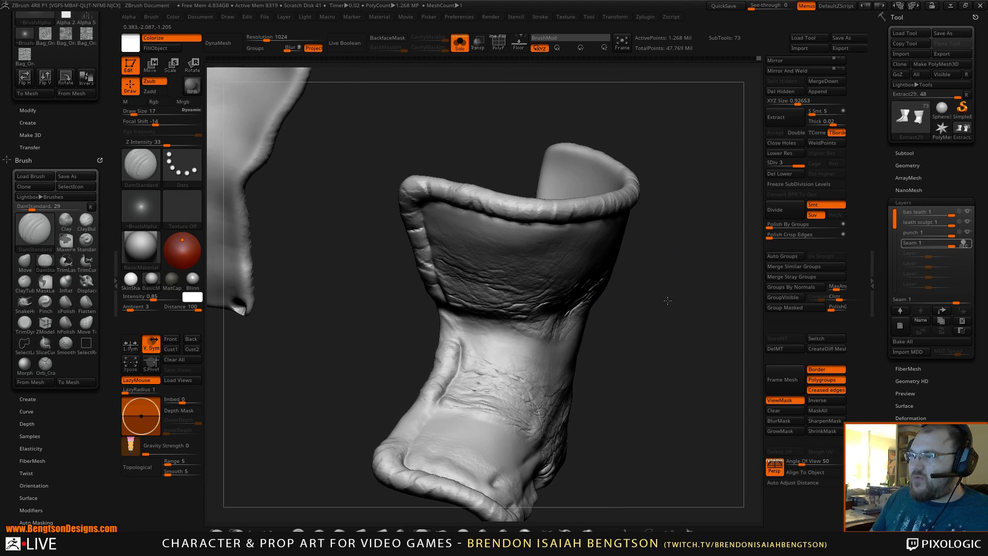
{"action": "left_click_drag", "start_coordinate": [668, 300], "coordinate": [612, 215]}
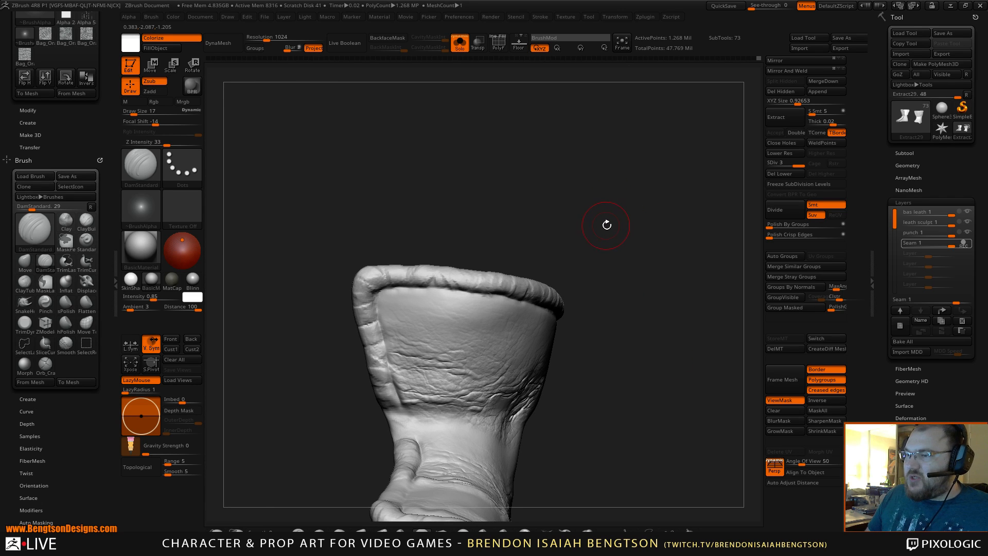
{"action": "key", "text": "shift"}
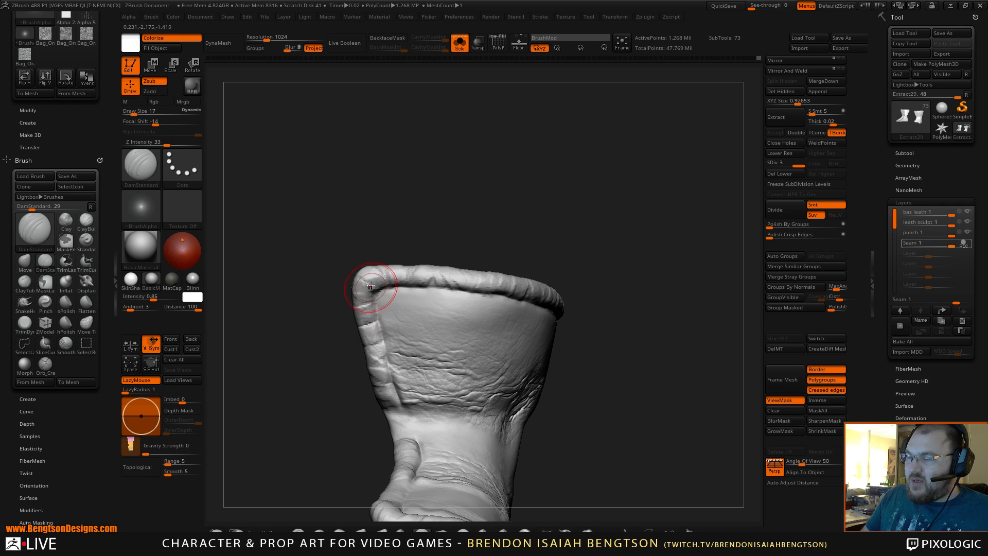
{"action": "mouse_move", "coordinate": [604, 245]}
{"action": "left_mouse_down"}
{"action": "mouse_move", "coordinate": [617, 267]}
{"action": "mouse_move", "coordinate": [617, 209]}
{"action": "mouse_move", "coordinate": [639, 199]}
{"action": "left_mouse_up"}
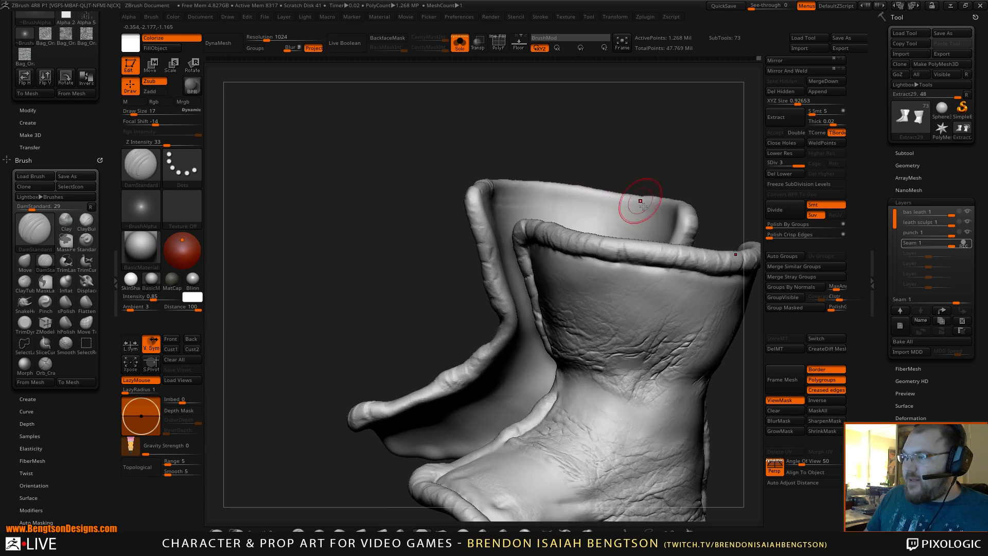
{"action": "right_click_drag", "start_coordinate": [646, 236], "coordinate": [396, 219], "text": "alt"}
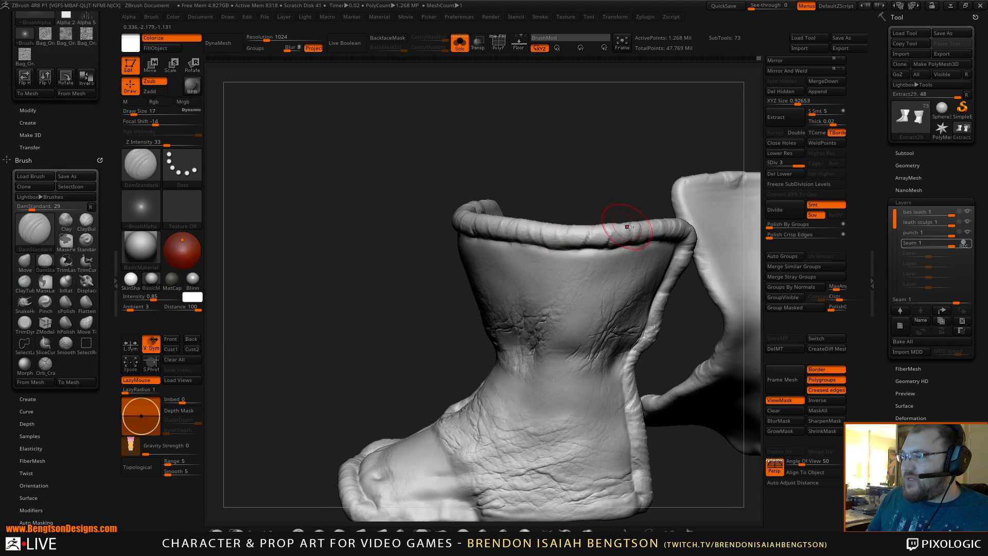
{"action": "right_click_drag", "start_coordinate": [604, 243], "coordinate": [551, 230], "text": "alt"}
{"action": "left_click_drag", "start_coordinate": [594, 362], "coordinate": [592, 297]}
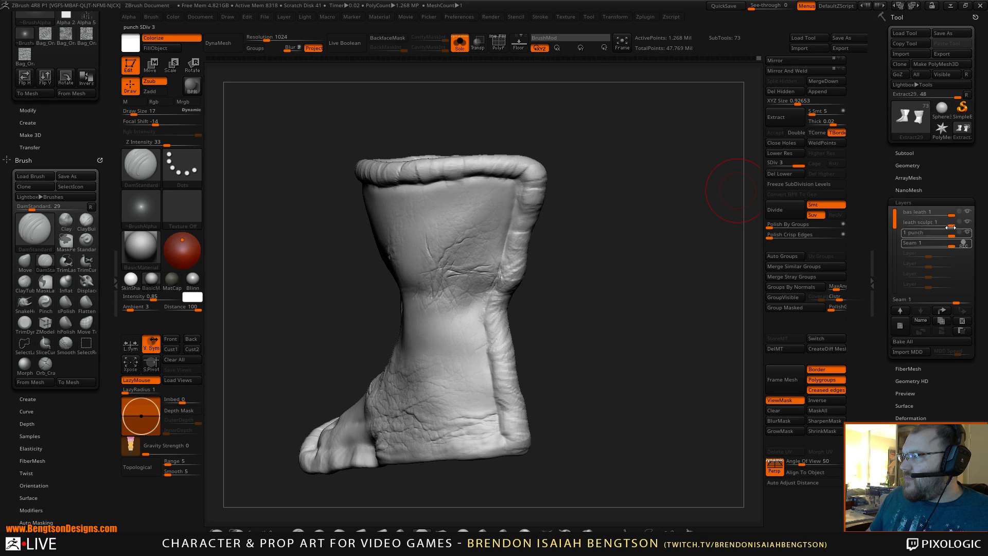
Hide the punch, leath sculpt and bas leath layers, and show them again to compare their sculpted detail.
{"action": "left_click", "coordinate": [968, 232]}
{"action": "left_click", "coordinate": [967, 222]}
{"action": "left_click", "coordinate": [968, 212]}
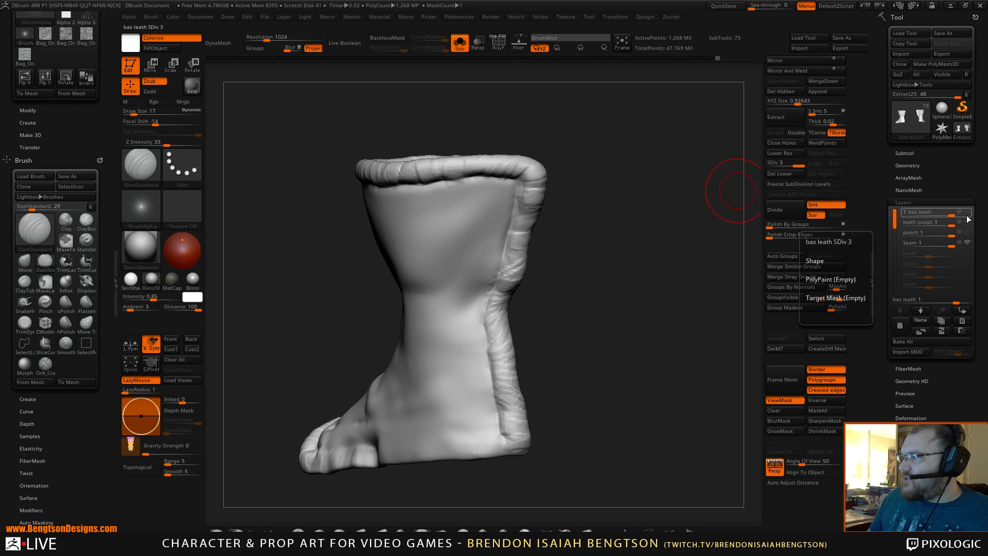
{"action": "left_click", "coordinate": [963, 223]}
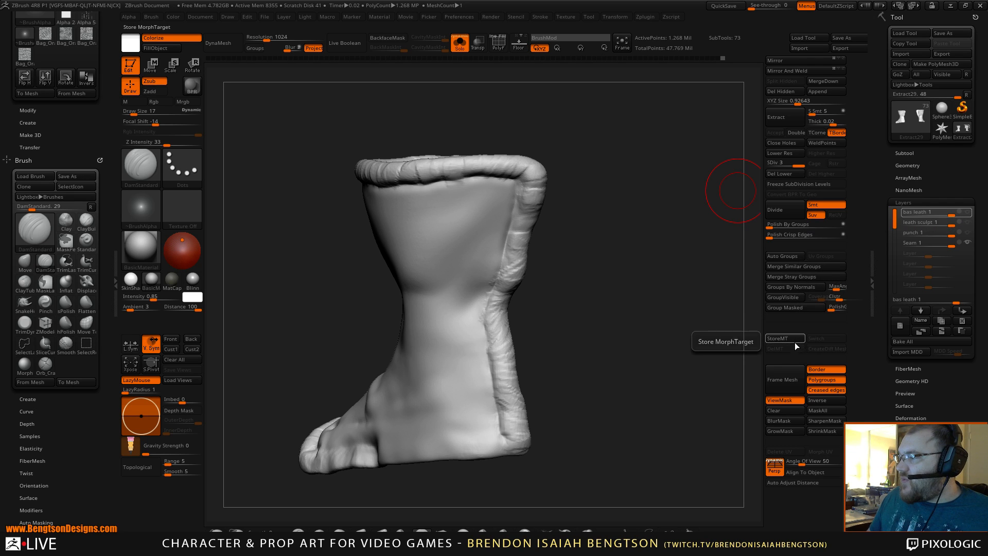
{"action": "left_click", "coordinate": [967, 222]}
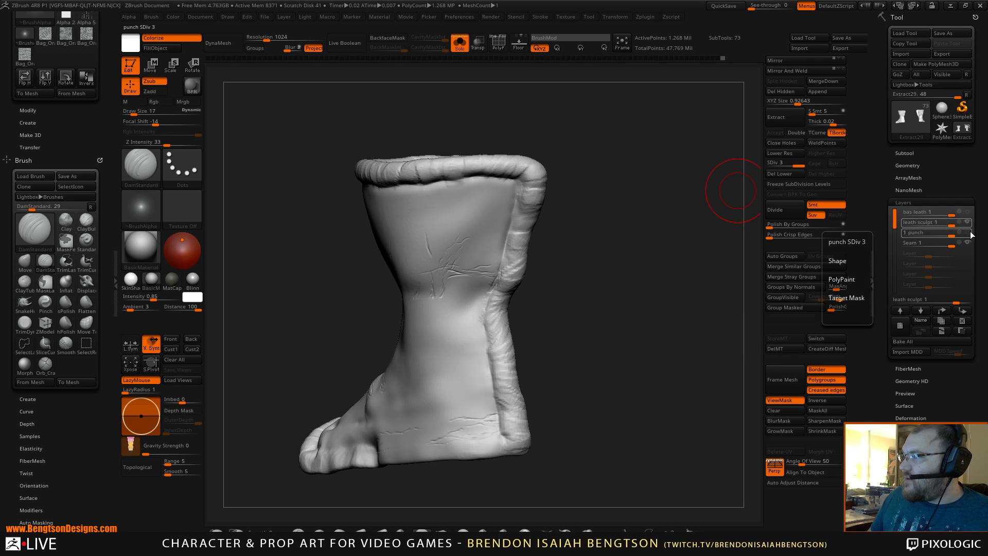
{"action": "left_click", "coordinate": [967, 232]}
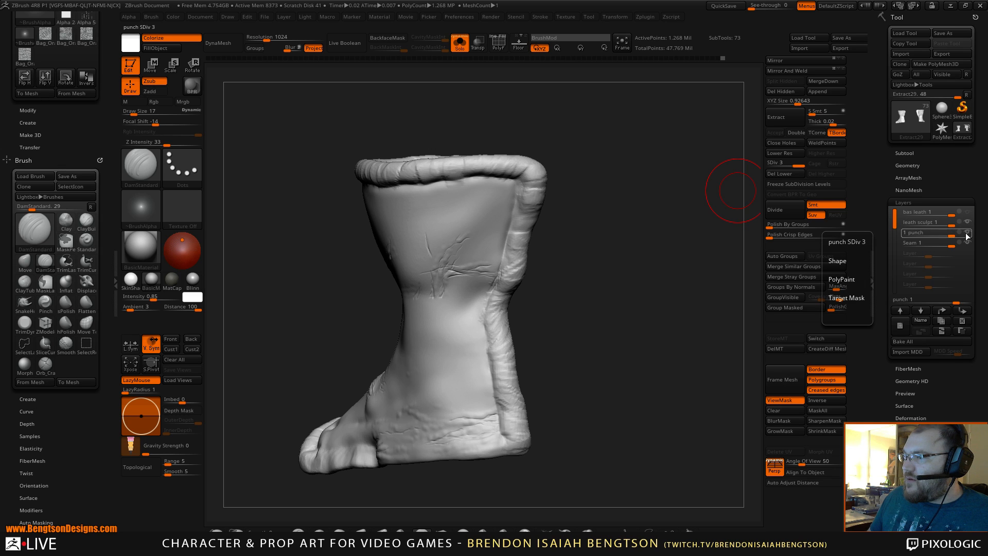
{"action": "left_click", "coordinate": [968, 223]}
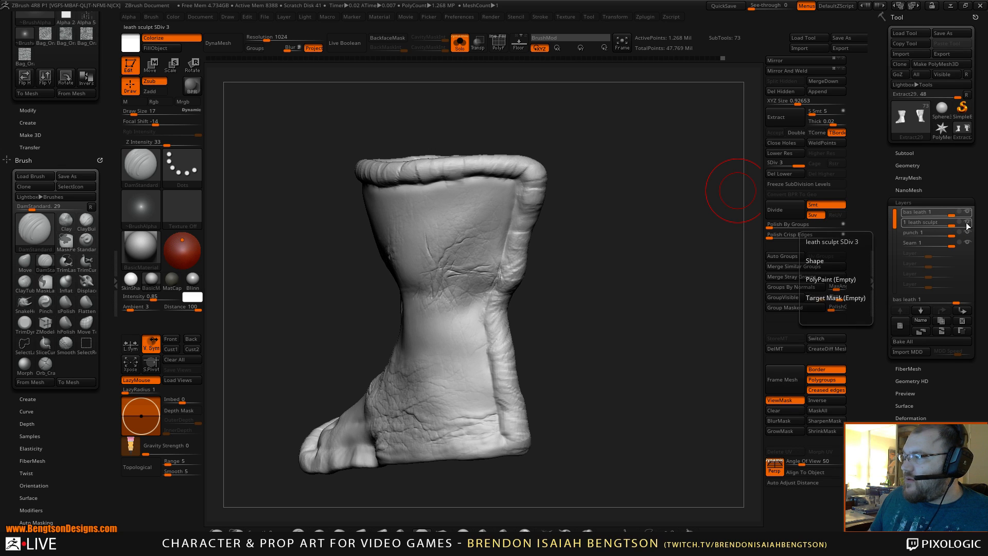
Set the bas leath layer to record mode for further sculpting on the cuffs.
{"action": "left_click", "coordinate": [965, 212]}
{"action": "left_click", "coordinate": [963, 212]}
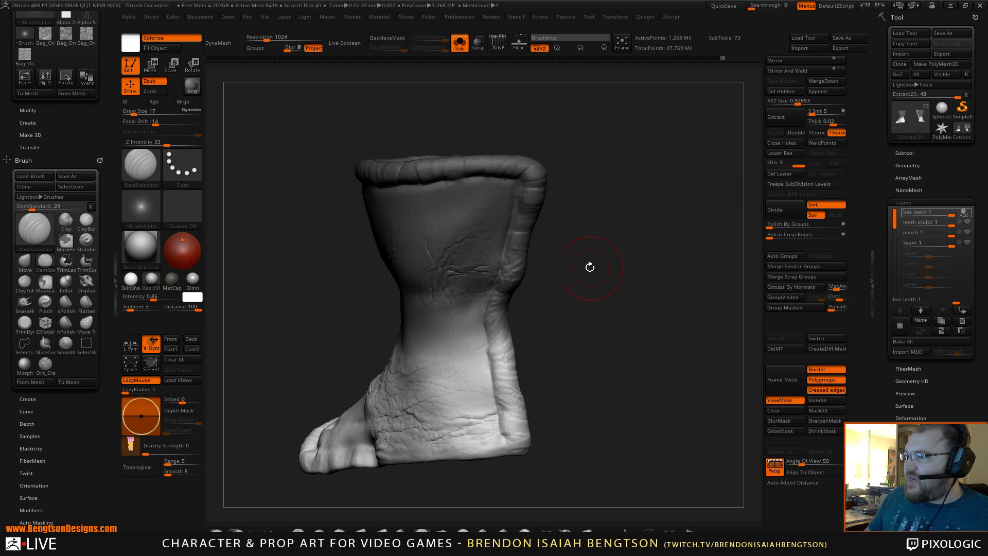
{"action": "left_click_drag", "start_coordinate": [620, 263], "coordinate": [585, 245]}
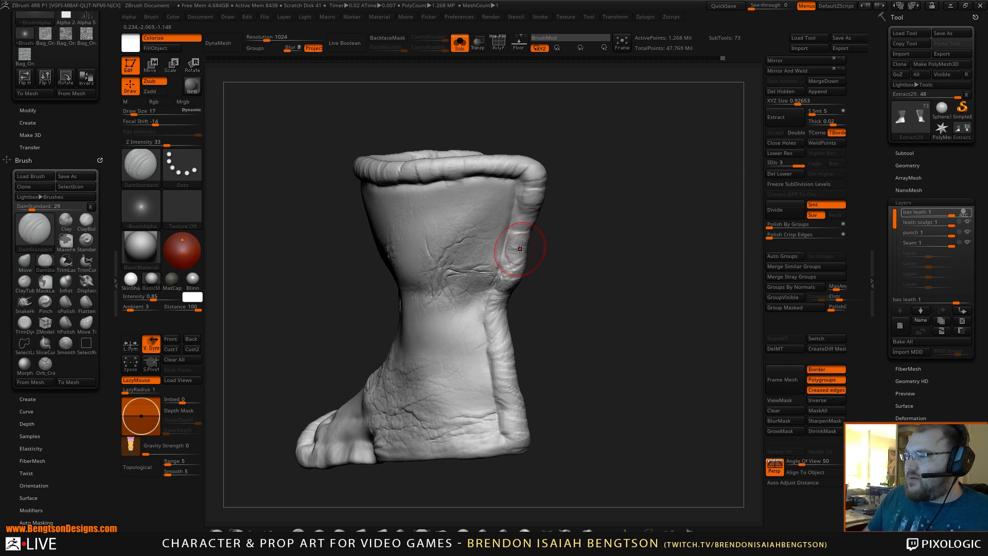
Choose the Morph brush and set the Seam layer to record mode.
{"action": "key", "text": "b"}
{"action": "key", "text": "m"}
{"action": "key", "text": "o"}
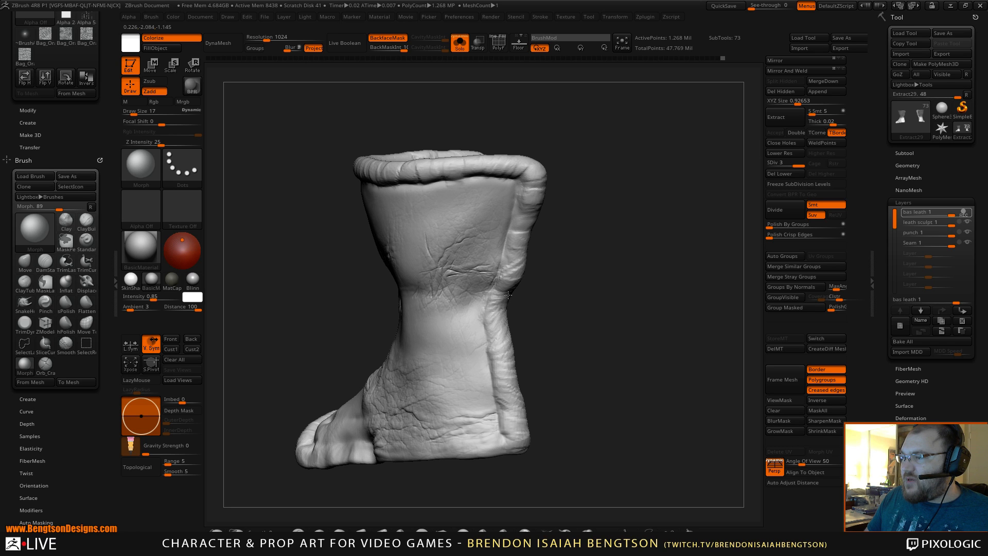
{"action": "left_click_drag", "start_coordinate": [575, 337], "coordinate": [523, 320]}
{"action": "left_click_drag", "start_coordinate": [335, 348], "coordinate": [522, 250]}
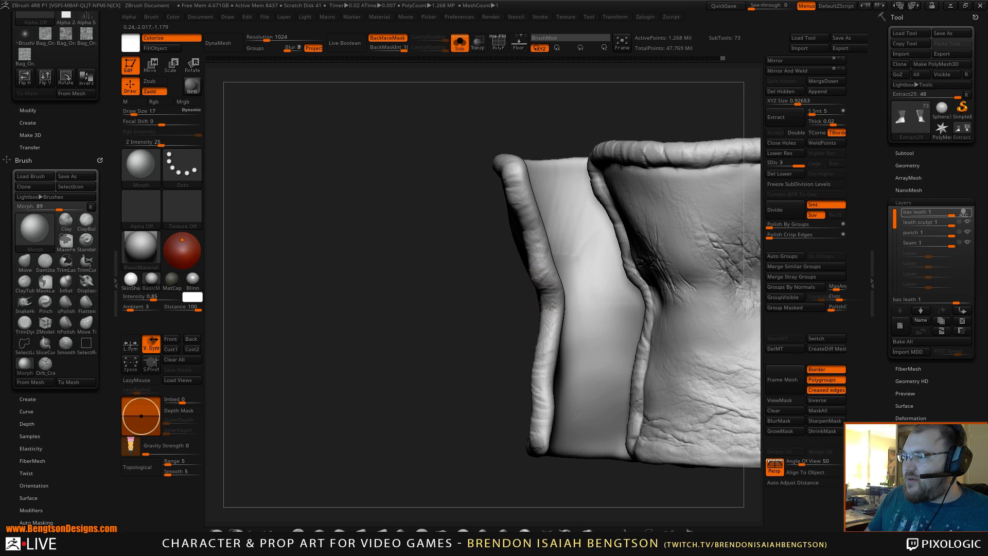
{"action": "left_click_drag", "start_coordinate": [446, 312], "coordinate": [677, 242]}
{"action": "left_click", "coordinate": [963, 243]}
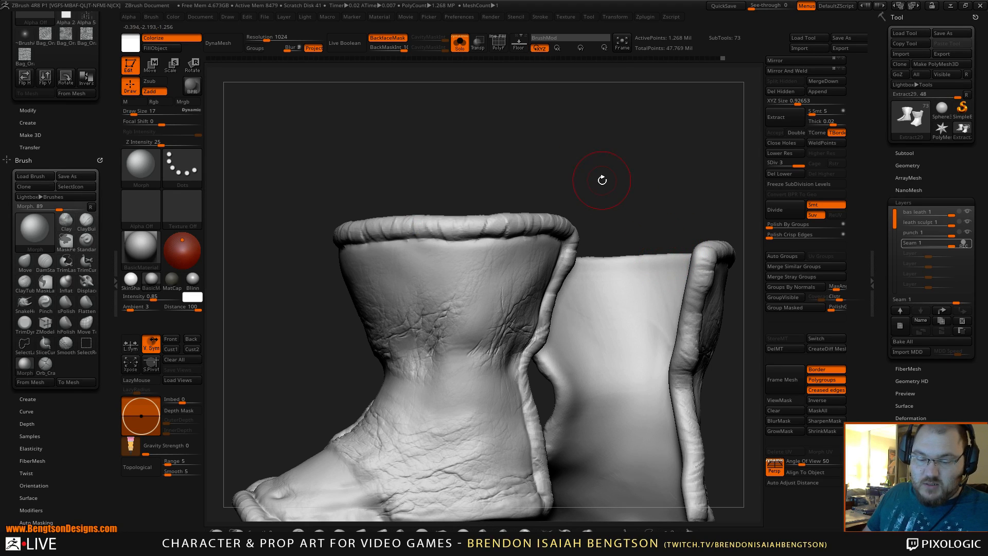
Load SmoothValleys from the Smooth brush library as the smoothing brush.
{"action": "key", "text": "comma"}
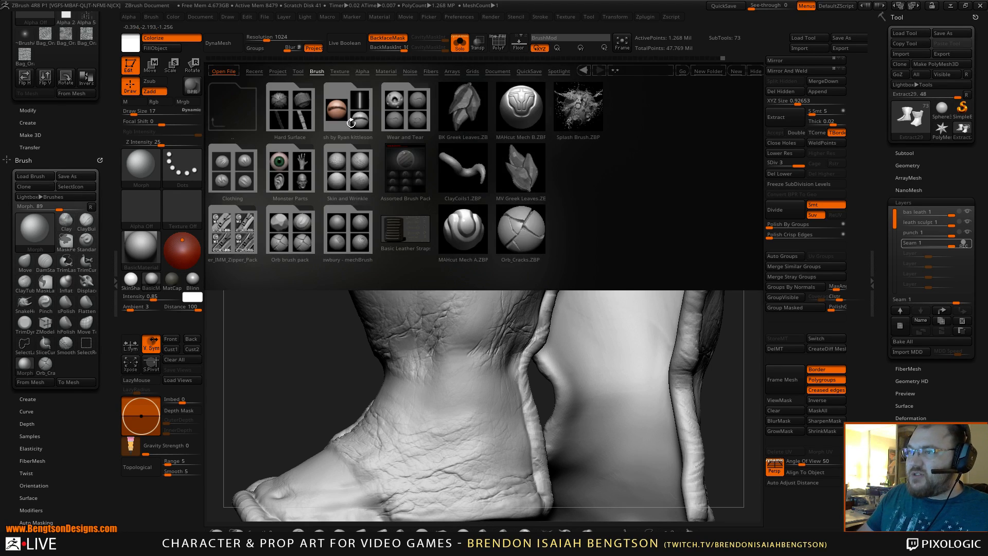
{"action": "left_click", "coordinate": [235, 105]}
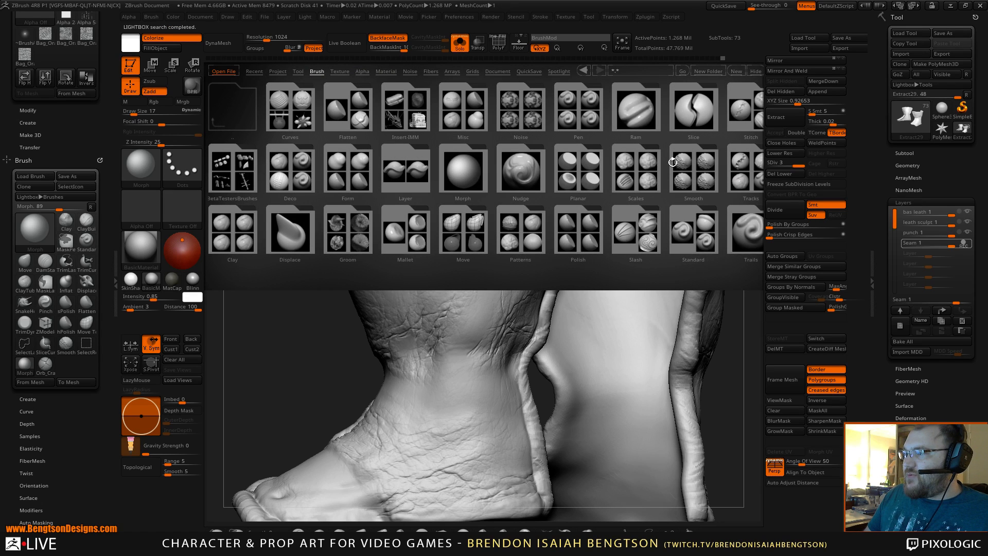
{"action": "left_click", "coordinate": [693, 180]}
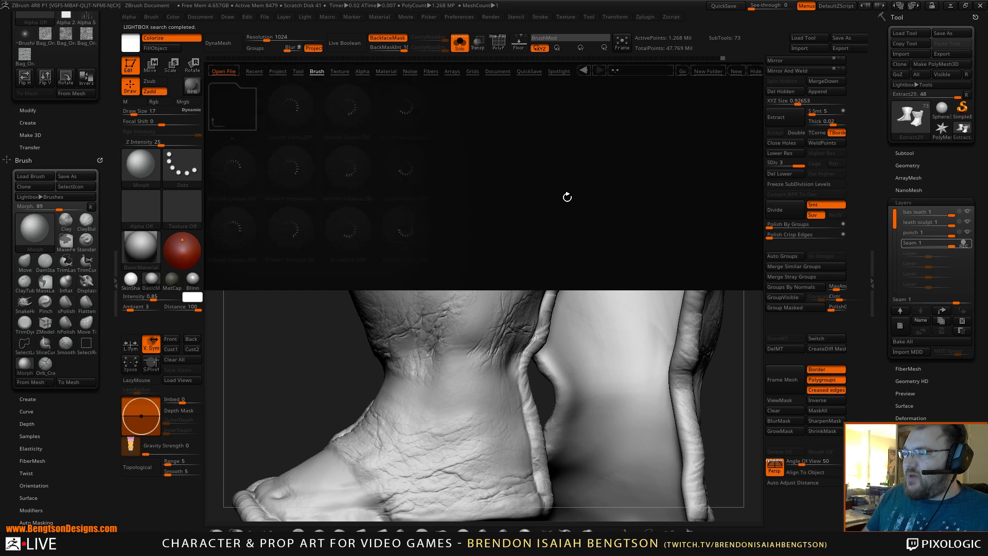
{"action": "double_click", "coordinate": [416, 227]}
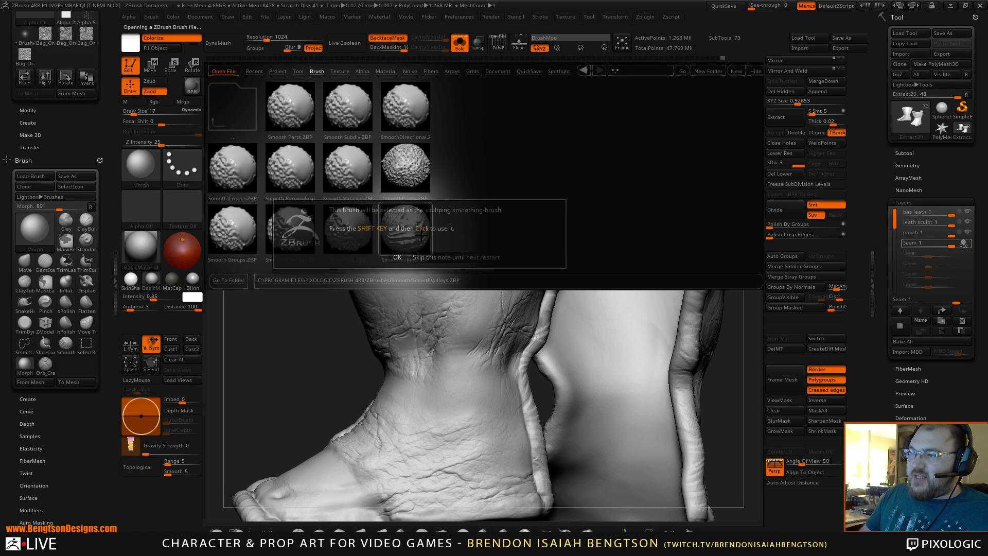
{"action": "left_click", "coordinate": [453, 257]}
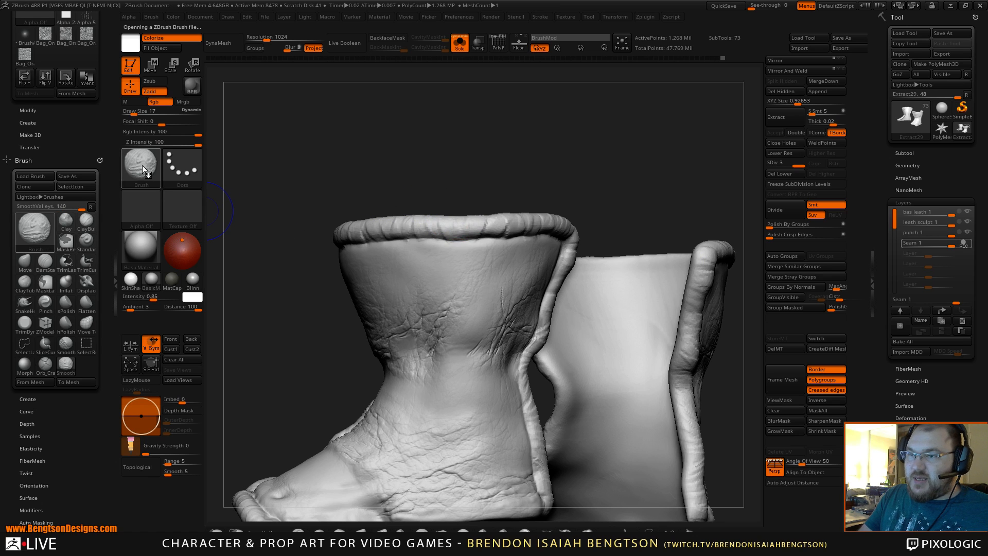
Smooth the raised seam along the cuff's rear vertical border with SmoothValleys.
{"action": "left_click_drag", "start_coordinate": [501, 192], "coordinate": [508, 200]}
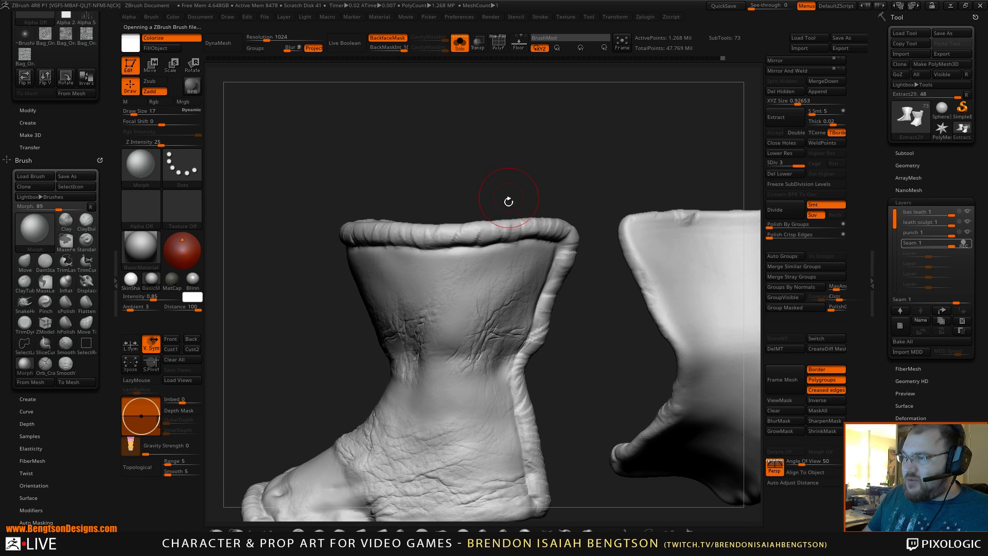
{"action": "key", "text": "space"}
{"action": "key", "text": "shift"}
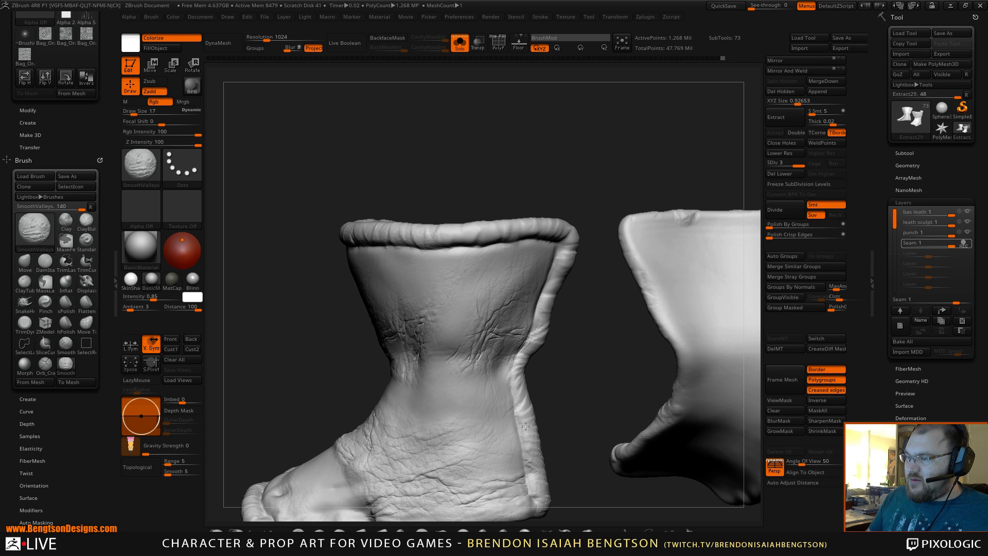
{"action": "left_click_drag", "start_coordinate": [573, 373], "coordinate": [567, 308], "text": "alt"}
{"action": "left_click_drag", "start_coordinate": [567, 308], "coordinate": [538, 305]}
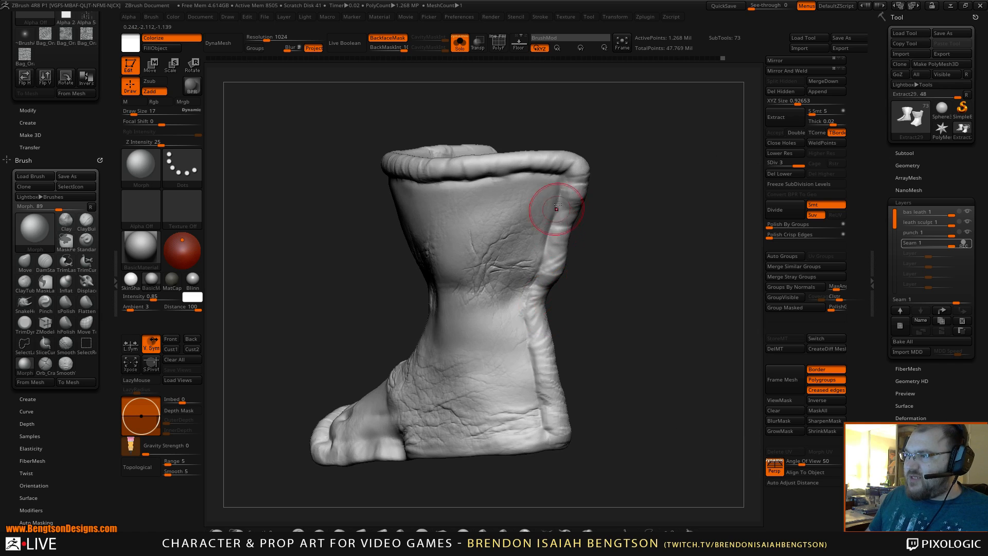
{"action": "mouse_move", "coordinate": [631, 279]}
{"action": "left_mouse_down"}
{"action": "mouse_move", "coordinate": [612, 281]}
{"action": "mouse_move", "coordinate": [626, 311]}
{"action": "mouse_move", "coordinate": [616, 289]}
{"action": "left_mouse_up"}
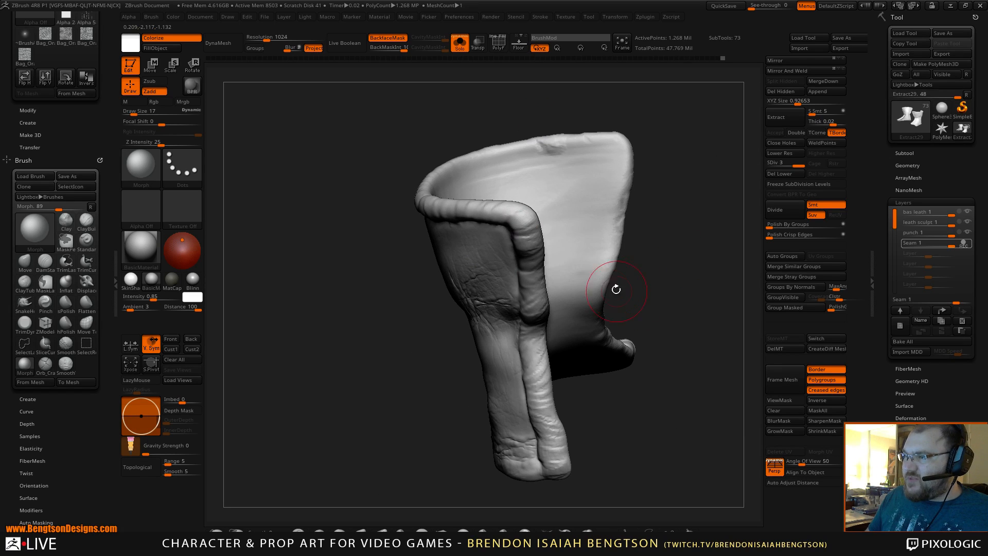
Smooth the valleys at the rim's rear corner and down the lower part of the rear edge.
{"action": "left_click_drag", "start_coordinate": [637, 423], "coordinate": [618, 430]}
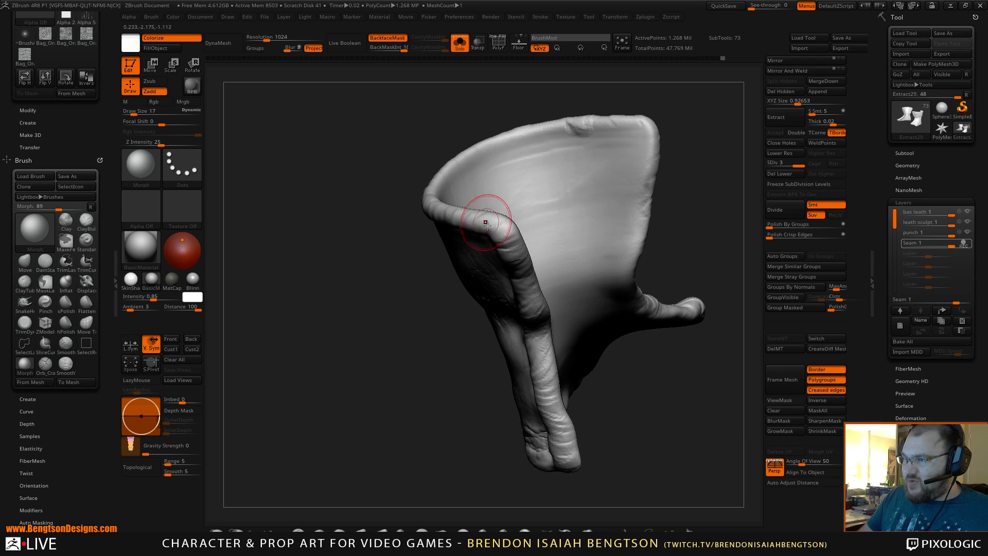
{"action": "key", "text": "shift"}
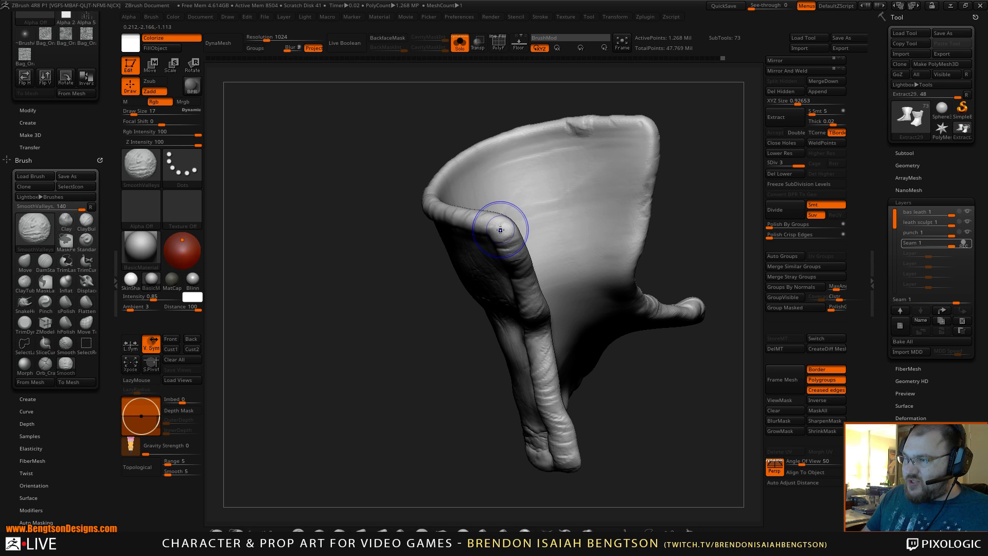
{"action": "left_click_drag", "start_coordinate": [499, 226], "coordinate": [499, 227], "text": "shift"}
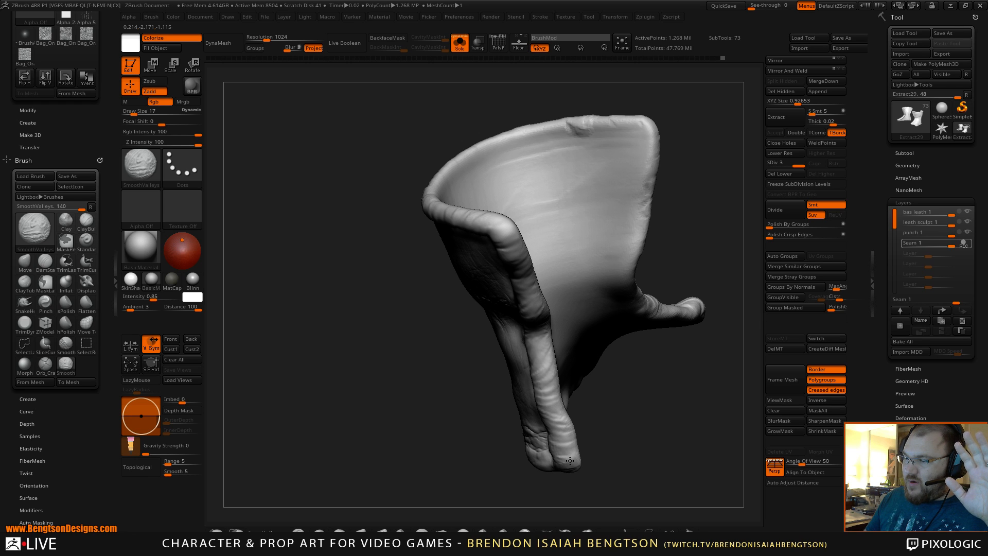
{"action": "left_click_drag", "start_coordinate": [631, 421], "coordinate": [593, 323], "text": "alt"}
{"action": "mouse_move", "coordinate": [514, 381]}
{"action": "left_mouse_down", "text": "alt"}
{"action": "mouse_move", "coordinate": [632, 302]}
{"action": "mouse_move", "coordinate": [617, 318]}
{"action": "mouse_move", "coordinate": [642, 234]}
{"action": "mouse_move", "coordinate": [613, 323]}
{"action": "left_mouse_up", "text": "alt"}
{"action": "mouse_move", "coordinate": [540, 361]}
{"action": "left_mouse_down", "text": "shift"}
{"action": "mouse_move", "coordinate": [512, 287]}
{"action": "mouse_move", "coordinate": [525, 320]}
{"action": "left_mouse_up", "text": "shift"}
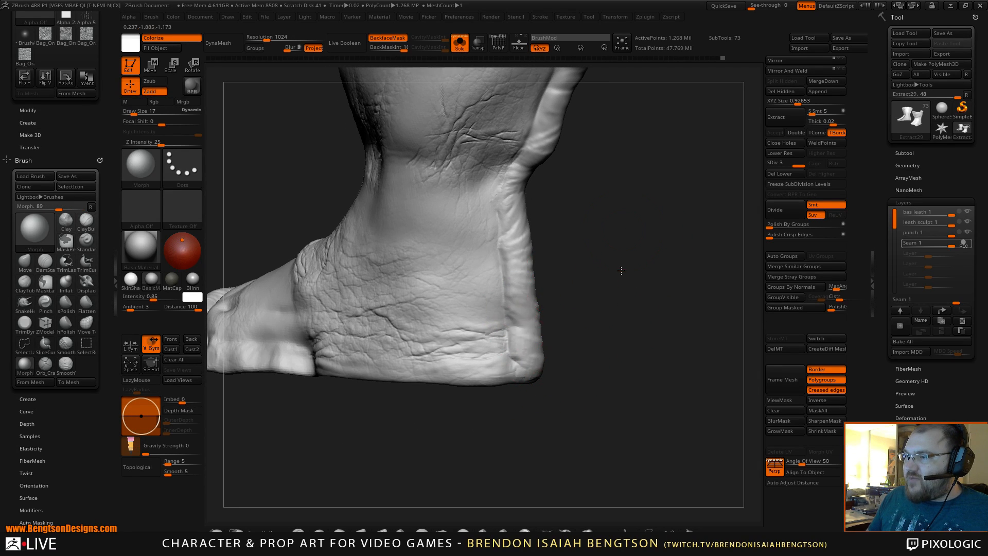
Smooth the creases around the cuff's top rim and along its opposite side border.
{"action": "mouse_move", "coordinate": [619, 269]}
{"action": "left_mouse_down", "text": "alt"}
{"action": "mouse_move", "coordinate": [590, 354]}
{"action": "mouse_move", "coordinate": [611, 243]}
{"action": "left_mouse_up", "text": "alt"}
{"action": "mouse_move", "coordinate": [631, 183]}
{"action": "left_mouse_down", "text": "alt"}
{"action": "mouse_move", "coordinate": [638, 271]}
{"action": "mouse_move", "coordinate": [635, 191]}
{"action": "mouse_move", "coordinate": [642, 218]}
{"action": "mouse_move", "coordinate": [605, 247]}
{"action": "mouse_move", "coordinate": [682, 231]}
{"action": "mouse_move", "coordinate": [682, 249]}
{"action": "mouse_move", "coordinate": [648, 215]}
{"action": "left_mouse_up", "text": "alt"}
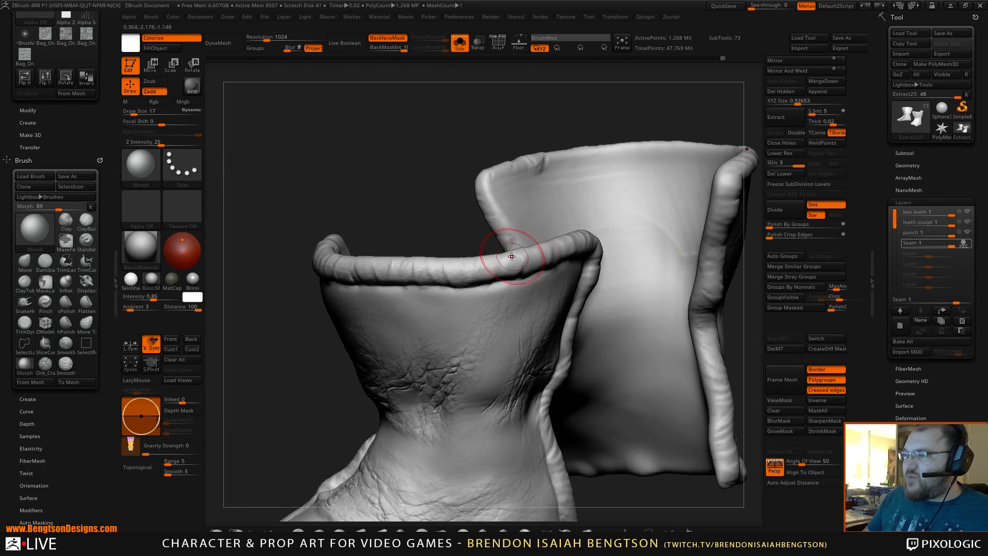
{"action": "left_click_drag", "start_coordinate": [427, 202], "coordinate": [434, 217]}
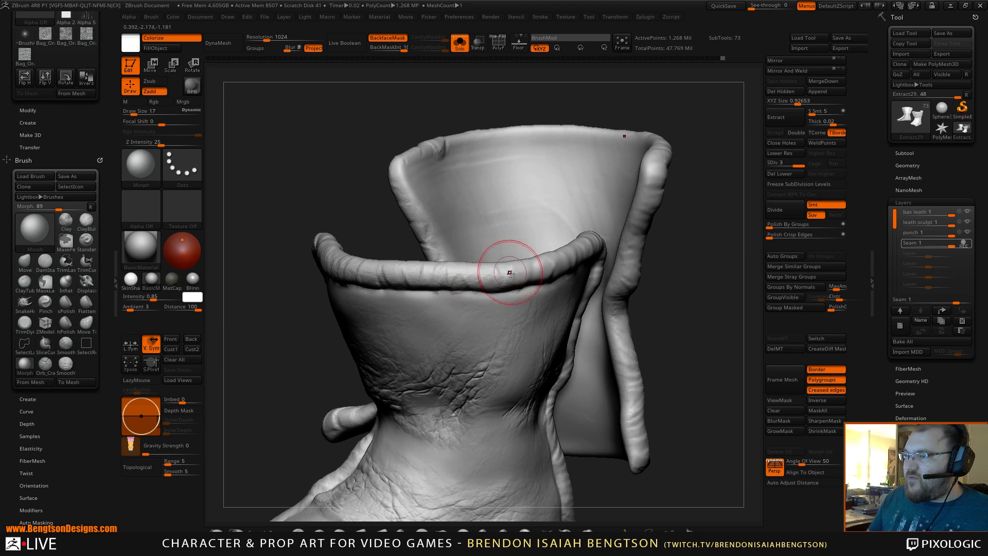
{"action": "key", "text": "shift"}
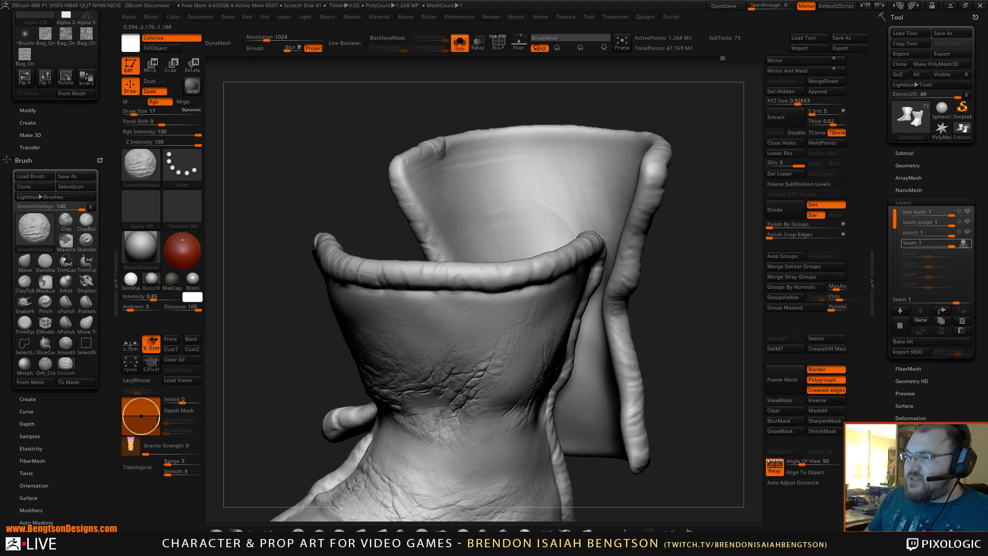
{"action": "left_click_drag", "start_coordinate": [307, 242], "coordinate": [379, 180]}
{"action": "mouse_move", "coordinate": [437, 190]}
{"action": "left_mouse_down", "text": "alt"}
{"action": "mouse_move", "coordinate": [582, 146]}
{"action": "mouse_move", "coordinate": [563, 177]}
{"action": "left_mouse_up", "text": "alt"}
{"action": "key", "text": "shift"}
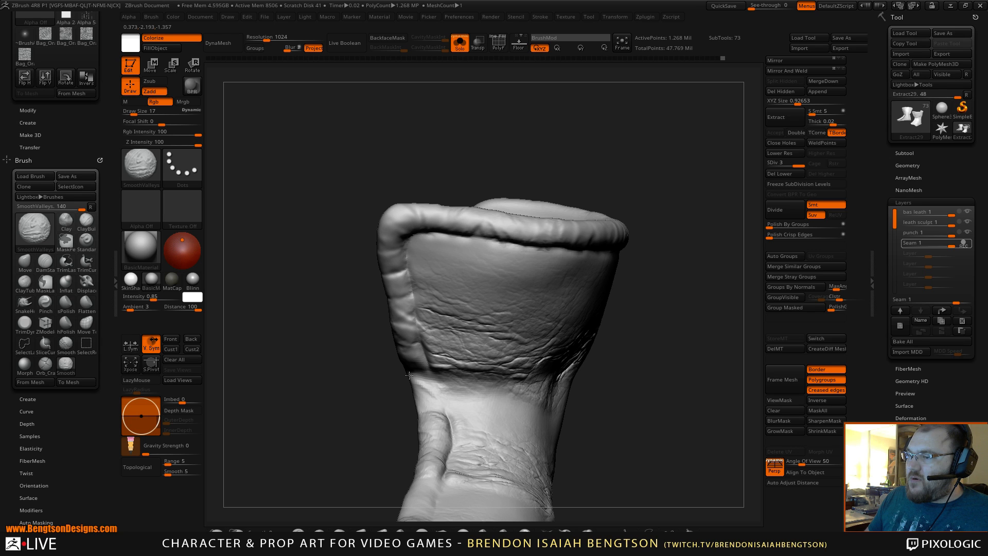
Smooth the border around the lower foot flap, including its rounded corner.
{"action": "left_click_drag", "start_coordinate": [359, 375], "coordinate": [362, 324]}
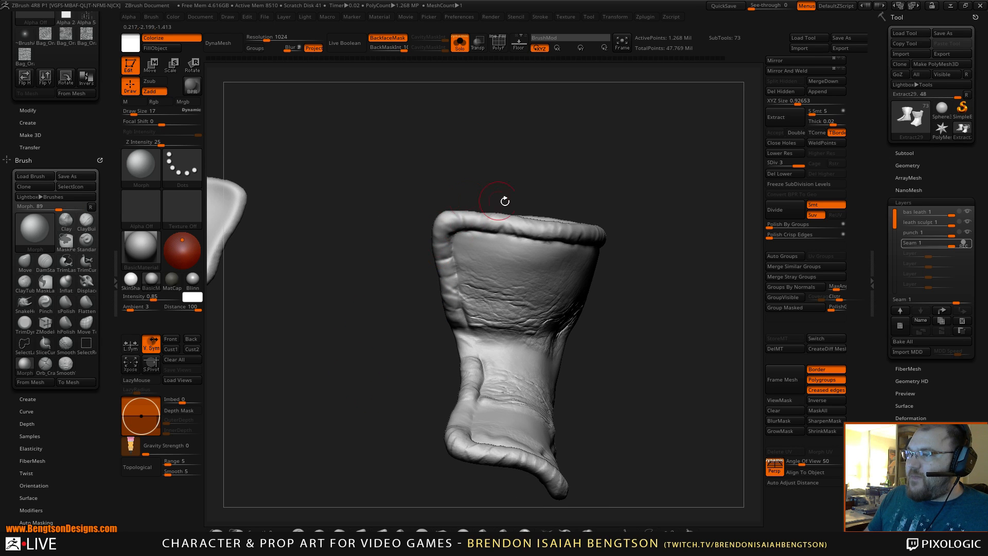
{"action": "left_click_drag", "start_coordinate": [505, 201], "coordinate": [666, 313], "text": "alt"}
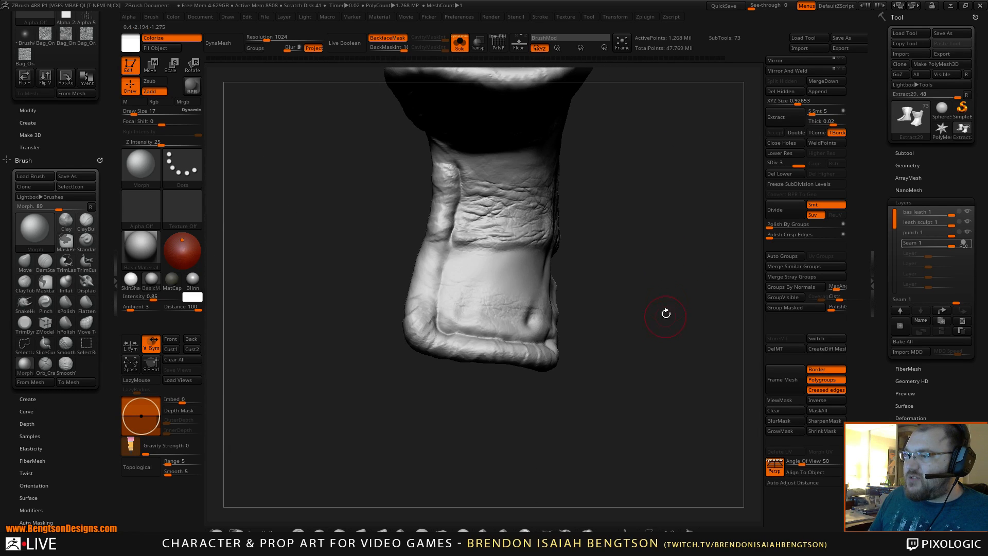
{"action": "key", "text": "shift"}
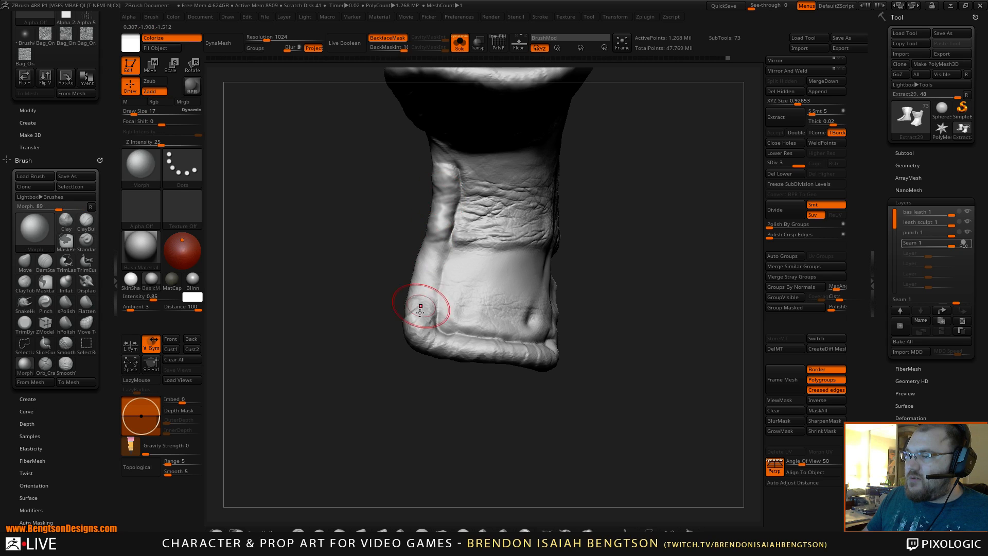
{"action": "left_click_drag", "start_coordinate": [418, 309], "coordinate": [417, 331], "text": "shift"}
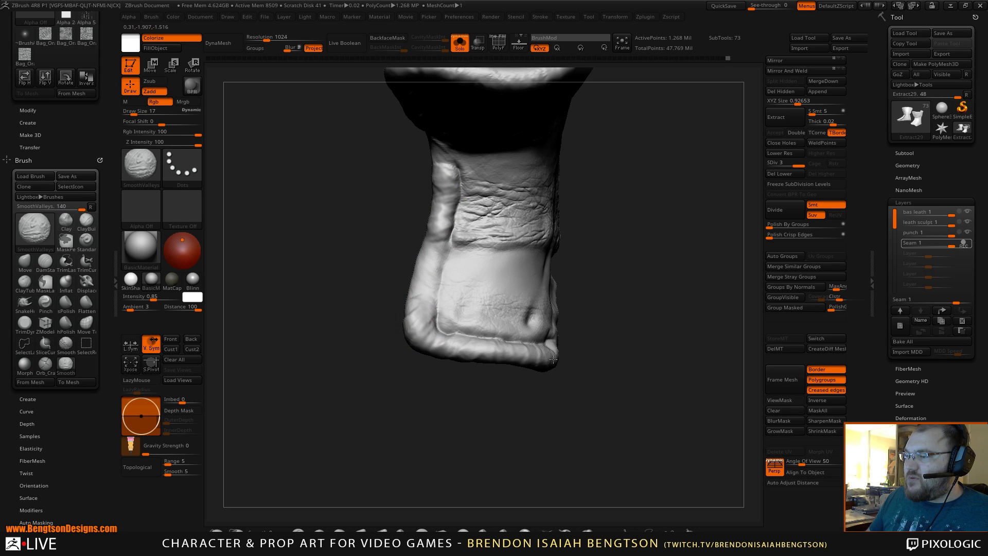
Smooth the side edges of the other cuff and the border running down to its foot flap.
{"action": "mouse_move", "coordinate": [559, 338]}
{"action": "left_mouse_down"}
{"action": "mouse_move", "coordinate": [657, 338]}
{"action": "mouse_move", "coordinate": [565, 391]}
{"action": "mouse_move", "coordinate": [448, 421]}
{"action": "mouse_move", "coordinate": [464, 408]}
{"action": "left_mouse_up"}
{"action": "mouse_move", "coordinate": [591, 423]}
{"action": "left_mouse_down"}
{"action": "mouse_move", "coordinate": [614, 440]}
{"action": "mouse_move", "coordinate": [644, 258]}
{"action": "mouse_move", "coordinate": [631, 340]}
{"action": "left_mouse_up"}
{"action": "left_click_drag", "start_coordinate": [360, 247], "coordinate": [338, 170], "text": "shift"}
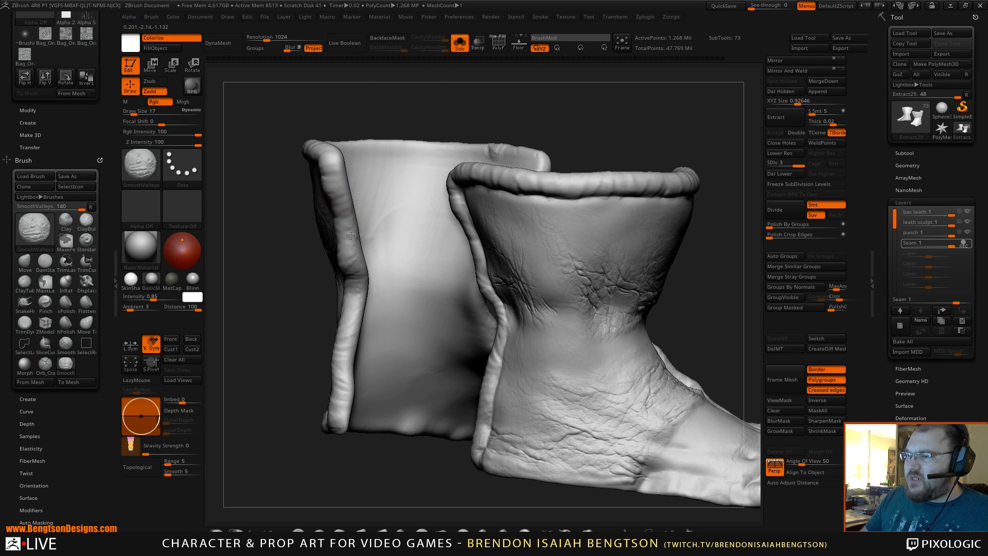
{"action": "mouse_move", "coordinate": [345, 456]}
{"action": "left_mouse_down"}
{"action": "mouse_move", "coordinate": [322, 463]}
{"action": "mouse_move", "coordinate": [363, 442]}
{"action": "left_mouse_up"}
{"action": "mouse_move", "coordinate": [582, 289]}
{"action": "left_mouse_down"}
{"action": "mouse_move", "coordinate": [608, 319]}
{"action": "mouse_move", "coordinate": [582, 269]}
{"action": "mouse_move", "coordinate": [591, 210]}
{"action": "mouse_move", "coordinate": [582, 267]}
{"action": "left_mouse_up"}
{"action": "key", "text": "shift"}
{"action": "key", "text": "shift"}
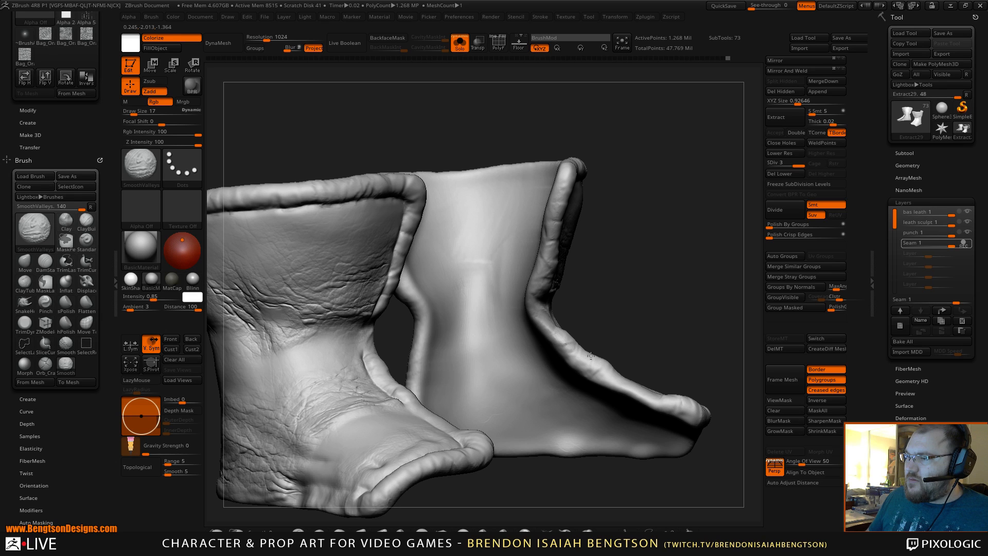
Reopen the brush library and go back to the main brush folders for another brush.
{"action": "mouse_move", "coordinate": [618, 203]}
{"action": "left_mouse_down"}
{"action": "mouse_move", "coordinate": [655, 194]}
{"action": "mouse_move", "coordinate": [562, 140]}
{"action": "left_mouse_up"}
{"action": "key", "text": "comma"}
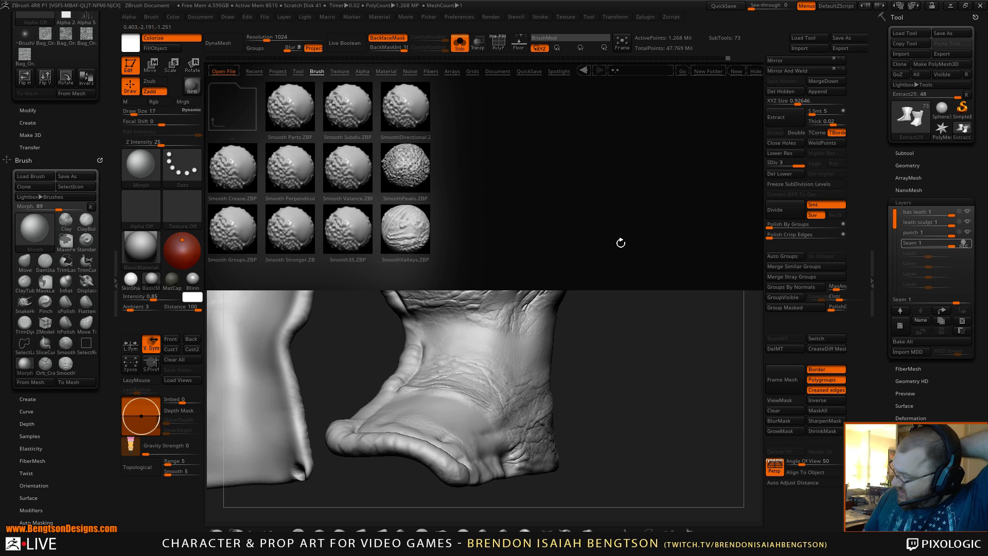
{"action": "left_click", "coordinate": [231, 118]}
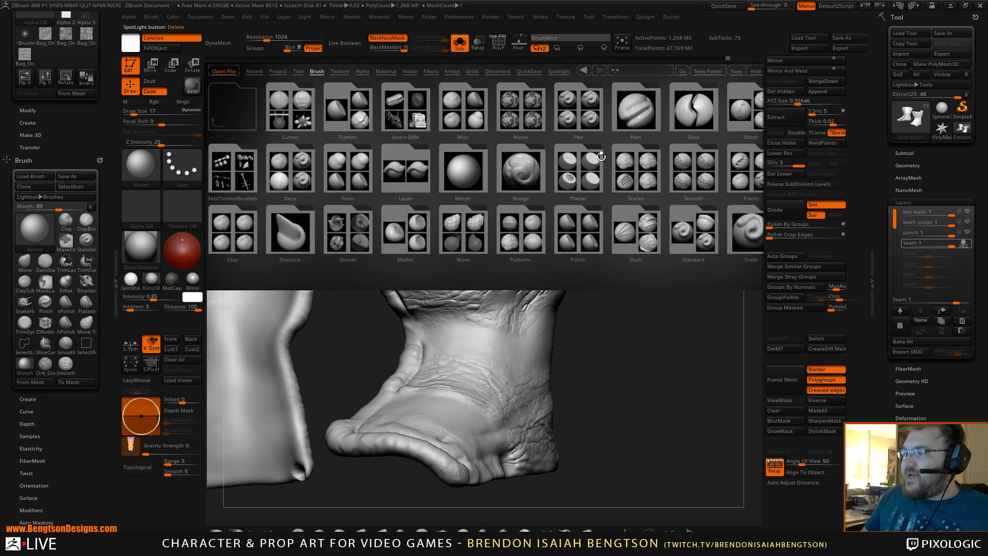
Load the Slash2 brush from the Slash brush folder, with Rgb turned off and a draw size of 15.
{"action": "left_click", "coordinate": [628, 168]}
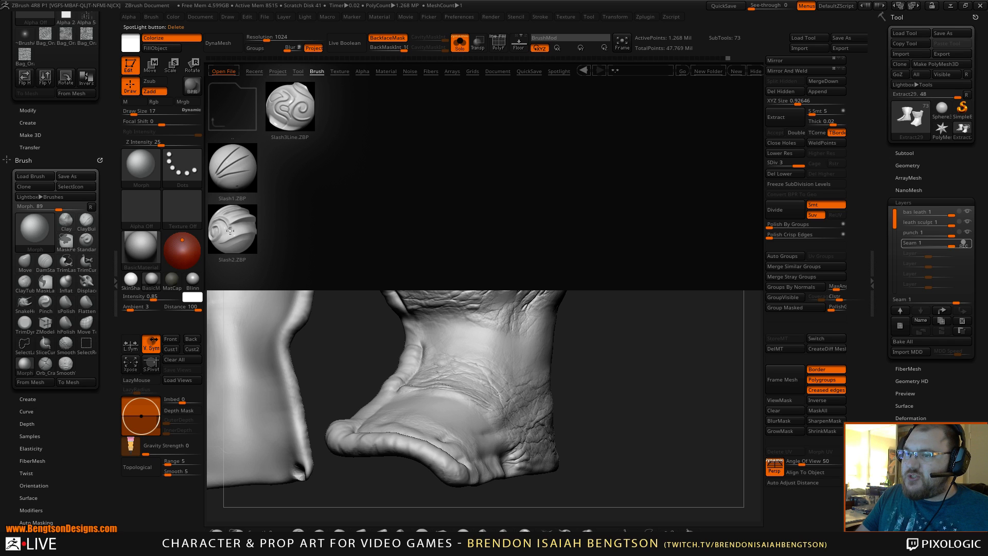
{"action": "double_click", "coordinate": [231, 232]}
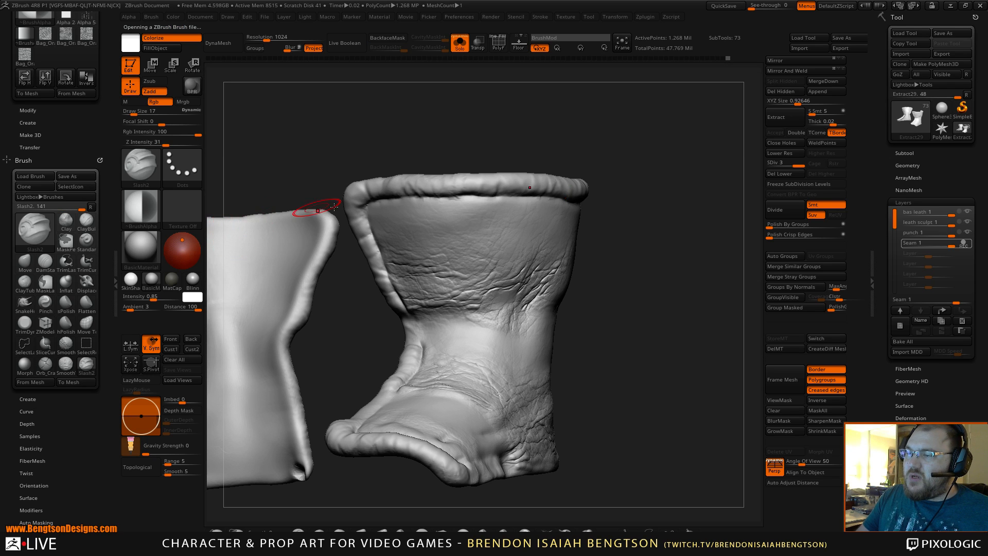
{"action": "mouse_move", "coordinate": [594, 118]}
{"action": "left_mouse_down"}
{"action": "mouse_move", "coordinate": [582, 149]}
{"action": "mouse_move", "coordinate": [554, 132]}
{"action": "left_mouse_up"}
{"action": "key", "text": "space"}
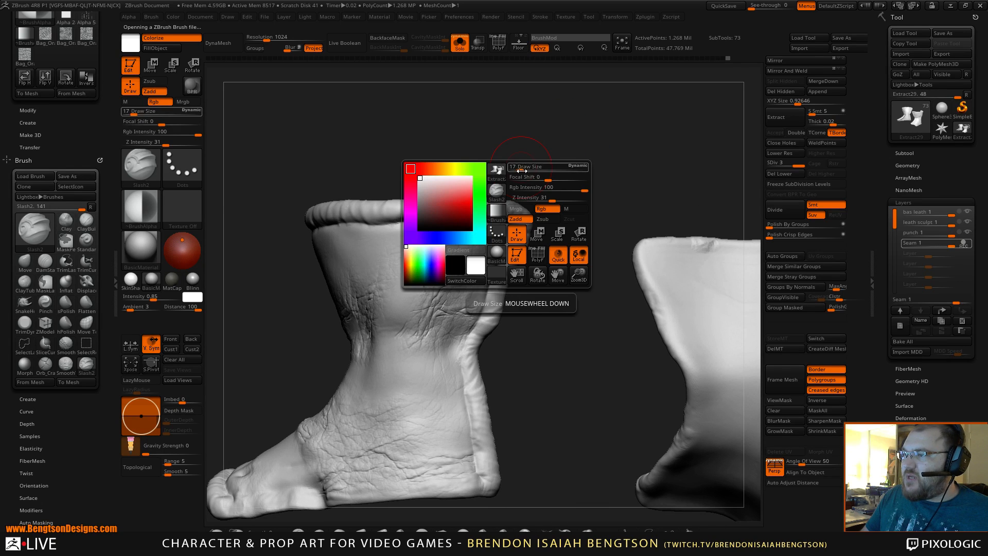
{"action": "left_click", "coordinate": [519, 169]}
{"action": "left_click", "coordinate": [542, 209]}
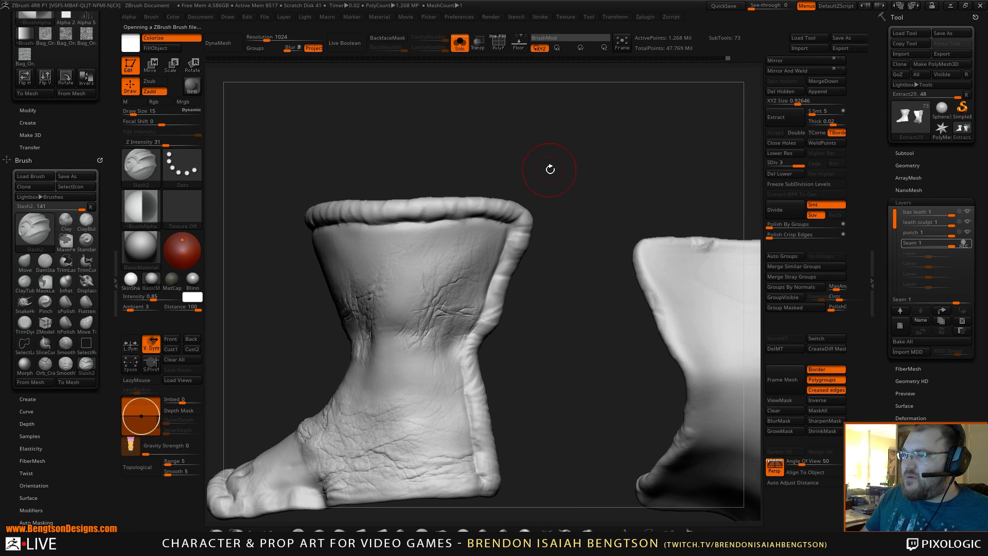
Reduce the brush to draw size 6 and Z Intensity 18 for fine cuts on the boot's rolled rim.
{"action": "mouse_move", "coordinate": [549, 168]}
{"action": "left_mouse_down", "text": "alt"}
{"action": "mouse_move", "coordinate": [592, 144]}
{"action": "mouse_move", "coordinate": [618, 149]}
{"action": "mouse_move", "coordinate": [647, 183]}
{"action": "left_mouse_up", "text": "alt"}
{"action": "key", "text": "space"}
{"action": "left_click", "coordinate": [533, 172]}
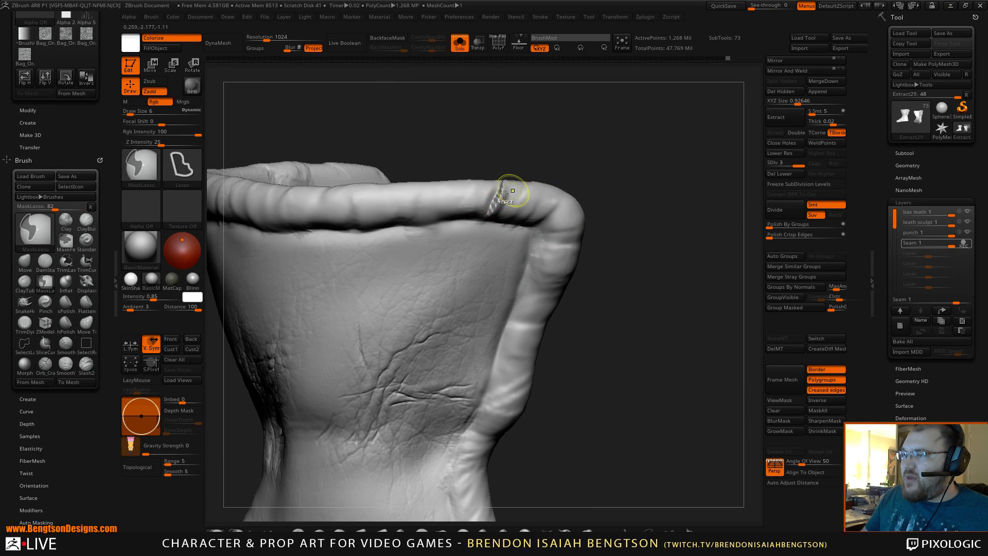
{"action": "key", "text": "space"}
{"action": "left_click_drag", "start_coordinate": [533, 221], "coordinate": [524, 221]}
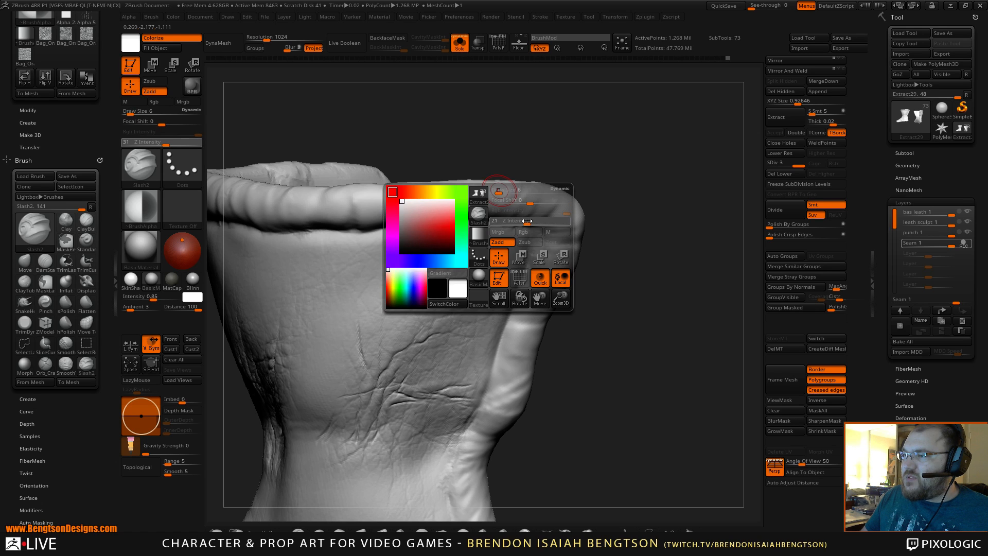
Cut thin creases across the boot's rolled top rim near its corner, undoing the unwanted strokes.
{"action": "left_click_drag", "start_coordinate": [578, 140], "coordinate": [574, 218]}
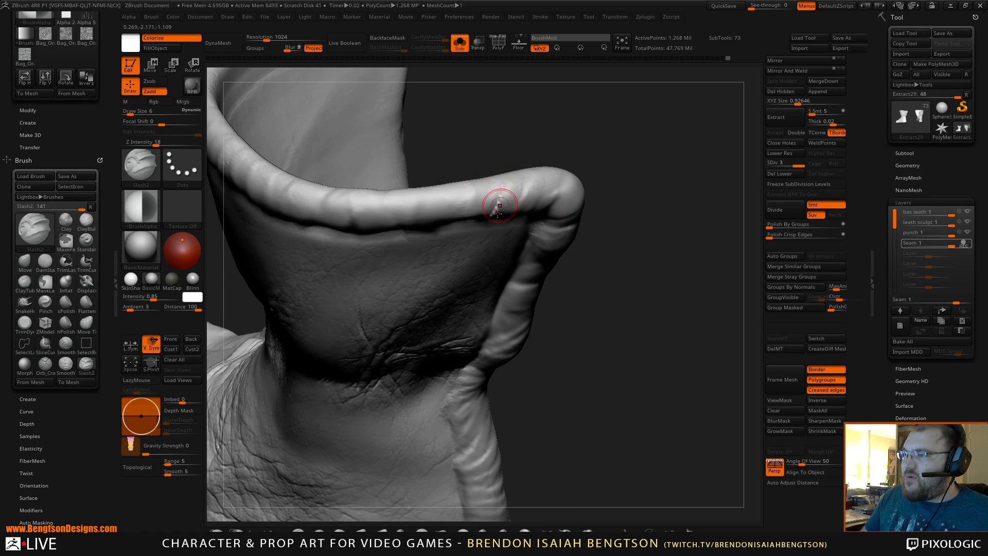
{"action": "left_click_drag", "start_coordinate": [594, 183], "coordinate": [565, 165]}
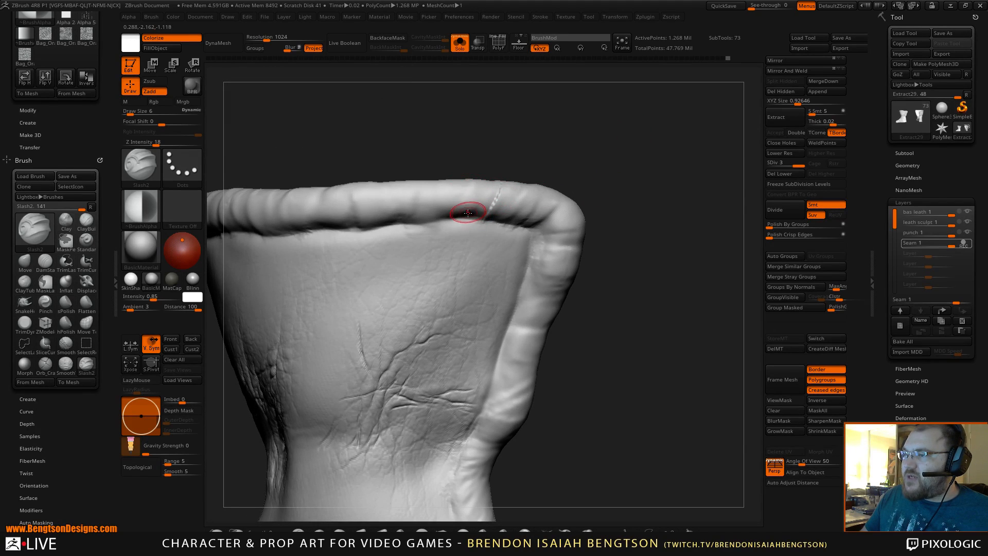
{"action": "left_click_drag", "start_coordinate": [477, 162], "coordinate": [471, 300]}
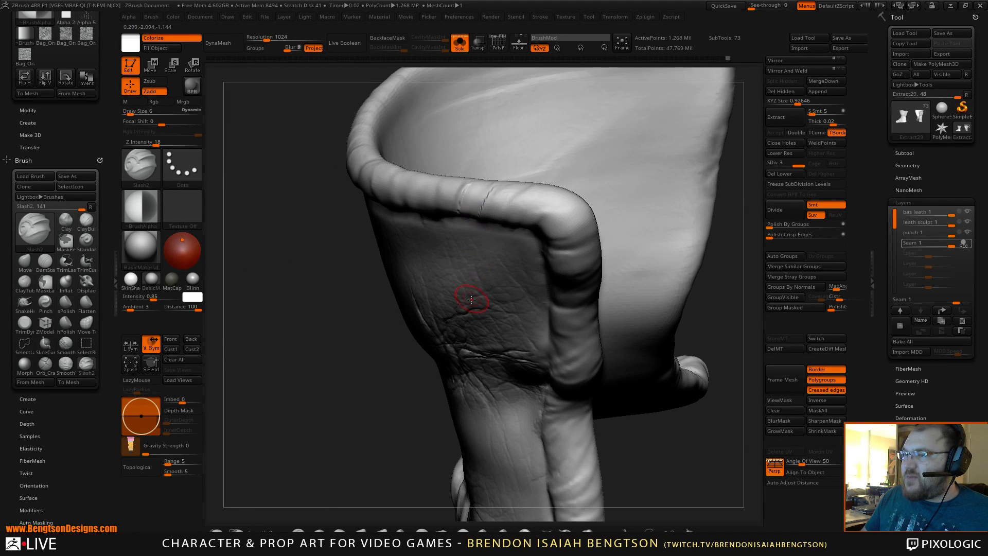
{"action": "mouse_move", "coordinate": [339, 237]}
{"action": "left_mouse_down"}
{"action": "mouse_move", "coordinate": [518, 150]}
{"action": "mouse_move", "coordinate": [527, 159]}
{"action": "mouse_move", "coordinate": [503, 205]}
{"action": "mouse_move", "coordinate": [502, 233]}
{"action": "mouse_move", "coordinate": [534, 221]}
{"action": "mouse_move", "coordinate": [515, 239]}
{"action": "left_mouse_up"}
{"action": "key", "text": "ctrl+z"}
{"action": "key", "text": "ctrl+z"}
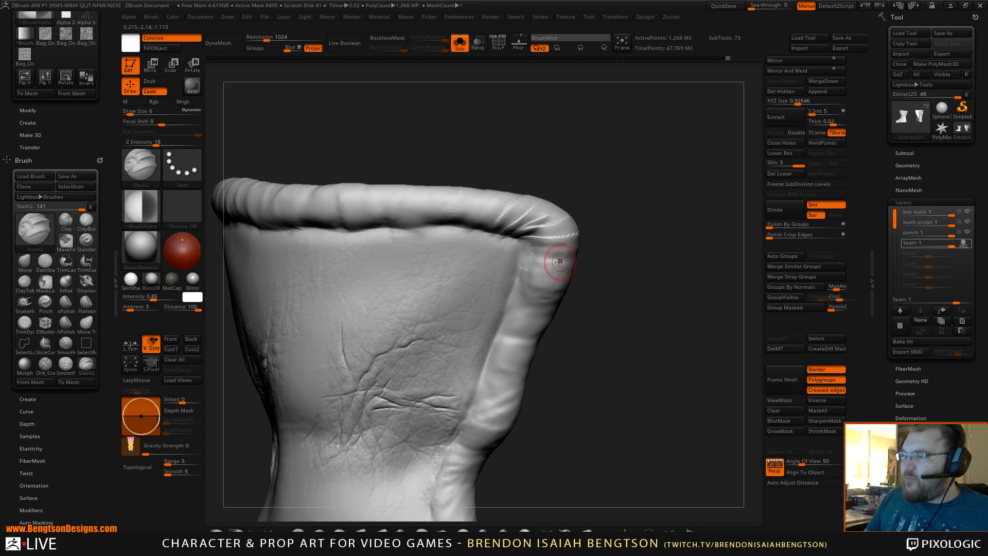
Slash creases across the rolled vertical seam just below the rim's corner, undoing and redrawing misplaced cuts.
{"action": "mouse_move", "coordinate": [612, 259]}
{"action": "left_mouse_down"}
{"action": "mouse_move", "coordinate": [577, 273]}
{"action": "mouse_move", "coordinate": [591, 262]}
{"action": "left_mouse_up"}
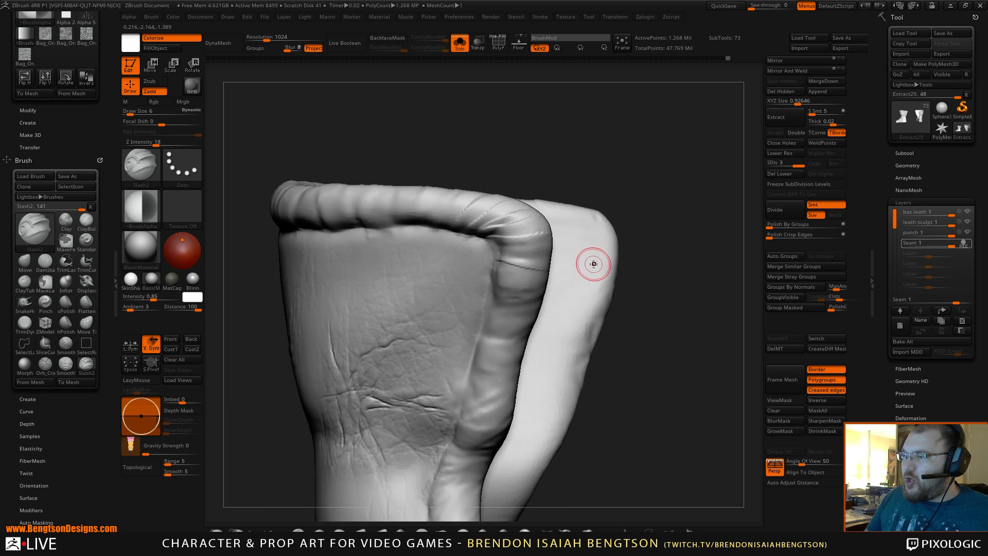
{"action": "mouse_move", "coordinate": [619, 181]}
{"action": "left_mouse_down"}
{"action": "mouse_move", "coordinate": [533, 233]}
{"action": "mouse_move", "coordinate": [602, 209]}
{"action": "mouse_move", "coordinate": [595, 243]}
{"action": "mouse_move", "coordinate": [566, 280]}
{"action": "left_mouse_up"}
{"action": "left_click_drag", "start_coordinate": [606, 214], "coordinate": [535, 230]}
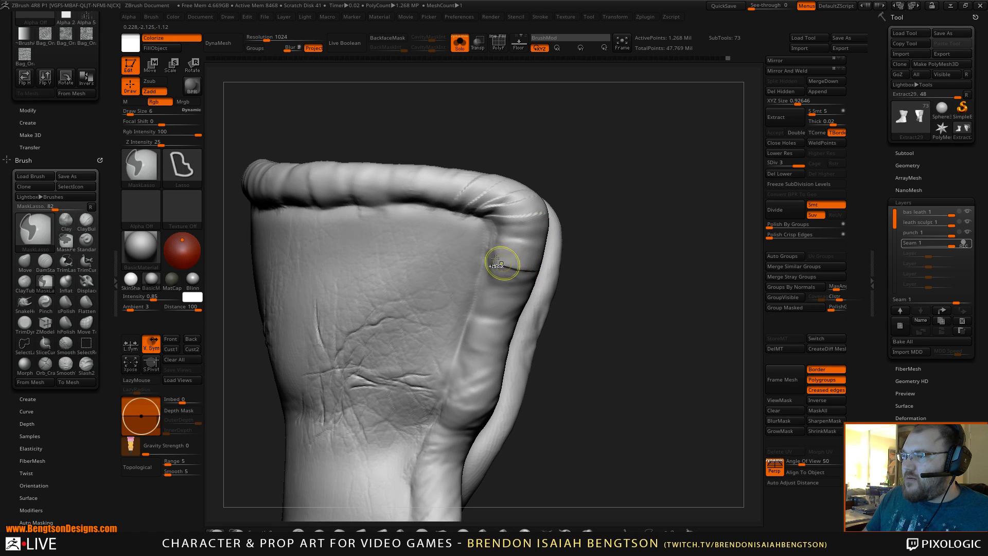
{"action": "key", "text": "ctrl+z"}
{"action": "left_click_drag", "start_coordinate": [488, 258], "coordinate": [531, 267]}
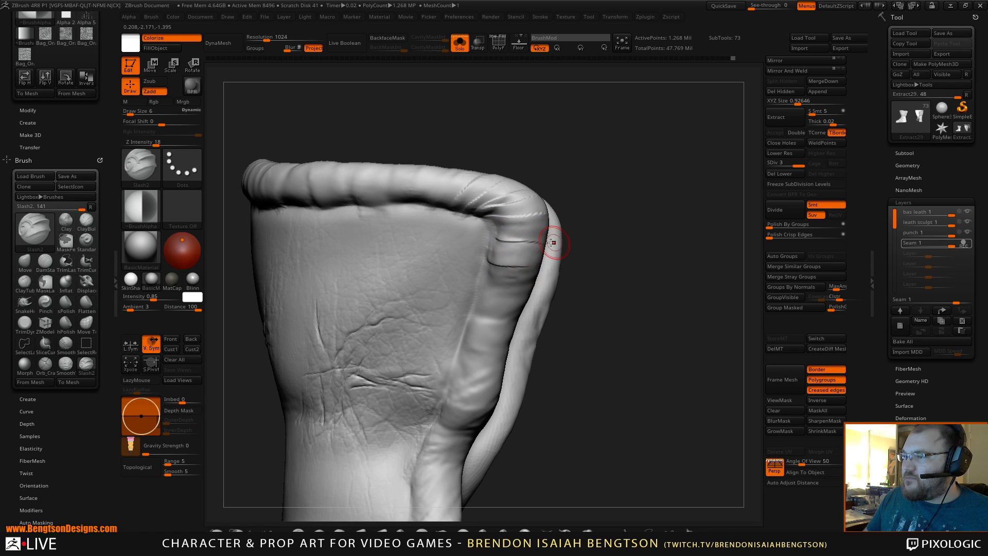
{"action": "key", "text": "ctrl+z"}
{"action": "key", "text": "ctrl+z"}
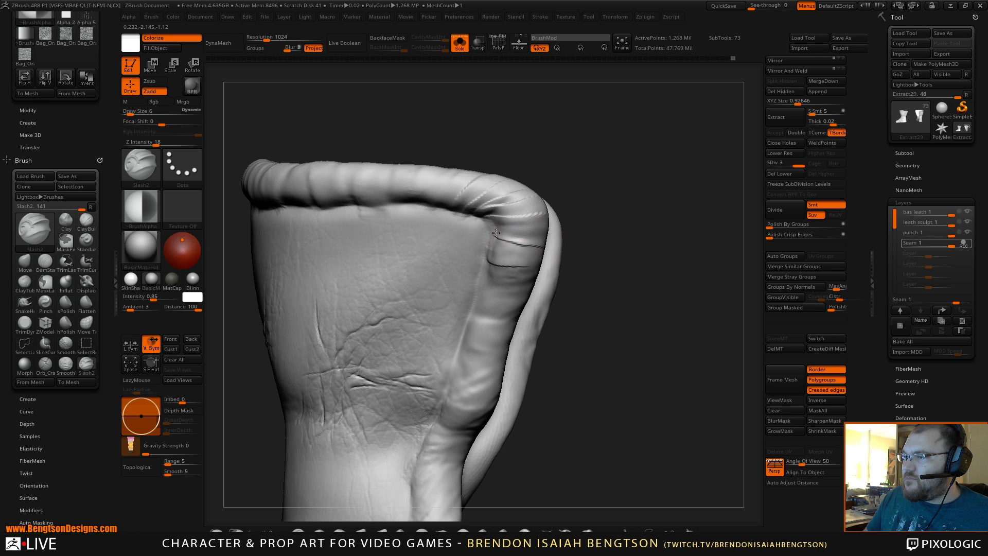
Continue the thin crosswise slashes around the corner and along the upper part of the rolled side seam.
{"action": "left_click_drag", "start_coordinate": [575, 236], "coordinate": [558, 199]}
{"action": "mouse_move", "coordinate": [636, 157]}
{"action": "left_mouse_down"}
{"action": "mouse_move", "coordinate": [646, 125]}
{"action": "mouse_move", "coordinate": [585, 203]}
{"action": "mouse_move", "coordinate": [573, 185]}
{"action": "mouse_move", "coordinate": [587, 244]}
{"action": "mouse_move", "coordinate": [612, 159]}
{"action": "mouse_move", "coordinate": [624, 156]}
{"action": "mouse_move", "coordinate": [628, 183]}
{"action": "mouse_move", "coordinate": [639, 182]}
{"action": "left_mouse_up"}
{"action": "left_click_drag", "start_coordinate": [635, 147], "coordinate": [565, 185]}
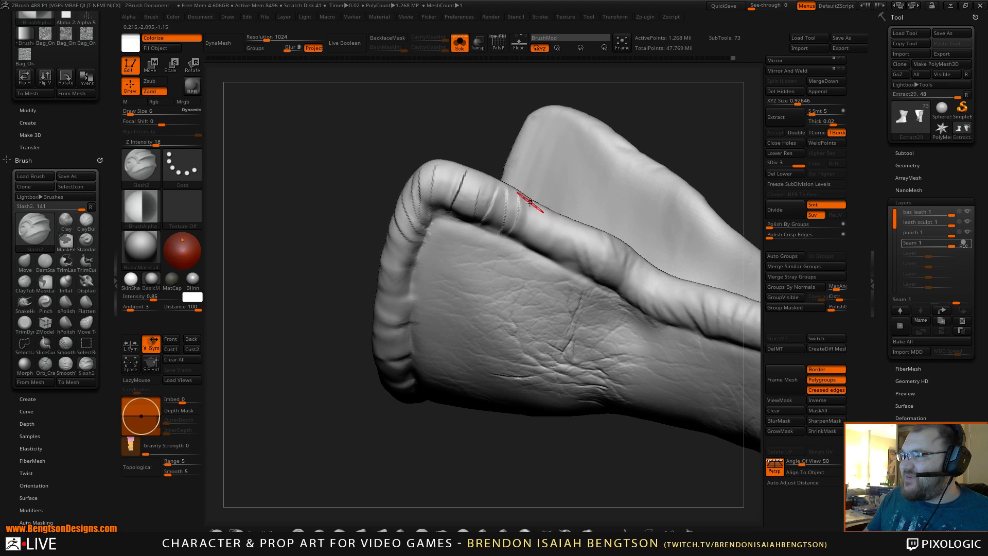
{"action": "mouse_move", "coordinate": [666, 150]}
{"action": "left_mouse_down"}
{"action": "mouse_move", "coordinate": [692, 115]}
{"action": "mouse_move", "coordinate": [591, 191]}
{"action": "mouse_move", "coordinate": [592, 180]}
{"action": "mouse_move", "coordinate": [633, 164]}
{"action": "left_mouse_up"}
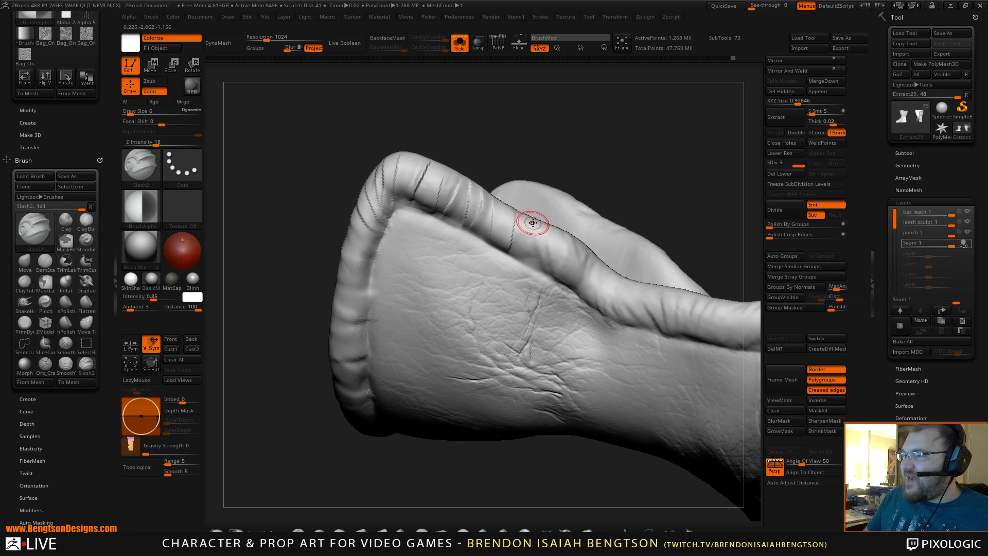
{"action": "left_click_drag", "start_coordinate": [537, 226], "coordinate": [559, 281]}
{"action": "left_click_drag", "start_coordinate": [638, 165], "coordinate": [637, 219]}
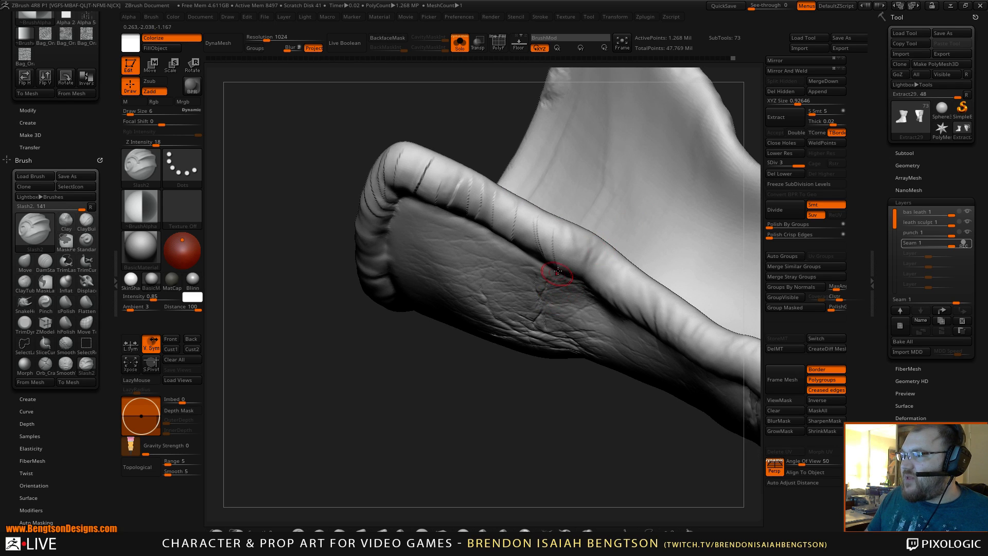
Raise the Z Intensity to 24 and carve stronger creases across the middle of the rolled side seam.
{"action": "key", "text": "ctrl"}
{"action": "key", "text": "space"}
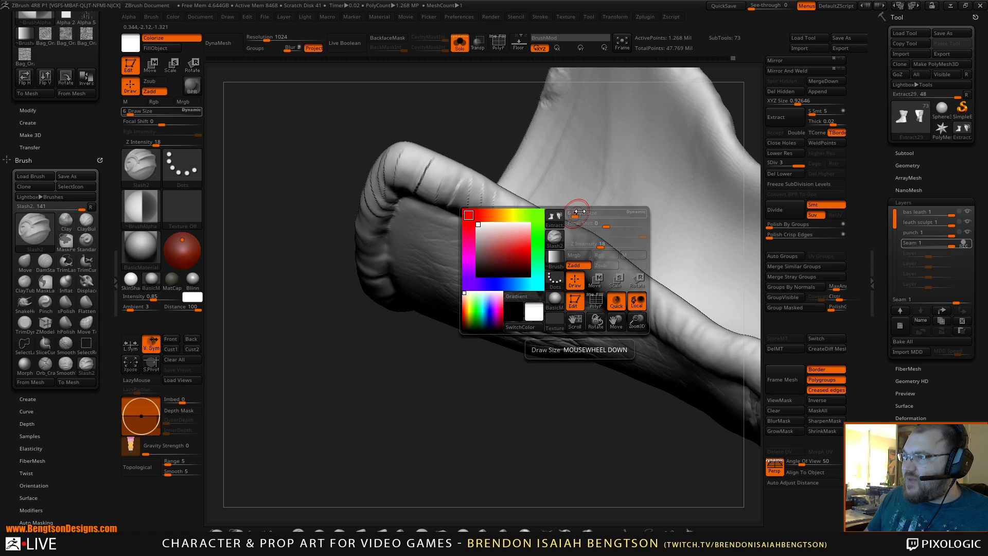
{"action": "left_click", "coordinate": [606, 241]}
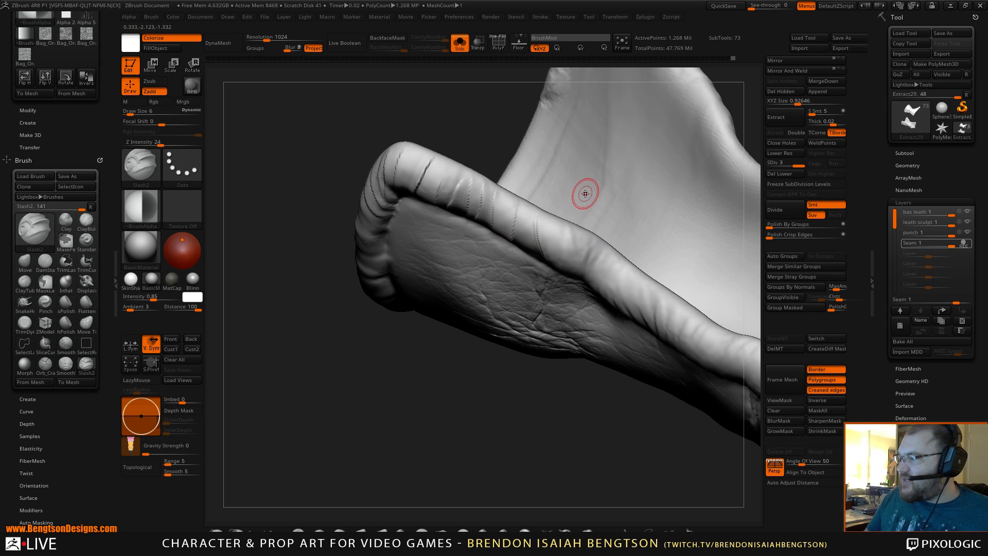
{"action": "right_click_drag", "start_coordinate": [564, 211], "coordinate": [509, 279]}
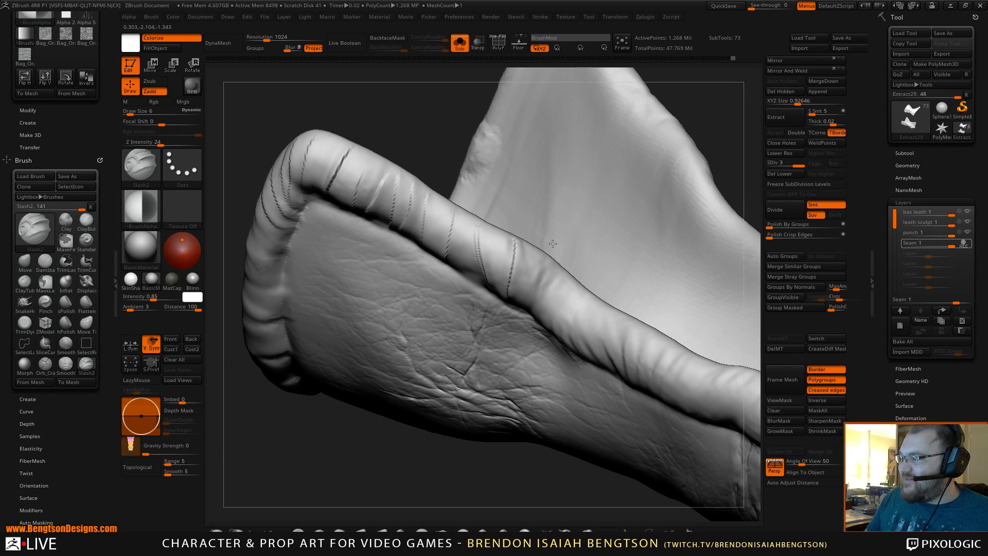
{"action": "right_click_drag", "start_coordinate": [535, 247], "coordinate": [573, 176]}
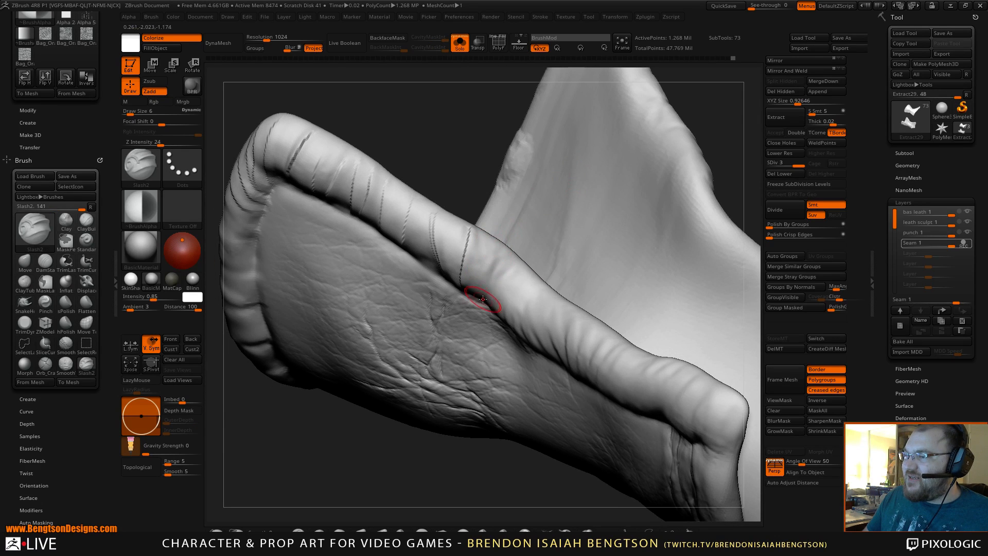
{"action": "left_click_drag", "start_coordinate": [482, 299], "coordinate": [497, 234]}
{"action": "mouse_move", "coordinate": [500, 290]}
{"action": "right_mouse_down"}
{"action": "mouse_move", "coordinate": [520, 338]}
{"action": "mouse_move", "coordinate": [540, 234]}
{"action": "mouse_move", "coordinate": [522, 258]}
{"action": "mouse_move", "coordinate": [515, 242]}
{"action": "mouse_move", "coordinate": [529, 227]}
{"action": "mouse_move", "coordinate": [520, 229]}
{"action": "mouse_move", "coordinate": [521, 258]}
{"action": "right_mouse_up"}
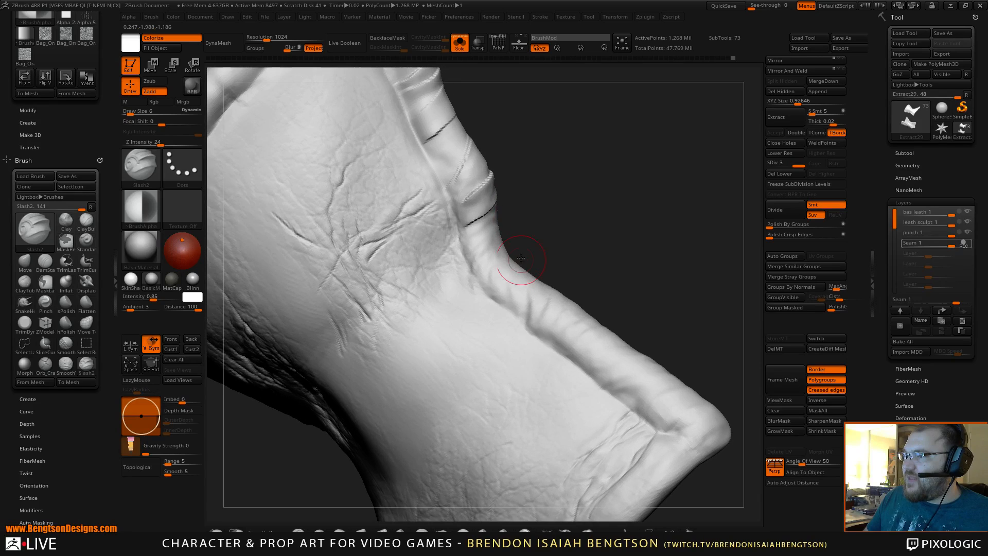
{"action": "mouse_move", "coordinate": [535, 190]}
{"action": "right_mouse_down"}
{"action": "mouse_move", "coordinate": [573, 209]}
{"action": "mouse_move", "coordinate": [573, 190]}
{"action": "mouse_move", "coordinate": [581, 214]}
{"action": "mouse_move", "coordinate": [597, 187]}
{"action": "mouse_move", "coordinate": [522, 216]}
{"action": "right_mouse_up"}
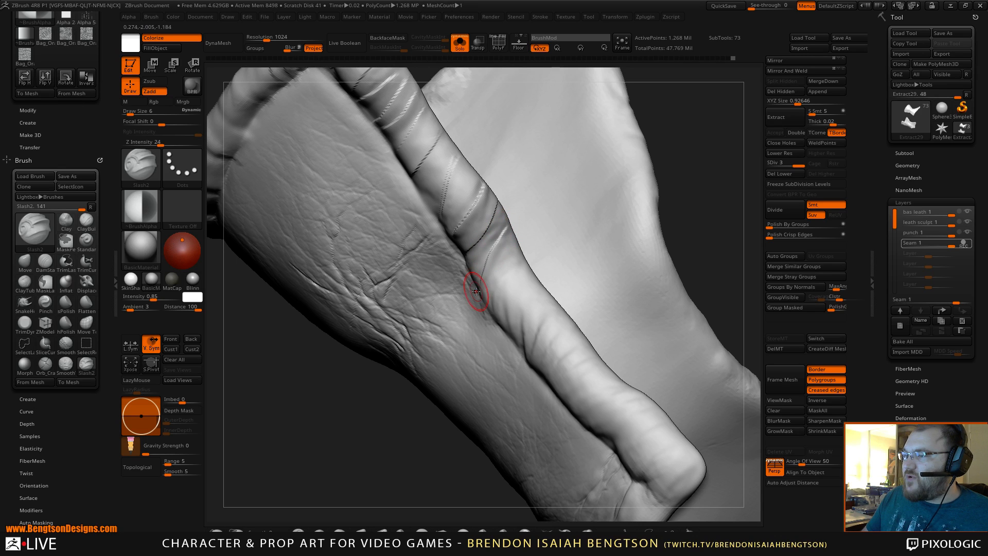
Slash closely spaced diagonal creases across the rolled seam where it bends at the ankle.
{"action": "right_click_drag", "start_coordinate": [669, 150], "coordinate": [573, 230]}
{"action": "left_click_drag", "start_coordinate": [449, 303], "coordinate": [477, 251]}
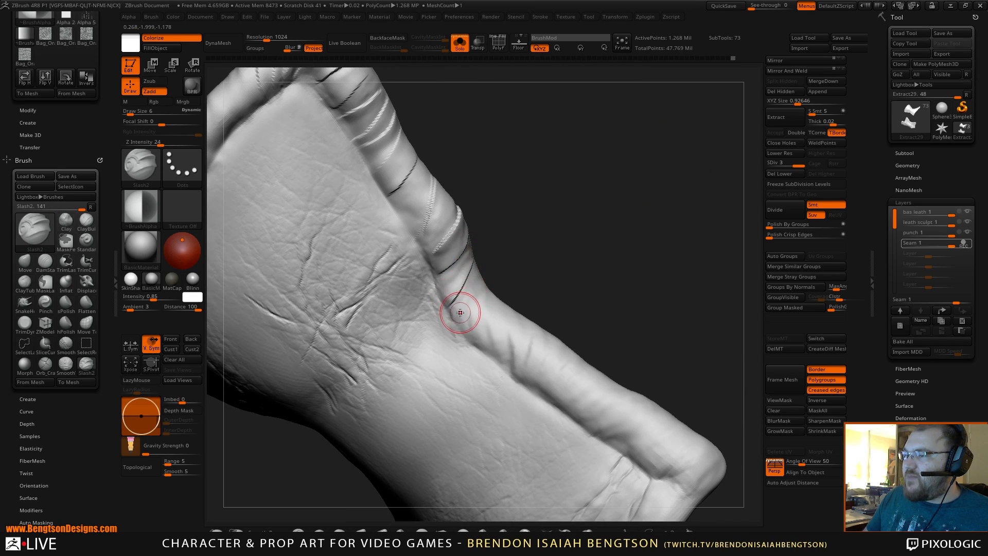
{"action": "left_click_drag", "start_coordinate": [457, 313], "coordinate": [480, 267]}
{"action": "left_click_drag", "start_coordinate": [462, 327], "coordinate": [484, 278]}
{"action": "right_click_drag", "start_coordinate": [591, 206], "coordinate": [646, 170]}
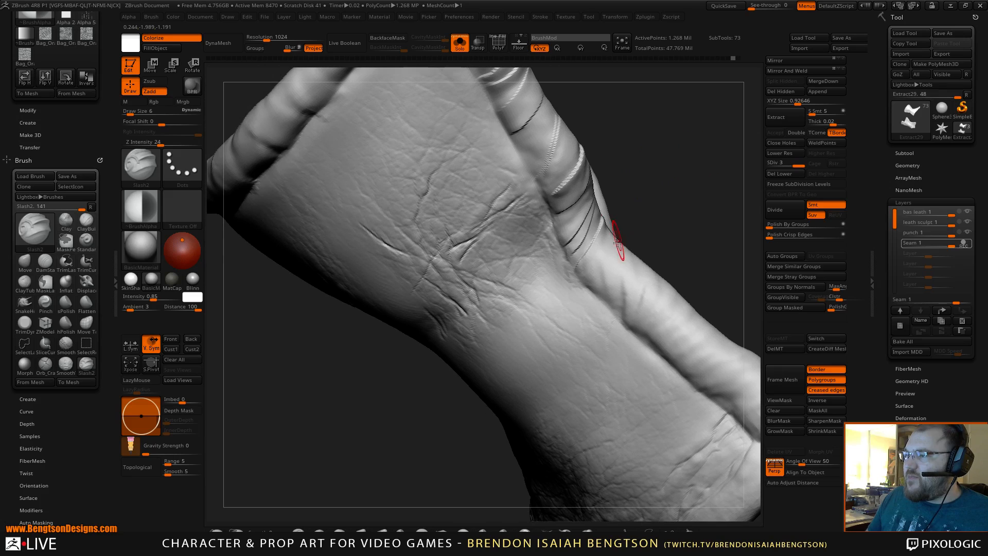
{"action": "left_click_drag", "start_coordinate": [604, 234], "coordinate": [603, 291]}
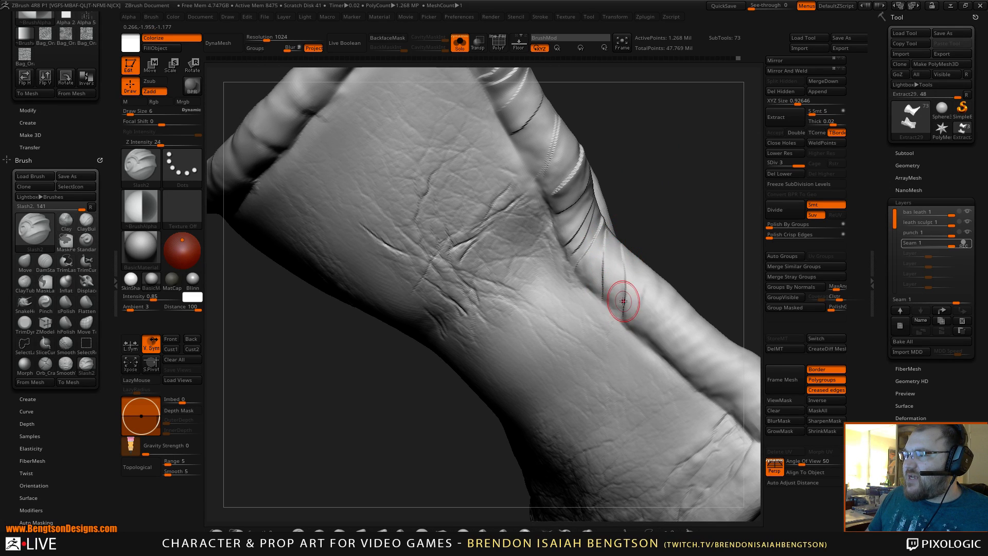
Review the creased seam on the whole boot and turn off Solo display.
{"action": "mouse_move", "coordinate": [624, 298]}
{"action": "right_mouse_down"}
{"action": "mouse_move", "coordinate": [631, 204]}
{"action": "mouse_move", "coordinate": [587, 192]}
{"action": "mouse_move", "coordinate": [665, 158]}
{"action": "mouse_move", "coordinate": [643, 268]}
{"action": "right_mouse_up"}
{"action": "right_click_drag", "start_coordinate": [643, 268], "coordinate": [635, 205], "text": "ctrl"}
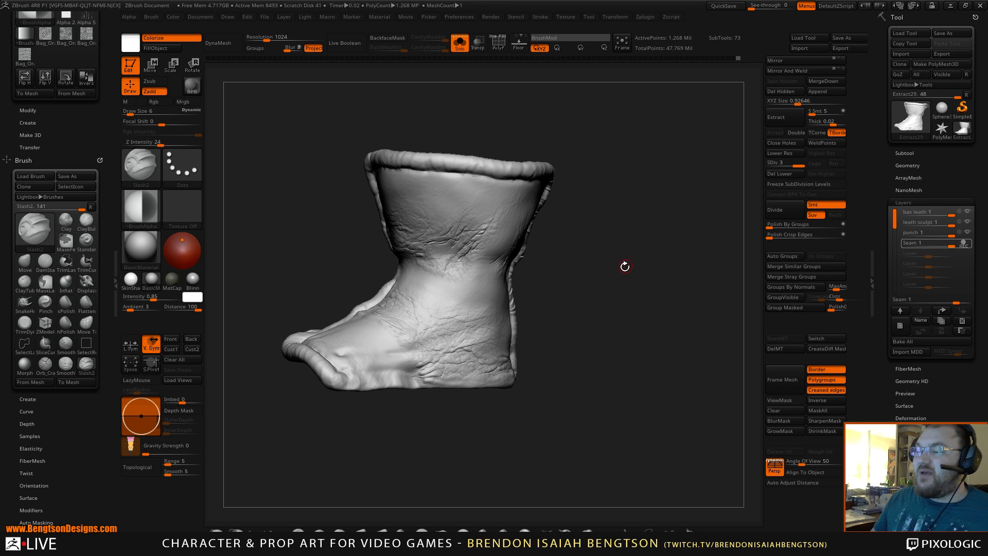
{"action": "left_click_drag", "start_coordinate": [632, 292], "coordinate": [611, 139], "text": "alt"}
{"action": "left_click_drag", "start_coordinate": [610, 217], "coordinate": [621, 281], "text": "alt"}
{"action": "left_click", "coordinate": [459, 43]}
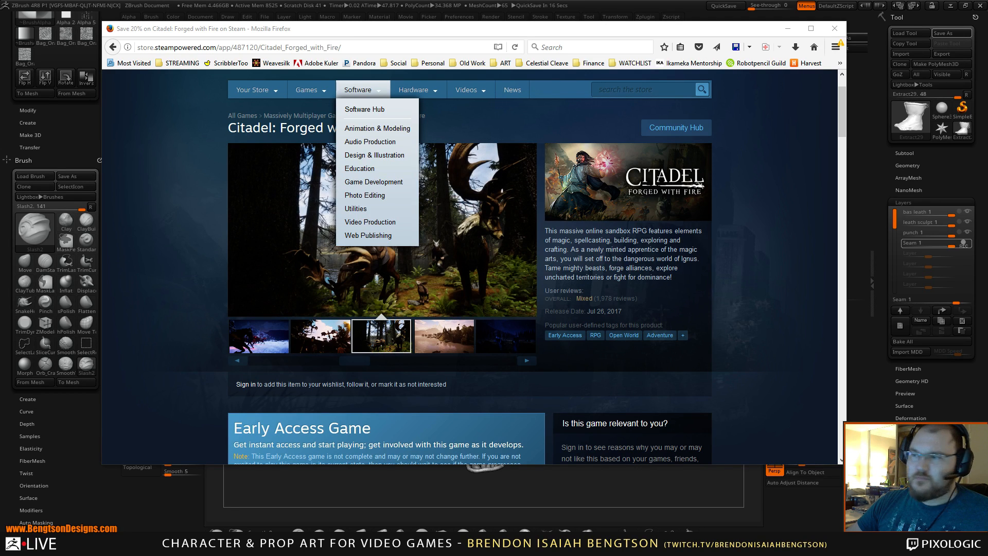
Switch to Windows Photo Viewer and compare the troll's low-res in-game model with its hi-res renders.
{"action": "left_click_drag", "start_coordinate": [0, 60], "coordinate": [464, 0]}
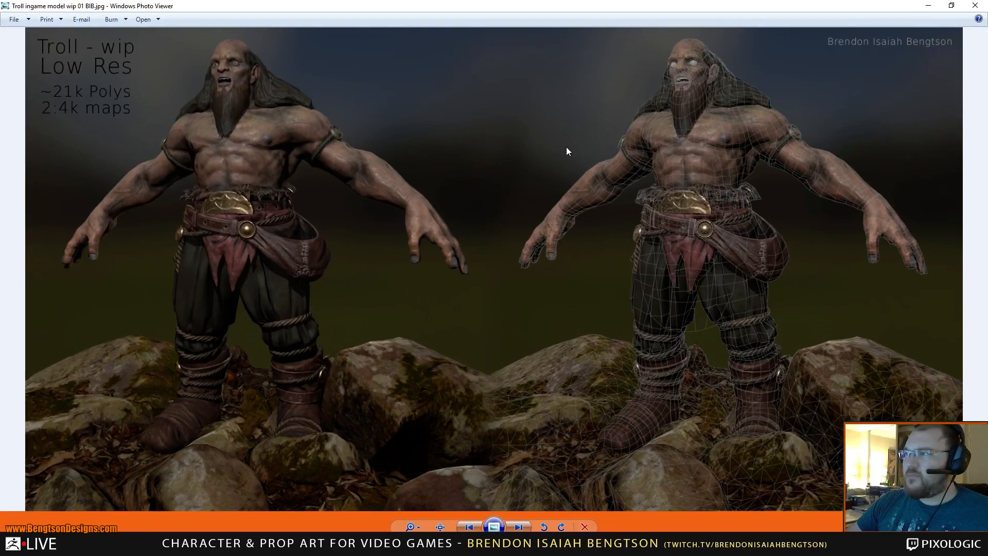
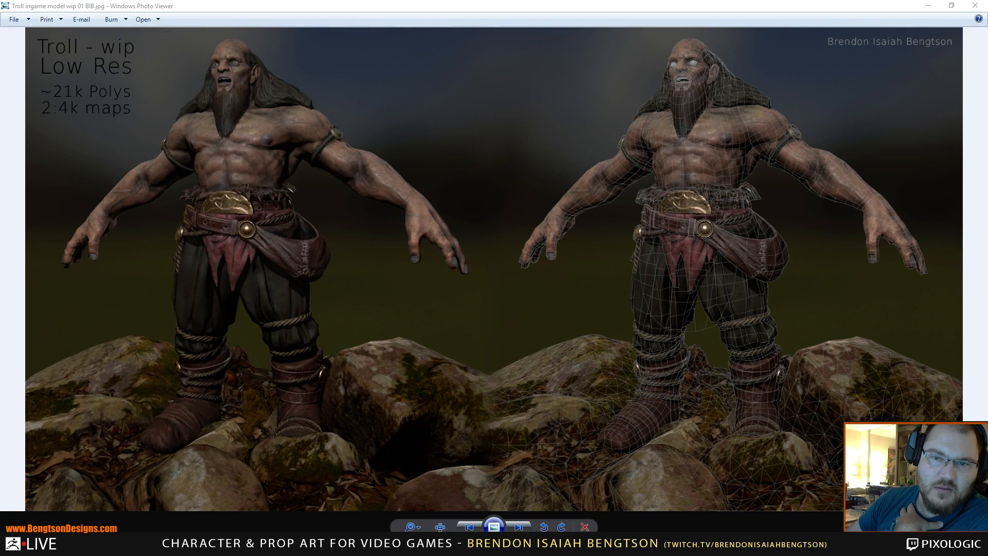
{"action": "left_click", "coordinate": [469, 526]}
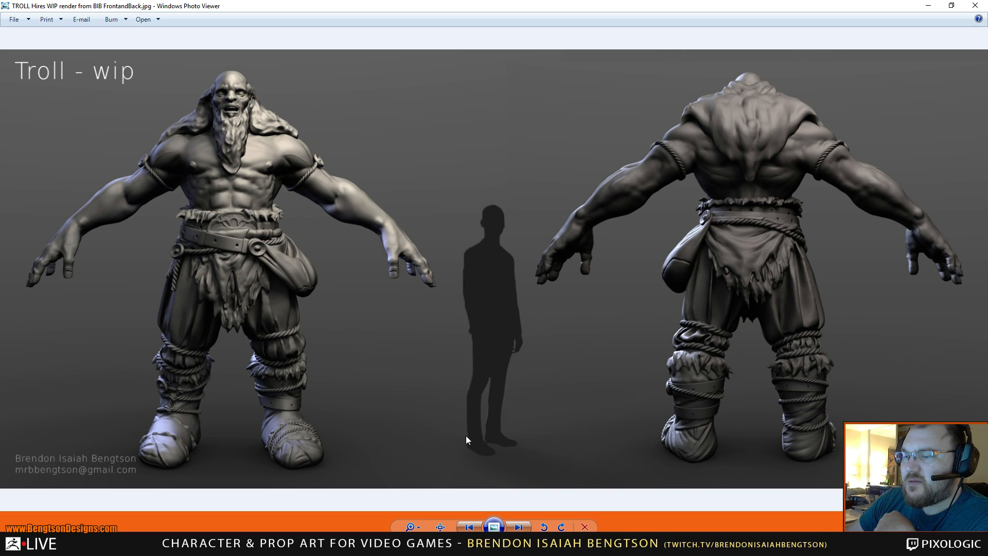
{"action": "left_click", "coordinate": [519, 526]}
{"action": "left_click", "coordinate": [519, 527]}
{"action": "left_click", "coordinate": [518, 527]}
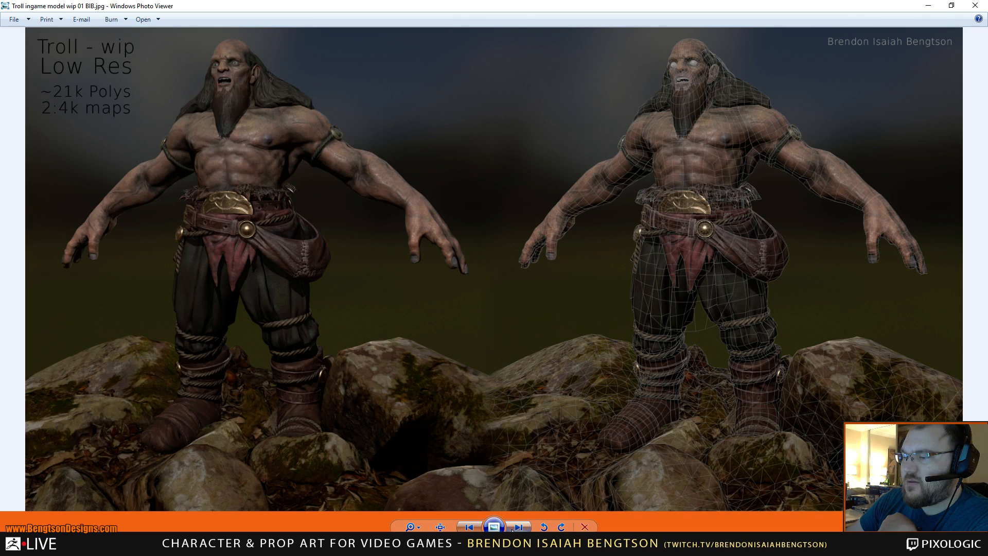
{"action": "left_click", "coordinate": [519, 527]}
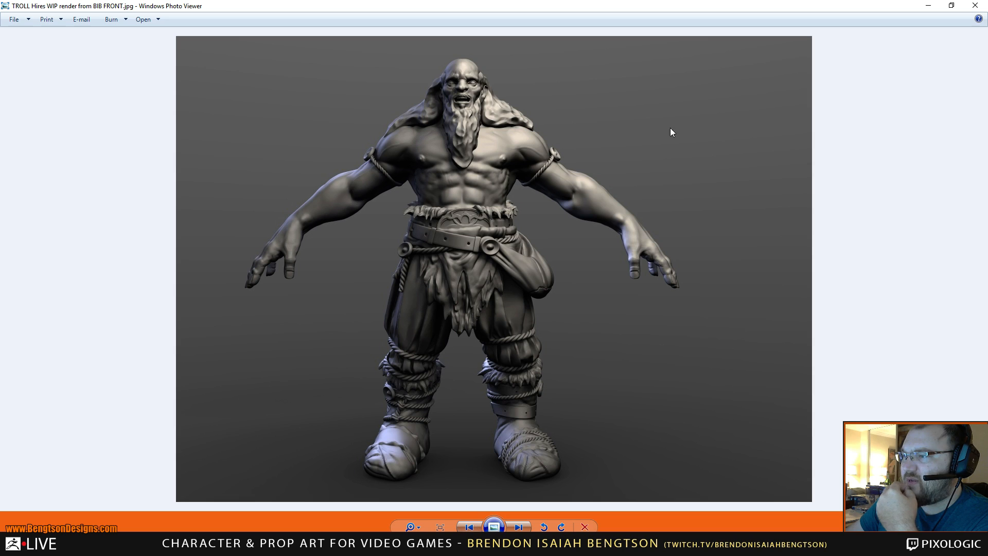
{"action": "left_click", "coordinate": [969, 5]}
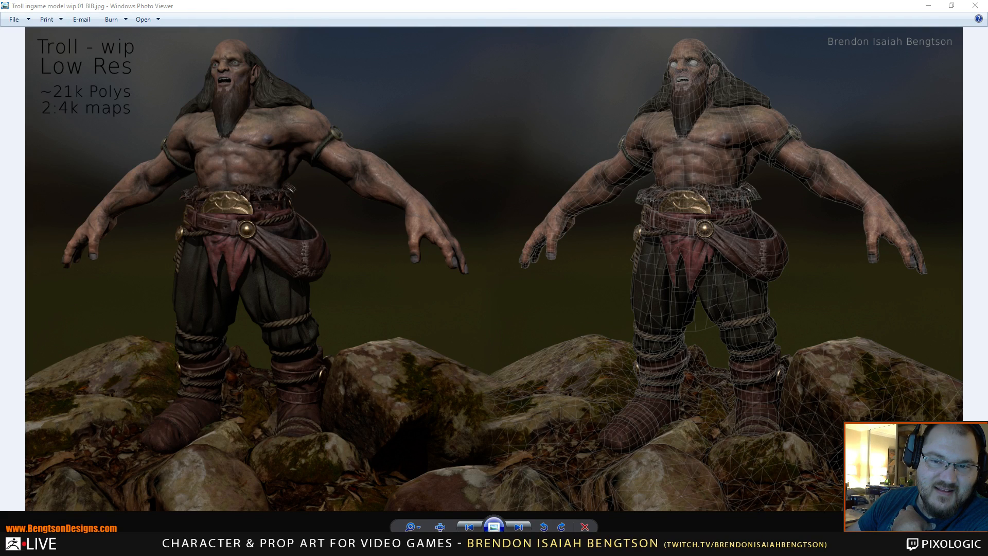
{"action": "key", "text": "Right"}
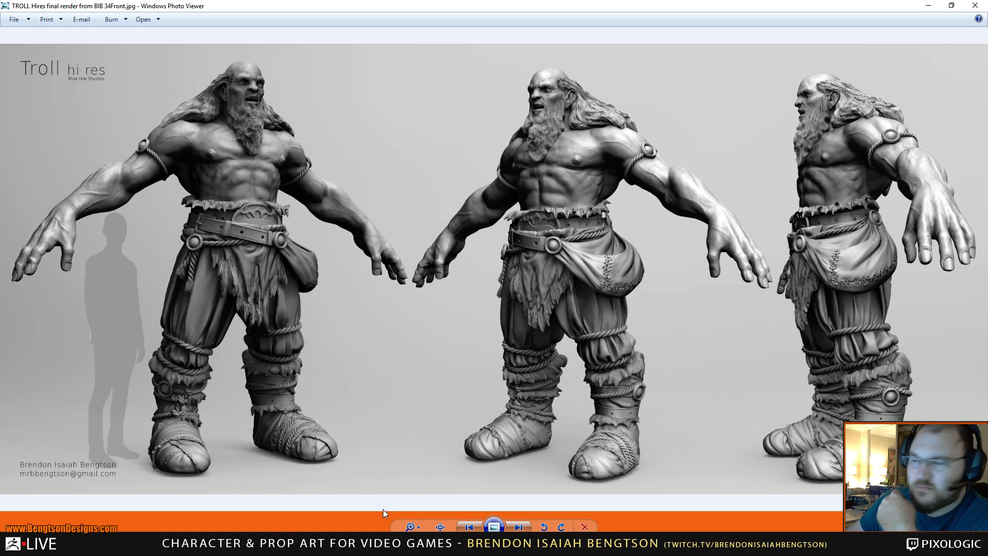
Browse the troll's hi-res close-up and front/back renders, and compare them with the low-res profile and wireframe renders.
{"action": "left_click", "coordinate": [476, 527]}
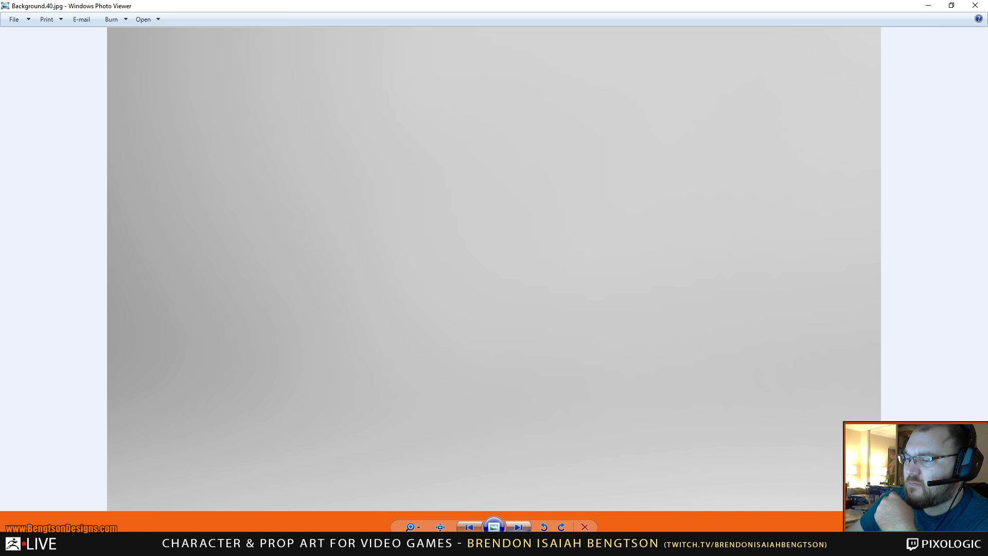
{"action": "left_click", "coordinate": [525, 528]}
{"action": "left_click", "coordinate": [527, 528]}
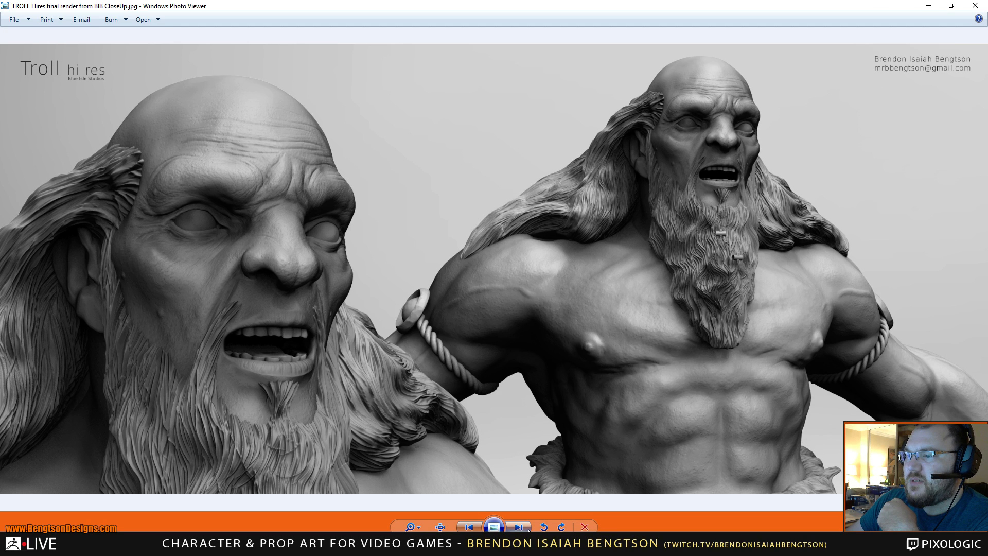
{"action": "left_click", "coordinate": [528, 530]}
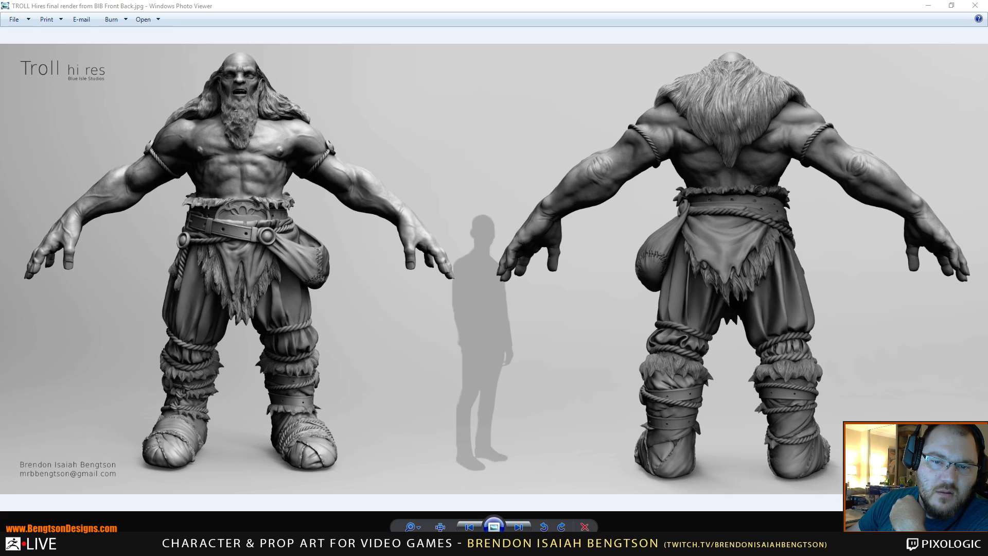
{"action": "key", "text": "Right"}
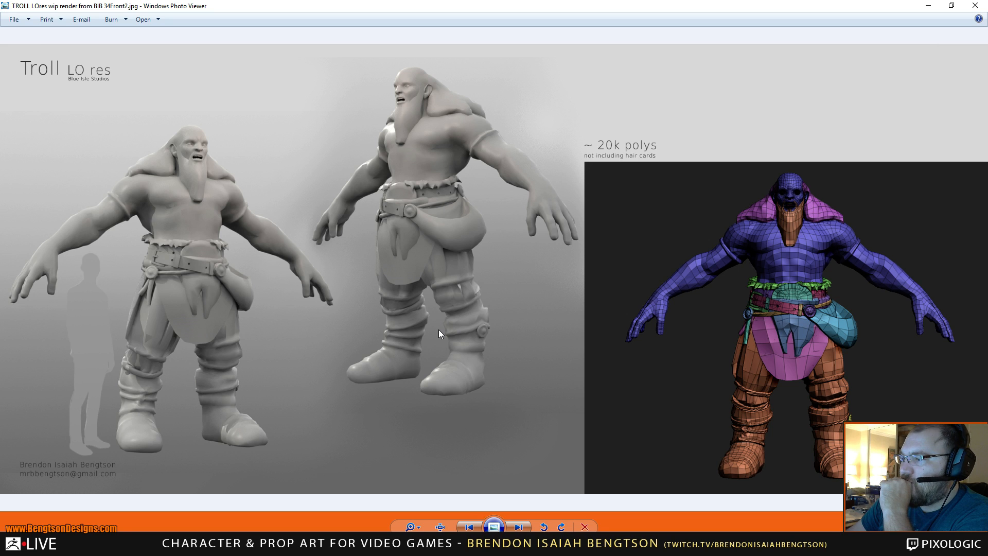
{"action": "left_click", "coordinate": [523, 528]}
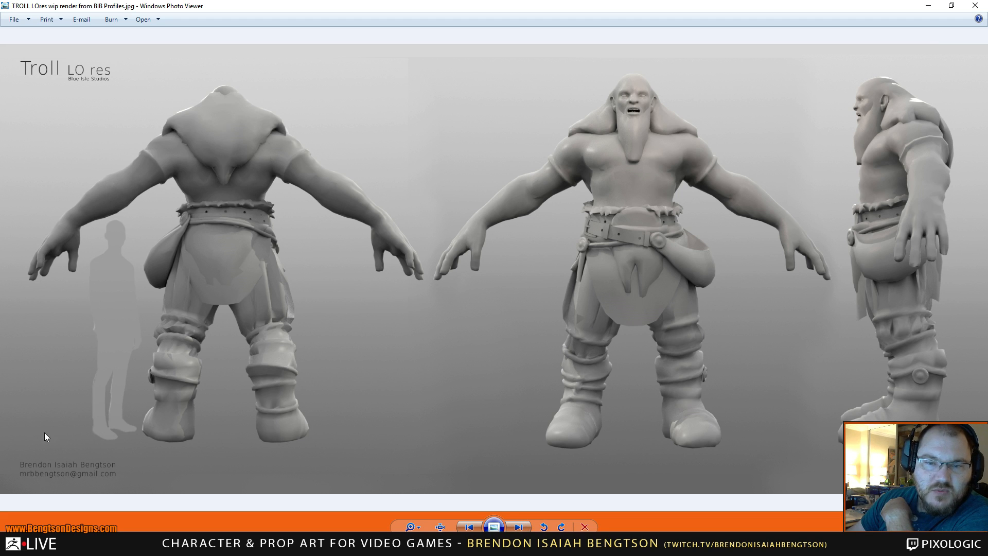
{"action": "left_click", "coordinate": [468, 527]}
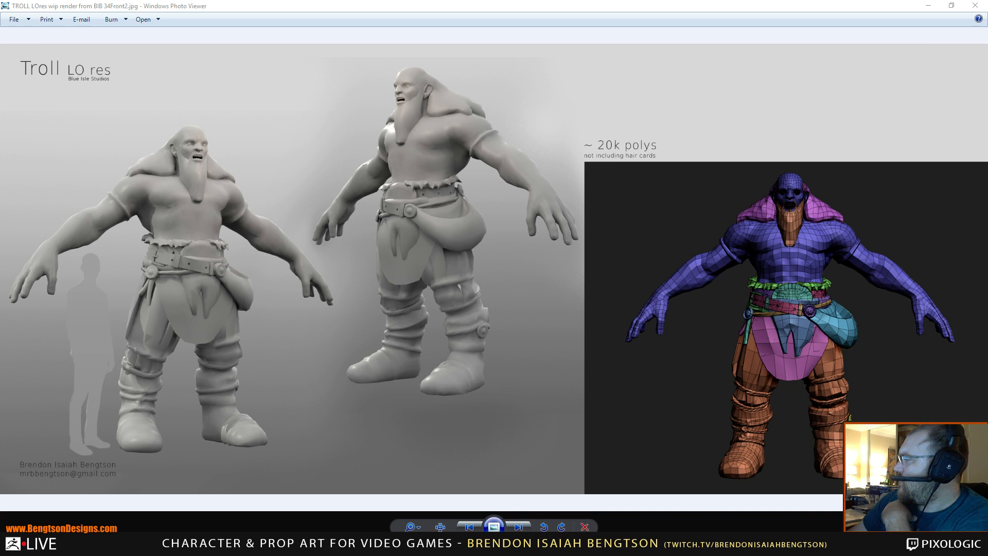
Switch to Movies & TV, play the Helmet 3 turnaround from its start to view the sculpted ponytail, and close the video.
{"action": "left_click_drag", "start_coordinate": [987, 77], "coordinate": [502, 0]}
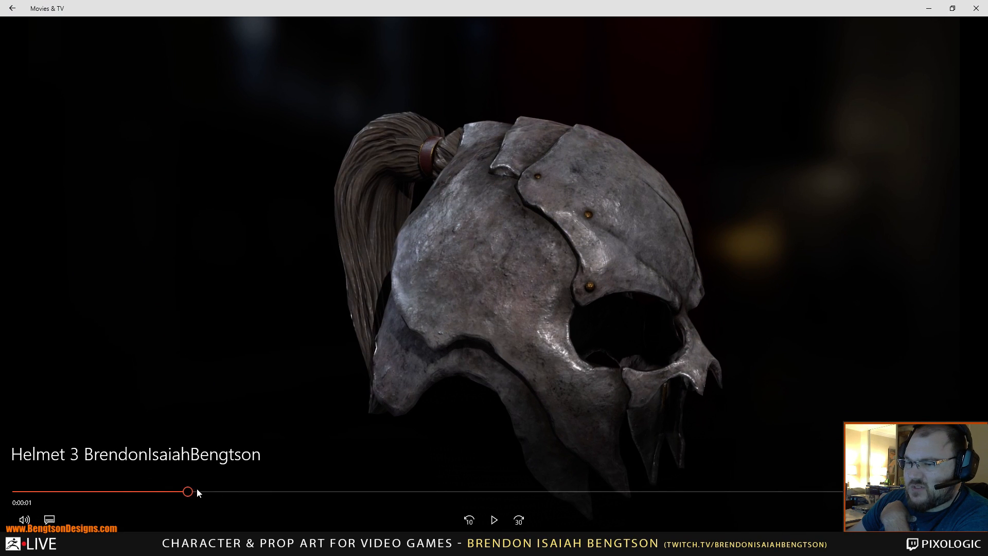
{"action": "left_click_drag", "start_coordinate": [167, 492], "coordinate": [16, 491]}
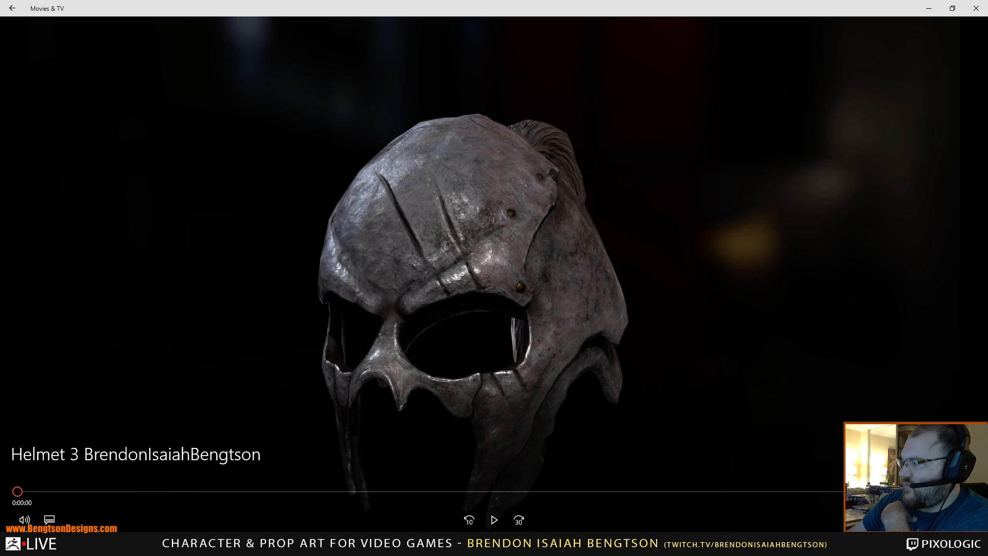
{"action": "left_click", "coordinate": [494, 520]}
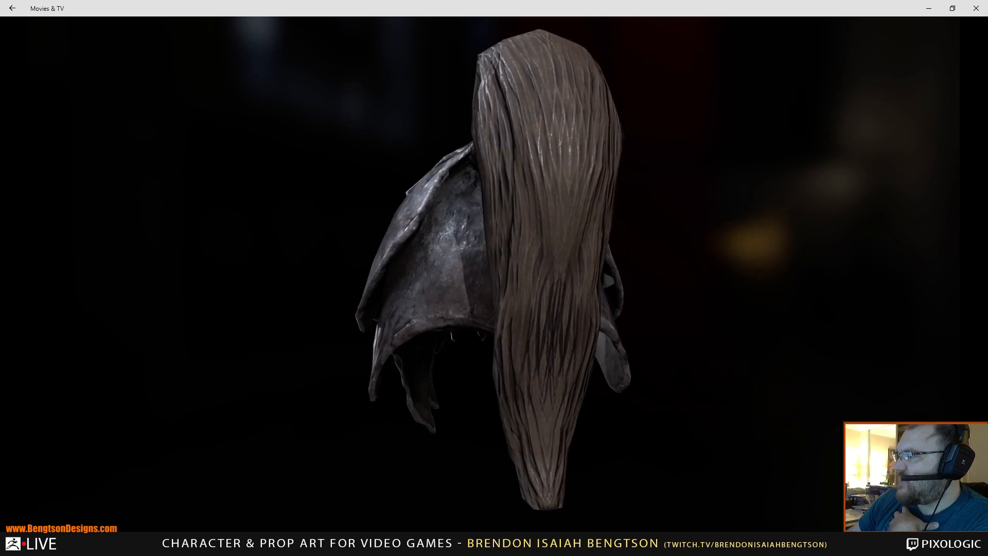
{"action": "mouse_move", "coordinate": [553, 254]}
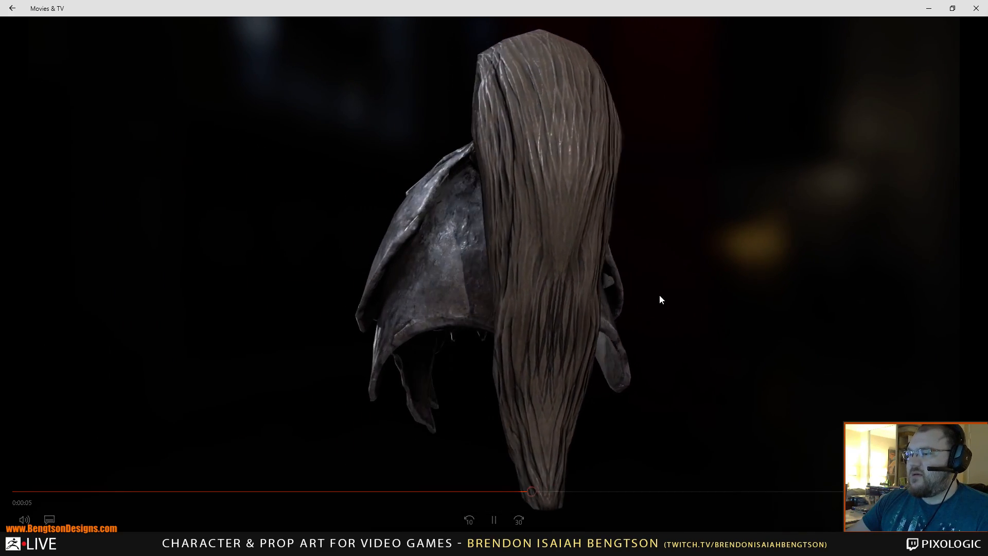
{"action": "left_click", "coordinate": [979, 7]}
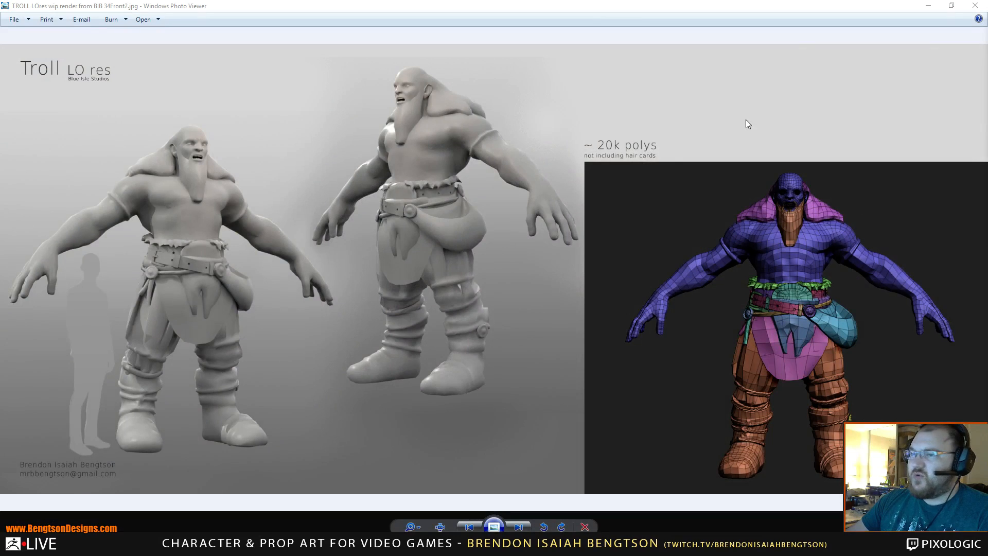
Watch the Helmet 9 turnaround video, pause it on the front of the helmet, and close the player.
{"action": "key", "text": "Right"}
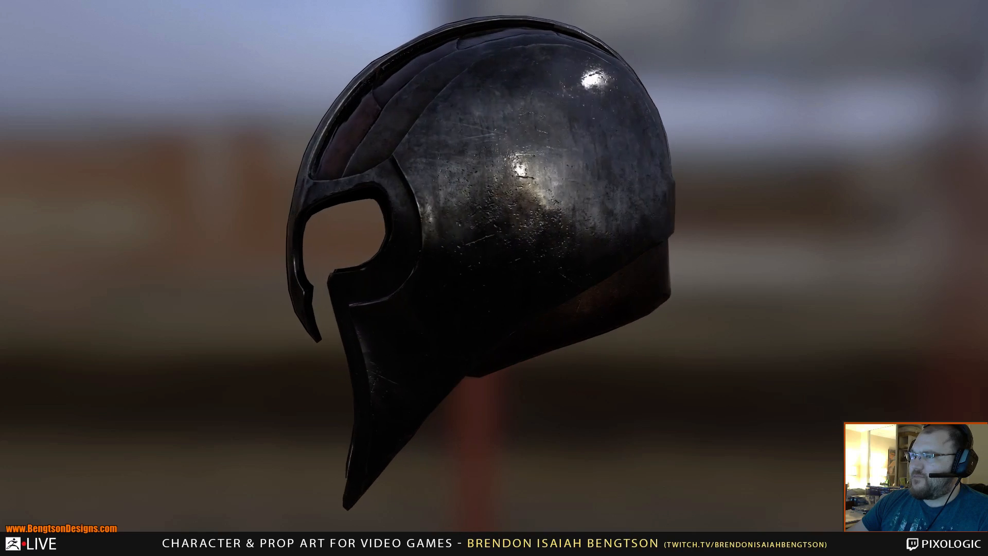
{"action": "key", "text": "space"}
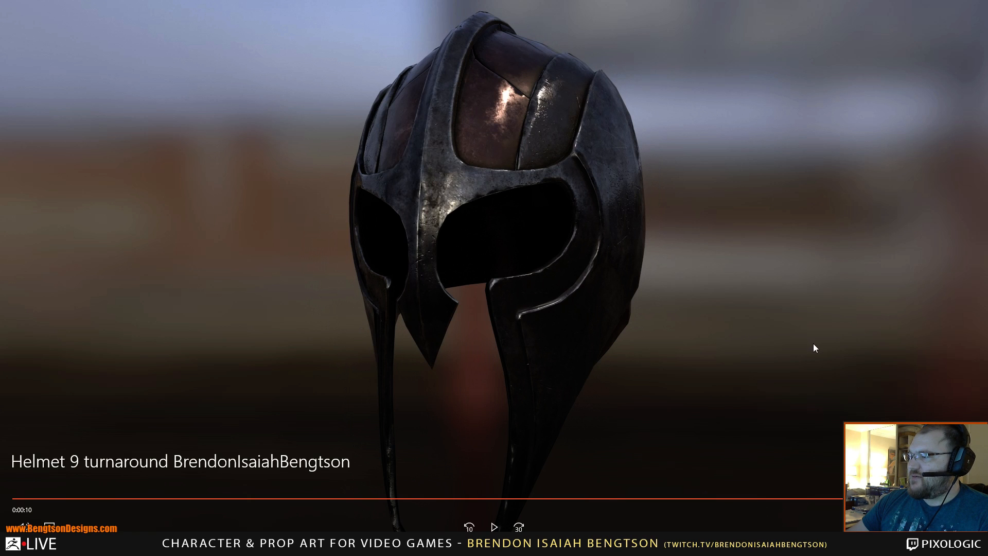
{"action": "key", "text": "Escape"}
{"action": "left_click", "coordinate": [976, 7]}
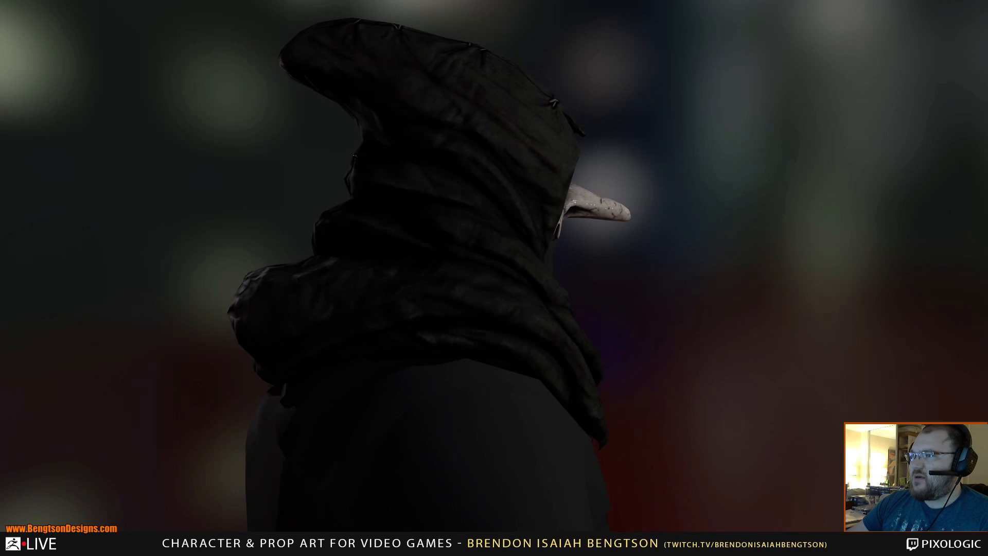
Watch the turnaround of the hooded character in the long-nosed mask, exit full screen, and switch back to the troll renders.
{"action": "mouse_move", "coordinate": [647, 486]}
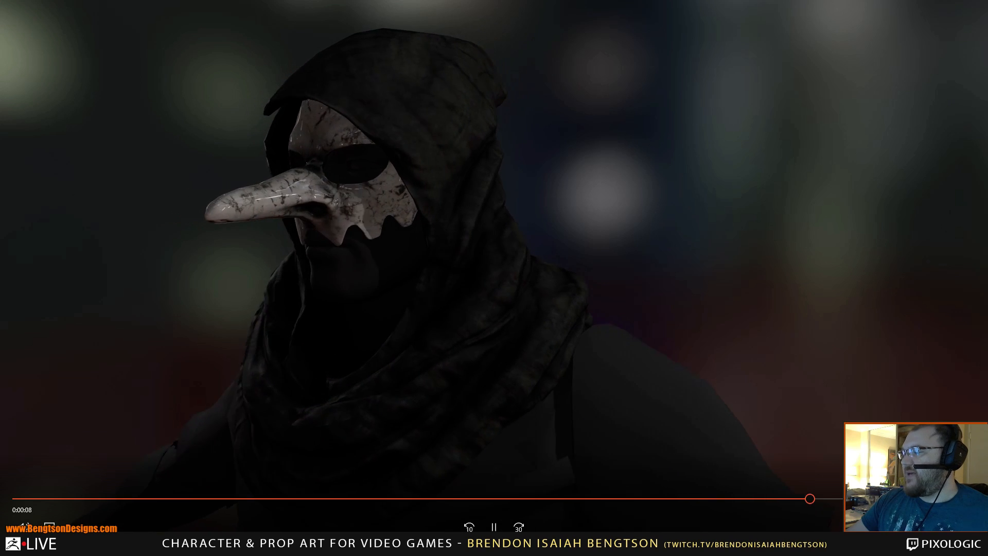
{"action": "key", "text": "Escape"}
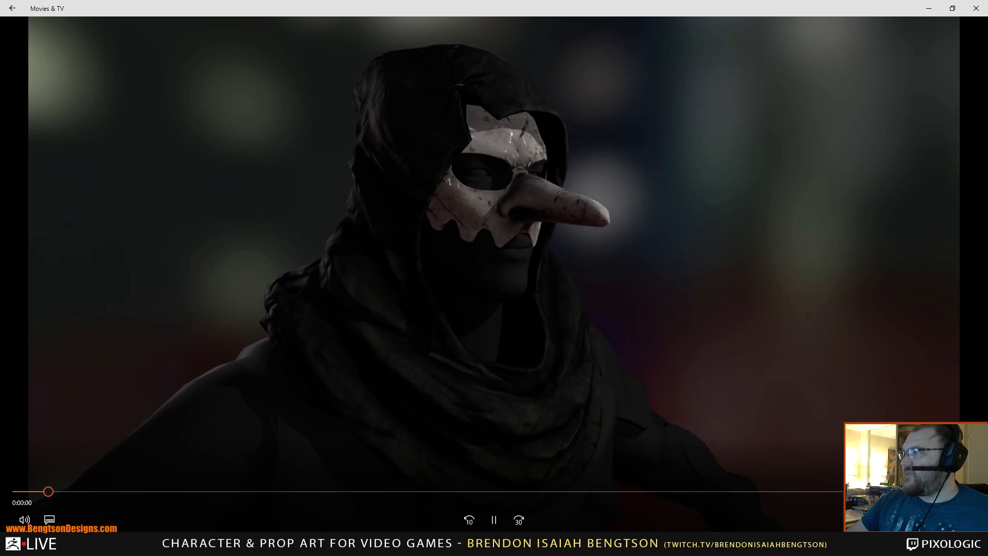
{"action": "key", "text": "alt+Tab"}
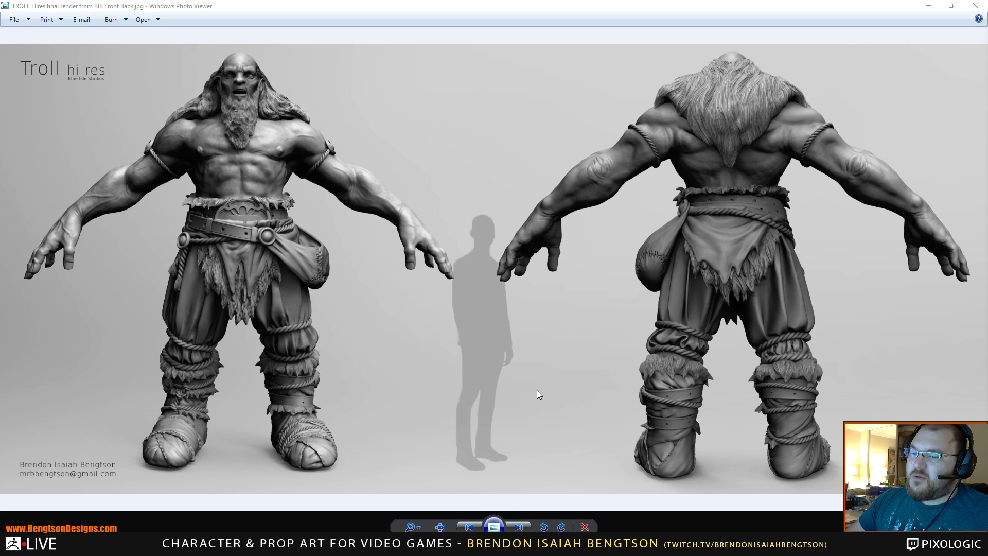
Close the troll images and the Citadel: Forged with Fire store page to return to the character in ZBrush.
{"action": "double_click", "coordinate": [768, 6]}
{"action": "left_click_drag", "start_coordinate": [755, 30], "coordinate": [0, 67]}
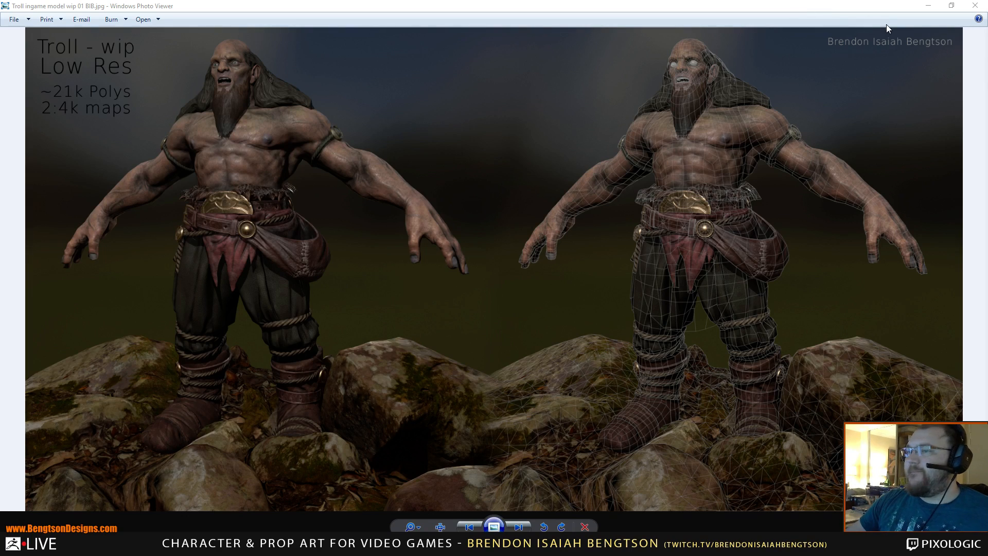
{"action": "left_click", "coordinate": [973, 7]}
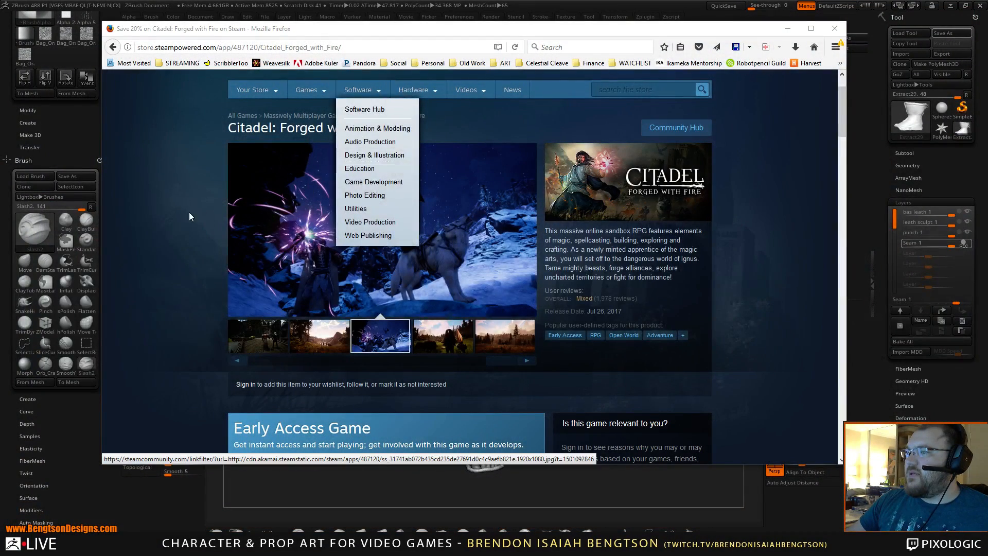
{"action": "left_click", "coordinate": [219, 49]}
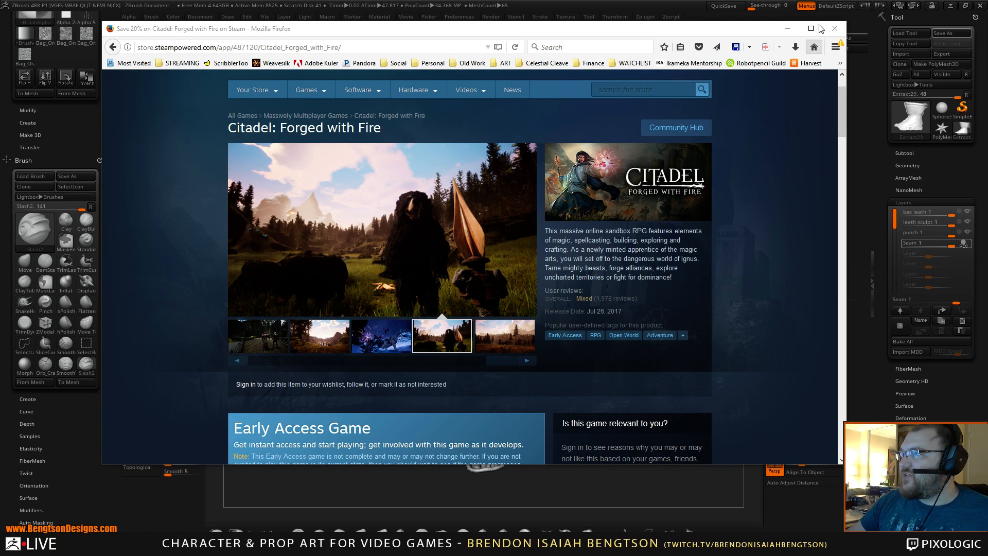
{"action": "left_click", "coordinate": [834, 29]}
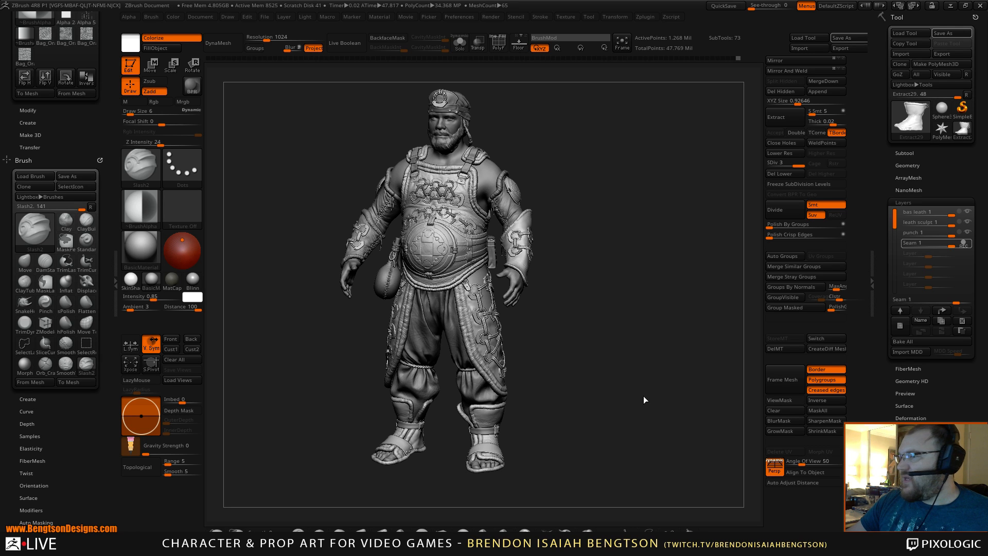
Frame the whole character and collapse the tray holding the Brush palette to widen the canvas.
{"action": "mouse_move", "coordinate": [643, 372]}
{"action": "left_mouse_down"}
{"action": "mouse_move", "coordinate": [633, 363]}
{"action": "mouse_move", "coordinate": [672, 359]}
{"action": "mouse_move", "coordinate": [641, 348]}
{"action": "mouse_move", "coordinate": [649, 388]}
{"action": "left_mouse_up"}
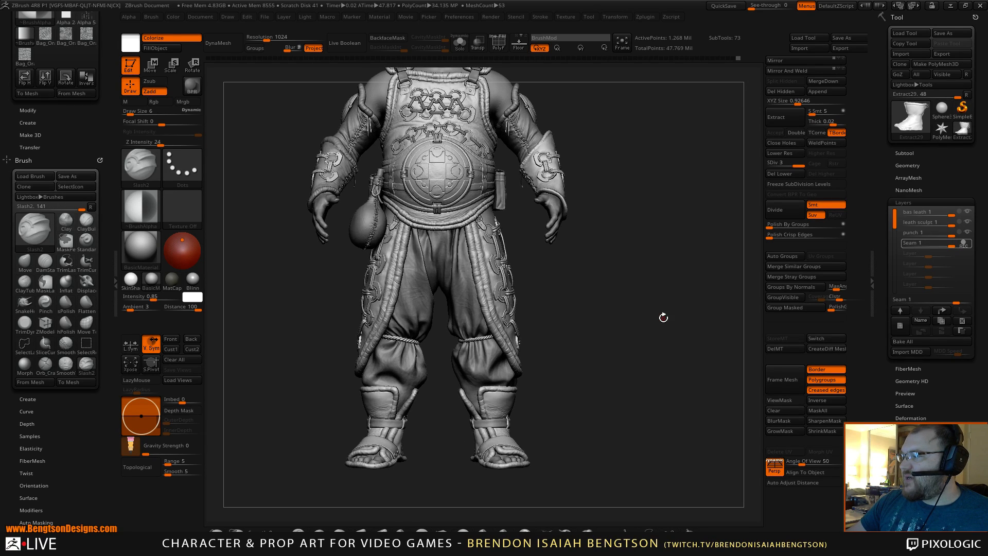
{"action": "mouse_move", "coordinate": [661, 318]}
{"action": "left_mouse_down", "text": "alt"}
{"action": "mouse_move", "coordinate": [655, 371]}
{"action": "mouse_move", "coordinate": [635, 379]}
{"action": "left_mouse_up", "text": "alt"}
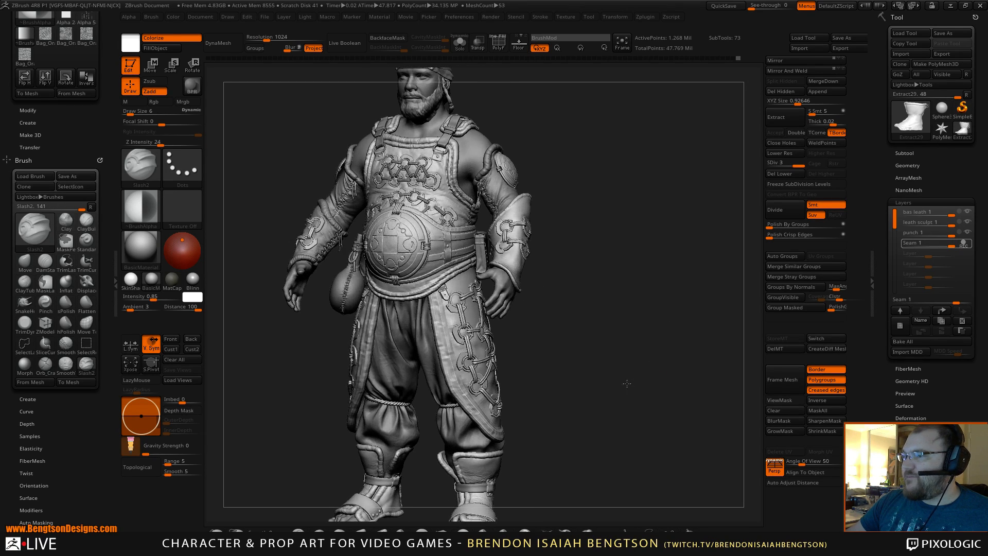
{"action": "left_click", "coordinate": [115, 282]}
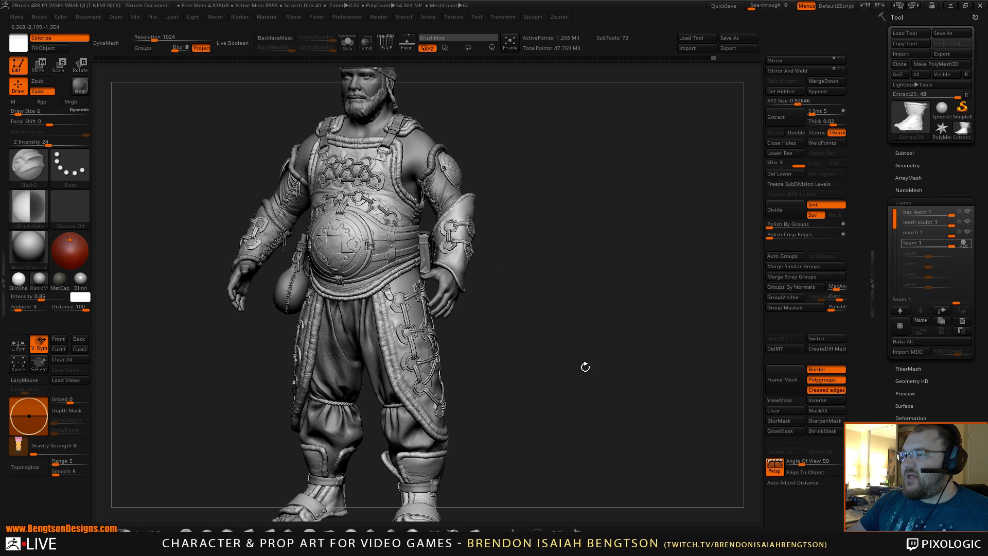
Examine the rolled leather seams across the character's armor and the straps, ankles and toe openings of the boots.
{"action": "left_click_drag", "start_coordinate": [629, 384], "coordinate": [628, 375]}
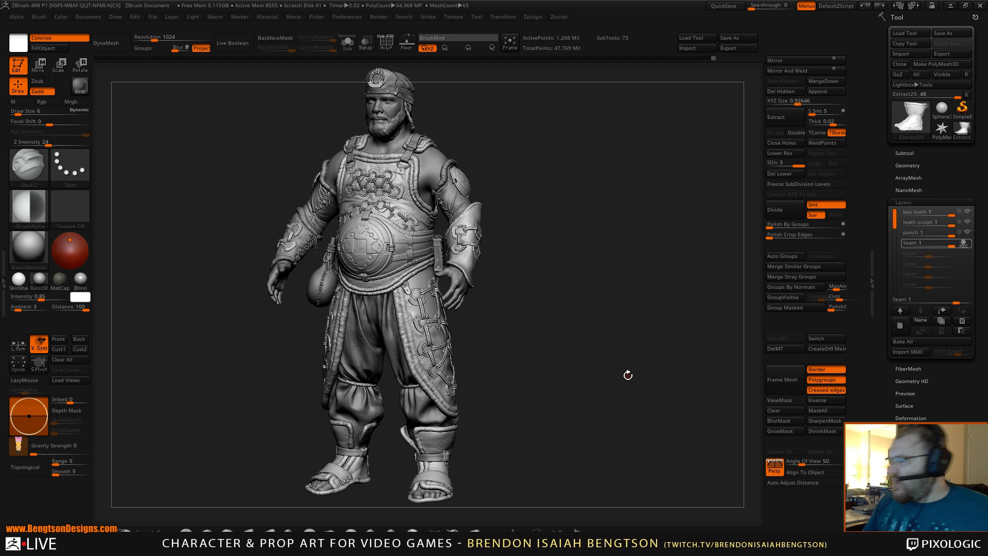
{"action": "left_click_drag", "start_coordinate": [619, 330], "coordinate": [628, 379]}
{"action": "left_click_drag", "start_coordinate": [628, 260], "coordinate": [669, 422], "text": "alt"}
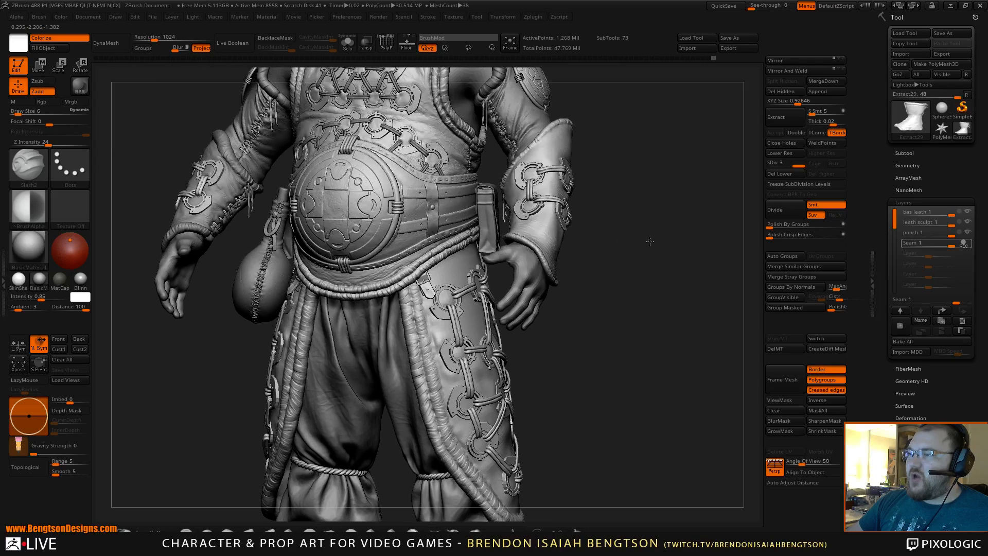
{"action": "left_click_drag", "start_coordinate": [650, 241], "coordinate": [672, 462], "text": "alt"}
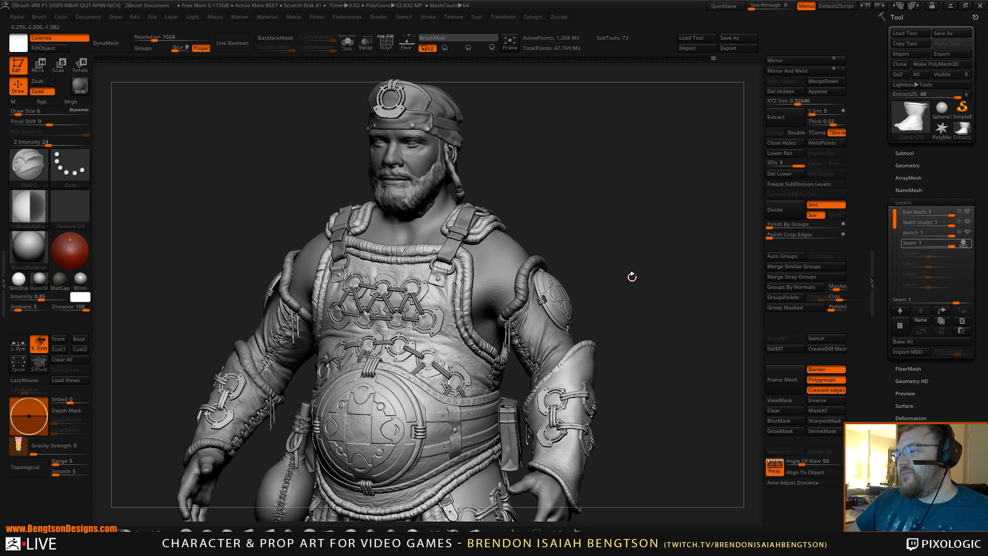
{"action": "left_click_drag", "start_coordinate": [631, 275], "coordinate": [614, 273]}
{"action": "left_click_drag", "start_coordinate": [633, 368], "coordinate": [604, 143], "text": "alt"}
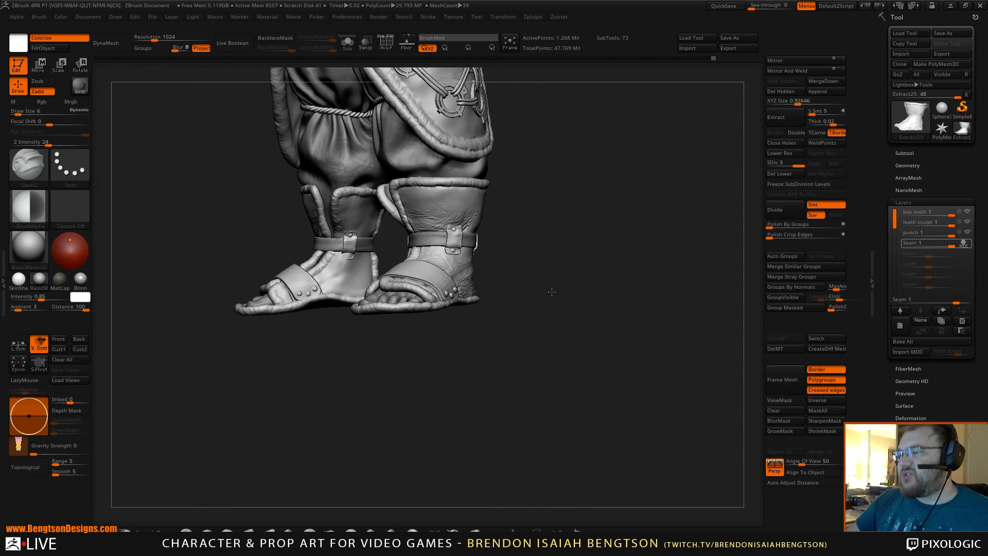
{"action": "left_click_drag", "start_coordinate": [553, 290], "coordinate": [572, 406], "text": "alt"}
{"action": "left_click_drag", "start_coordinate": [595, 264], "coordinate": [608, 354], "text": "alt"}
{"action": "left_click_drag", "start_coordinate": [616, 396], "coordinate": [635, 357], "text": "alt"}
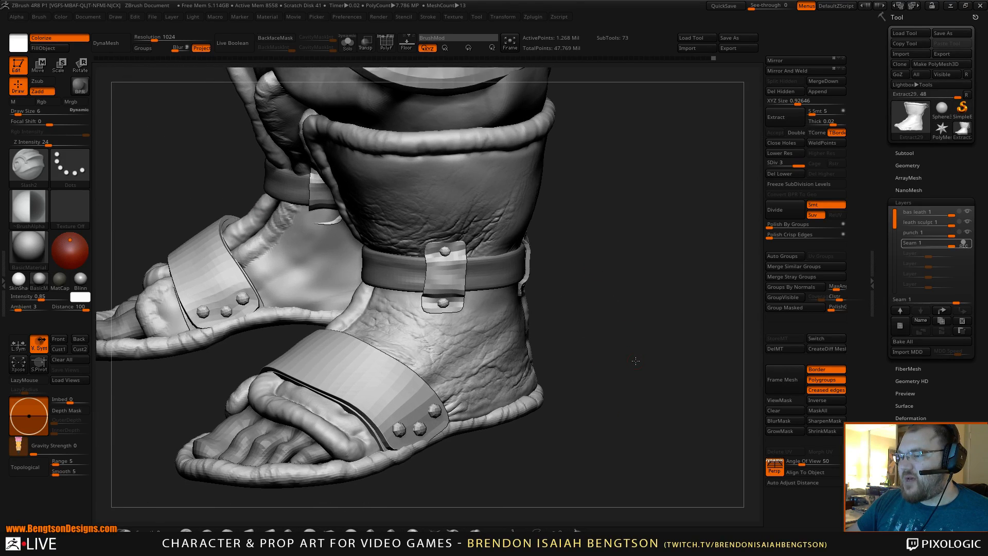
{"action": "left_click_drag", "start_coordinate": [624, 400], "coordinate": [656, 370]}
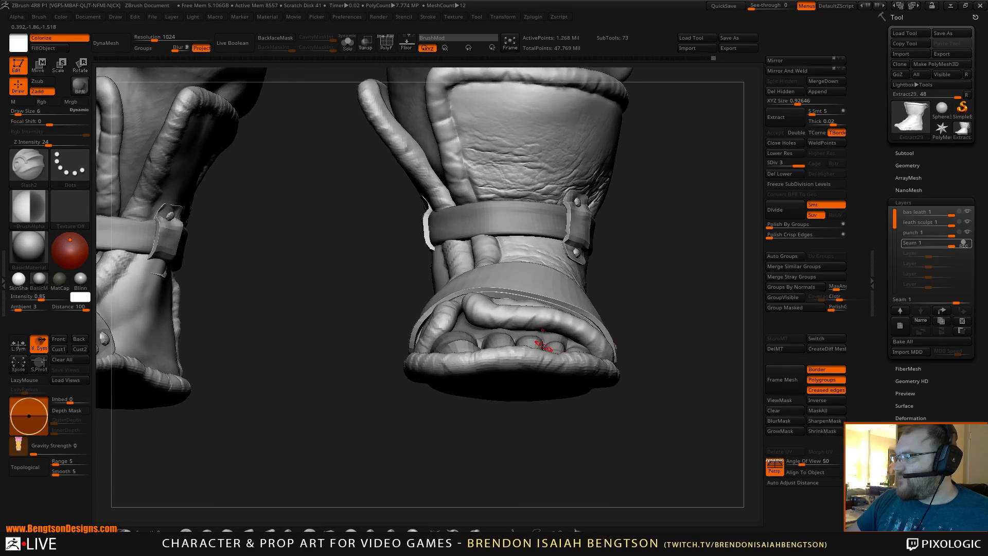
{"action": "mouse_move", "coordinate": [544, 345]}
{"action": "right_mouse_down"}
{"action": "mouse_move", "coordinate": [541, 390]}
{"action": "mouse_move", "coordinate": [546, 371]}
{"action": "right_mouse_up"}
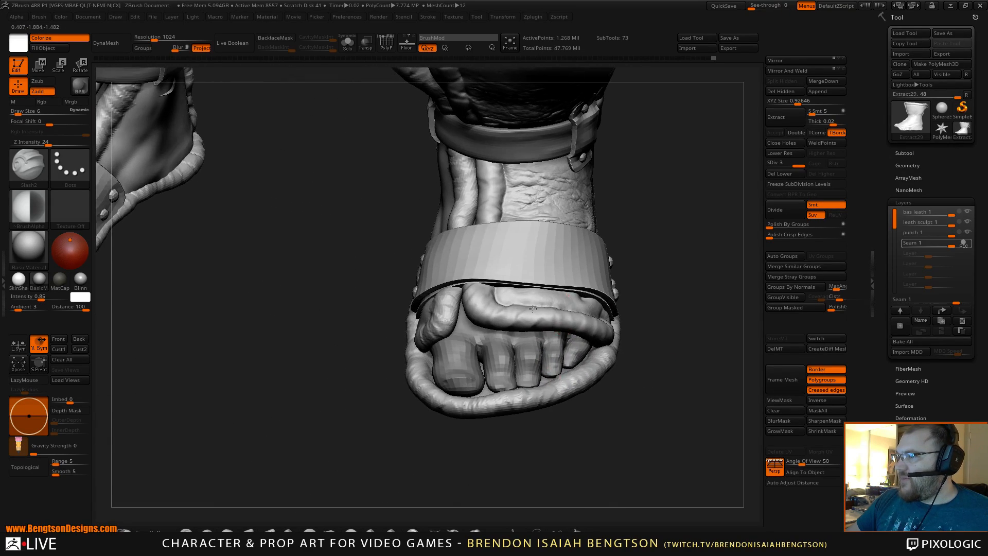
{"action": "mouse_move", "coordinate": [612, 296]}
{"action": "right_mouse_down", "text": "alt"}
{"action": "mouse_move", "coordinate": [512, 348]}
{"action": "mouse_move", "coordinate": [472, 355]}
{"action": "mouse_move", "coordinate": [489, 346]}
{"action": "mouse_move", "coordinate": [496, 173]}
{"action": "mouse_move", "coordinate": [479, 285]}
{"action": "right_mouse_up", "text": "alt"}
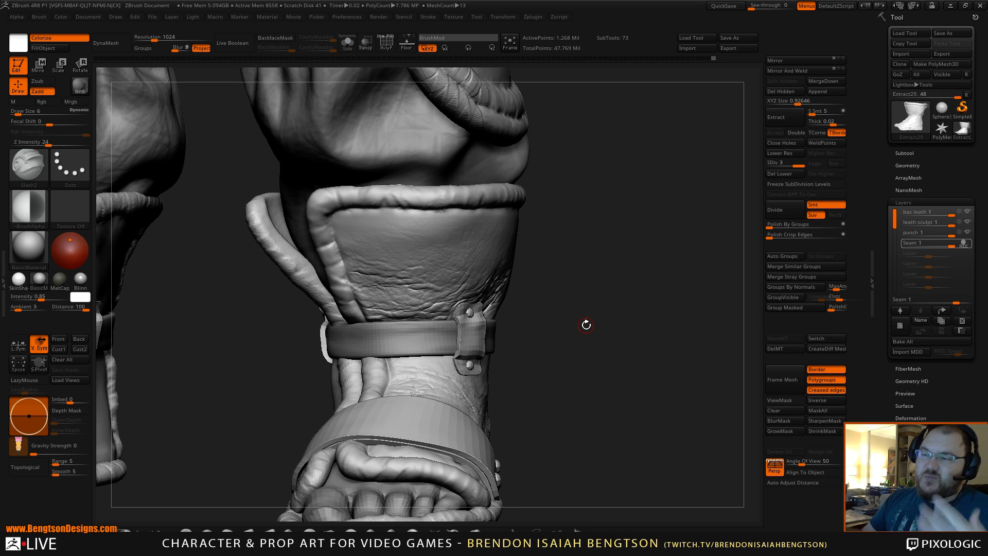
Isolate the leather boots from the rest of the character, viewing the rolled corner of the upper cuff.
{"action": "left_click_drag", "start_coordinate": [611, 343], "coordinate": [563, 305]}
{"action": "left_click_drag", "start_coordinate": [686, 308], "coordinate": [323, 245]}
{"action": "key", "text": "alt+s"}
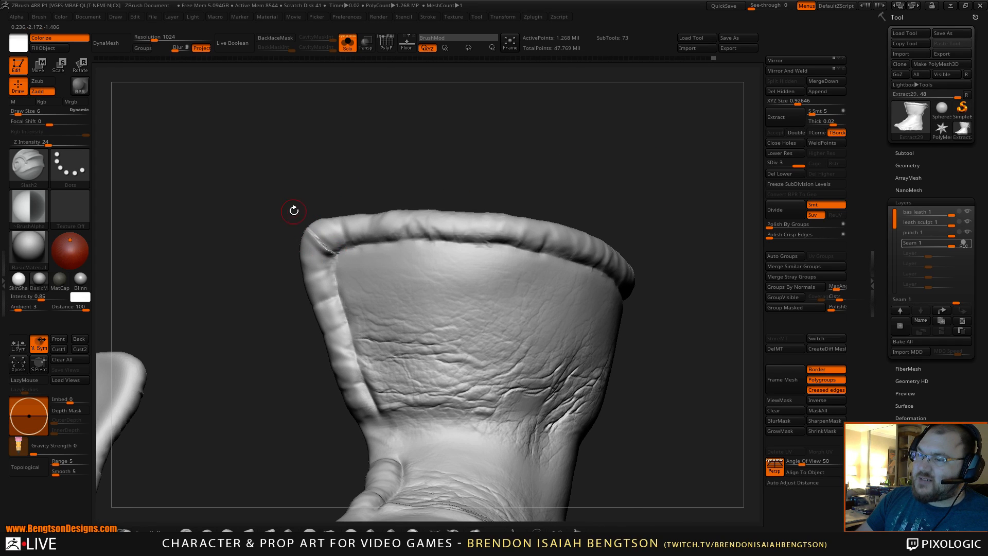
Carve several slash creases across the rolled top rim beside the cuff's corner.
{"action": "mouse_move", "coordinate": [323, 178]}
{"action": "left_mouse_down"}
{"action": "mouse_move", "coordinate": [317, 193]}
{"action": "mouse_move", "coordinate": [315, 177]}
{"action": "mouse_move", "coordinate": [334, 230]}
{"action": "left_mouse_up"}
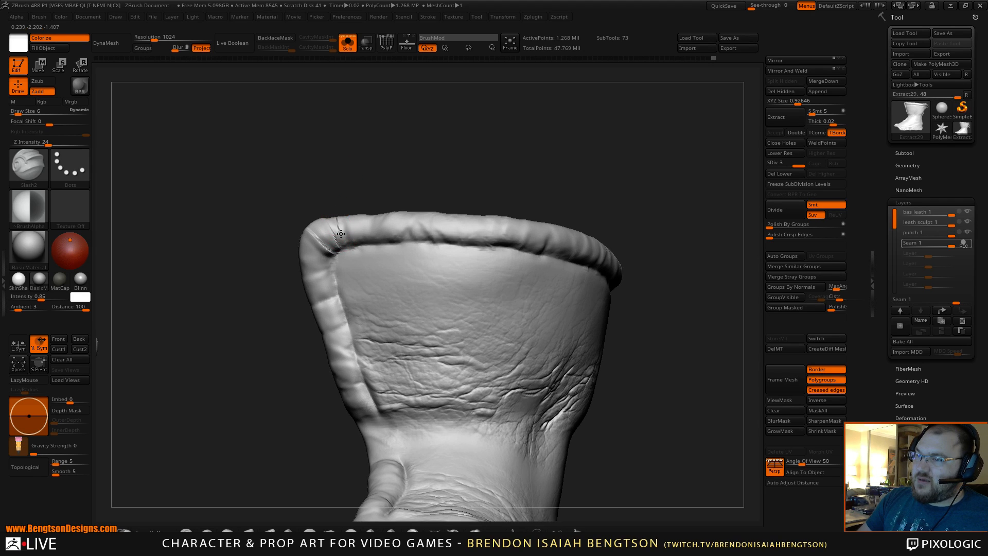
{"action": "key", "text": "ctrl"}
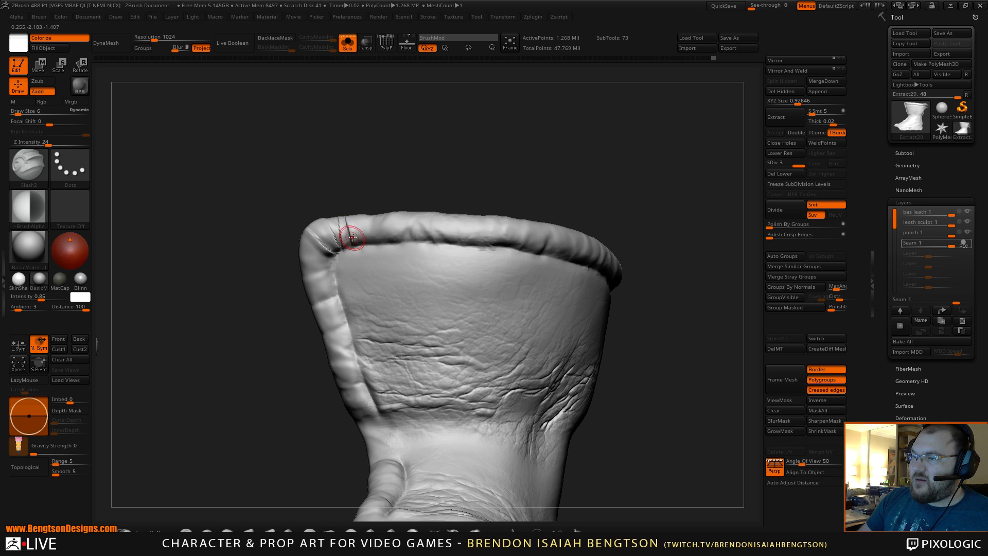
{"action": "mouse_move", "coordinate": [371, 174]}
{"action": "left_mouse_down"}
{"action": "mouse_move", "coordinate": [360, 246]}
{"action": "mouse_move", "coordinate": [357, 220]}
{"action": "mouse_move", "coordinate": [366, 244]}
{"action": "left_mouse_up"}
{"action": "mouse_move", "coordinate": [401, 207]}
{"action": "left_mouse_down"}
{"action": "mouse_move", "coordinate": [425, 67]}
{"action": "mouse_move", "coordinate": [475, 209]}
{"action": "mouse_move", "coordinate": [457, 170]}
{"action": "mouse_move", "coordinate": [452, 209]}
{"action": "mouse_move", "coordinate": [436, 188]}
{"action": "mouse_move", "coordinate": [422, 131]}
{"action": "left_mouse_up"}
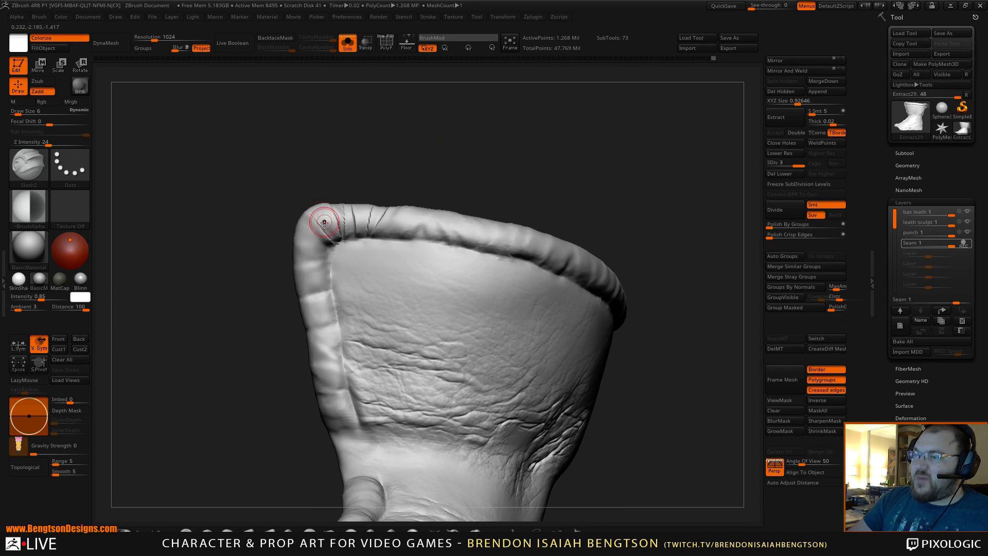
Carve slash creases across the upper part of the cuff's vertical rolled seam, just below the corner.
{"action": "mouse_move", "coordinate": [334, 250]}
{"action": "left_mouse_down"}
{"action": "mouse_move", "coordinate": [296, 253]}
{"action": "mouse_move", "coordinate": [294, 266]}
{"action": "left_mouse_up"}
{"action": "left_click_drag", "start_coordinate": [333, 295], "coordinate": [298, 304]}
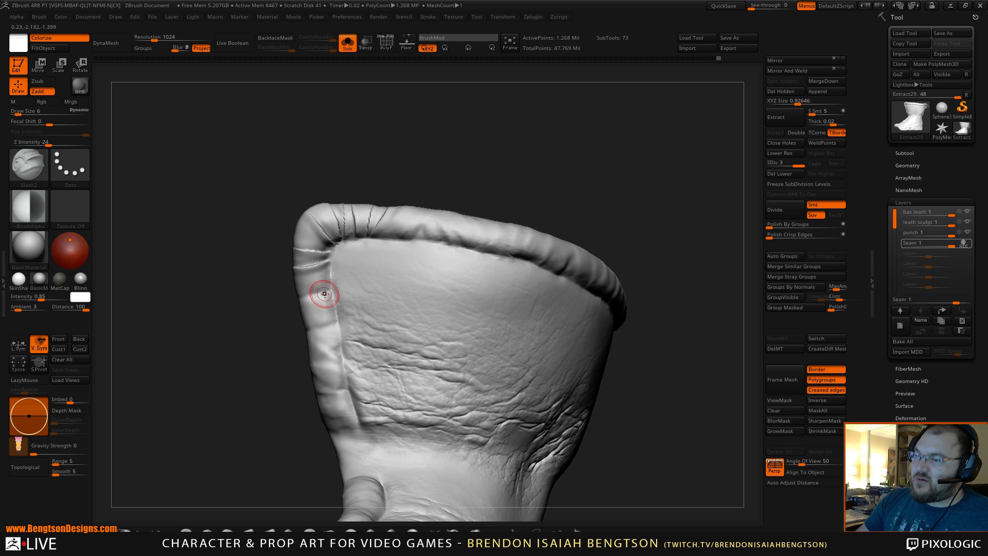
{"action": "mouse_move", "coordinate": [273, 303]}
{"action": "left_mouse_down"}
{"action": "mouse_move", "coordinate": [293, 303]}
{"action": "mouse_move", "coordinate": [258, 304]}
{"action": "left_mouse_up"}
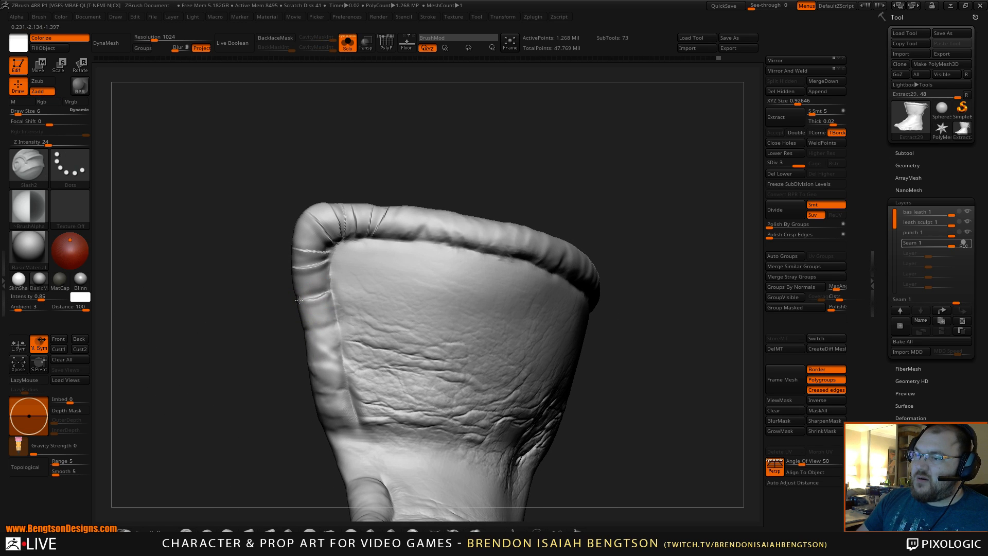
{"action": "mouse_move", "coordinate": [262, 337]}
{"action": "left_mouse_down"}
{"action": "mouse_move", "coordinate": [273, 320]}
{"action": "mouse_move", "coordinate": [280, 350]}
{"action": "mouse_move", "coordinate": [267, 357]}
{"action": "mouse_move", "coordinate": [245, 296]}
{"action": "left_mouse_up"}
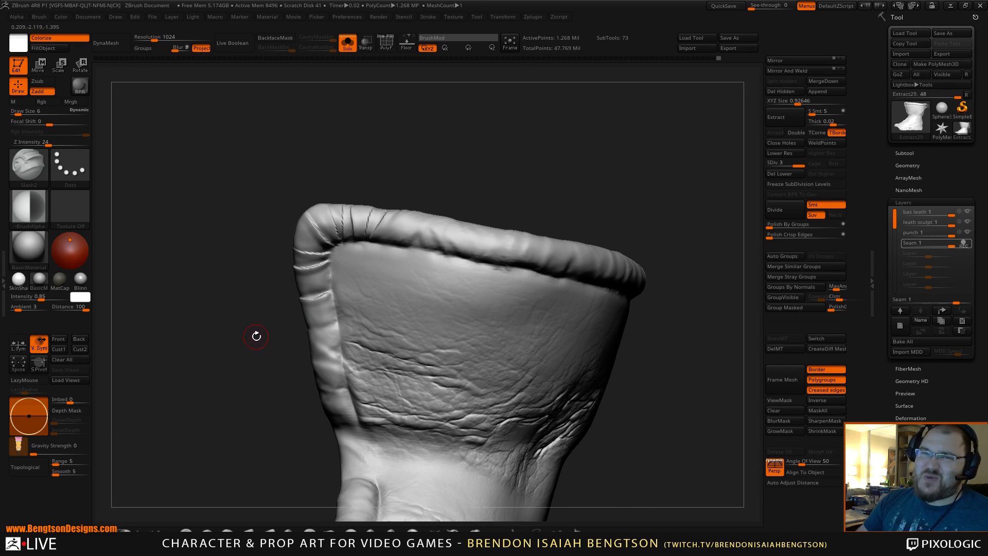
Continue the creases down the middle of the cuff's vertical seam, undoing and recutting the misplaced stroke.
{"action": "left_click_drag", "start_coordinate": [267, 351], "coordinate": [345, 247]}
{"action": "left_click_drag", "start_coordinate": [506, 228], "coordinate": [505, 292]}
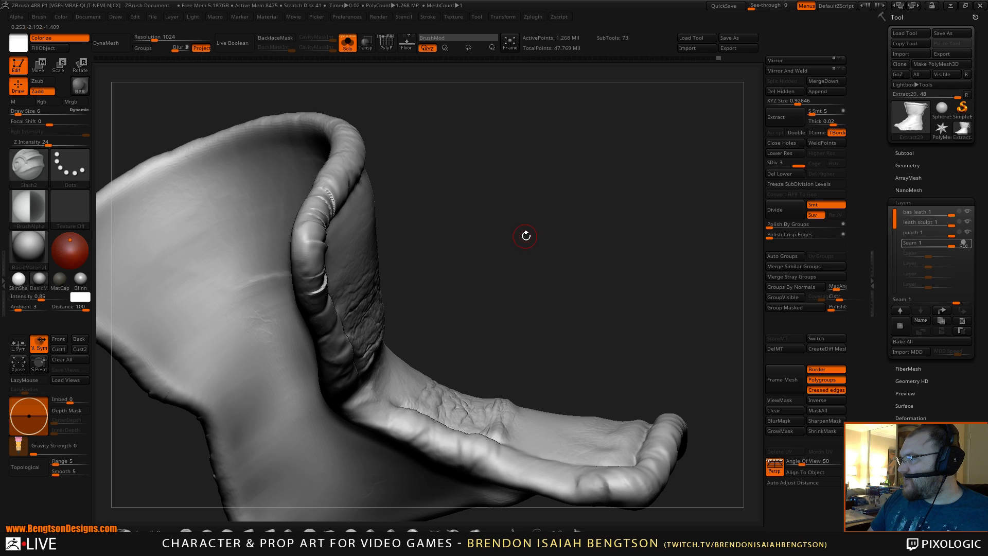
{"action": "left_click_drag", "start_coordinate": [517, 205], "coordinate": [560, 135]}
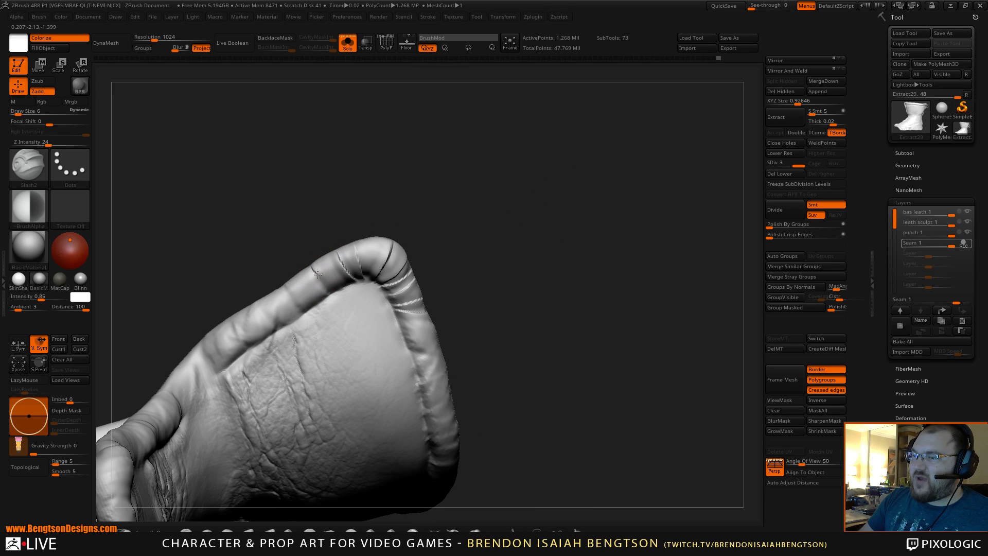
{"action": "left_click_drag", "start_coordinate": [313, 270], "coordinate": [333, 294]}
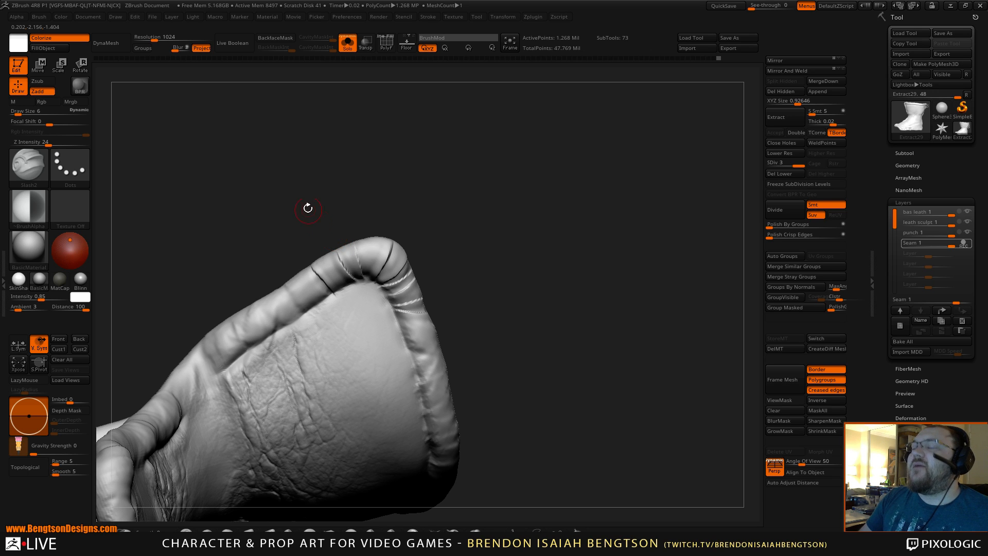
{"action": "left_click_drag", "start_coordinate": [293, 222], "coordinate": [290, 238]}
{"action": "mouse_move", "coordinate": [287, 285]}
{"action": "left_mouse_down"}
{"action": "mouse_move", "coordinate": [304, 308]}
{"action": "mouse_move", "coordinate": [284, 324]}
{"action": "left_mouse_up"}
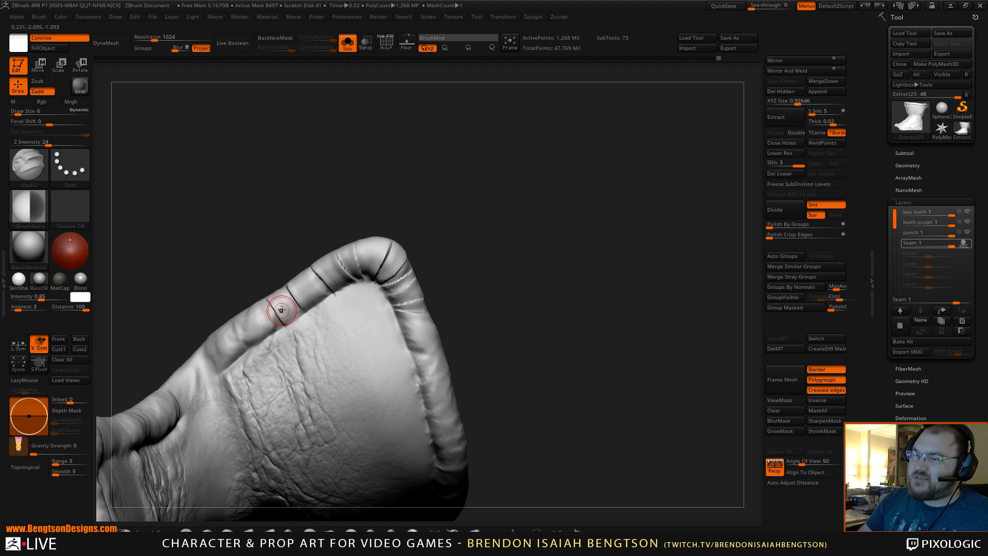
{"action": "key", "text": "ctrl+z"}
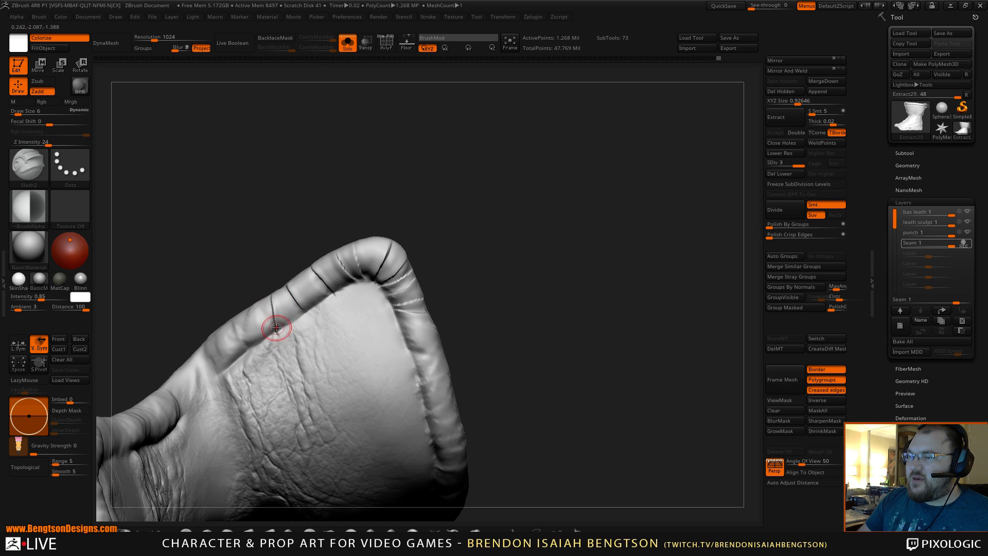
{"action": "left_click_drag", "start_coordinate": [269, 256], "coordinate": [273, 295]}
{"action": "left_click_drag", "start_coordinate": [276, 329], "coordinate": [274, 300]}
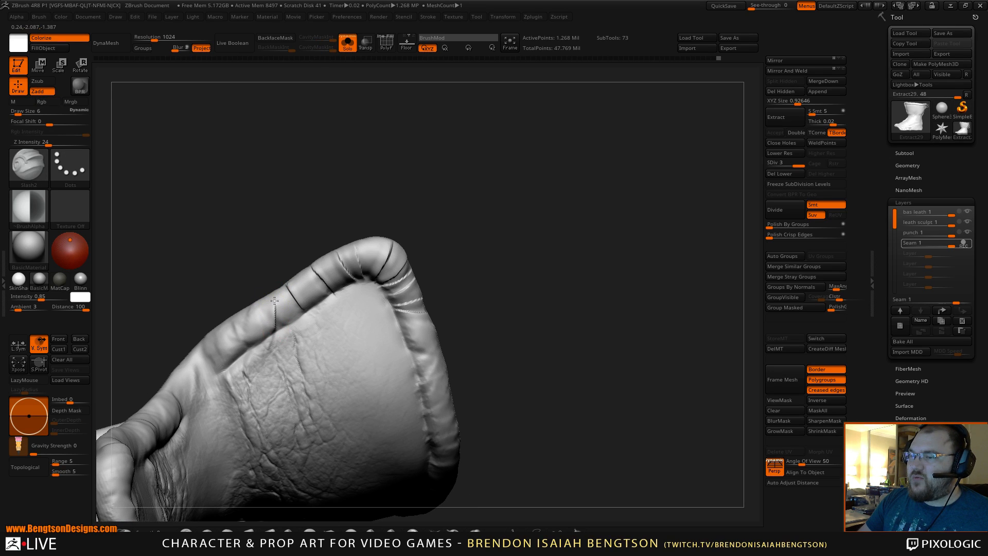
Cut angled creases across the lower part of the cuff's vertical seam toward the ankle, redoing one stroke.
{"action": "mouse_move", "coordinate": [274, 250]}
{"action": "left_mouse_down"}
{"action": "mouse_move", "coordinate": [271, 227]}
{"action": "mouse_move", "coordinate": [262, 229]}
{"action": "mouse_move", "coordinate": [264, 254]}
{"action": "mouse_move", "coordinate": [277, 229]}
{"action": "mouse_move", "coordinate": [270, 260]}
{"action": "left_mouse_up"}
{"action": "left_click_drag", "start_coordinate": [252, 306], "coordinate": [251, 341]}
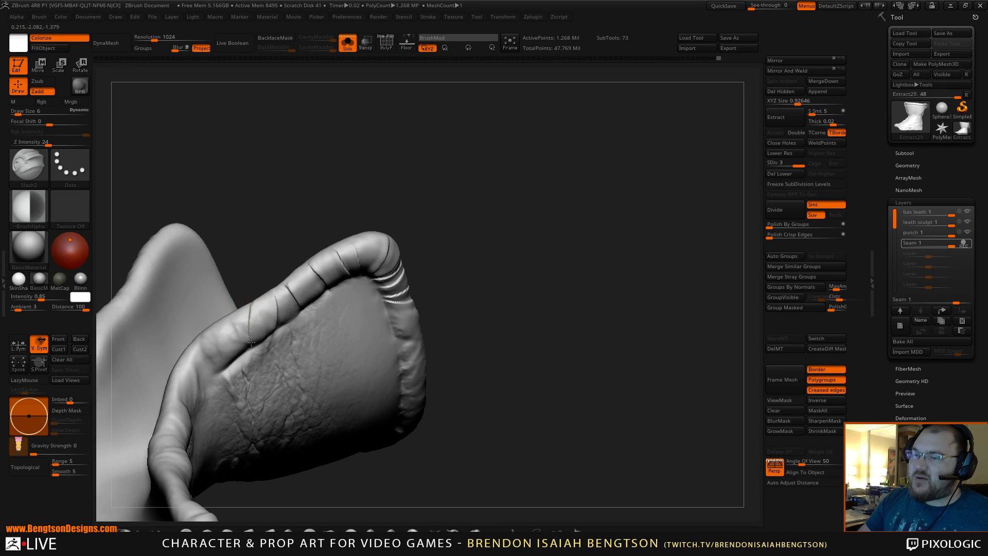
{"action": "mouse_move", "coordinate": [251, 283]}
{"action": "left_mouse_down"}
{"action": "mouse_move", "coordinate": [266, 238]}
{"action": "mouse_move", "coordinate": [257, 221]}
{"action": "left_mouse_up"}
{"action": "key", "text": "ctrl+z"}
{"action": "left_click_drag", "start_coordinate": [250, 303], "coordinate": [254, 346]}
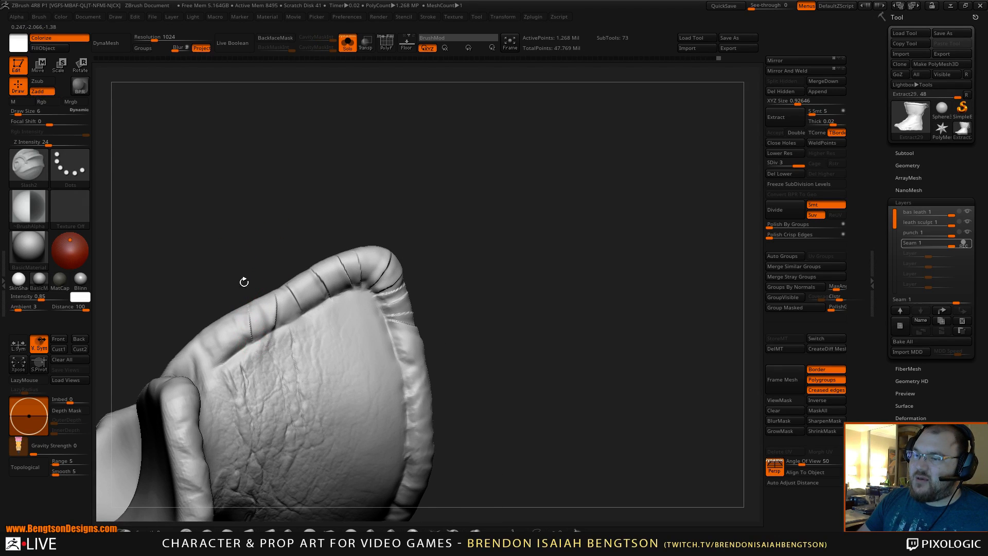
{"action": "left_click_drag", "start_coordinate": [247, 258], "coordinate": [246, 281]}
{"action": "left_click_drag", "start_coordinate": [233, 310], "coordinate": [242, 342]}
{"action": "left_click_drag", "start_coordinate": [248, 234], "coordinate": [247, 277]}
{"action": "left_click_drag", "start_coordinate": [222, 329], "coordinate": [222, 356]}
Add another slanted crease to the top rim beyond those next to the corner.
{"action": "left_click_drag", "start_coordinate": [286, 434], "coordinate": [272, 307]}
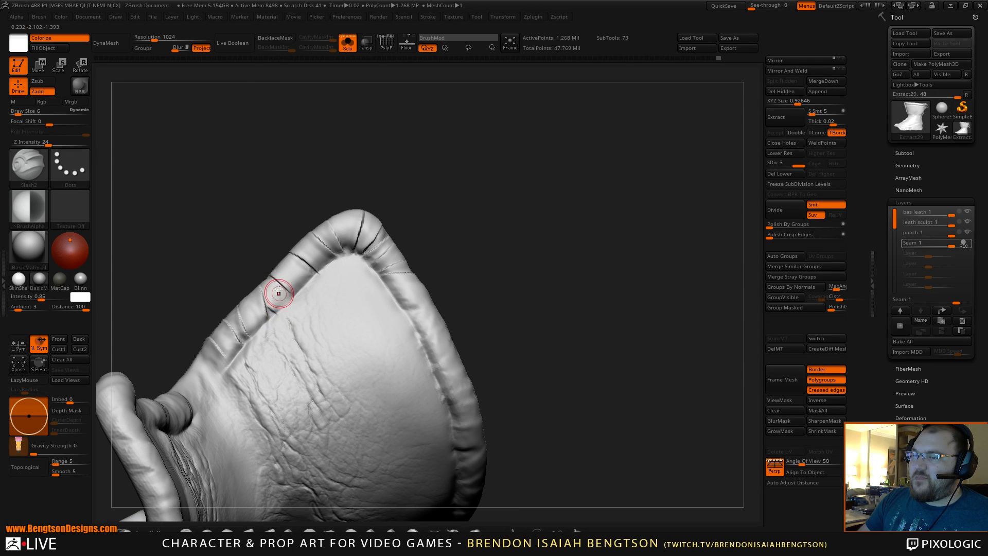
{"action": "mouse_move", "coordinate": [310, 165]}
{"action": "left_mouse_down"}
{"action": "mouse_move", "coordinate": [369, 232]}
{"action": "mouse_move", "coordinate": [342, 206]}
{"action": "mouse_move", "coordinate": [339, 175]}
{"action": "left_mouse_up"}
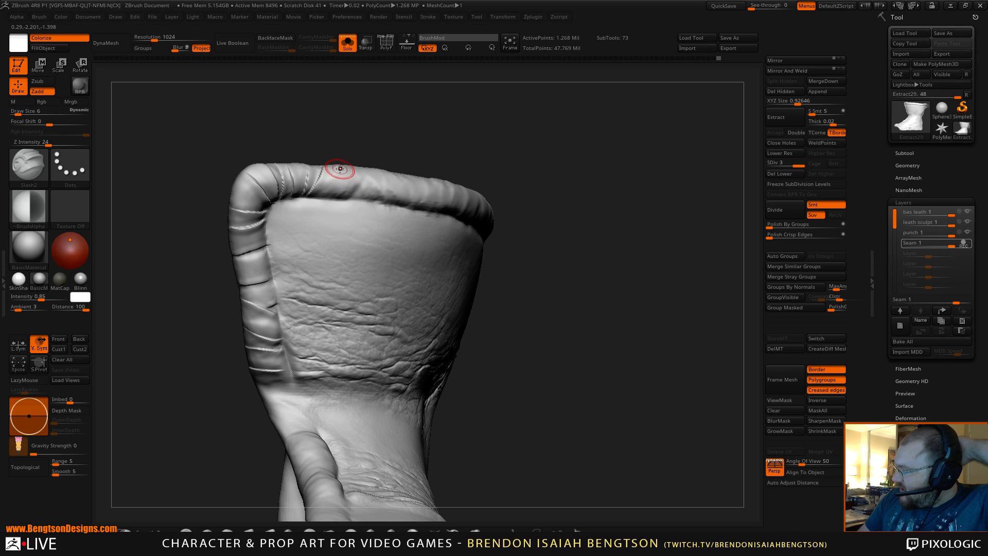
{"action": "mouse_move", "coordinate": [396, 148]}
{"action": "left_mouse_down"}
{"action": "mouse_move", "coordinate": [412, 134]}
{"action": "mouse_move", "coordinate": [399, 138]}
{"action": "mouse_move", "coordinate": [411, 158]}
{"action": "mouse_move", "coordinate": [390, 166]}
{"action": "left_mouse_up"}
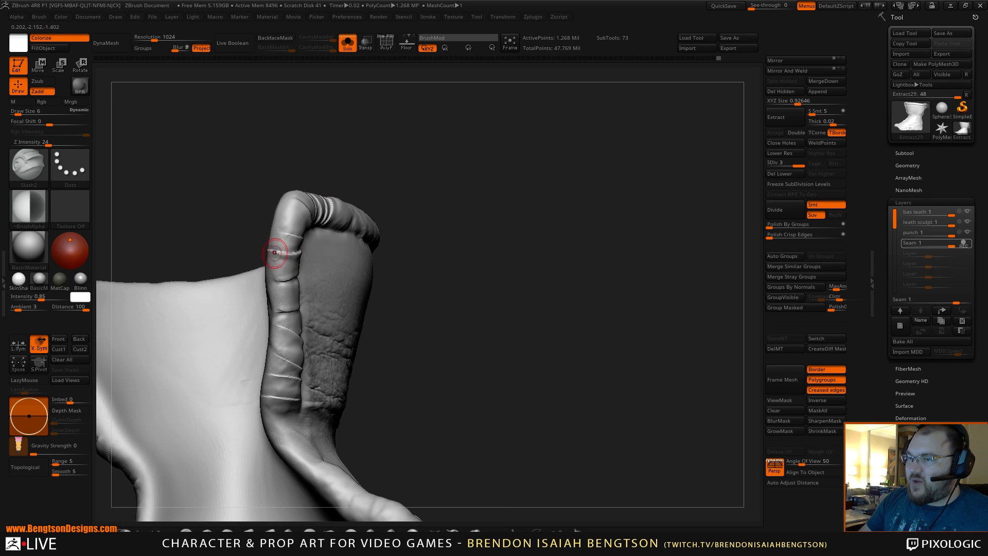
Try extra creases on the outer side of the cuff's vertical seam and undo the strokes.
{"action": "mouse_move", "coordinate": [284, 278]}
{"action": "left_mouse_down"}
{"action": "mouse_move", "coordinate": [260, 279]}
{"action": "mouse_move", "coordinate": [298, 278]}
{"action": "left_mouse_up"}
{"action": "key", "text": "ctrl+z"}
{"action": "key", "text": "ctrl+z"}
{"action": "key", "text": "ctrl+z"}
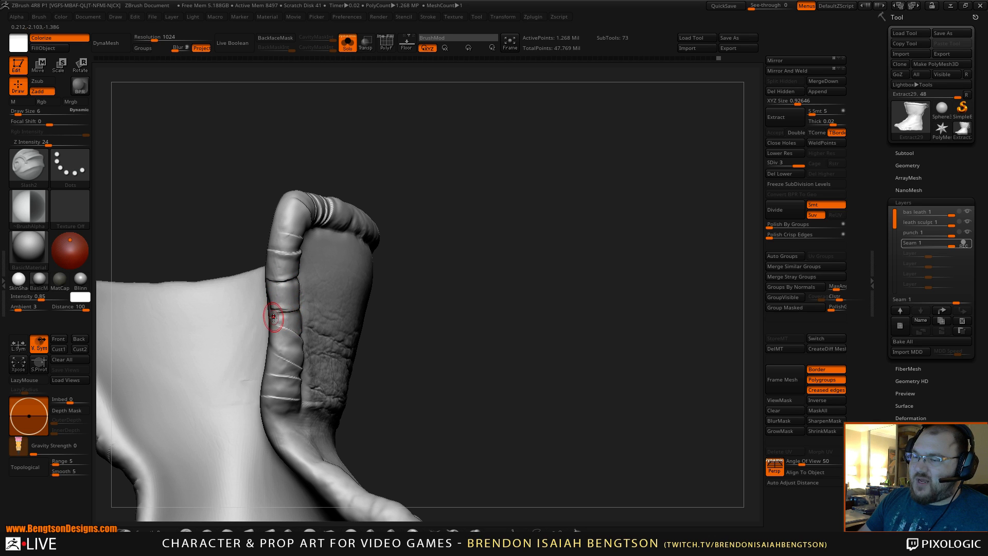
{"action": "left_click_drag", "start_coordinate": [360, 186], "coordinate": [355, 227]}
{"action": "mouse_move", "coordinate": [265, 346]}
{"action": "left_mouse_down"}
{"action": "mouse_move", "coordinate": [289, 362]}
{"action": "mouse_move", "coordinate": [261, 346]}
{"action": "mouse_move", "coordinate": [249, 367]}
{"action": "left_mouse_up"}
{"action": "key", "text": "ctrl+z"}
{"action": "left_click_drag", "start_coordinate": [379, 340], "coordinate": [379, 222]}
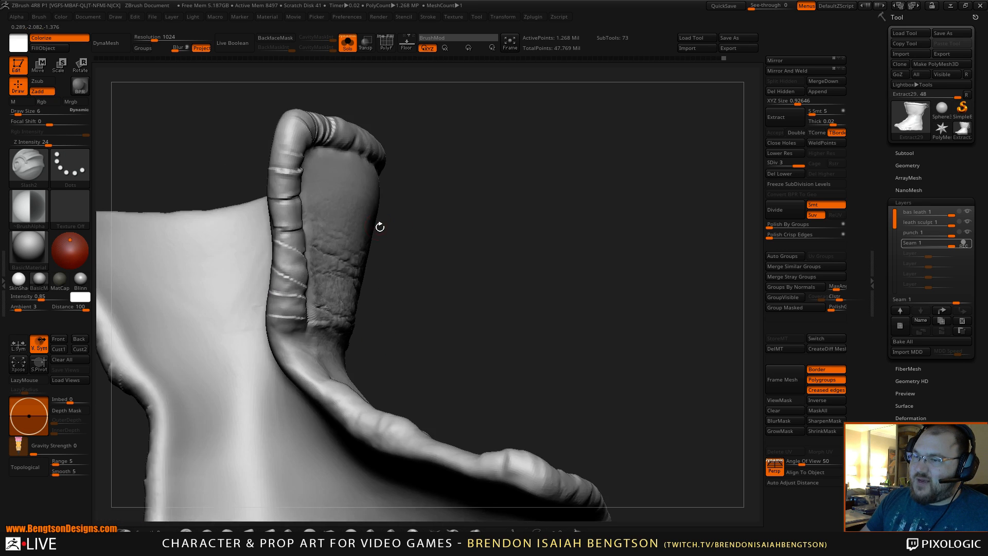
{"action": "mouse_move", "coordinate": [440, 216]}
{"action": "left_mouse_down"}
{"action": "mouse_move", "coordinate": [426, 277]}
{"action": "mouse_move", "coordinate": [370, 303]}
{"action": "mouse_move", "coordinate": [291, 318]}
{"action": "mouse_move", "coordinate": [240, 375]}
{"action": "mouse_move", "coordinate": [333, 169]}
{"action": "mouse_move", "coordinate": [389, 181]}
{"action": "mouse_move", "coordinate": [363, 203]}
{"action": "mouse_move", "coordinate": [359, 185]}
{"action": "left_mouse_up"}
{"action": "key", "text": "ctrl+z"}
{"action": "key", "text": "ctrl+z"}
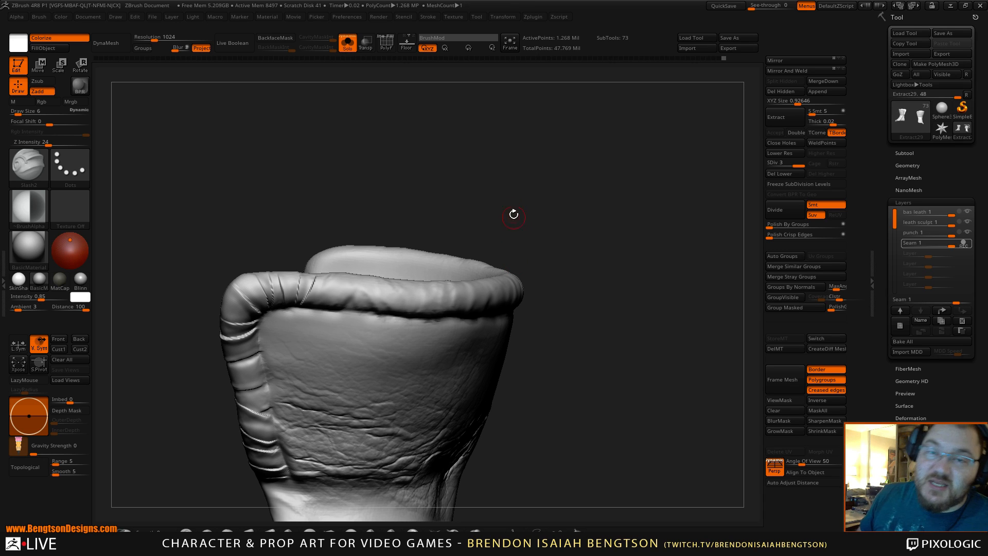
Carve more slanted creases along the top rim, extending the row away from the cuff's corner.
{"action": "mouse_move", "coordinate": [566, 222]}
{"action": "left_mouse_down"}
{"action": "mouse_move", "coordinate": [597, 177]}
{"action": "mouse_move", "coordinate": [602, 192]}
{"action": "mouse_move", "coordinate": [593, 183]}
{"action": "left_mouse_up"}
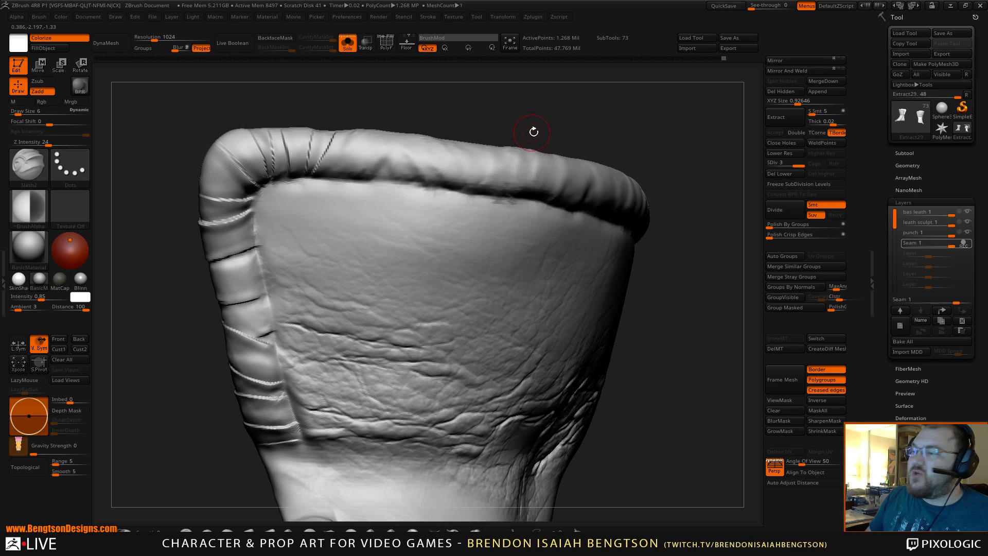
{"action": "left_click_drag", "start_coordinate": [534, 132], "coordinate": [557, 147]}
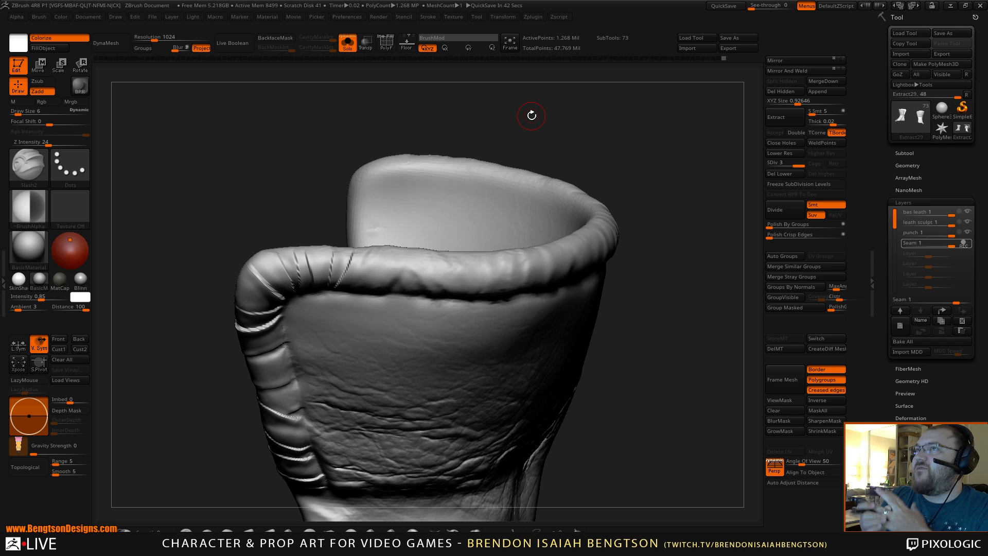
{"action": "mouse_move", "coordinate": [565, 128]}
{"action": "left_mouse_down"}
{"action": "mouse_move", "coordinate": [468, 122]}
{"action": "mouse_move", "coordinate": [377, 179]}
{"action": "mouse_move", "coordinate": [357, 194]}
{"action": "mouse_move", "coordinate": [334, 272]}
{"action": "left_mouse_up"}
{"action": "left_click_drag", "start_coordinate": [359, 189], "coordinate": [353, 200]}
{"action": "left_click_drag", "start_coordinate": [380, 170], "coordinate": [366, 238]}
{"action": "mouse_move", "coordinate": [400, 190]}
{"action": "left_mouse_down"}
{"action": "mouse_move", "coordinate": [375, 220]}
{"action": "mouse_move", "coordinate": [394, 285]}
{"action": "left_mouse_up"}
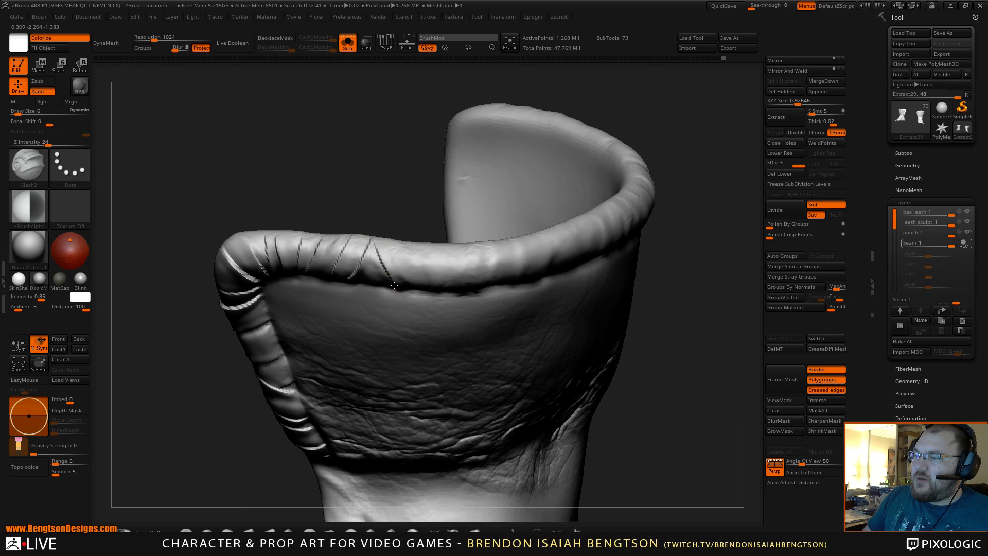
Wrap further creases around the top rim toward its middle, varying their angle and spacing.
{"action": "left_click_drag", "start_coordinate": [389, 212], "coordinate": [411, 244]}
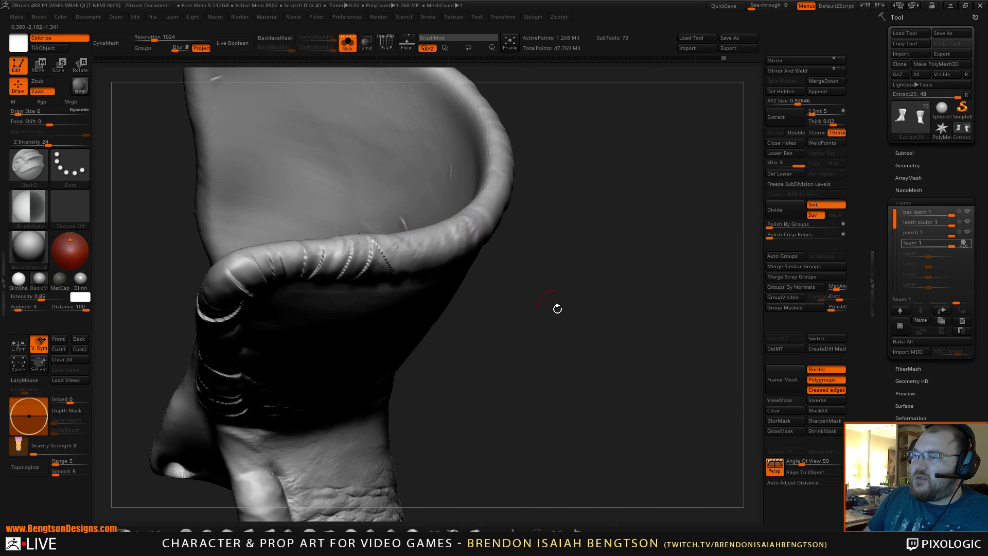
{"action": "left_click_drag", "start_coordinate": [557, 308], "coordinate": [514, 154]}
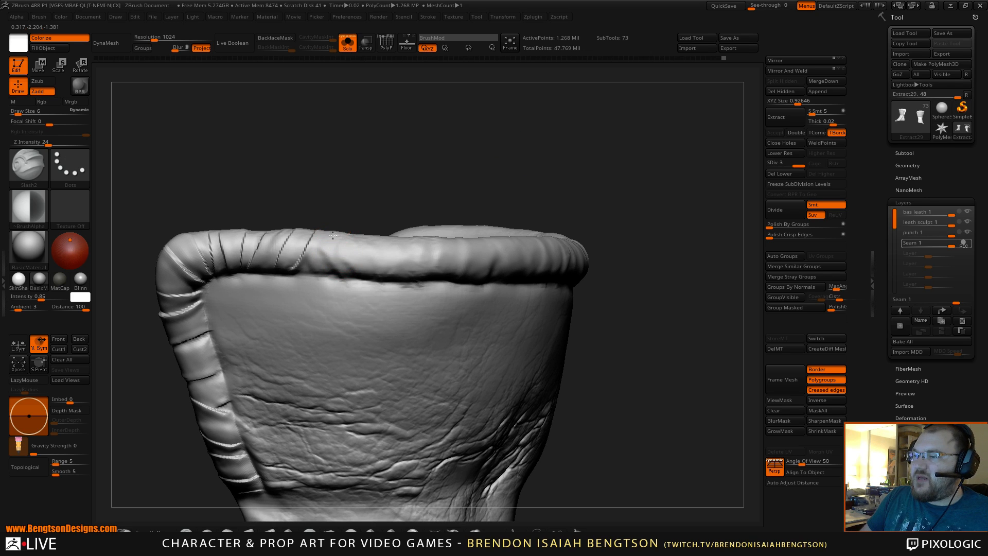
{"action": "left_click_drag", "start_coordinate": [403, 203], "coordinate": [378, 234]}
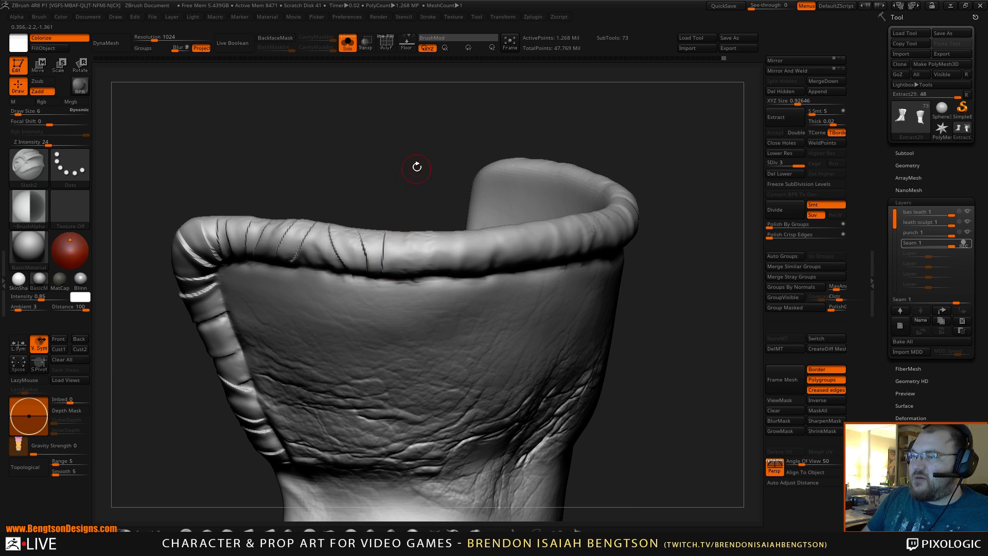
{"action": "left_click_drag", "start_coordinate": [417, 166], "coordinate": [402, 249]}
{"action": "left_click_drag", "start_coordinate": [449, 172], "coordinate": [418, 246]}
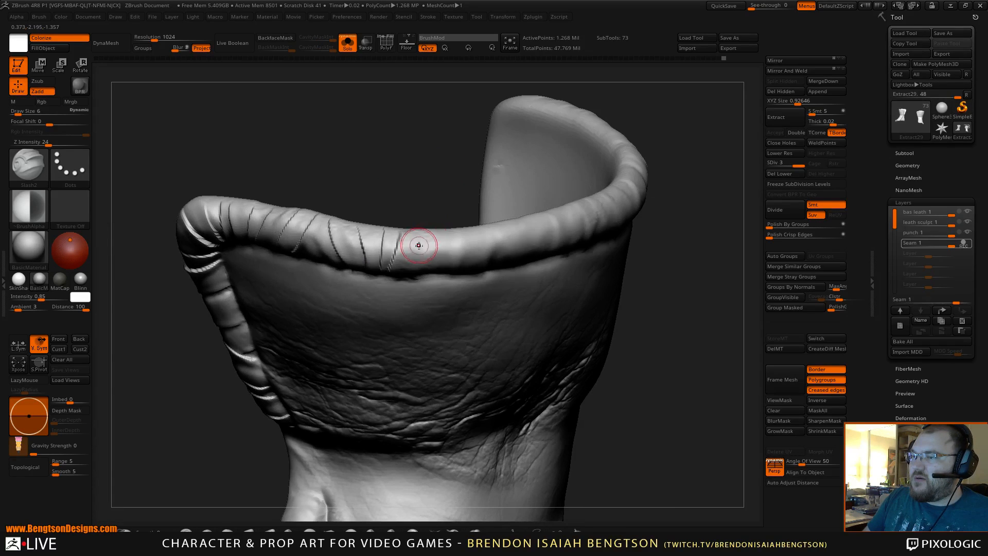
Cut creases over the middle of the top rim, carrying each stroke from the upper edge down to the stitching line.
{"action": "left_click_drag", "start_coordinate": [433, 182], "coordinate": [505, 136]}
{"action": "left_click_drag", "start_coordinate": [468, 164], "coordinate": [456, 156]}
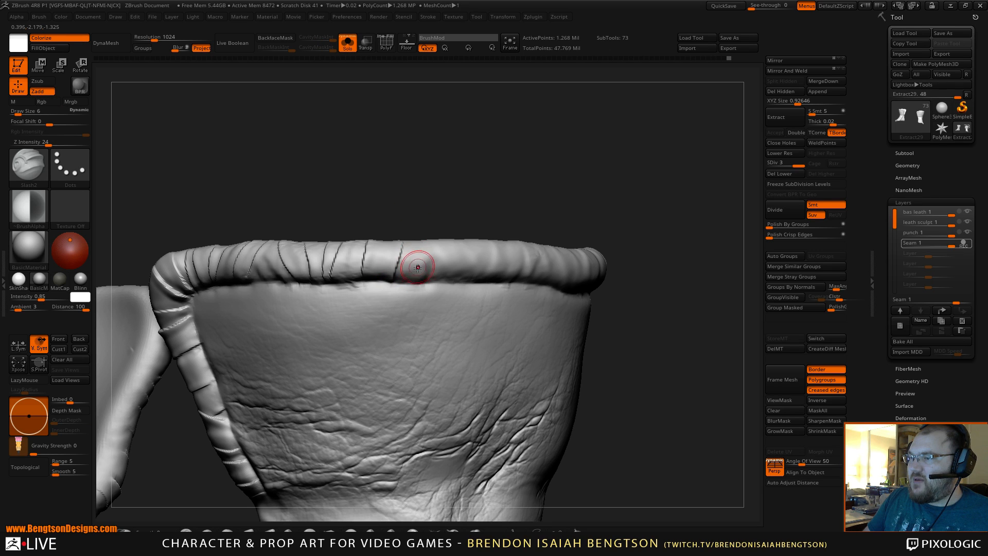
{"action": "left_click_drag", "start_coordinate": [487, 168], "coordinate": [389, 276]}
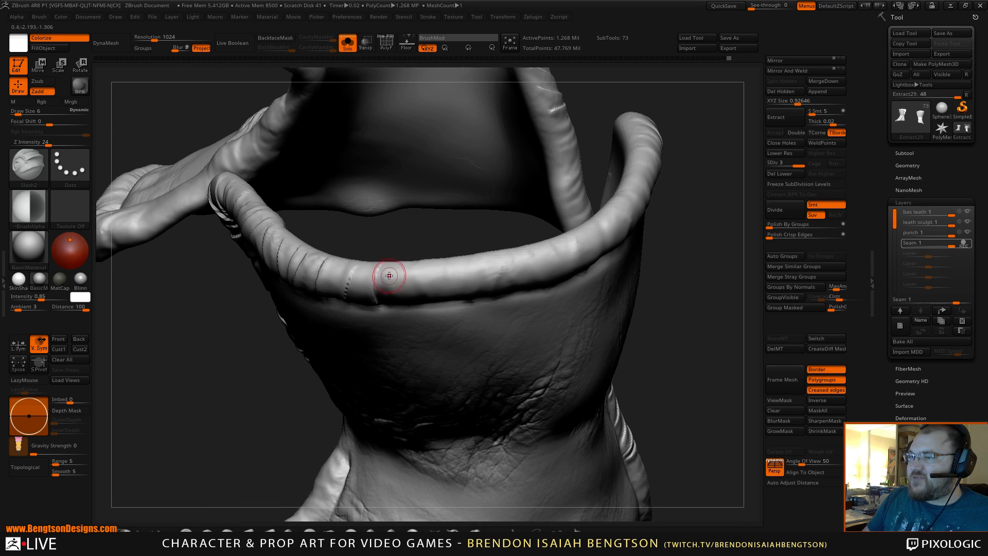
{"action": "left_click_drag", "start_coordinate": [412, 237], "coordinate": [414, 233]}
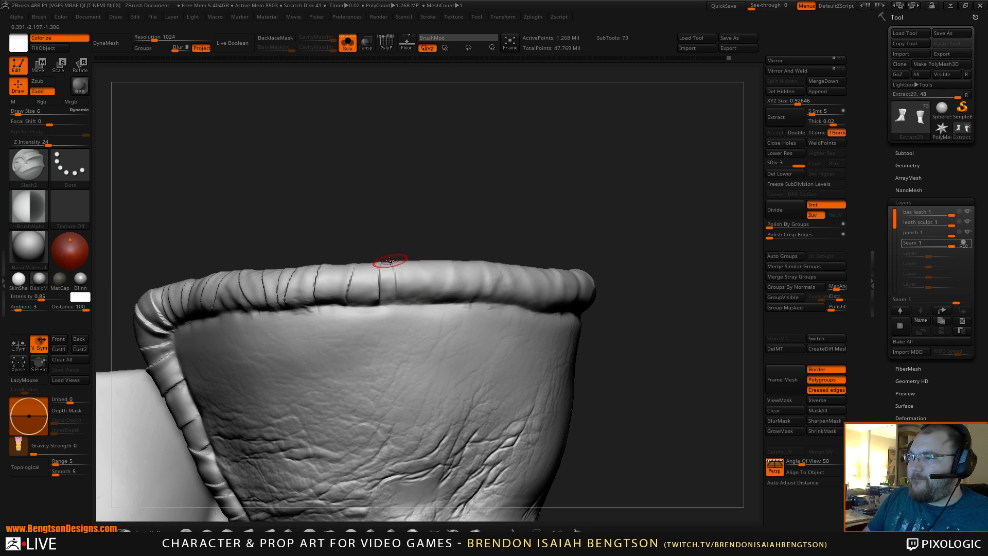
{"action": "left_click_drag", "start_coordinate": [468, 198], "coordinate": [412, 280]}
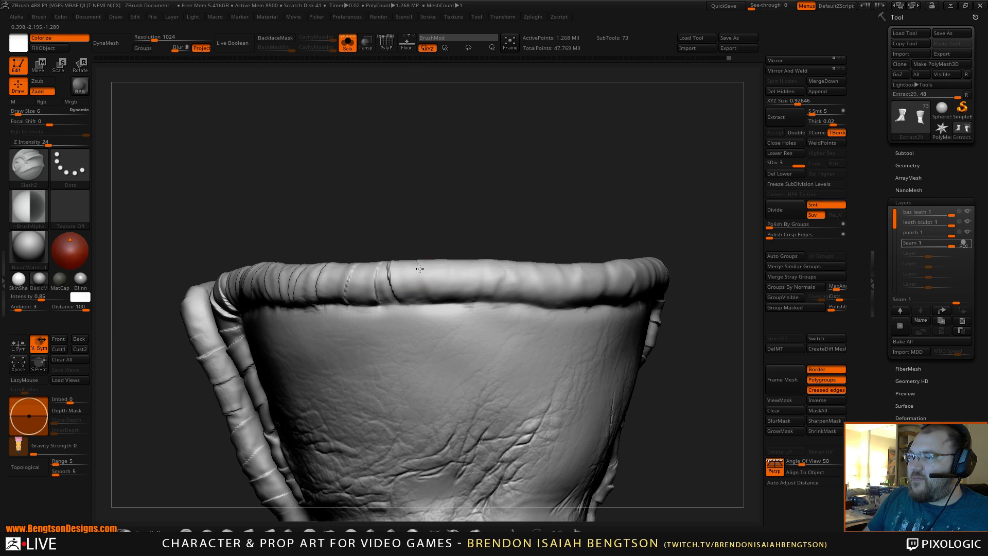
{"action": "mouse_move", "coordinate": [468, 201]}
{"action": "left_mouse_down"}
{"action": "mouse_move", "coordinate": [437, 268]}
{"action": "mouse_move", "coordinate": [441, 298]}
{"action": "left_mouse_up"}
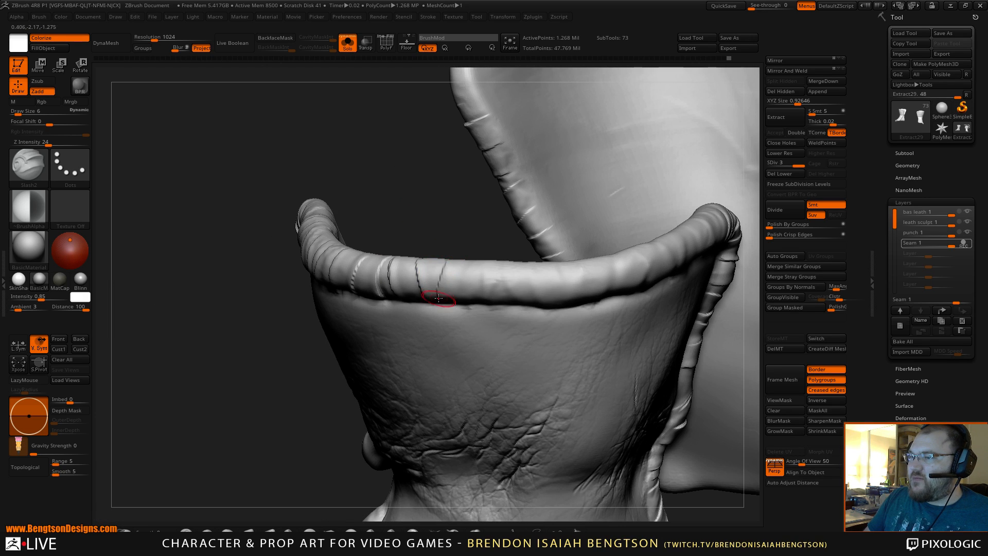
Carve alternately slanted creases across the top rim past its middle toward the far side of the cuff.
{"action": "left_click_drag", "start_coordinate": [437, 237], "coordinate": [456, 180]}
{"action": "left_click_drag", "start_coordinate": [476, 260], "coordinate": [456, 300]}
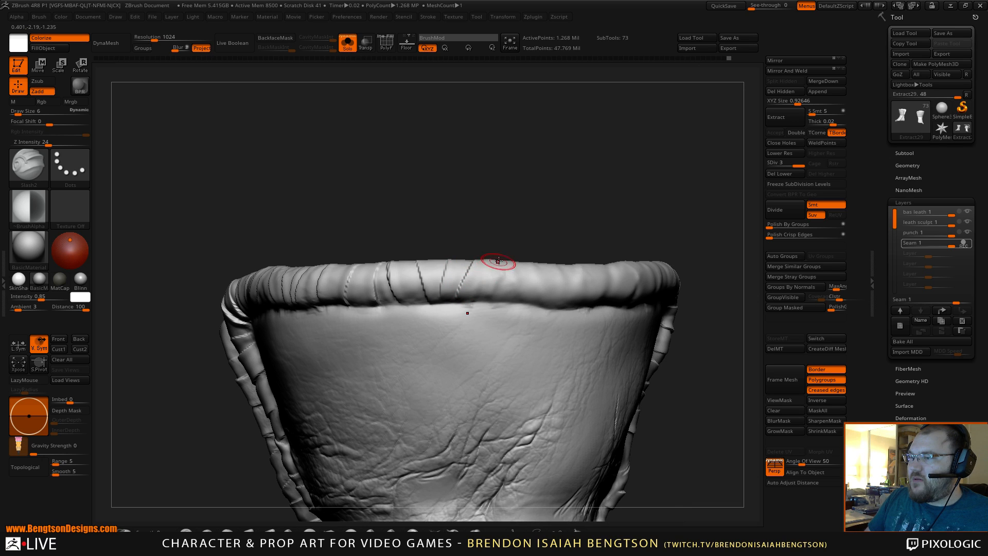
{"action": "left_click_drag", "start_coordinate": [498, 260], "coordinate": [471, 301]}
{"action": "left_click_drag", "start_coordinate": [563, 282], "coordinate": [537, 309]}
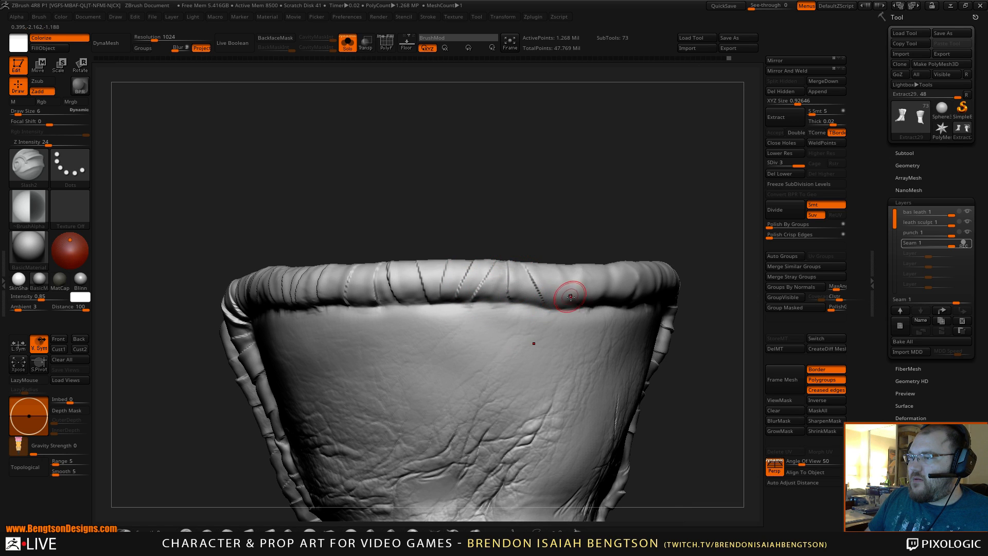
Carve slash creases across the cuff's top rim beyond its middle, running each from the upper edge down to the stitching line.
{"action": "mouse_move", "coordinate": [602, 193]}
{"action": "left_mouse_down"}
{"action": "mouse_move", "coordinate": [541, 196]}
{"action": "mouse_move", "coordinate": [516, 154]}
{"action": "mouse_move", "coordinate": [463, 241]}
{"action": "left_mouse_up"}
{"action": "left_click_drag", "start_coordinate": [473, 201], "coordinate": [460, 288]}
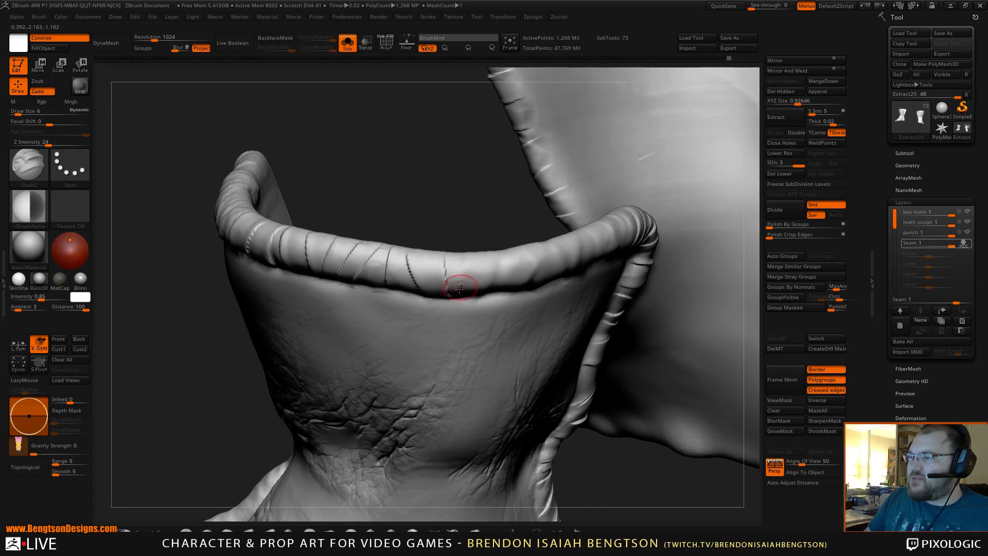
{"action": "left_click_drag", "start_coordinate": [478, 223], "coordinate": [479, 187]}
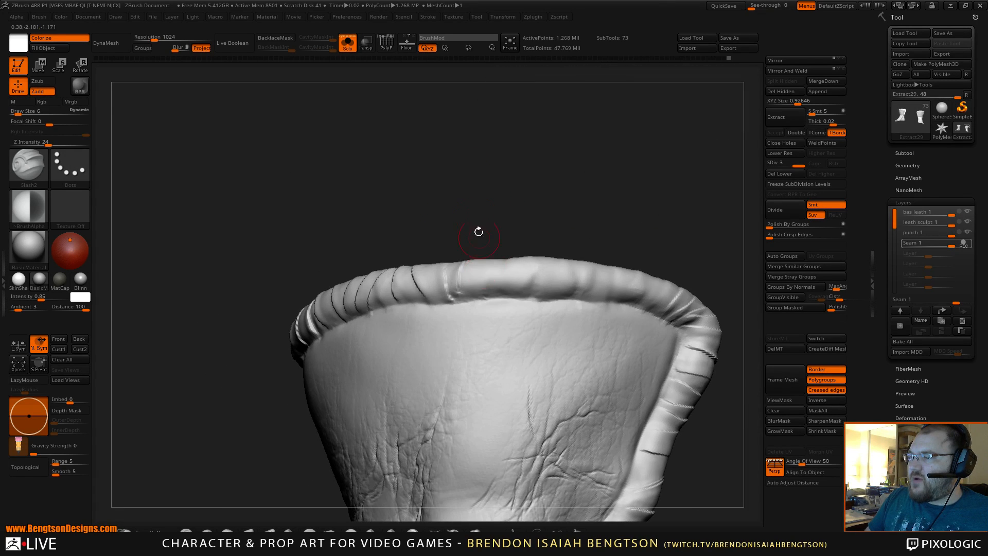
{"action": "left_click_drag", "start_coordinate": [479, 232], "coordinate": [463, 283]}
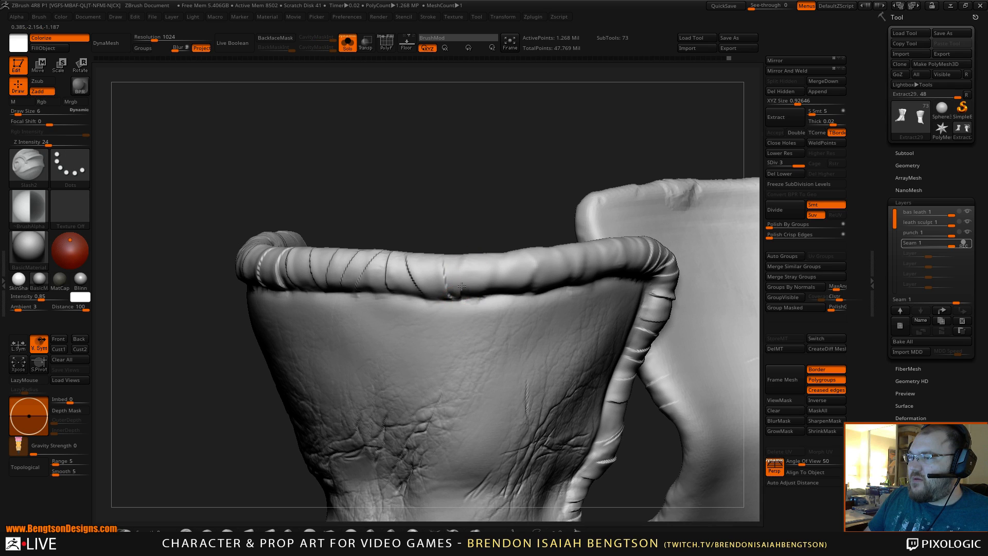
{"action": "left_click_drag", "start_coordinate": [496, 210], "coordinate": [483, 269]}
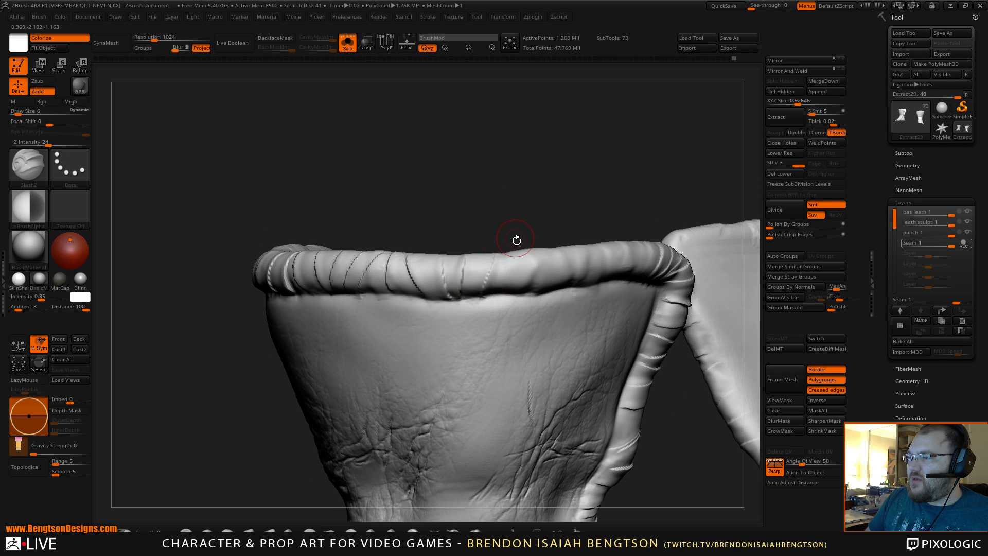
Continue the slanted creases over the remaining smooth stretch of the top rim up to the cuff's far corner.
{"action": "left_click_drag", "start_coordinate": [513, 238], "coordinate": [622, 110]}
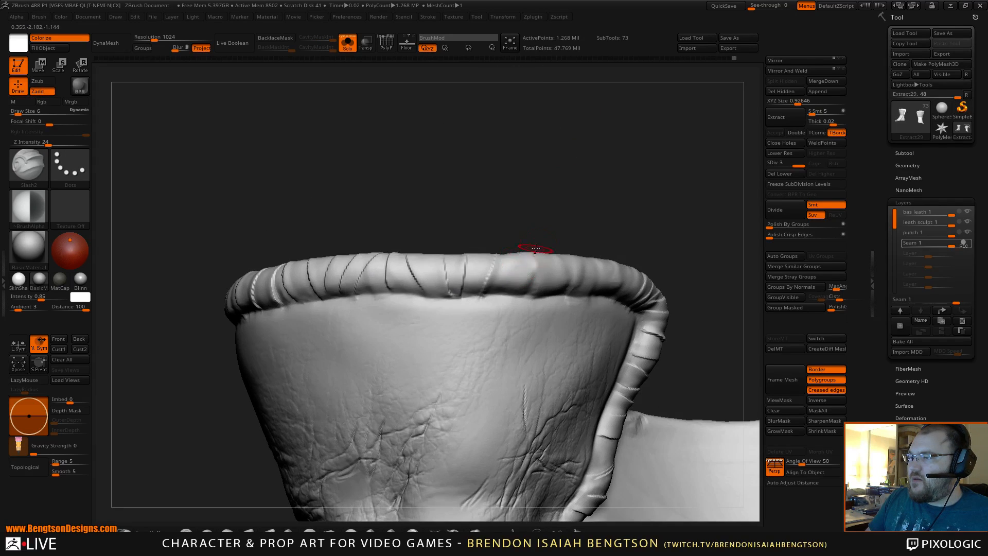
{"action": "mouse_move", "coordinate": [530, 256]}
{"action": "left_mouse_down"}
{"action": "mouse_move", "coordinate": [530, 270]}
{"action": "mouse_move", "coordinate": [521, 241]}
{"action": "left_mouse_up"}
{"action": "key", "text": "ctrl+z"}
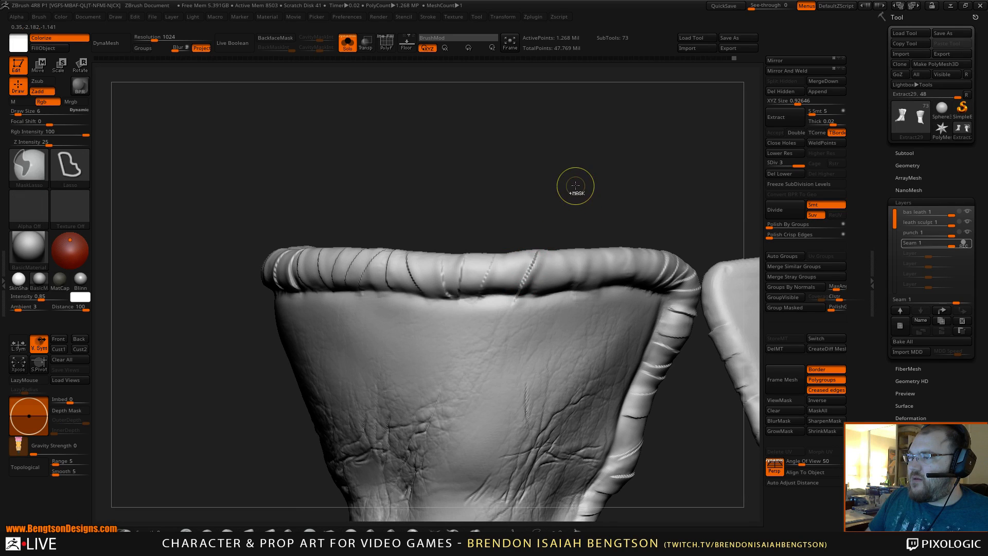
{"action": "mouse_move", "coordinate": [575, 188]}
{"action": "left_mouse_down"}
{"action": "mouse_move", "coordinate": [580, 207]}
{"action": "mouse_move", "coordinate": [529, 275]}
{"action": "mouse_move", "coordinate": [547, 293]}
{"action": "mouse_move", "coordinate": [589, 252]}
{"action": "left_mouse_up"}
{"action": "left_click_drag", "start_coordinate": [620, 210], "coordinate": [608, 273]}
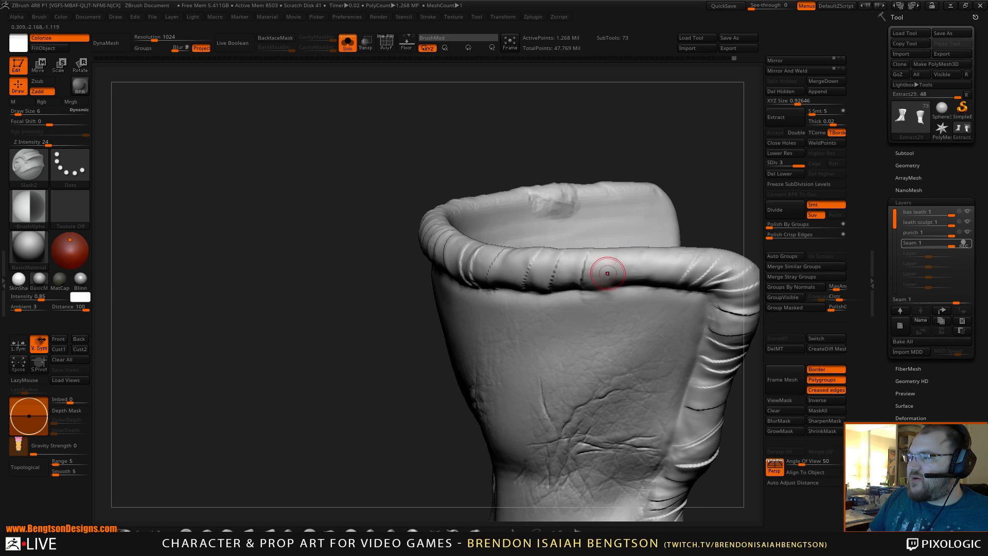
{"action": "mouse_move", "coordinate": [597, 177]}
{"action": "left_mouse_down"}
{"action": "mouse_move", "coordinate": [547, 154]}
{"action": "mouse_move", "coordinate": [629, 165]}
{"action": "mouse_move", "coordinate": [610, 192]}
{"action": "mouse_move", "coordinate": [538, 192]}
{"action": "mouse_move", "coordinate": [573, 154]}
{"action": "left_mouse_up"}
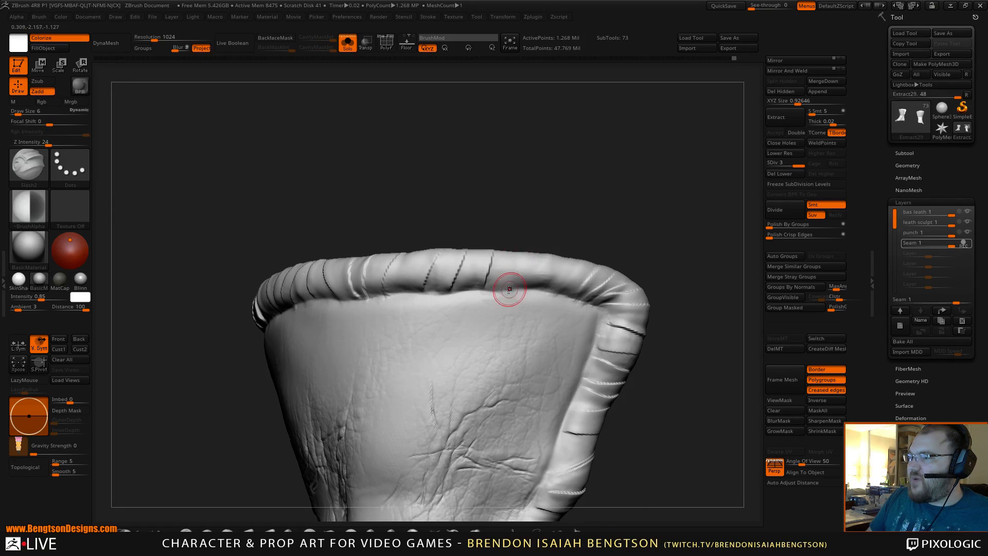
{"action": "left_click_drag", "start_coordinate": [549, 215], "coordinate": [540, 261]}
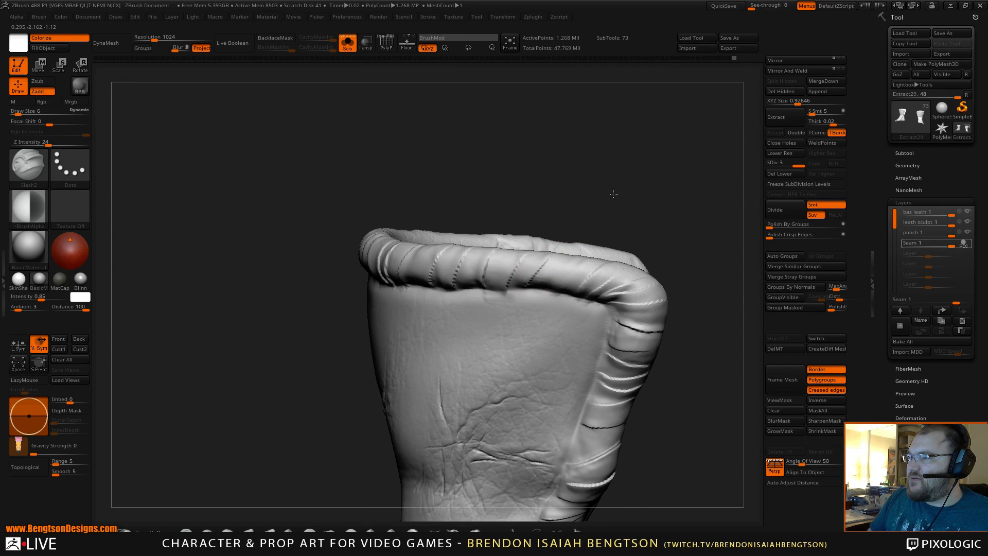
{"action": "left_click_drag", "start_coordinate": [613, 194], "coordinate": [589, 304]}
Show the complete character to examine the boots' seam detail in context, and isolate the boots again.
{"action": "key", "text": "alt+s"}
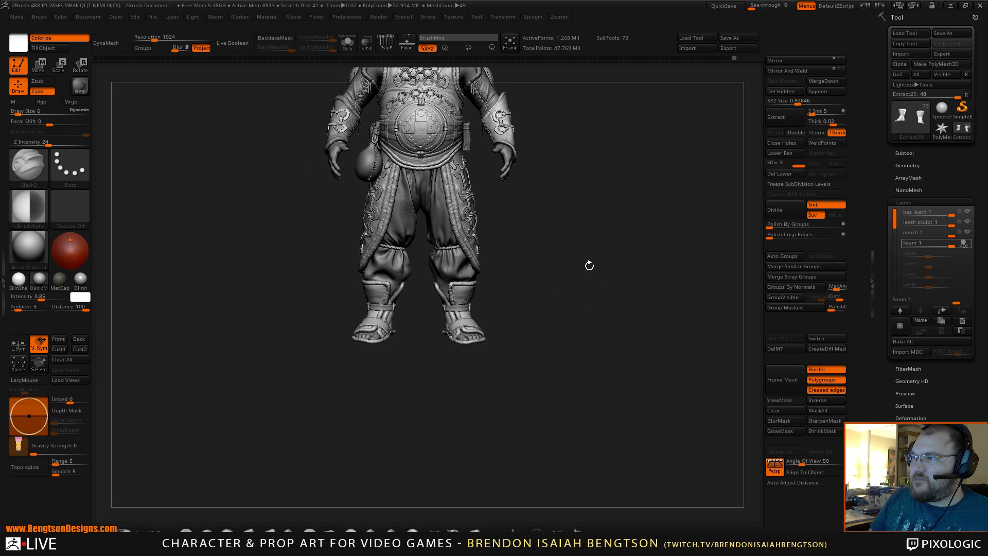
{"action": "left_click_drag", "start_coordinate": [590, 266], "coordinate": [521, 299], "text": "alt"}
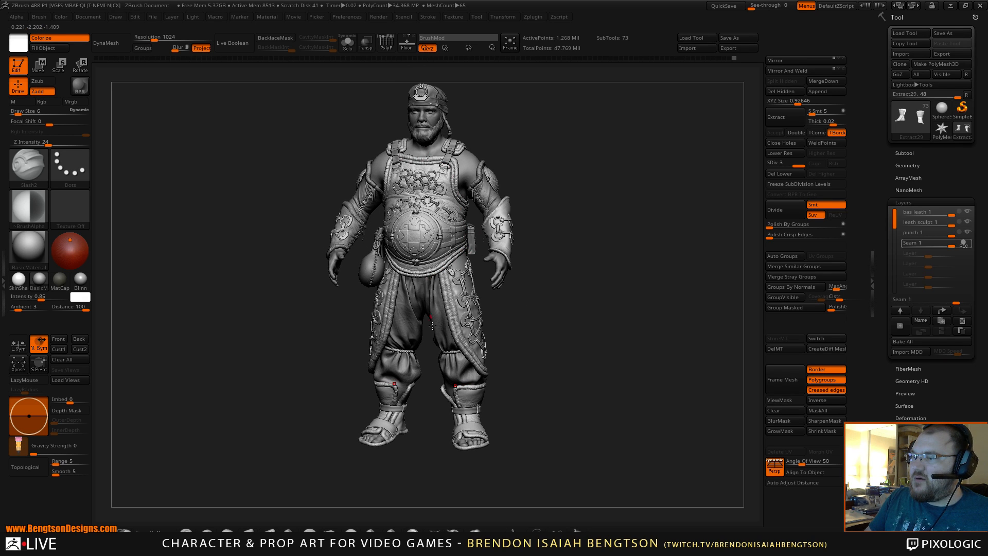
{"action": "left_click_drag", "start_coordinate": [582, 357], "coordinate": [611, 424], "text": "alt"}
{"action": "key", "text": "alt+s"}
{"action": "left_click_drag", "start_coordinate": [619, 392], "coordinate": [641, 337], "text": "alt"}
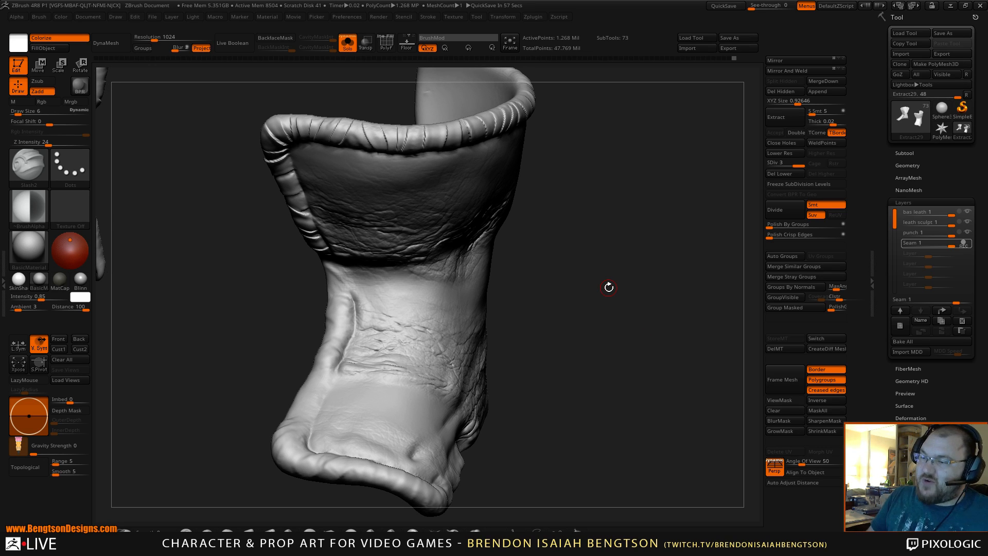
Cut slash creases across the upper part of the rolled side seam below the cuff, beside the wrinkled ankle leather.
{"action": "mouse_move", "coordinate": [570, 334]}
{"action": "left_mouse_down"}
{"action": "mouse_move", "coordinate": [560, 306]}
{"action": "mouse_move", "coordinate": [589, 274]}
{"action": "mouse_move", "coordinate": [593, 344]}
{"action": "mouse_move", "coordinate": [606, 307]}
{"action": "mouse_move", "coordinate": [619, 312]}
{"action": "mouse_move", "coordinate": [612, 288]}
{"action": "left_mouse_up"}
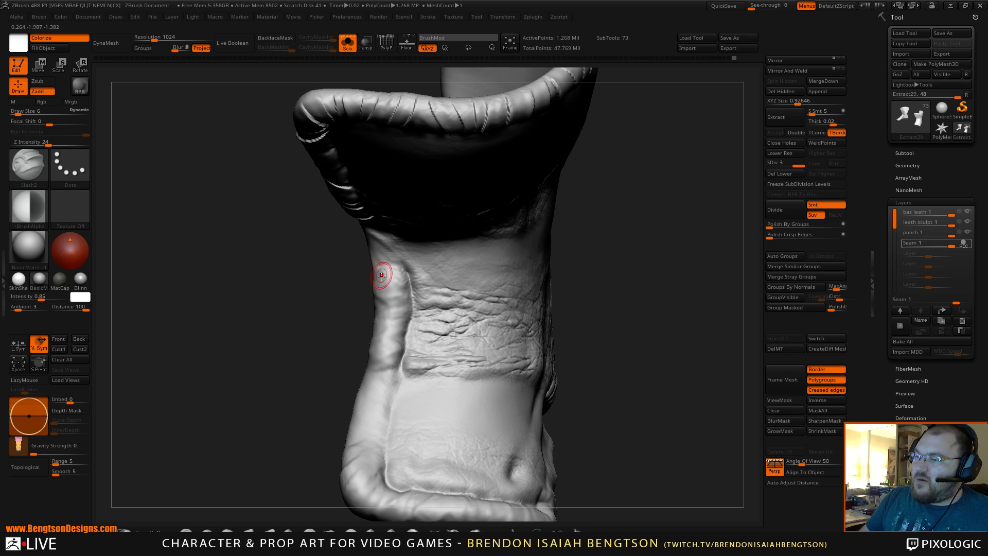
{"action": "mouse_move", "coordinate": [375, 273]}
{"action": "left_mouse_down"}
{"action": "mouse_move", "coordinate": [425, 286]}
{"action": "mouse_move", "coordinate": [416, 299]}
{"action": "left_mouse_up"}
{"action": "key", "text": "ctrl+z"}
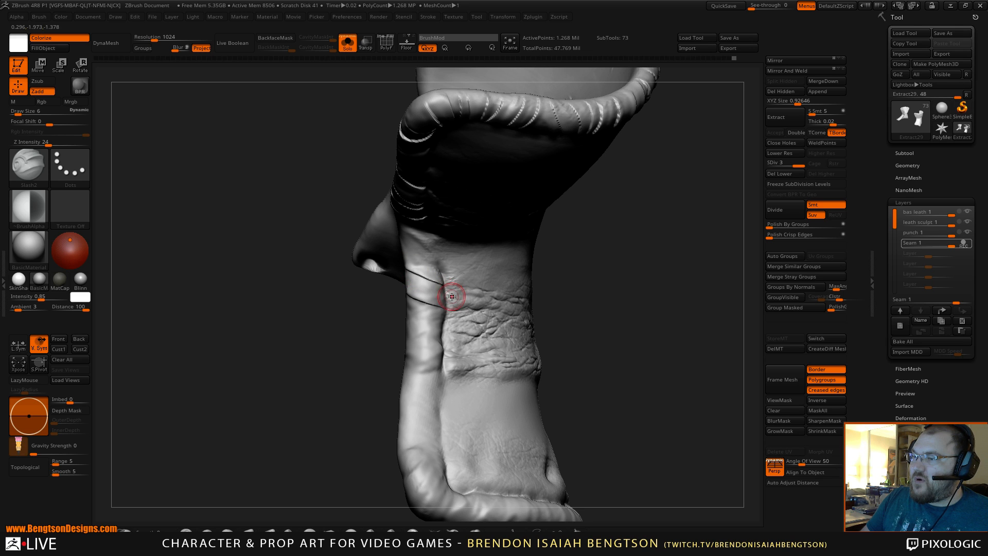
{"action": "key", "text": "ctrl+z"}
{"action": "left_click_drag", "start_coordinate": [542, 279], "coordinate": [488, 269]}
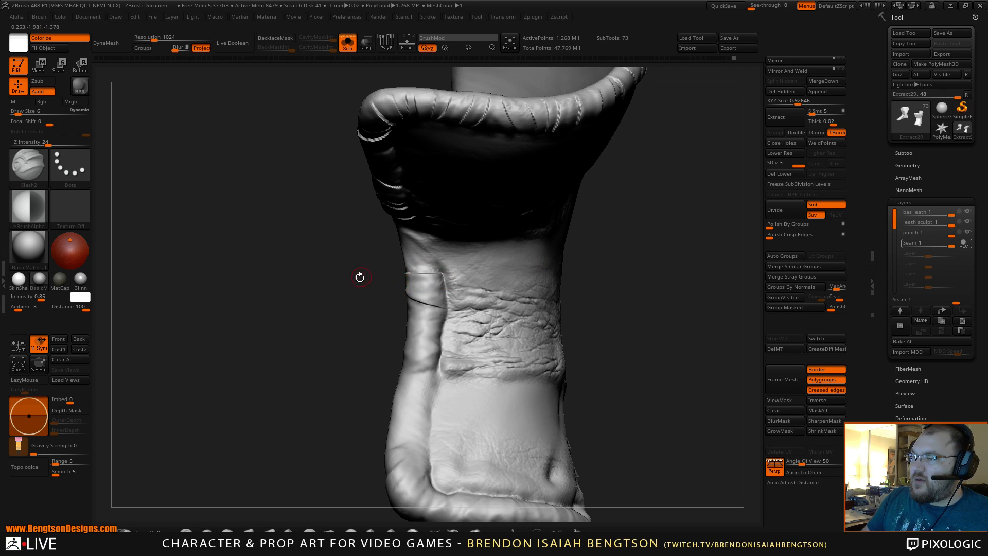
{"action": "left_click_drag", "start_coordinate": [360, 277], "coordinate": [406, 304]}
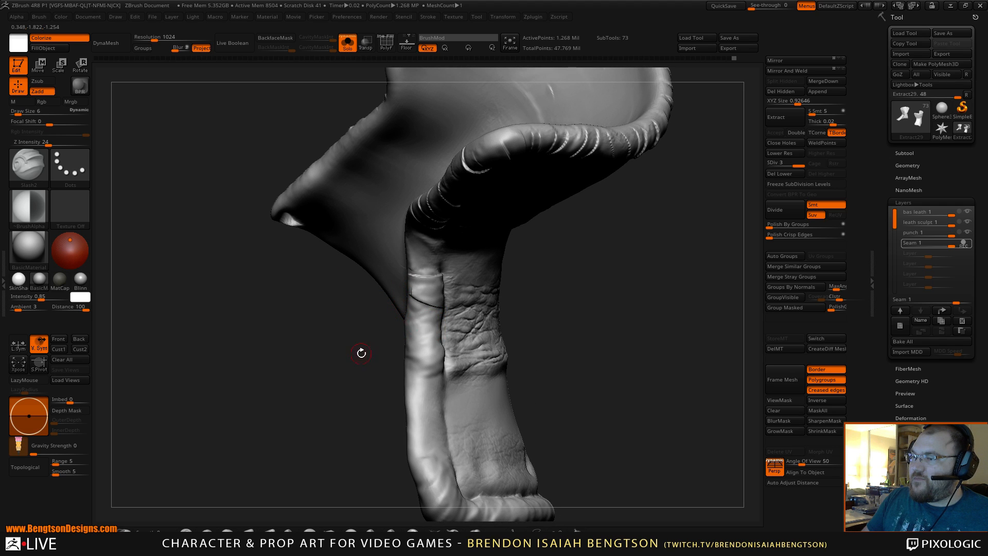
{"action": "mouse_move", "coordinate": [361, 353]}
{"action": "left_mouse_down"}
{"action": "mouse_move", "coordinate": [487, 346]}
{"action": "mouse_move", "coordinate": [545, 326]}
{"action": "mouse_move", "coordinate": [530, 298]}
{"action": "mouse_move", "coordinate": [357, 288]}
{"action": "mouse_move", "coordinate": [425, 339]}
{"action": "mouse_move", "coordinate": [379, 335]}
{"action": "mouse_move", "coordinate": [390, 364]}
{"action": "mouse_move", "coordinate": [360, 315]}
{"action": "mouse_move", "coordinate": [342, 183]}
{"action": "mouse_move", "coordinate": [363, 306]}
{"action": "mouse_move", "coordinate": [354, 318]}
{"action": "mouse_move", "coordinate": [423, 289]}
{"action": "left_mouse_up"}
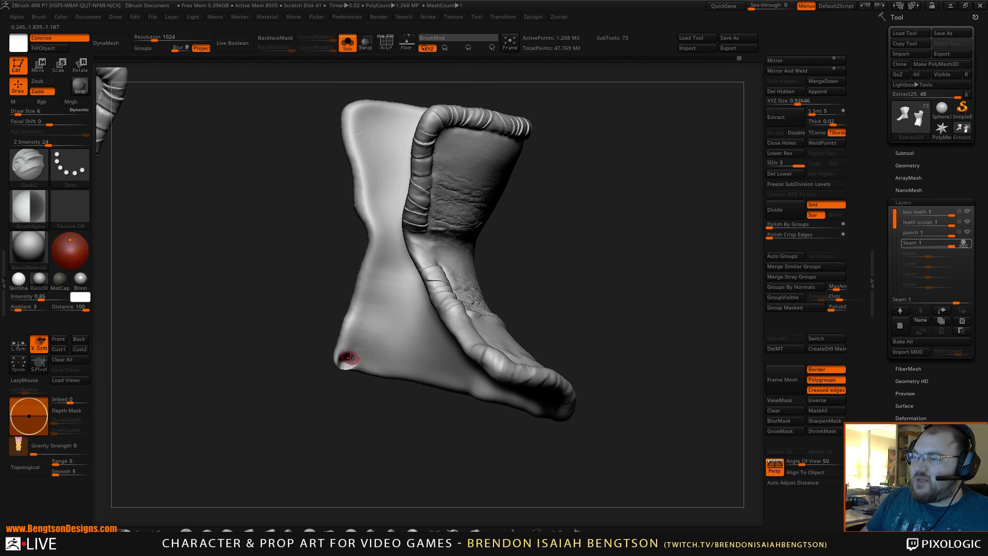
Carve the first creases around one front corner of the foot flap's rolled seam and onto its front edge.
{"action": "key", "text": "shift"}
{"action": "left_click_drag", "start_coordinate": [560, 255], "coordinate": [579, 249]}
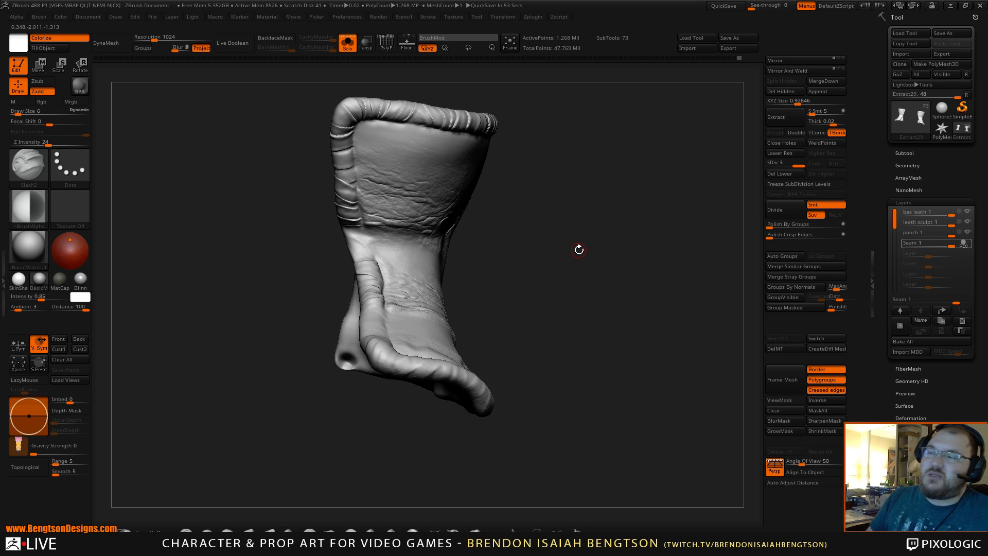
{"action": "mouse_move", "coordinate": [552, 279]}
{"action": "left_mouse_down"}
{"action": "mouse_move", "coordinate": [589, 304]}
{"action": "mouse_move", "coordinate": [525, 326]}
{"action": "mouse_move", "coordinate": [632, 242]}
{"action": "mouse_move", "coordinate": [633, 271]}
{"action": "mouse_move", "coordinate": [633, 243]}
{"action": "mouse_move", "coordinate": [663, 313]}
{"action": "mouse_move", "coordinate": [647, 344]}
{"action": "mouse_move", "coordinate": [666, 288]}
{"action": "mouse_move", "coordinate": [614, 333]}
{"action": "left_mouse_up"}
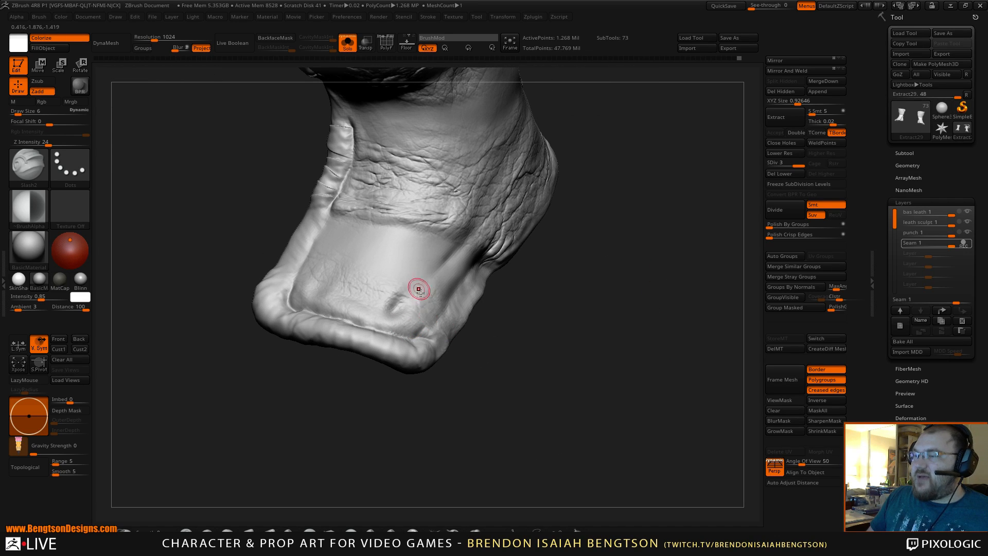
{"action": "right_click_drag", "start_coordinate": [422, 303], "coordinate": [468, 301], "text": "alt"}
{"action": "mouse_move", "coordinate": [450, 335]}
{"action": "right_mouse_down"}
{"action": "mouse_move", "coordinate": [459, 331]}
{"action": "mouse_move", "coordinate": [464, 352]}
{"action": "mouse_move", "coordinate": [450, 400]}
{"action": "mouse_move", "coordinate": [442, 391]}
{"action": "right_mouse_up"}
{"action": "mouse_move", "coordinate": [459, 426]}
{"action": "right_mouse_down"}
{"action": "mouse_move", "coordinate": [466, 442]}
{"action": "mouse_move", "coordinate": [453, 449]}
{"action": "mouse_move", "coordinate": [419, 403]}
{"action": "mouse_move", "coordinate": [432, 397]}
{"action": "right_mouse_up"}
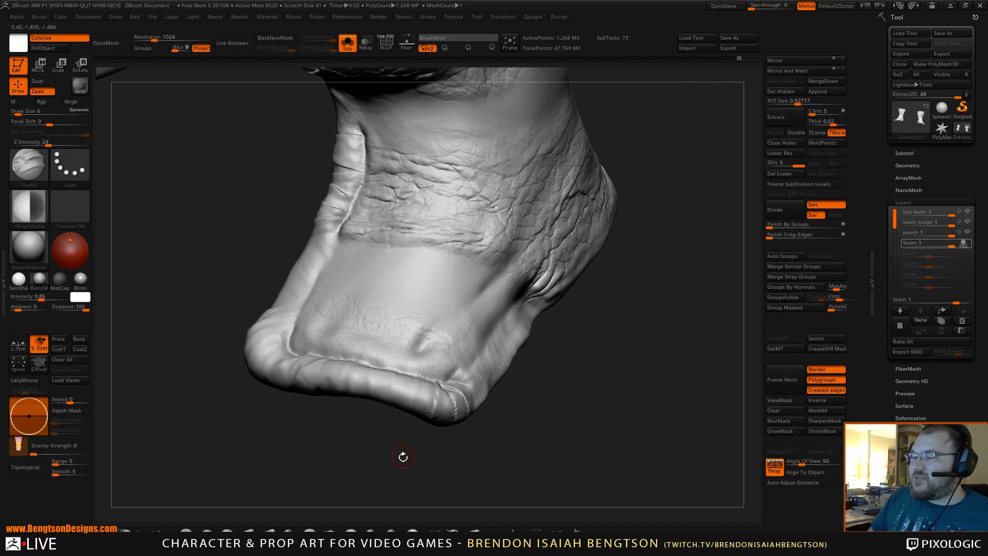
{"action": "mouse_move", "coordinate": [403, 456]}
{"action": "right_mouse_down"}
{"action": "mouse_move", "coordinate": [430, 419]}
{"action": "mouse_move", "coordinate": [430, 469]}
{"action": "mouse_move", "coordinate": [461, 360]}
{"action": "mouse_move", "coordinate": [456, 394]}
{"action": "mouse_move", "coordinate": [459, 374]}
{"action": "right_mouse_up"}
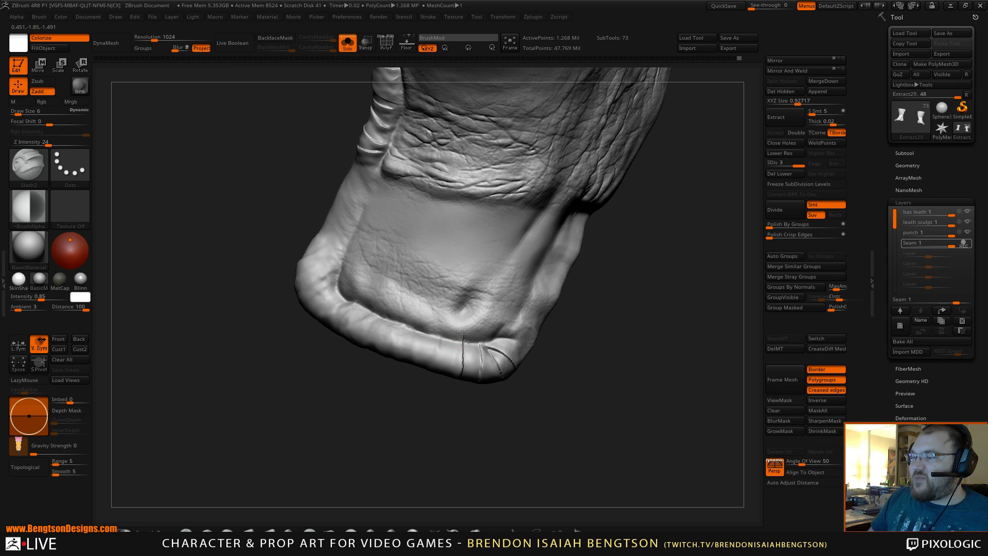
{"action": "left_click_drag", "start_coordinate": [462, 335], "coordinate": [463, 337]}
{"action": "right_click_drag", "start_coordinate": [456, 359], "coordinate": [452, 346]}
{"action": "left_click_drag", "start_coordinate": [458, 379], "coordinate": [463, 356]}
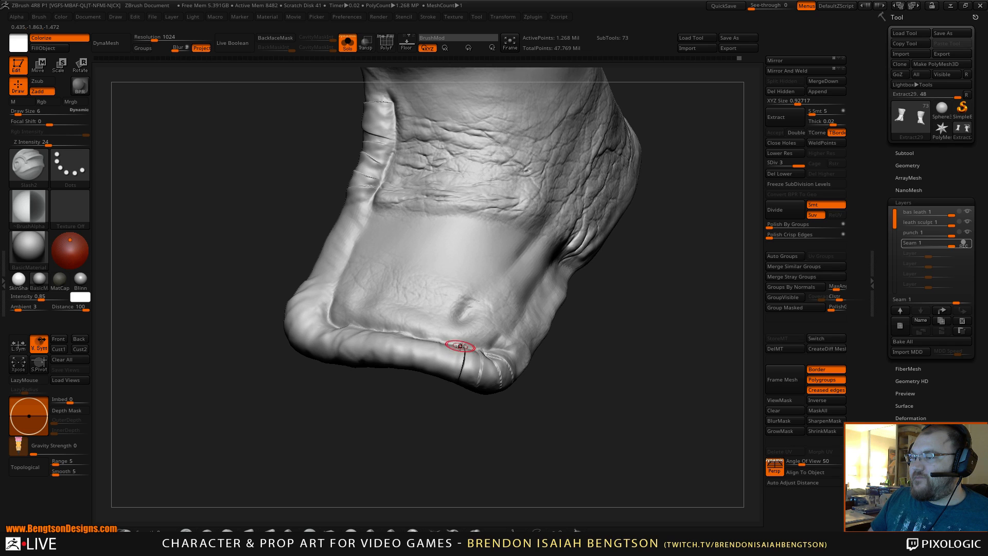
Extend the row of creases along the foot flap's front edge toward its middle, varying their slant and spacing.
{"action": "mouse_move", "coordinate": [430, 413]}
{"action": "left_mouse_down"}
{"action": "mouse_move", "coordinate": [445, 474]}
{"action": "mouse_move", "coordinate": [415, 412]}
{"action": "mouse_move", "coordinate": [422, 381]}
{"action": "mouse_move", "coordinate": [412, 381]}
{"action": "left_mouse_up"}
{"action": "left_click_drag", "start_coordinate": [377, 456], "coordinate": [378, 449]}
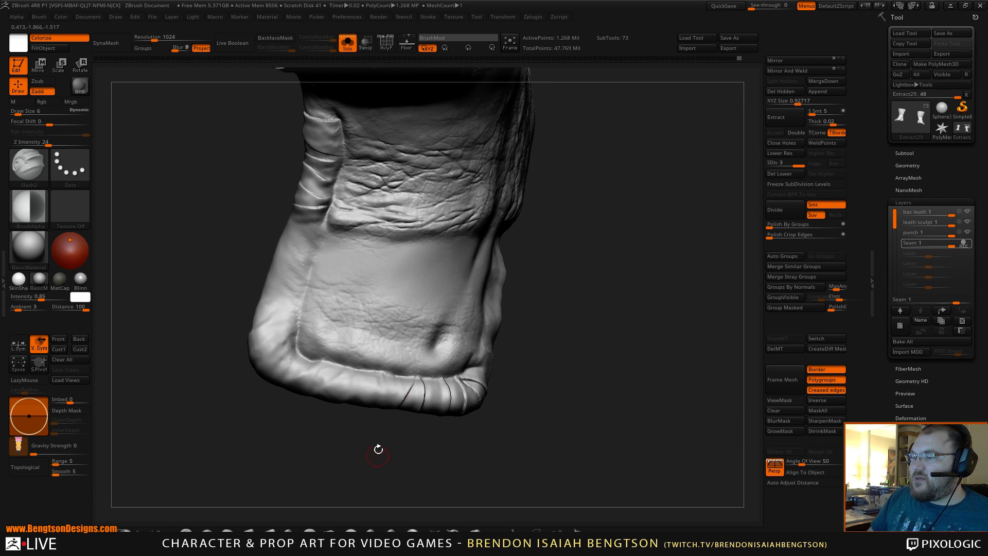
{"action": "mouse_move", "coordinate": [384, 406]}
{"action": "left_mouse_down"}
{"action": "mouse_move", "coordinate": [397, 376]}
{"action": "mouse_move", "coordinate": [378, 371]}
{"action": "left_mouse_up"}
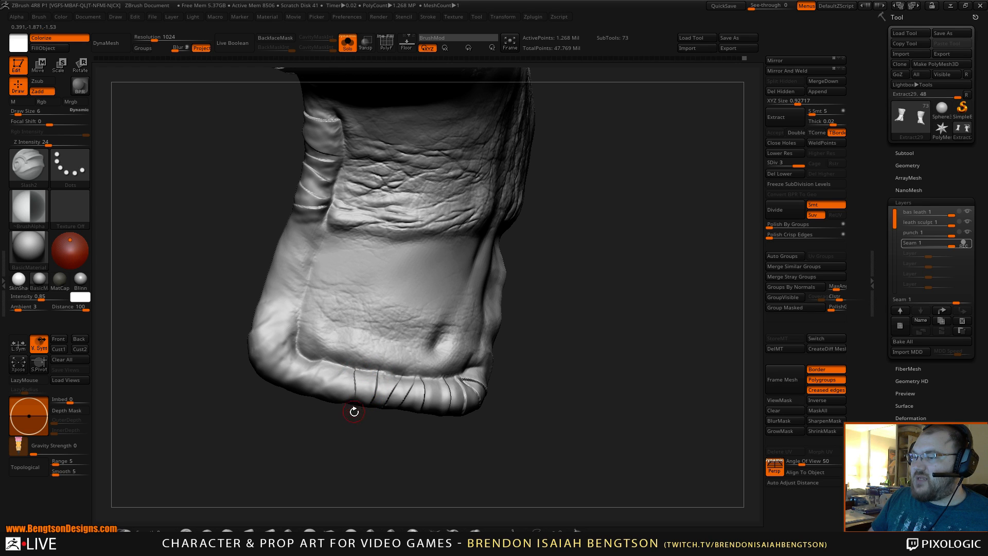
{"action": "key", "text": "ctrl+z"}
{"action": "left_click_drag", "start_coordinate": [356, 370], "coordinate": [354, 404]}
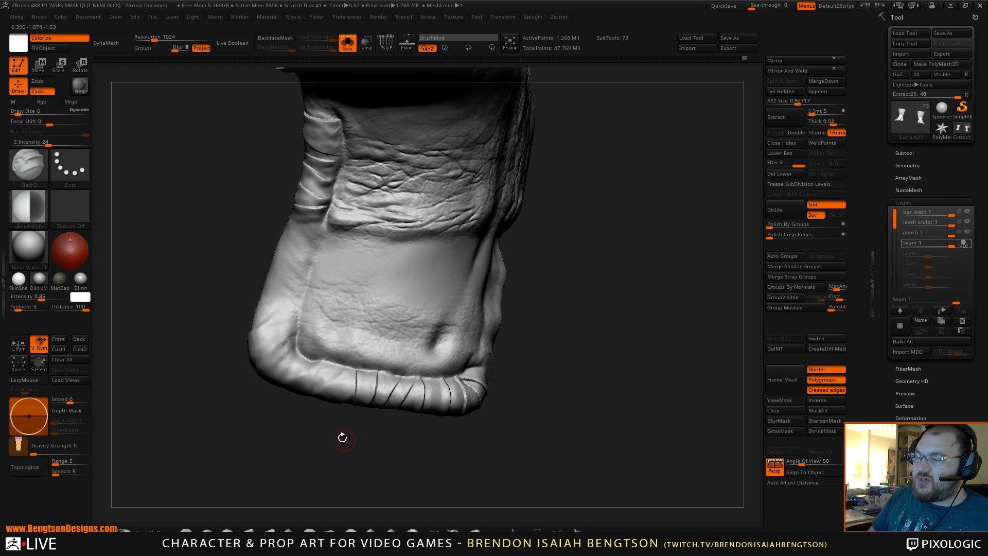
{"action": "mouse_move", "coordinate": [333, 465]}
{"action": "left_mouse_down", "text": "alt"}
{"action": "mouse_move", "coordinate": [375, 353]}
{"action": "mouse_move", "coordinate": [350, 422]}
{"action": "left_mouse_up", "text": "alt"}
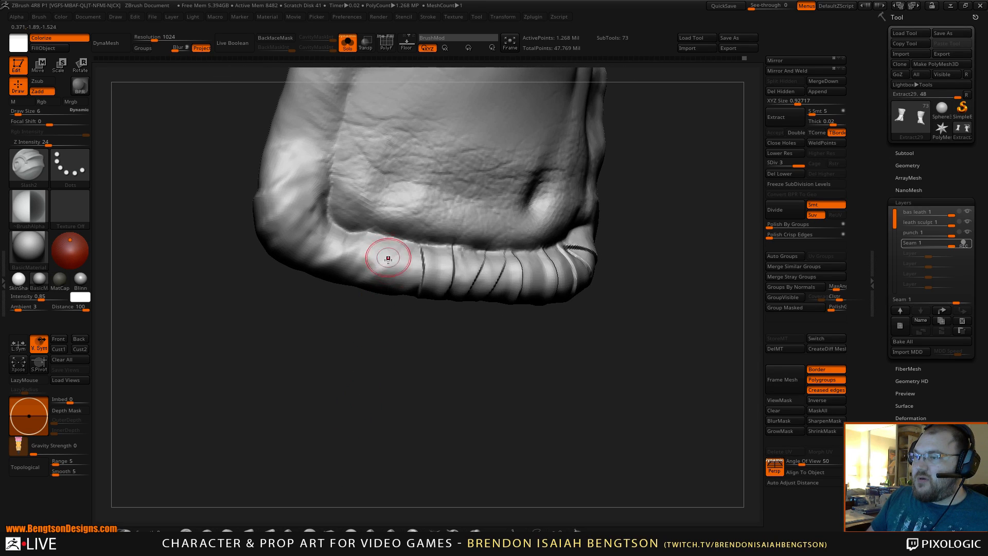
{"action": "left_click_drag", "start_coordinate": [408, 249], "coordinate": [352, 310]}
{"action": "key", "text": "ctrl+z"}
{"action": "left_click_drag", "start_coordinate": [413, 250], "coordinate": [339, 296]}
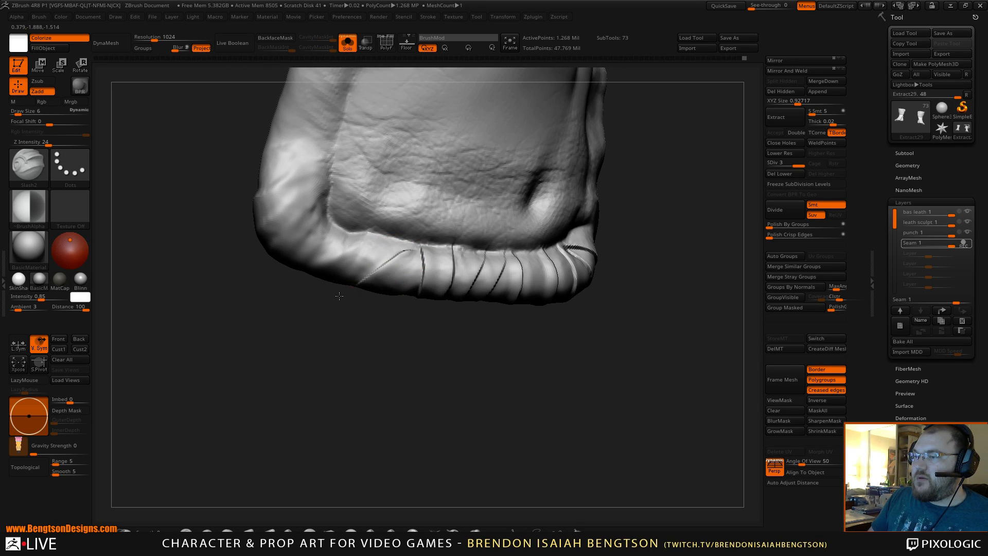
{"action": "key", "text": "ctrl+z"}
Carve long, widely spaced diagonal creases along the rest of the front edge toward the foot flap's other corner.
{"action": "left_click_drag", "start_coordinate": [380, 348], "coordinate": [368, 403], "text": "alt"}
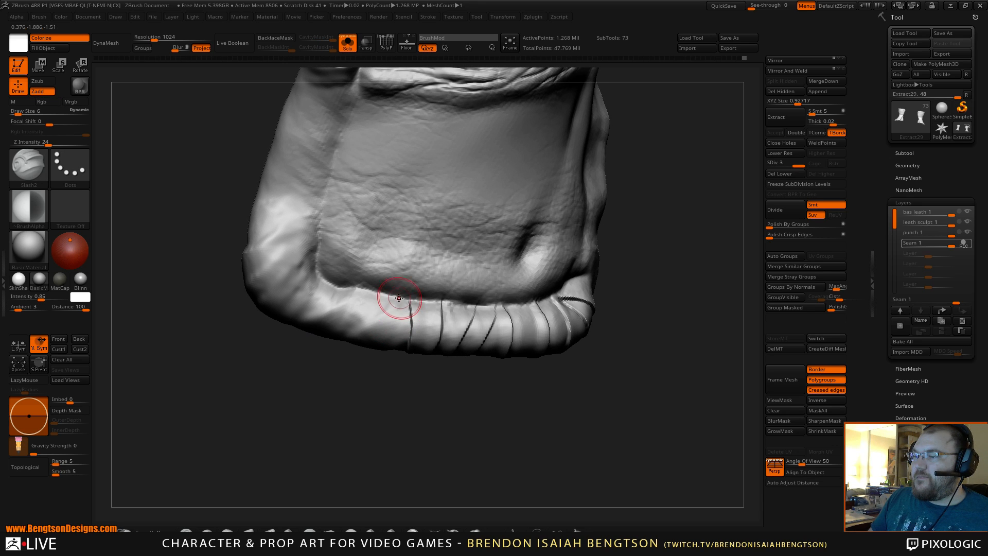
{"action": "mouse_move", "coordinate": [399, 297]}
{"action": "left_mouse_down"}
{"action": "mouse_move", "coordinate": [340, 350]}
{"action": "mouse_move", "coordinate": [349, 391]}
{"action": "mouse_move", "coordinate": [333, 402]}
{"action": "mouse_move", "coordinate": [315, 364]}
{"action": "left_mouse_up"}
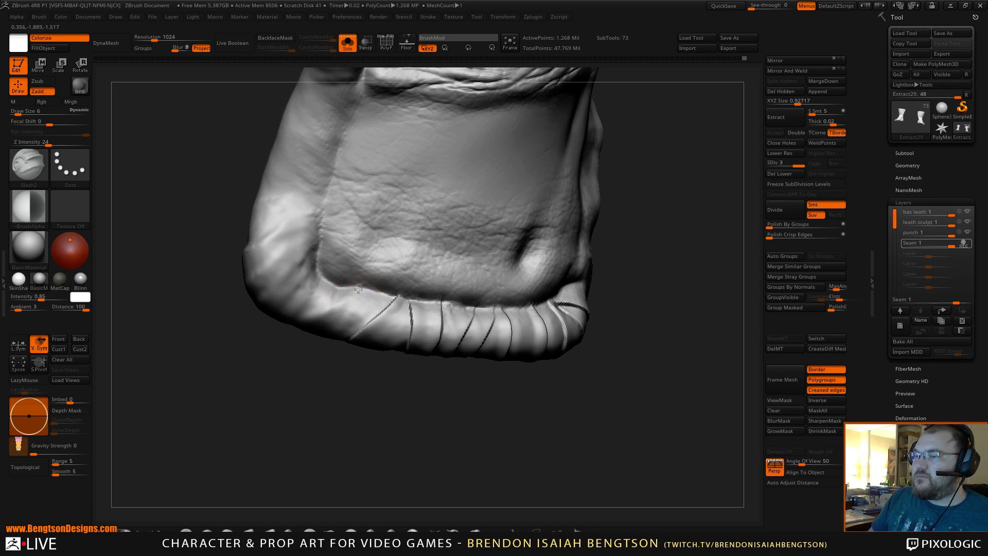
{"action": "mouse_move", "coordinate": [356, 287]}
{"action": "left_mouse_down"}
{"action": "mouse_move", "coordinate": [284, 325]}
{"action": "mouse_move", "coordinate": [284, 374]}
{"action": "left_mouse_up"}
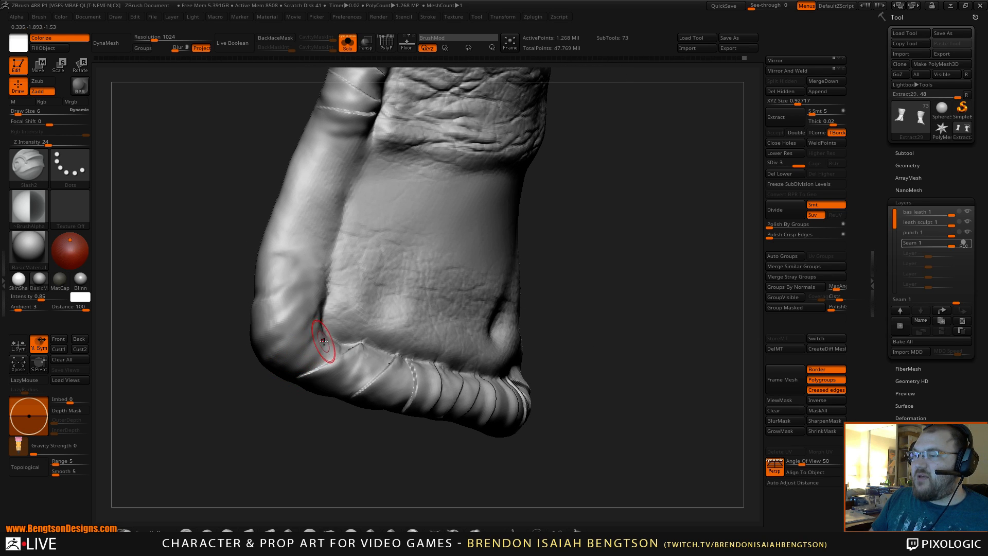
{"action": "left_click_drag", "start_coordinate": [323, 341], "coordinate": [299, 380]}
{"action": "mouse_move", "coordinate": [272, 411]}
{"action": "left_mouse_down"}
{"action": "mouse_move", "coordinate": [259, 425]}
{"action": "mouse_move", "coordinate": [260, 463]}
{"action": "mouse_move", "coordinate": [271, 430]}
{"action": "mouse_move", "coordinate": [294, 452]}
{"action": "mouse_move", "coordinate": [298, 374]}
{"action": "left_mouse_up"}
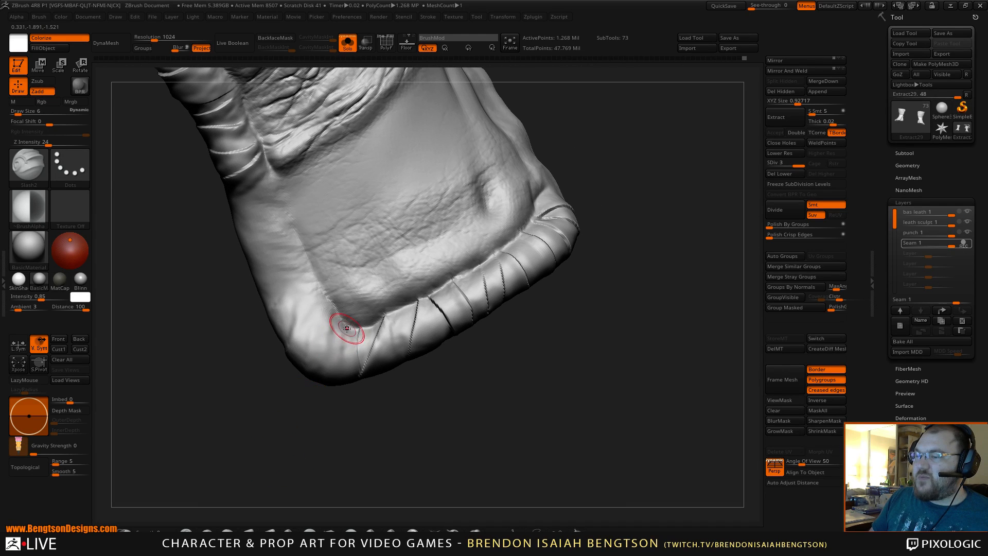
Fan creases around the foot flap's second corner and onto the start of its side seam, redoing a misplaced stroke.
{"action": "key", "text": "ctrl"}
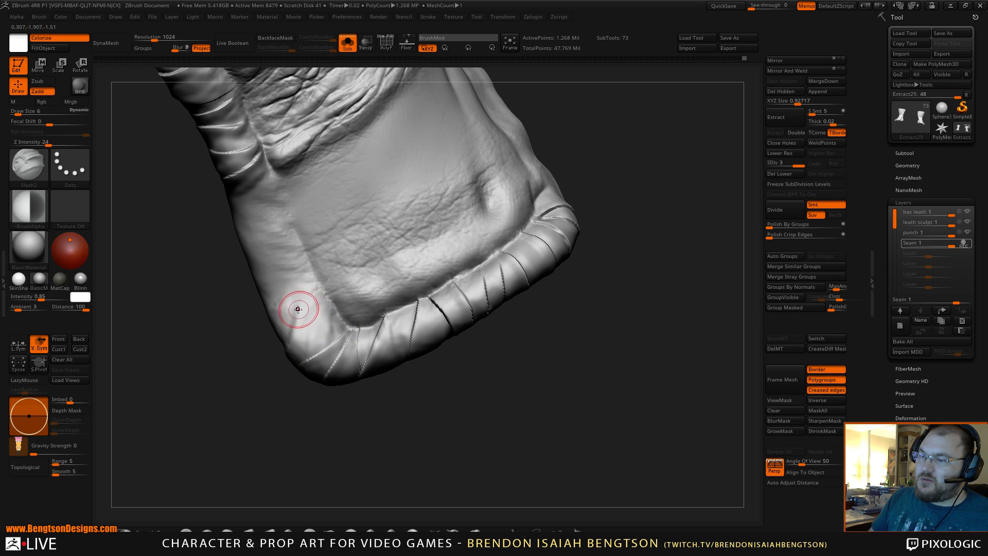
{"action": "left_click_drag", "start_coordinate": [299, 298], "coordinate": [286, 340]}
{"action": "key", "text": "ctrl+z"}
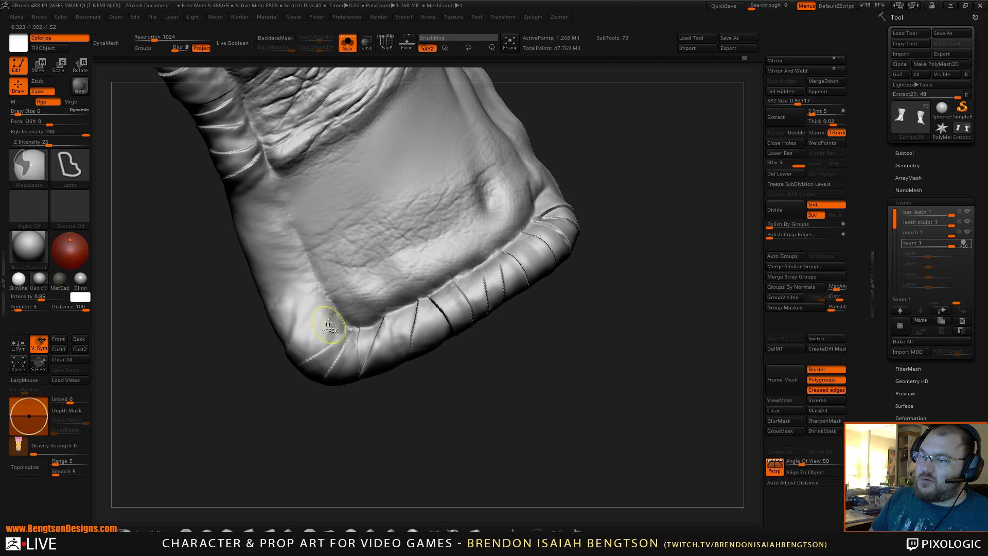
{"action": "left_click_drag", "start_coordinate": [329, 302], "coordinate": [320, 351]}
{"action": "left_click_drag", "start_coordinate": [308, 294], "coordinate": [284, 351]}
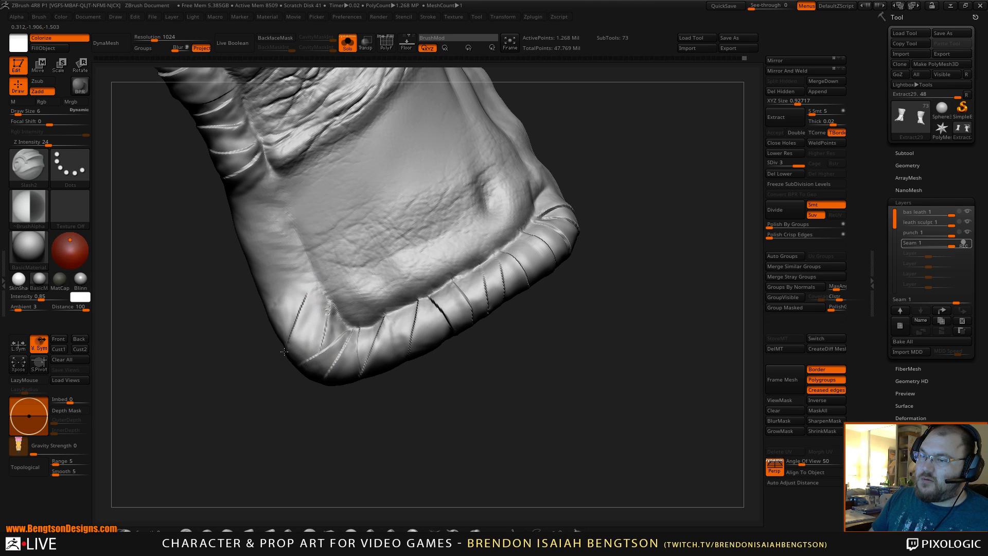
{"action": "left_click_drag", "start_coordinate": [262, 422], "coordinate": [282, 353]}
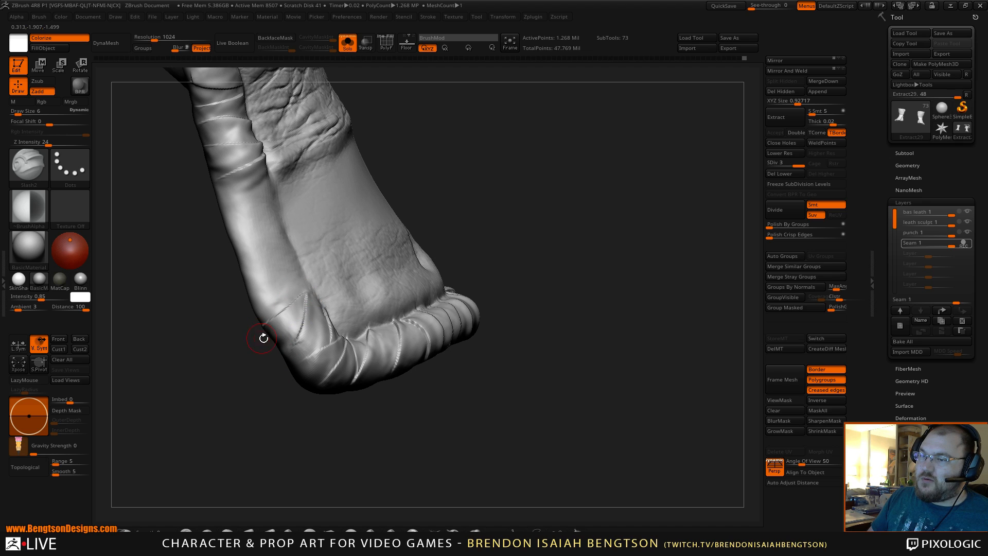
Examine the creased seams on both boots from the front, side and back, including the cuff, heel seam and foot flap.
{"action": "left_click_drag", "start_coordinate": [301, 456], "coordinate": [572, 362]}
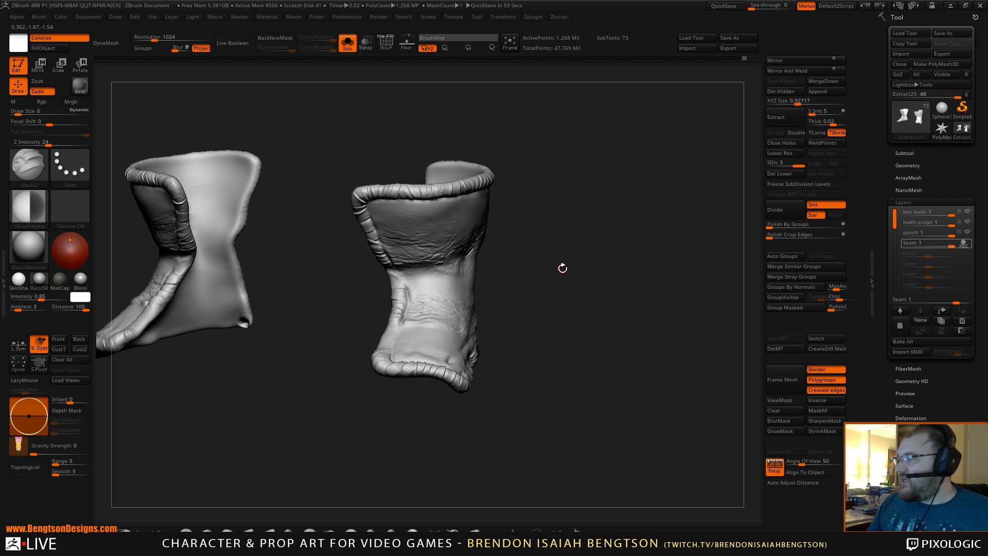
{"action": "mouse_move", "coordinate": [562, 350]}
{"action": "left_mouse_down"}
{"action": "mouse_move", "coordinate": [565, 362]}
{"action": "mouse_move", "coordinate": [556, 346]}
{"action": "left_mouse_up"}
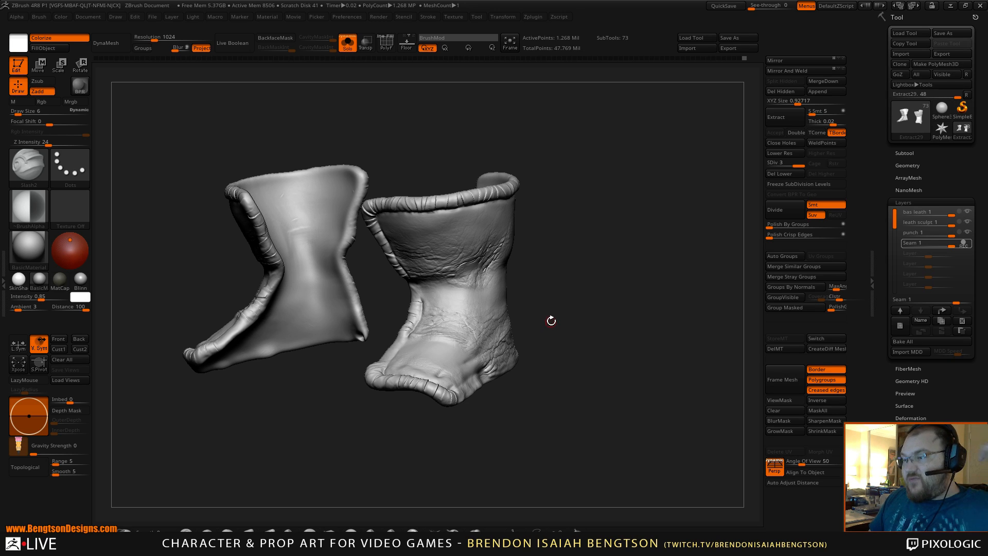
{"action": "left_click_drag", "start_coordinate": [630, 297], "coordinate": [601, 295]}
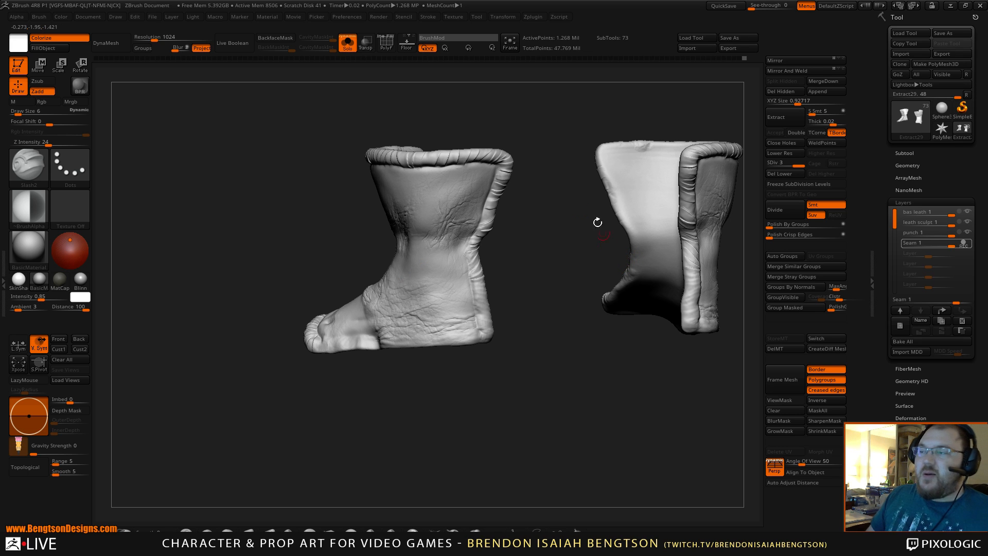
{"action": "left_click_drag", "start_coordinate": [527, 233], "coordinate": [470, 226], "text": "alt"}
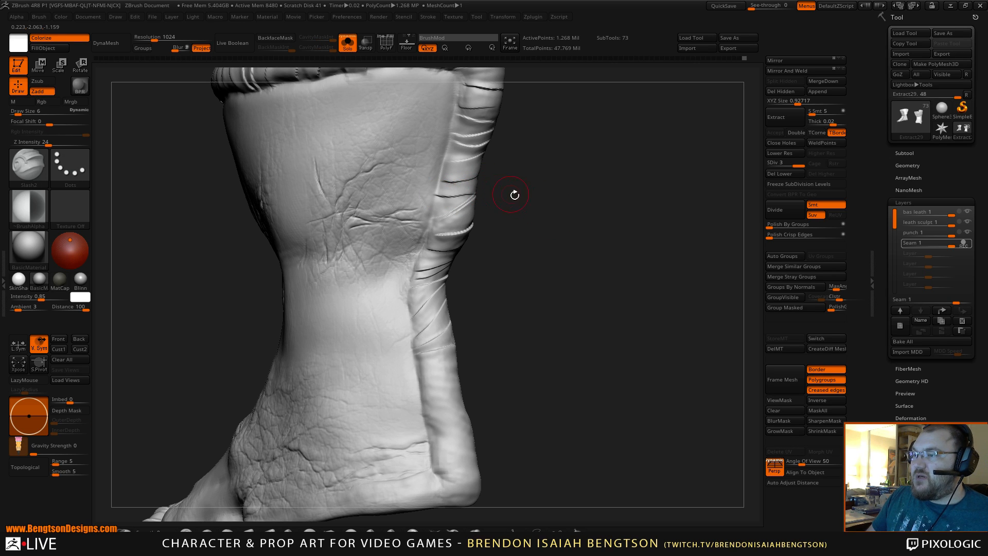
{"action": "key", "text": "f"}
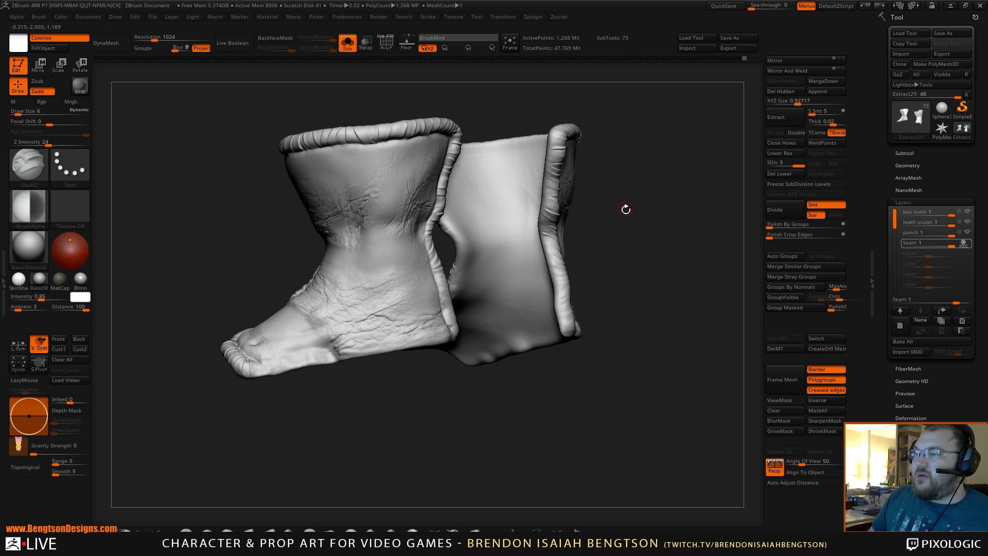
{"action": "left_click_drag", "start_coordinate": [626, 208], "coordinate": [601, 217]}
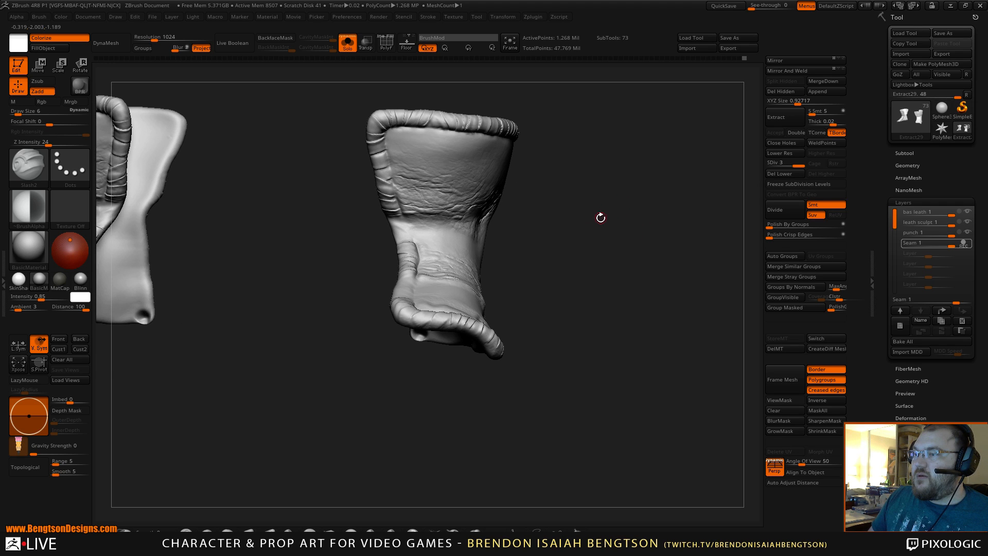
{"action": "left_click_drag", "start_coordinate": [568, 274], "coordinate": [625, 264]}
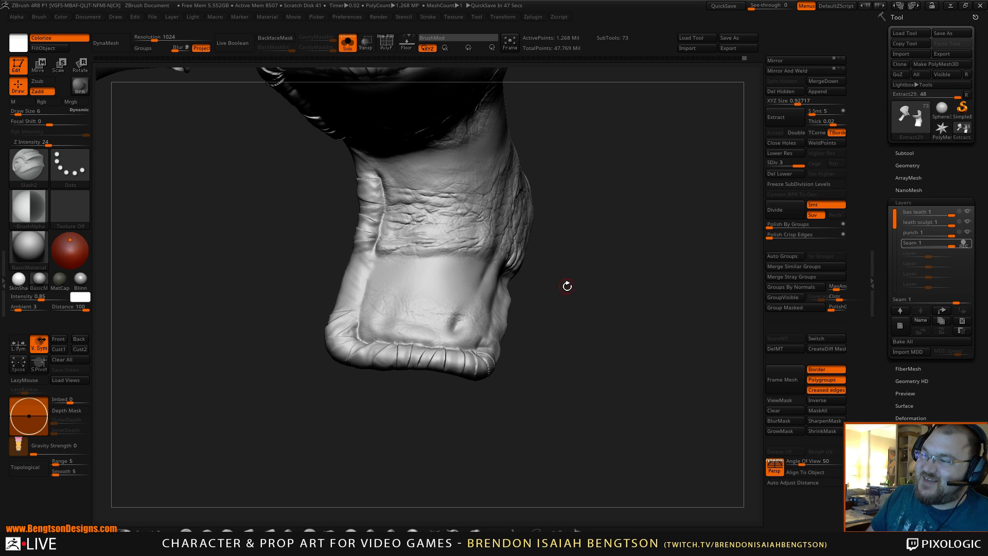
{"action": "mouse_move", "coordinate": [566, 286]}
{"action": "left_mouse_down"}
{"action": "mouse_move", "coordinate": [591, 307]}
{"action": "mouse_move", "coordinate": [602, 291]}
{"action": "mouse_move", "coordinate": [606, 317]}
{"action": "mouse_move", "coordinate": [646, 286]}
{"action": "mouse_move", "coordinate": [616, 295]}
{"action": "mouse_move", "coordinate": [613, 346]}
{"action": "mouse_move", "coordinate": [646, 318]}
{"action": "mouse_move", "coordinate": [652, 327]}
{"action": "mouse_move", "coordinate": [635, 268]}
{"action": "left_mouse_up"}
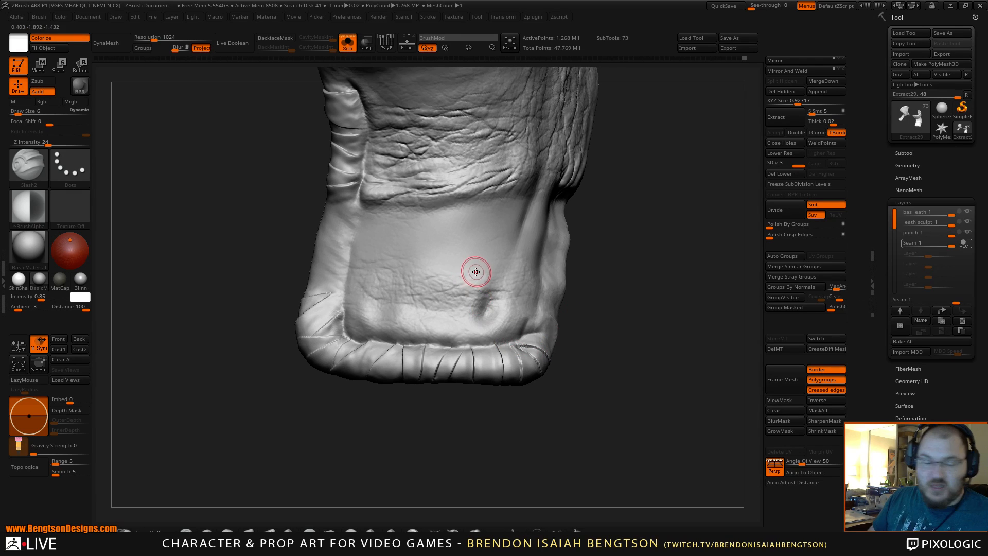
Check the foot flap's seam against the surrounding strap, toes and sole, and isolate the boots again.
{"action": "key", "text": "alt+s"}
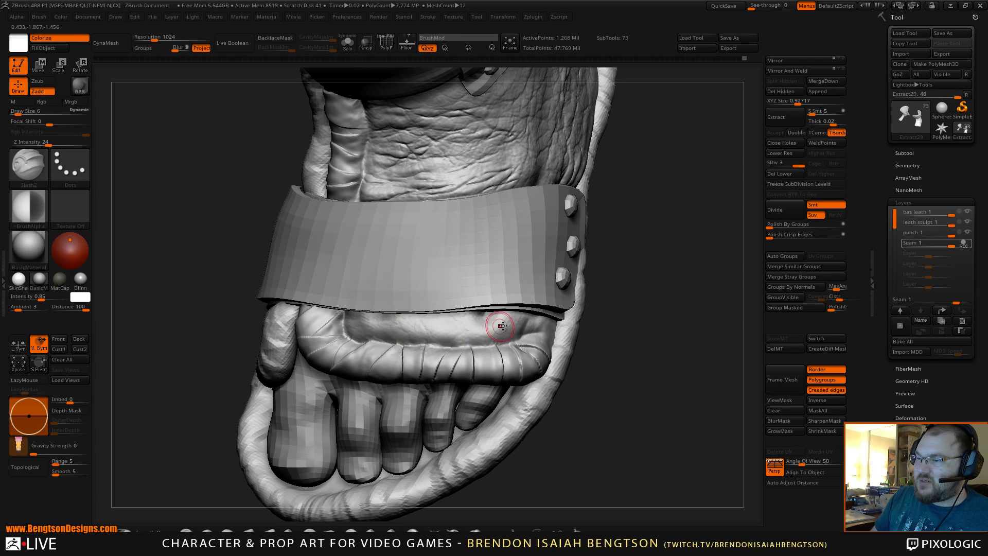
{"action": "left_click_drag", "start_coordinate": [602, 319], "coordinate": [690, 264]}
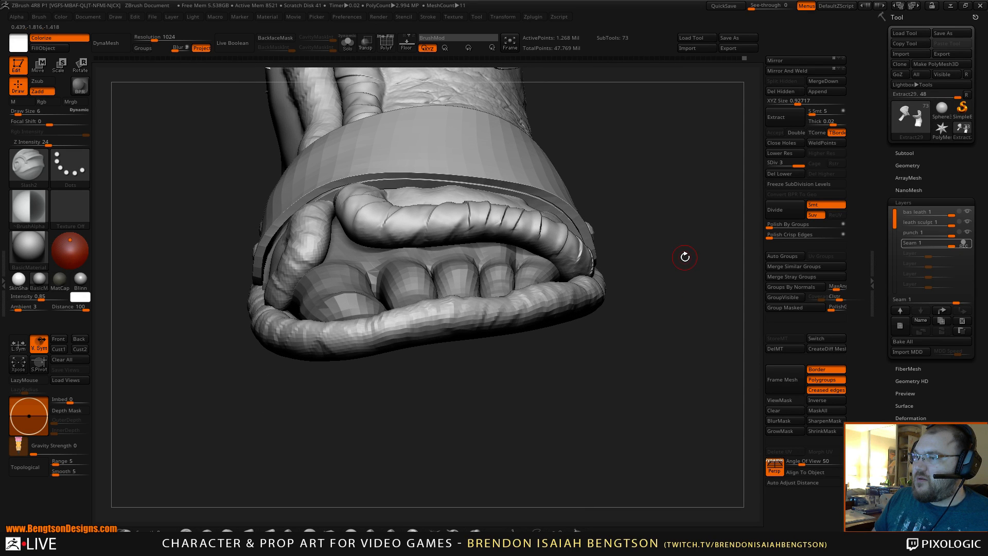
{"action": "key", "text": "alt+s"}
Carve additional short creases across the foot flap's front seam, between its middle and the outer corner.
{"action": "left_click_drag", "start_coordinate": [682, 253], "coordinate": [631, 287]}
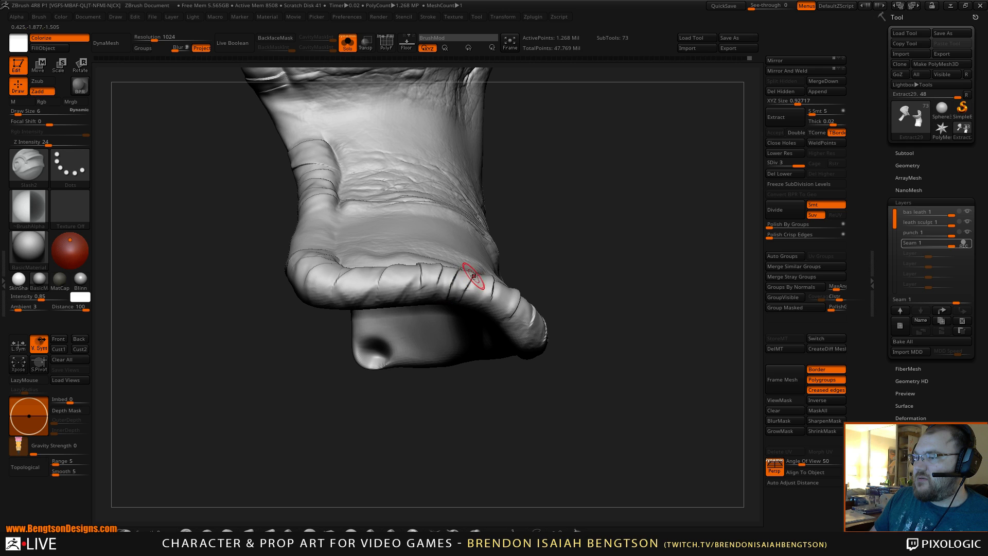
{"action": "left_click_drag", "start_coordinate": [485, 315], "coordinate": [494, 287]}
{"action": "left_click_drag", "start_coordinate": [535, 260], "coordinate": [590, 262]}
{"action": "left_click_drag", "start_coordinate": [501, 325], "coordinate": [521, 296]}
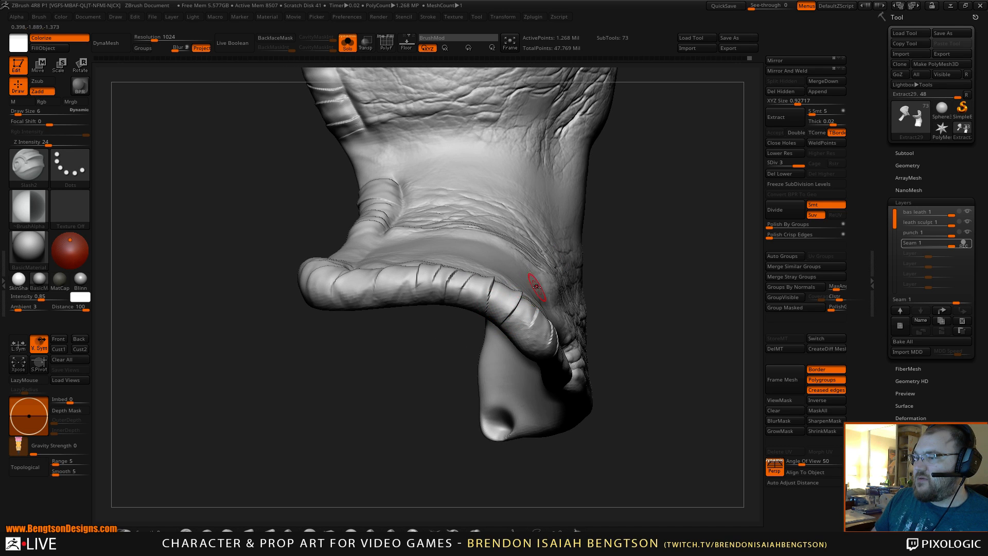
{"action": "mouse_move", "coordinate": [639, 262]}
{"action": "left_mouse_down"}
{"action": "mouse_move", "coordinate": [651, 283]}
{"action": "mouse_move", "coordinate": [638, 264]}
{"action": "mouse_move", "coordinate": [636, 273]}
{"action": "mouse_move", "coordinate": [650, 243]}
{"action": "mouse_move", "coordinate": [629, 293]}
{"action": "mouse_move", "coordinate": [624, 274]}
{"action": "left_mouse_up"}
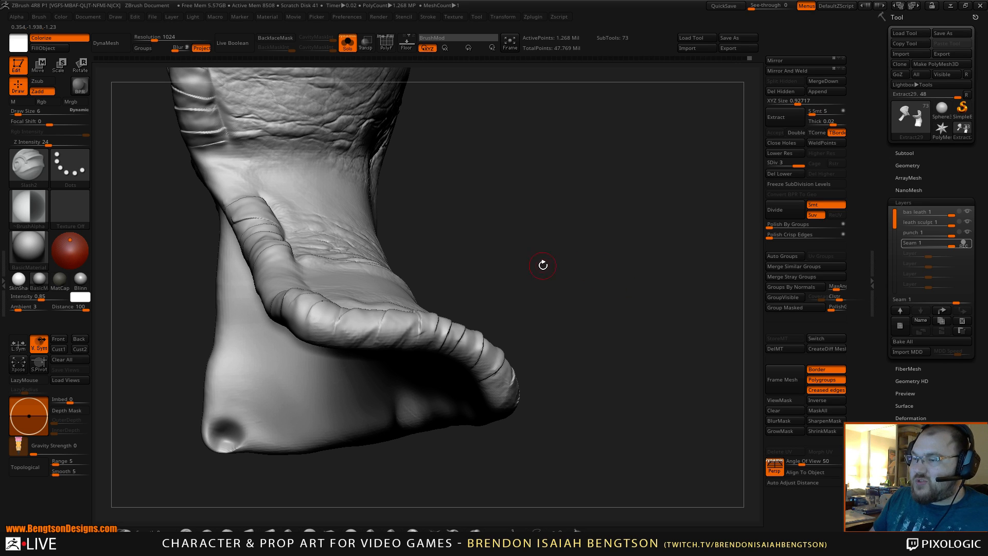
Rework the creases near the middle of the foot flap's front seam, undoing a misplaced stroke.
{"action": "left_click_drag", "start_coordinate": [543, 265], "coordinate": [535, 282]}
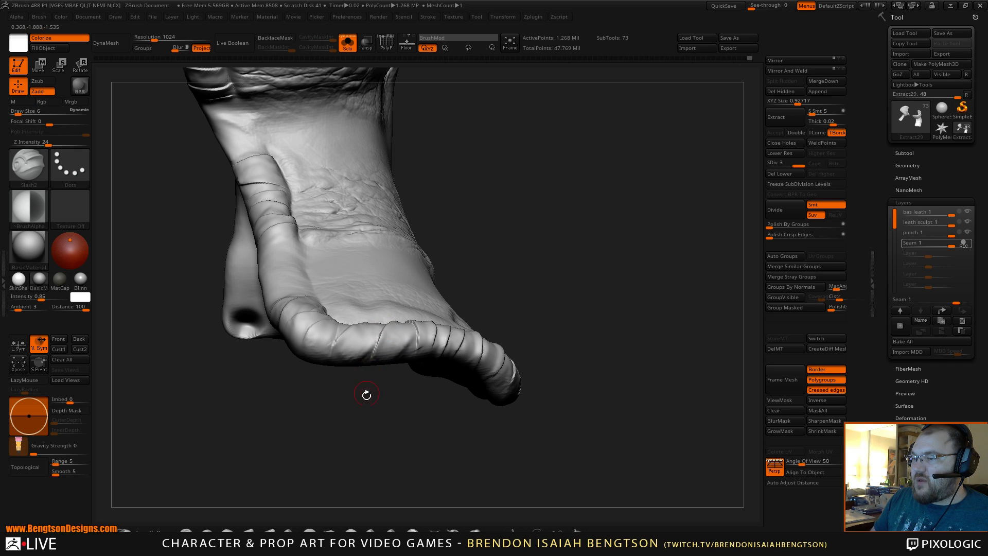
{"action": "left_click_drag", "start_coordinate": [366, 394], "coordinate": [368, 340]}
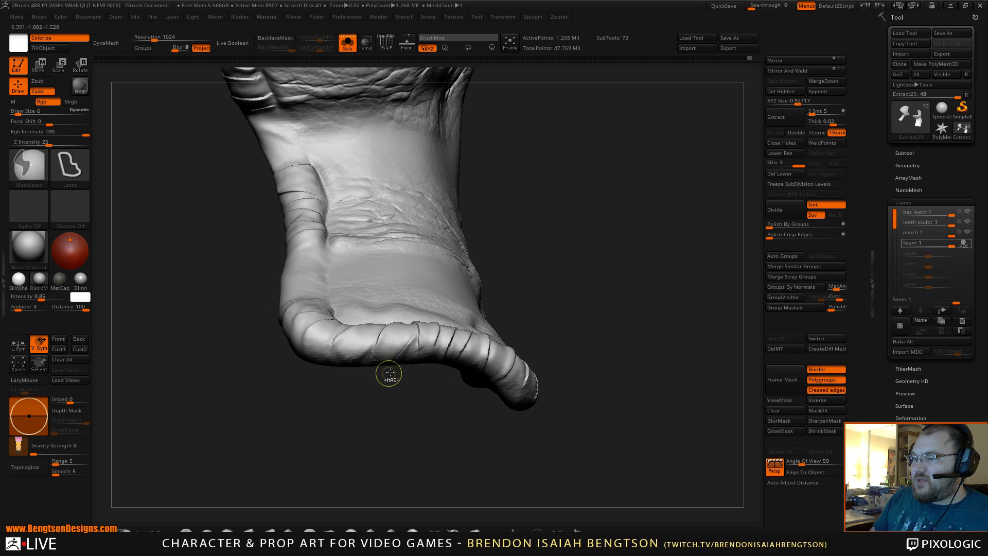
{"action": "key", "text": "ctrl+z"}
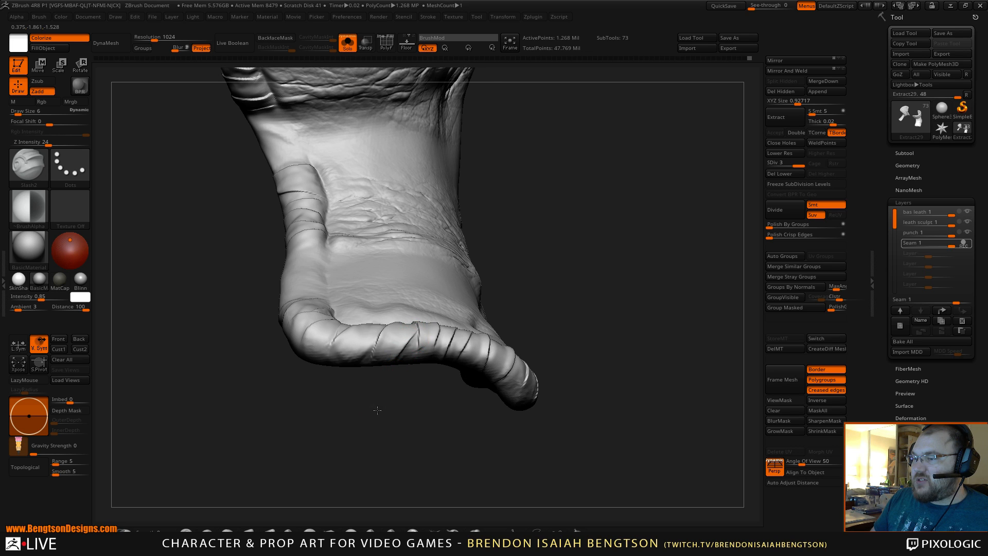
{"action": "left_click_drag", "start_coordinate": [378, 410], "coordinate": [441, 312]}
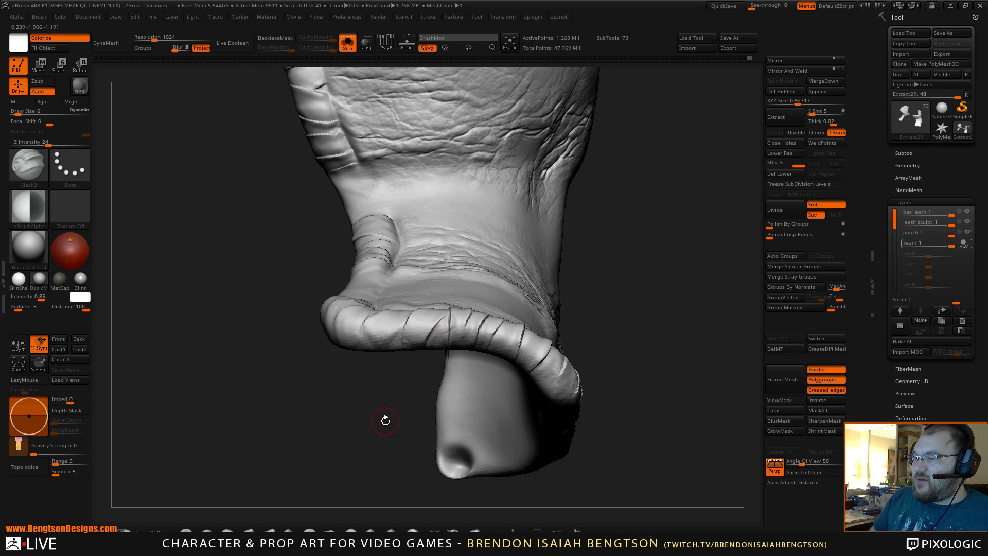
{"action": "mouse_move", "coordinate": [386, 420]}
{"action": "left_mouse_down"}
{"action": "mouse_move", "coordinate": [417, 453]}
{"action": "mouse_move", "coordinate": [421, 441]}
{"action": "mouse_move", "coordinate": [387, 412]}
{"action": "mouse_move", "coordinate": [432, 420]}
{"action": "mouse_move", "coordinate": [390, 324]}
{"action": "left_mouse_up"}
{"action": "key", "text": "ctrl"}
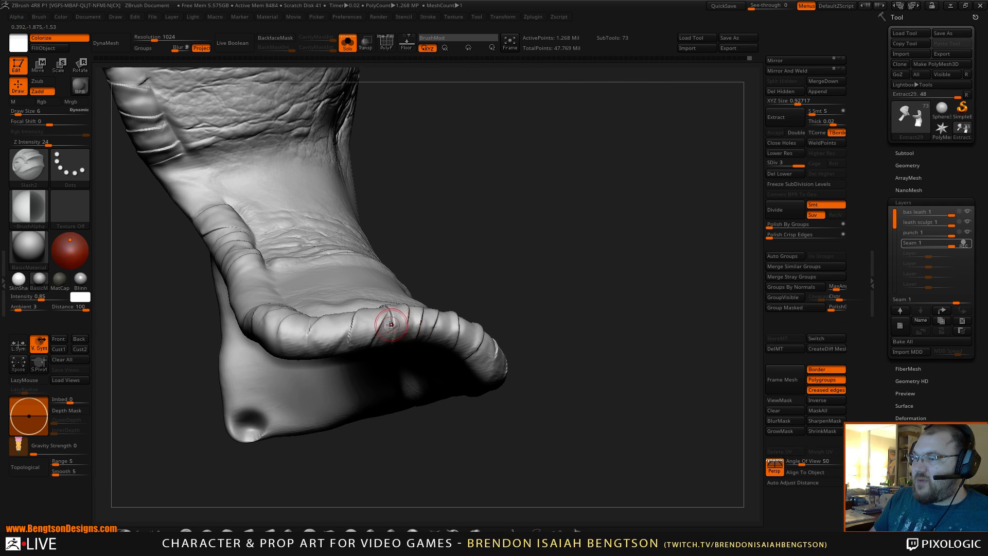
Extend the slanted creases over the top and underside of the foot flap's front seam toward the inner corner.
{"action": "left_click_drag", "start_coordinate": [462, 257], "coordinate": [390, 322]}
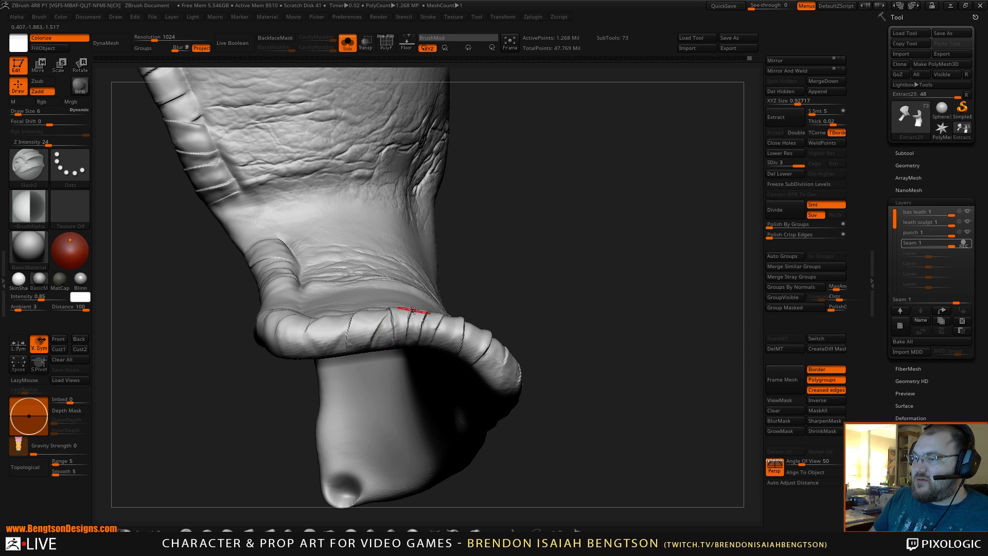
{"action": "left_click_drag", "start_coordinate": [505, 266], "coordinate": [559, 247]}
{"action": "left_click_drag", "start_coordinate": [422, 381], "coordinate": [398, 345]}
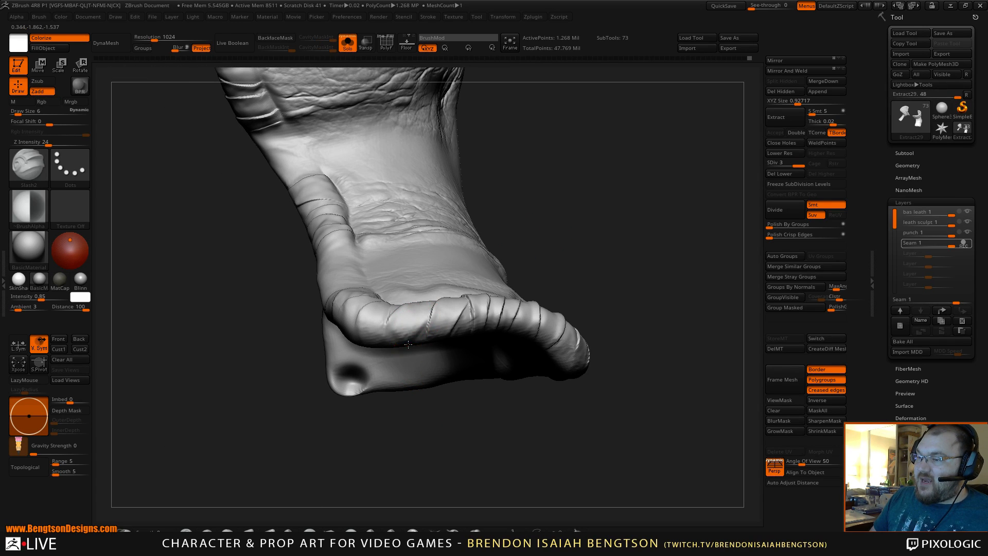
{"action": "left_click_drag", "start_coordinate": [392, 406], "coordinate": [408, 395], "text": "alt"}
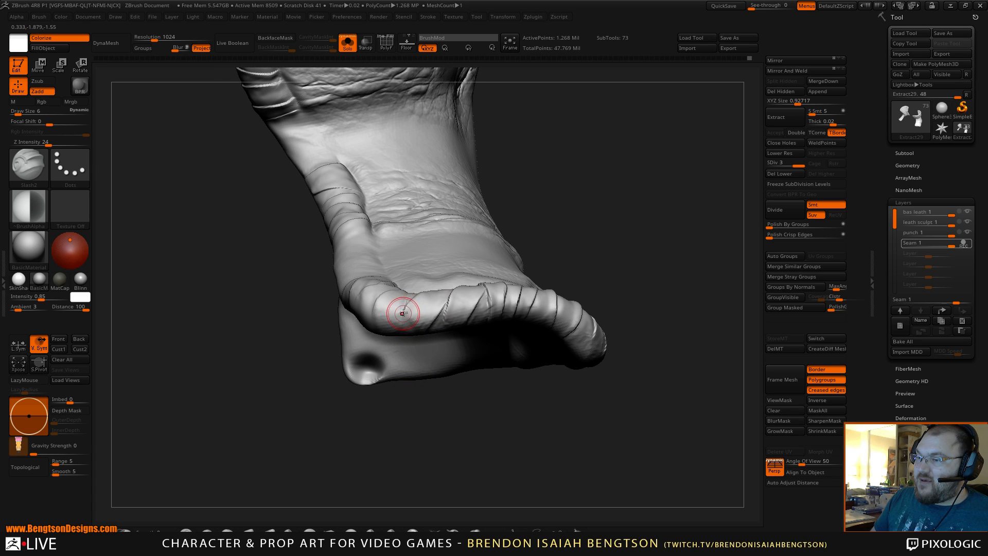
Carve creases wrapping around the foot flap's inner front corner, joining the front seam to the side seam.
{"action": "left_click_drag", "start_coordinate": [387, 355], "coordinate": [371, 308]}
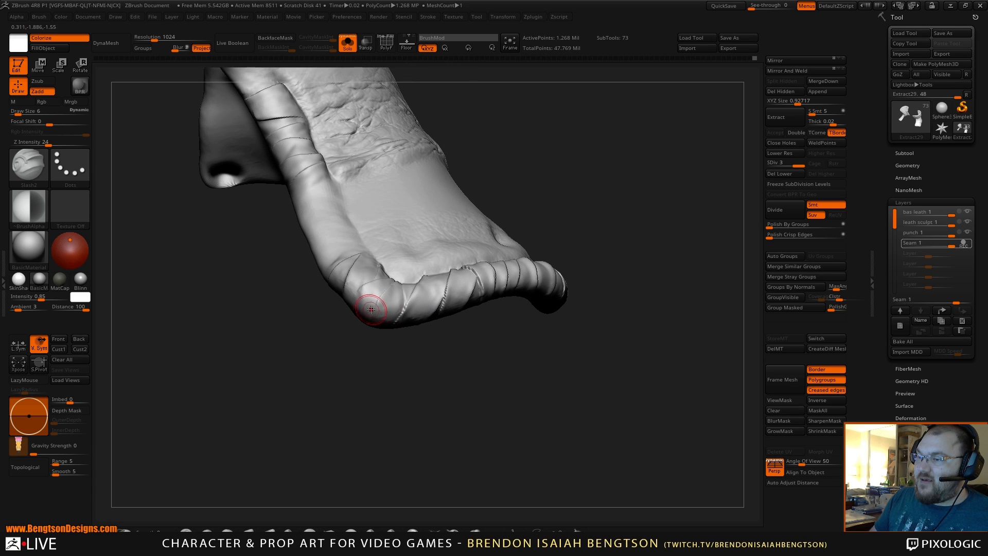
{"action": "left_click_drag", "start_coordinate": [359, 379], "coordinate": [376, 305]}
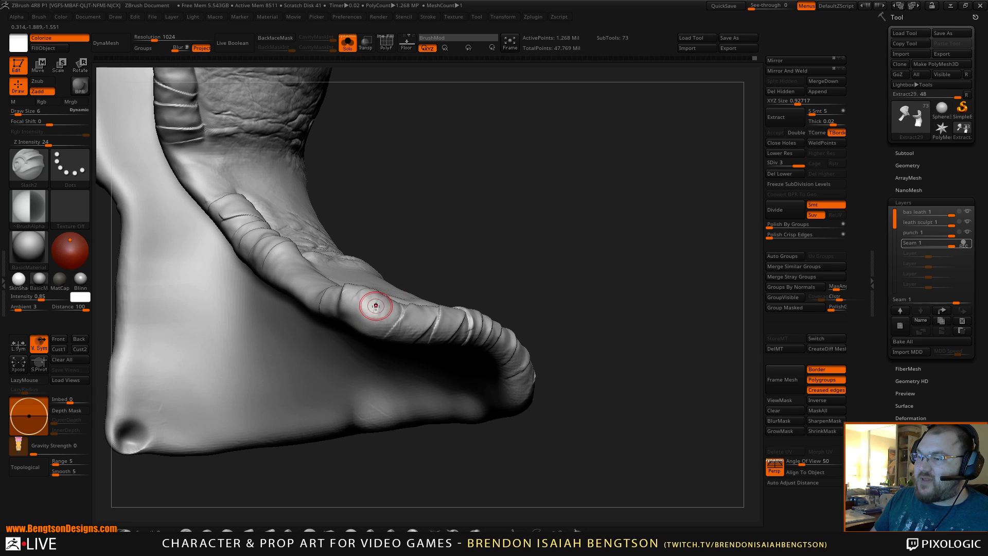
{"action": "left_click_drag", "start_coordinate": [417, 245], "coordinate": [439, 268]}
{"action": "left_click_drag", "start_coordinate": [430, 203], "coordinate": [454, 246], "text": "alt"}
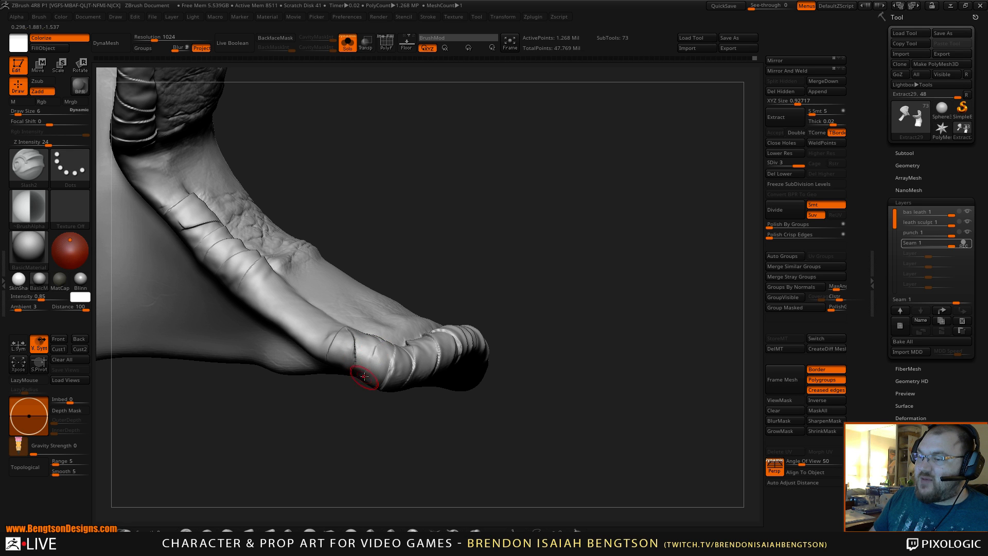
{"action": "left_click_drag", "start_coordinate": [358, 421], "coordinate": [515, 413]}
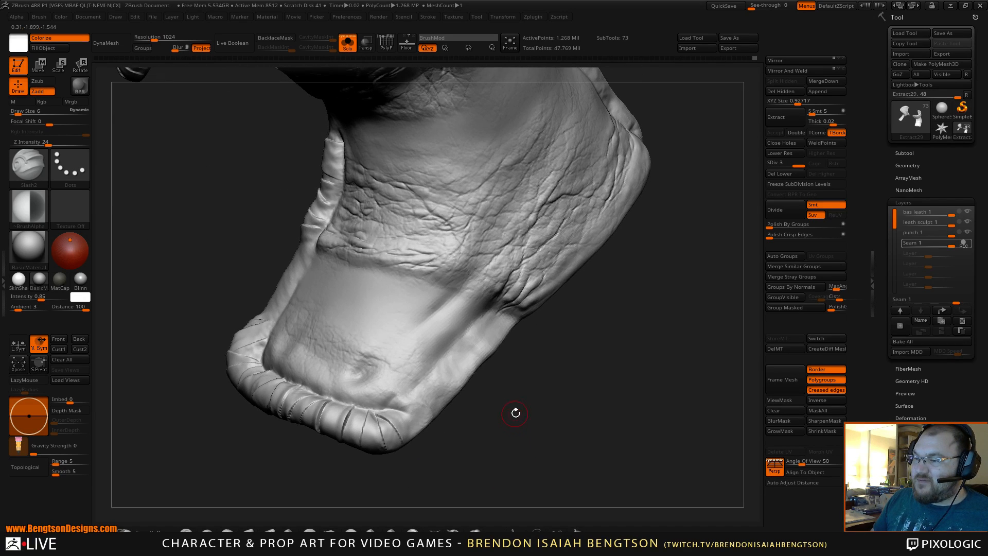
{"action": "left_click_drag", "start_coordinate": [546, 370], "coordinate": [603, 322]}
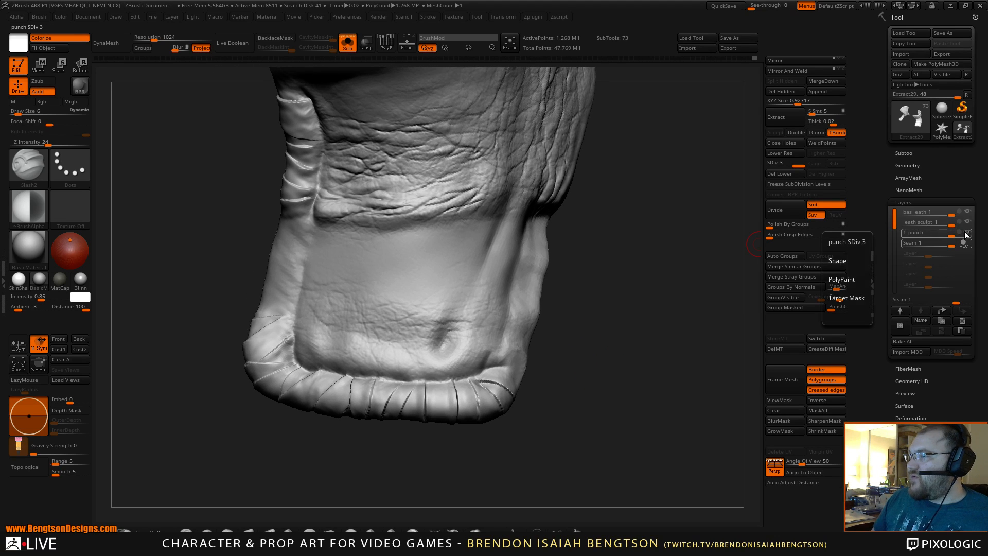
{"action": "left_click", "coordinate": [941, 242]}
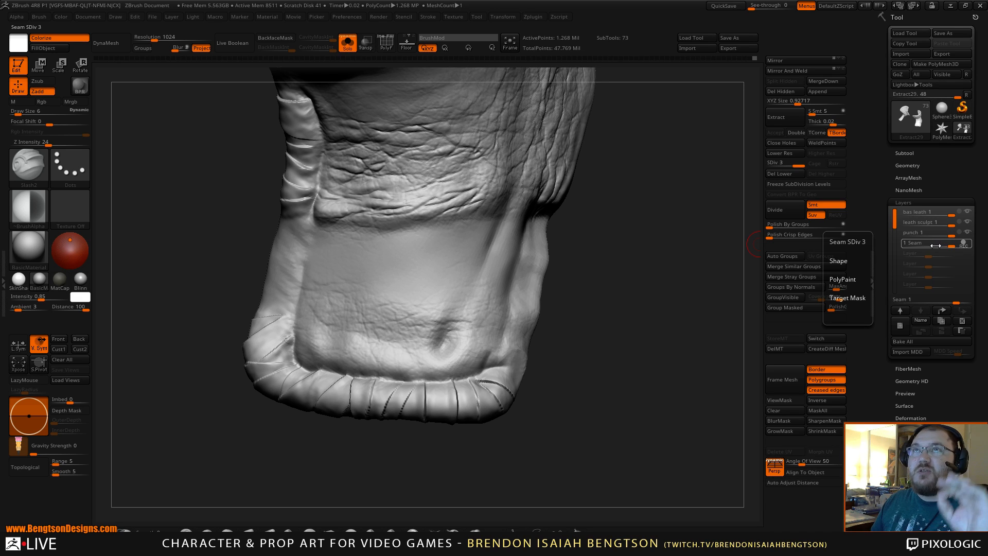
{"action": "left_click", "coordinate": [940, 237]}
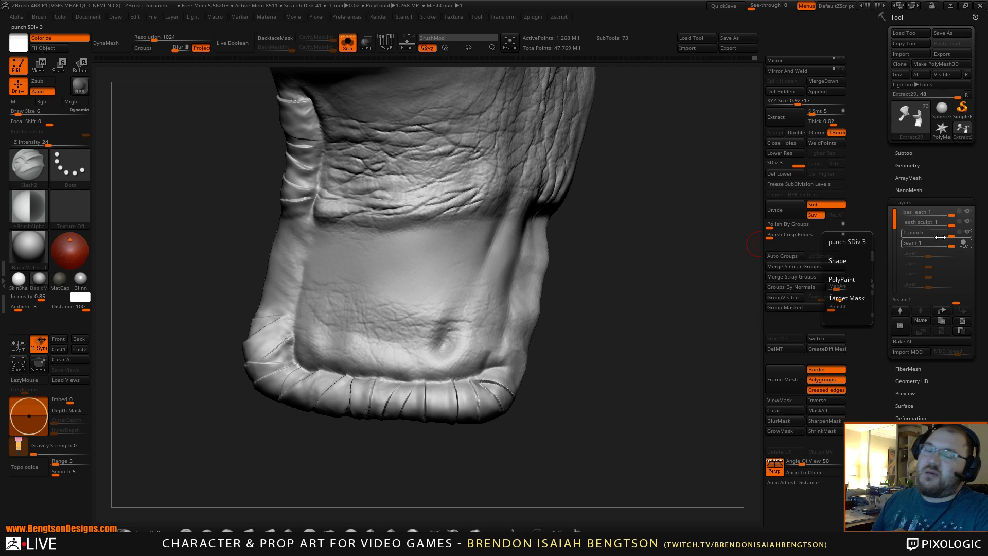
{"action": "left_click", "coordinate": [938, 242]}
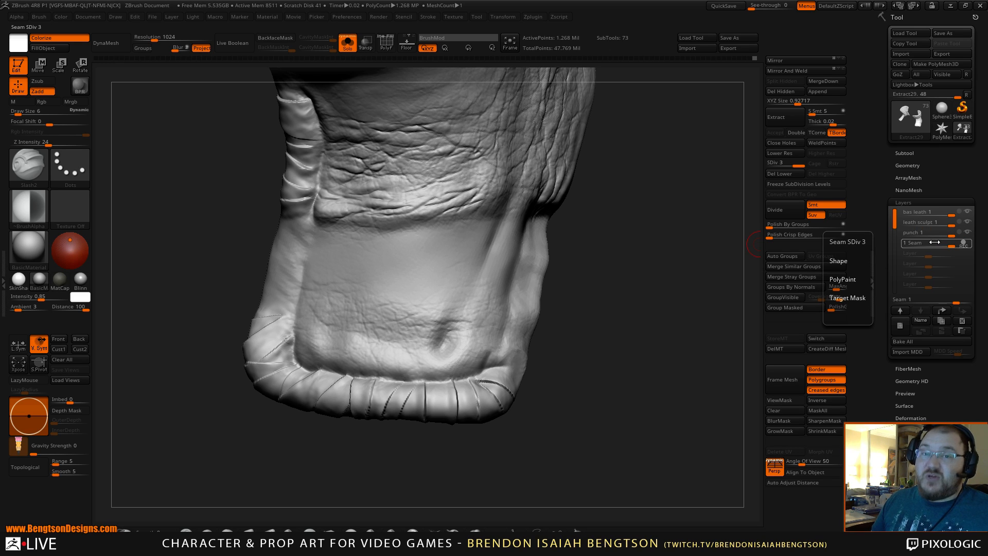
Make the leath sculpt layer active and choose the Orb_Cracks brush with a draw size of 3 for the foot flap.
{"action": "mouse_move", "coordinate": [626, 337]}
{"action": "left_mouse_down"}
{"action": "mouse_move", "coordinate": [647, 378]}
{"action": "mouse_move", "coordinate": [628, 353]}
{"action": "mouse_move", "coordinate": [651, 350]}
{"action": "mouse_move", "coordinate": [635, 348]}
{"action": "mouse_move", "coordinate": [655, 364]}
{"action": "mouse_move", "coordinate": [641, 368]}
{"action": "left_mouse_up"}
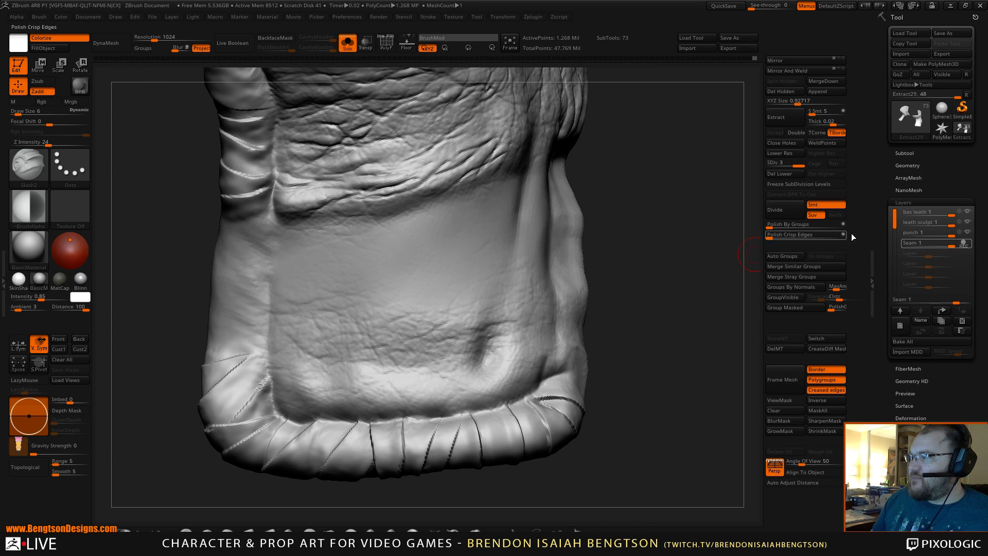
{"action": "left_click", "coordinate": [959, 222]}
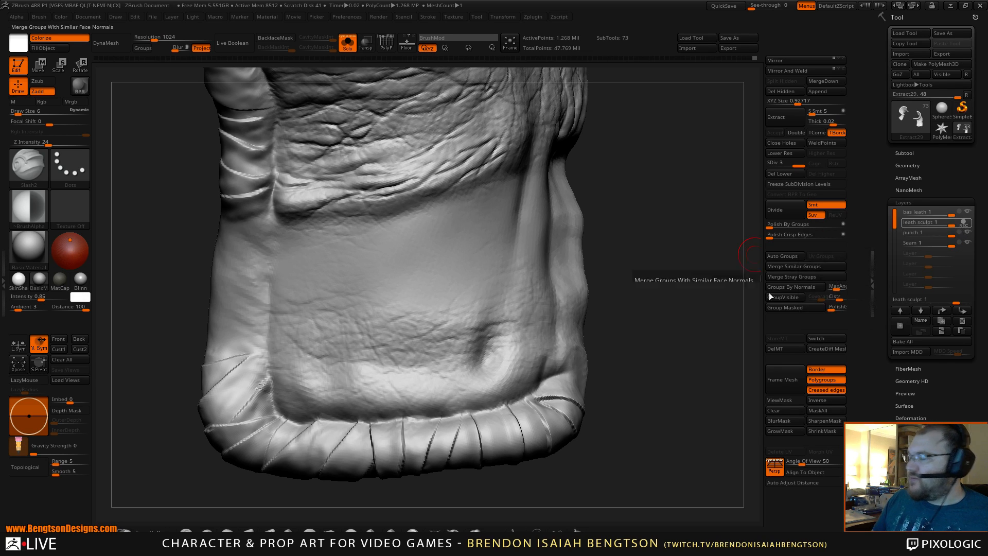
{"action": "left_click", "coordinate": [7, 304]}
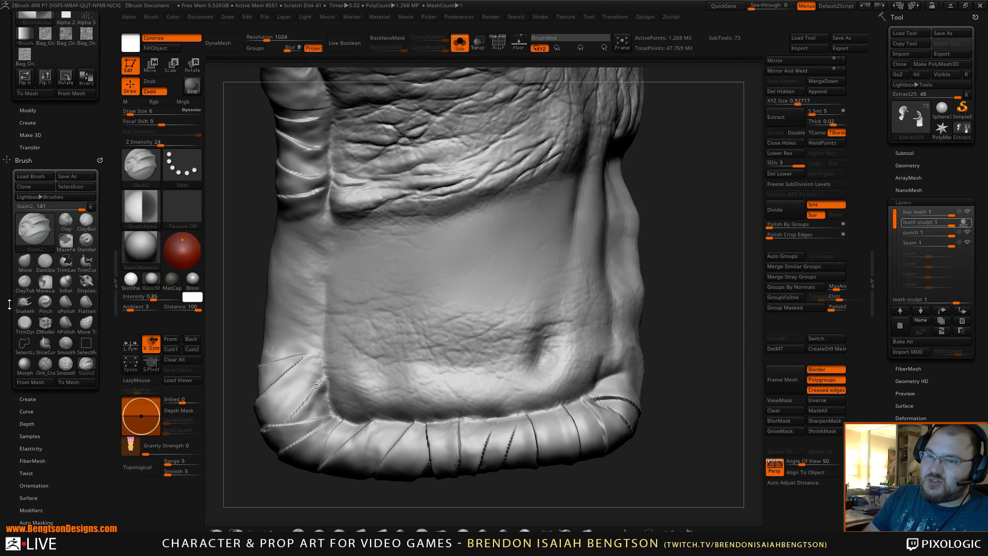
{"action": "left_click", "coordinate": [45, 364]}
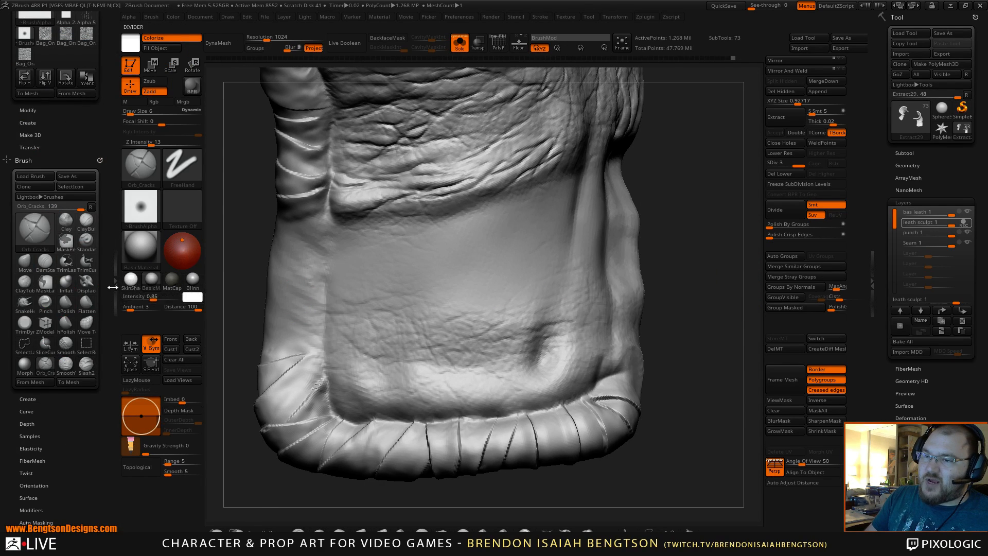
{"action": "left_click", "coordinate": [113, 287]}
{"action": "key", "text": "space"}
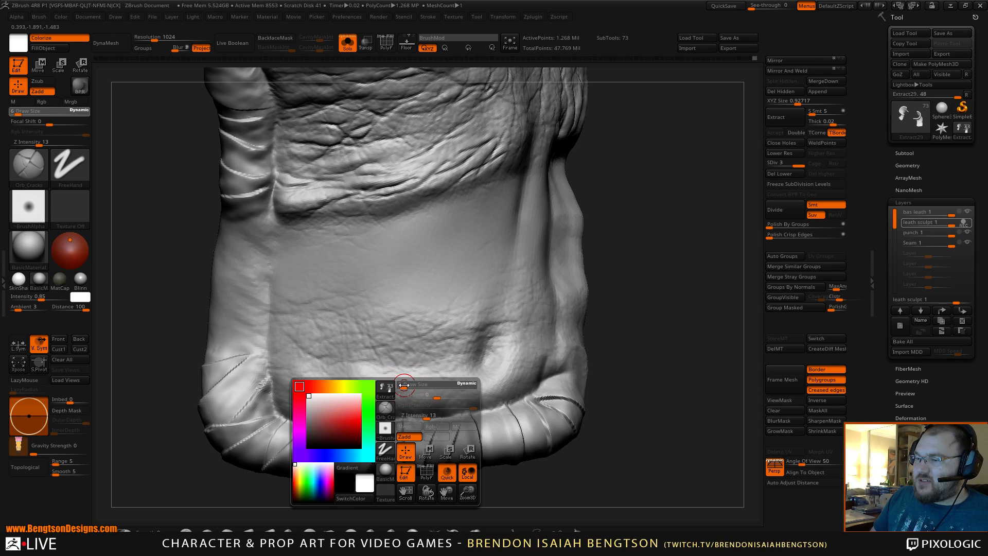
{"action": "left_click_drag", "start_coordinate": [404, 386], "coordinate": [402, 385]}
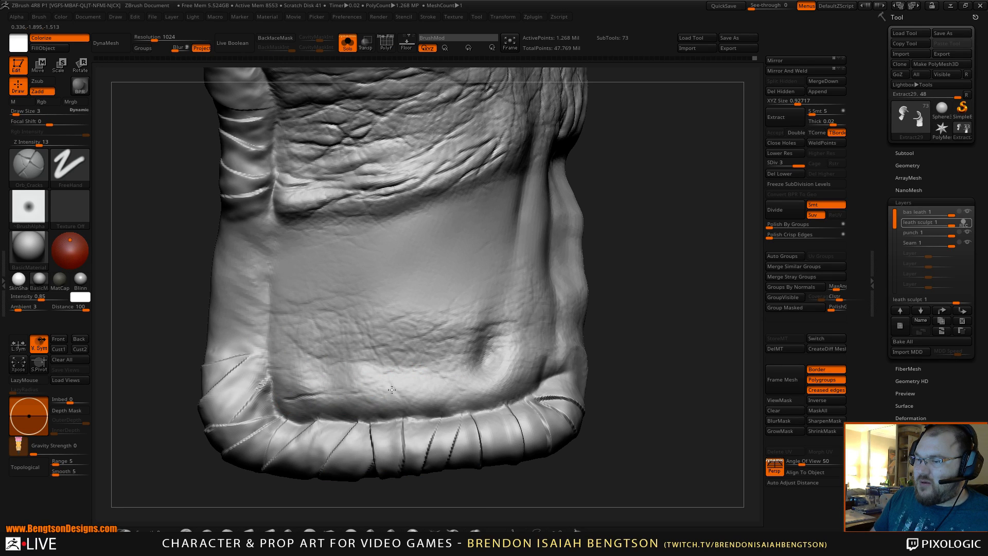
Carve fine Orb_Cracks lines into the leather beside the foot flap's front seam and check them against the surrounding strap.
{"action": "left_click_drag", "start_coordinate": [278, 394], "coordinate": [328, 395]}
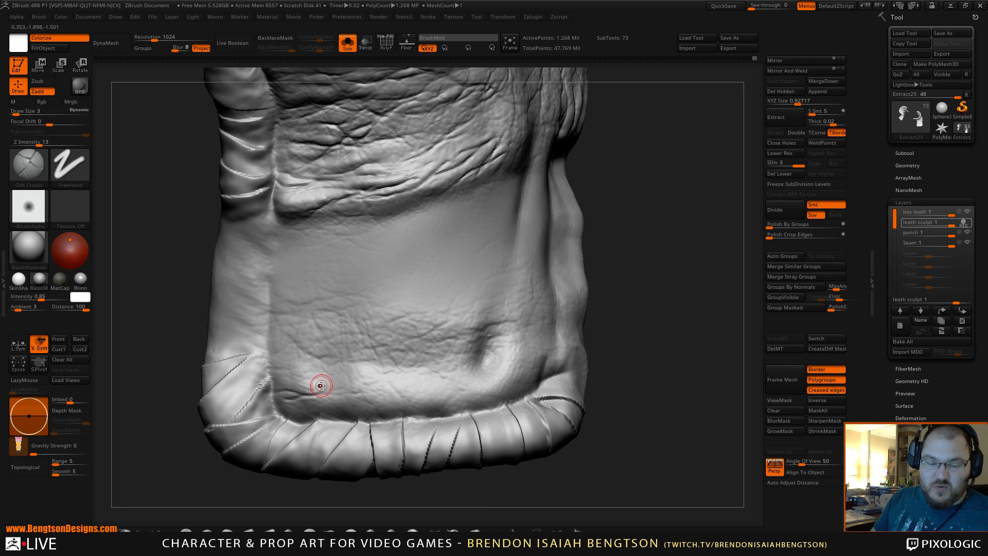
{"action": "key", "text": "alt+s"}
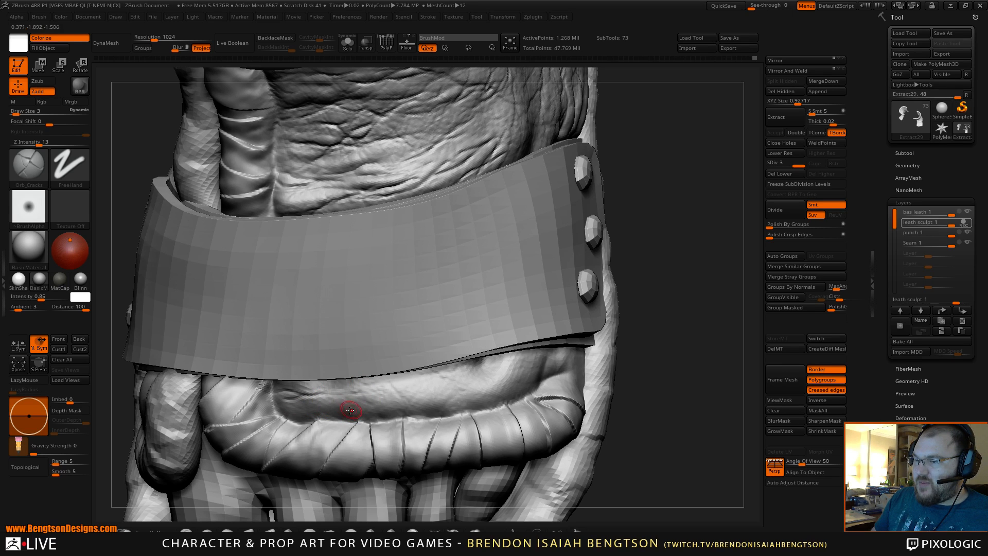
{"action": "left_click_drag", "start_coordinate": [732, 370], "coordinate": [638, 352]}
{"action": "key", "text": "alt+s"}
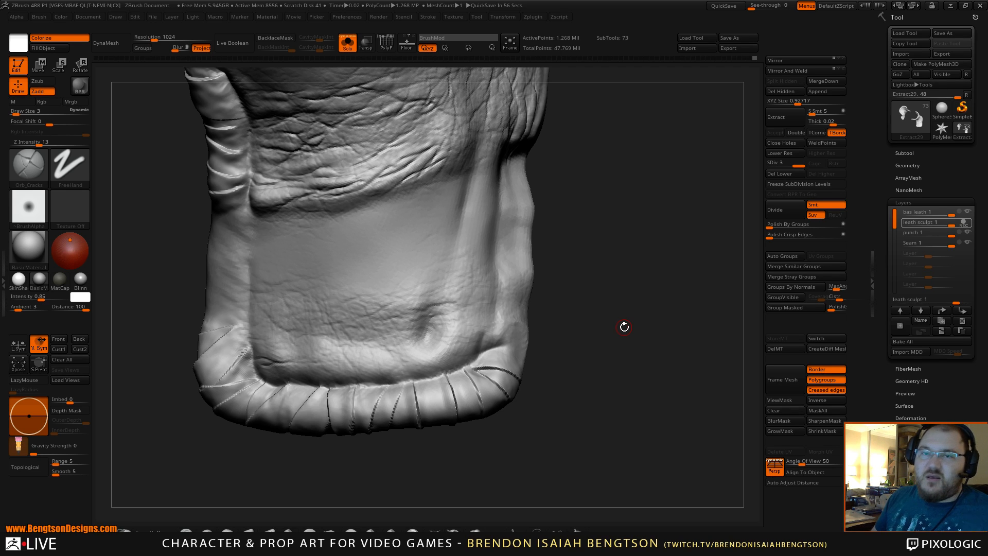
{"action": "mouse_move", "coordinate": [611, 393]}
{"action": "left_mouse_down"}
{"action": "mouse_move", "coordinate": [647, 425]}
{"action": "mouse_move", "coordinate": [648, 395]}
{"action": "left_mouse_up"}
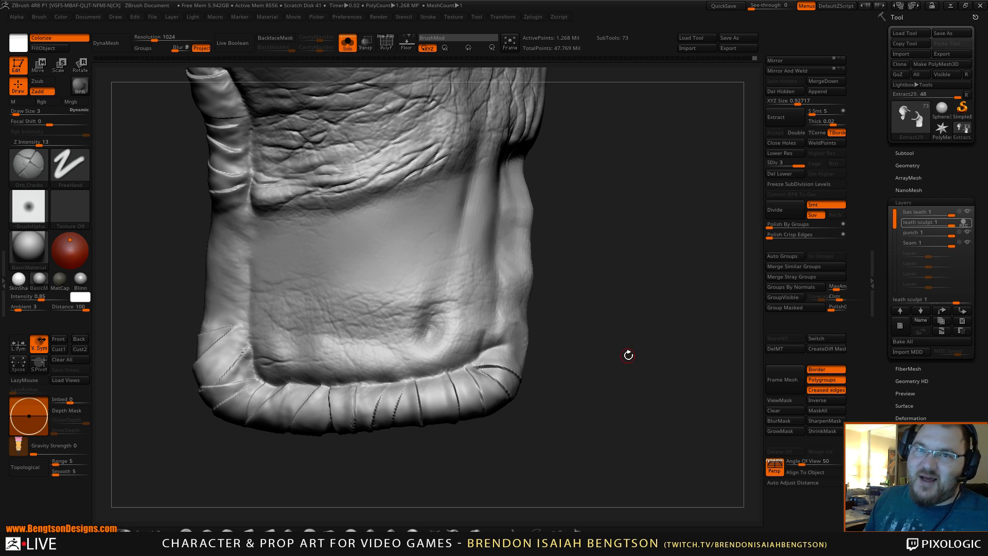
{"action": "mouse_move", "coordinate": [630, 359]}
{"action": "left_mouse_down"}
{"action": "mouse_move", "coordinate": [643, 371]}
{"action": "mouse_move", "coordinate": [638, 337]}
{"action": "mouse_move", "coordinate": [626, 396]}
{"action": "mouse_move", "coordinate": [642, 391]}
{"action": "mouse_move", "coordinate": [648, 365]}
{"action": "mouse_move", "coordinate": [651, 381]}
{"action": "mouse_move", "coordinate": [596, 331]}
{"action": "left_mouse_up"}
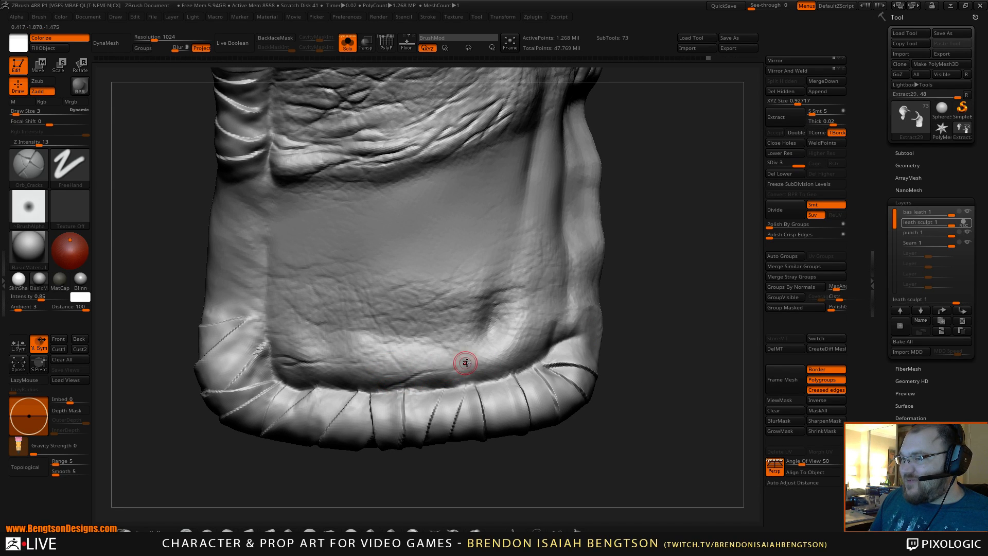
Try carving fine cracks along the inside edge of the foot flap's front seam, from the outer corner back toward the inner corner.
{"action": "left_click_drag", "start_coordinate": [415, 378], "coordinate": [506, 360]}
{"action": "left_click_drag", "start_coordinate": [669, 354], "coordinate": [615, 365]}
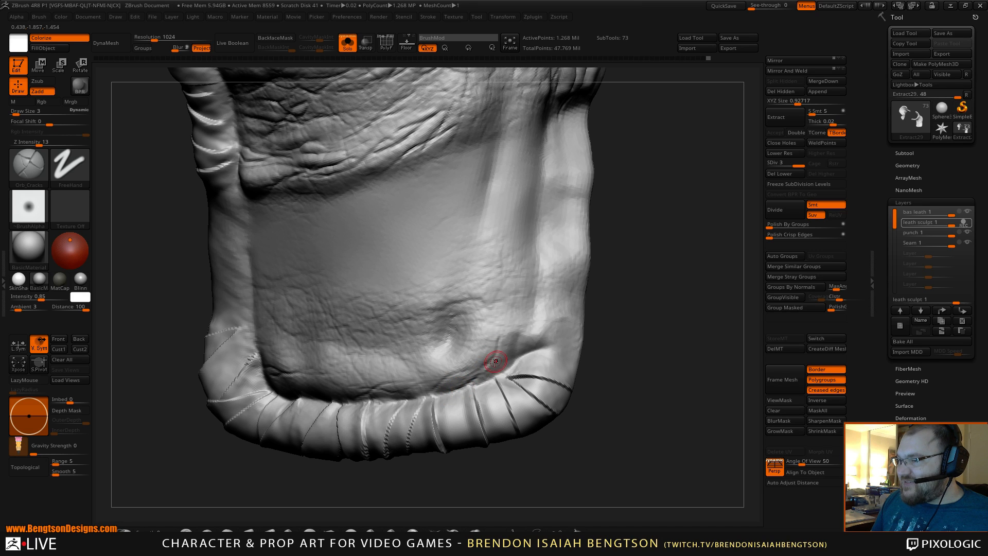
{"action": "mouse_move", "coordinate": [599, 336]}
{"action": "left_mouse_down"}
{"action": "mouse_move", "coordinate": [650, 340]}
{"action": "mouse_move", "coordinate": [658, 326]}
{"action": "mouse_move", "coordinate": [629, 357]}
{"action": "left_mouse_up"}
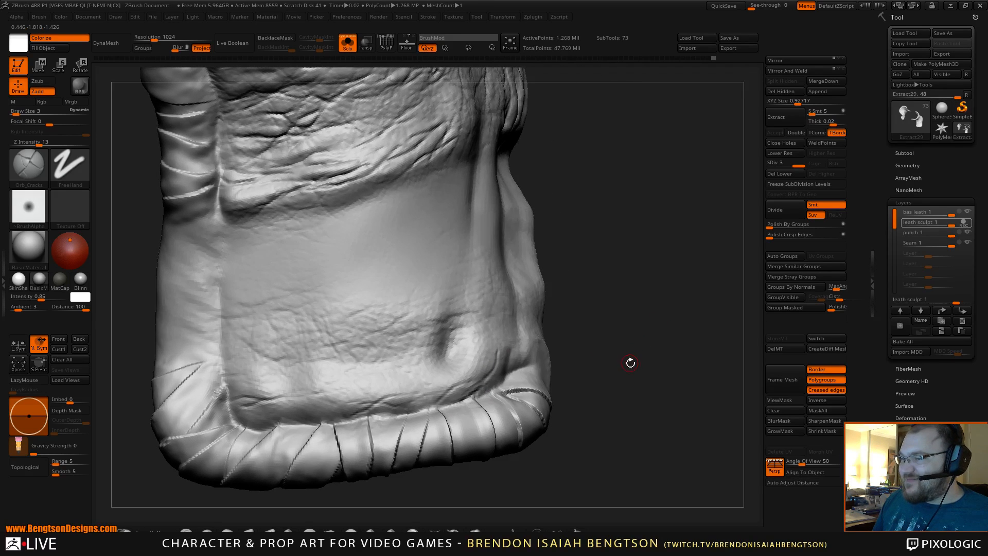
{"action": "left_click_drag", "start_coordinate": [353, 404], "coordinate": [286, 423]}
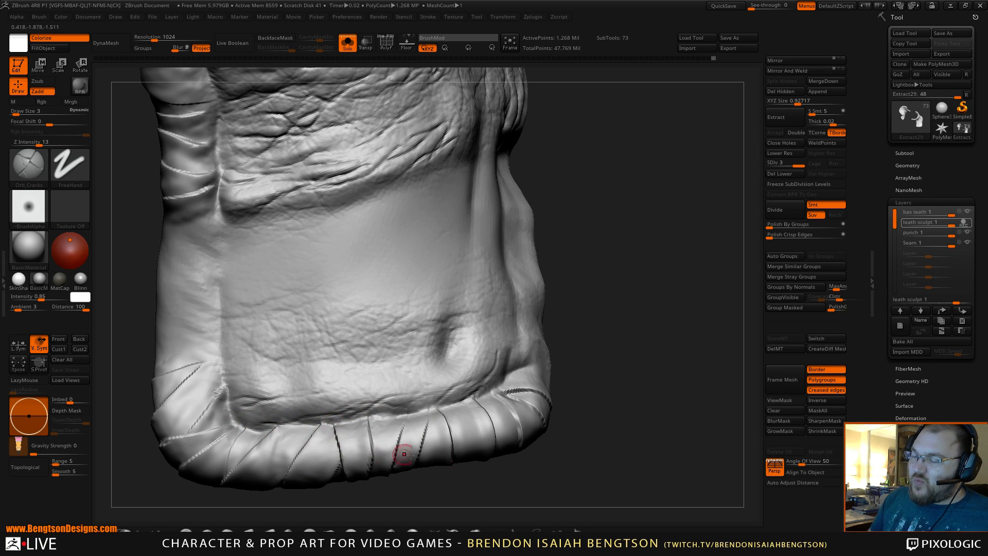
{"action": "left_click_drag", "start_coordinate": [578, 434], "coordinate": [642, 386]}
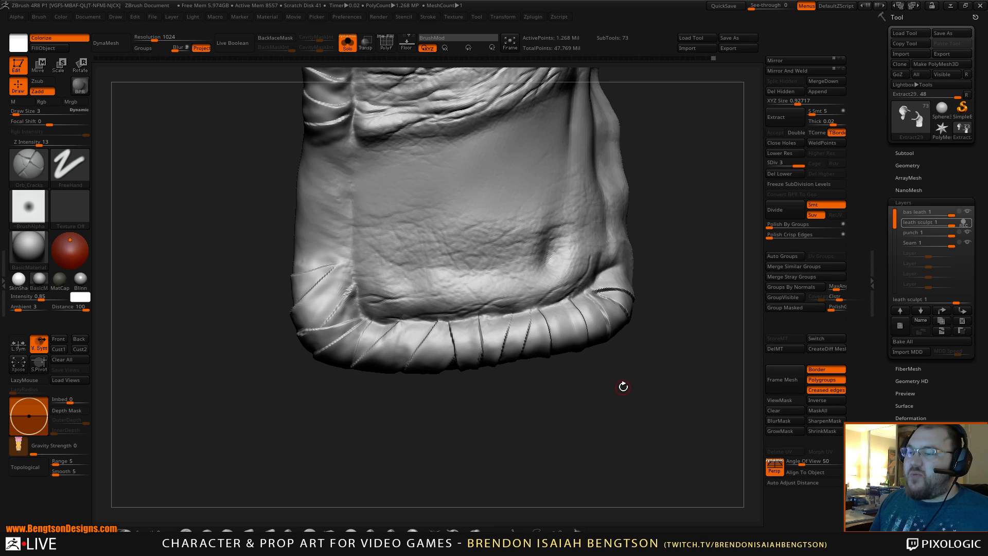
Try adding more short cracks to the leather strip above the middle and outer part of the front seam.
{"action": "mouse_move", "coordinate": [637, 378]}
{"action": "left_mouse_down", "text": "alt"}
{"action": "mouse_move", "coordinate": [648, 392]}
{"action": "mouse_move", "coordinate": [626, 435]}
{"action": "left_mouse_up", "text": "alt"}
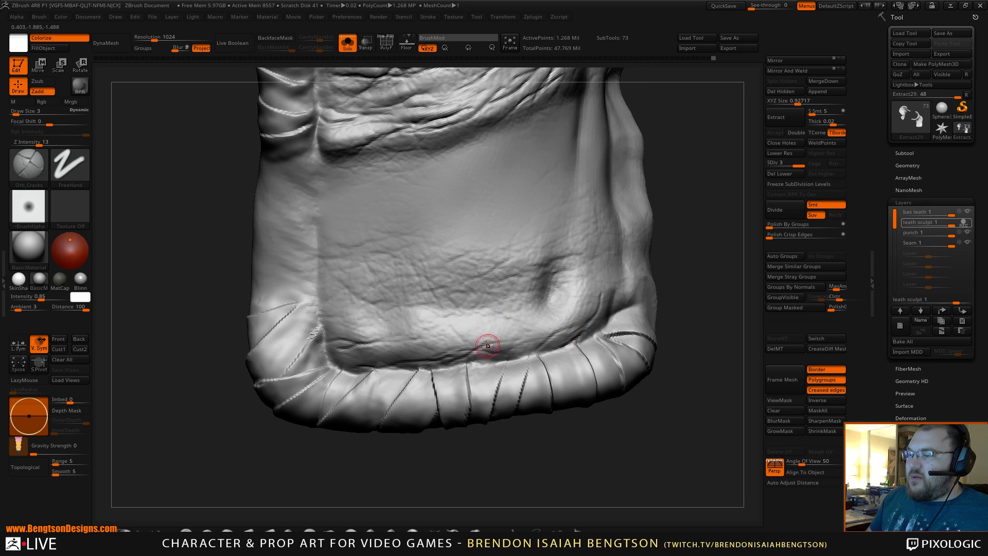
{"action": "mouse_move", "coordinate": [420, 340]}
{"action": "left_mouse_down"}
{"action": "mouse_move", "coordinate": [478, 326]}
{"action": "mouse_move", "coordinate": [406, 338]}
{"action": "left_mouse_up"}
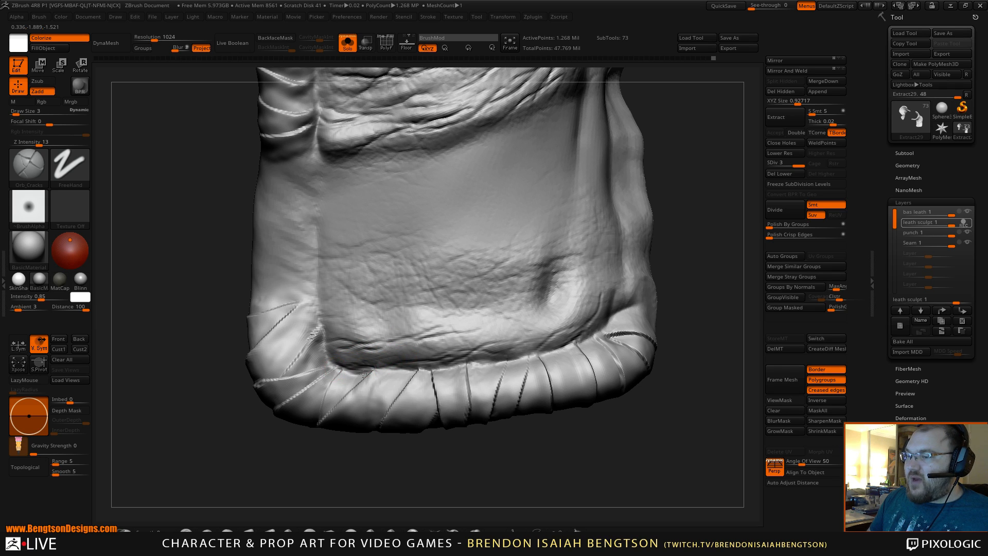
{"action": "left_click_drag", "start_coordinate": [502, 457], "coordinate": [488, 458]}
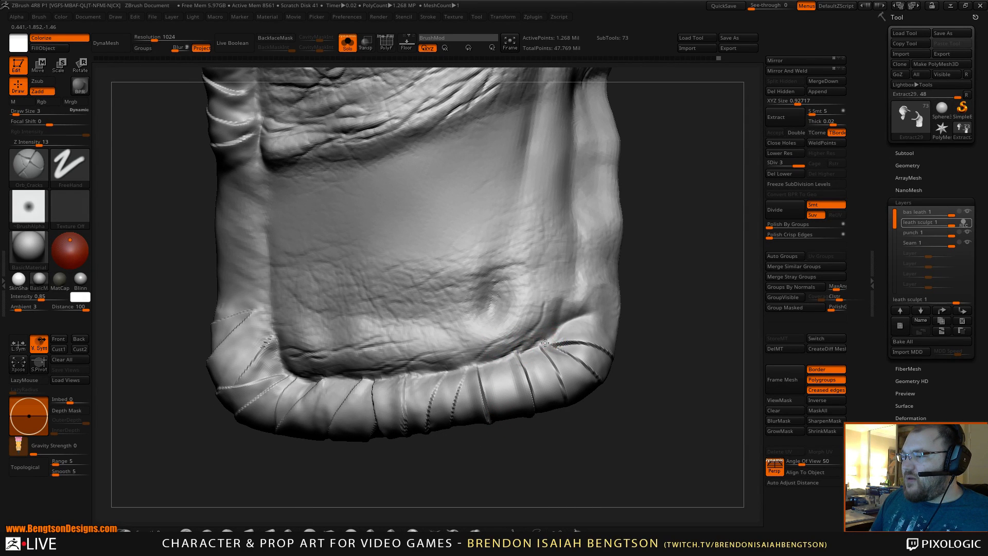
{"action": "left_click_drag", "start_coordinate": [640, 324], "coordinate": [479, 353]}
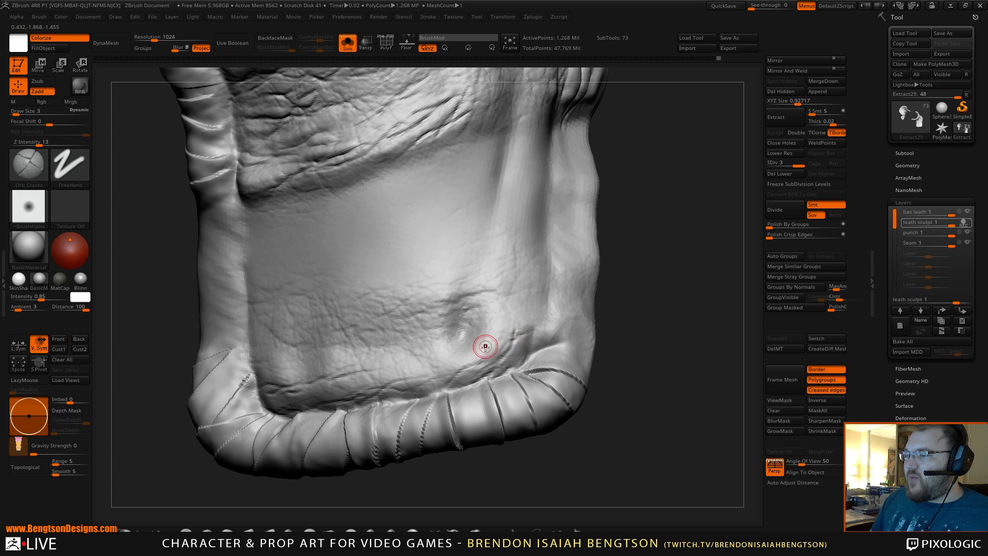
{"action": "mouse_move", "coordinate": [672, 364]}
{"action": "left_mouse_down"}
{"action": "mouse_move", "coordinate": [672, 348]}
{"action": "mouse_move", "coordinate": [663, 348]}
{"action": "mouse_move", "coordinate": [659, 390]}
{"action": "mouse_move", "coordinate": [511, 359]}
{"action": "left_mouse_up"}
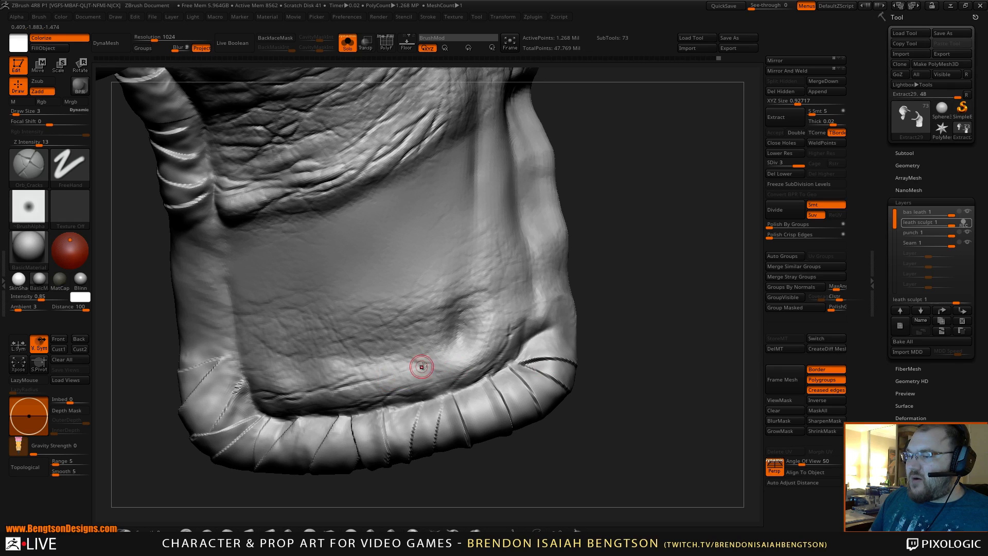
{"action": "left_click_drag", "start_coordinate": [387, 379], "coordinate": [374, 385]}
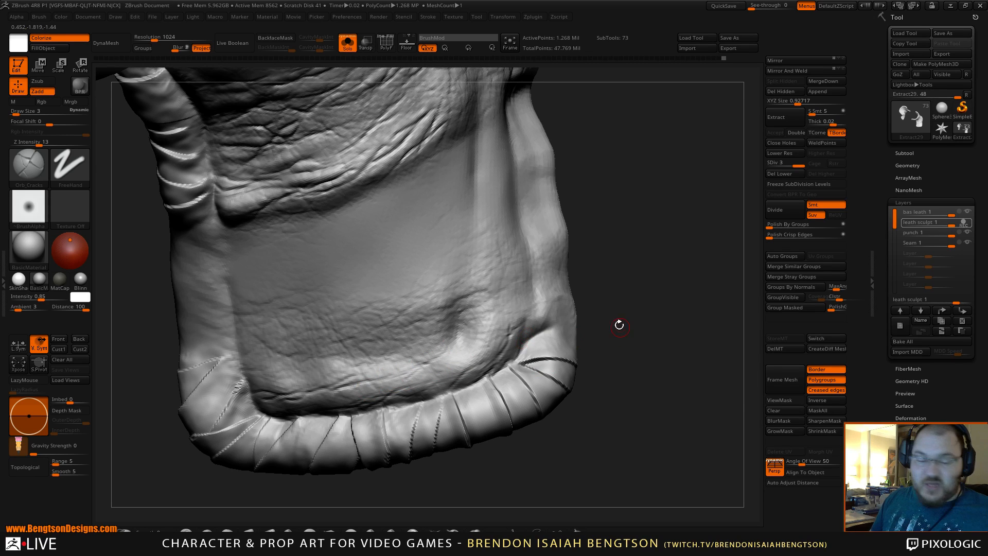
Show the surrounding boot parts, undo the recent crack strokes on the flap, and accept discarding the newer undo history.
{"action": "key", "text": "alt+s"}
{"action": "left_click_drag", "start_coordinate": [691, 331], "coordinate": [700, 311]}
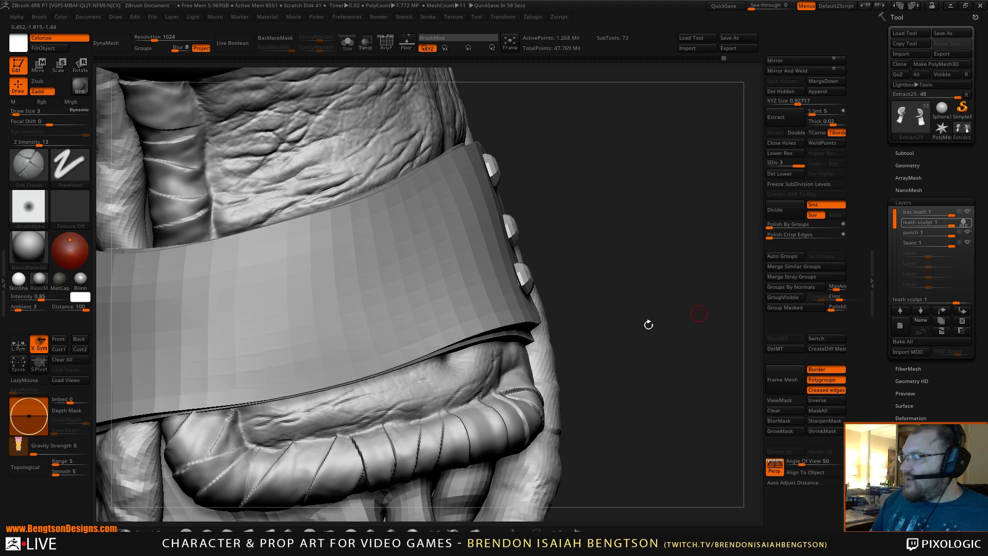
{"action": "key", "text": "ctrl"}
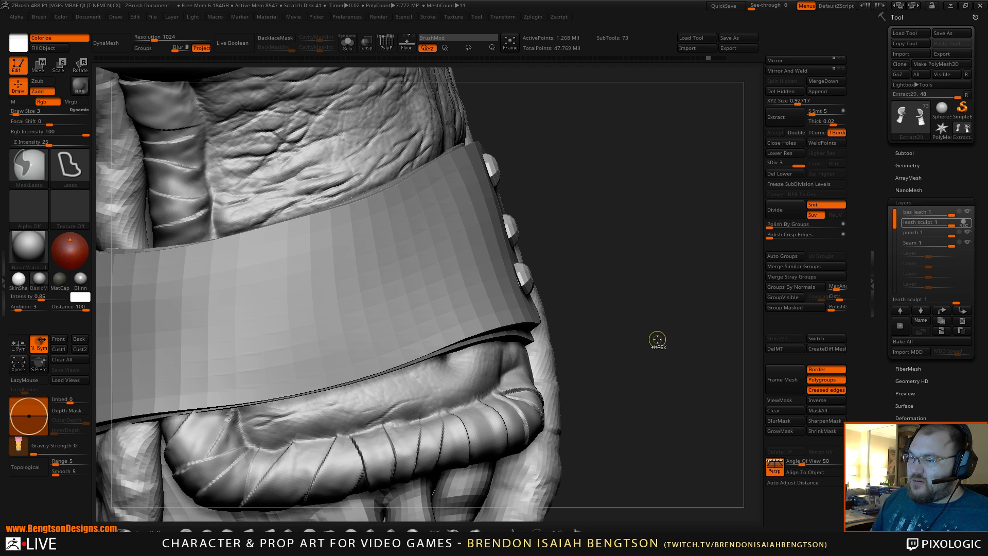
{"action": "key", "text": "ctrl"}
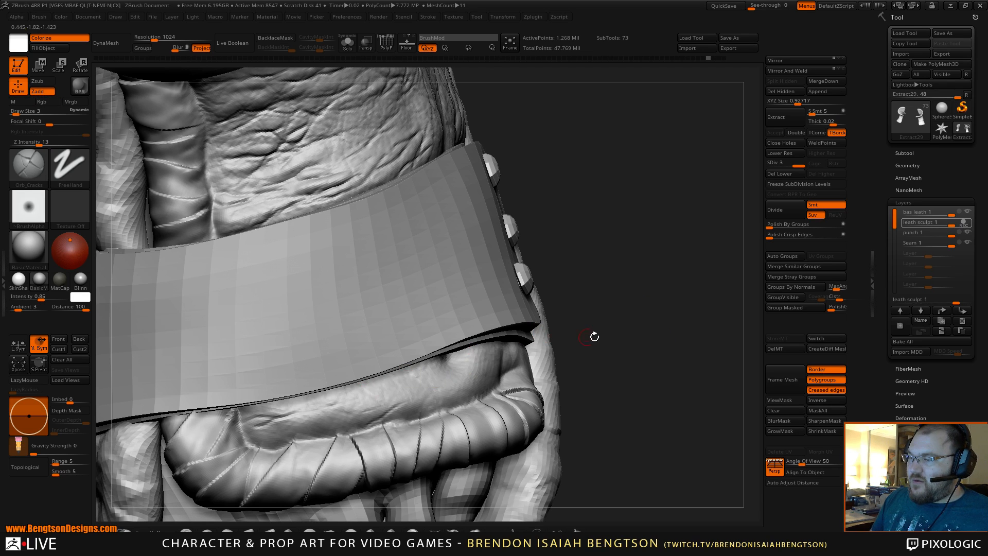
{"action": "left_click_drag", "start_coordinate": [593, 335], "coordinate": [556, 342]}
{"action": "left_click", "coordinate": [451, 367]}
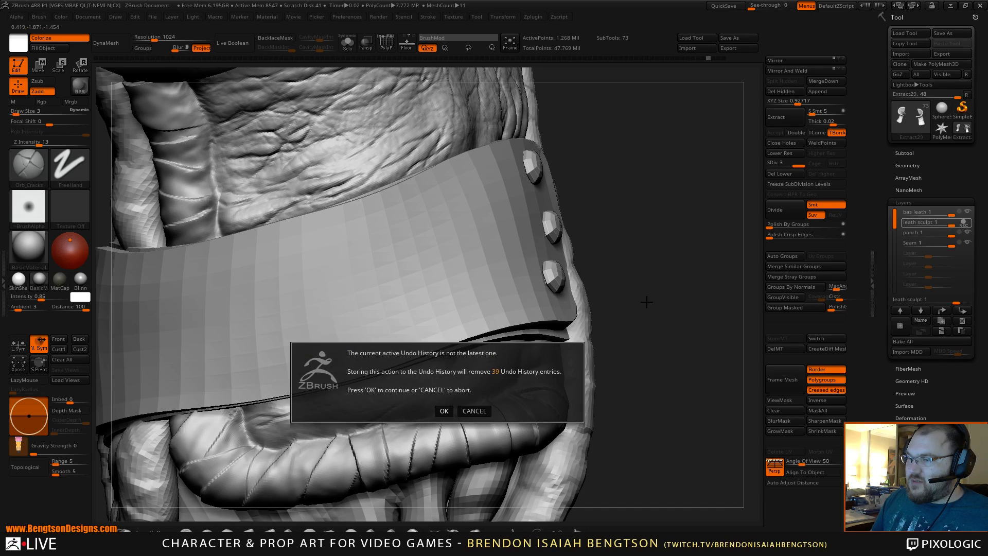
{"action": "left_click", "coordinate": [443, 411]}
{"action": "left_click_drag", "start_coordinate": [443, 411], "coordinate": [437, 302]}
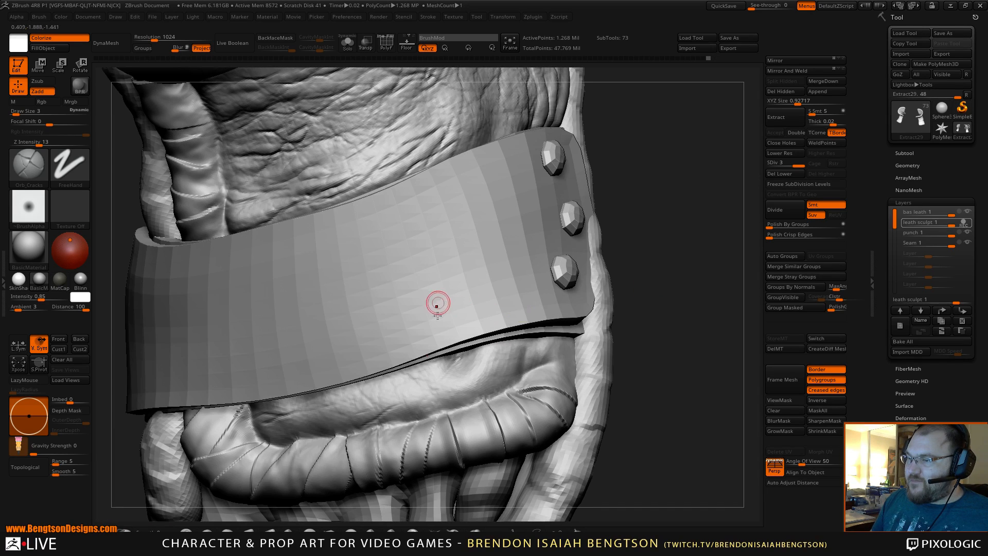
Try carving fresh cracks into the flap's leather just in front of the strap, and undo the strokes.
{"action": "left_click_drag", "start_coordinate": [432, 380], "coordinate": [418, 384]}
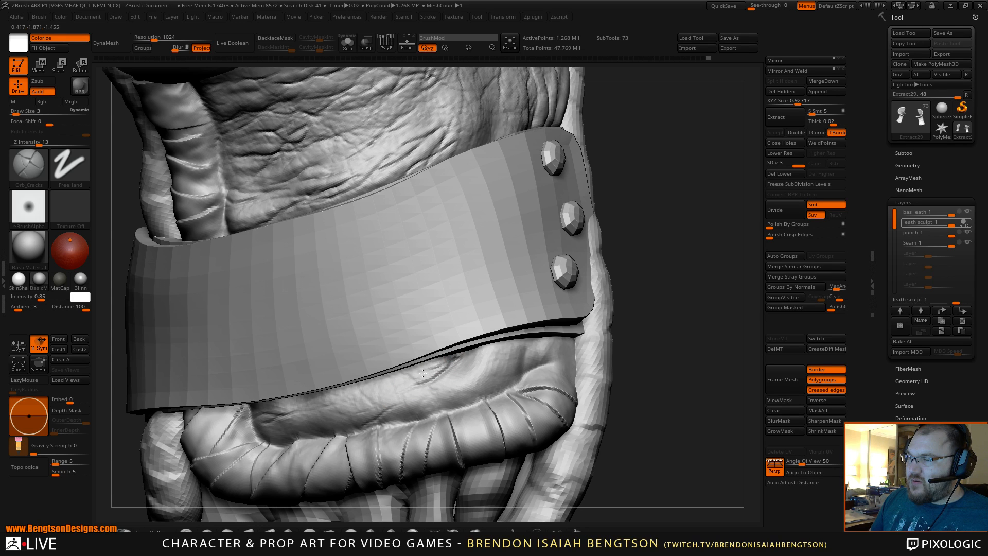
{"action": "left_click", "coordinate": [359, 403]}
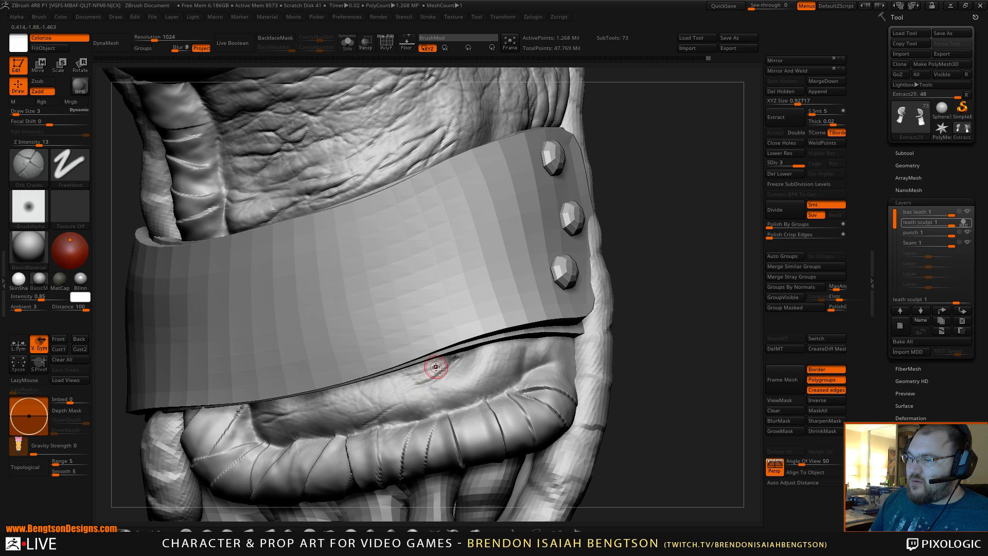
{"action": "left_click_drag", "start_coordinate": [452, 360], "coordinate": [424, 378]}
{"action": "left_click_drag", "start_coordinate": [646, 326], "coordinate": [694, 360]}
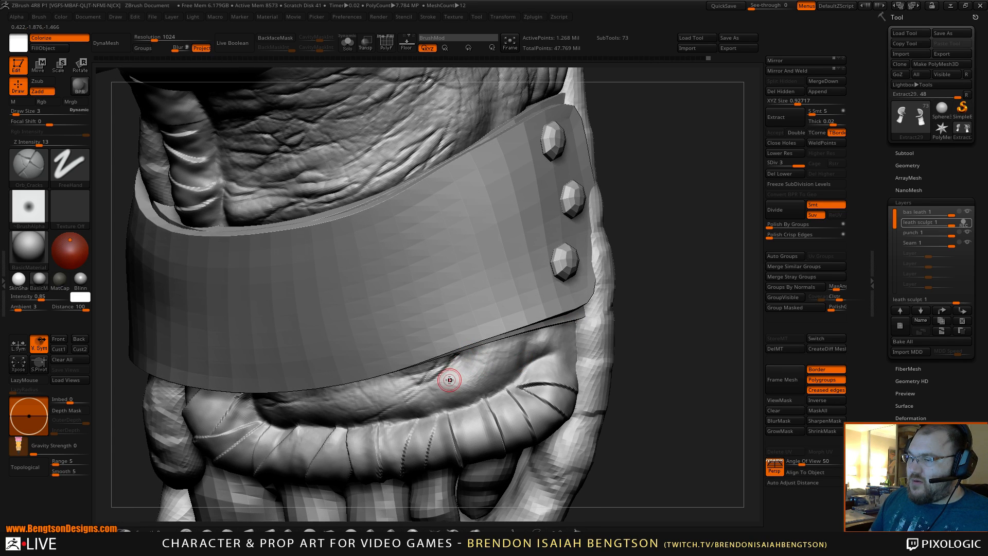
{"action": "mouse_move", "coordinate": [703, 314]}
{"action": "left_mouse_down"}
{"action": "mouse_move", "coordinate": [695, 294]}
{"action": "mouse_move", "coordinate": [690, 314]}
{"action": "mouse_move", "coordinate": [669, 266]}
{"action": "mouse_move", "coordinate": [648, 338]}
{"action": "mouse_move", "coordinate": [664, 288]}
{"action": "mouse_move", "coordinate": [659, 298]}
{"action": "left_mouse_up"}
{"action": "key", "text": "ctrl"}
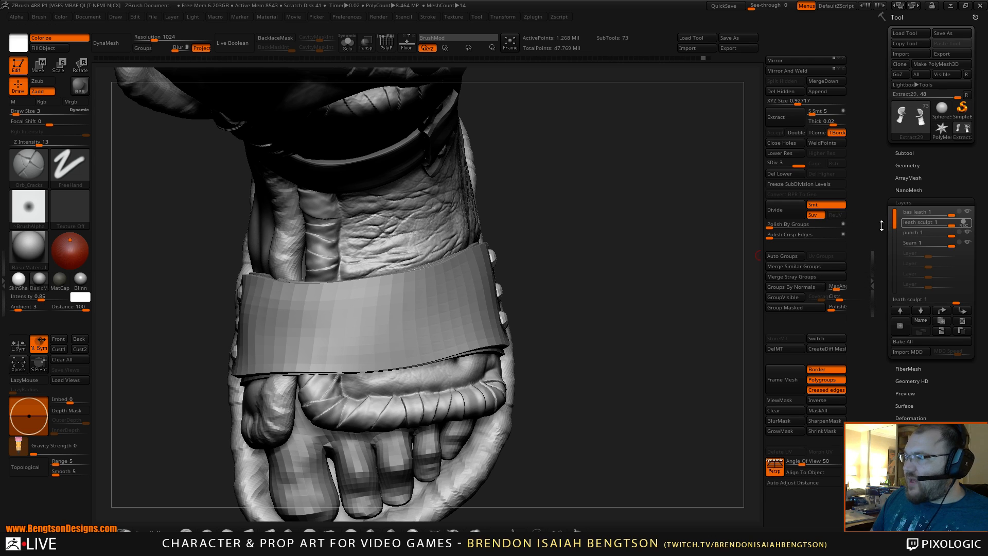
Isolate the foot flap's mesh, hide the punch, Seam and leath sculpt layers, and set the bas leath layer to record.
{"action": "key", "text": "alt+s"}
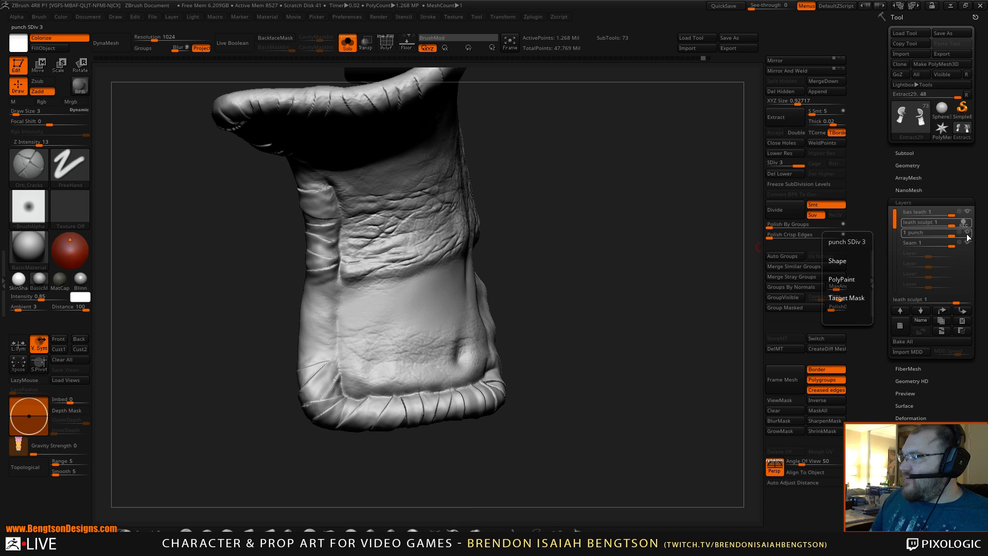
{"action": "left_click", "coordinate": [967, 234]}
{"action": "left_click", "coordinate": [967, 242]}
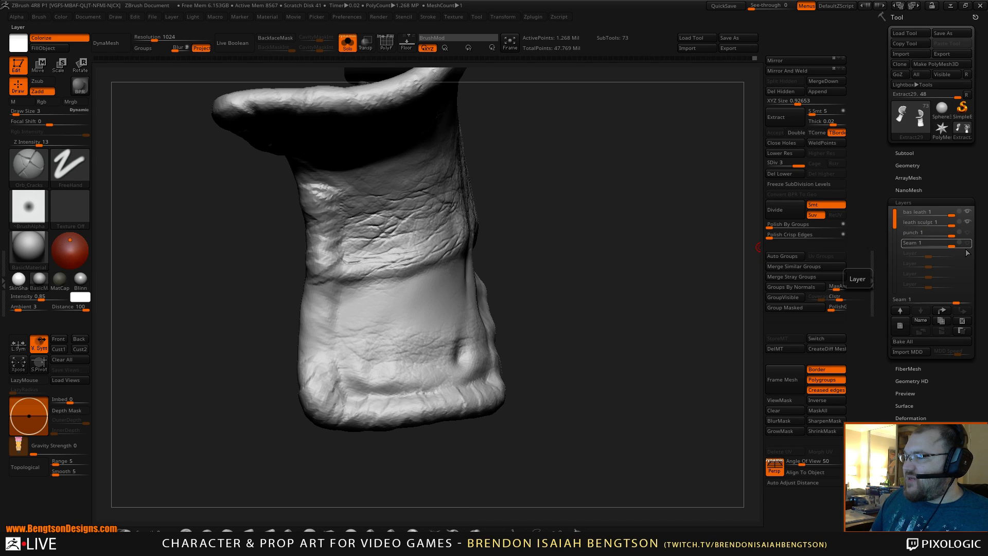
{"action": "left_click", "coordinate": [968, 222]}
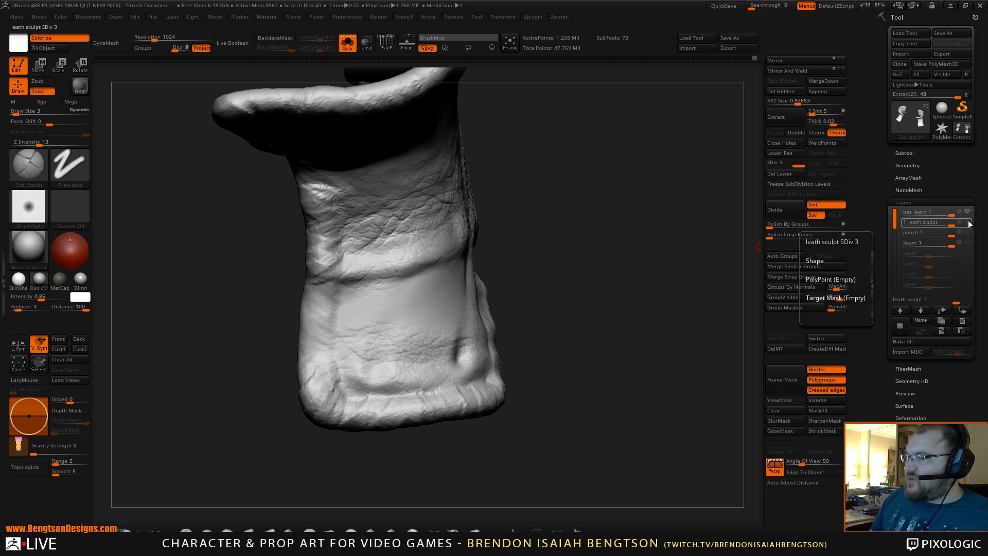
{"action": "left_click", "coordinate": [963, 212]}
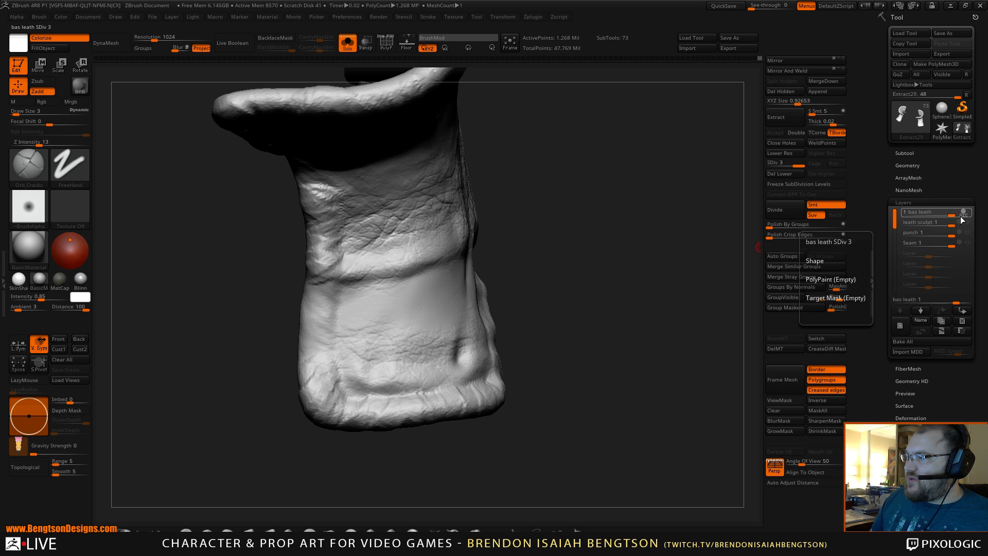
{"action": "left_click_drag", "start_coordinate": [530, 366], "coordinate": [571, 366]}
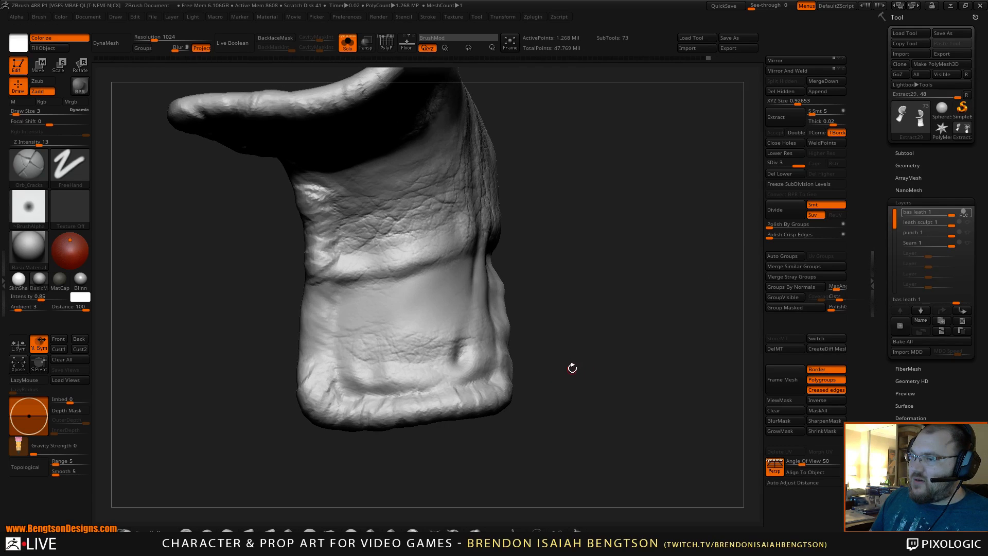
Switch to the Standard brush with the DragRect stroke and leather alpha, test a stamp over the foot flap, and undo it.
{"action": "left_click", "coordinate": [112, 528]}
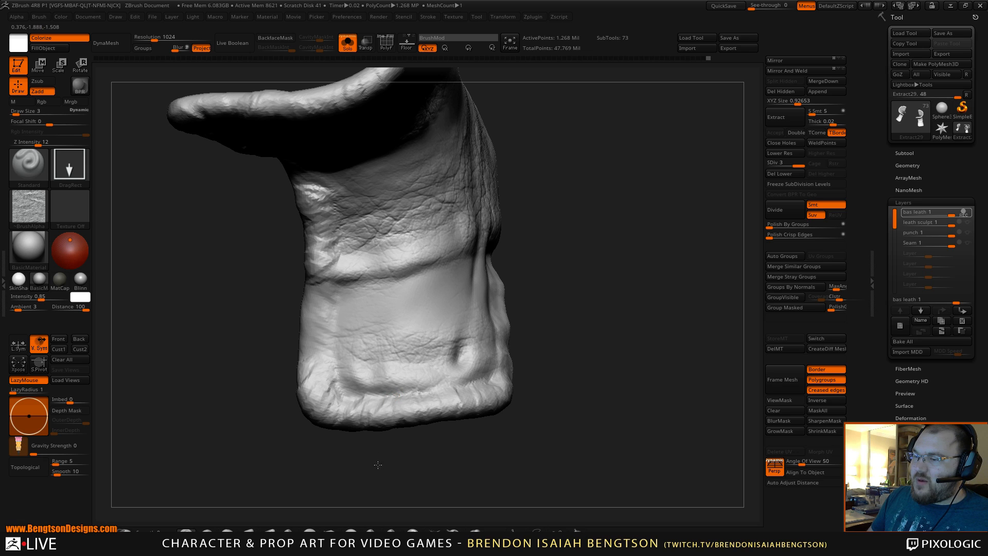
{"action": "left_click_drag", "start_coordinate": [378, 465], "coordinate": [489, 241]}
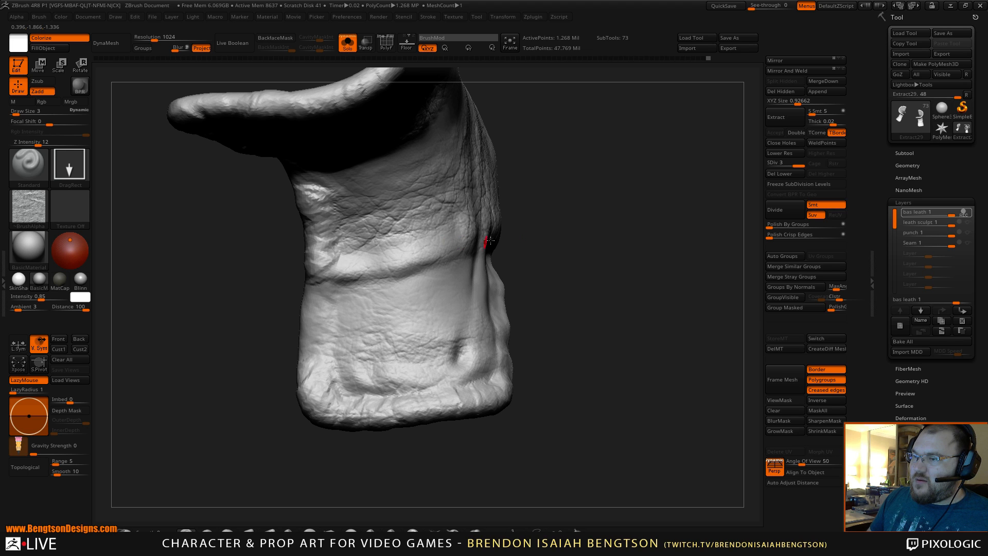
{"action": "key", "text": "ctrl+z"}
At subdivision level 1, mask everything except the flap's front section with a blurred edge, and return to subdivision level 3.
{"action": "left_click_drag", "start_coordinate": [601, 303], "coordinate": [627, 274]}
{"action": "left_click", "coordinate": [774, 162]}
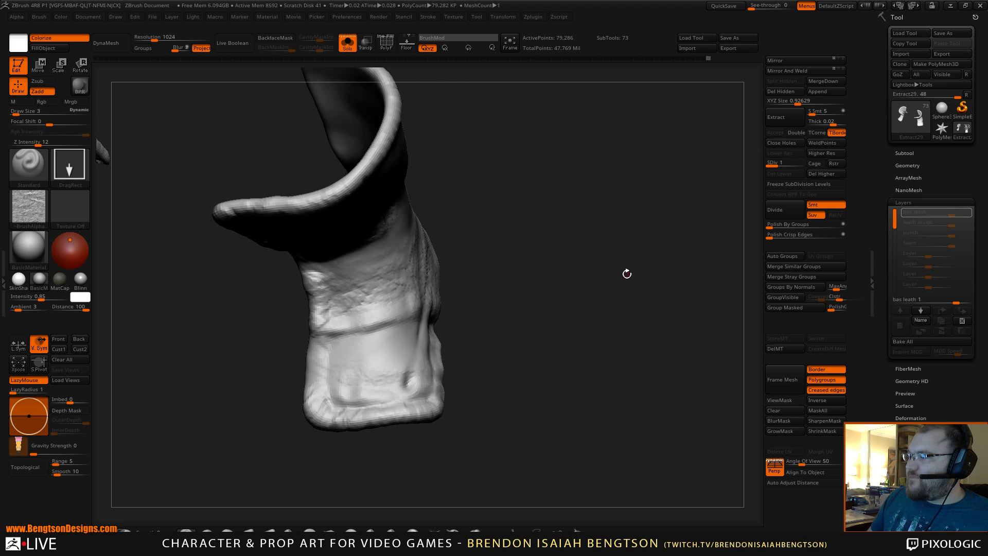
{"action": "mouse_move", "coordinate": [440, 467]}
{"action": "left_mouse_down", "text": "ctrl"}
{"action": "mouse_move", "coordinate": [445, 337]}
{"action": "mouse_move", "coordinate": [405, 350]}
{"action": "mouse_move", "coordinate": [280, 355]}
{"action": "left_mouse_up", "text": "ctrl"}
{"action": "left_click", "coordinate": [402, 399], "text": "ctrl"}
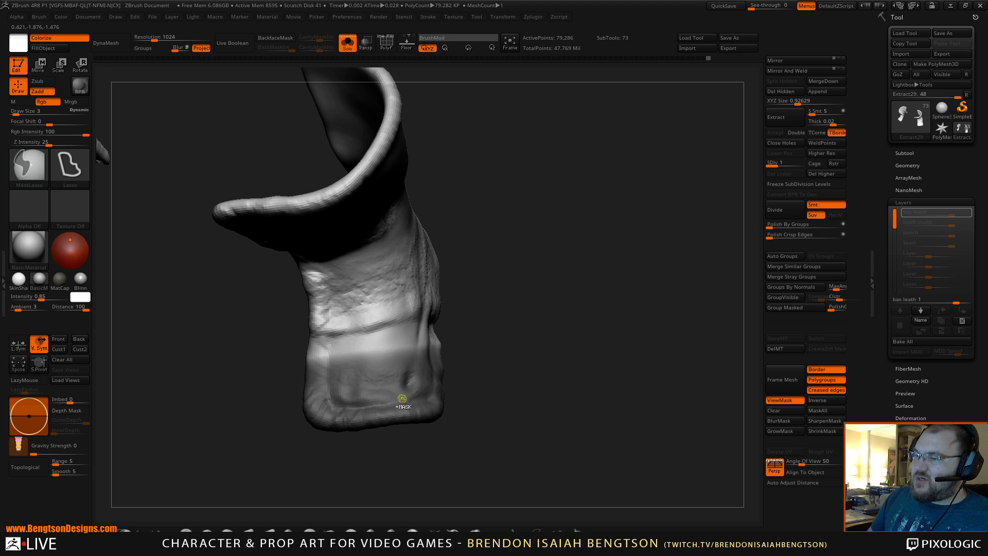
{"action": "key", "text": "ctrl+i"}
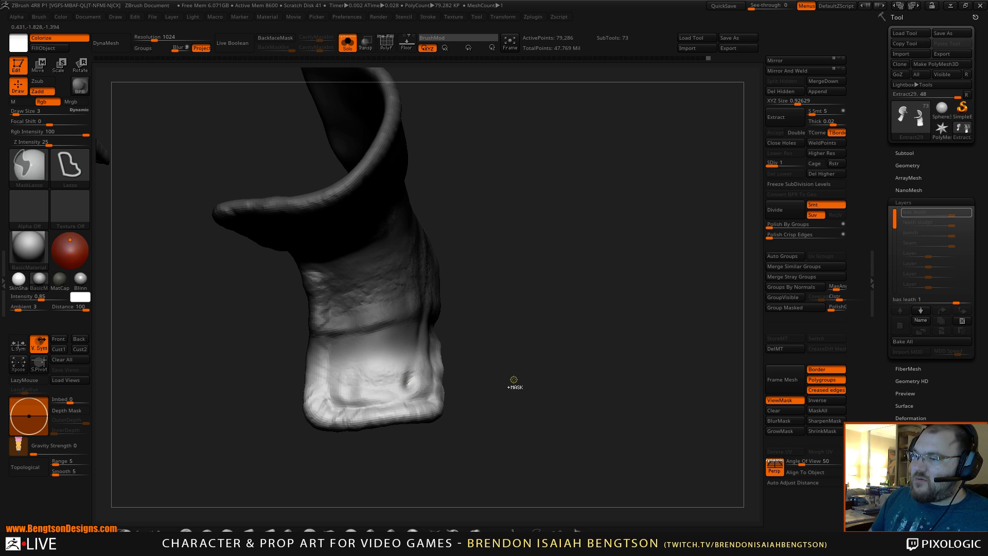
{"action": "key", "text": "d"}
{"action": "key", "text": "d"}
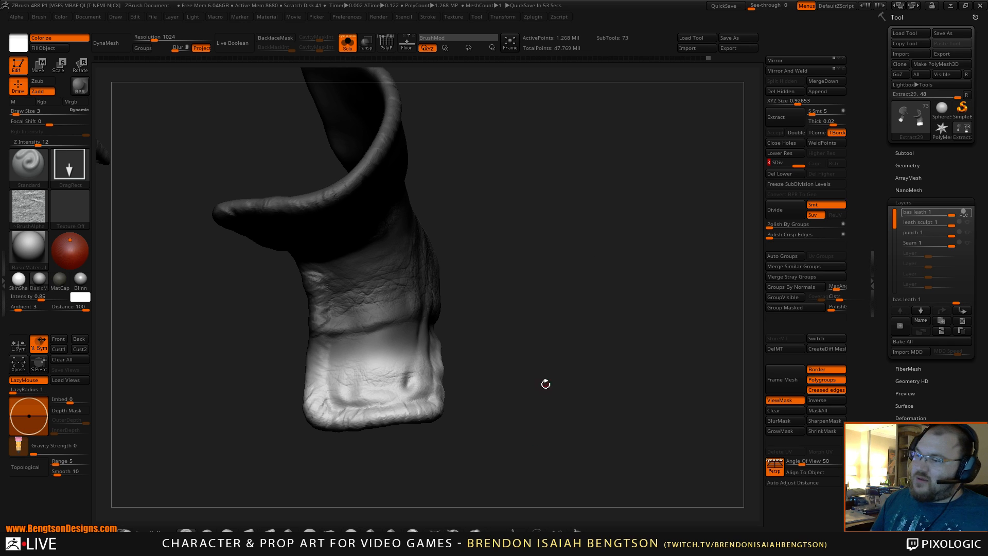
Stamp the leather alpha over the unmasked front section of the foot flap with the Standard brush.
{"action": "left_click_drag", "start_coordinate": [545, 384], "coordinate": [582, 361]}
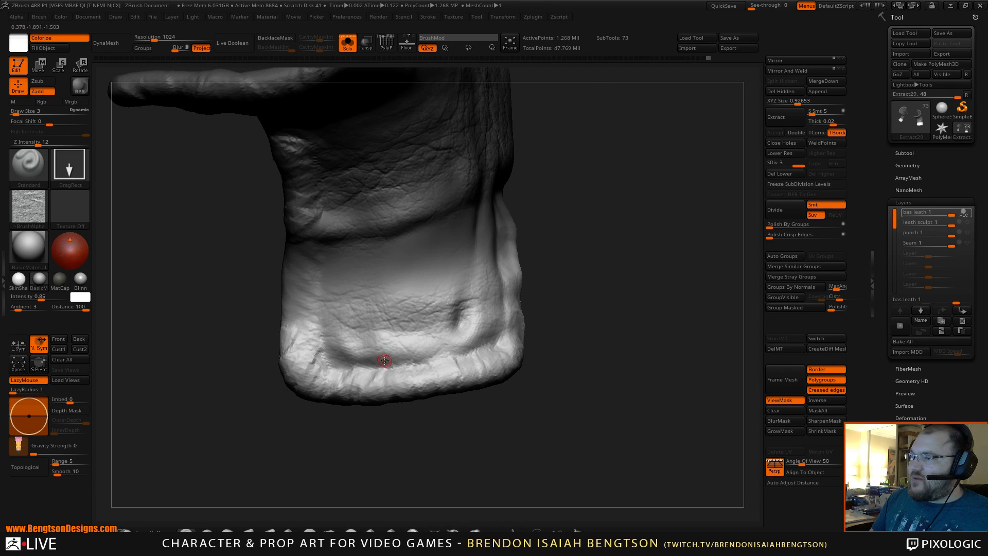
{"action": "mouse_move", "coordinate": [386, 355]}
{"action": "left_mouse_down"}
{"action": "mouse_move", "coordinate": [436, 229]}
{"action": "mouse_move", "coordinate": [447, 235]}
{"action": "left_mouse_up"}
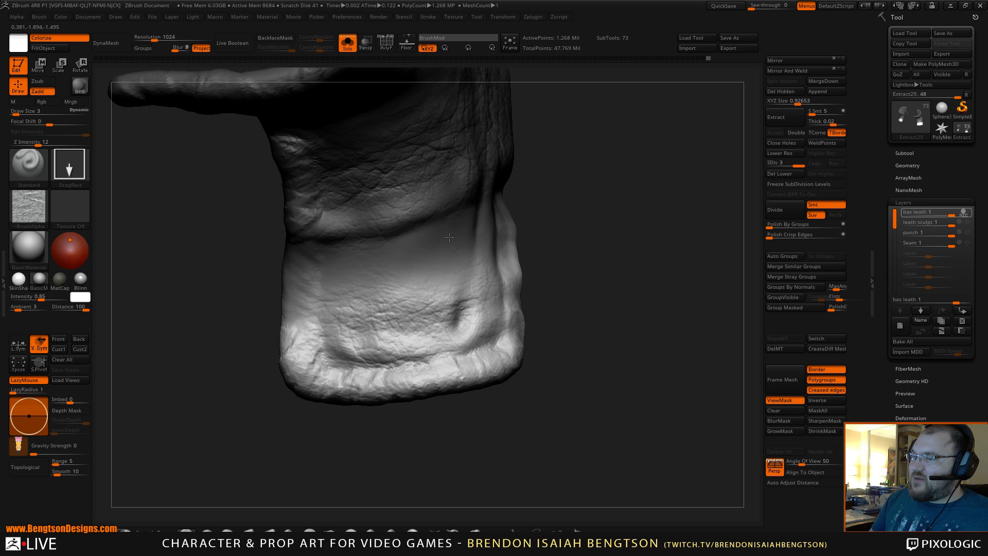
{"action": "left_click_drag", "start_coordinate": [586, 256], "coordinate": [477, 332]}
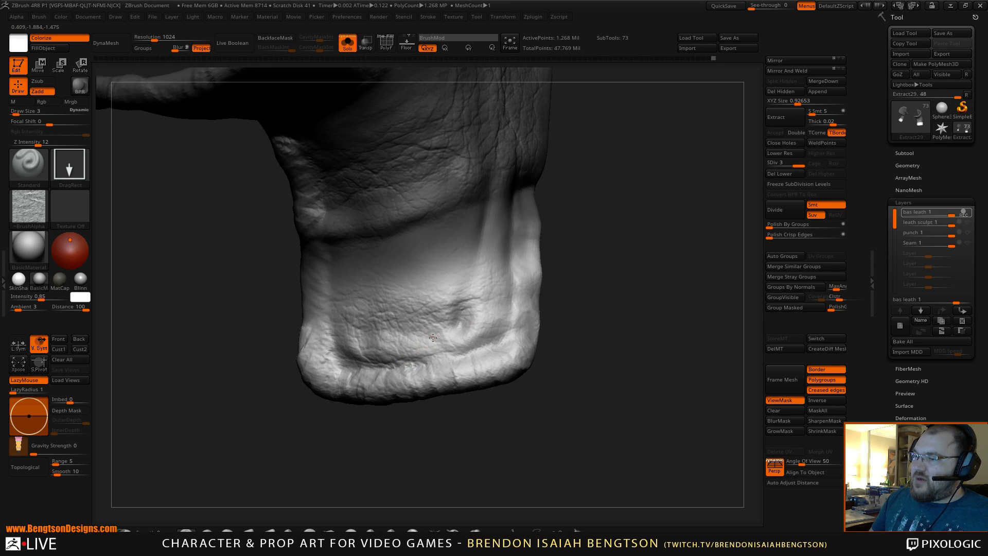
{"action": "left_click_drag", "start_coordinate": [469, 265], "coordinate": [483, 224]}
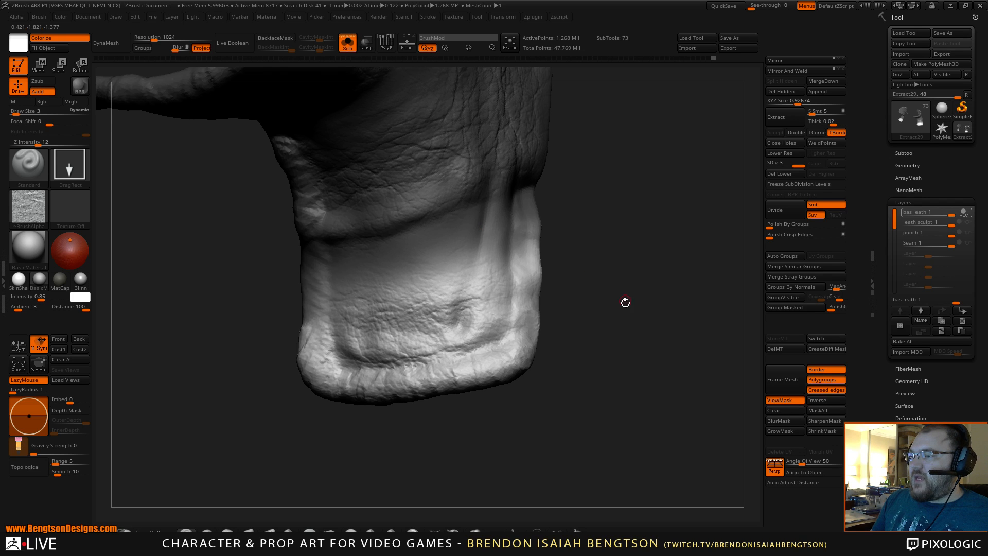
{"action": "mouse_move", "coordinate": [626, 302]}
{"action": "left_mouse_down"}
{"action": "mouse_move", "coordinate": [640, 284]}
{"action": "mouse_move", "coordinate": [610, 334]}
{"action": "left_mouse_up"}
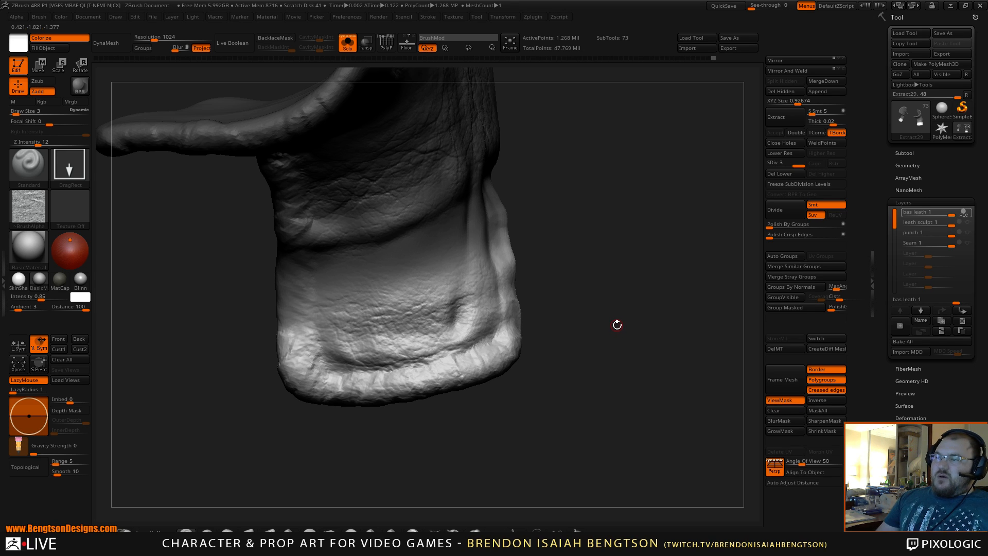
{"action": "mouse_move", "coordinate": [627, 359]}
{"action": "left_mouse_down"}
{"action": "mouse_move", "coordinate": [617, 366]}
{"action": "mouse_move", "coordinate": [653, 151]}
{"action": "mouse_move", "coordinate": [600, 249]}
{"action": "mouse_move", "coordinate": [578, 393]}
{"action": "mouse_move", "coordinate": [581, 409]}
{"action": "mouse_move", "coordinate": [593, 382]}
{"action": "mouse_move", "coordinate": [606, 398]}
{"action": "mouse_move", "coordinate": [594, 369]}
{"action": "mouse_move", "coordinate": [580, 393]}
{"action": "left_mouse_up"}
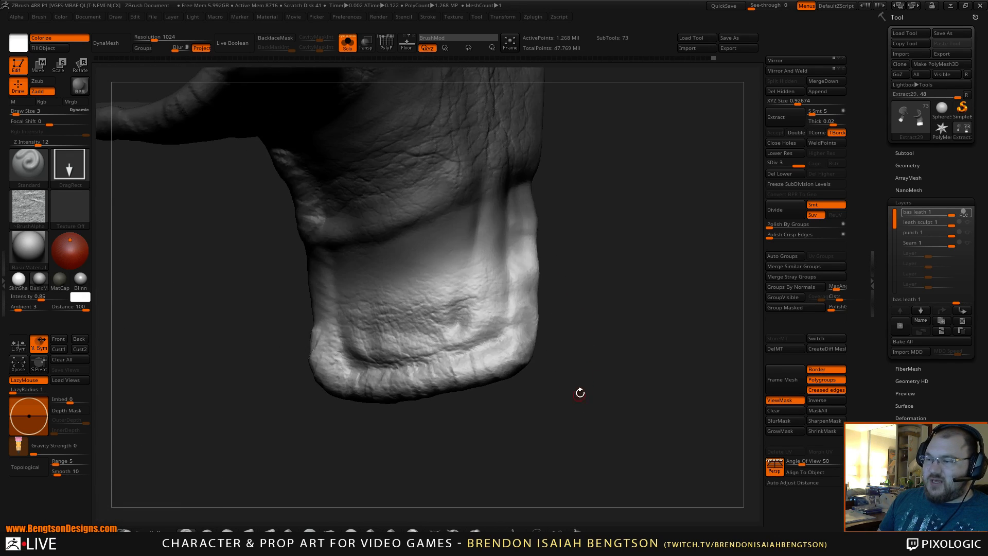
{"action": "mouse_move", "coordinate": [603, 356]}
{"action": "left_mouse_down"}
{"action": "mouse_move", "coordinate": [606, 386]}
{"action": "mouse_move", "coordinate": [597, 357]}
{"action": "mouse_move", "coordinate": [591, 369]}
{"action": "mouse_move", "coordinate": [609, 350]}
{"action": "mouse_move", "coordinate": [601, 338]}
{"action": "left_mouse_up"}
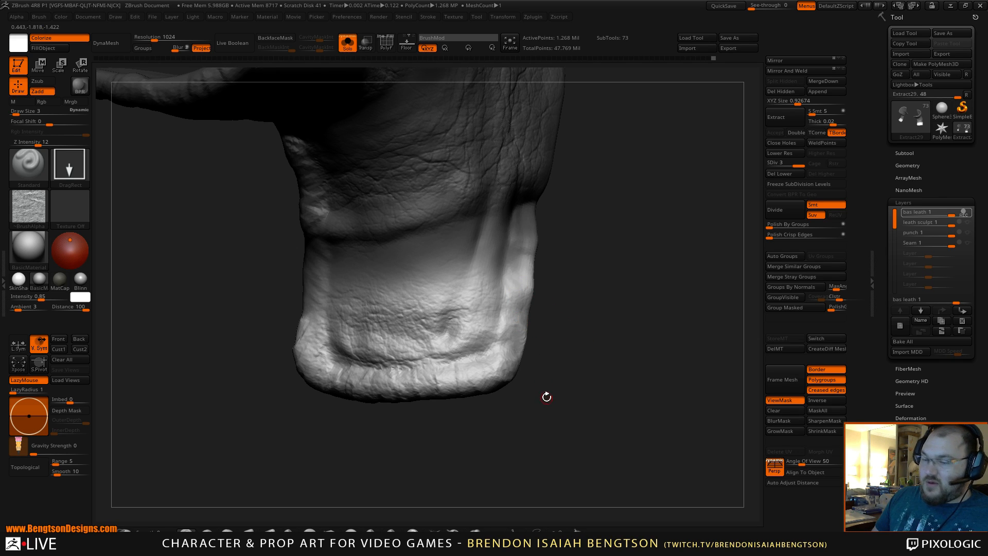
Switch to the Morph brush at draw size 9 and erase the stamped leather texture along the flap's front rim.
{"action": "key", "text": "b"}
{"action": "key", "text": "m"}
{"action": "key", "text": "r"}
{"action": "key", "text": "space"}
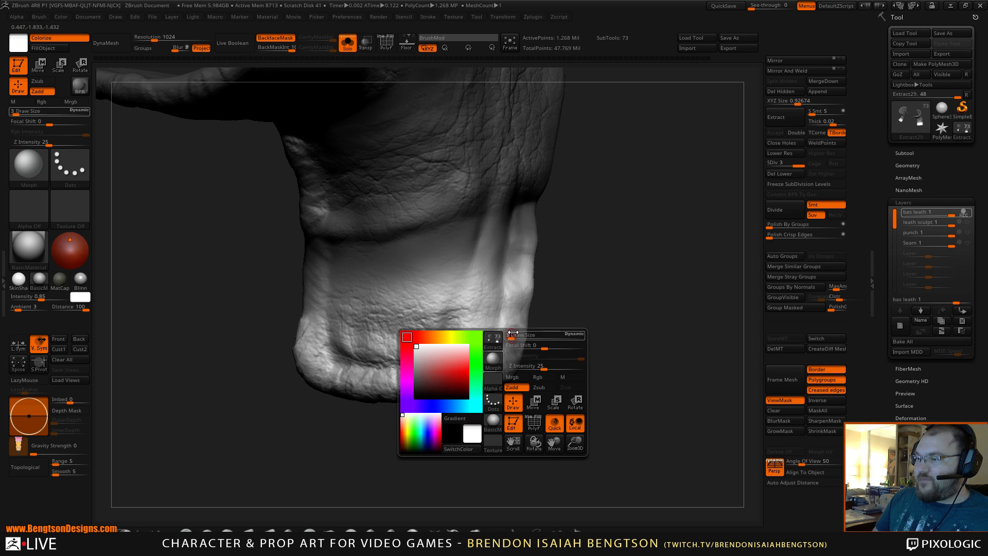
{"action": "left_click_drag", "start_coordinate": [515, 333], "coordinate": [513, 332]}
{"action": "left_click_drag", "start_coordinate": [505, 366], "coordinate": [503, 371]}
{"action": "left_click_drag", "start_coordinate": [519, 313], "coordinate": [518, 291]}
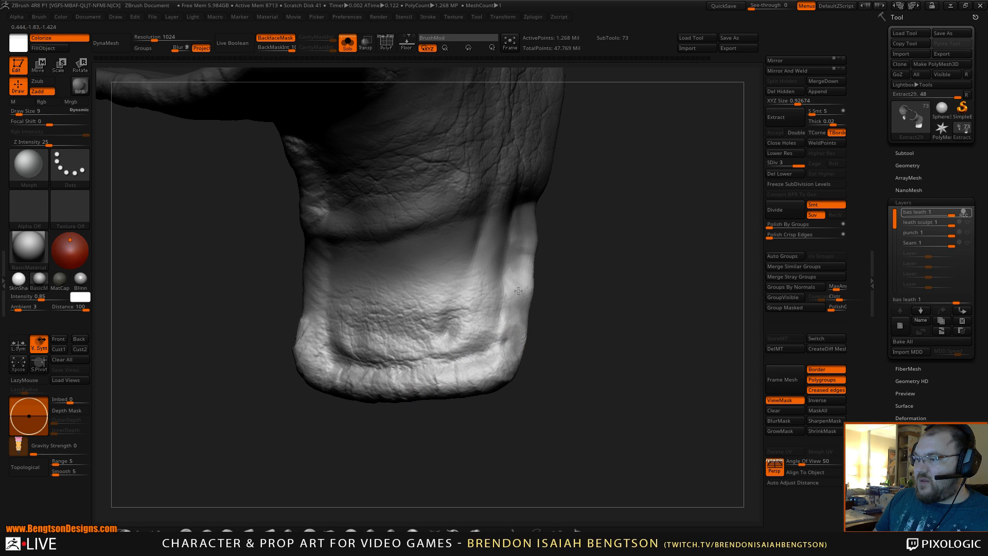
{"action": "left_click_drag", "start_coordinate": [510, 326], "coordinate": [508, 330]}
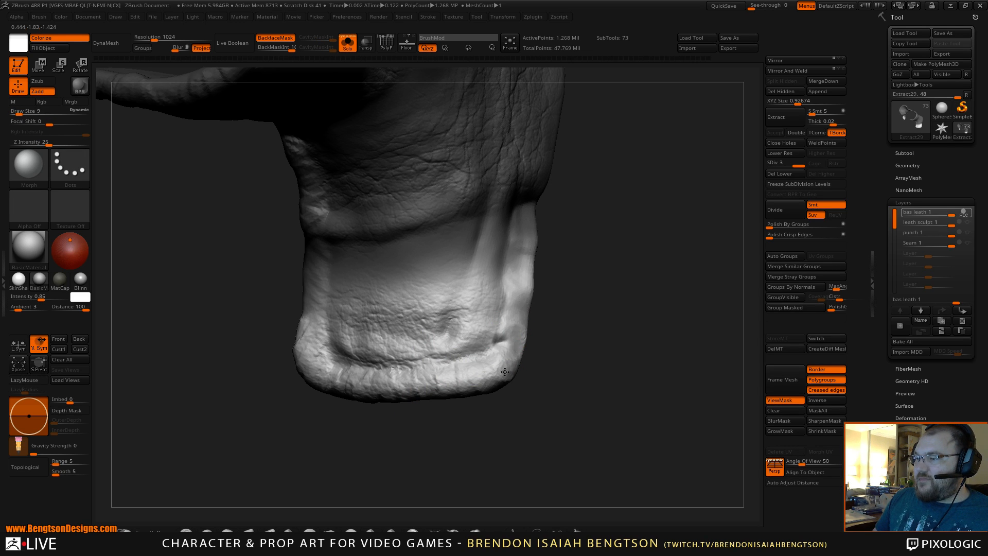
{"action": "mouse_move", "coordinate": [480, 379]}
{"action": "left_mouse_down"}
{"action": "mouse_move", "coordinate": [411, 389]}
{"action": "mouse_move", "coordinate": [471, 375]}
{"action": "mouse_move", "coordinate": [429, 379]}
{"action": "mouse_move", "coordinate": [481, 354]}
{"action": "mouse_move", "coordinate": [364, 385]}
{"action": "mouse_move", "coordinate": [397, 381]}
{"action": "mouse_move", "coordinate": [363, 365]}
{"action": "mouse_move", "coordinate": [394, 379]}
{"action": "mouse_move", "coordinate": [496, 343]}
{"action": "mouse_move", "coordinate": [495, 353]}
{"action": "left_mouse_up"}
{"action": "mouse_move", "coordinate": [509, 275]}
{"action": "left_mouse_down"}
{"action": "mouse_move", "coordinate": [492, 309]}
{"action": "mouse_move", "coordinate": [481, 281]}
{"action": "mouse_move", "coordinate": [494, 255]}
{"action": "mouse_move", "coordinate": [481, 304]}
{"action": "left_mouse_up"}
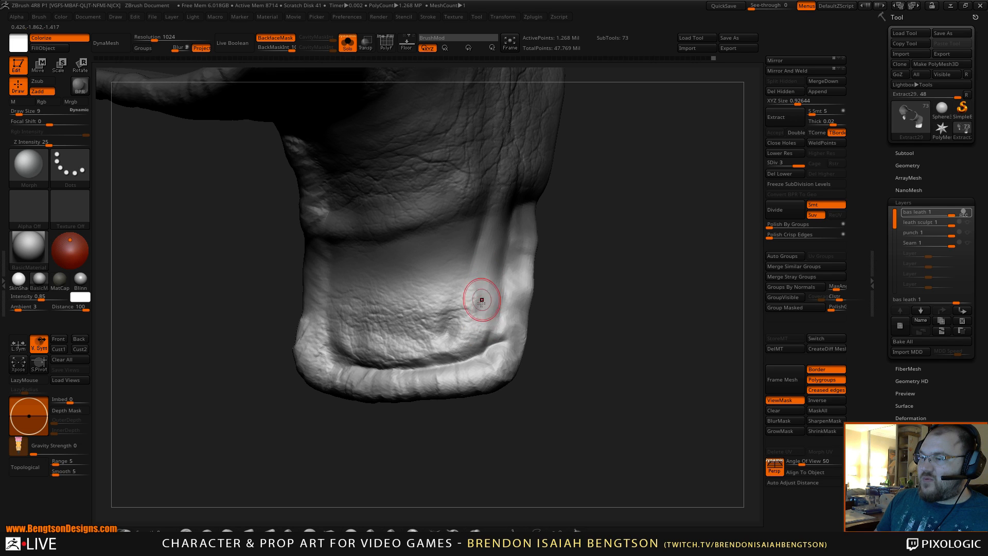
Erase the leather texture along the flap's side seam groove with the Morph brush, and check the flap's underside.
{"action": "left_click_drag", "start_coordinate": [548, 428], "coordinate": [571, 370]}
{"action": "left_click_drag", "start_coordinate": [436, 347], "coordinate": [420, 353]}
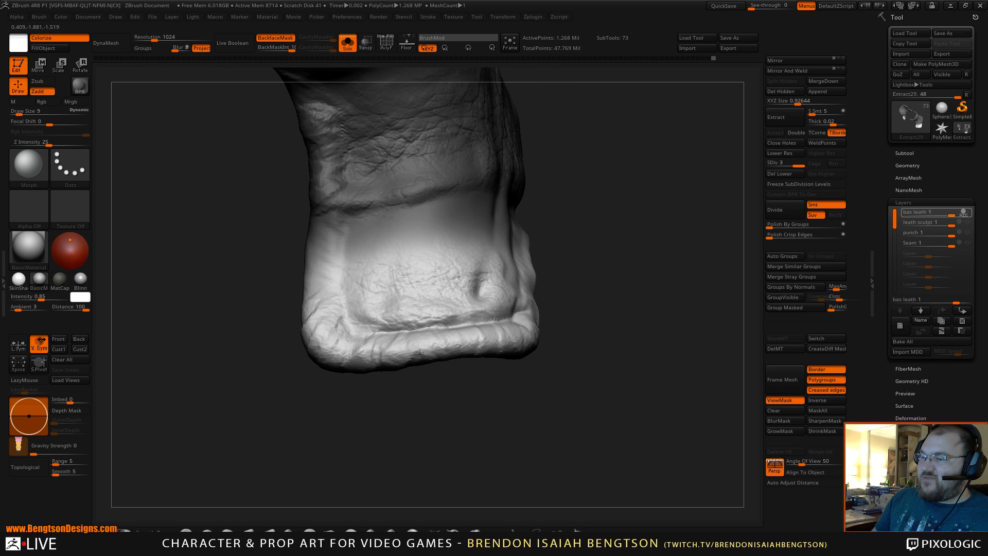
{"action": "left_click_drag", "start_coordinate": [330, 419], "coordinate": [373, 464], "text": "alt"}
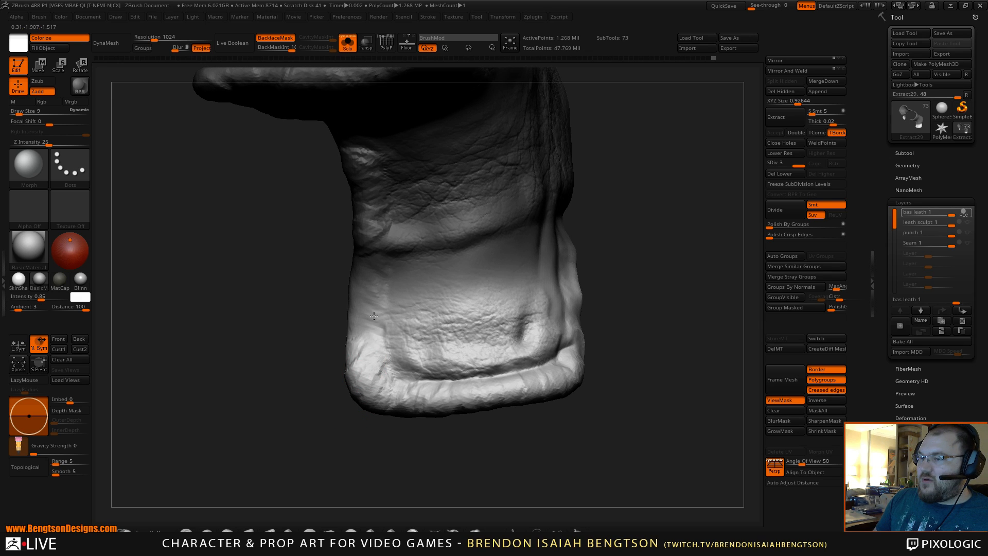
{"action": "left_click_drag", "start_coordinate": [385, 350], "coordinate": [407, 390]}
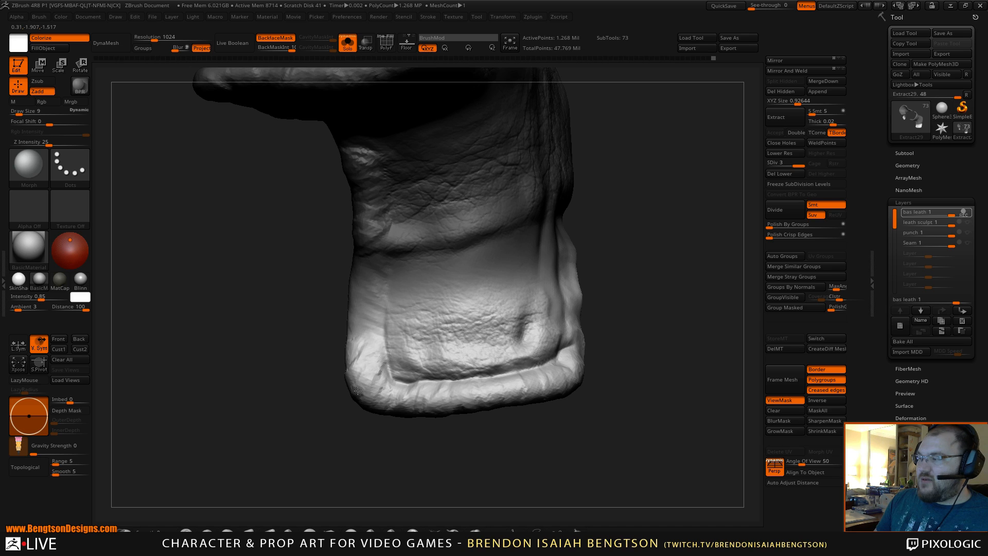
{"action": "left_click_drag", "start_coordinate": [400, 431], "coordinate": [376, 398], "text": "alt"}
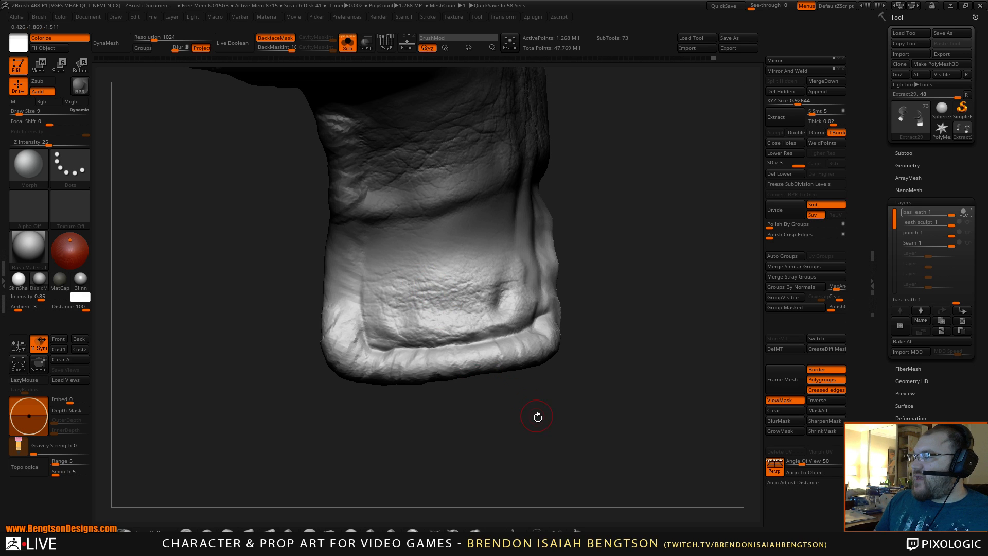
{"action": "left_click_drag", "start_coordinate": [536, 415], "coordinate": [577, 332]}
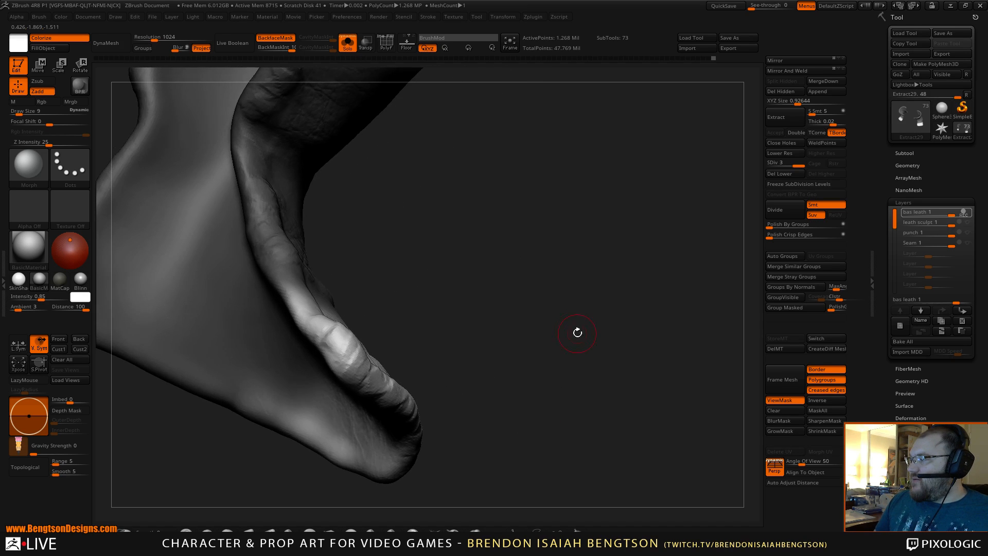
{"action": "mouse_move", "coordinate": [533, 363]}
{"action": "left_mouse_down"}
{"action": "mouse_move", "coordinate": [573, 287]}
{"action": "mouse_move", "coordinate": [556, 326]}
{"action": "mouse_move", "coordinate": [551, 298]}
{"action": "left_mouse_up"}
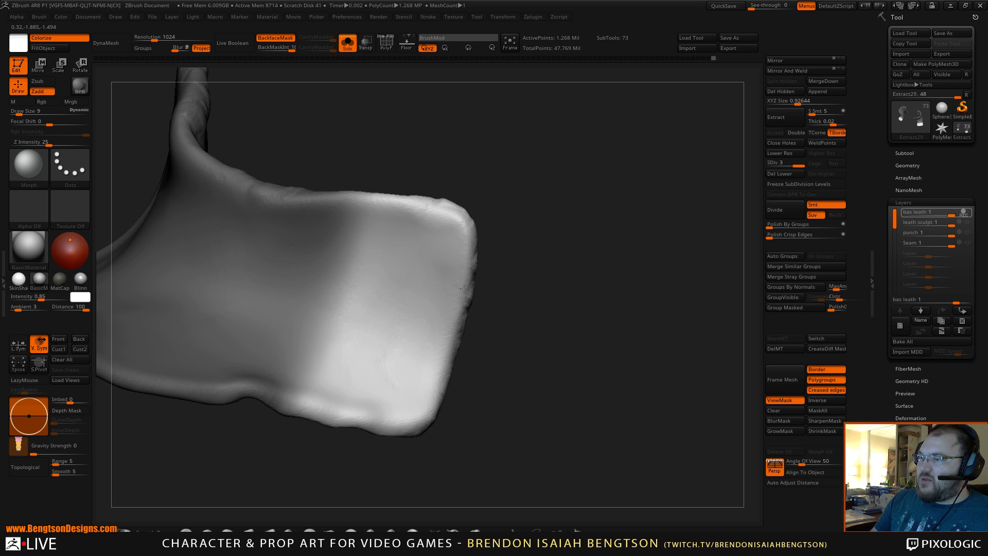
{"action": "mouse_move", "coordinate": [540, 205]}
{"action": "left_mouse_down"}
{"action": "mouse_move", "coordinate": [569, 325]}
{"action": "mouse_move", "coordinate": [502, 331]}
{"action": "mouse_move", "coordinate": [441, 380]}
{"action": "mouse_move", "coordinate": [505, 423]}
{"action": "mouse_move", "coordinate": [456, 449]}
{"action": "mouse_move", "coordinate": [448, 438]}
{"action": "left_mouse_up"}
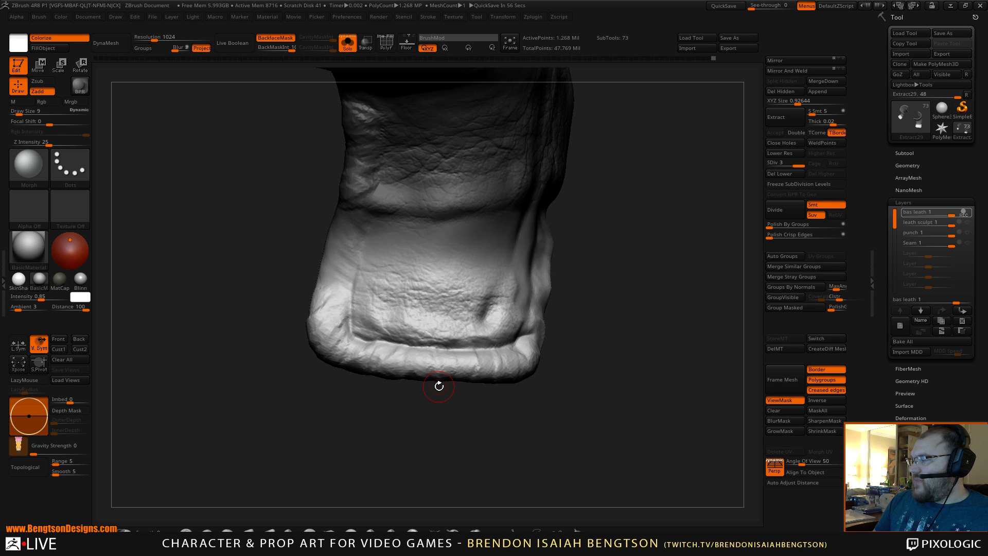
{"action": "mouse_move", "coordinate": [384, 408]}
{"action": "left_mouse_down"}
{"action": "mouse_move", "coordinate": [413, 469]}
{"action": "mouse_move", "coordinate": [399, 443]}
{"action": "mouse_move", "coordinate": [424, 452]}
{"action": "mouse_move", "coordinate": [401, 393]}
{"action": "left_mouse_up"}
{"action": "left_click_drag", "start_coordinate": [616, 314], "coordinate": [624, 264]}
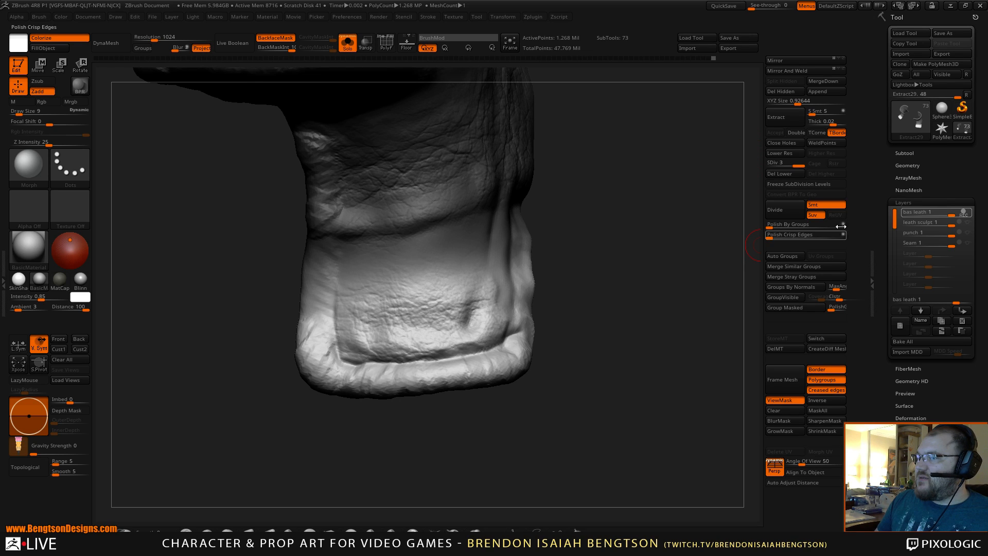
Preview the bas leath texture together with the leath sculpt, punch and Seam layers, and hide those layers again.
{"action": "left_click", "coordinate": [966, 222]}
{"action": "left_click", "coordinate": [966, 243]}
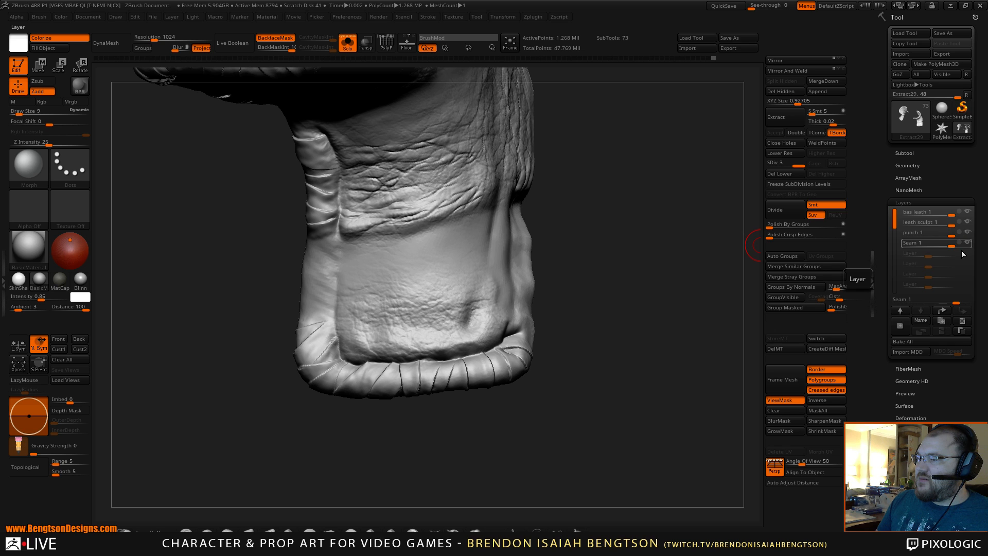
{"action": "mouse_move", "coordinate": [633, 311]}
{"action": "left_mouse_down"}
{"action": "mouse_move", "coordinate": [651, 383]}
{"action": "mouse_move", "coordinate": [690, 238]}
{"action": "mouse_move", "coordinate": [650, 380]}
{"action": "mouse_move", "coordinate": [662, 318]}
{"action": "mouse_move", "coordinate": [655, 375]}
{"action": "mouse_move", "coordinate": [662, 344]}
{"action": "mouse_move", "coordinate": [677, 344]}
{"action": "mouse_move", "coordinate": [655, 435]}
{"action": "mouse_move", "coordinate": [646, 395]}
{"action": "mouse_move", "coordinate": [635, 399]}
{"action": "mouse_move", "coordinate": [651, 392]}
{"action": "mouse_move", "coordinate": [640, 419]}
{"action": "mouse_move", "coordinate": [641, 382]}
{"action": "left_mouse_up"}
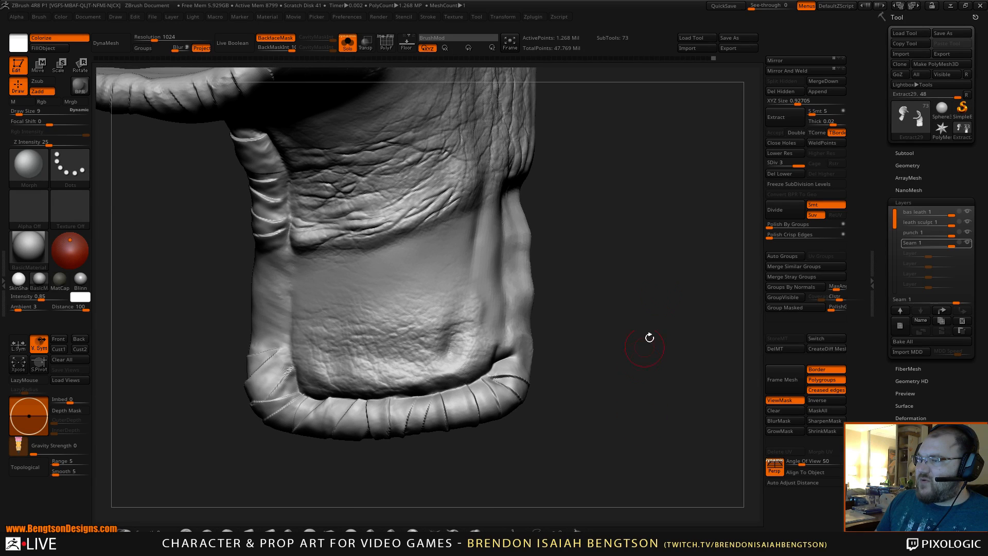
{"action": "left_click", "coordinate": [968, 212]}
{"action": "left_click", "coordinate": [969, 213]}
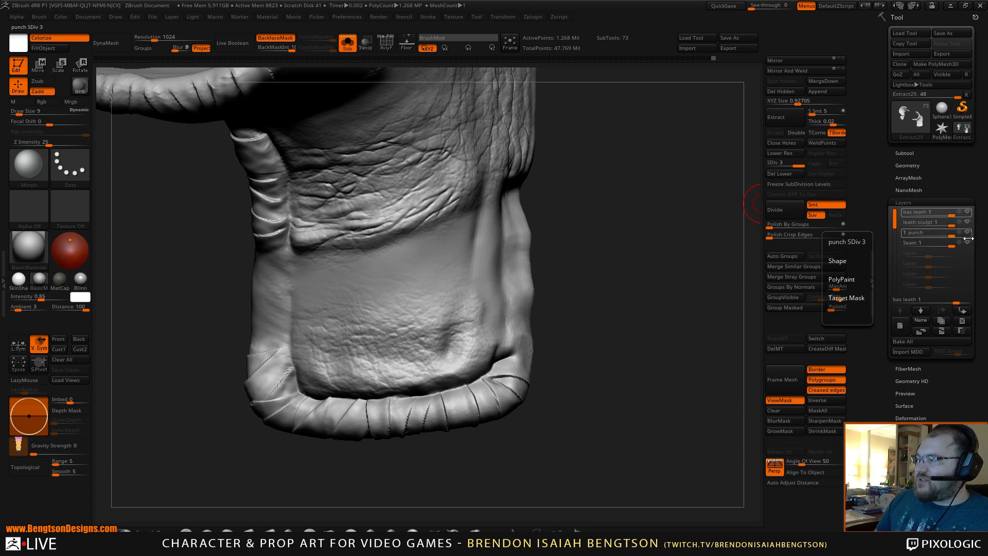
{"action": "left_click", "coordinate": [968, 232]}
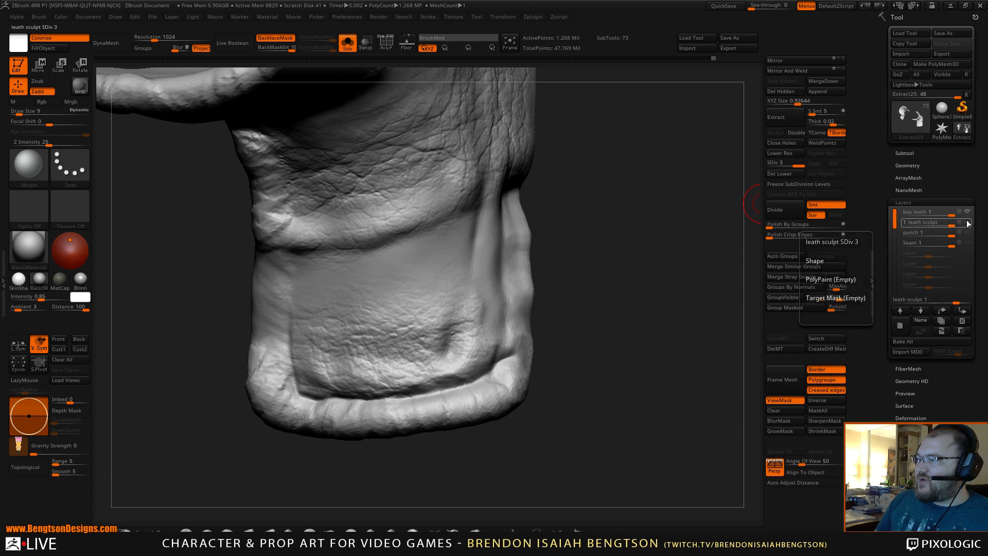
Set the bas leath layer to record and erase the leather texture from the flap's central panel with the Morph brush at draw size 32.
{"action": "left_click", "coordinate": [920, 212]}
{"action": "key", "text": "space"}
{"action": "mouse_move", "coordinate": [407, 352]}
{"action": "left_mouse_down"}
{"action": "mouse_move", "coordinate": [416, 353]}
{"action": "mouse_move", "coordinate": [340, 381]}
{"action": "mouse_move", "coordinate": [346, 364]}
{"action": "mouse_move", "coordinate": [435, 364]}
{"action": "left_mouse_up"}
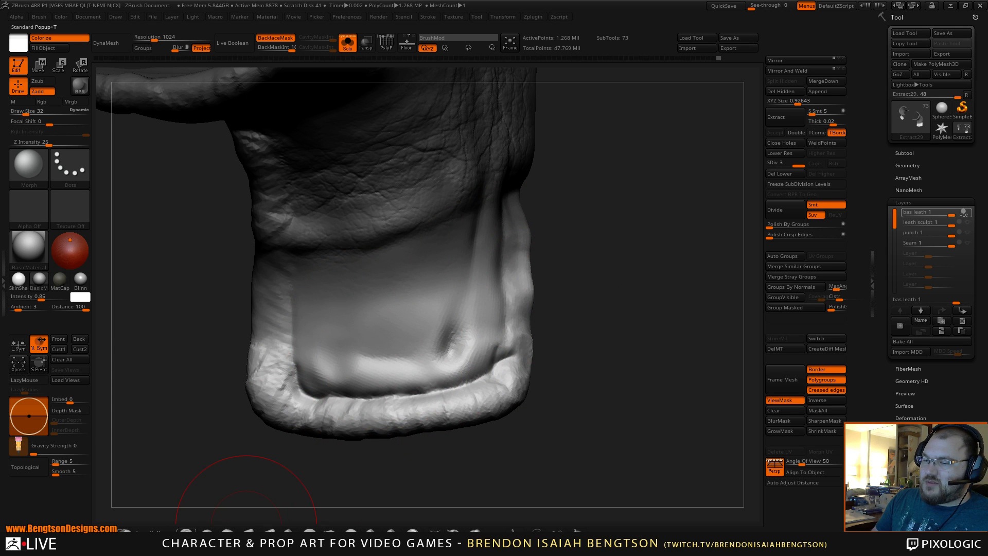
Switch back to the Standard brush with the leather alpha and restamp the flap's central panel, undoing the first stamp.
{"action": "left_click", "coordinate": [247, 527]}
{"action": "left_click_drag", "start_coordinate": [611, 336], "coordinate": [646, 314]}
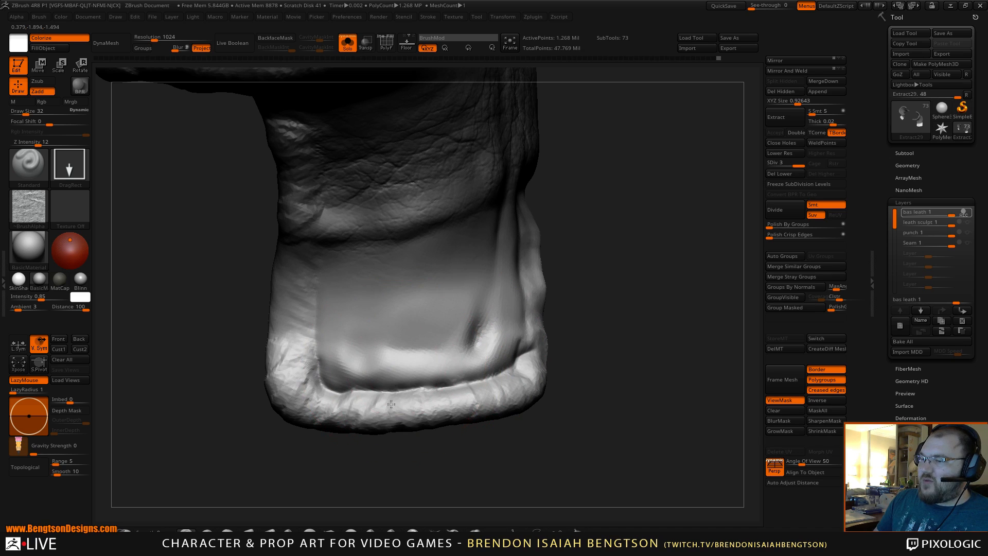
{"action": "left_click_drag", "start_coordinate": [374, 452], "coordinate": [348, 524]}
{"action": "key", "text": "ctrl+z"}
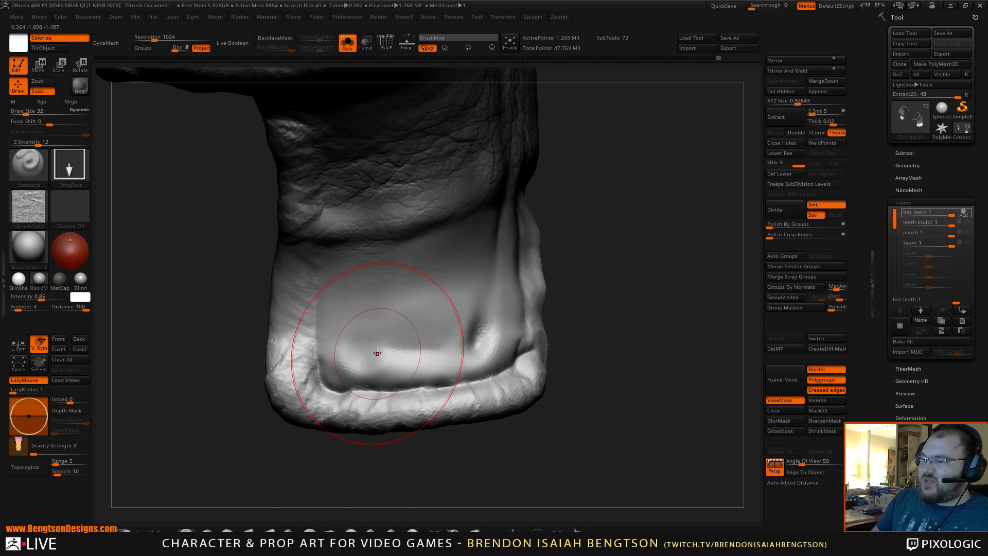
{"action": "left_click_drag", "start_coordinate": [377, 353], "coordinate": [418, 189]}
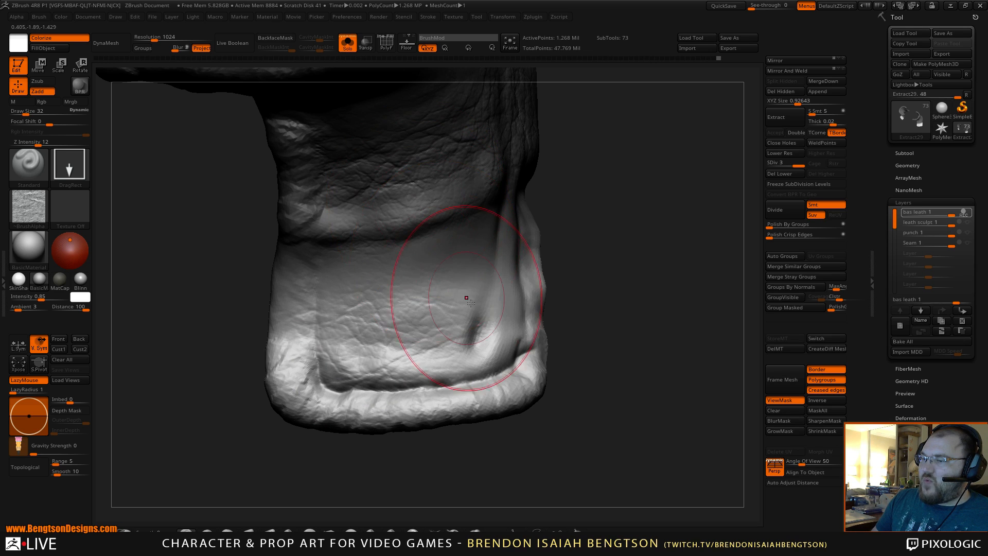
{"action": "left_click_drag", "start_coordinate": [638, 336], "coordinate": [589, 341]}
{"action": "mouse_move", "coordinate": [464, 357]}
{"action": "left_mouse_down"}
{"action": "mouse_move", "coordinate": [501, 176]}
{"action": "mouse_move", "coordinate": [506, 213]}
{"action": "left_mouse_up"}
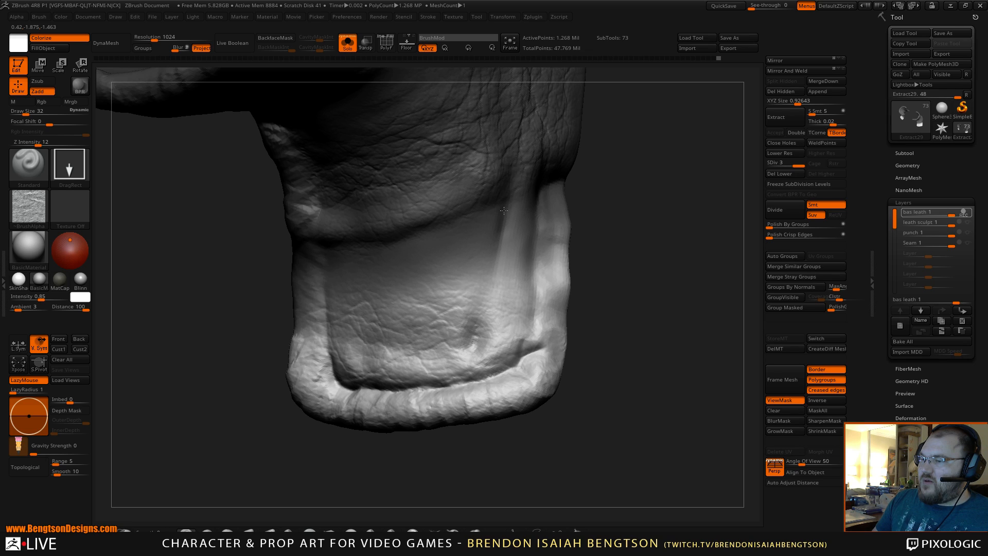
{"action": "left_click_drag", "start_coordinate": [581, 237], "coordinate": [623, 294]}
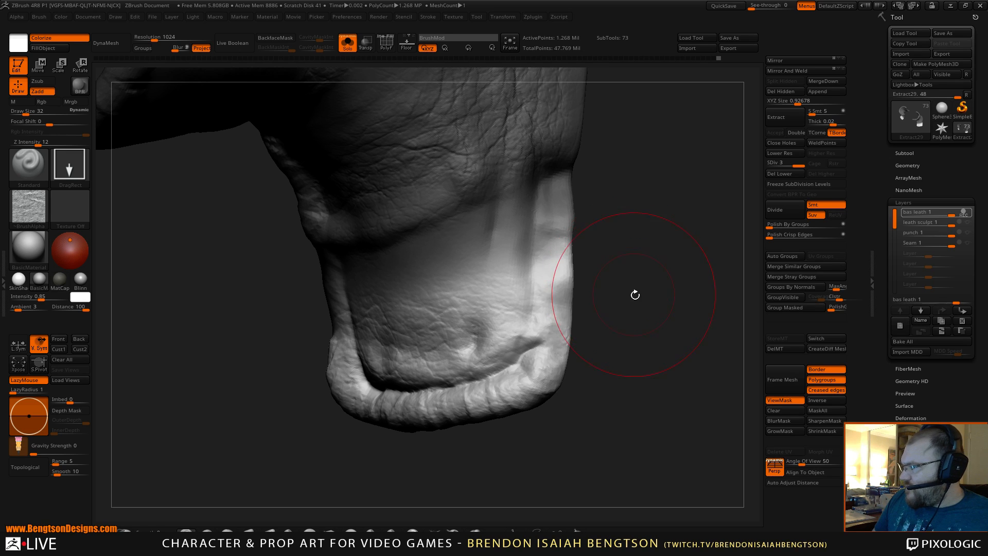
{"action": "mouse_move", "coordinate": [635, 294]}
{"action": "left_mouse_down"}
{"action": "mouse_move", "coordinate": [640, 300]}
{"action": "mouse_move", "coordinate": [604, 288]}
{"action": "mouse_move", "coordinate": [633, 284]}
{"action": "mouse_move", "coordinate": [620, 293]}
{"action": "left_mouse_up"}
Switch to the Morph brush at draw size 19 and erase the leather texture from the flap's underside.
{"action": "key", "text": "space"}
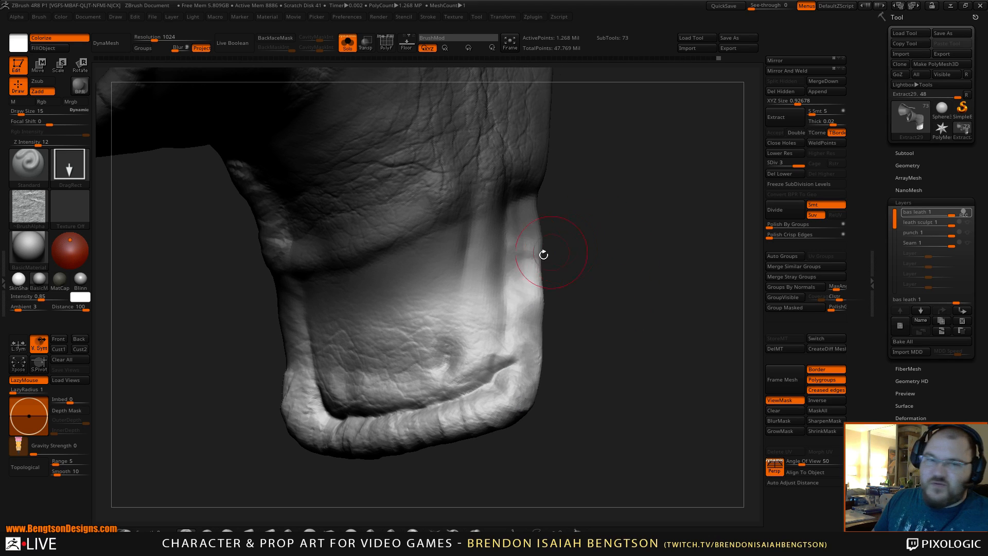
{"action": "left_click_drag", "start_coordinate": [587, 370], "coordinate": [599, 331]}
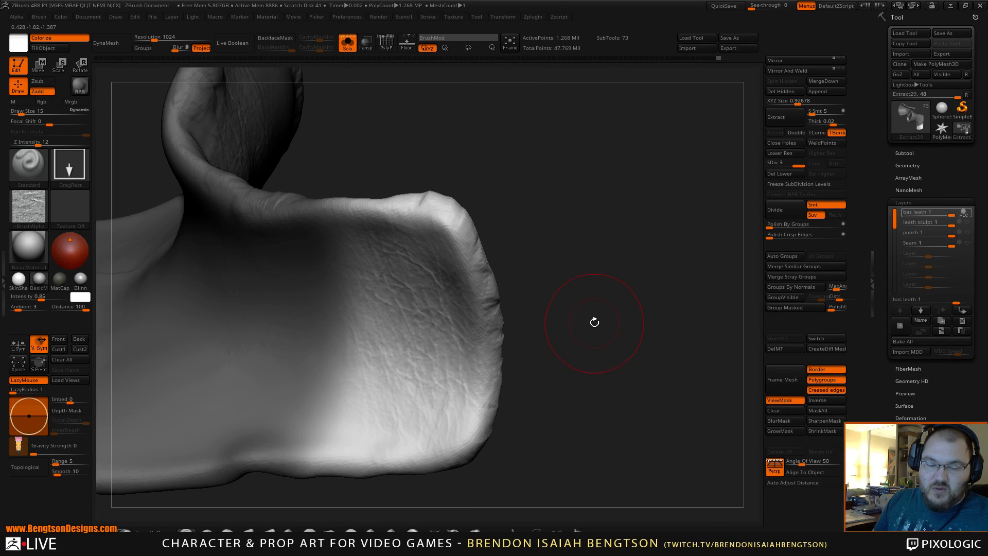
{"action": "key", "text": "b"}
{"action": "key", "text": "m"}
{"action": "key", "text": "o"}
{"action": "key", "text": "space"}
{"action": "left_click_drag", "start_coordinate": [415, 265], "coordinate": [419, 266]}
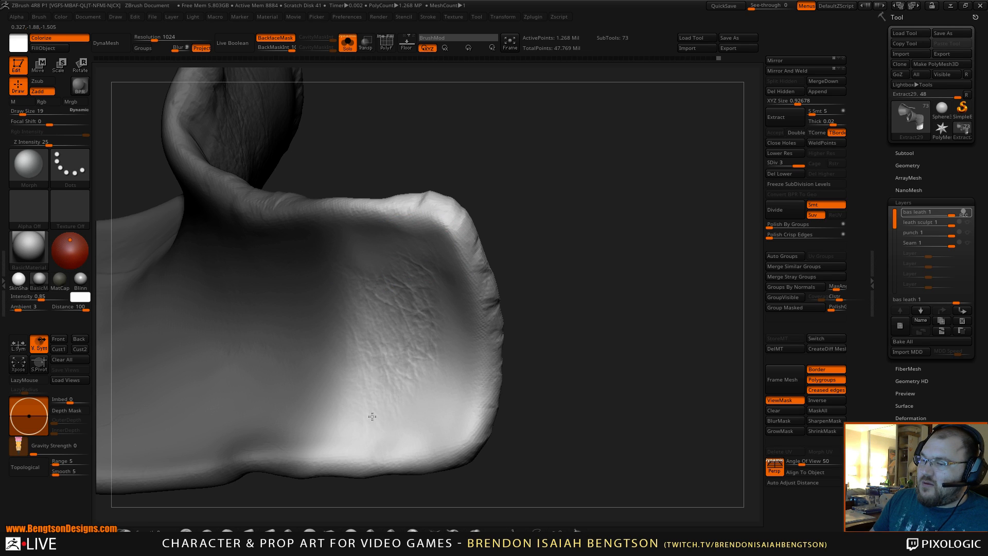
{"action": "mouse_move", "coordinate": [372, 416]}
{"action": "left_mouse_down"}
{"action": "mouse_move", "coordinate": [363, 310]}
{"action": "mouse_move", "coordinate": [398, 325]}
{"action": "mouse_move", "coordinate": [401, 346]}
{"action": "left_mouse_up"}
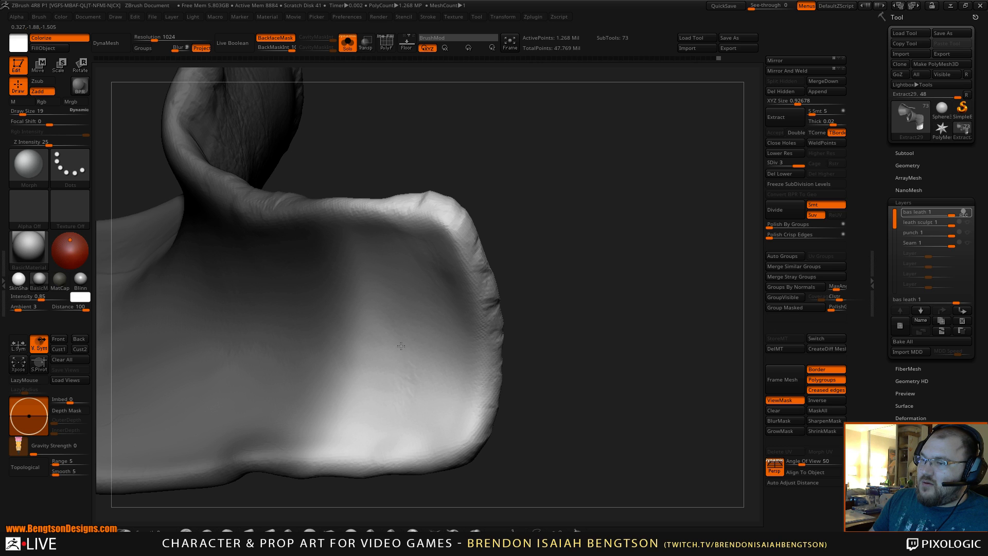
Set the Morph brush's draw size to 17 and clean the leather texture off the flap's front rim.
{"action": "mouse_move", "coordinate": [546, 308]}
{"action": "left_mouse_down"}
{"action": "mouse_move", "coordinate": [554, 286]}
{"action": "mouse_move", "coordinate": [534, 364]}
{"action": "mouse_move", "coordinate": [490, 303]}
{"action": "left_mouse_up"}
{"action": "key", "text": "space"}
{"action": "left_click_drag", "start_coordinate": [551, 258], "coordinate": [545, 383]}
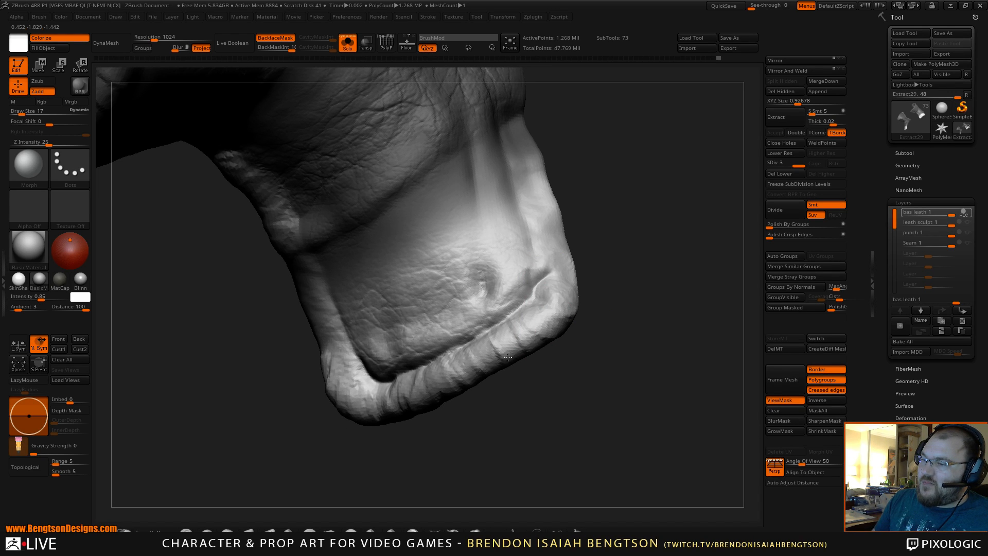
{"action": "mouse_move", "coordinate": [539, 357]}
{"action": "left_mouse_down"}
{"action": "mouse_move", "coordinate": [609, 434]}
{"action": "mouse_move", "coordinate": [637, 306]}
{"action": "mouse_move", "coordinate": [625, 347]}
{"action": "mouse_move", "coordinate": [633, 375]}
{"action": "mouse_move", "coordinate": [640, 344]}
{"action": "mouse_move", "coordinate": [629, 346]}
{"action": "mouse_move", "coordinate": [619, 309]}
{"action": "mouse_move", "coordinate": [635, 294]}
{"action": "left_mouse_up"}
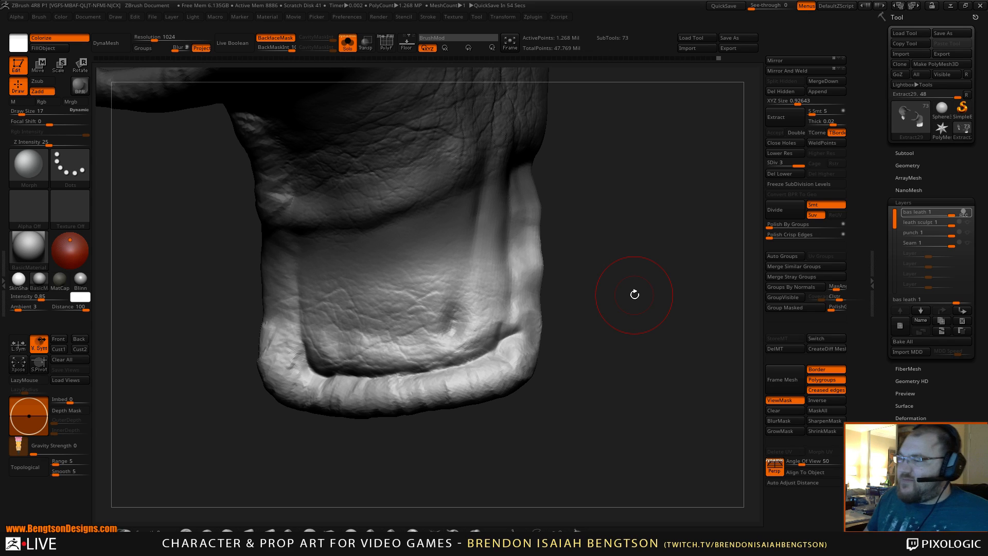
Turn on the visibility of the leath sculpt 1, punch 1 and Seam 1 layers on the foot flap.
{"action": "left_click_drag", "start_coordinate": [652, 263], "coordinate": [645, 306]}
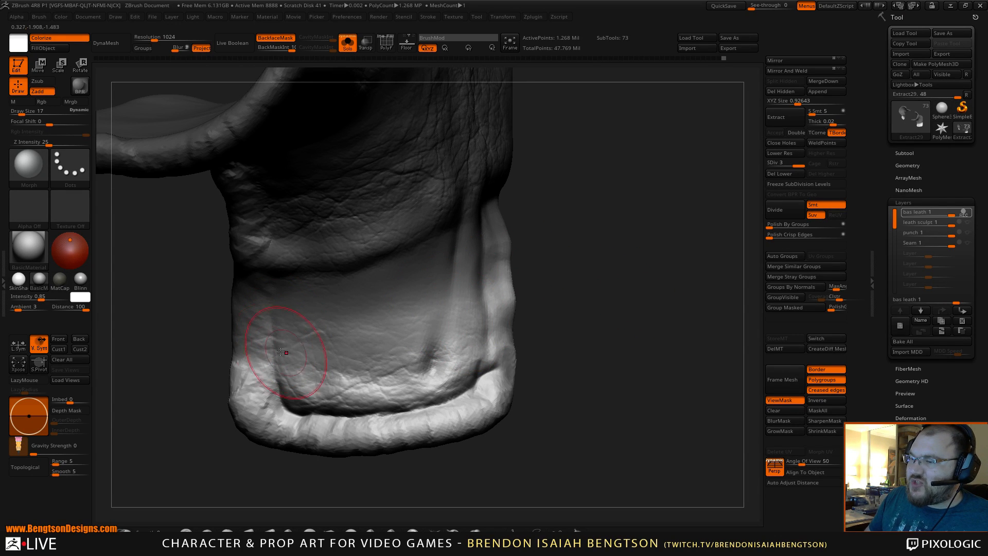
{"action": "left_click_drag", "start_coordinate": [646, 302], "coordinate": [641, 321]}
{"action": "left_click", "coordinate": [968, 222]}
{"action": "left_click", "coordinate": [967, 233]}
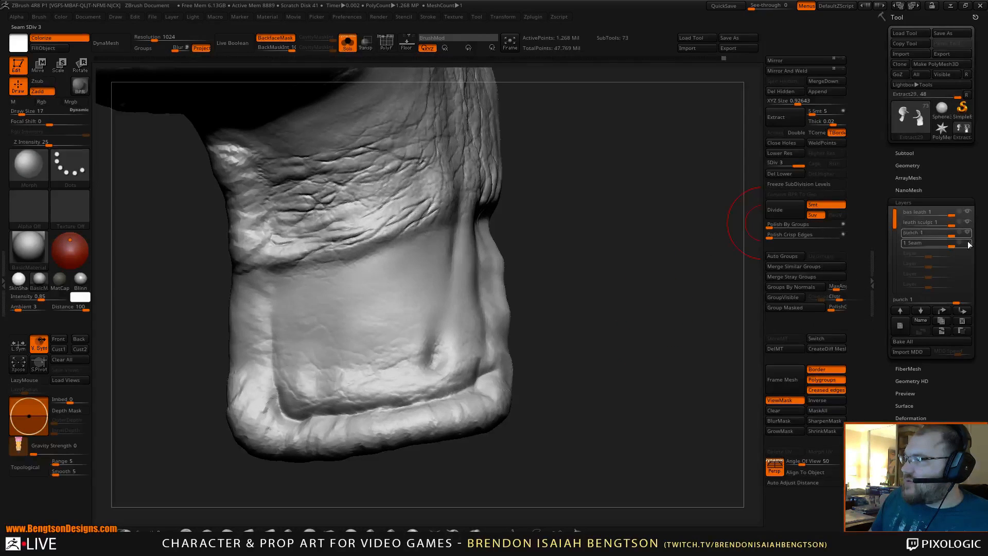
{"action": "left_click", "coordinate": [968, 244]}
{"action": "mouse_move", "coordinate": [638, 390]}
{"action": "left_mouse_down"}
{"action": "mouse_move", "coordinate": [648, 412]}
{"action": "mouse_move", "coordinate": [606, 408]}
{"action": "mouse_move", "coordinate": [671, 353]}
{"action": "left_mouse_up"}
Set the leath sculpt 1 layer to record and switch to the Orb_Cracks brush with draw size 3.
{"action": "left_click", "coordinate": [936, 227]}
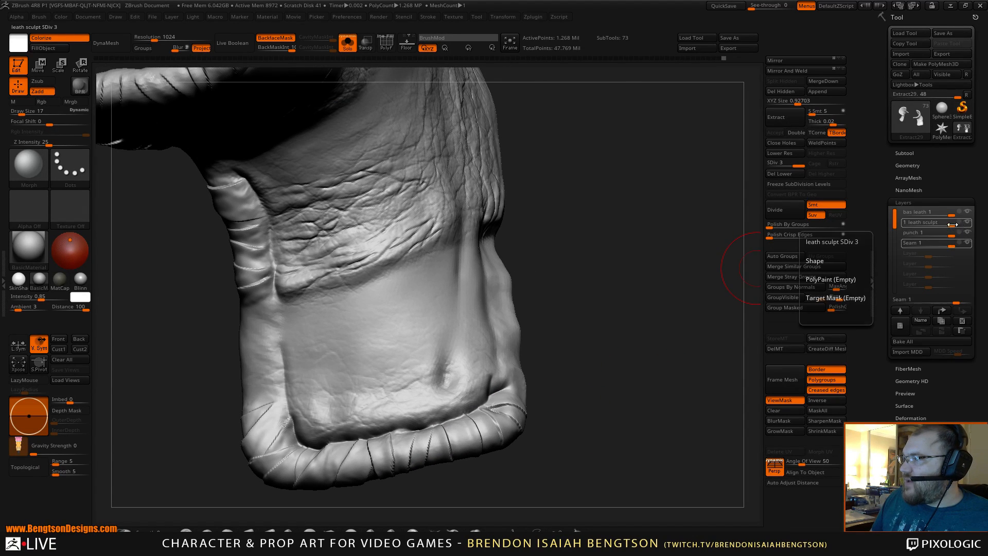
{"action": "key", "text": "space"}
{"action": "left_click_drag", "start_coordinate": [537, 315], "coordinate": [533, 315]}
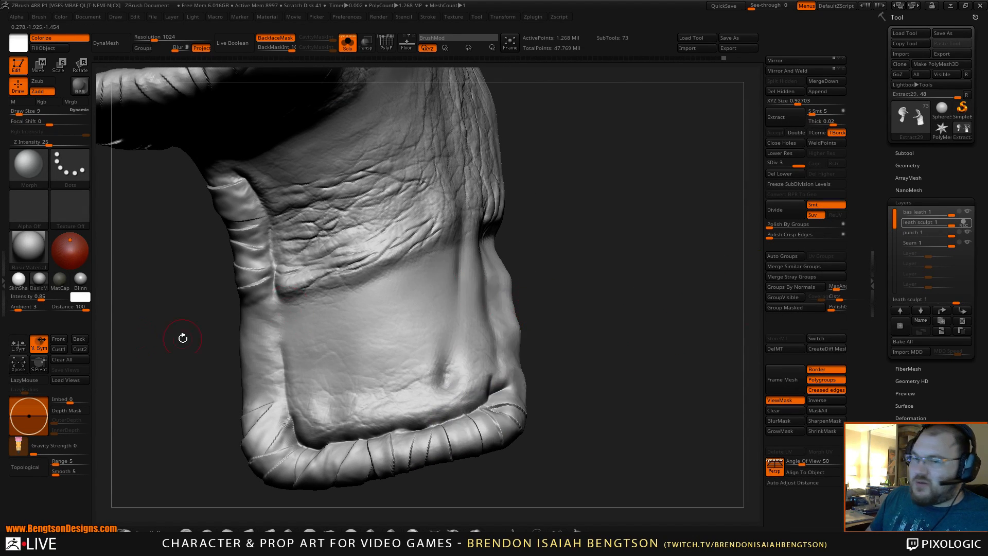
{"action": "left_click", "coordinate": [2, 297]}
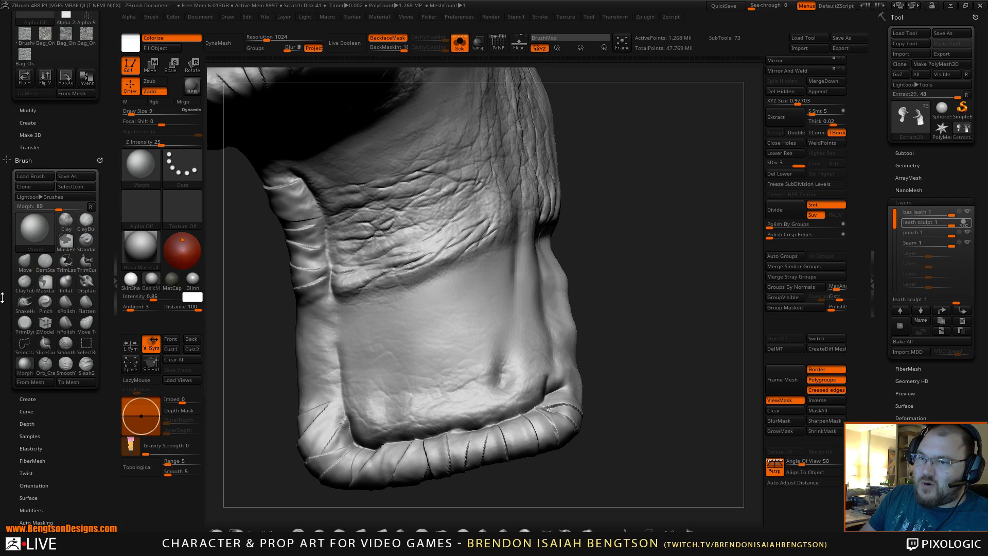
{"action": "left_click", "coordinate": [45, 365]}
{"action": "left_click", "coordinate": [116, 288]}
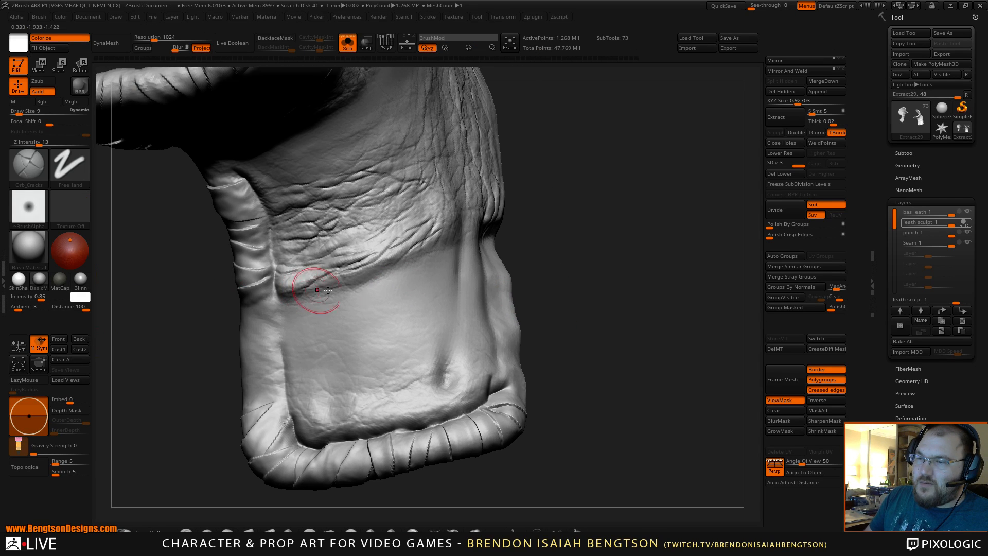
{"action": "key", "text": "space"}
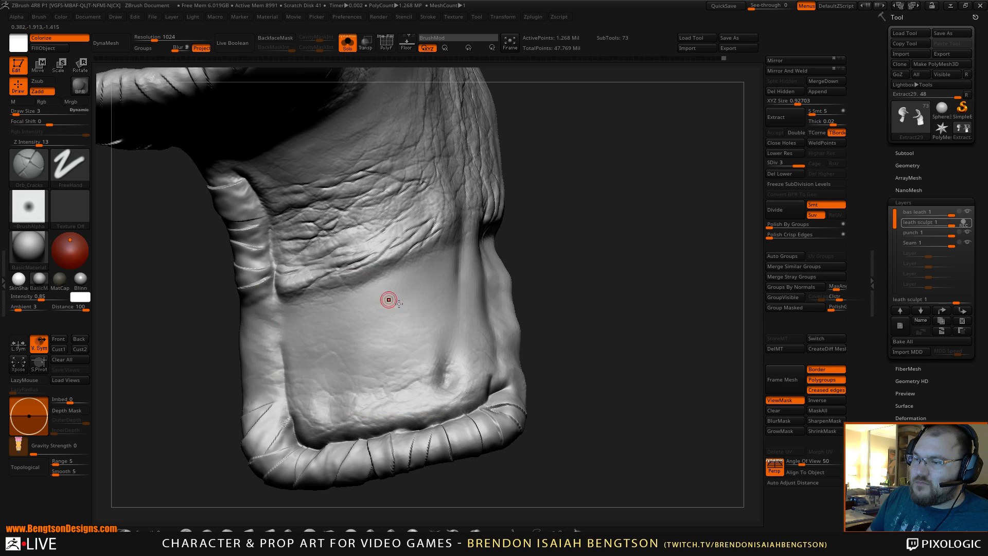
Carve fine leather cracks into the lower front corner of the flap's central panel with the Orb_Cracks brush.
{"action": "mouse_move", "coordinate": [554, 338]}
{"action": "left_mouse_down"}
{"action": "mouse_move", "coordinate": [609, 349]}
{"action": "mouse_move", "coordinate": [623, 300]}
{"action": "mouse_move", "coordinate": [611, 293]}
{"action": "mouse_move", "coordinate": [626, 395]}
{"action": "mouse_move", "coordinate": [597, 366]}
{"action": "mouse_move", "coordinate": [566, 360]}
{"action": "left_mouse_up"}
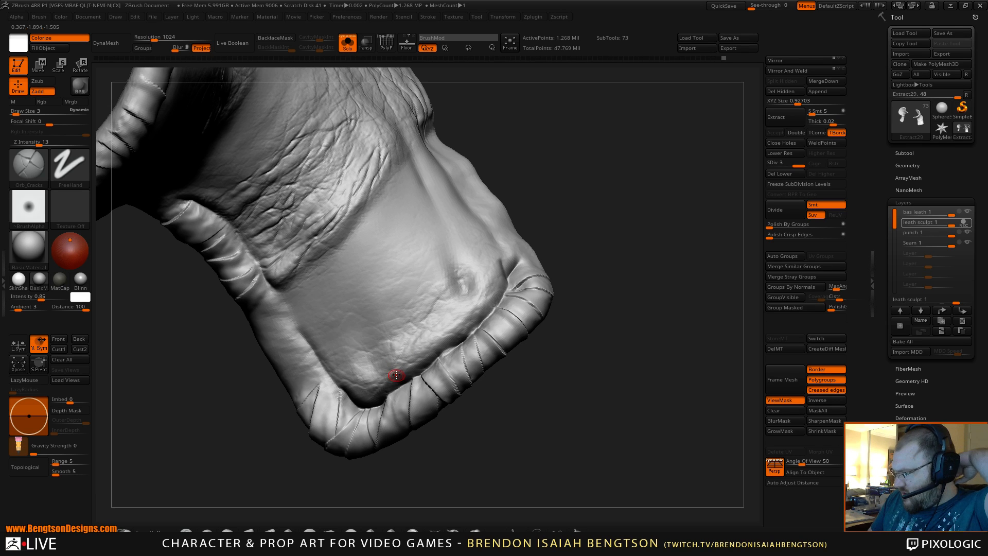
{"action": "left_click_drag", "start_coordinate": [466, 450], "coordinate": [474, 453]}
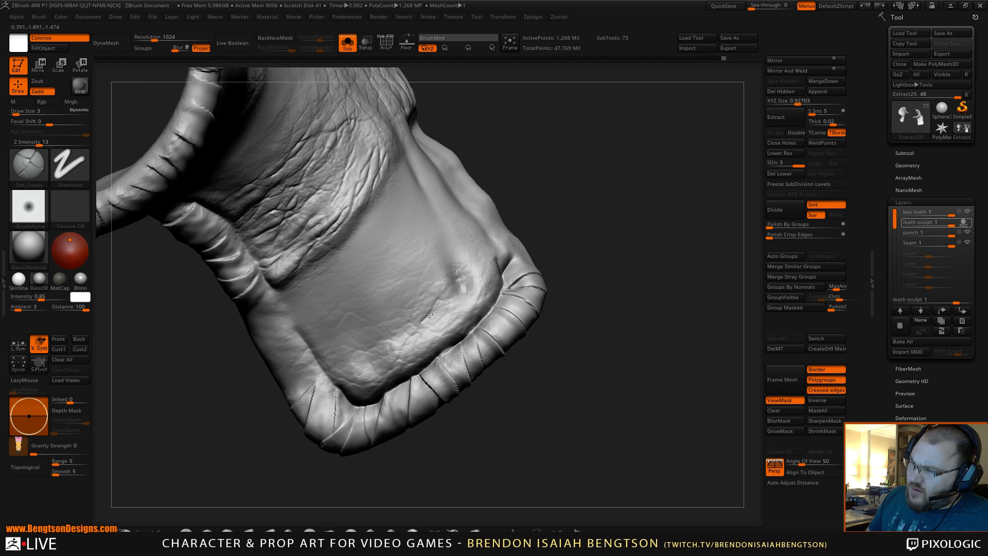
{"action": "left_click_drag", "start_coordinate": [433, 309], "coordinate": [451, 283]}
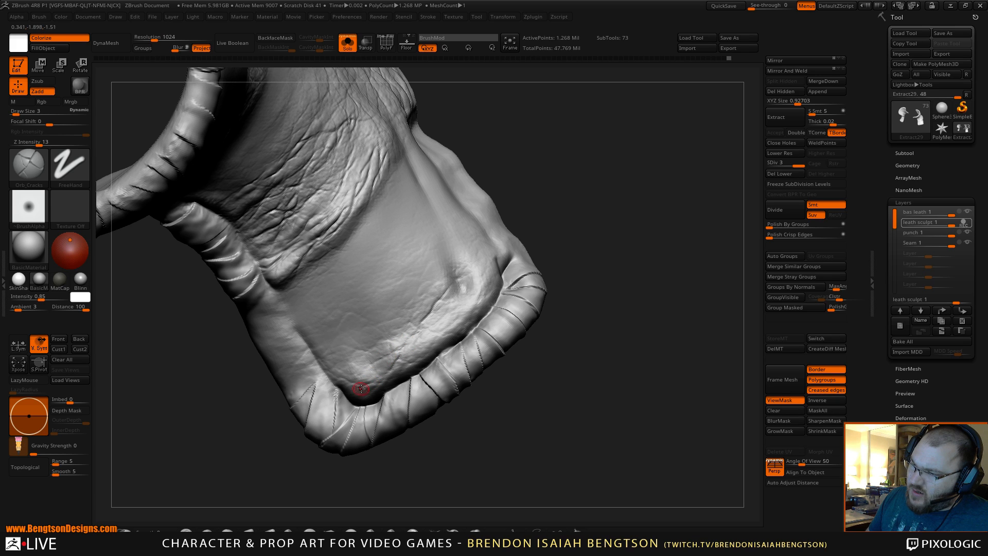
{"action": "left_click_drag", "start_coordinate": [523, 438], "coordinate": [440, 410]}
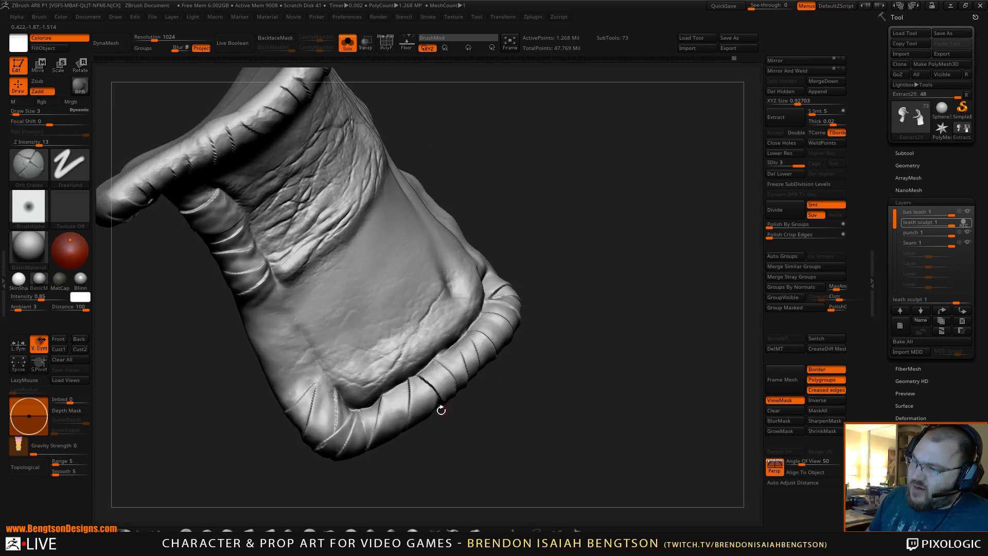
{"action": "left_click_drag", "start_coordinate": [438, 458], "coordinate": [384, 398]}
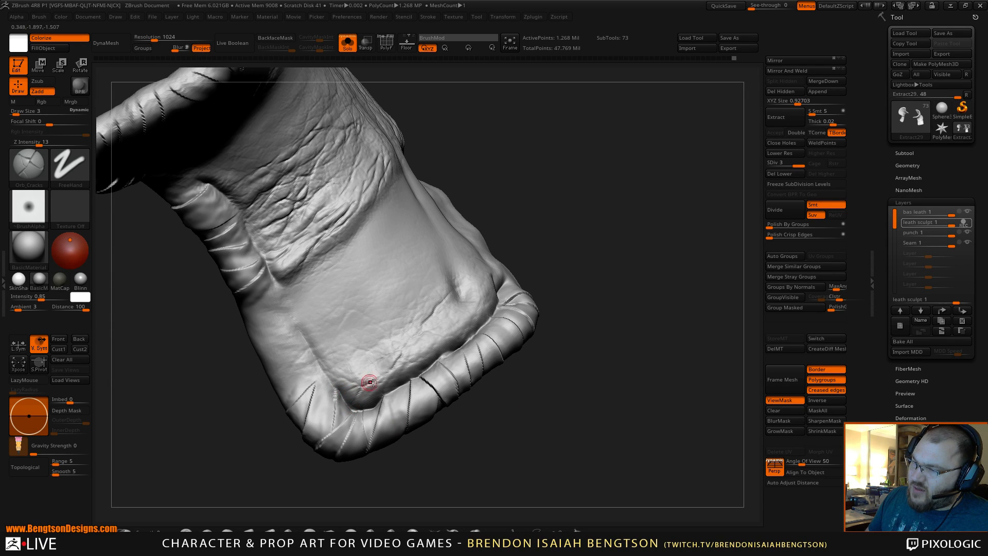
{"action": "mouse_move", "coordinate": [534, 415]}
{"action": "left_mouse_down"}
{"action": "mouse_move", "coordinate": [546, 441]}
{"action": "mouse_move", "coordinate": [544, 428]}
{"action": "left_mouse_up"}
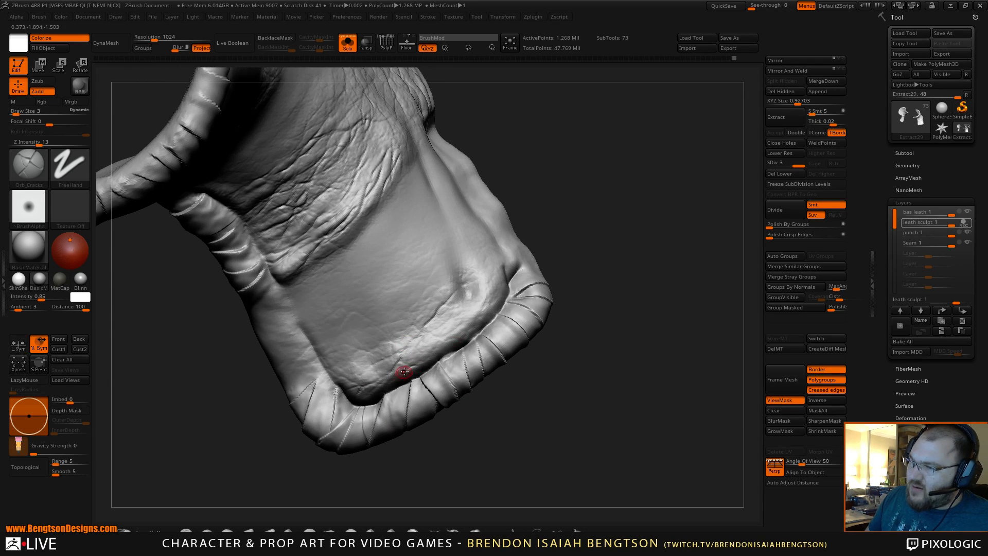
{"action": "mouse_move", "coordinate": [504, 382]}
{"action": "left_mouse_down"}
{"action": "mouse_move", "coordinate": [509, 361]}
{"action": "mouse_move", "coordinate": [452, 338]}
{"action": "left_mouse_up"}
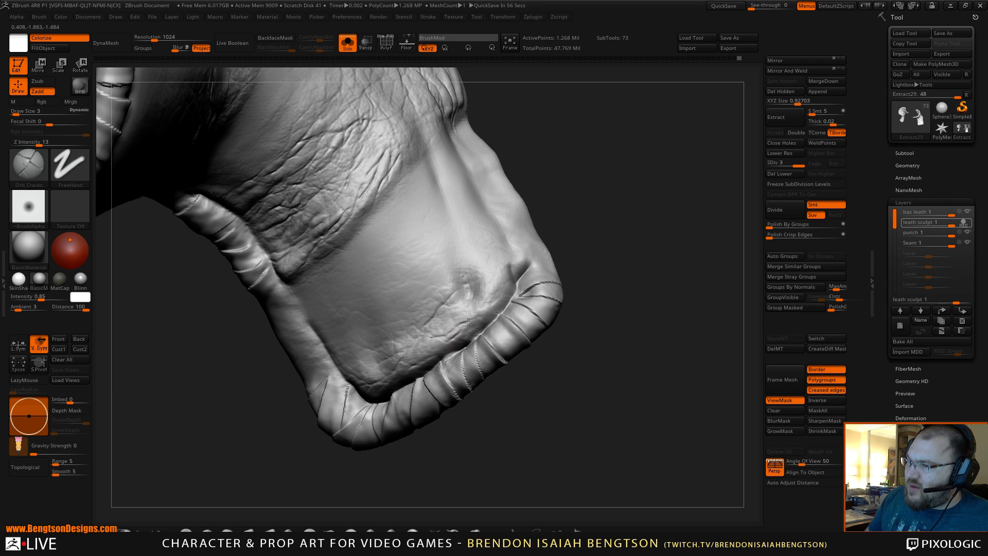
Extend the leather cracks along the panel's lower edge, just above the wrapped rim.
{"action": "mouse_move", "coordinate": [531, 400]}
{"action": "left_mouse_down"}
{"action": "mouse_move", "coordinate": [554, 436]}
{"action": "mouse_move", "coordinate": [569, 383]}
{"action": "mouse_move", "coordinate": [560, 459]}
{"action": "mouse_move", "coordinate": [525, 392]}
{"action": "mouse_move", "coordinate": [467, 444]}
{"action": "mouse_move", "coordinate": [457, 405]}
{"action": "left_mouse_up"}
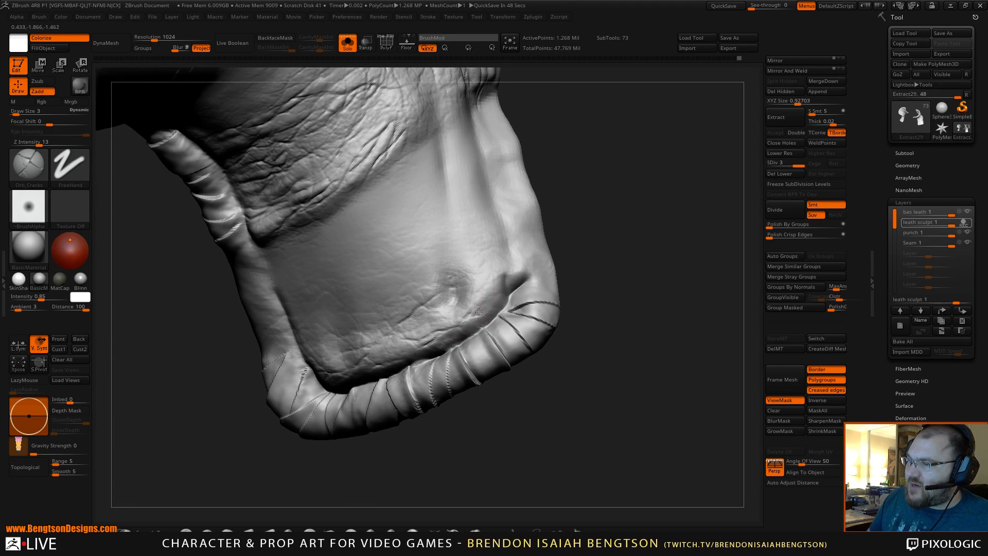
{"action": "mouse_move", "coordinate": [490, 443]}
{"action": "left_mouse_down"}
{"action": "mouse_move", "coordinate": [474, 423]}
{"action": "mouse_move", "coordinate": [453, 432]}
{"action": "left_mouse_up"}
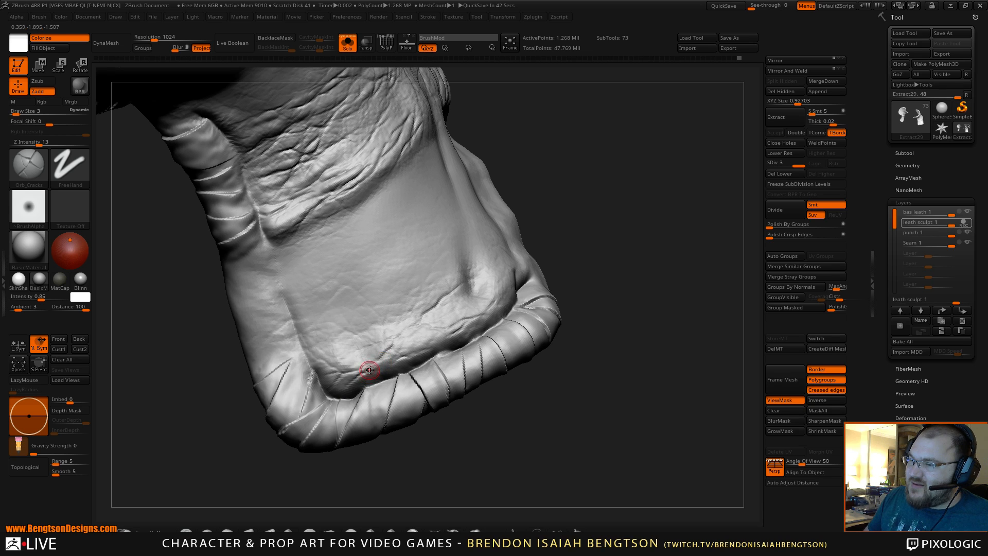
{"action": "left_click_drag", "start_coordinate": [465, 448], "coordinate": [436, 363]}
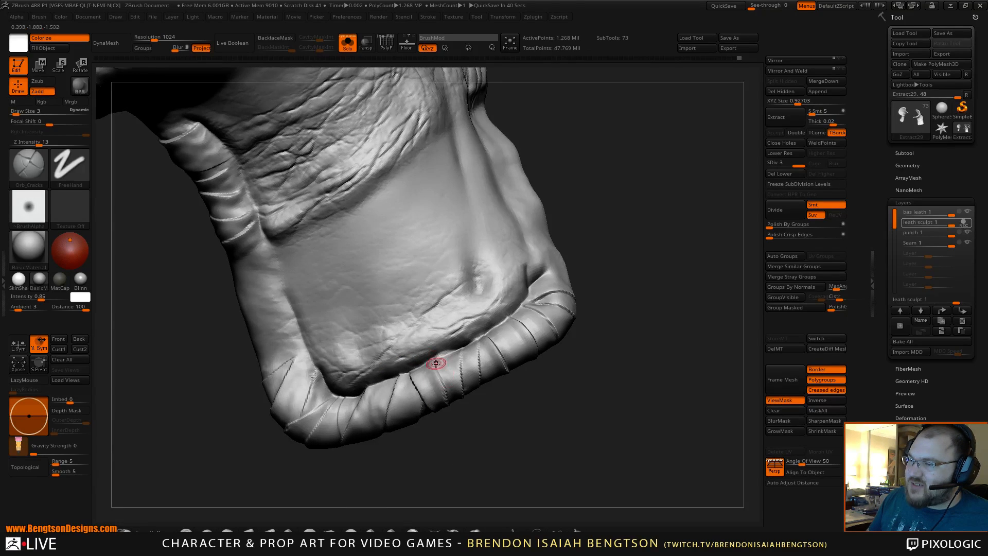
{"action": "left_click_drag", "start_coordinate": [440, 472], "coordinate": [421, 397]}
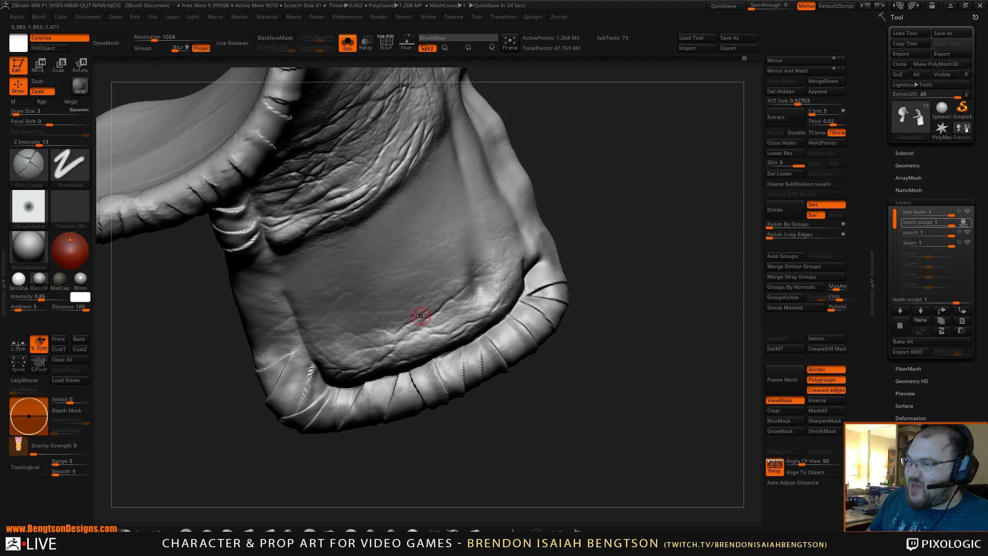
{"action": "left_click_drag", "start_coordinate": [446, 417], "coordinate": [594, 499]}
{"action": "left_click_drag", "start_coordinate": [595, 335], "coordinate": [555, 251]}
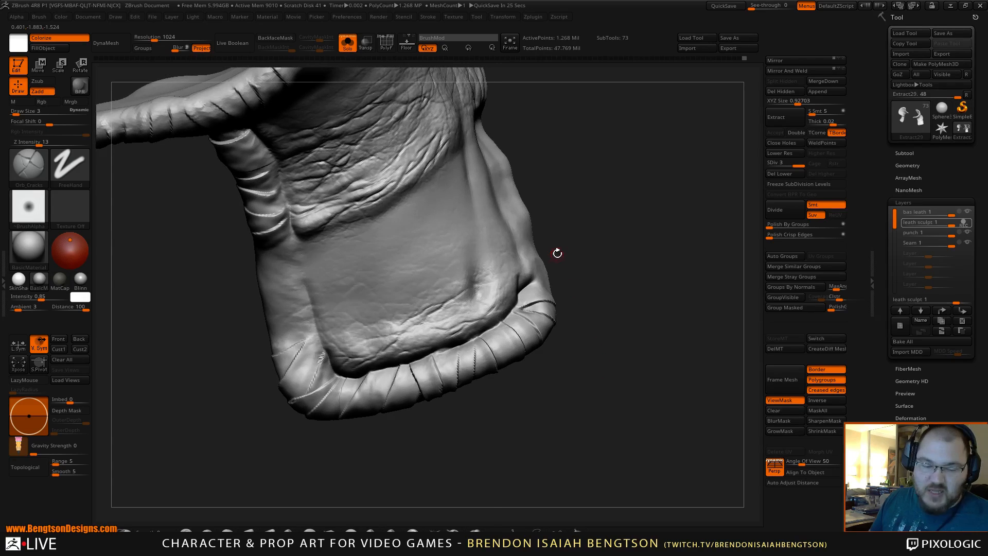
Add more cracks toward the panel's far lower corner, around the raised bump.
{"action": "key", "text": "ctrl+shift+s"}
{"action": "left_click_drag", "start_coordinate": [654, 258], "coordinate": [661, 315]}
{"action": "key", "text": "ctrl+shift+s"}
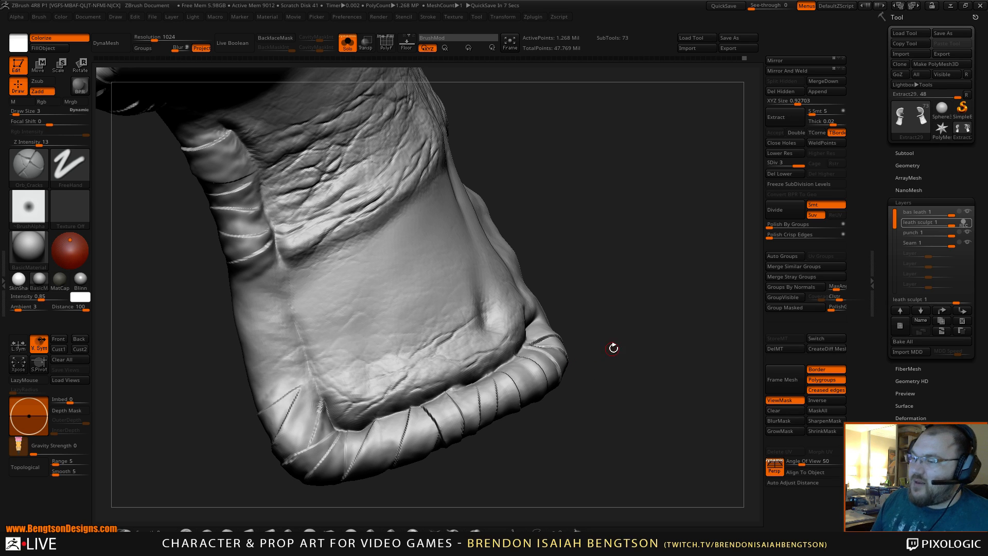
{"action": "mouse_move", "coordinate": [614, 347]}
{"action": "left_mouse_down"}
{"action": "mouse_move", "coordinate": [645, 349]}
{"action": "mouse_move", "coordinate": [624, 353]}
{"action": "left_mouse_up"}
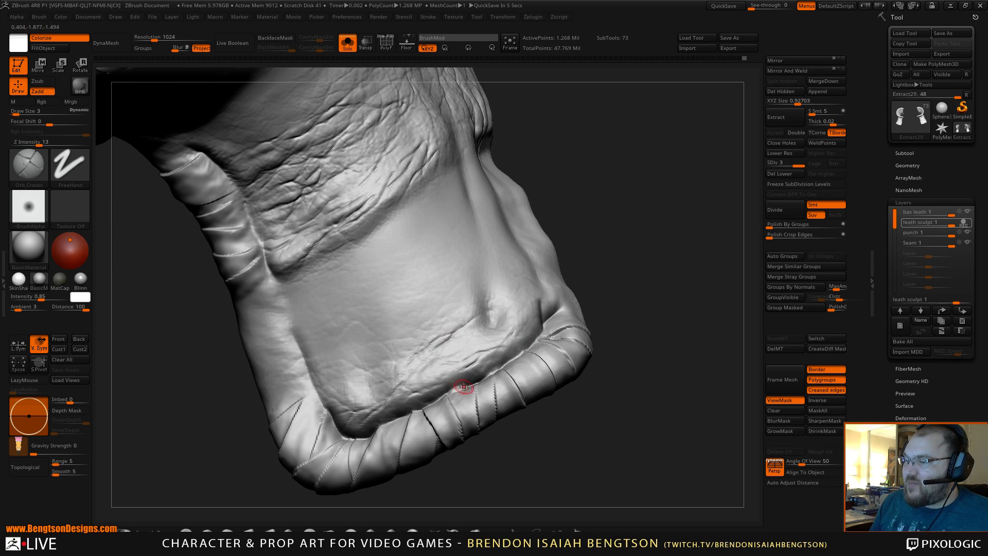
{"action": "right_click_drag", "start_coordinate": [463, 414], "coordinate": [507, 342]}
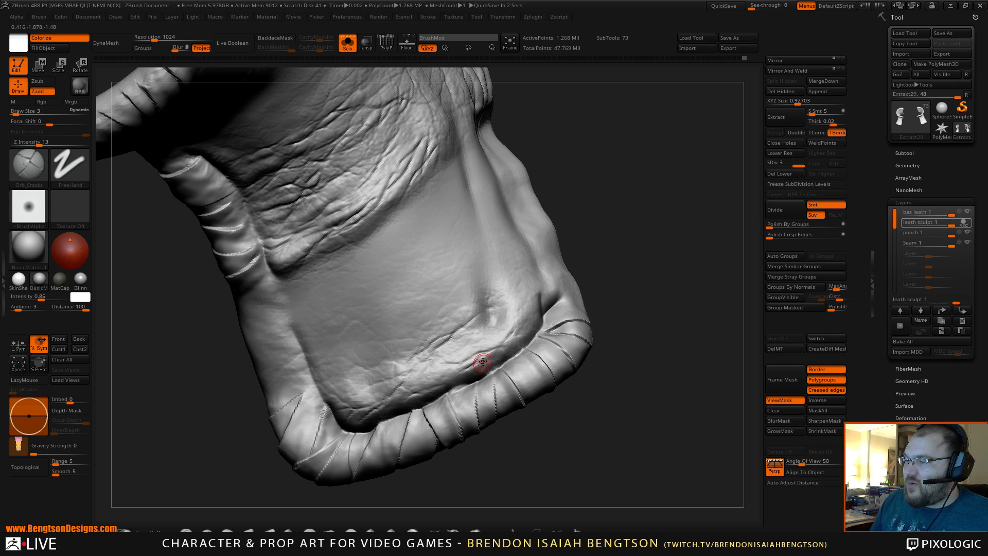
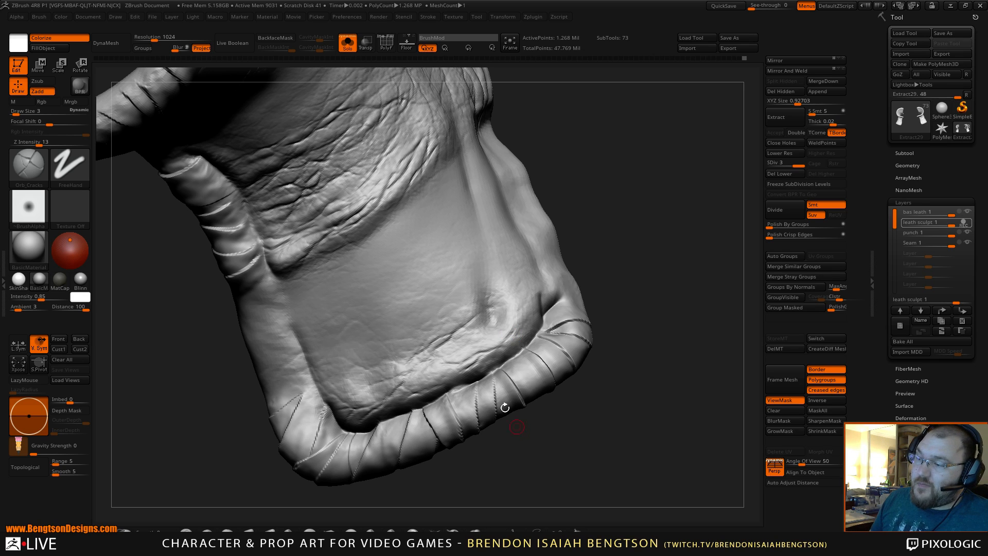
{"action": "mouse_move", "coordinate": [595, 448]}
{"action": "left_mouse_down"}
{"action": "mouse_move", "coordinate": [586, 456]}
{"action": "mouse_move", "coordinate": [591, 438]}
{"action": "left_mouse_up"}
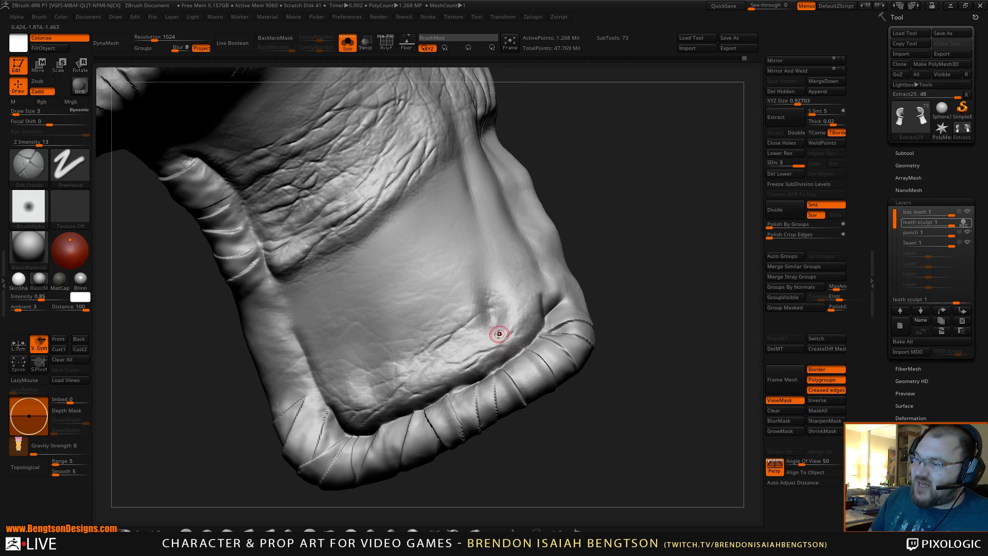
{"action": "mouse_move", "coordinate": [490, 325]}
{"action": "left_mouse_down"}
{"action": "mouse_move", "coordinate": [459, 356]}
{"action": "mouse_move", "coordinate": [490, 330]}
{"action": "left_mouse_up"}
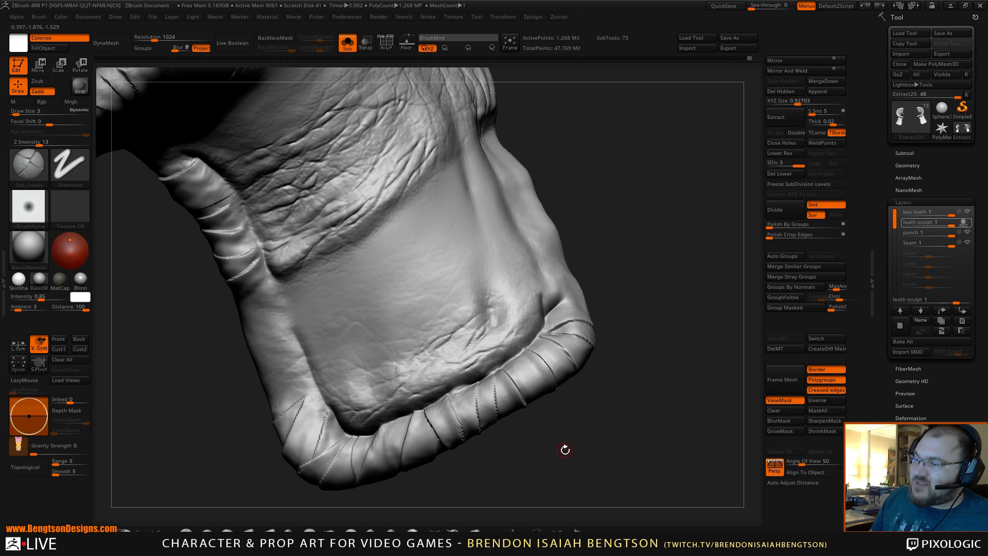
{"action": "left_click_drag", "start_coordinate": [565, 448], "coordinate": [467, 392]}
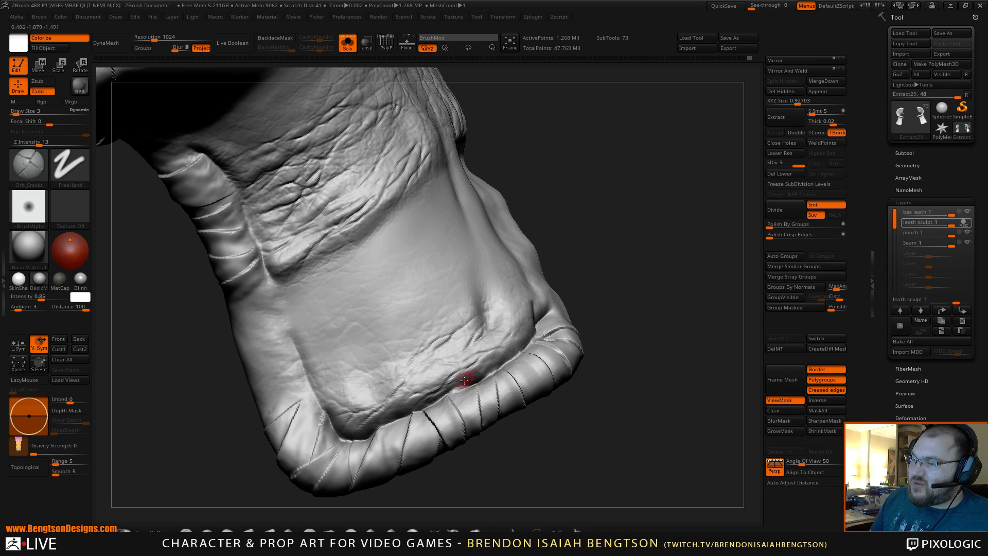
{"action": "left_click_drag", "start_coordinate": [541, 445], "coordinate": [500, 393]}
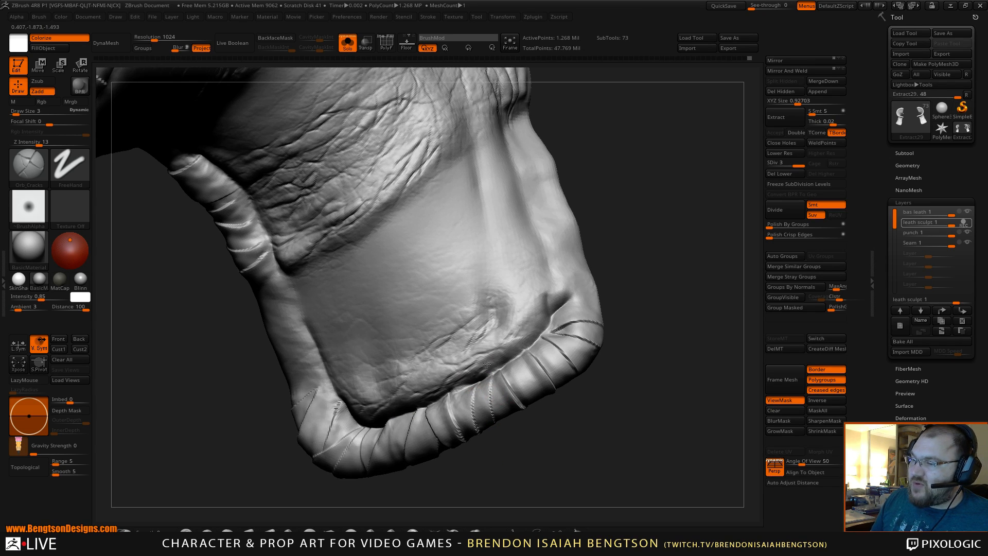
Set the punch 1 layer to record and puff up the creases along the panel's lower edge with the Inflat brush at Z intensity 10.
{"action": "mouse_move", "coordinate": [468, 456]}
{"action": "left_mouse_down"}
{"action": "mouse_move", "coordinate": [481, 463]}
{"action": "mouse_move", "coordinate": [495, 279]}
{"action": "mouse_move", "coordinate": [608, 396]}
{"action": "mouse_move", "coordinate": [584, 335]}
{"action": "mouse_move", "coordinate": [604, 397]}
{"action": "mouse_move", "coordinate": [588, 445]}
{"action": "mouse_move", "coordinate": [607, 411]}
{"action": "mouse_move", "coordinate": [618, 406]}
{"action": "mouse_move", "coordinate": [628, 443]}
{"action": "mouse_move", "coordinate": [639, 419]}
{"action": "mouse_move", "coordinate": [610, 448]}
{"action": "mouse_move", "coordinate": [593, 432]}
{"action": "mouse_move", "coordinate": [604, 425]}
{"action": "left_mouse_up"}
{"action": "left_click", "coordinate": [916, 232]}
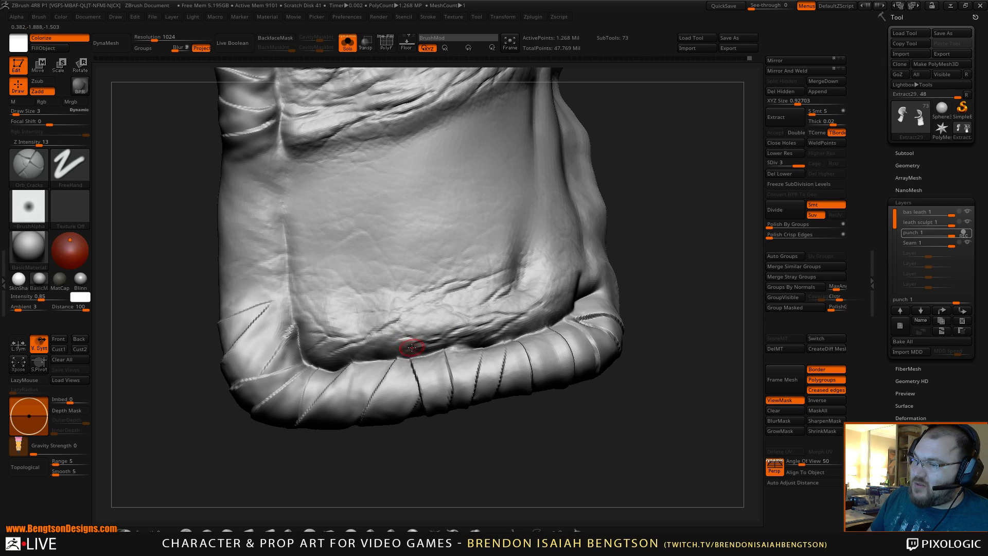
{"action": "key", "text": "ctrl"}
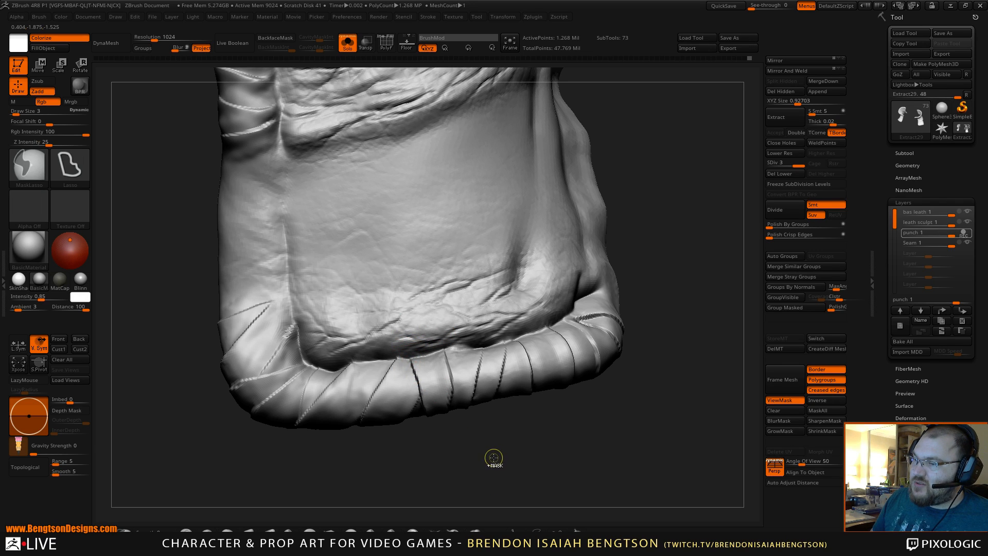
{"action": "left_click", "coordinate": [474, 535]}
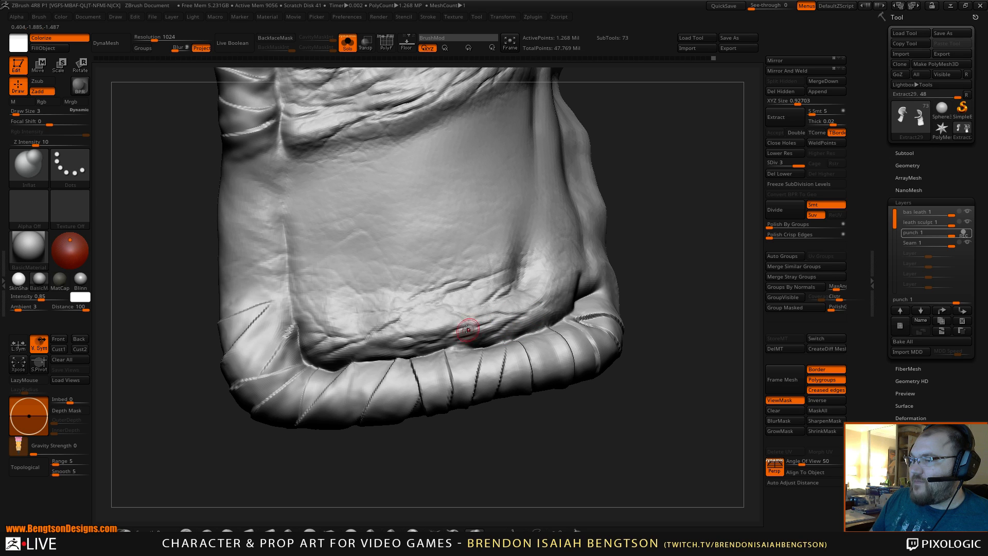
{"action": "mouse_move", "coordinate": [610, 422]}
{"action": "left_mouse_down", "text": "alt"}
{"action": "mouse_move", "coordinate": [545, 426]}
{"action": "mouse_move", "coordinate": [611, 342]}
{"action": "mouse_move", "coordinate": [613, 401]}
{"action": "mouse_move", "coordinate": [595, 450]}
{"action": "mouse_move", "coordinate": [591, 442]}
{"action": "left_mouse_up", "text": "alt"}
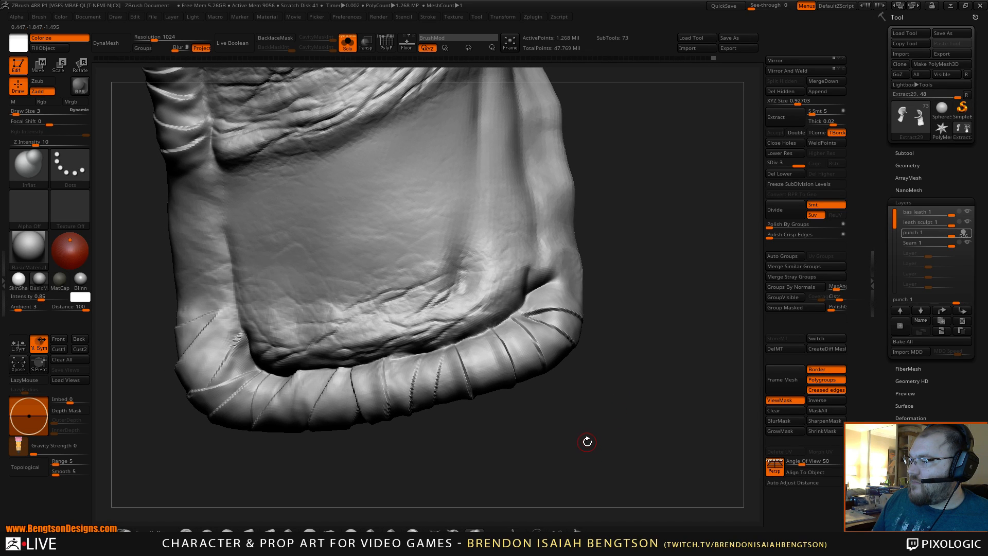
{"action": "left_click_drag", "start_coordinate": [589, 443], "coordinate": [571, 452], "text": "alt"}
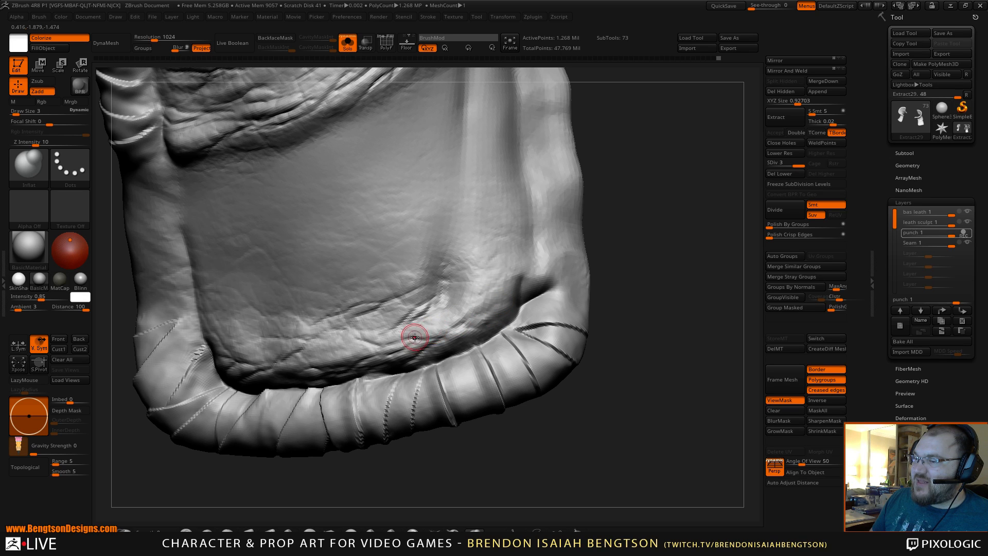
Turn off Solo to show the full character and examine both boots from several sides.
{"action": "left_click_drag", "start_coordinate": [513, 472], "coordinate": [594, 304], "text": "alt"}
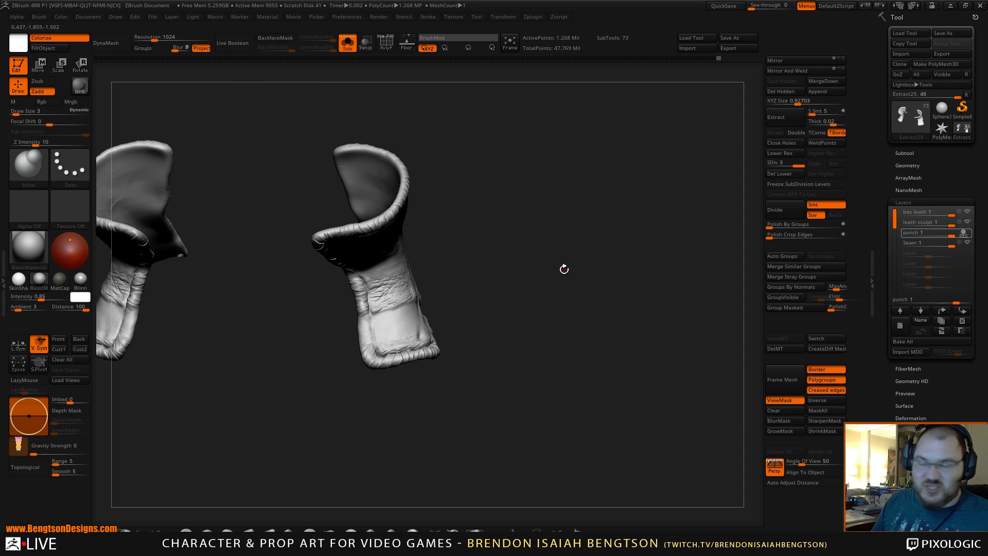
{"action": "key", "text": "shift+s"}
{"action": "left_click_drag", "start_coordinate": [588, 369], "coordinate": [610, 303]}
{"action": "mouse_move", "coordinate": [617, 382]}
{"action": "left_mouse_down"}
{"action": "mouse_move", "coordinate": [552, 360]}
{"action": "mouse_move", "coordinate": [618, 302]}
{"action": "mouse_move", "coordinate": [605, 383]}
{"action": "mouse_move", "coordinate": [630, 351]}
{"action": "mouse_move", "coordinate": [593, 363]}
{"action": "mouse_move", "coordinate": [575, 399]}
{"action": "left_mouse_up"}
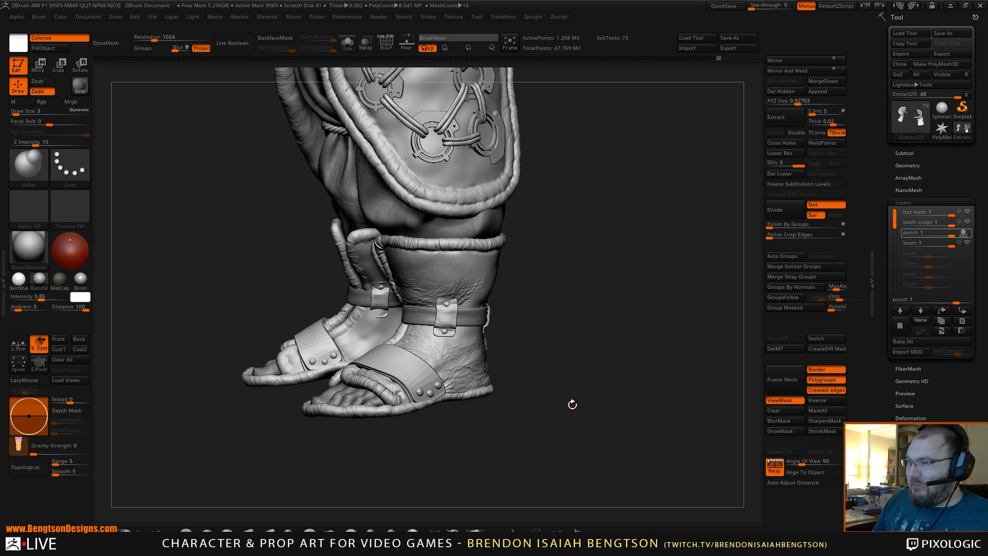
{"action": "mouse_move", "coordinate": [568, 415]}
{"action": "left_mouse_down"}
{"action": "mouse_move", "coordinate": [568, 425]}
{"action": "mouse_move", "coordinate": [634, 285]}
{"action": "mouse_move", "coordinate": [647, 342]}
{"action": "mouse_move", "coordinate": [591, 399]}
{"action": "mouse_move", "coordinate": [646, 236]}
{"action": "left_mouse_up"}
{"action": "mouse_move", "coordinate": [623, 331]}
{"action": "left_mouse_down"}
{"action": "mouse_move", "coordinate": [593, 379]}
{"action": "mouse_move", "coordinate": [613, 376]}
{"action": "mouse_move", "coordinate": [565, 435]}
{"action": "mouse_move", "coordinate": [523, 439]}
{"action": "mouse_move", "coordinate": [587, 442]}
{"action": "mouse_move", "coordinate": [606, 410]}
{"action": "mouse_move", "coordinate": [565, 377]}
{"action": "mouse_move", "coordinate": [622, 375]}
{"action": "mouse_move", "coordinate": [630, 357]}
{"action": "mouse_move", "coordinate": [611, 357]}
{"action": "mouse_move", "coordinate": [536, 242]}
{"action": "left_mouse_up"}
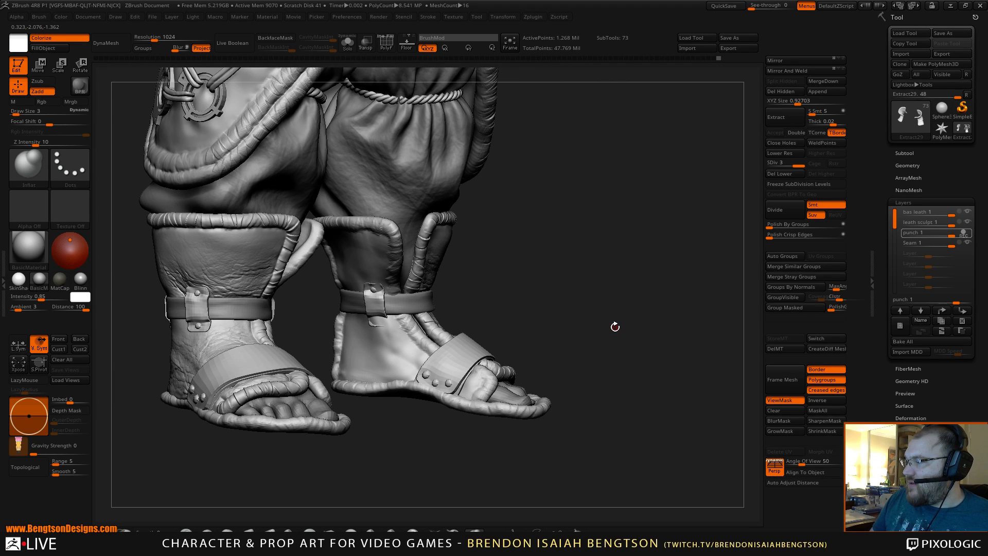
Select the strap over the toes and subdivide it to level 4, using Smt off for level 3 and on for level 4.
{"action": "mouse_move", "coordinate": [615, 327]}
{"action": "left_mouse_down"}
{"action": "mouse_move", "coordinate": [604, 322]}
{"action": "mouse_move", "coordinate": [623, 308]}
{"action": "mouse_move", "coordinate": [609, 311]}
{"action": "mouse_move", "coordinate": [618, 294]}
{"action": "mouse_move", "coordinate": [617, 315]}
{"action": "mouse_move", "coordinate": [605, 278]}
{"action": "left_mouse_up"}
{"action": "left_click", "coordinate": [432, 347], "text": "alt"}
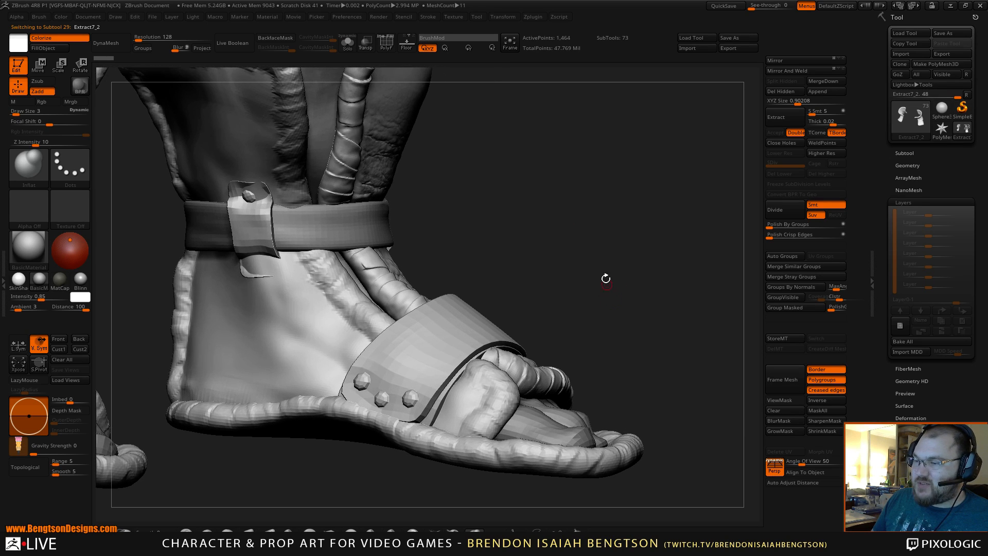
{"action": "left_click", "coordinate": [784, 214]}
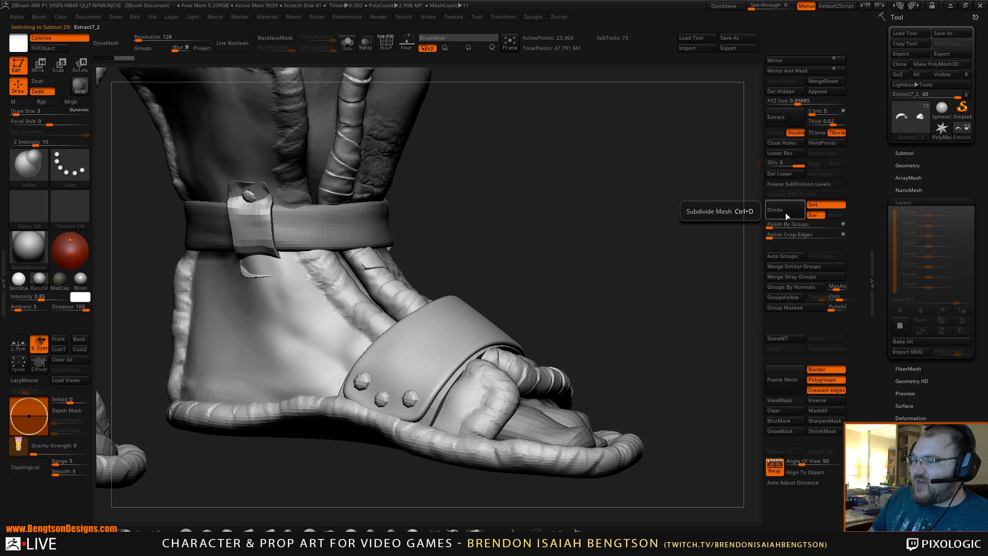
{"action": "key", "text": "ctrl+d"}
{"action": "left_click", "coordinate": [826, 204]}
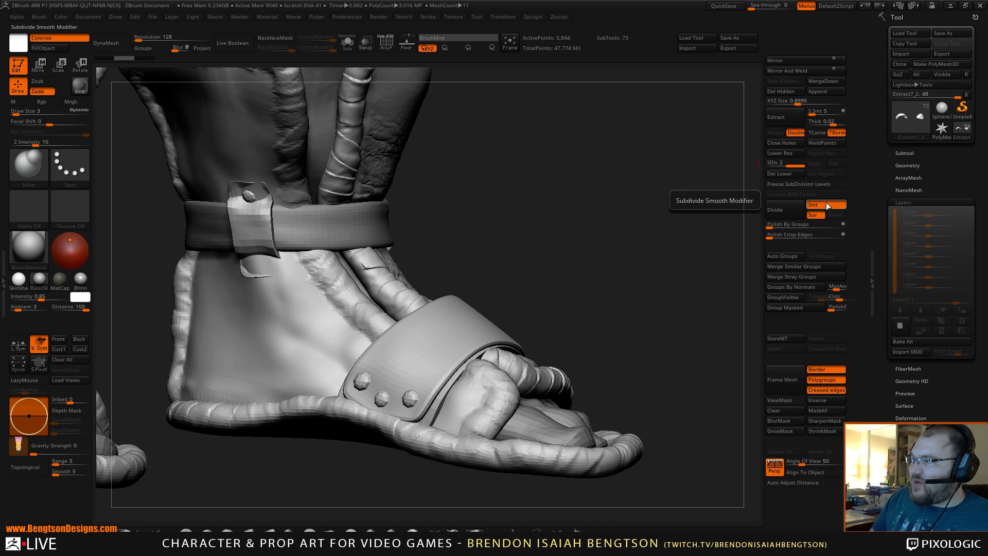
{"action": "left_click", "coordinate": [790, 215]}
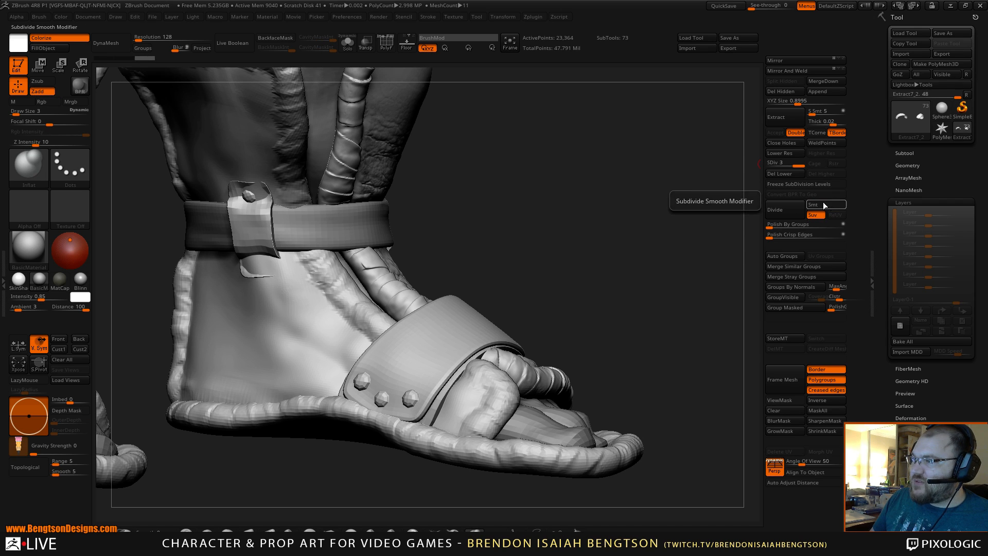
{"action": "left_click", "coordinate": [825, 204]}
{"action": "left_click", "coordinate": [785, 209]}
{"action": "left_click_drag", "start_coordinate": [640, 310], "coordinate": [703, 233]}
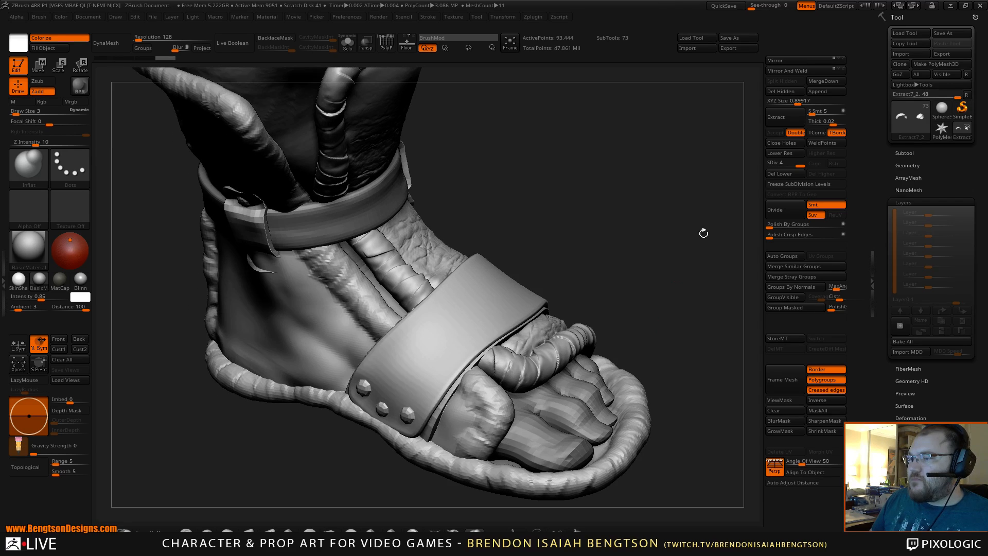
Subdivide the toe strap up to level 6, checking its polygon count in the subtool list after each division.
{"action": "left_click", "coordinate": [906, 153]}
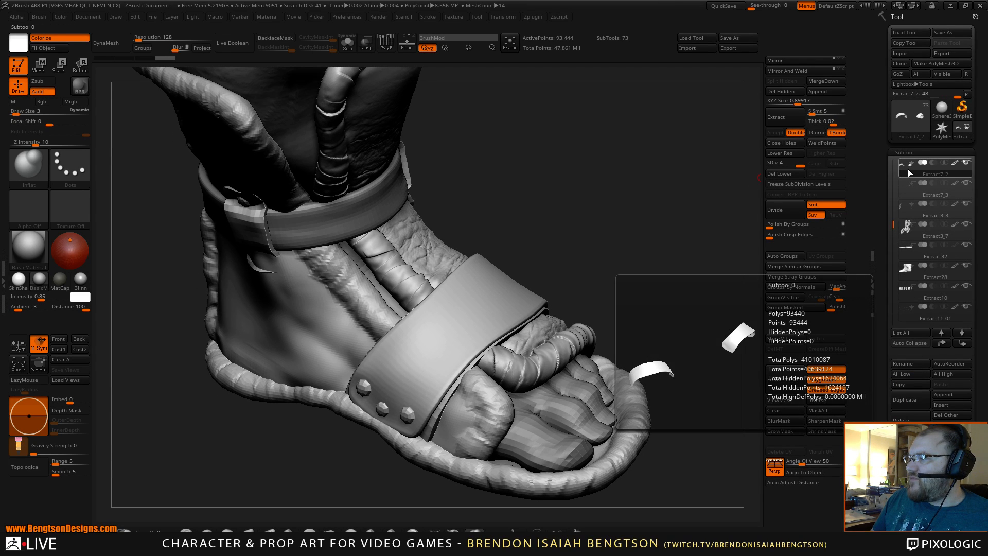
{"action": "left_click", "coordinate": [784, 210]}
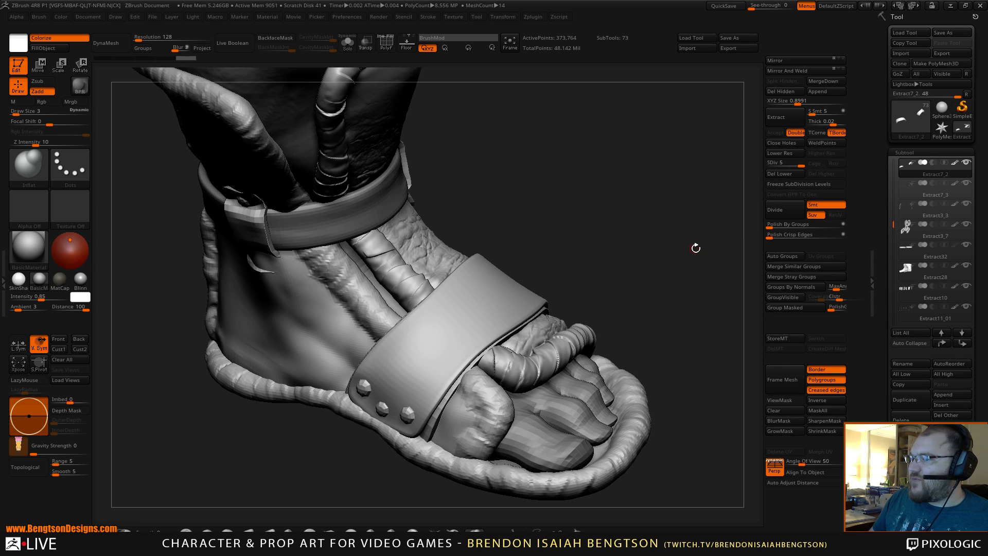
{"action": "left_click_drag", "start_coordinate": [695, 248], "coordinate": [697, 247]}
{"action": "left_click_drag", "start_coordinate": [633, 280], "coordinate": [612, 271]}
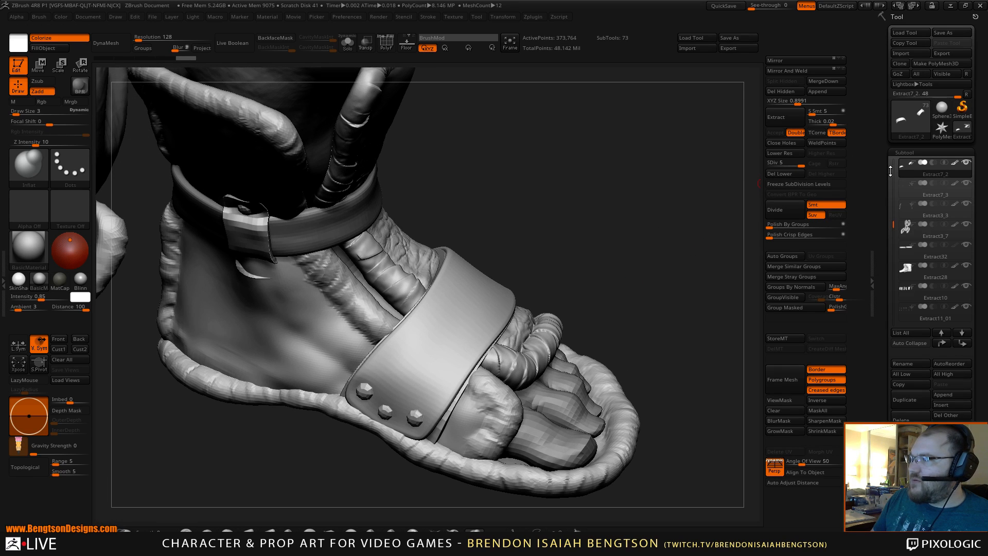
{"action": "mouse_move", "coordinate": [910, 168]}
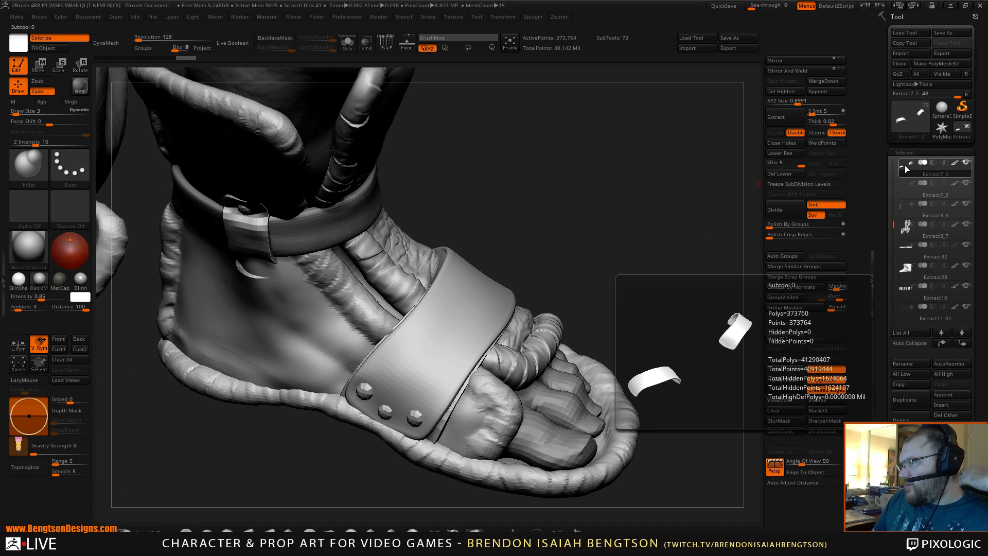
{"action": "left_click", "coordinate": [792, 211]}
{"action": "mouse_move", "coordinate": [910, 171]}
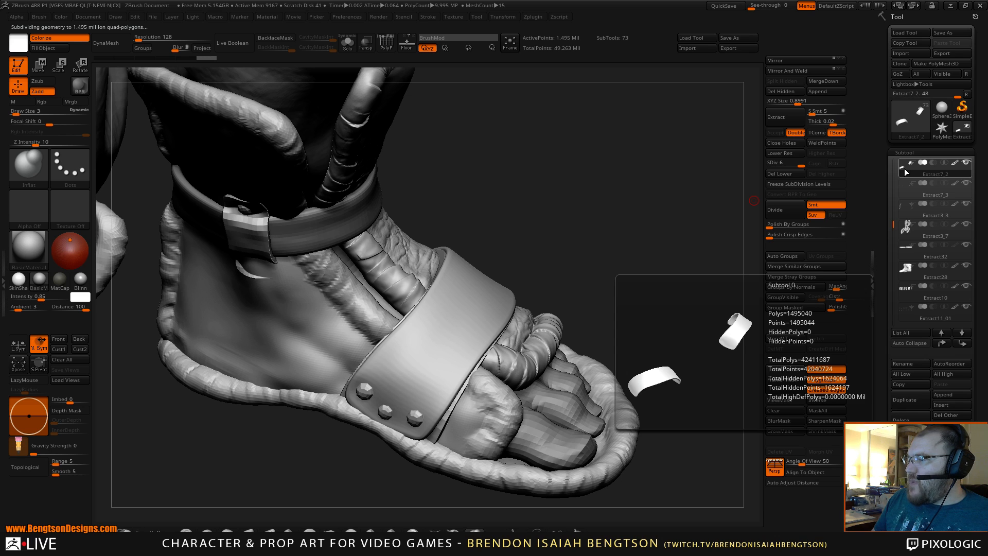
Lower the toe strap to subdivision level 3 and fit it to the foot with the Move Topological brush at draw size 12.
{"action": "left_click_drag", "start_coordinate": [566, 260], "coordinate": [422, 333]}
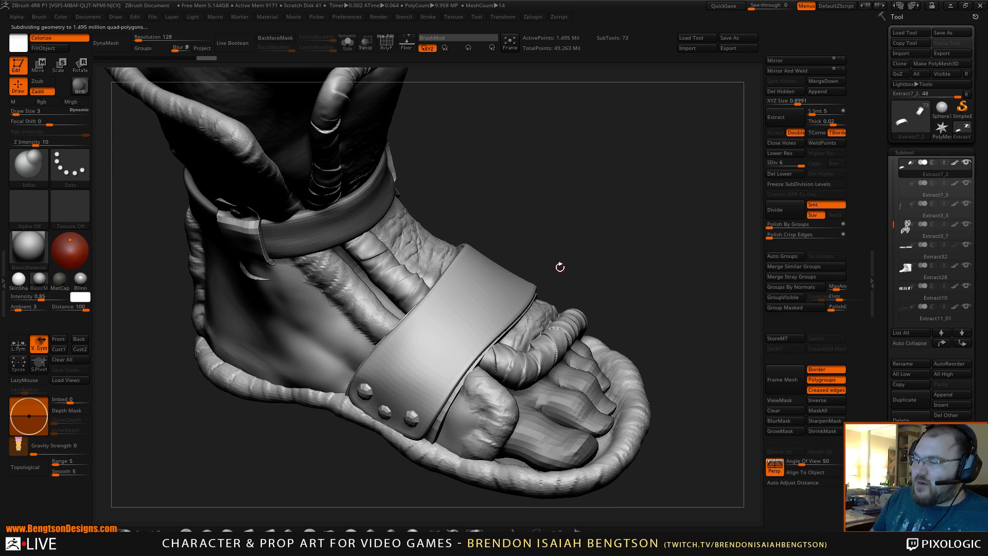
{"action": "left_click_drag", "start_coordinate": [560, 267], "coordinate": [662, 179]}
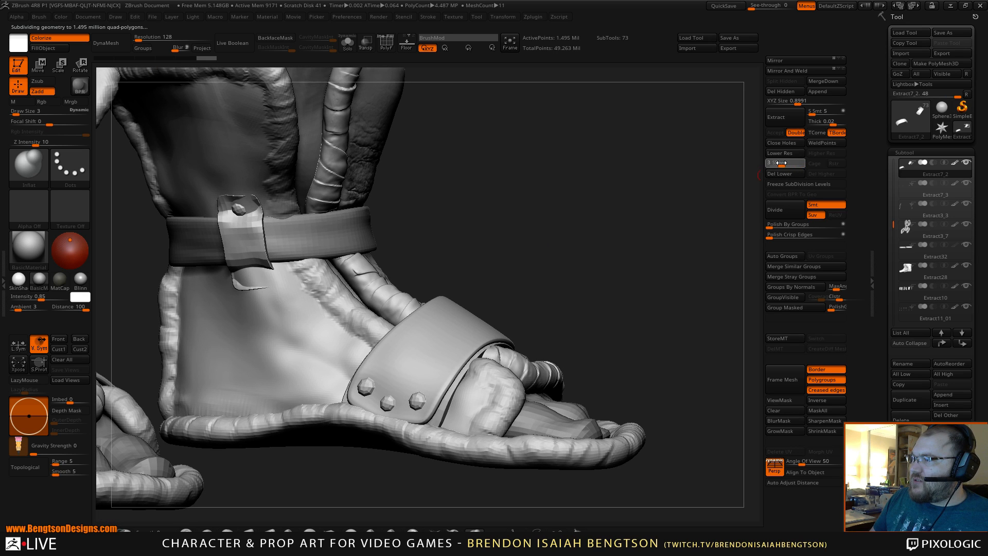
{"action": "key", "text": "b"}
{"action": "key", "text": "m"}
{"action": "key", "text": "t"}
{"action": "key", "text": "space"}
{"action": "left_click_drag", "start_coordinate": [481, 355], "coordinate": [483, 354]}
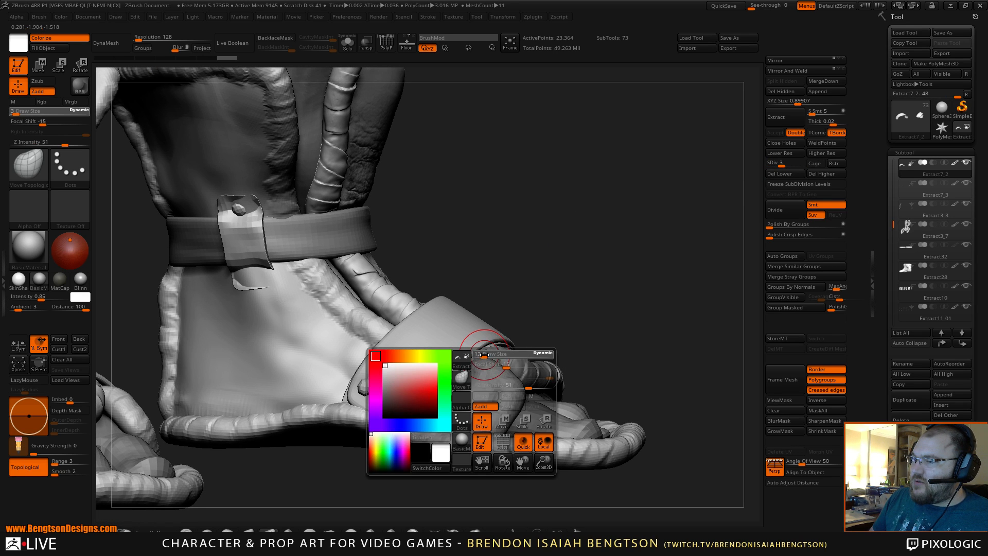
{"action": "left_click_drag", "start_coordinate": [553, 280], "coordinate": [393, 391]}
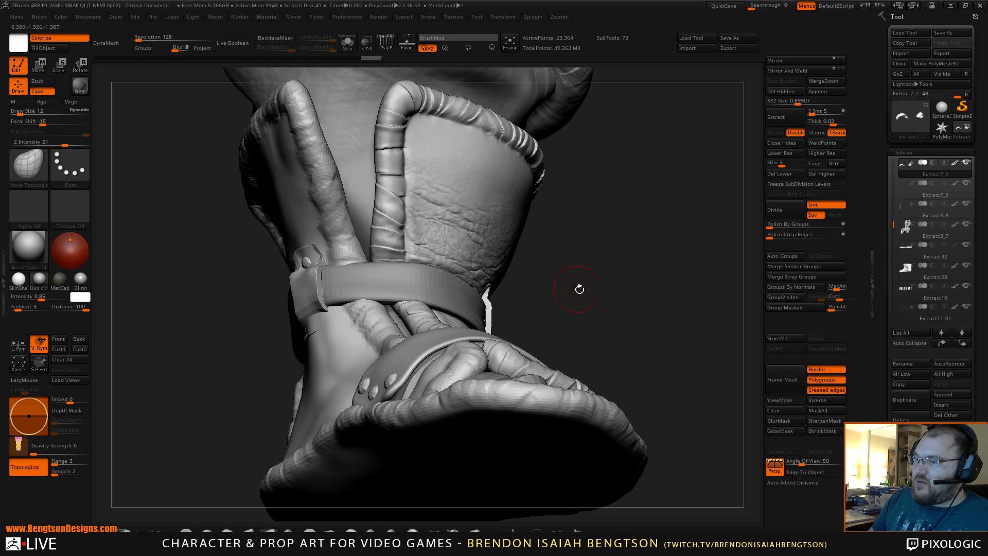
{"action": "left_click_drag", "start_coordinate": [578, 287], "coordinate": [413, 391]}
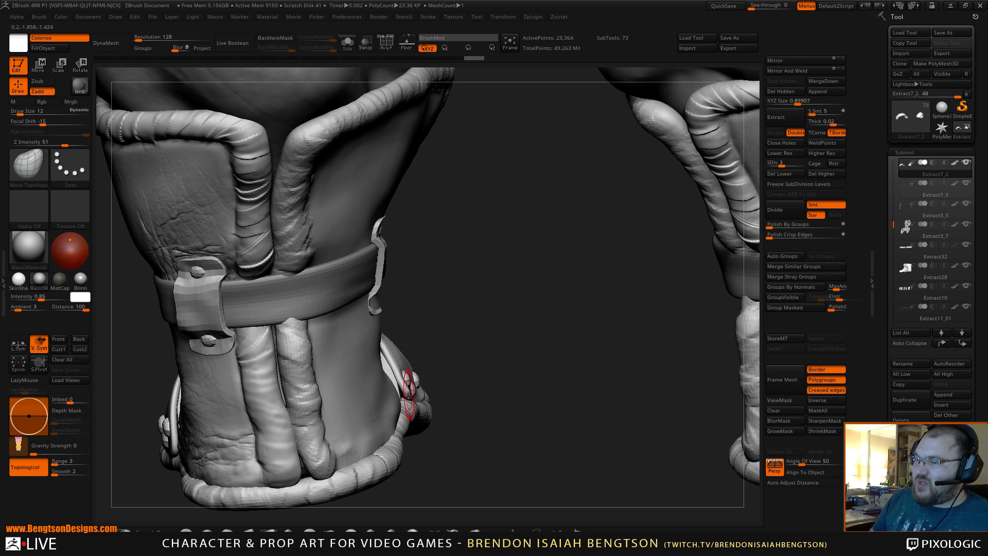
Reshape the strap's front edge across the top of the foot with Move Topological at draw size 17.
{"action": "mouse_move", "coordinate": [473, 395]}
{"action": "left_mouse_down"}
{"action": "mouse_move", "coordinate": [622, 268]}
{"action": "mouse_move", "coordinate": [569, 273]}
{"action": "mouse_move", "coordinate": [475, 320]}
{"action": "mouse_move", "coordinate": [483, 324]}
{"action": "left_mouse_up"}
{"action": "key", "text": "space"}
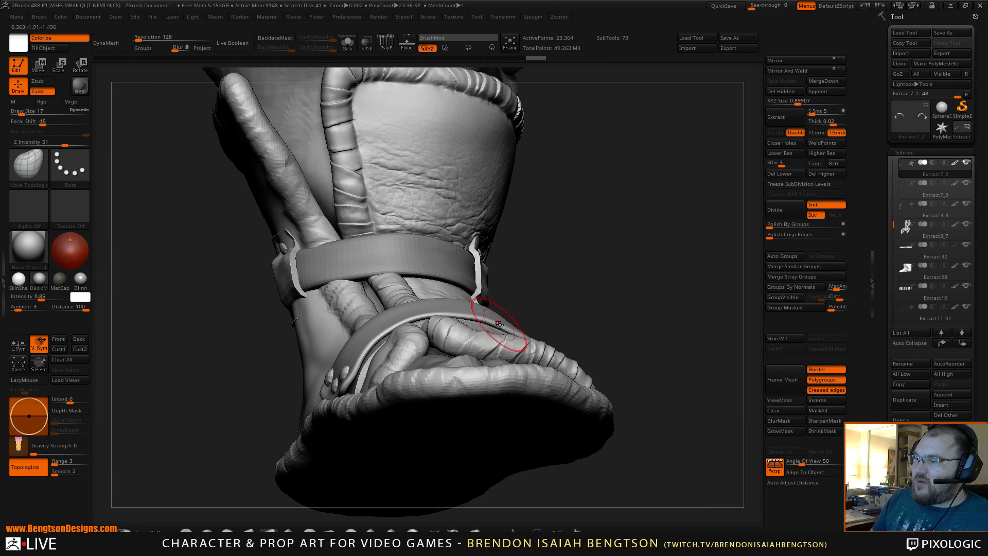
{"action": "left_click_drag", "start_coordinate": [556, 278], "coordinate": [419, 326]}
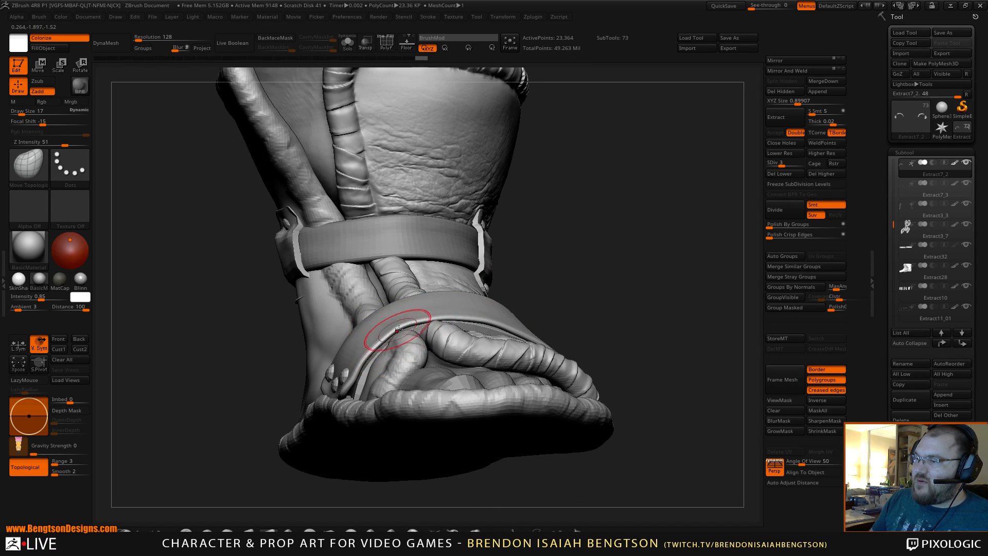
{"action": "mouse_move", "coordinate": [545, 257]}
{"action": "left_mouse_down"}
{"action": "mouse_move", "coordinate": [630, 295]}
{"action": "mouse_move", "coordinate": [648, 245]}
{"action": "mouse_move", "coordinate": [503, 313]}
{"action": "left_mouse_up"}
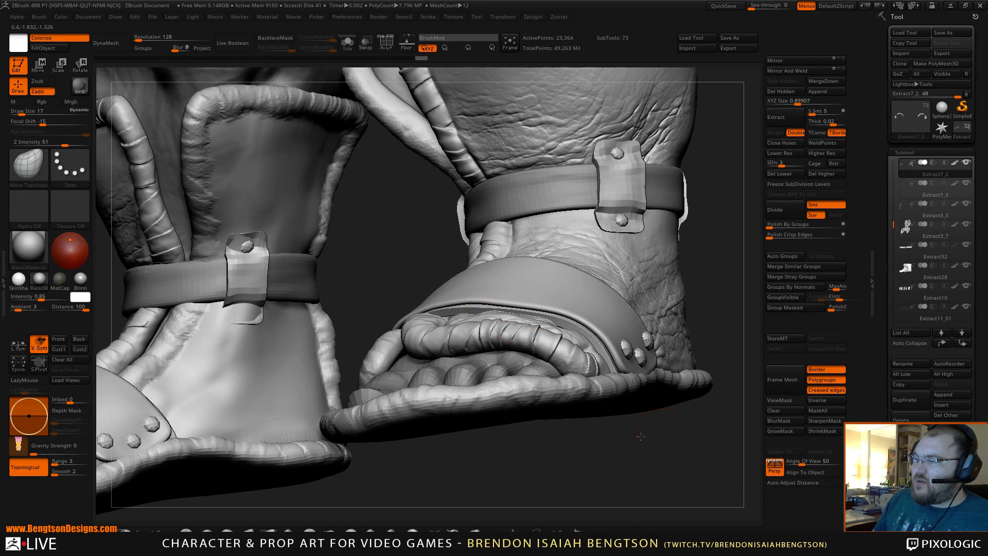
{"action": "mouse_move", "coordinate": [659, 406]}
{"action": "left_mouse_down"}
{"action": "mouse_move", "coordinate": [569, 441]}
{"action": "mouse_move", "coordinate": [526, 379]}
{"action": "left_mouse_up"}
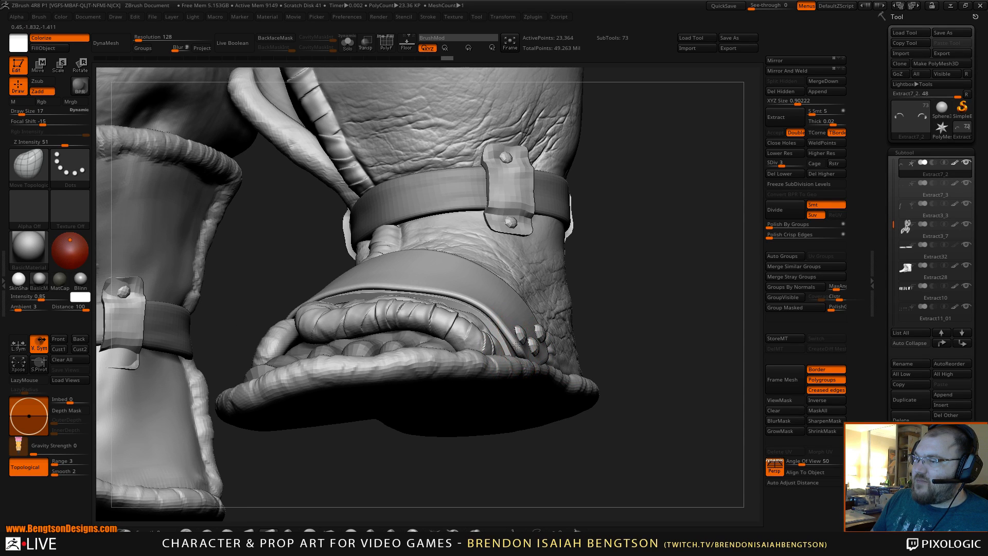
Adjust the strap's riveted end against the wrapped sole rim, using Move Topological at draw sizes 17 and 8.
{"action": "left_click_drag", "start_coordinate": [549, 453], "coordinate": [482, 453]}
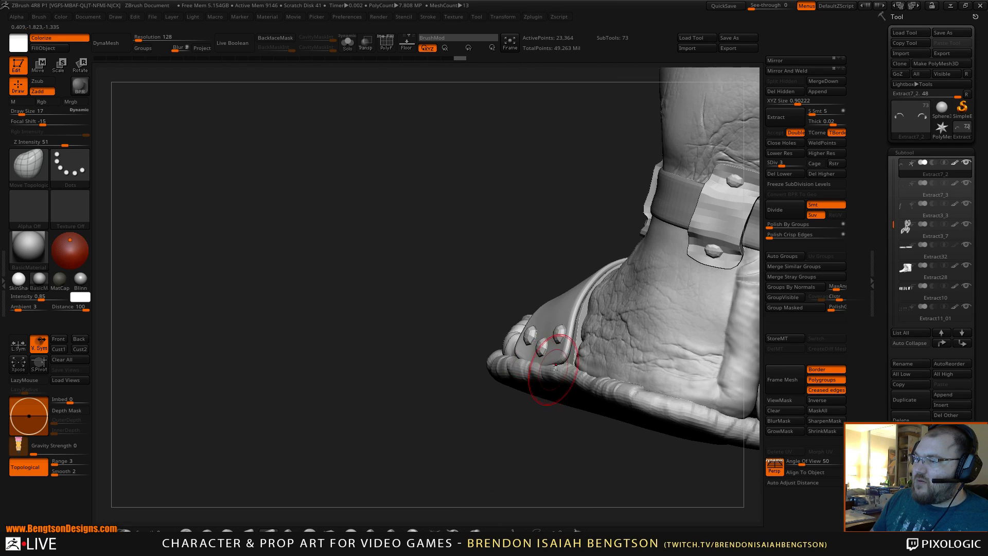
{"action": "mouse_move", "coordinate": [558, 359]}
{"action": "left_mouse_down"}
{"action": "mouse_move", "coordinate": [557, 333]}
{"action": "mouse_move", "coordinate": [544, 348]}
{"action": "left_mouse_up"}
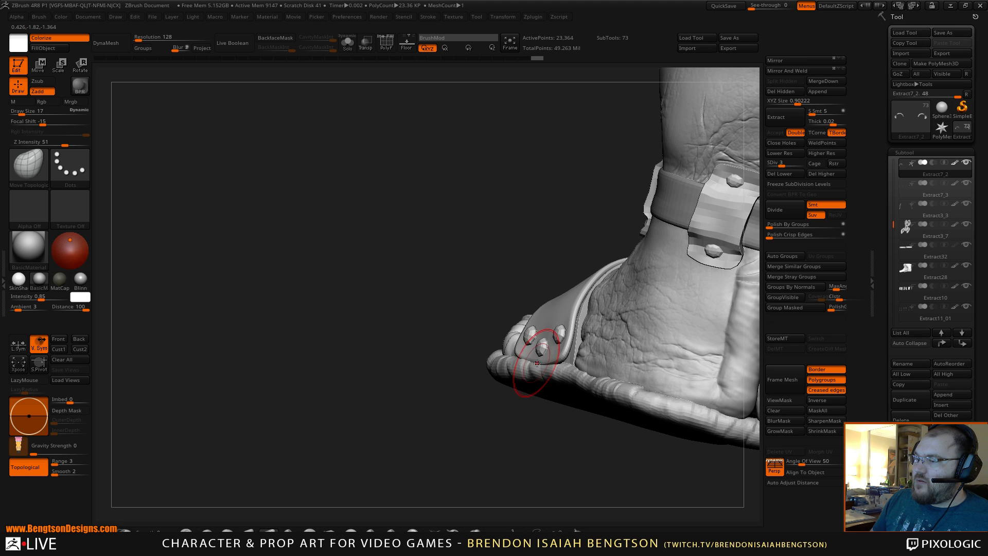
{"action": "mouse_move", "coordinate": [503, 414]}
{"action": "left_mouse_down"}
{"action": "mouse_move", "coordinate": [576, 347]}
{"action": "mouse_move", "coordinate": [544, 344]}
{"action": "left_mouse_up"}
{"action": "key", "text": "space"}
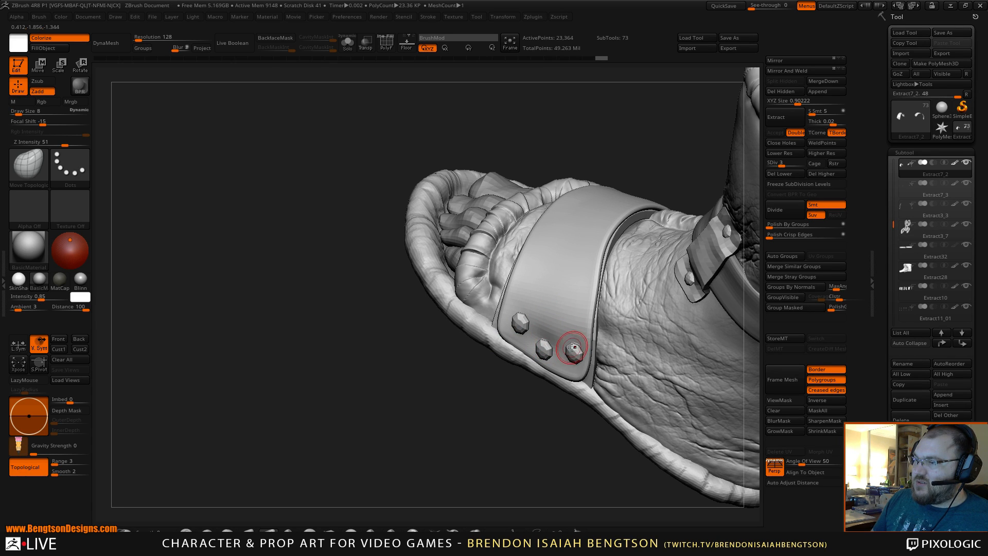
{"action": "left_click", "coordinate": [521, 323], "text": "alt"}
{"action": "left_click_drag", "start_coordinate": [494, 392], "coordinate": [497, 408]}
{"action": "key", "text": "b"}
{"action": "key", "text": "c"}
{"action": "key", "text": "b"}
{"action": "key", "text": "space"}
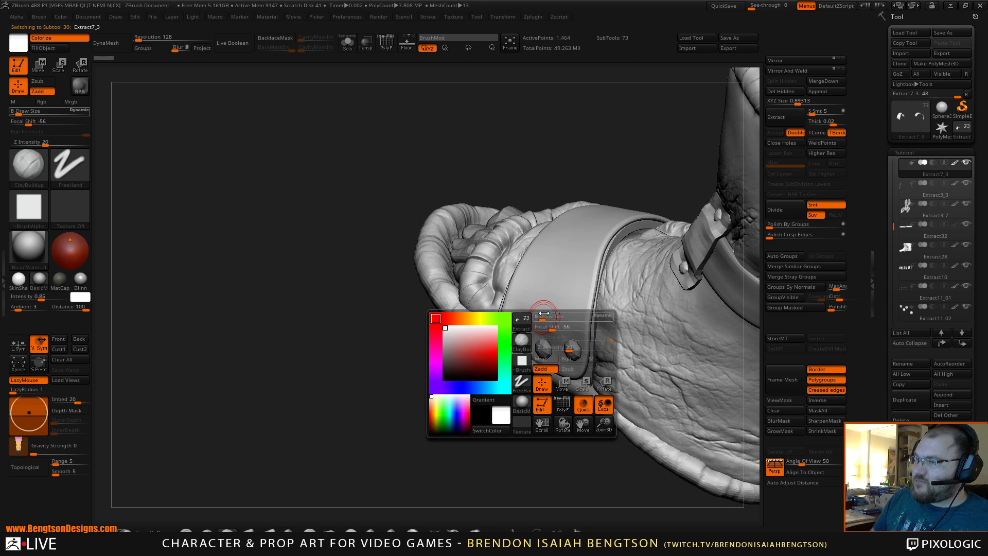
{"action": "left_click_drag", "start_coordinate": [545, 316], "coordinate": [564, 326]}
Return to the toe strap and shape its riveted end with Move Topological at draw sizes 15 and 19.
{"action": "key", "text": "b"}
{"action": "key", "text": "m"}
{"action": "key", "text": "t"}
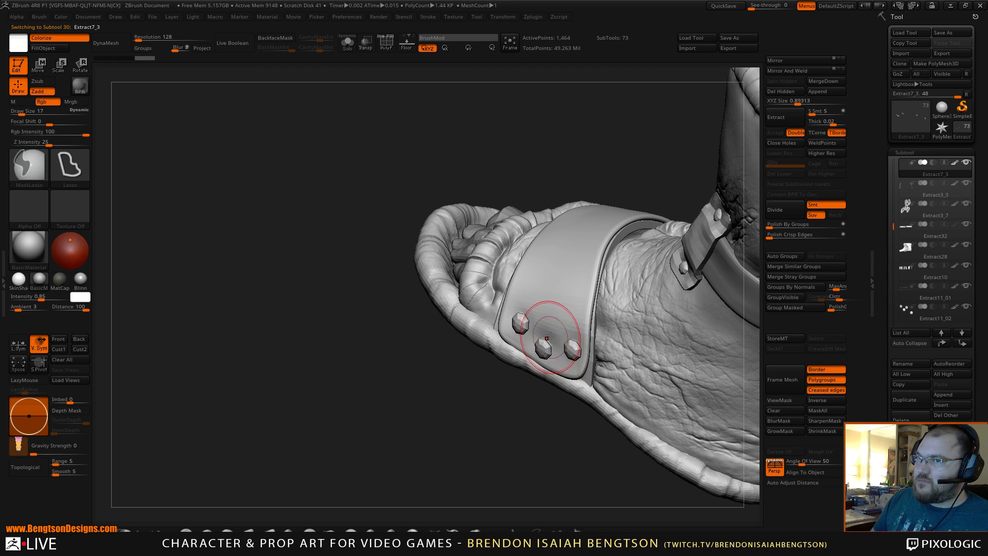
{"action": "key", "text": "space"}
{"action": "left_click_drag", "start_coordinate": [553, 307], "coordinate": [554, 307]}
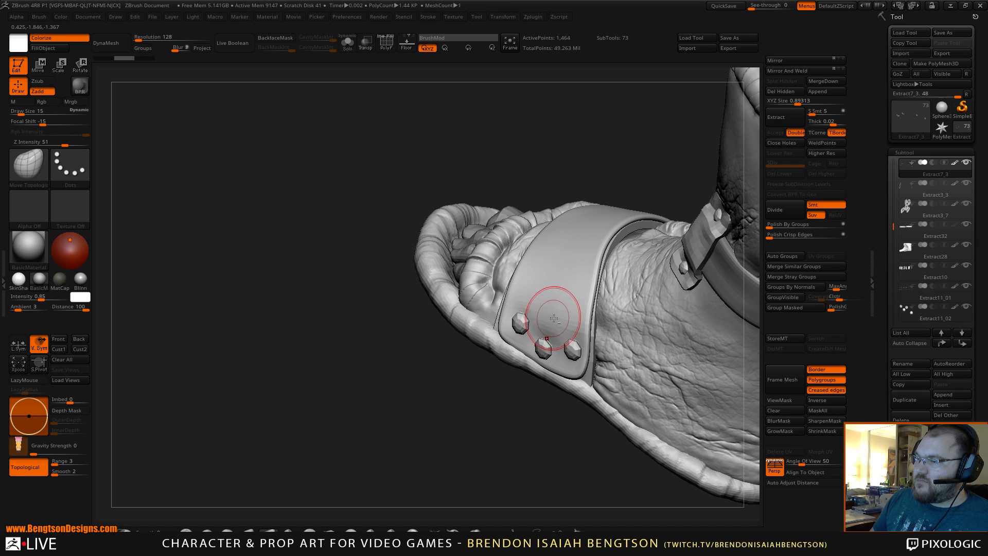
{"action": "left_click", "coordinate": [550, 323], "text": "alt"}
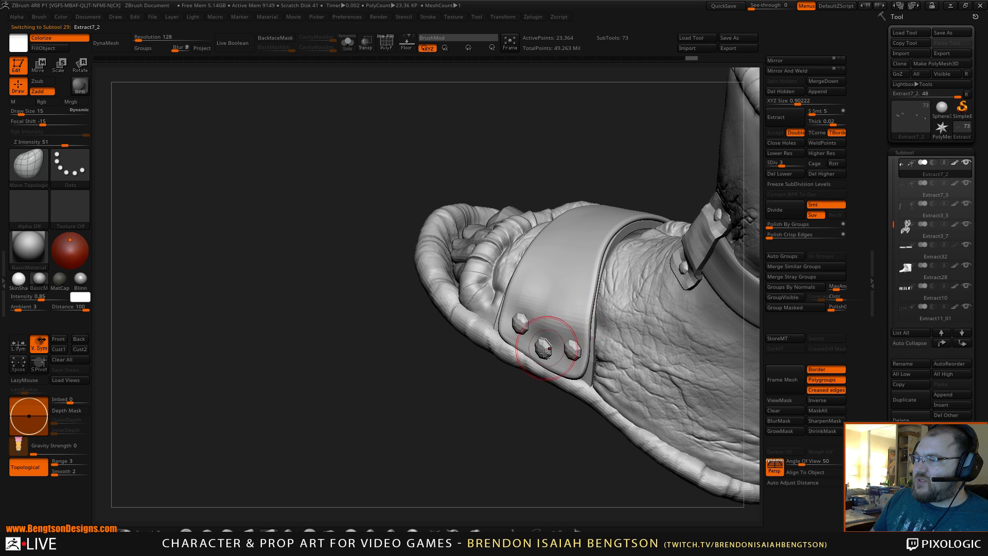
{"action": "left_click_drag", "start_coordinate": [504, 437], "coordinate": [617, 355], "text": "alt"}
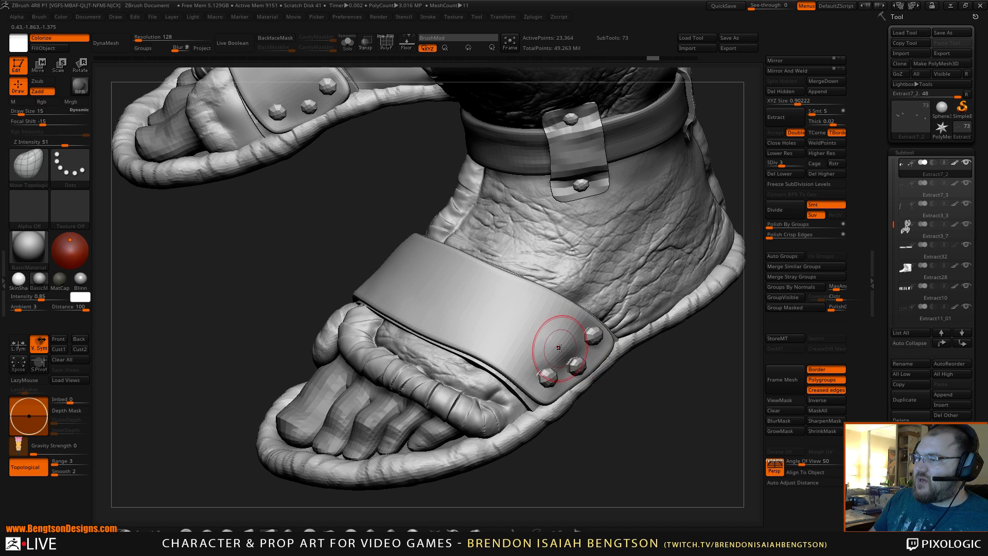
{"action": "key", "text": "space"}
{"action": "left_click_drag", "start_coordinate": [559, 341], "coordinate": [560, 342]}
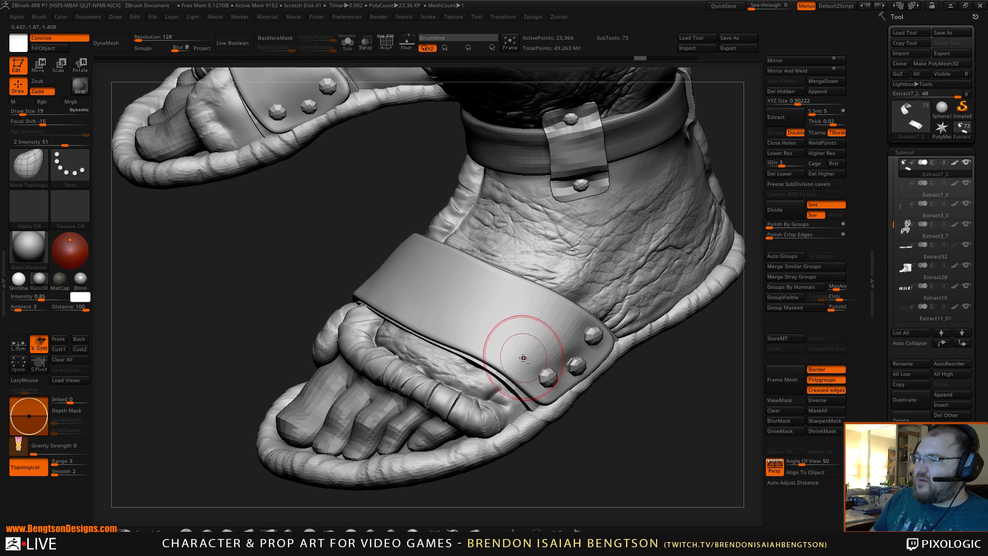
Check the strap on both feet and nudge its surface just above the three rivets with Move Topological at draw size 19.
{"action": "mouse_move", "coordinate": [615, 403]}
{"action": "left_mouse_down"}
{"action": "mouse_move", "coordinate": [664, 281]}
{"action": "mouse_move", "coordinate": [663, 342]}
{"action": "mouse_move", "coordinate": [653, 294]}
{"action": "mouse_move", "coordinate": [547, 293]}
{"action": "left_mouse_up"}
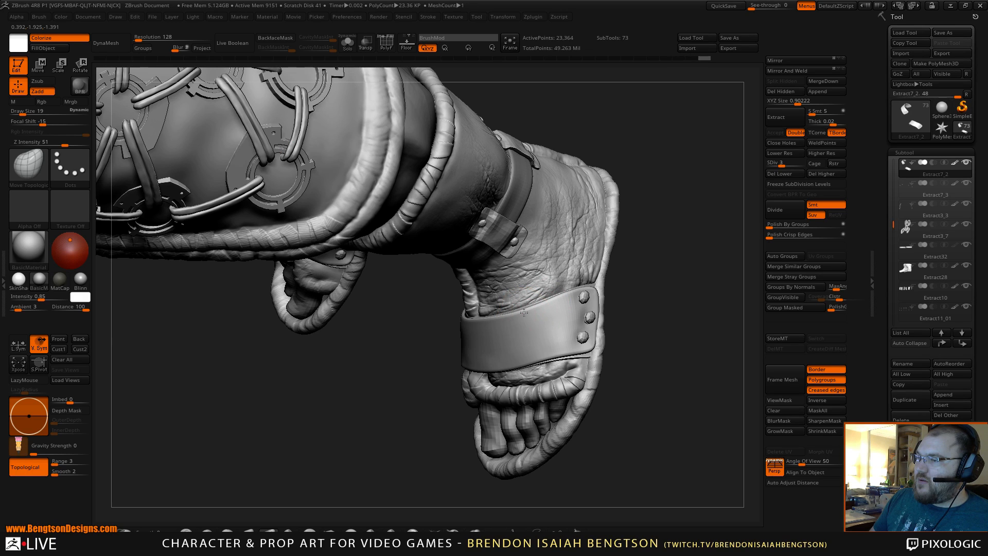
{"action": "left_click_drag", "start_coordinate": [680, 325], "coordinate": [655, 286]}
{"action": "left_click_drag", "start_coordinate": [639, 320], "coordinate": [636, 345]}
{"action": "left_click_drag", "start_coordinate": [882, 372], "coordinate": [882, 355]}
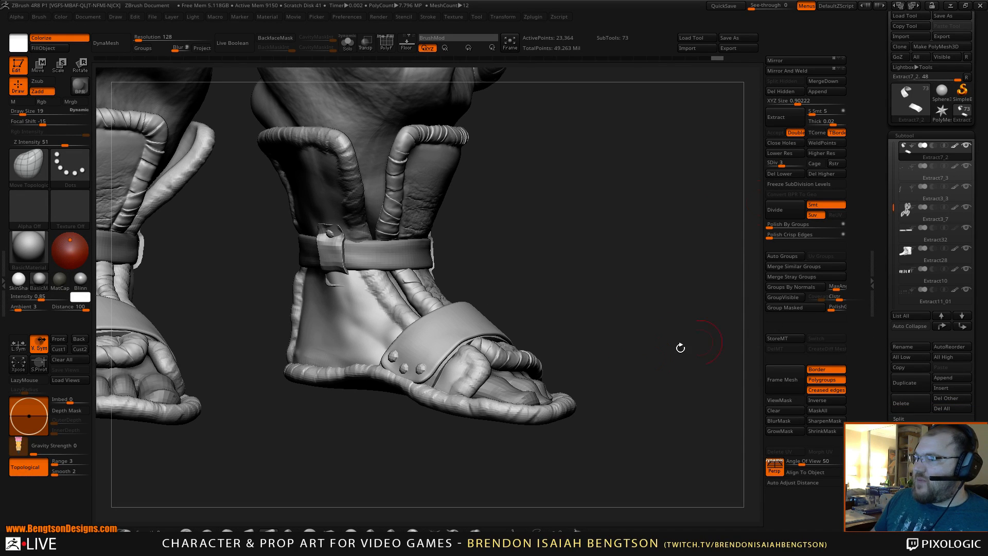
{"action": "mouse_move", "coordinate": [624, 352]}
{"action": "left_mouse_down", "text": "alt"}
{"action": "mouse_move", "coordinate": [635, 397]}
{"action": "mouse_move", "coordinate": [638, 299]}
{"action": "mouse_move", "coordinate": [645, 321]}
{"action": "mouse_move", "coordinate": [627, 251]}
{"action": "left_mouse_up", "text": "alt"}
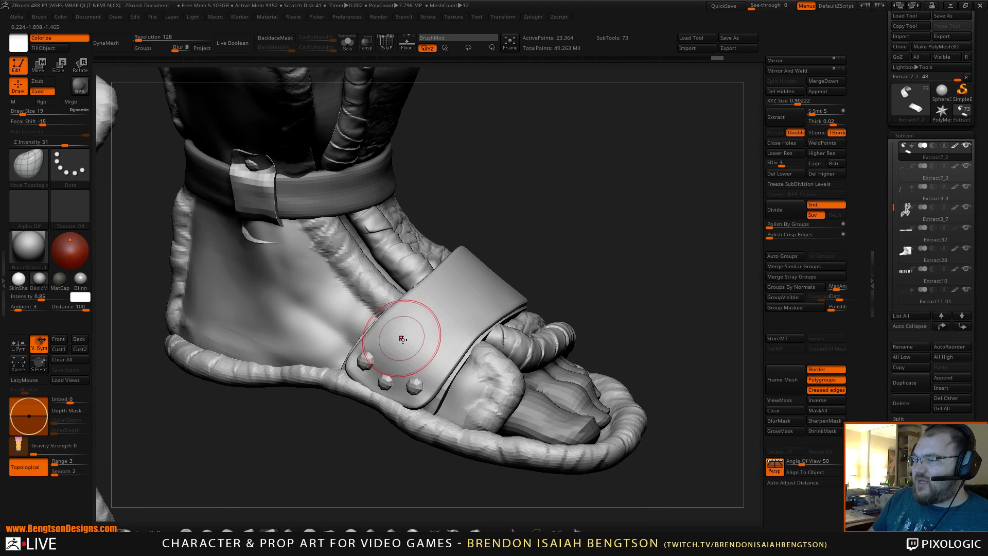
{"action": "left_click_drag", "start_coordinate": [405, 355], "coordinate": [400, 346]}
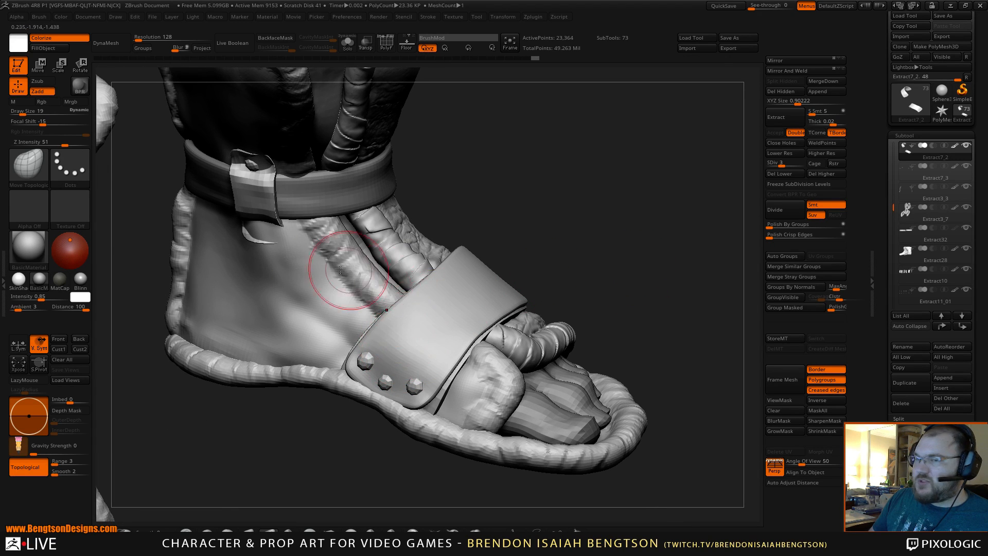
Raise the toe strap to subdivision level 6 and stamp leather texture around its rivets with the Standard brush, DragRect stroke and Z intensity 12.
{"action": "left_click", "coordinate": [186, 531]}
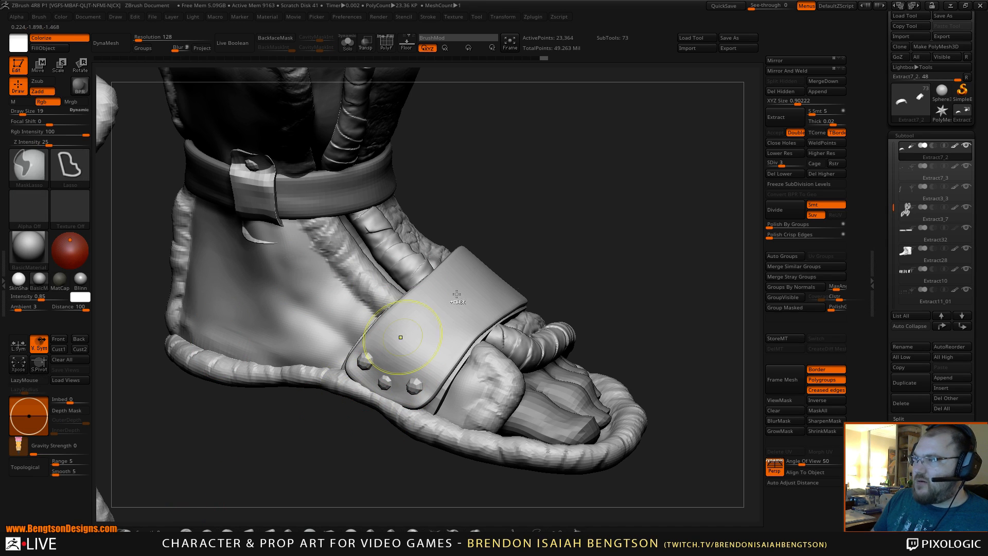
{"action": "key", "text": "d"}
{"action": "key", "text": "d"}
{"action": "key", "text": "d"}
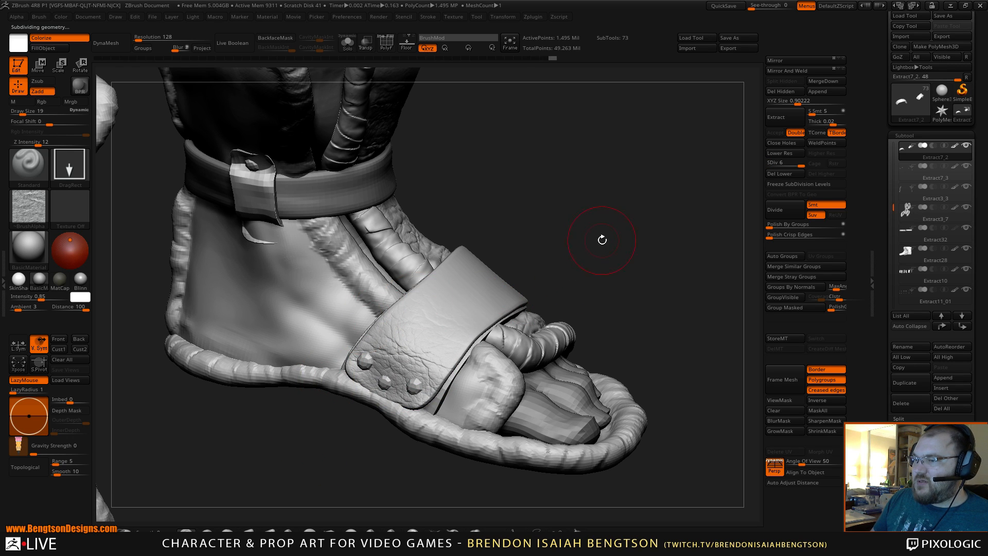
{"action": "mouse_move", "coordinate": [602, 240]}
{"action": "left_mouse_down"}
{"action": "mouse_move", "coordinate": [580, 286]}
{"action": "mouse_move", "coordinate": [598, 235]}
{"action": "left_mouse_up"}
{"action": "left_click_drag", "start_coordinate": [638, 196], "coordinate": [645, 183]}
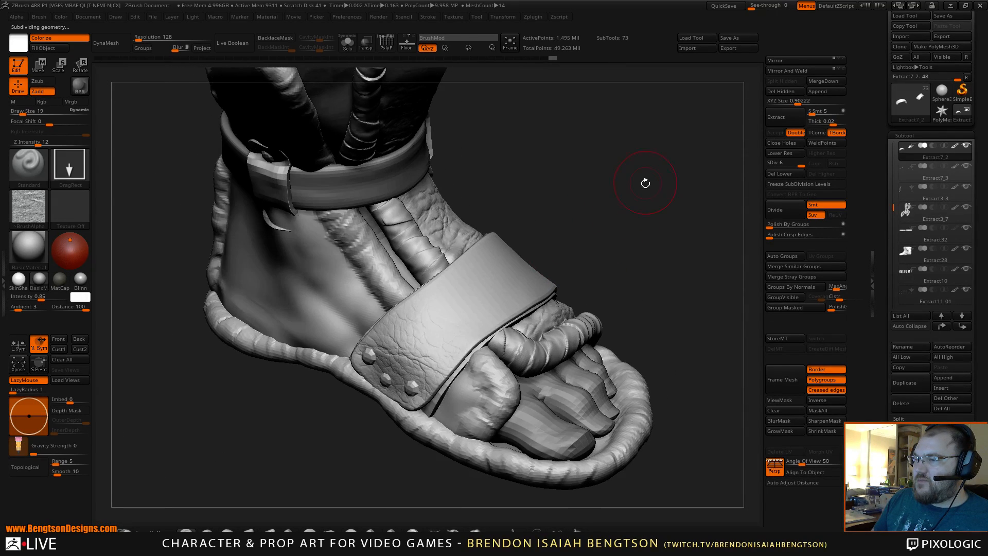
Store a morph target for the toe strap, then stamp leather texture across its upper surface using the Standard brush, DragRect stroke and Z intensity 12.
{"action": "left_click", "coordinate": [784, 338]}
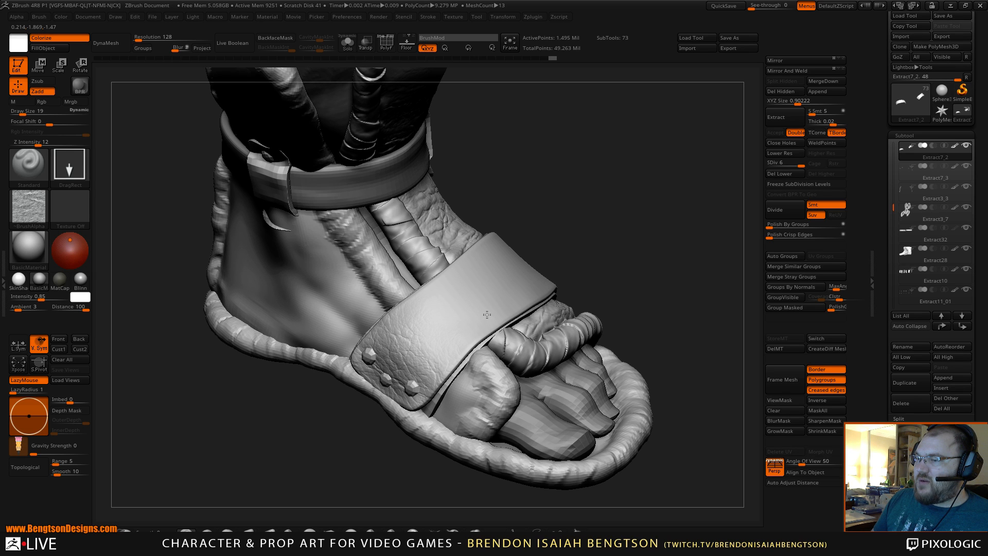
{"action": "left_click_drag", "start_coordinate": [487, 314], "coordinate": [485, 313]}
{"action": "mouse_move", "coordinate": [637, 263]}
{"action": "left_mouse_down"}
{"action": "mouse_move", "coordinate": [650, 245]}
{"action": "mouse_move", "coordinate": [644, 257]}
{"action": "mouse_move", "coordinate": [476, 288]}
{"action": "mouse_move", "coordinate": [386, 203]}
{"action": "mouse_move", "coordinate": [391, 291]}
{"action": "left_mouse_up"}
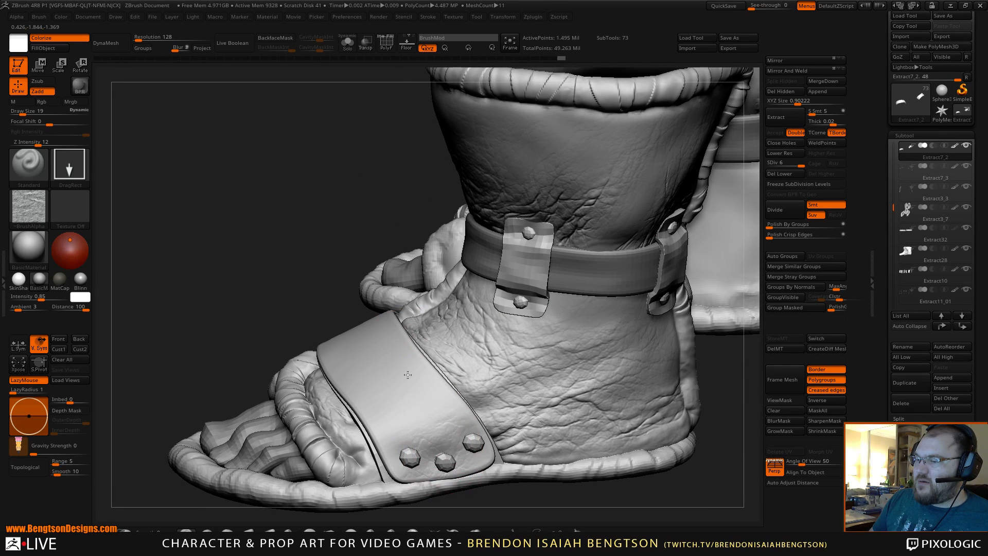
{"action": "left_click_drag", "start_coordinate": [407, 374], "coordinate": [411, 332]}
{"action": "key", "text": "ctrl+z"}
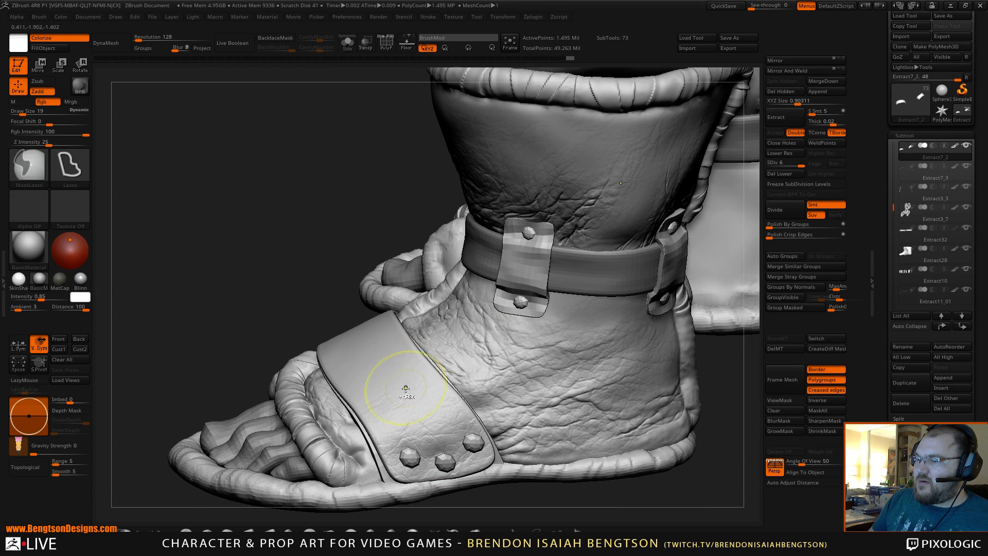
{"action": "left_click_drag", "start_coordinate": [410, 360], "coordinate": [425, 328]}
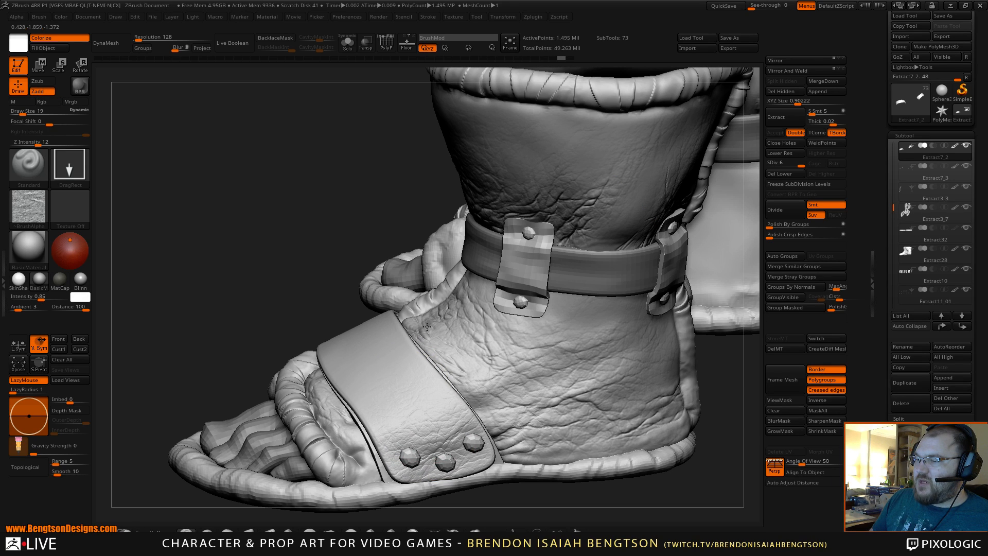
{"action": "mouse_move", "coordinate": [477, 502]}
{"action": "left_mouse_down"}
{"action": "mouse_move", "coordinate": [456, 436]}
{"action": "mouse_move", "coordinate": [567, 378]}
{"action": "mouse_move", "coordinate": [532, 304]}
{"action": "mouse_move", "coordinate": [546, 354]}
{"action": "mouse_move", "coordinate": [509, 418]}
{"action": "mouse_move", "coordinate": [508, 459]}
{"action": "mouse_move", "coordinate": [506, 415]}
{"action": "mouse_move", "coordinate": [507, 438]}
{"action": "mouse_move", "coordinate": [563, 346]}
{"action": "mouse_move", "coordinate": [565, 392]}
{"action": "mouse_move", "coordinate": [611, 355]}
{"action": "mouse_move", "coordinate": [540, 397]}
{"action": "left_mouse_up"}
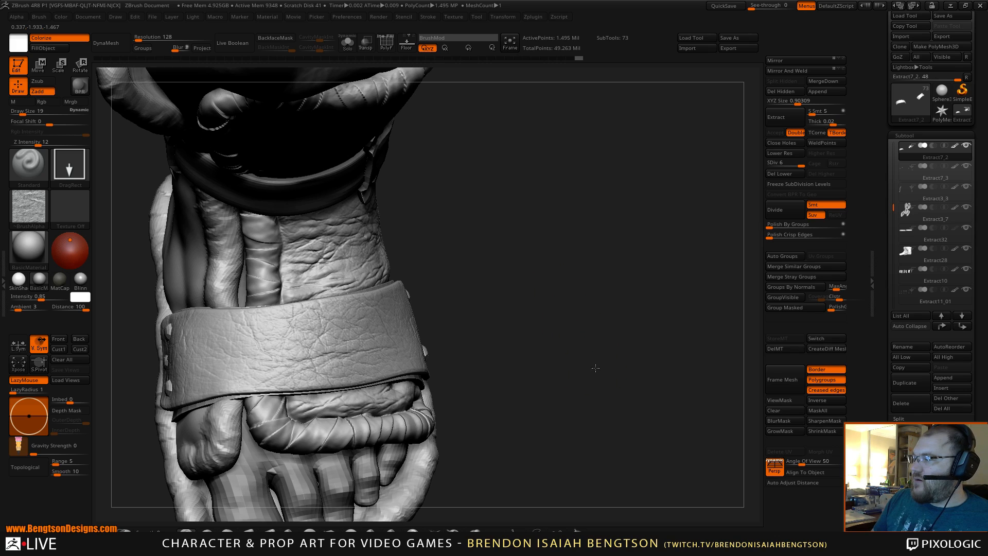
{"action": "left_click_drag", "start_coordinate": [595, 368], "coordinate": [574, 381], "text": "alt"}
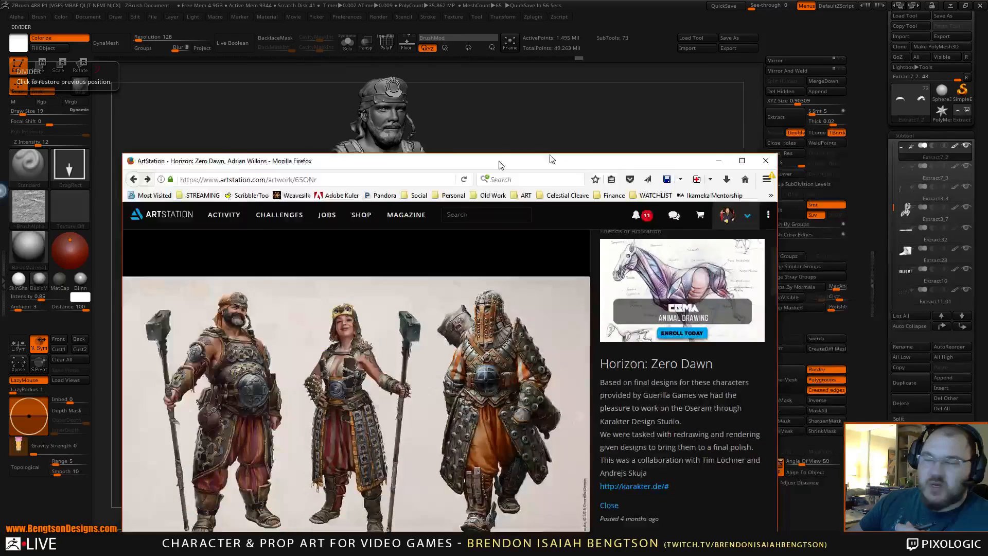
Examine the Horizon: Zero Dawn character concept art and its project description on ArtStation in Firefox, then return to ZBrush.
{"action": "left_click_drag", "start_coordinate": [499, 163], "coordinate": [703, 86]}
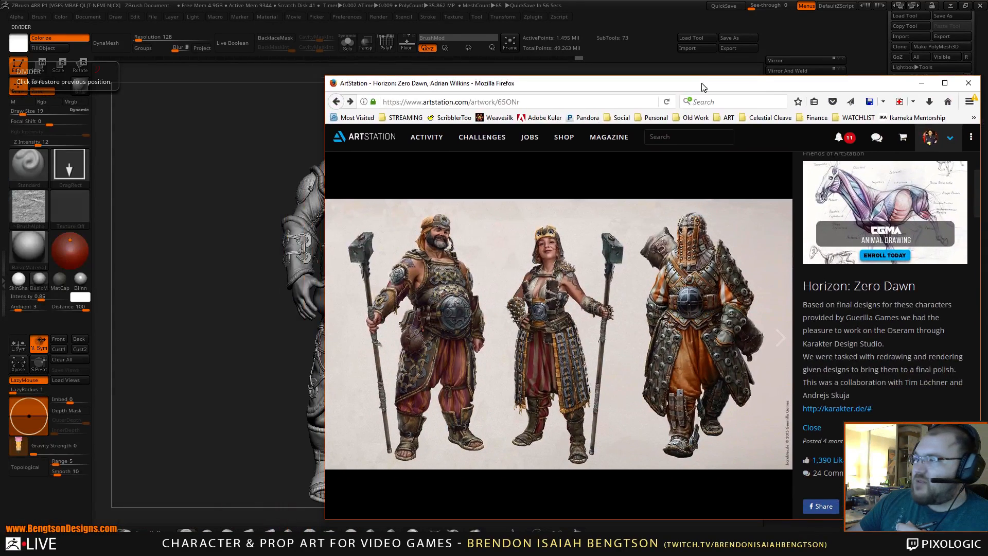
{"action": "scroll", "coordinate": [850, 378], "scroll_direction": "up", "scroll_amount": 2}
{"action": "scroll", "coordinate": [899, 283], "scroll_direction": "up", "scroll_amount": 2}
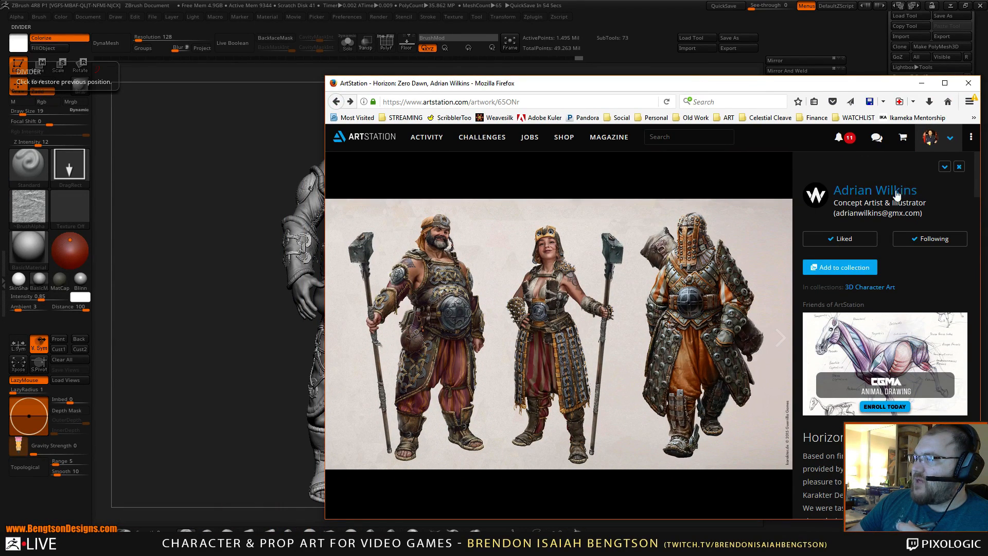
{"action": "left_click", "coordinate": [489, 101]}
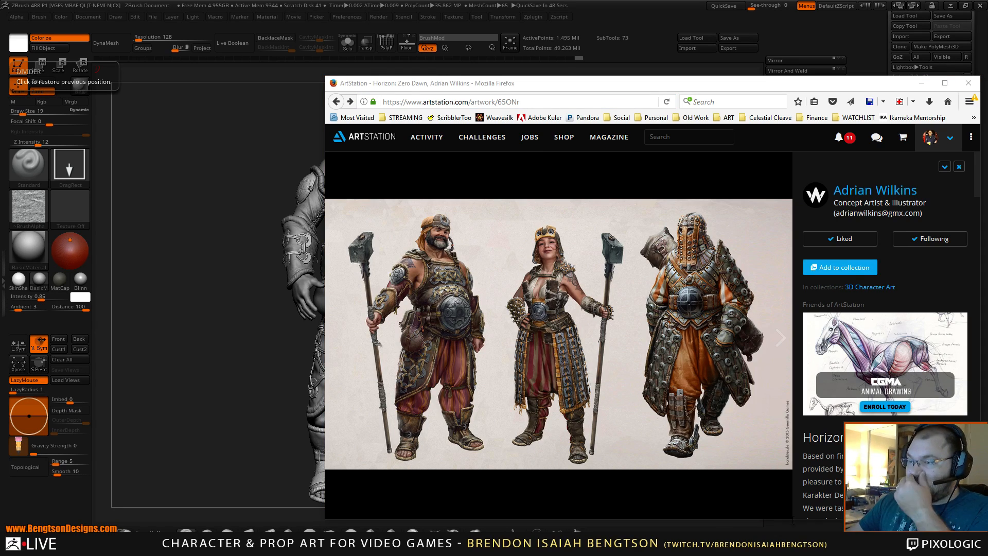
{"action": "scroll", "coordinate": [885, 308], "scroll_direction": "down", "scroll_amount": 3}
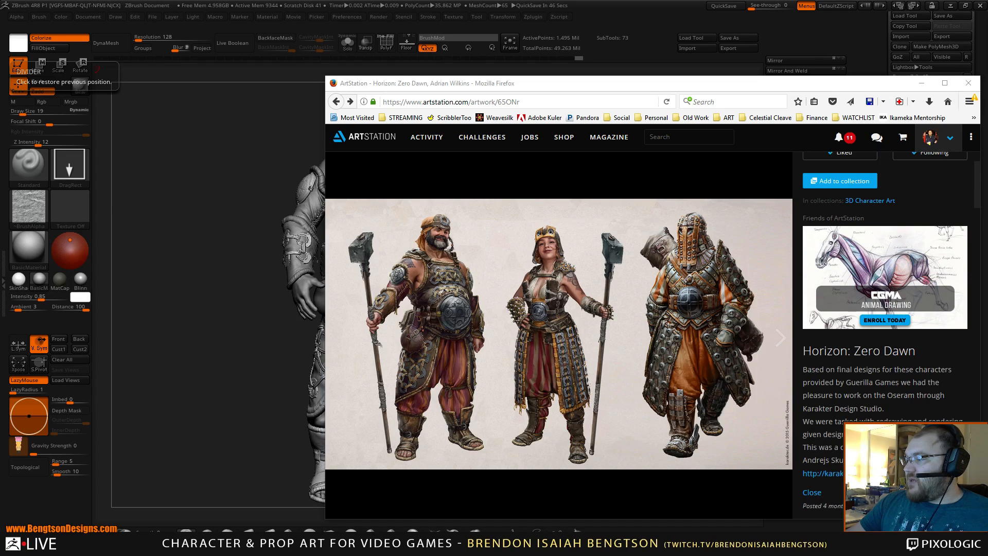
{"action": "scroll", "coordinate": [885, 309], "scroll_direction": "down", "scroll_amount": 1}
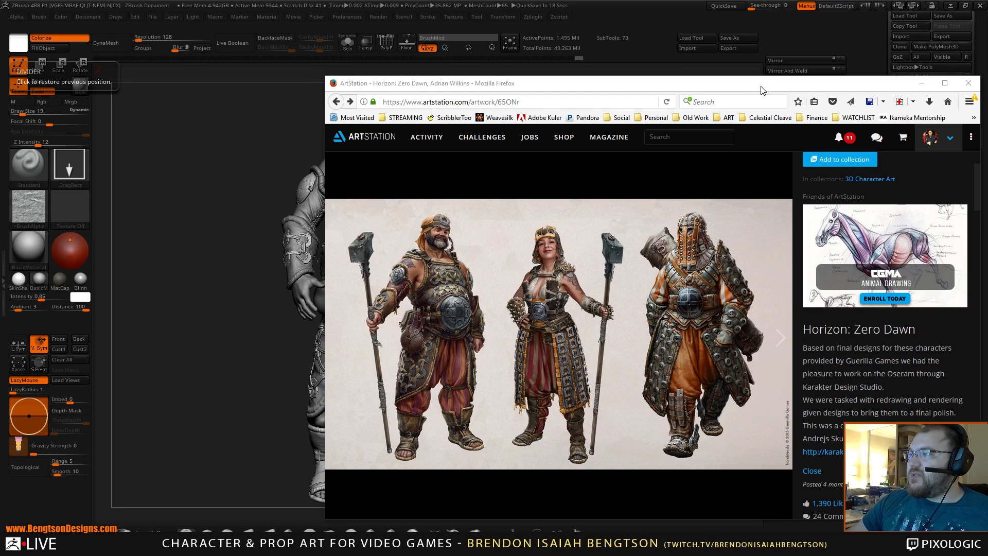
{"action": "key", "text": "alt+Tab"}
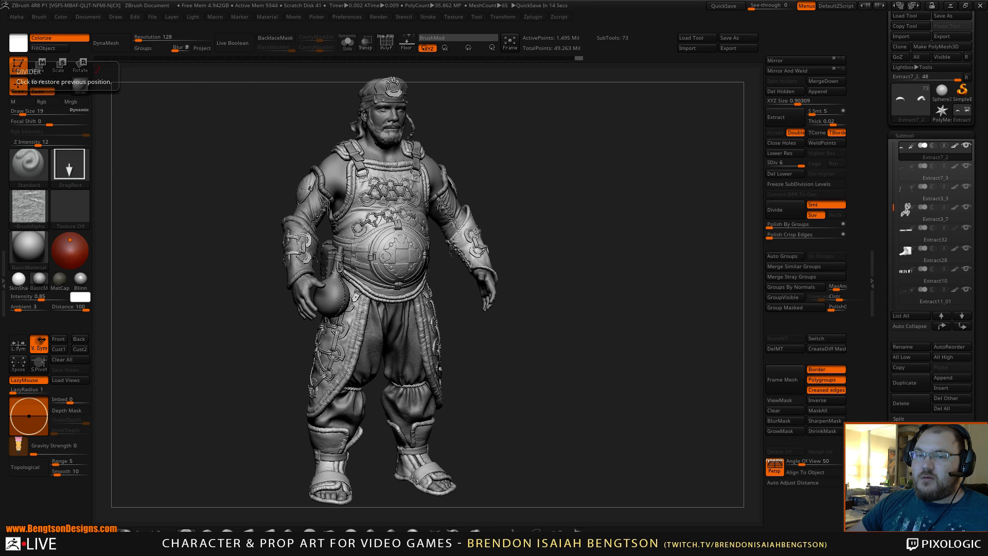
Bring up the concept image of the bearded hammer-bearing warrior beside the full-body sculpt and compare them.
{"action": "key", "text": "alt+Tab"}
{"action": "left_click_drag", "start_coordinate": [648, 178], "coordinate": [709, 197]}
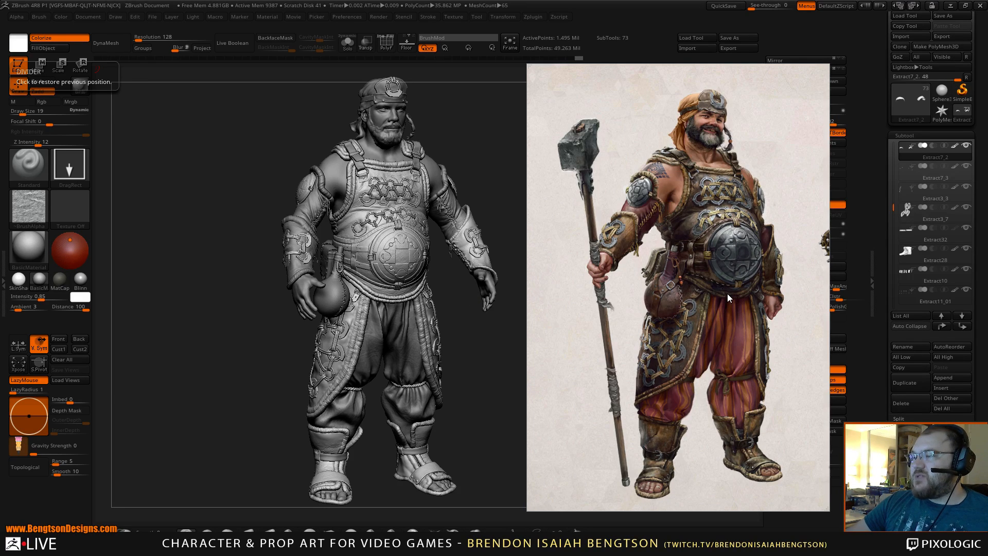
{"action": "left_click_drag", "start_coordinate": [727, 294], "coordinate": [0, 278]}
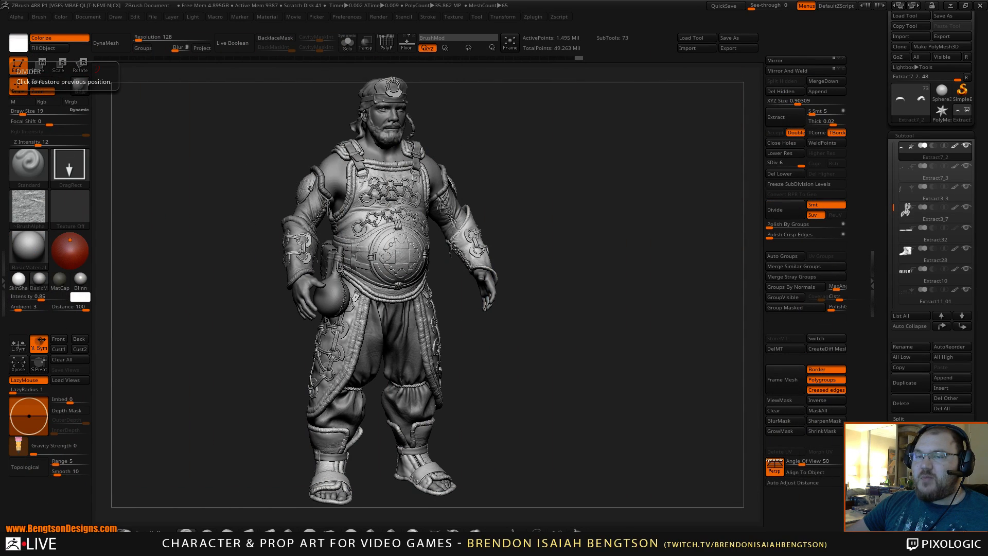
Inspect the sculpted figure's armoured torso, round belly plate, laced chest ornaments and arm guards from the front and at an angle.
{"action": "mouse_move", "coordinate": [551, 439]}
{"action": "left_mouse_down"}
{"action": "mouse_move", "coordinate": [542, 424]}
{"action": "mouse_move", "coordinate": [592, 433]}
{"action": "left_mouse_up"}
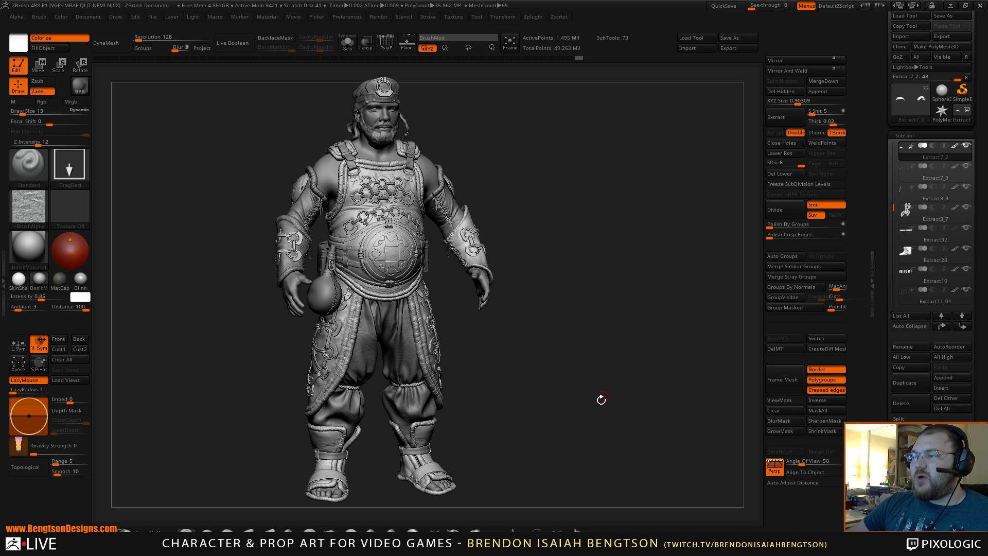
{"action": "left_click_drag", "start_coordinate": [598, 399], "coordinate": [561, 536]}
{"action": "left_click_drag", "start_coordinate": [454, 190], "coordinate": [638, 519], "text": "alt"}
{"action": "right_click_drag", "start_coordinate": [482, 285], "coordinate": [486, 328]}
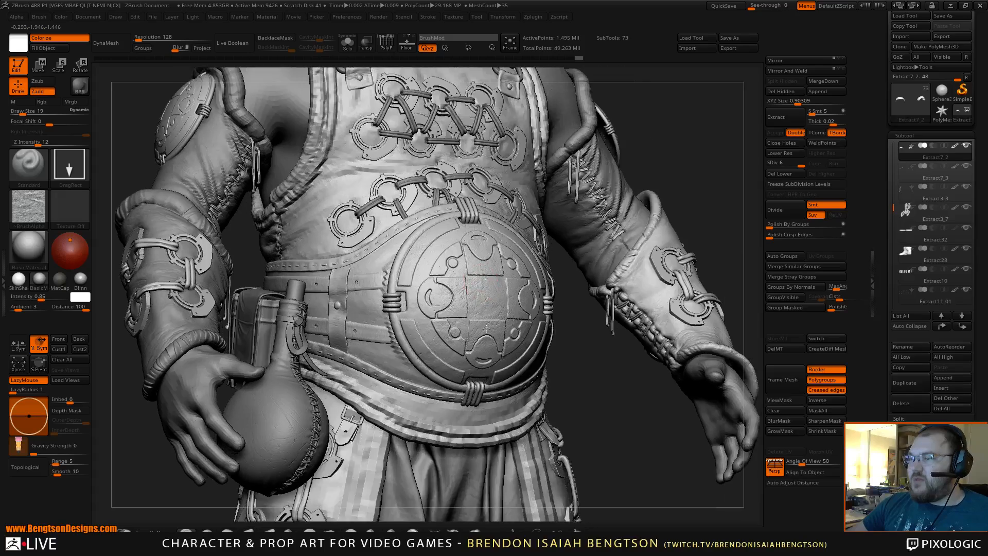
{"action": "right_click_drag", "start_coordinate": [468, 229], "coordinate": [474, 299], "text": "alt"}
{"action": "right_click_drag", "start_coordinate": [487, 333], "coordinate": [463, 310]}
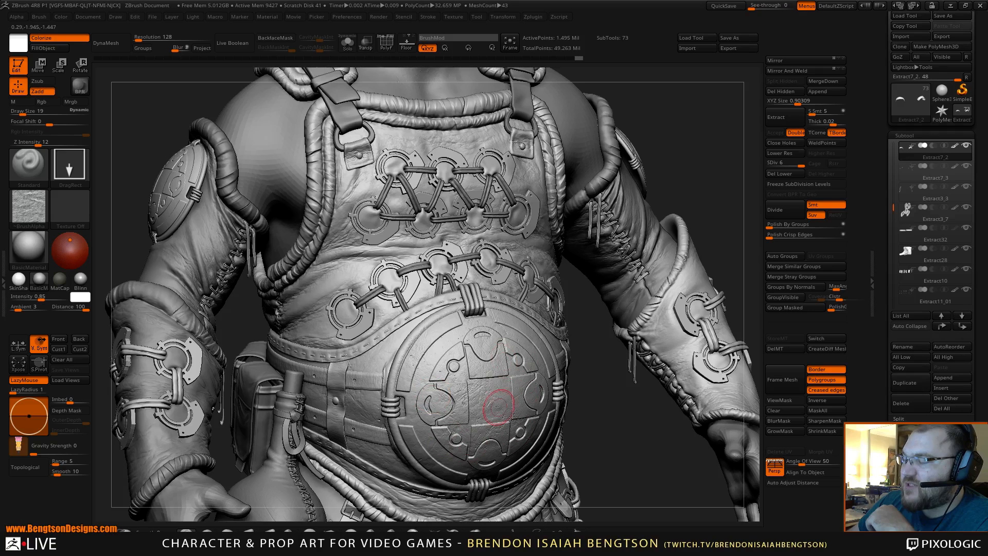
{"action": "left_click_drag", "start_coordinate": [571, 435], "coordinate": [562, 408]}
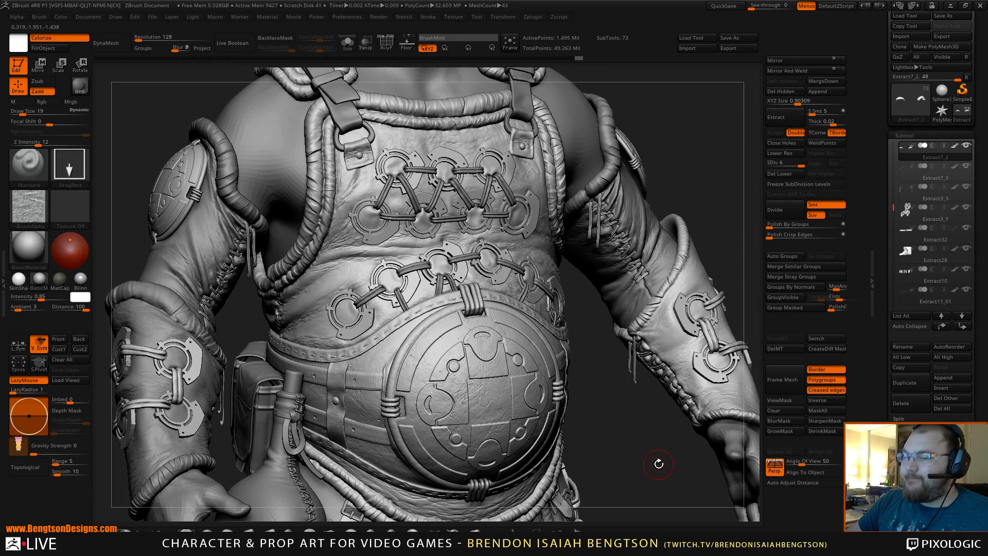
{"action": "mouse_move", "coordinate": [628, 417]}
{"action": "left_mouse_down"}
{"action": "mouse_move", "coordinate": [664, 426]}
{"action": "mouse_move", "coordinate": [638, 419]}
{"action": "mouse_move", "coordinate": [625, 396]}
{"action": "mouse_move", "coordinate": [636, 410]}
{"action": "left_mouse_up"}
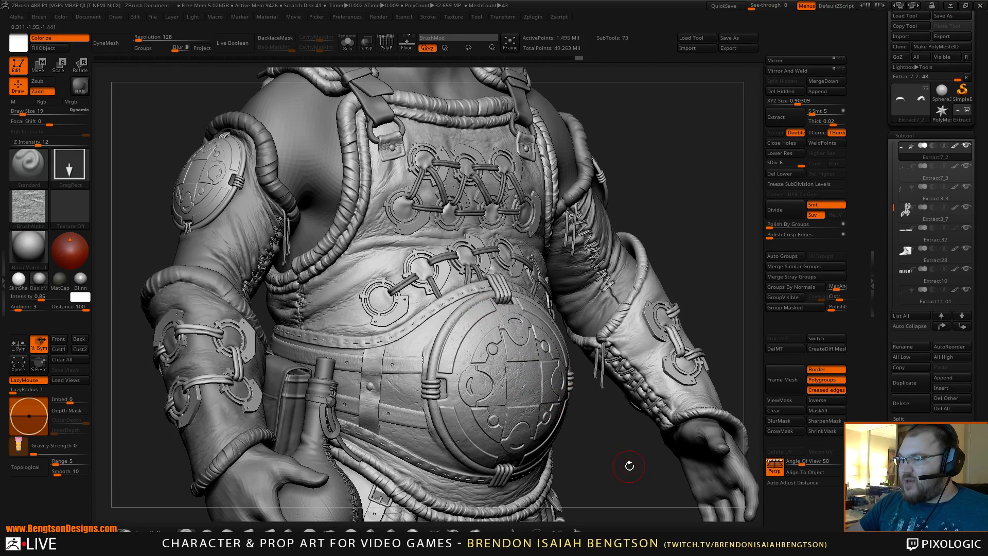
Inspect both sandal boots, comparing the textured leather, ankle straps and riveted toe straps from the front and outer sides.
{"action": "mouse_move", "coordinate": [628, 466]}
{"action": "left_mouse_down"}
{"action": "mouse_move", "coordinate": [644, 459]}
{"action": "mouse_move", "coordinate": [624, 145]}
{"action": "left_mouse_up"}
{"action": "left_click_drag", "start_coordinate": [682, 356], "coordinate": [636, 41], "text": "alt"}
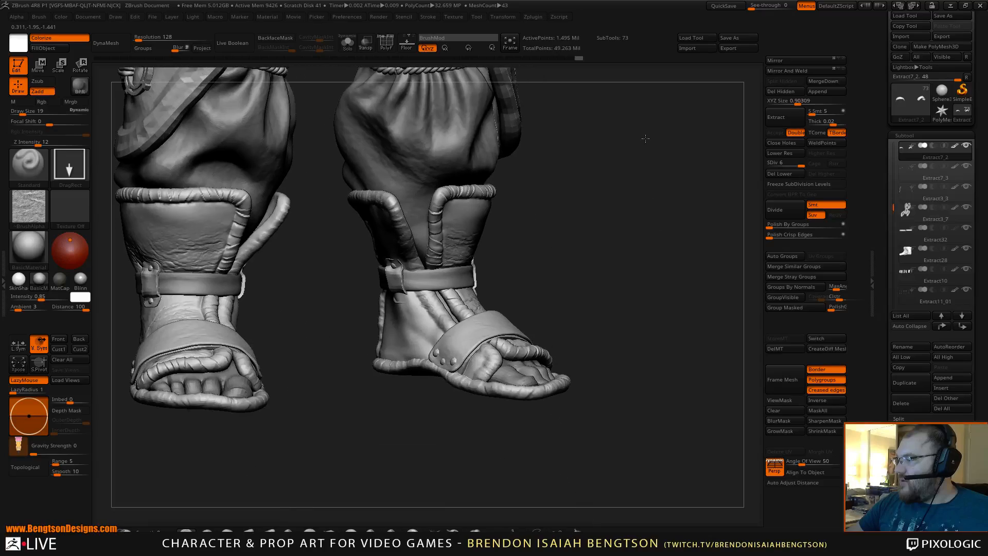
{"action": "mouse_move", "coordinate": [659, 258]}
{"action": "left_mouse_down"}
{"action": "mouse_move", "coordinate": [614, 237]}
{"action": "mouse_move", "coordinate": [610, 301]}
{"action": "mouse_move", "coordinate": [629, 309]}
{"action": "mouse_move", "coordinate": [603, 309]}
{"action": "mouse_move", "coordinate": [587, 324]}
{"action": "left_mouse_up"}
{"action": "left_click_drag", "start_coordinate": [526, 355], "coordinate": [492, 358]}
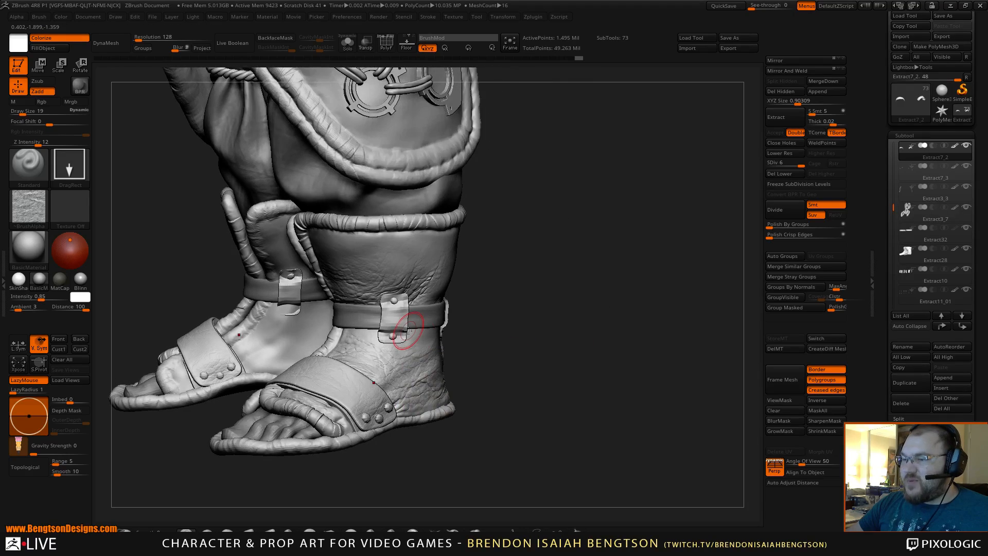
{"action": "mouse_move", "coordinate": [415, 298]}
{"action": "right_mouse_down", "text": "alt"}
{"action": "mouse_move", "coordinate": [484, 337]}
{"action": "mouse_move", "coordinate": [620, 310]}
{"action": "mouse_move", "coordinate": [543, 357]}
{"action": "mouse_move", "coordinate": [499, 309]}
{"action": "right_mouse_up", "text": "alt"}
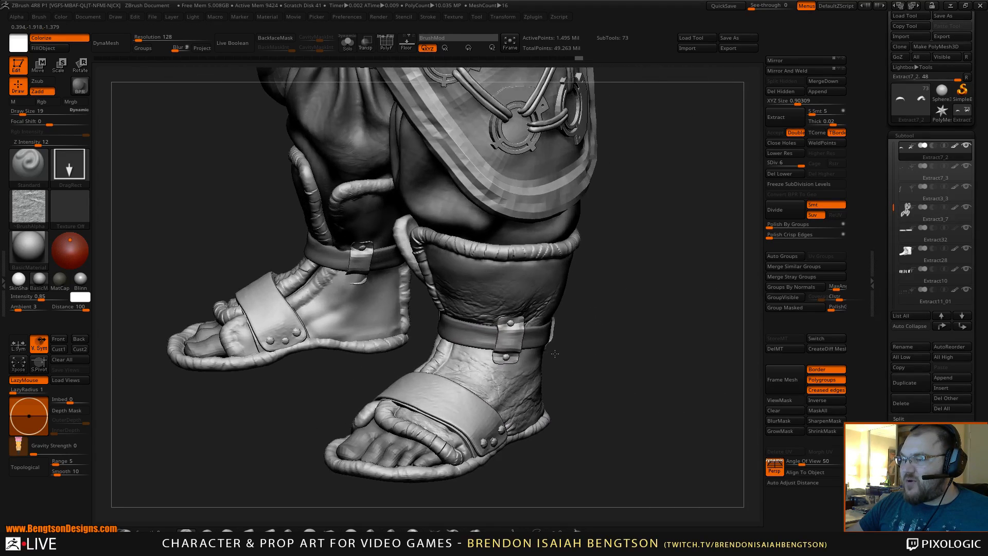
{"action": "mouse_move", "coordinate": [641, 378]}
{"action": "left_mouse_down"}
{"action": "mouse_move", "coordinate": [642, 355]}
{"action": "mouse_move", "coordinate": [666, 368]}
{"action": "left_mouse_up"}
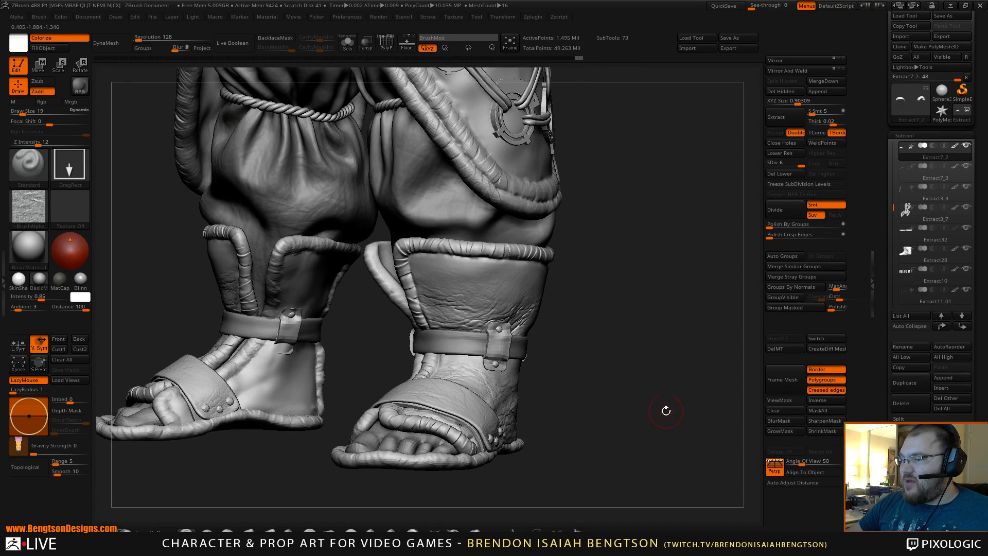
{"action": "mouse_move", "coordinate": [664, 410]}
{"action": "left_mouse_down"}
{"action": "mouse_move", "coordinate": [639, 427]}
{"action": "mouse_move", "coordinate": [666, 417]}
{"action": "mouse_move", "coordinate": [621, 321]}
{"action": "mouse_move", "coordinate": [563, 483]}
{"action": "left_mouse_up"}
Review the laced thigh panel, the trouser folds and the chest armour of the sculpted figure.
{"action": "mouse_move", "coordinate": [597, 337]}
{"action": "left_mouse_down", "text": "alt"}
{"action": "mouse_move", "coordinate": [621, 408]}
{"action": "mouse_move", "coordinate": [628, 400]}
{"action": "mouse_move", "coordinate": [583, 377]}
{"action": "mouse_move", "coordinate": [596, 417]}
{"action": "left_mouse_up", "text": "alt"}
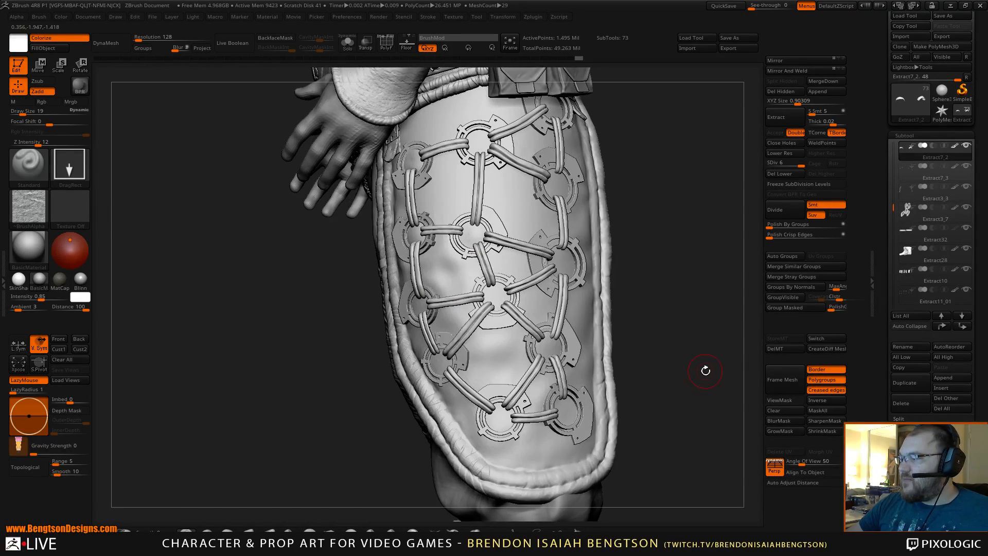
{"action": "mouse_move", "coordinate": [704, 369]}
{"action": "left_mouse_down"}
{"action": "mouse_move", "coordinate": [722, 372]}
{"action": "mouse_move", "coordinate": [709, 396]}
{"action": "mouse_move", "coordinate": [702, 352]}
{"action": "mouse_move", "coordinate": [650, 383]}
{"action": "left_mouse_up"}
{"action": "key", "text": "f"}
{"action": "left_click_drag", "start_coordinate": [617, 242], "coordinate": [660, 374], "text": "alt"}
{"action": "left_click_drag", "start_coordinate": [649, 296], "coordinate": [671, 427], "text": "alt"}
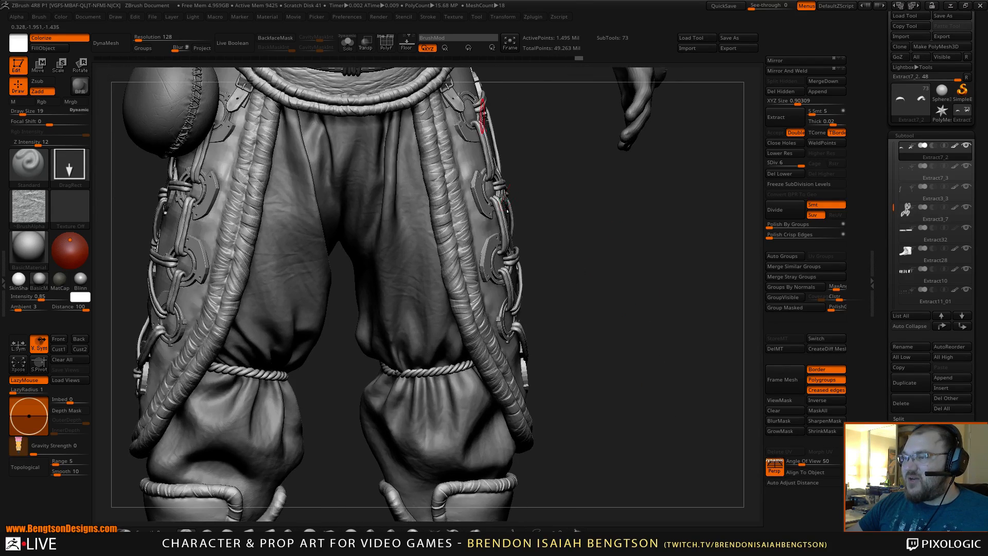
{"action": "right_click_drag", "start_coordinate": [481, 111], "coordinate": [563, 507], "text": "alt"}
{"action": "right_click_drag", "start_coordinate": [564, 506], "coordinate": [588, 342], "text": "ctrl"}
{"action": "right_click_drag", "start_coordinate": [592, 430], "coordinate": [583, 376], "text": "alt"}
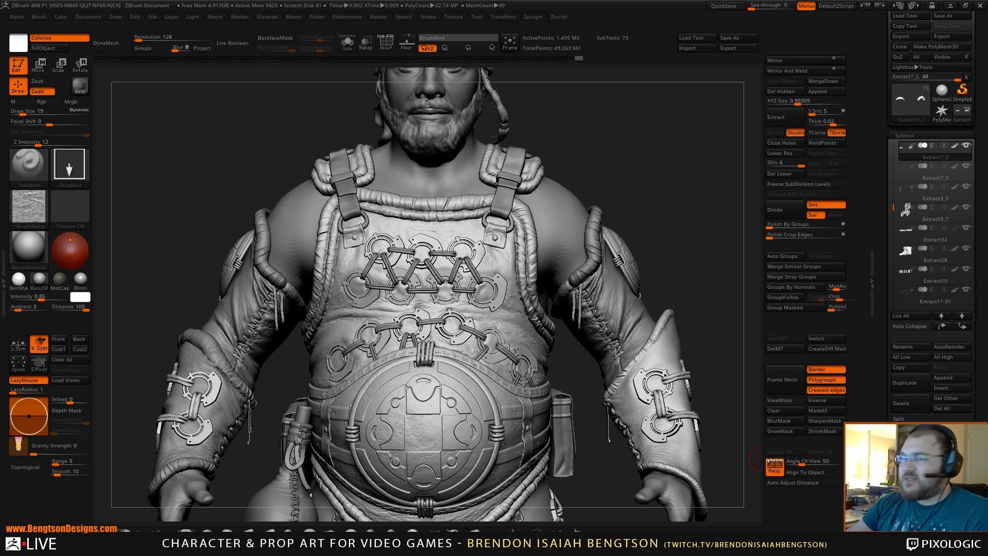
{"action": "left_click_drag", "start_coordinate": [0, 178], "coordinate": [0, 155]}
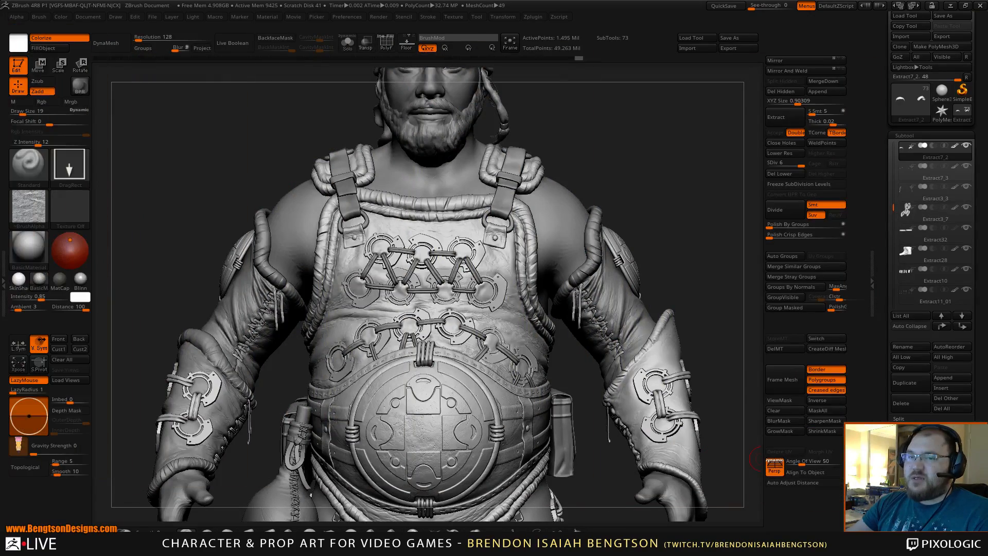